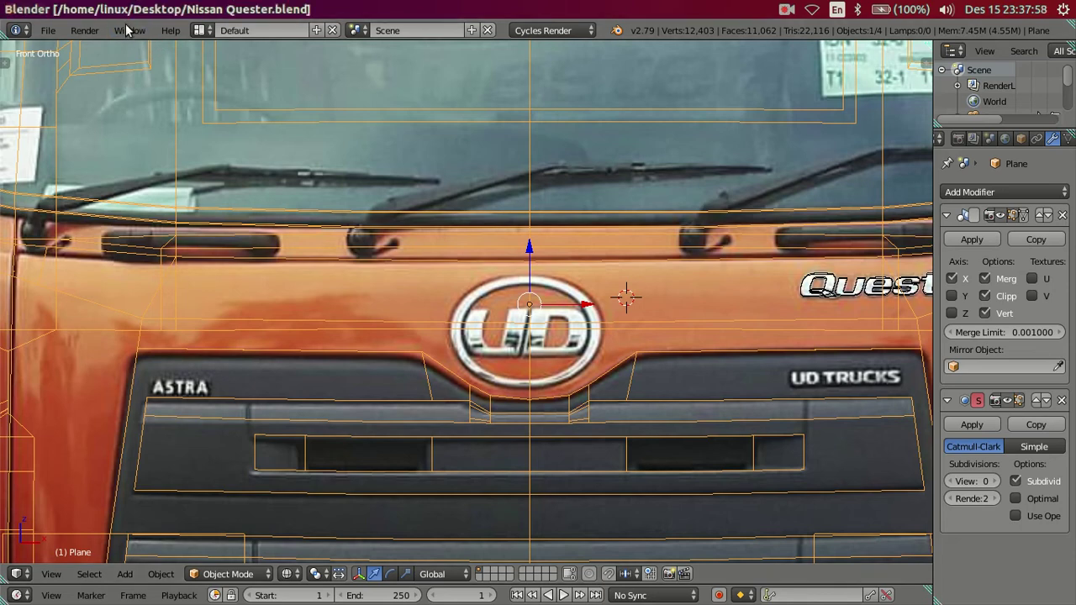
Make Blender fullscreen, zoom out, deselect the cab and show it in solid shading
left_click(148, 67)
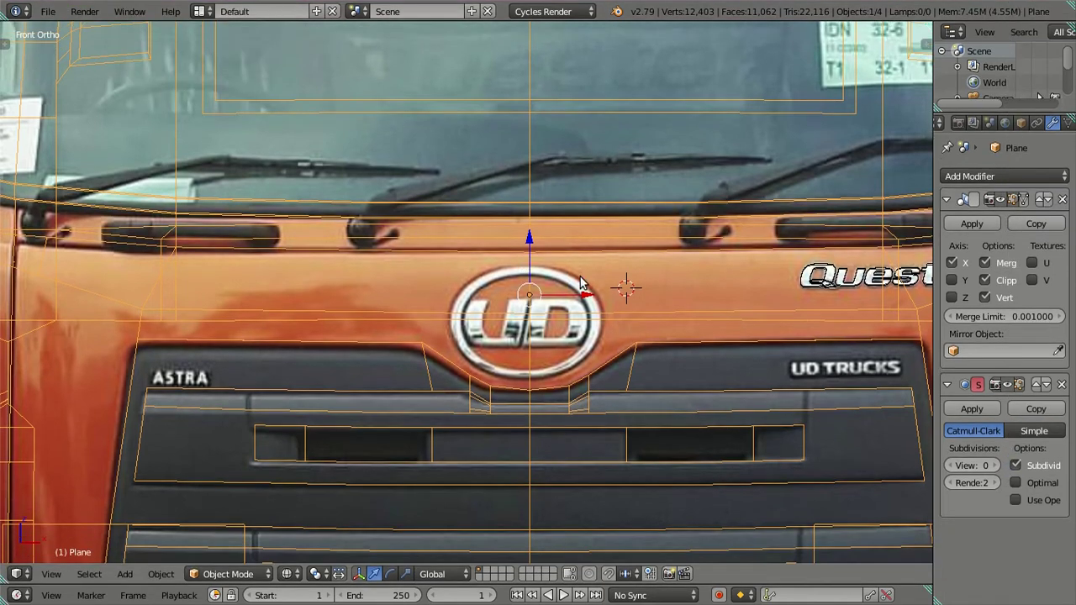
scroll(691, 325, "down", 2)
scroll(689, 315, "down", 2)
scroll(672, 313, "down", 1)
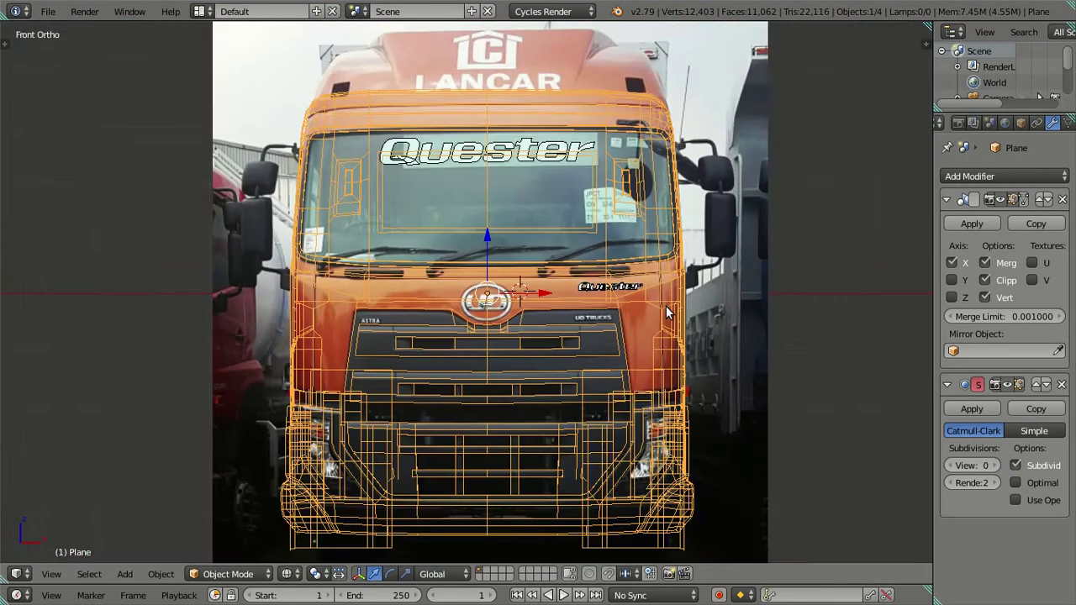
key("a")
key("z")
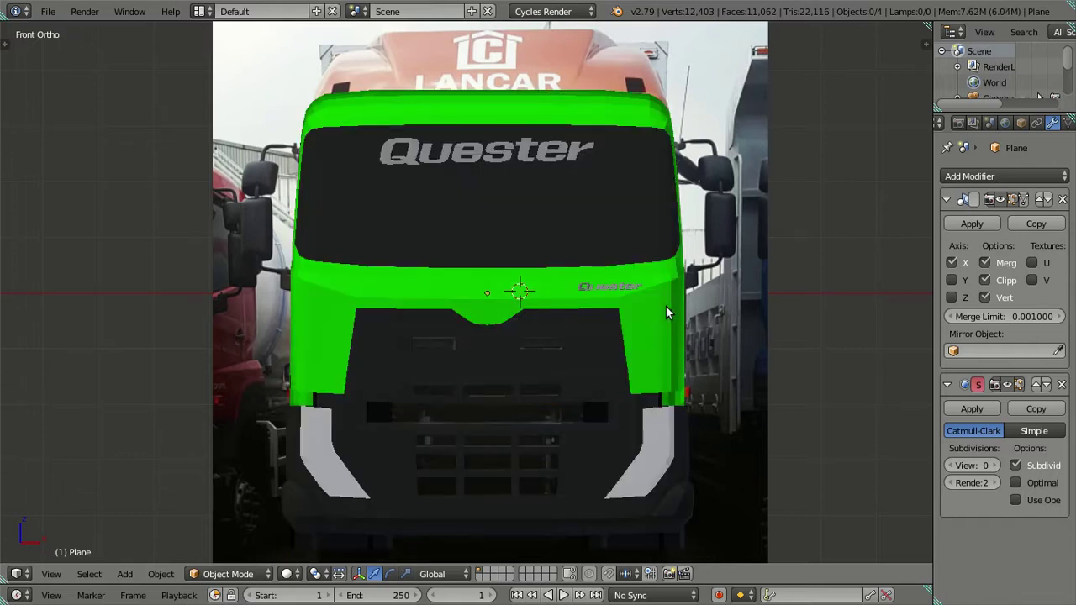
View the cab in Right Ortho as wireframe over the side window and enter Edit Mode
key("KP_3")
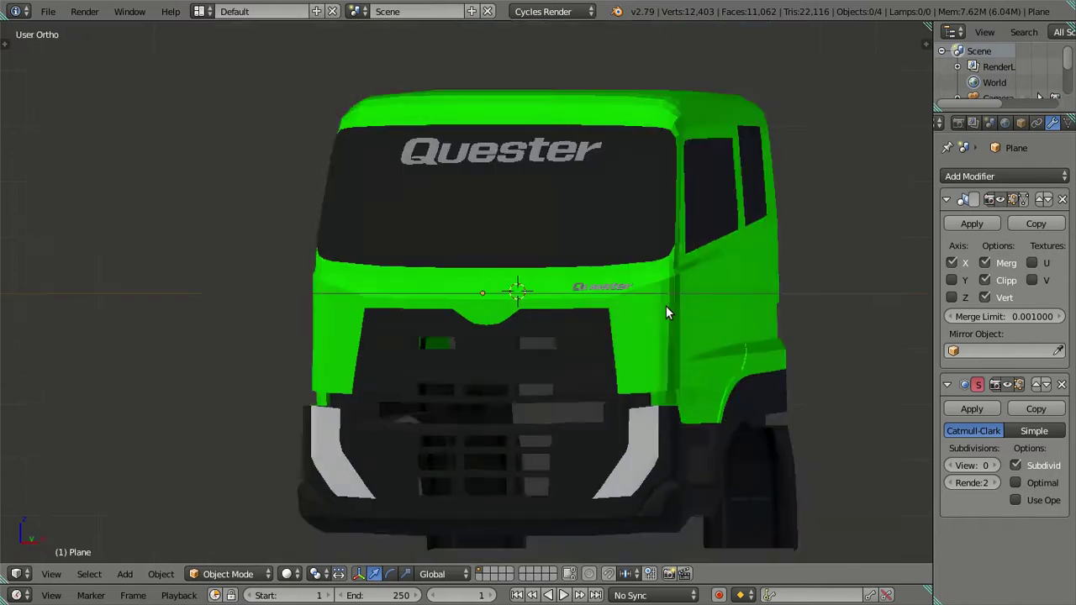
scroll(656, 310, "up", 2)
middle_click_drag(782, 264, 634, 328, "shift")
key("z")
scroll(638, 315, "up", 2)
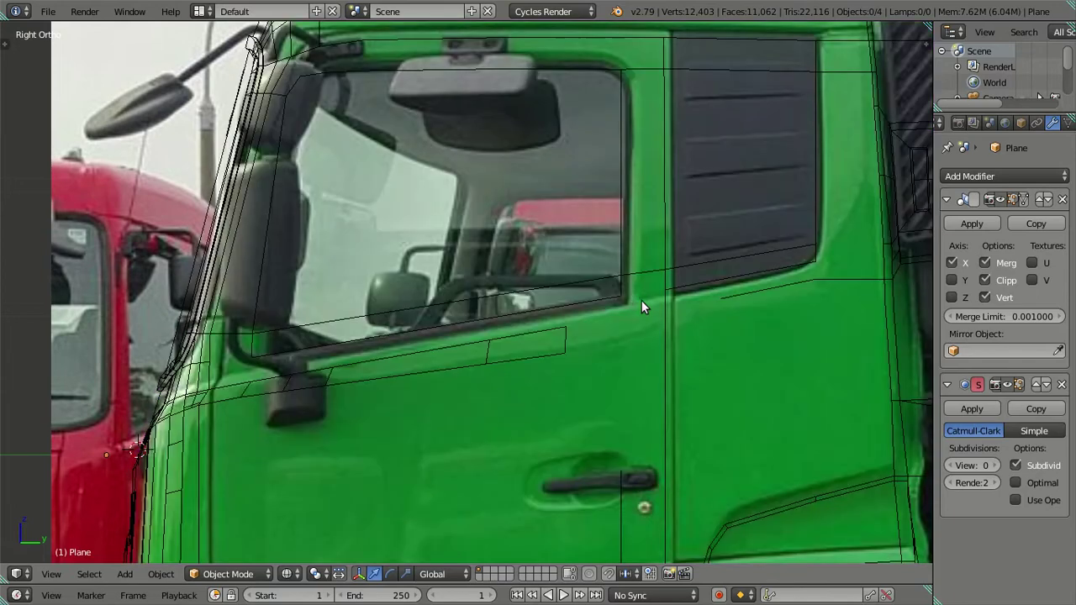
scroll(638, 324, "up", 1)
scroll(614, 362, "up", 1)
scroll(601, 379, "up", 1)
key("Tab")
Show the mesh as wireframe over the photo, framing the door below the windows
scroll(610, 375, "down", 3)
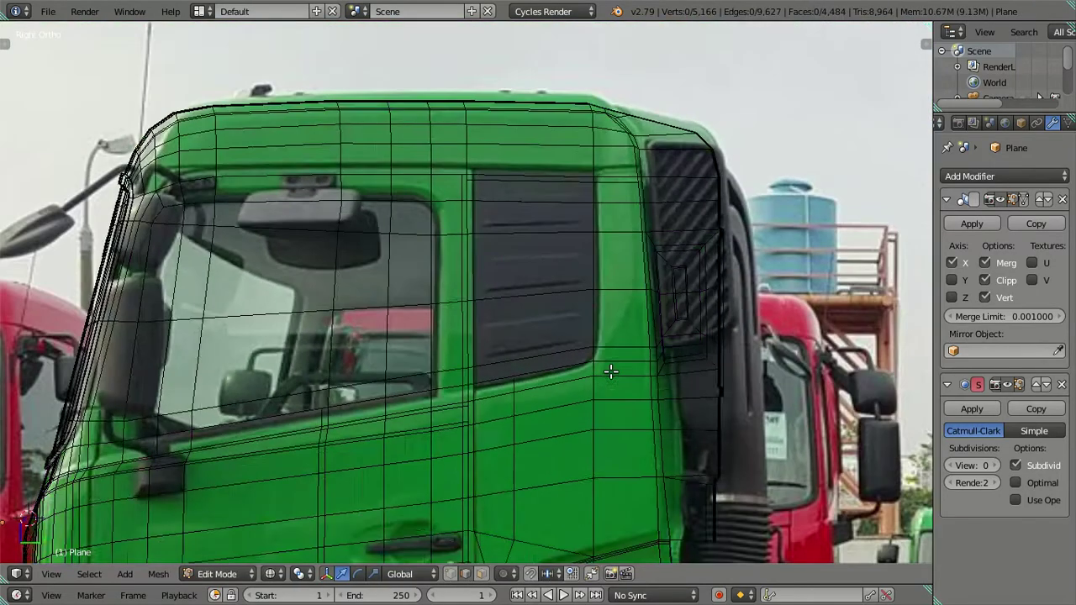
key("z")
scroll(622, 370, "up", 2)
scroll(485, 337, "up", 3)
scroll(486, 339, "up", 1)
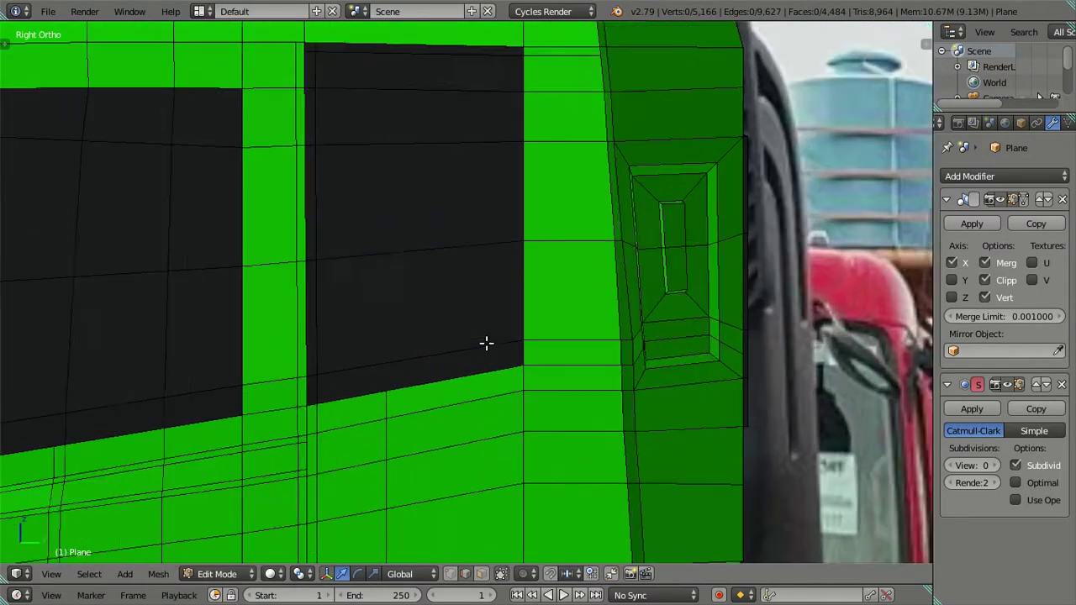
scroll(486, 343, "up", 1)
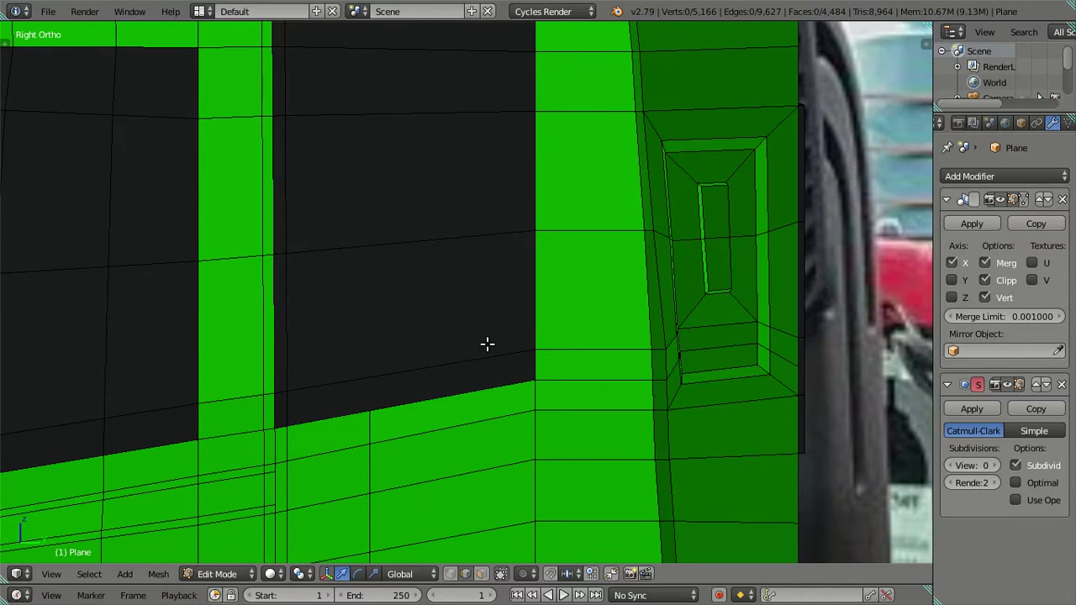
key("z")
scroll(488, 344, "down", 3)
scroll(493, 350, "down", 2)
middle_click_drag(493, 350, 509, 284, "shift")
scroll(508, 284, "down", 1)
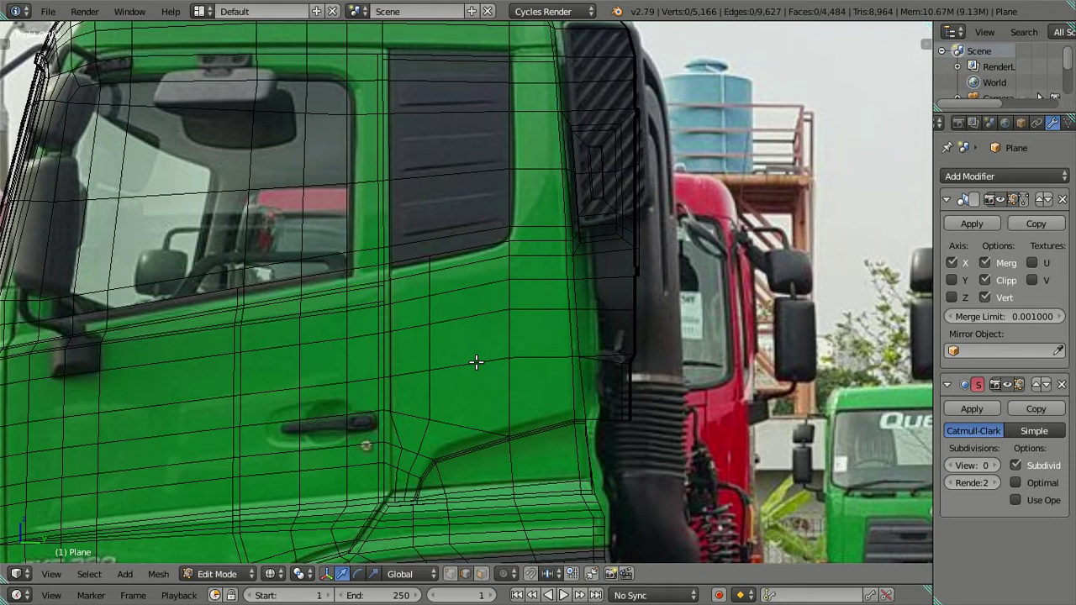
scroll(476, 361, "up", 1)
Select the vertical edge loop down the door below the rear window and dissolve it
key("ctrl+r")
scroll(481, 323, "up", 1)
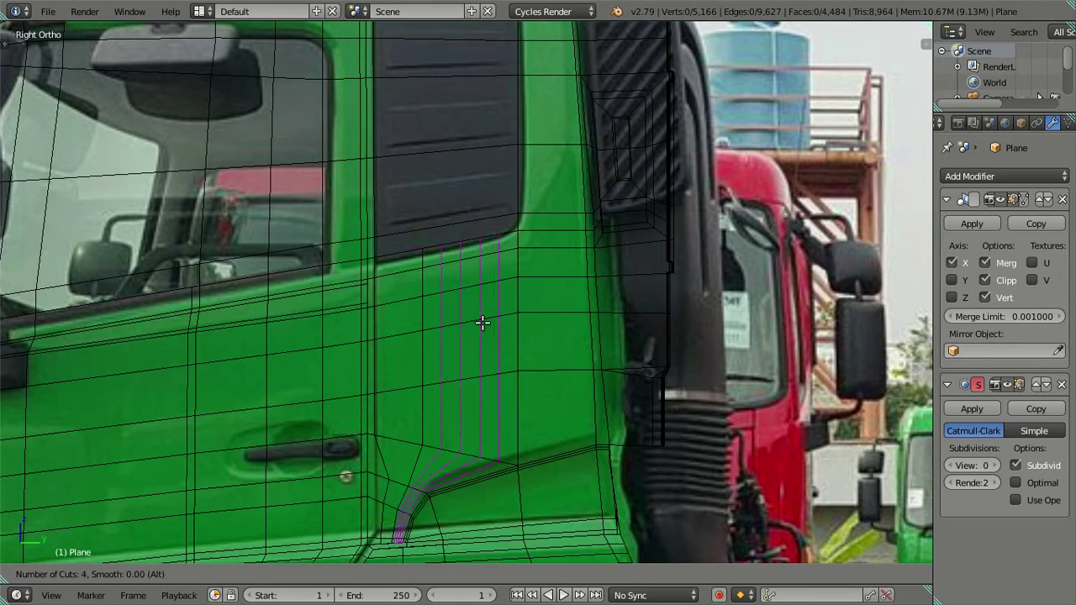
key("Escape")
key("KP_5")
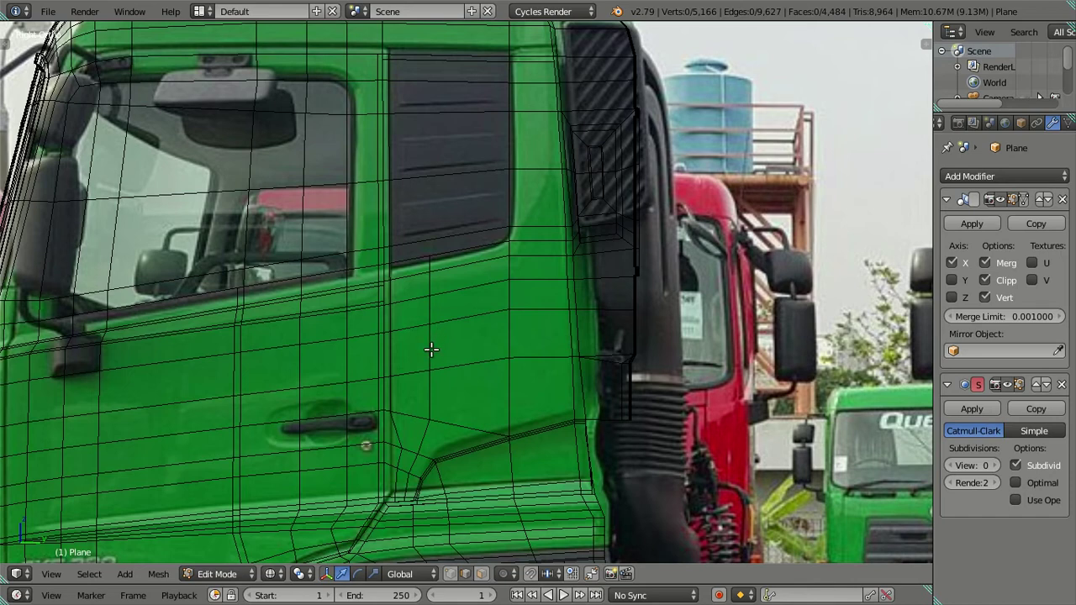
right_click(431, 350, "alt")
key("KP_3")
key("KP_5")
key("KP_5")
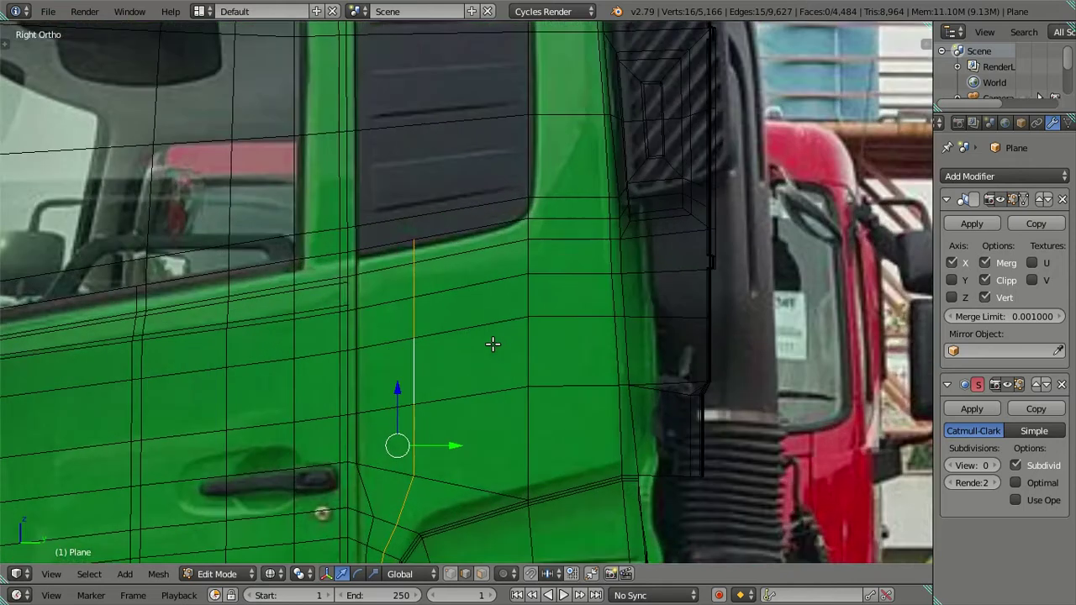
key("x")
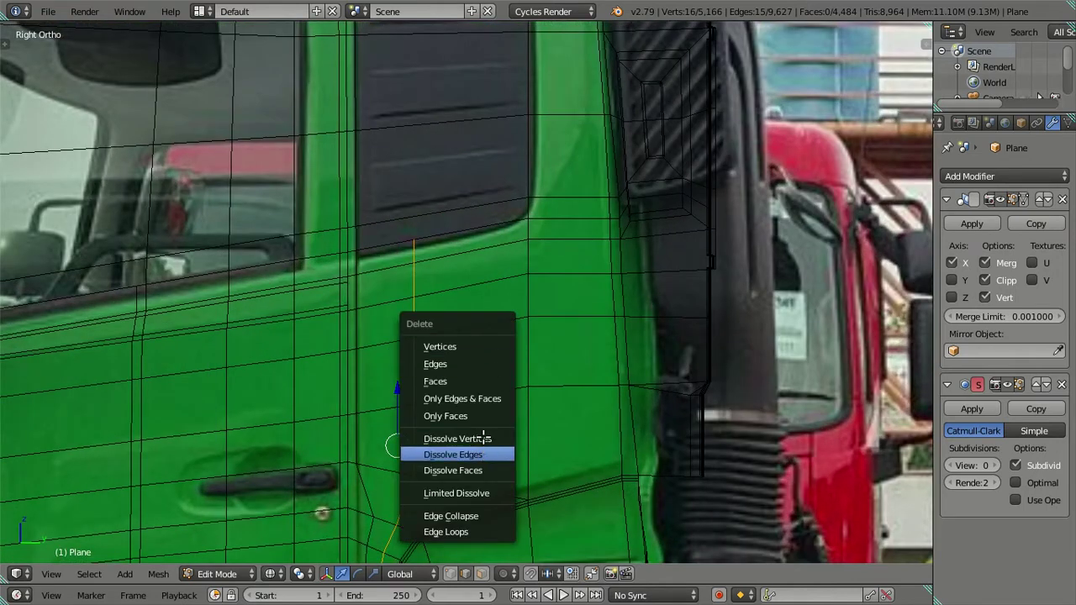
left_click(487, 455)
Frame the rear window's lower corner for a loop cut across the door face
scroll(497, 389, "up", 2)
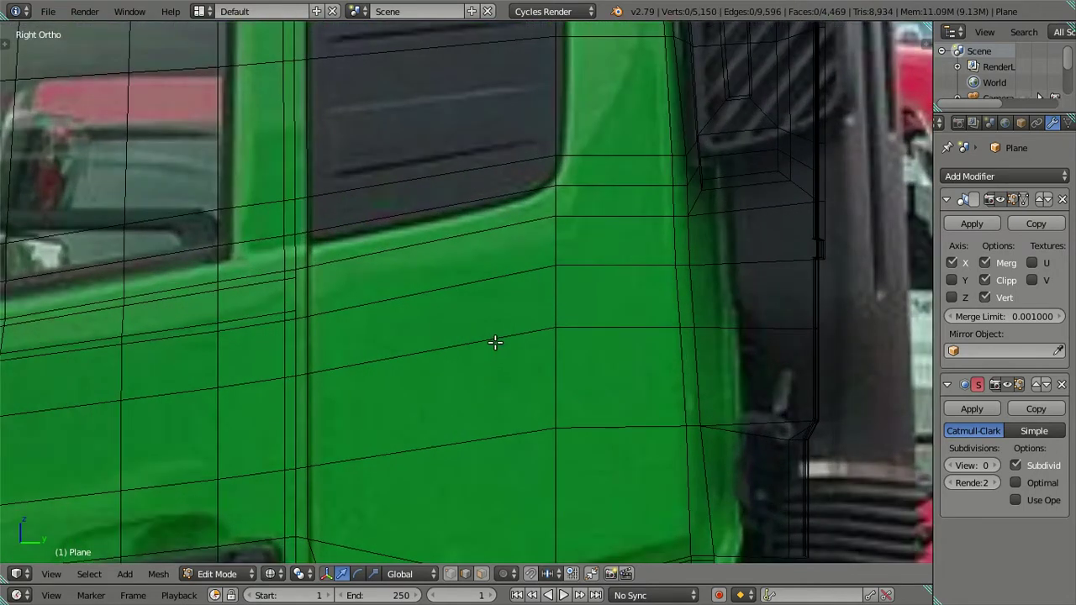
middle_click_drag(519, 229, 481, 292, "shift")
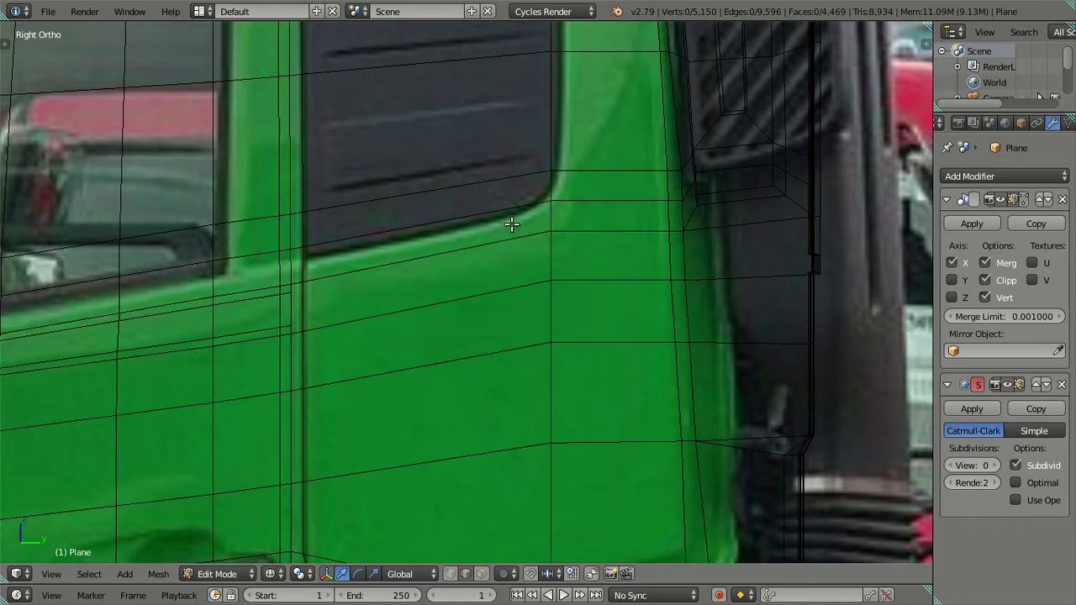
scroll(482, 292, "up", 1)
middle_click_drag(471, 334, 484, 256, "shift")
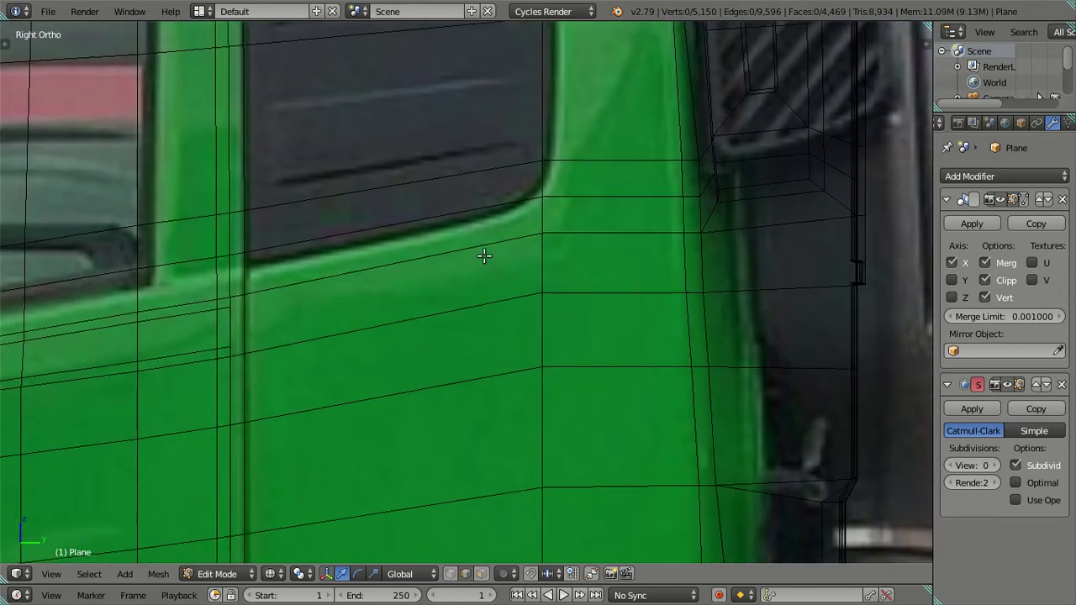
scroll(485, 256, "down", 3)
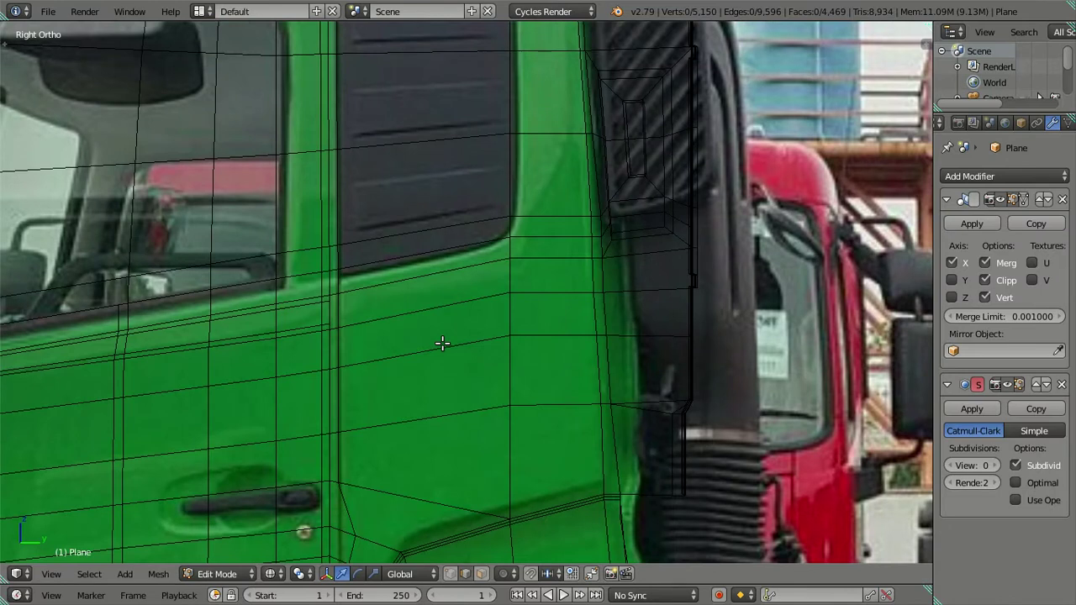
key("ctrl+r")
Cancel the five-cut loop preview and reframe the door area lower in view
scroll(442, 343, "up", 4)
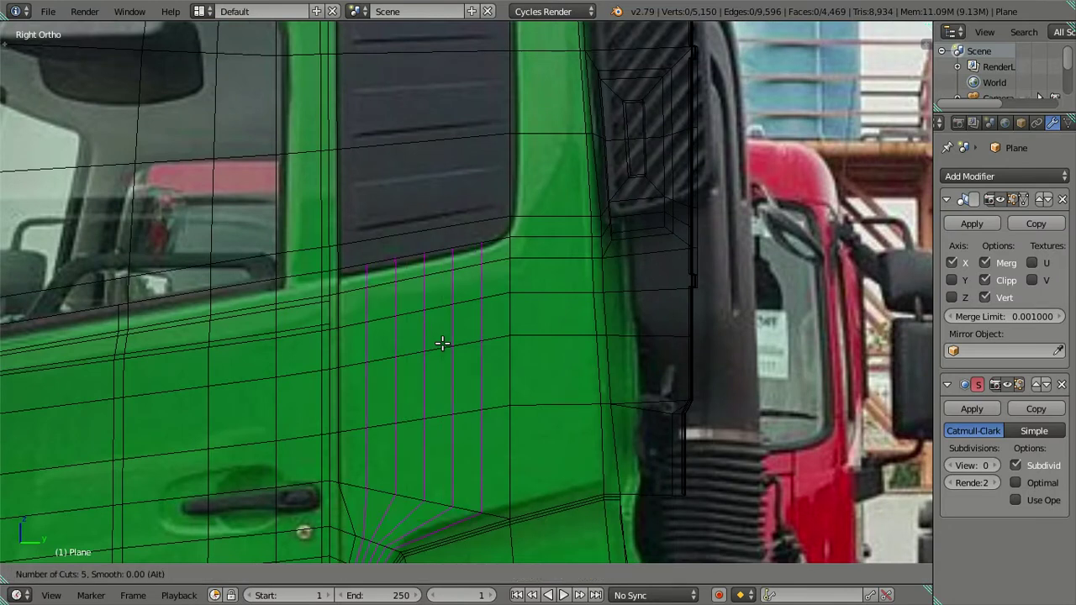
right_click(442, 343)
scroll(445, 354, "down", 2)
scroll(462, 404, "up", 2)
scroll(496, 325, "up", 2)
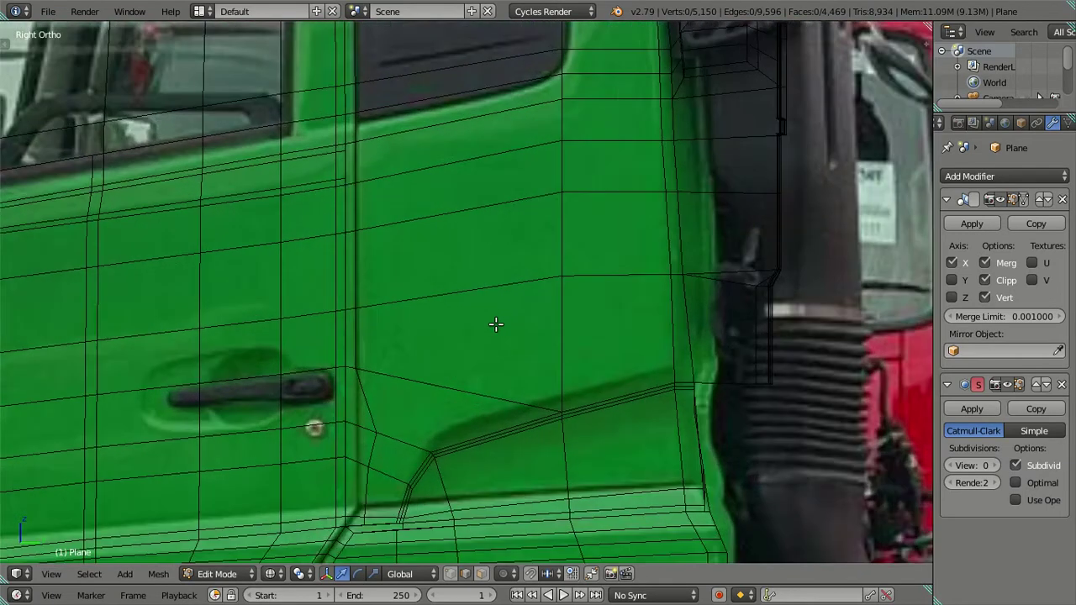
middle_click_drag(496, 325, 497, 349, "shift")
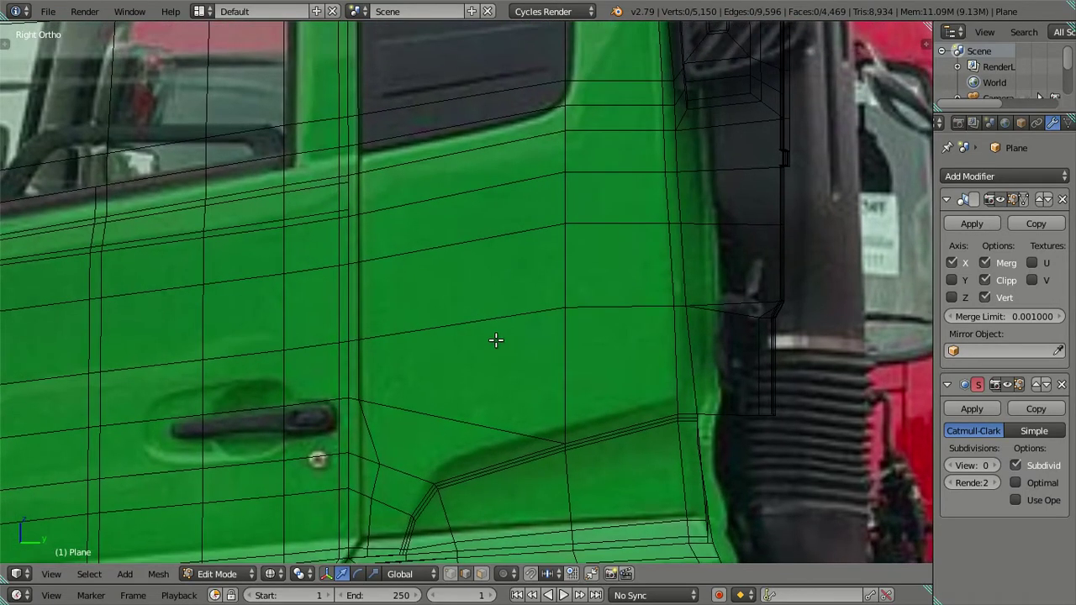
Add five evenly spaced loop cuts across the door below the rear window, then dissolve them
key("ctrl+r")
scroll(526, 143, "up", 2)
scroll(525, 143, "up", 1)
scroll(525, 145, "up", 1)
scroll(526, 145, "up", 1)
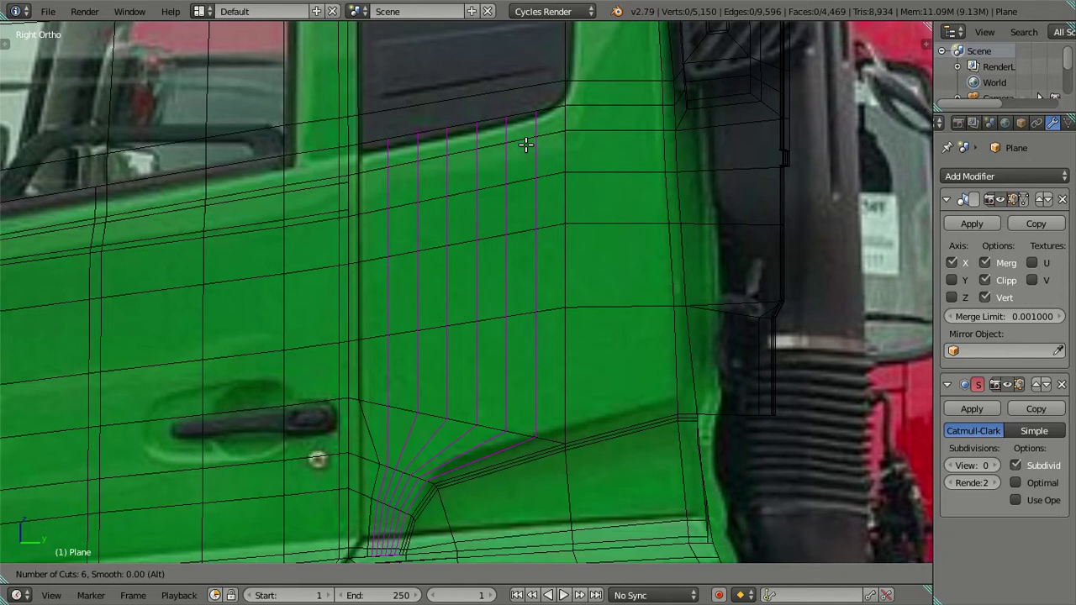
scroll(526, 145, "down", 1)
left_click(525, 144)
right_click(526, 144)
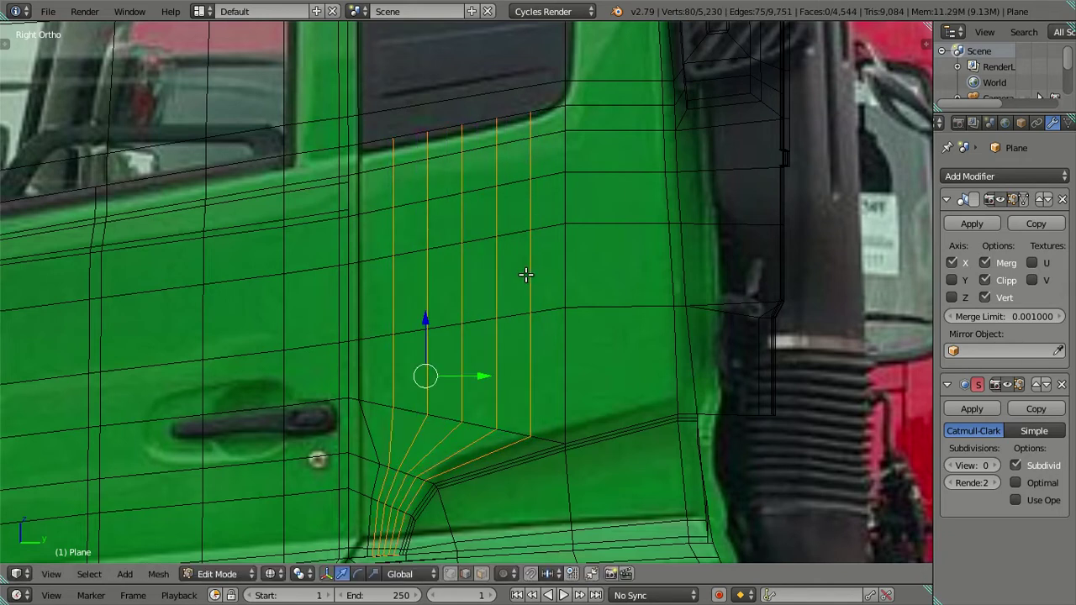
key("x")
left_click(591, 274)
Add five loop cuts through the rear window's corner and dissolve the new loops
scroll(468, 336, "up", 1)
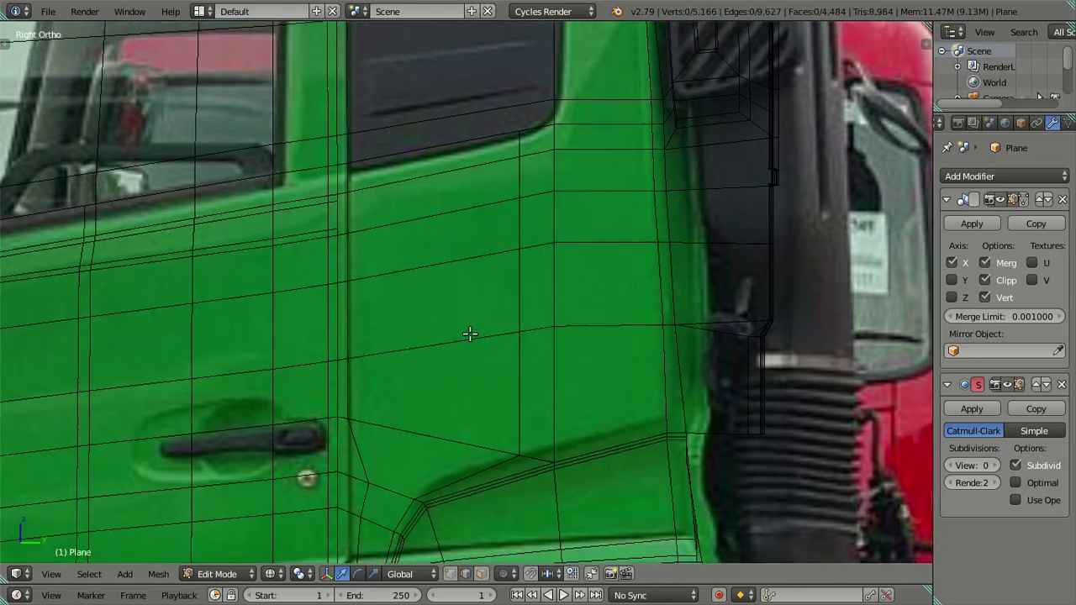
scroll(428, 479, "up", 3)
scroll(429, 479, "up", 2)
scroll(511, 306, "up", 1)
scroll(504, 344, "up", 1)
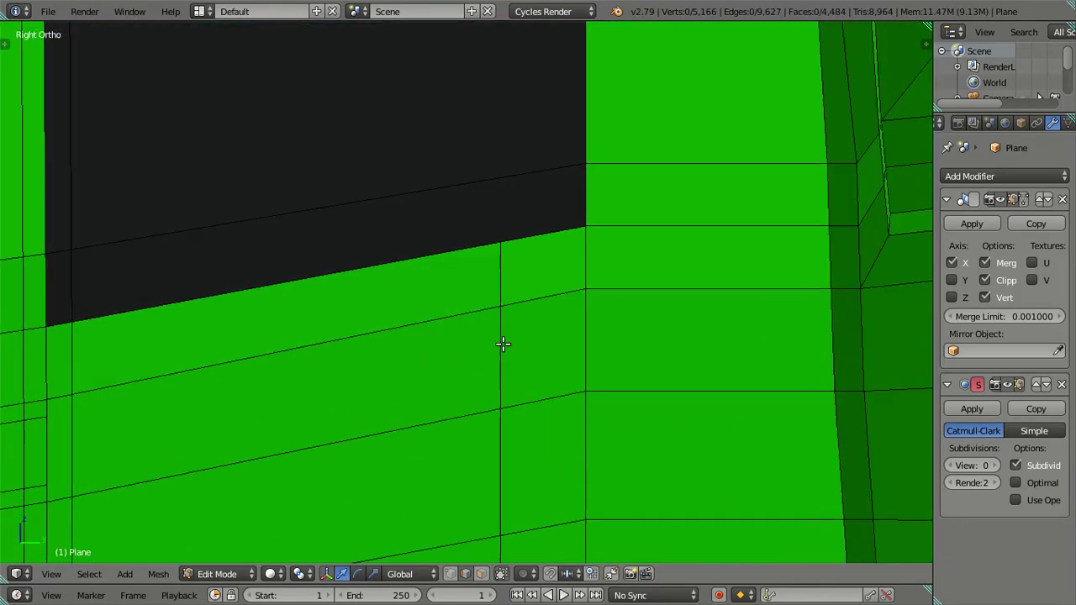
scroll(504, 344, "up", 1)
middle_click_drag(523, 257, 509, 395, "shift")
key("ctrl+r")
scroll(471, 346, "up", 1)
scroll(471, 347, "up", 2)
scroll(472, 347, "up", 1)
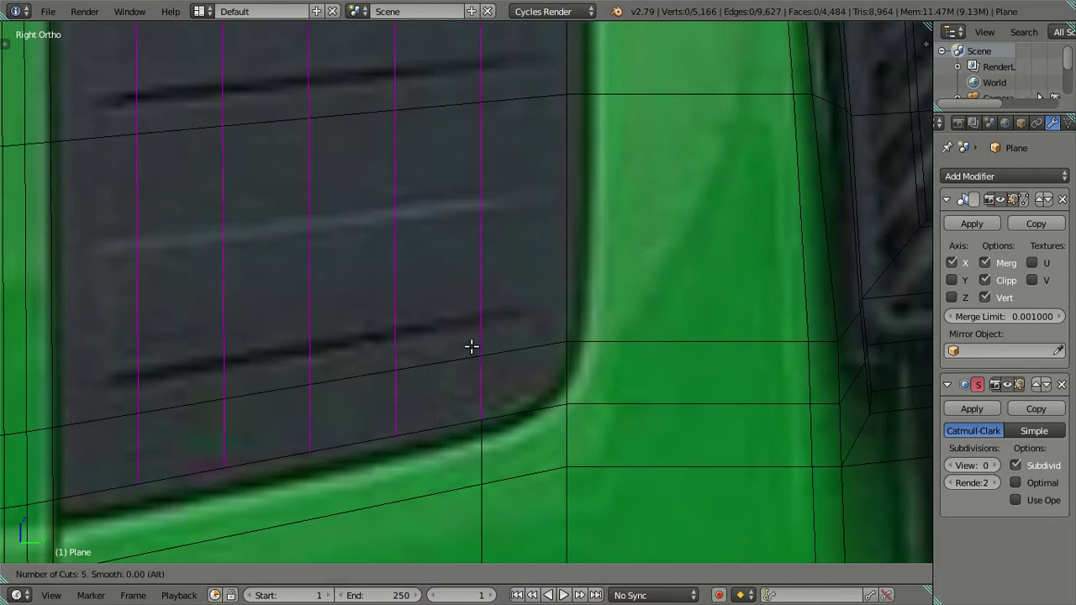
left_click(471, 345)
right_click(478, 312)
right_click(482, 294, "shift")
key("x")
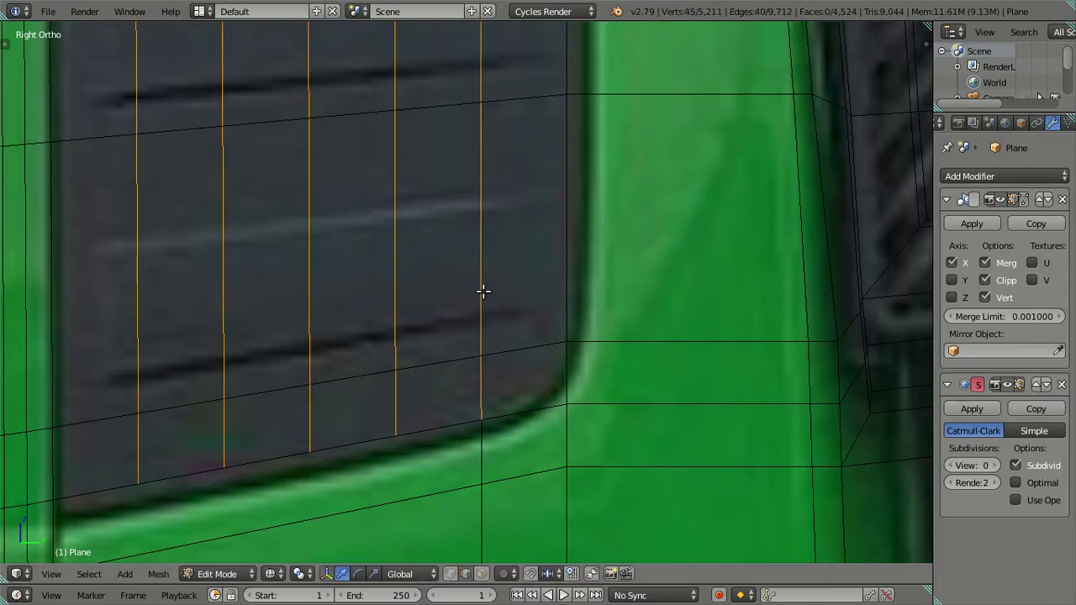
left_click(522, 316)
Select the horizontal edge loop across the window and dissolve it
scroll(434, 344, "down", 1)
scroll(435, 344, "down", 3)
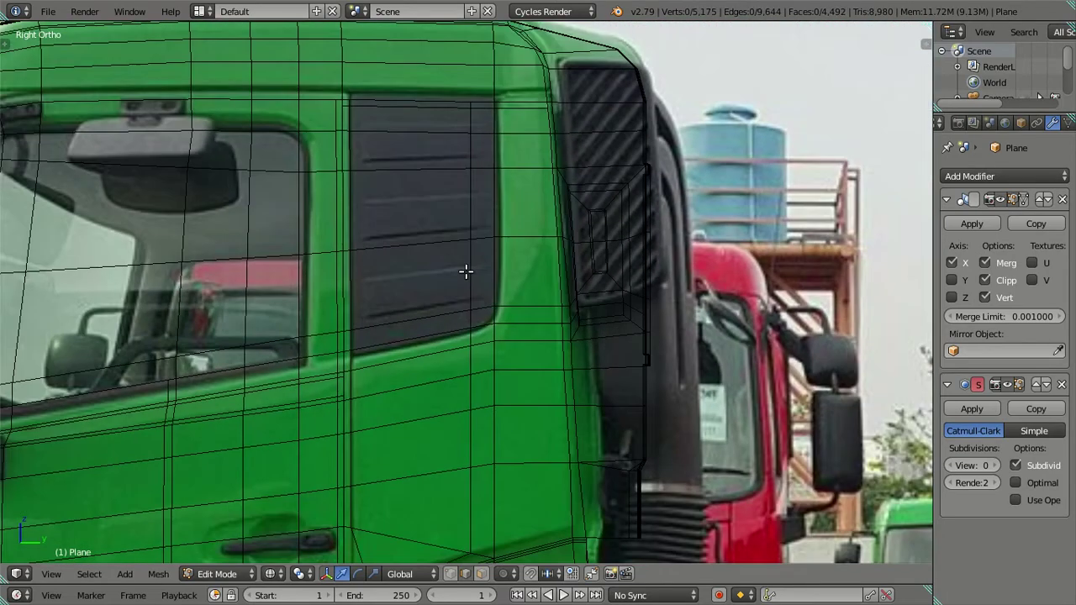
middle_click_drag(466, 272, 462, 356, "shift")
scroll(462, 345, "up", 3)
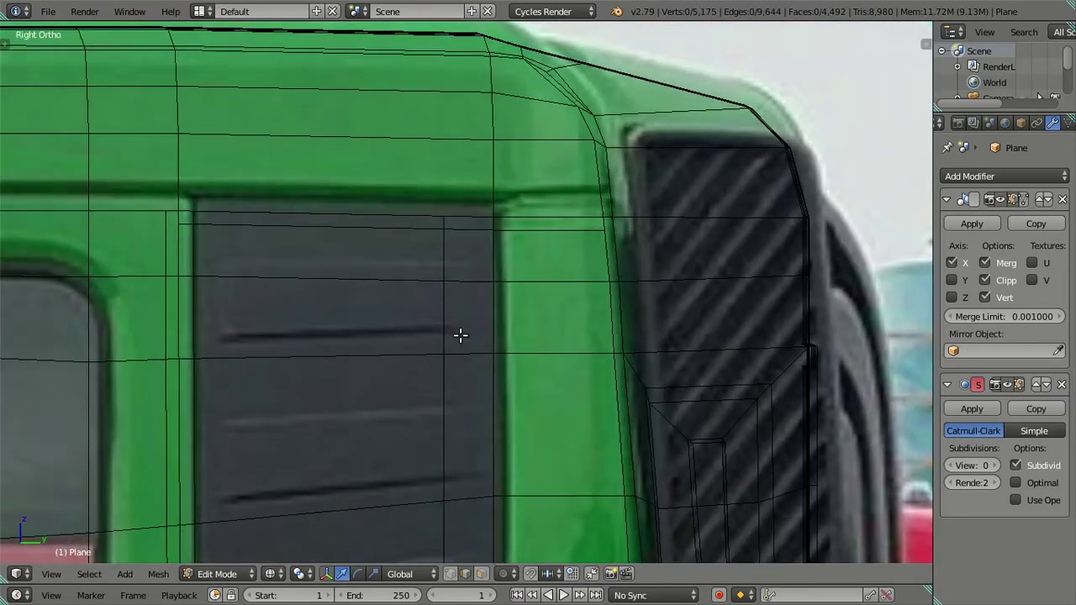
right_click(399, 234, "alt")
right_click(547, 236, "alt+shift")
key("x")
left_click(559, 272)
Dissolve a vertical edge loop on the rear side window
scroll(464, 353, "down", 1)
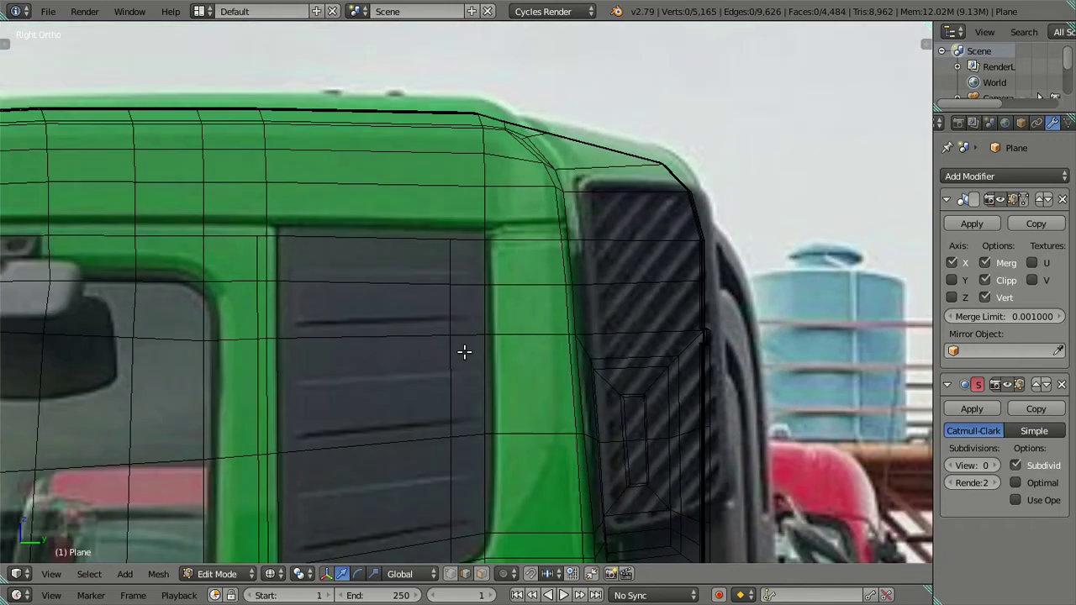
middle_click_drag(463, 353, 487, 272, "shift")
scroll(496, 278, "up", 2)
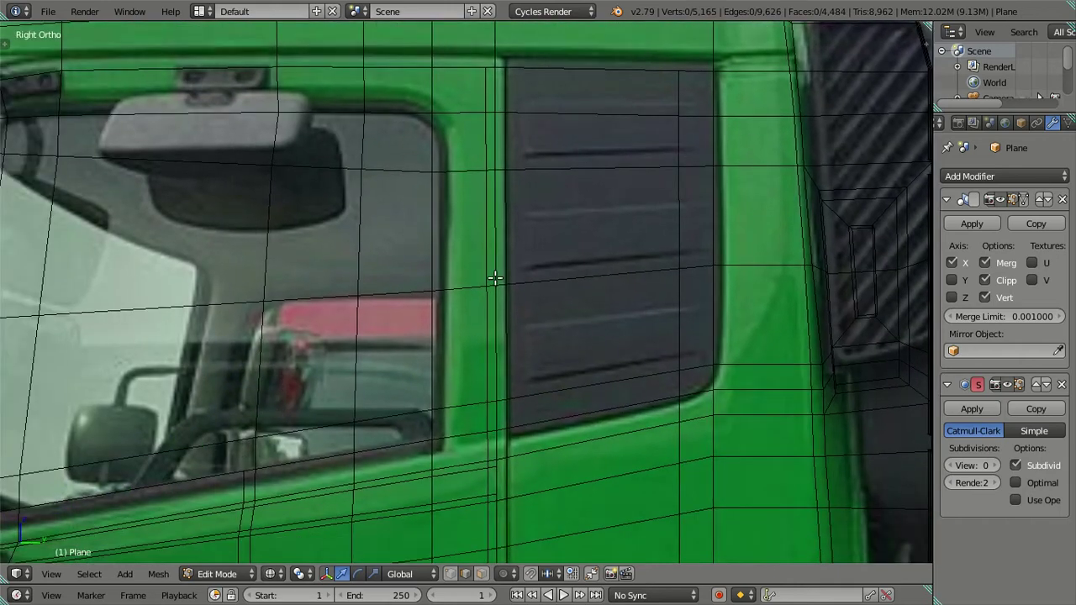
right_click(479, 267, "alt")
key("x")
left_click(664, 280)
Frame the lower door and handle in plain solid green shading
scroll(632, 404, "down", 3)
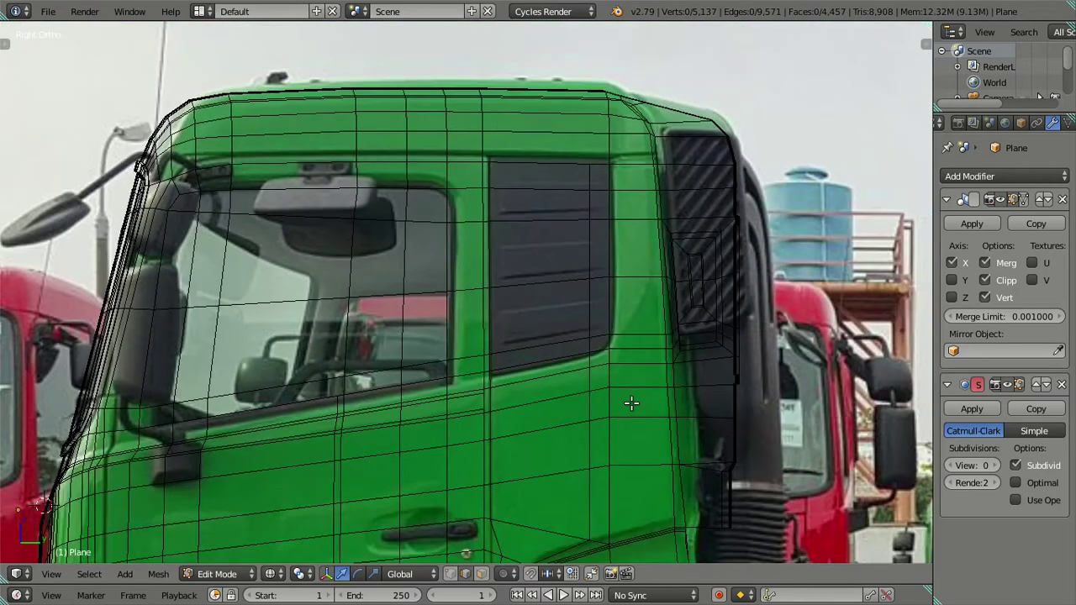
middle_click_drag(632, 403, 606, 212, "shift")
scroll(563, 303, "up", 1)
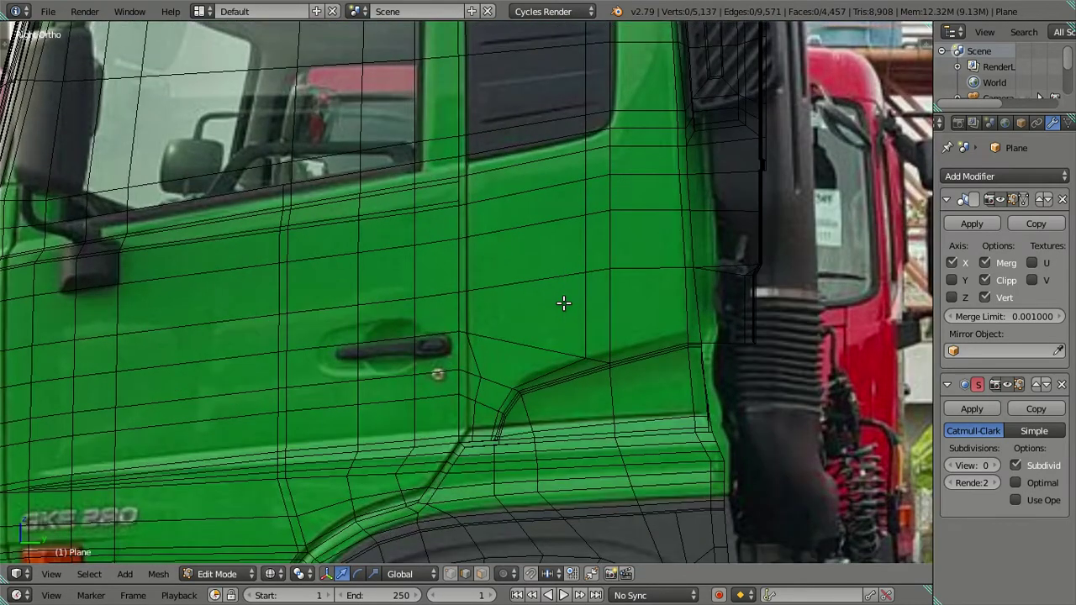
scroll(563, 303, "up", 1)
key("alt+z")
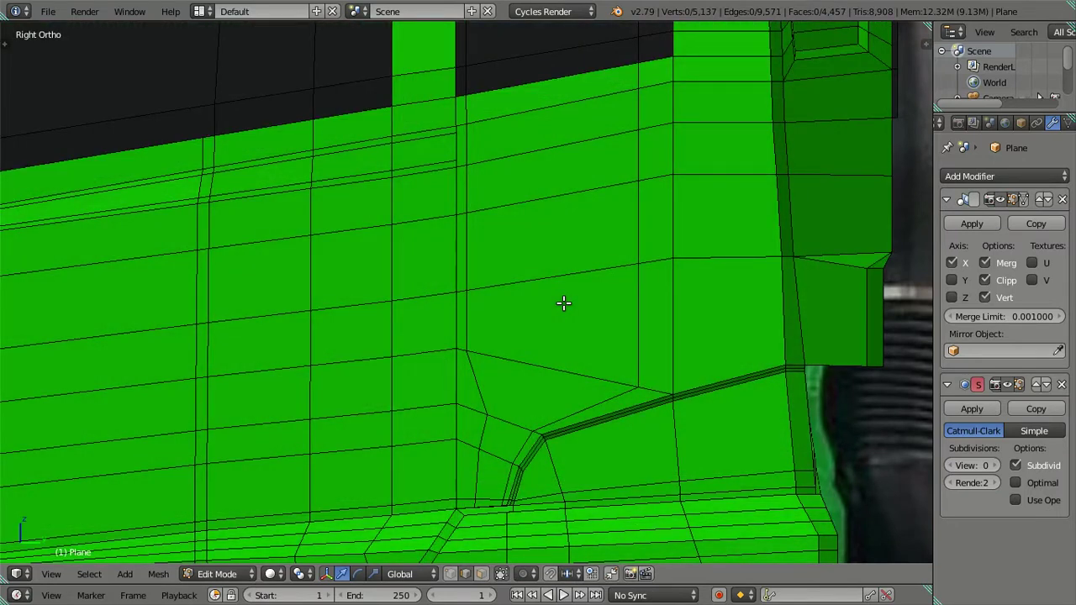
Toggle see-through shading to compare the mesh with the reference photo, ending see-through
scroll(564, 303, "down", 3)
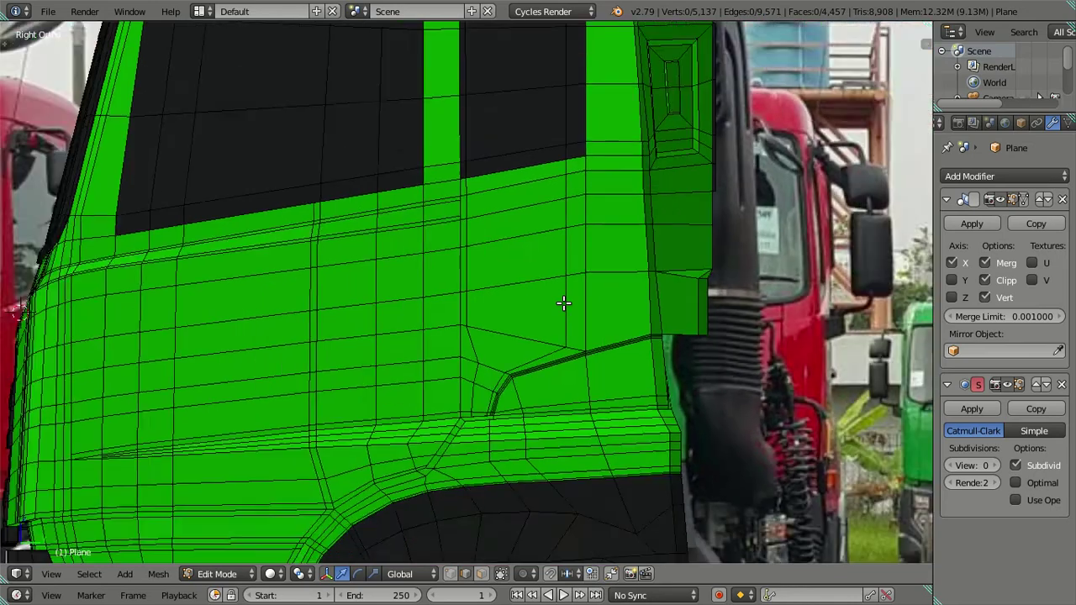
key("alt+z")
scroll(546, 311, "up", 1)
scroll(533, 344, "up", 1)
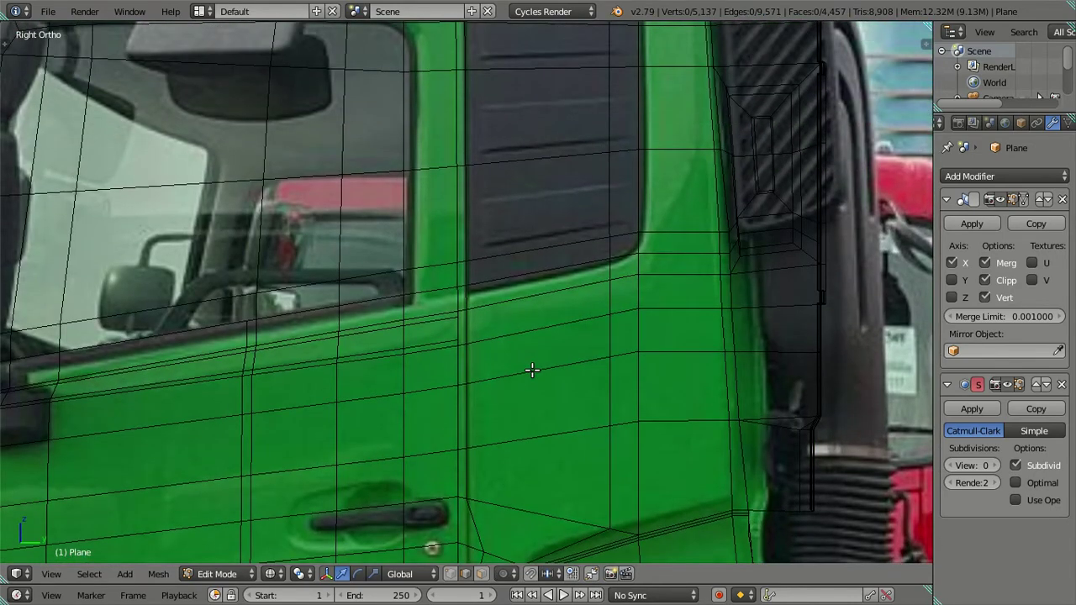
key("alt+z")
scroll(557, 187, "down", 1)
scroll(557, 188, "down", 1)
key("alt+z")
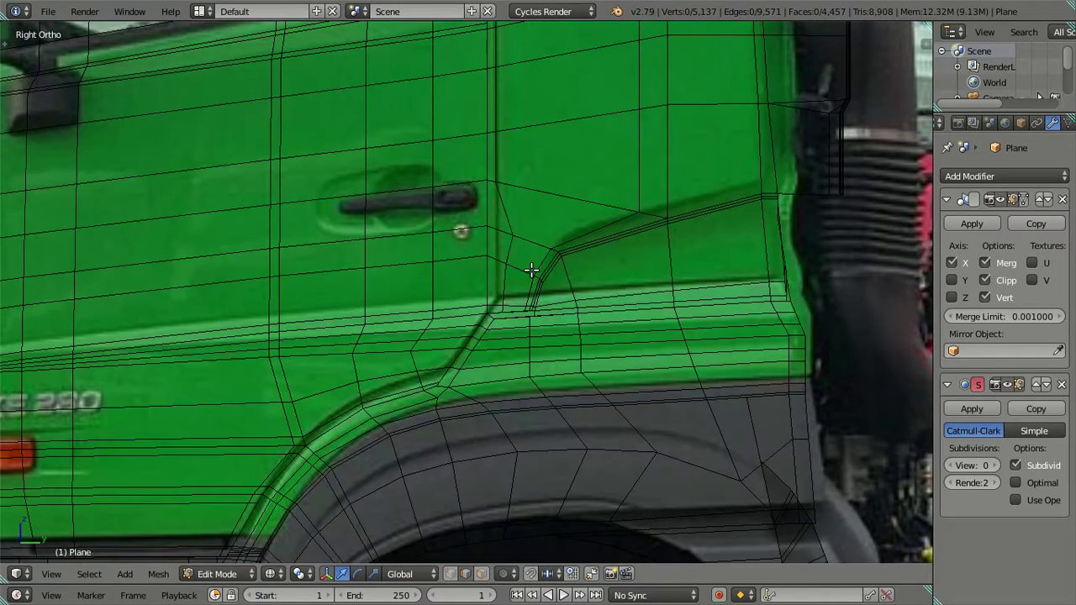
scroll(532, 270, "up", 1)
Select the connected door panel regions along the door seam, then clear the selection
scroll(531, 269, "up", 1)
left_click(501, 229)
key("l")
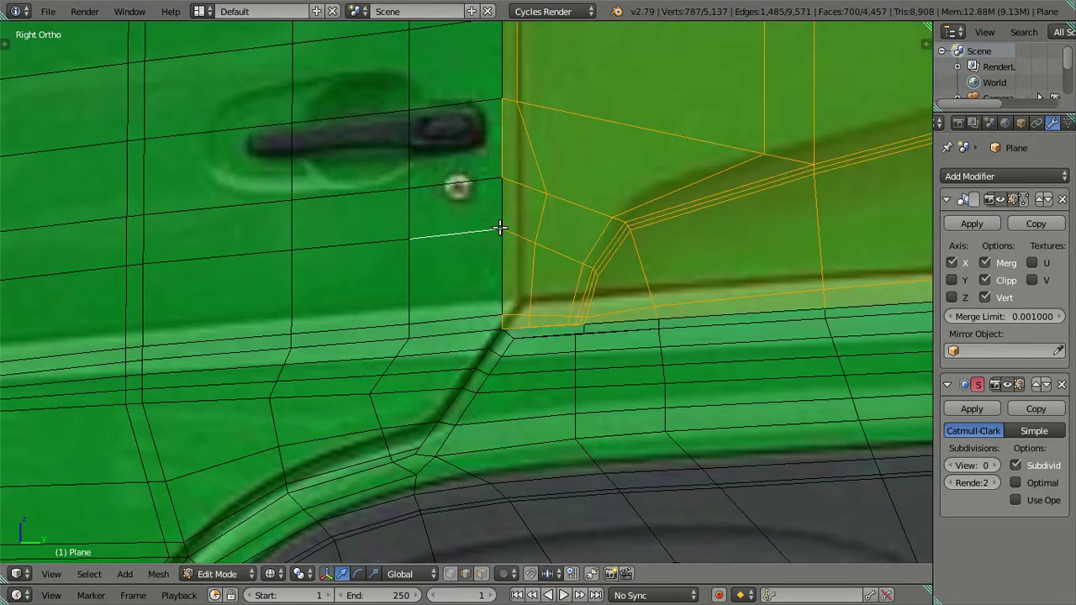
scroll(533, 249, "down", 3)
scroll(564, 289, "up", 1)
scroll(560, 292, "up", 2)
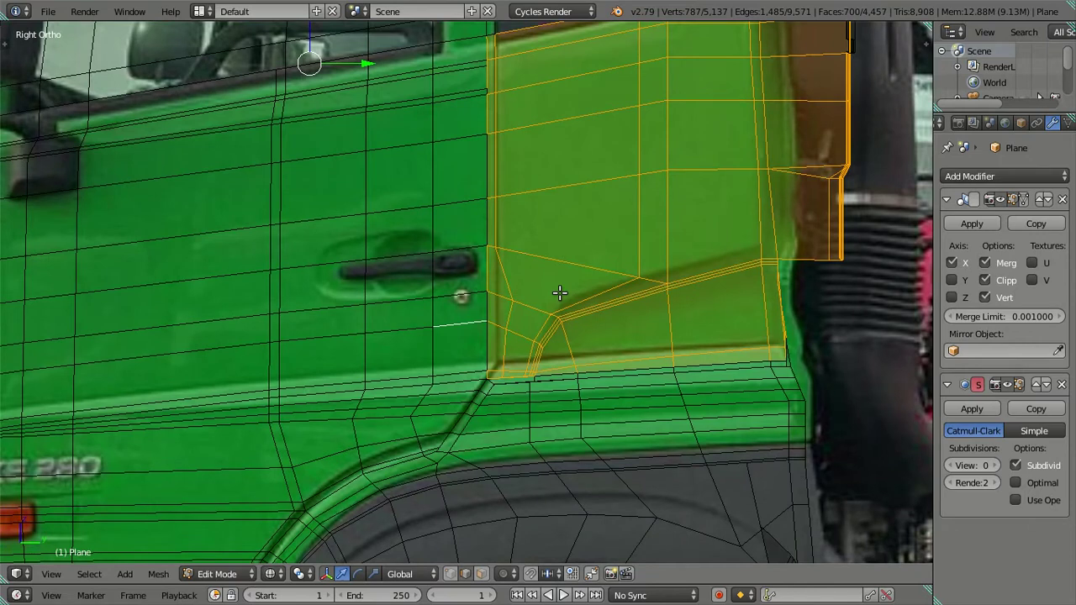
scroll(560, 292, "up", 1)
scroll(557, 291, "up", 2)
key("a")
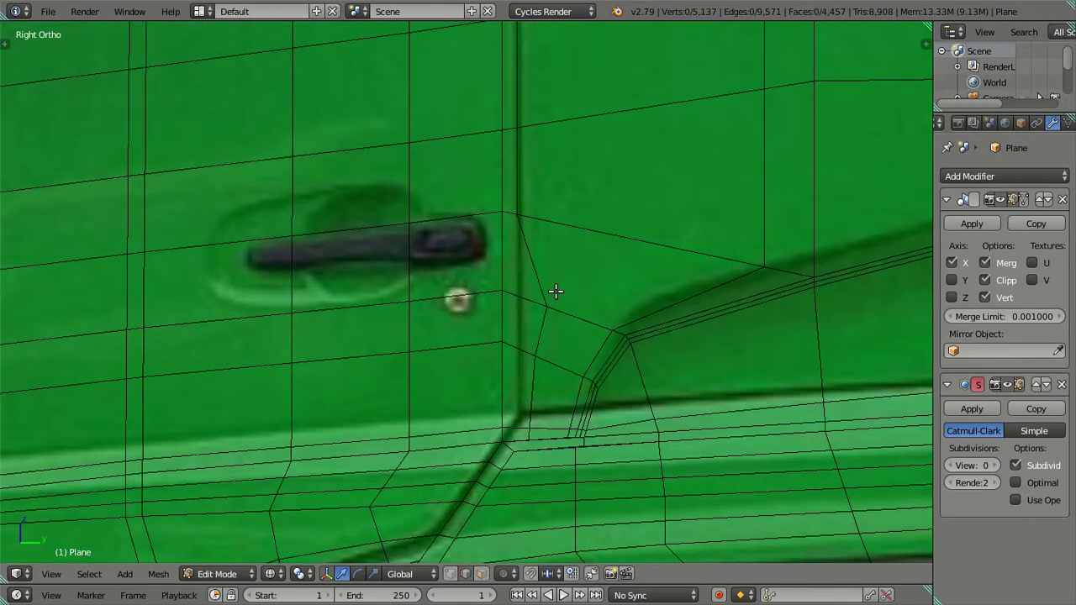
left_click(539, 315)
left_click(555, 312)
key("ctrl+l")
scroll(555, 312, "down", 2)
scroll(555, 312, "down", 3)
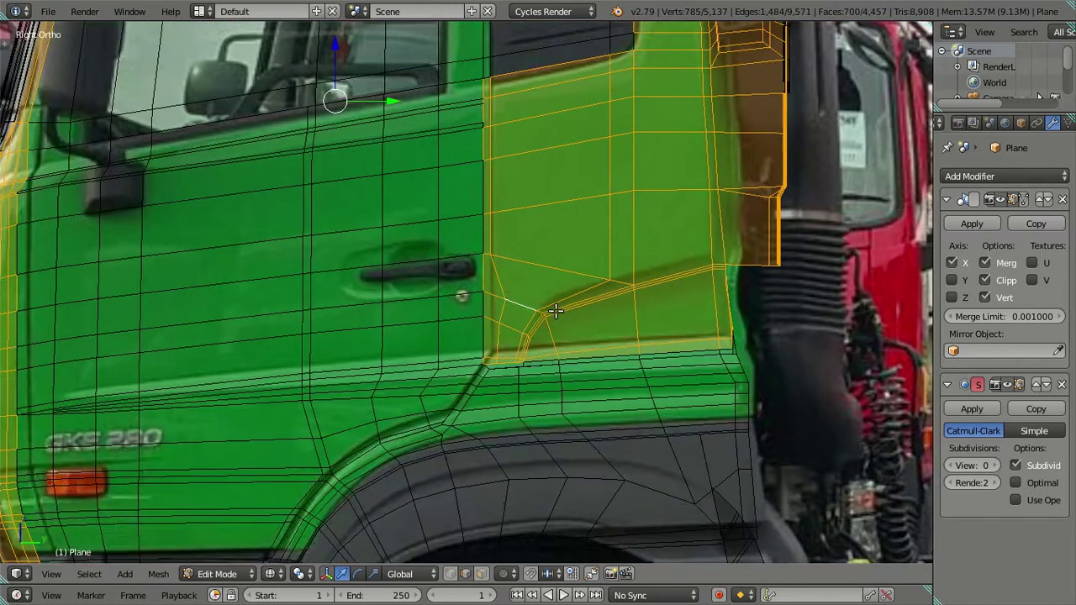
key("a")
scroll(555, 312, "up", 1, "shift")
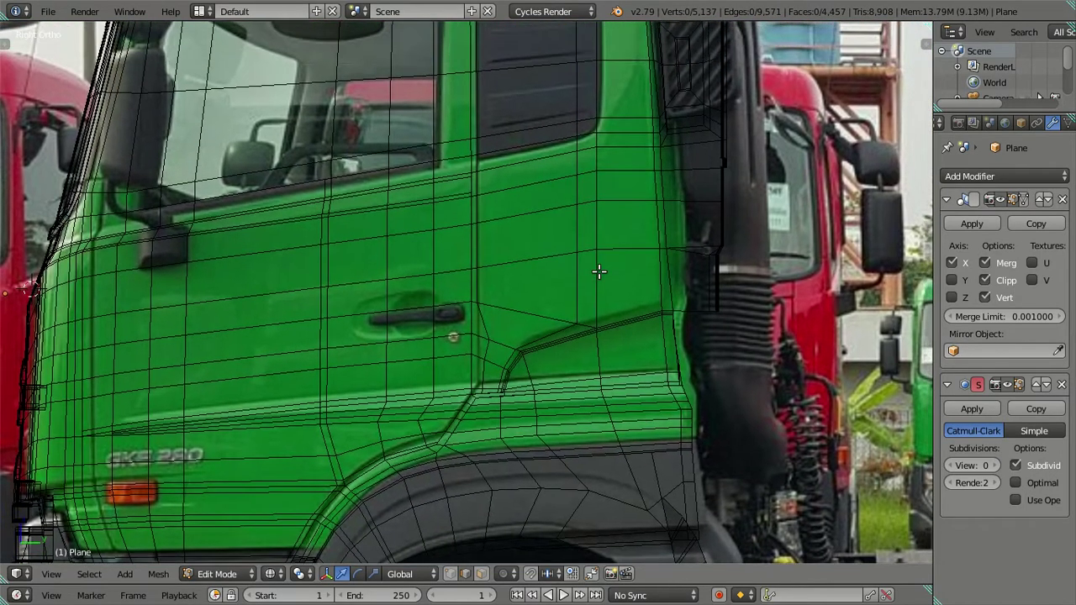
scroll(560, 336, "up", 3, "shift")
scroll(562, 351, "up", 4)
scroll(562, 351, "down", 1)
In X-ray, slide the window's lower rear corner vertex along Y onto the photo's rounded edge
key("z")
mouse_move(586, 332)
middle_mouse_down("shift")
mouse_move(562, 344)
mouse_move(486, 474)
middle_mouse_up("shift")
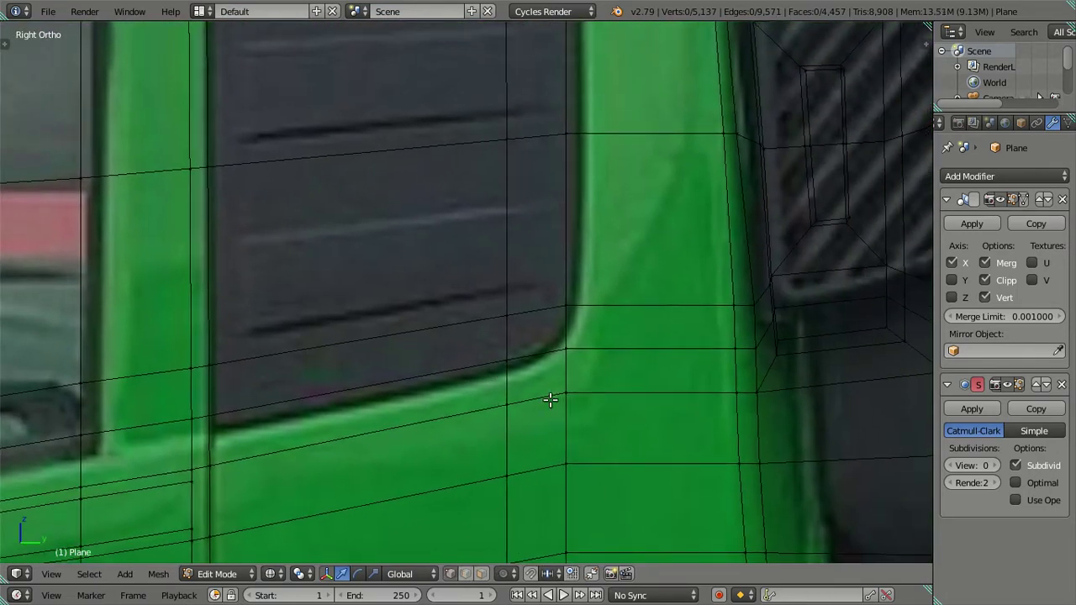
scroll(550, 402, "up", 1)
scroll(580, 361, "up", 1)
scroll(549, 334, "up", 1)
key("c")
left_click(556, 315)
key("Escape")
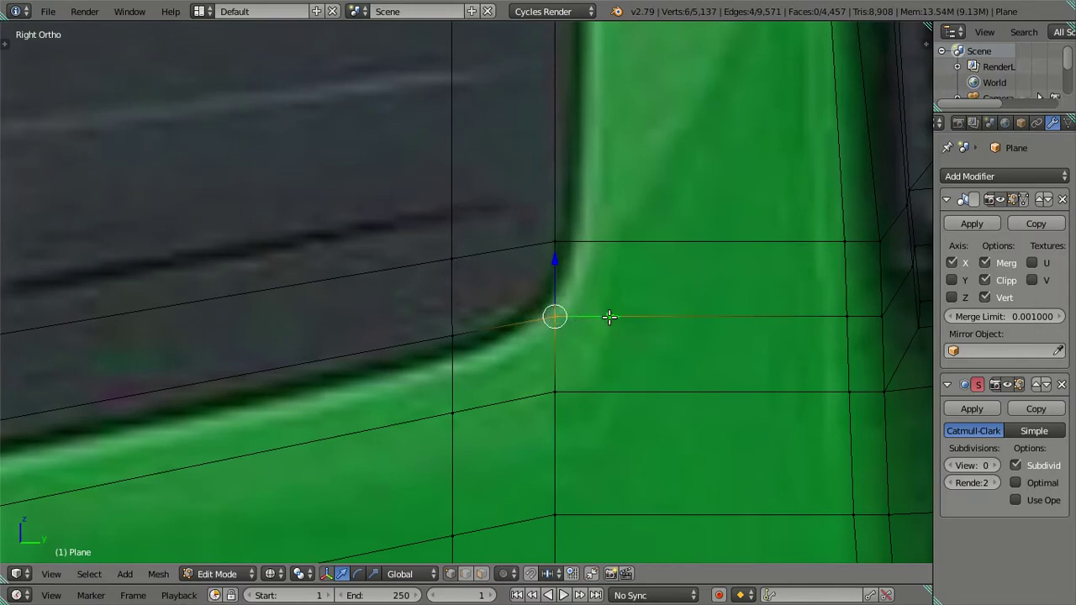
key("g")
key("y")
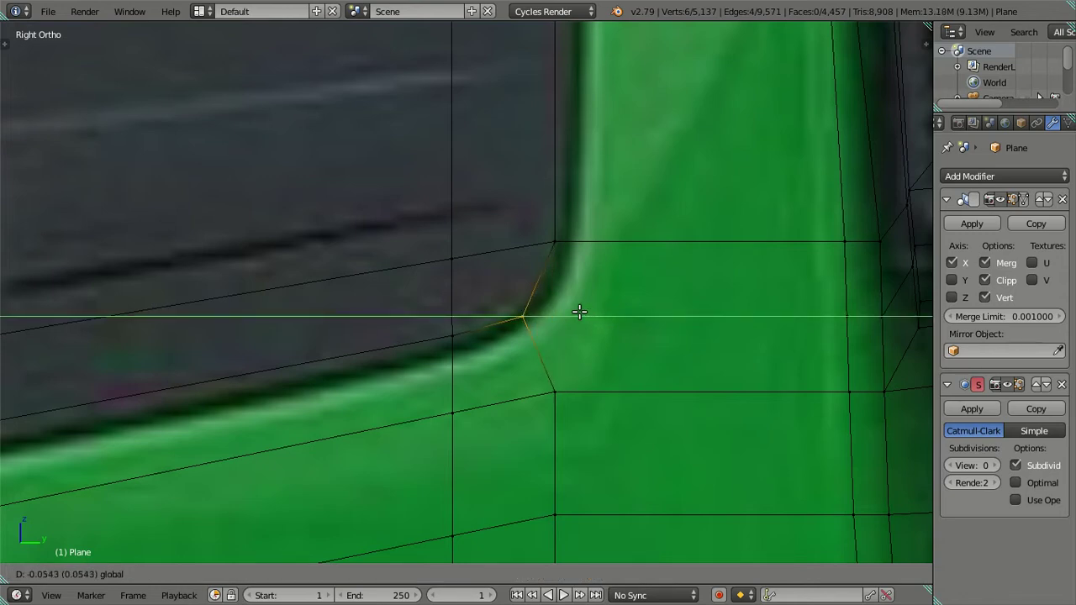
left_click(580, 312)
Preview the smoothed cab in Object Mode and orbit to inspect the rear window
scroll(542, 308, "down", 3)
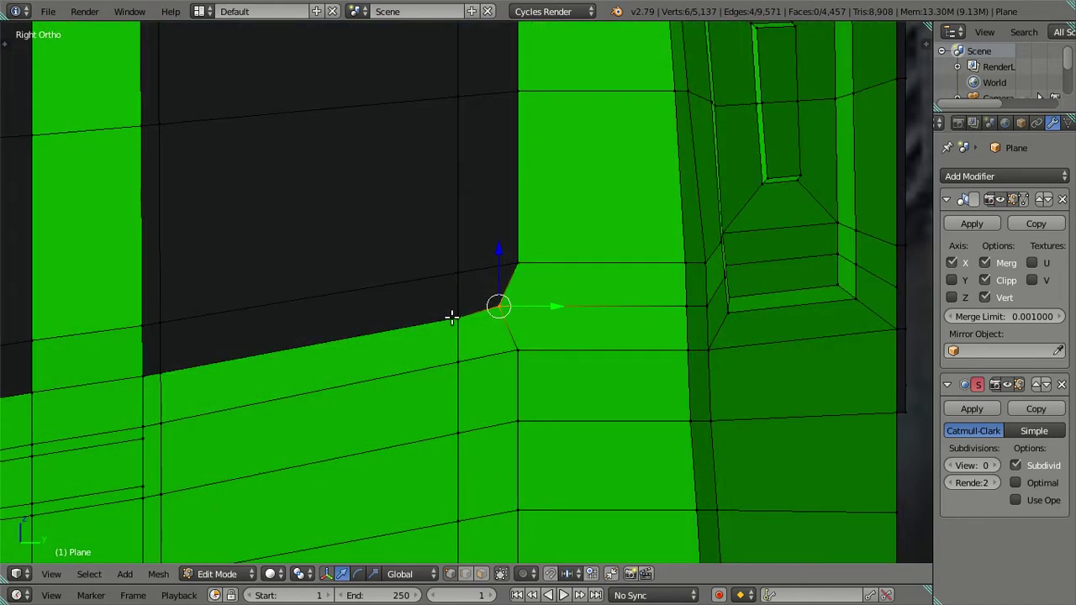
key("Tab")
scroll(471, 320, "down", 2)
mouse_move(474, 319)
middle_mouse_down()
mouse_move(517, 358)
mouse_move(522, 342)
middle_mouse_up()
key("Tab")
key("Tab")
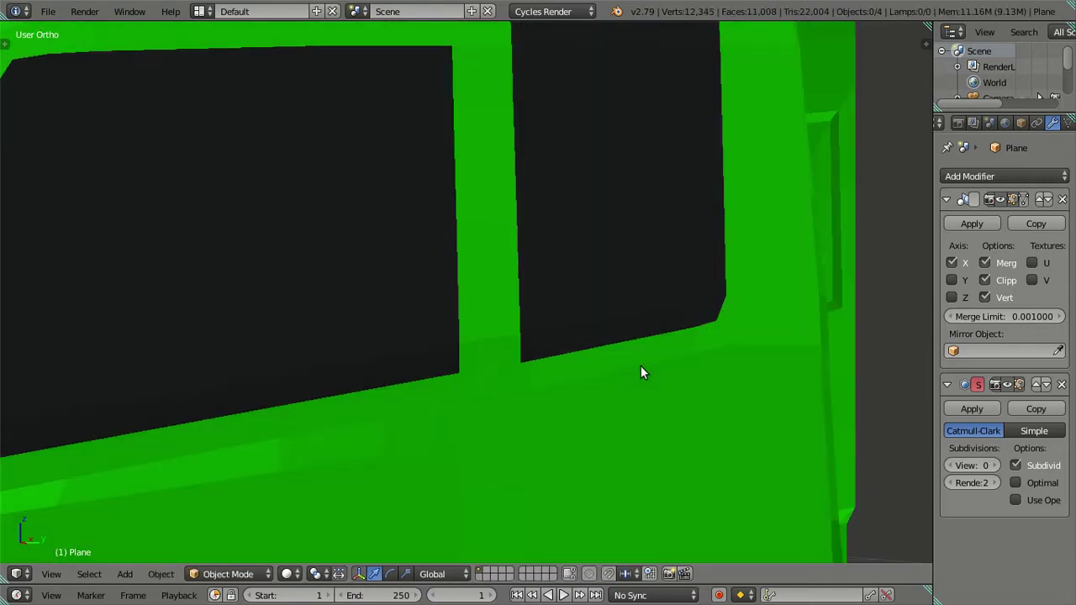
key("Tab")
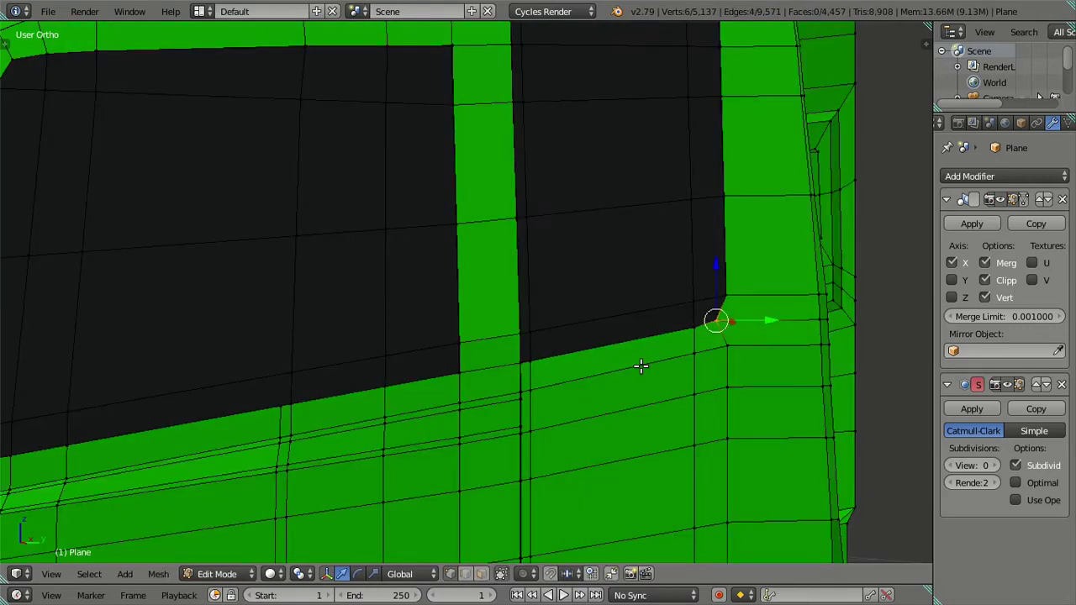
key("Tab")
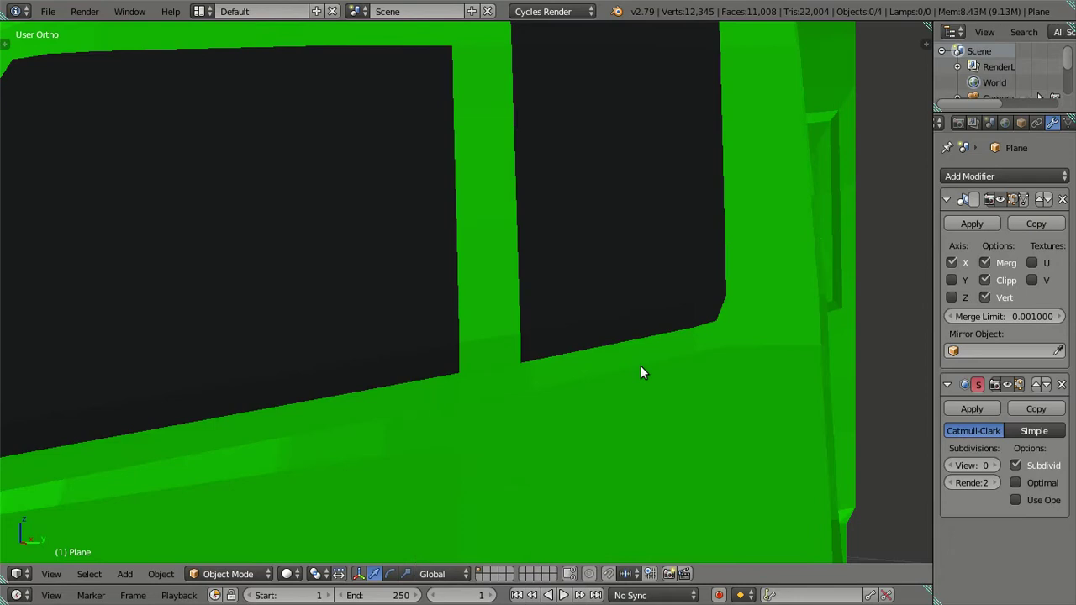
scroll(640, 372, "down", 2)
scroll(641, 373, "up", 1)
scroll(640, 373, "down", 2)
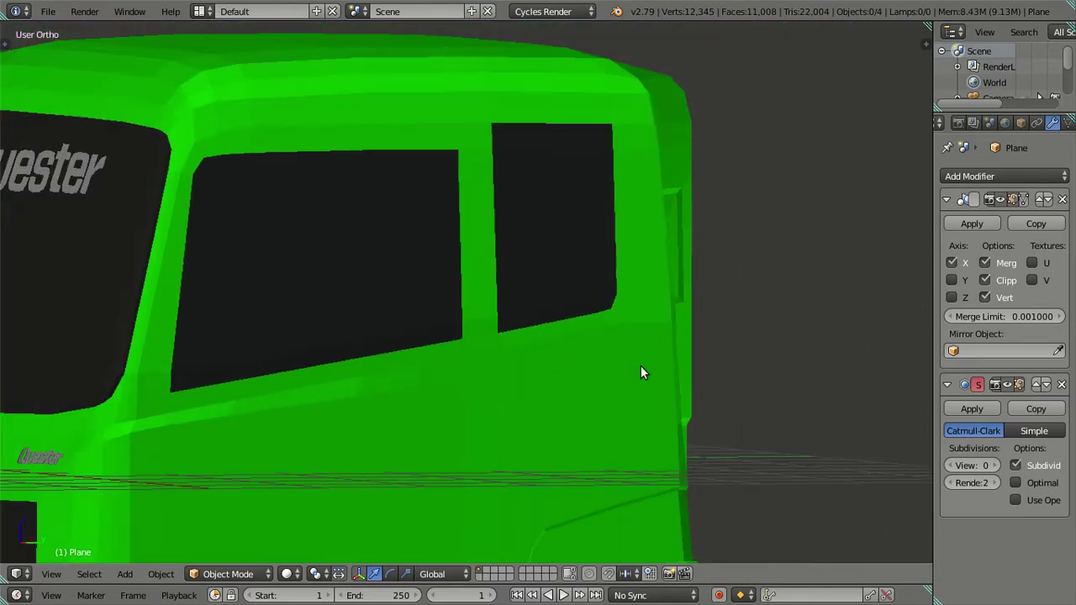
scroll(641, 373, "up", 2)
scroll(641, 373, "down", 2)
scroll(640, 365, "up", 3)
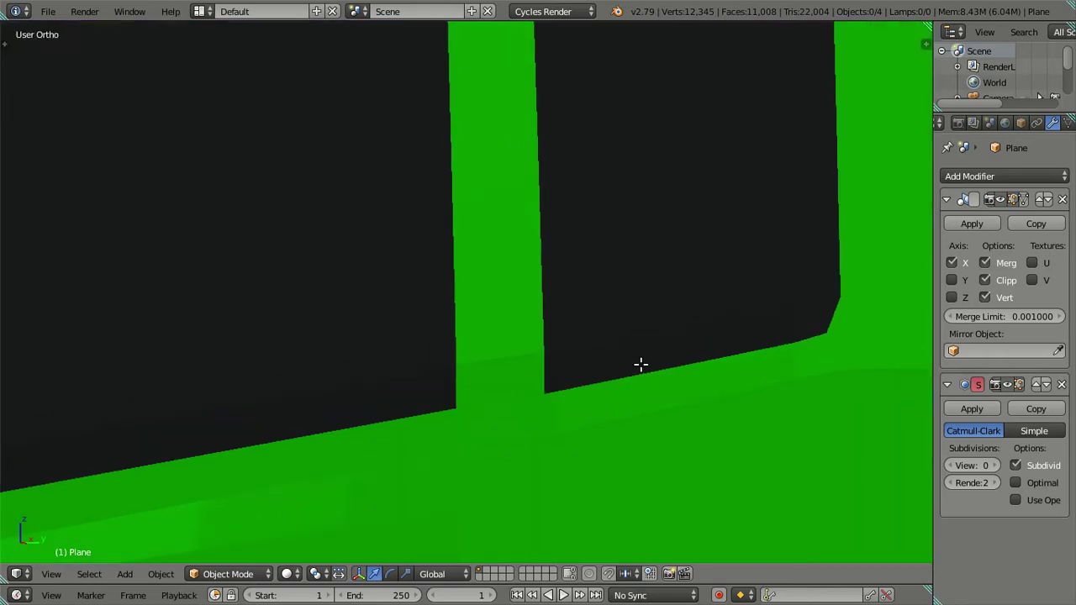
Return to Edit Mode in right side view with X-ray on and deselect the corner vertex
key("Tab")
scroll(641, 364, "down", 2)
key("KP_3")
scroll(644, 358, "up", 3)
scroll(561, 338, "up", 2)
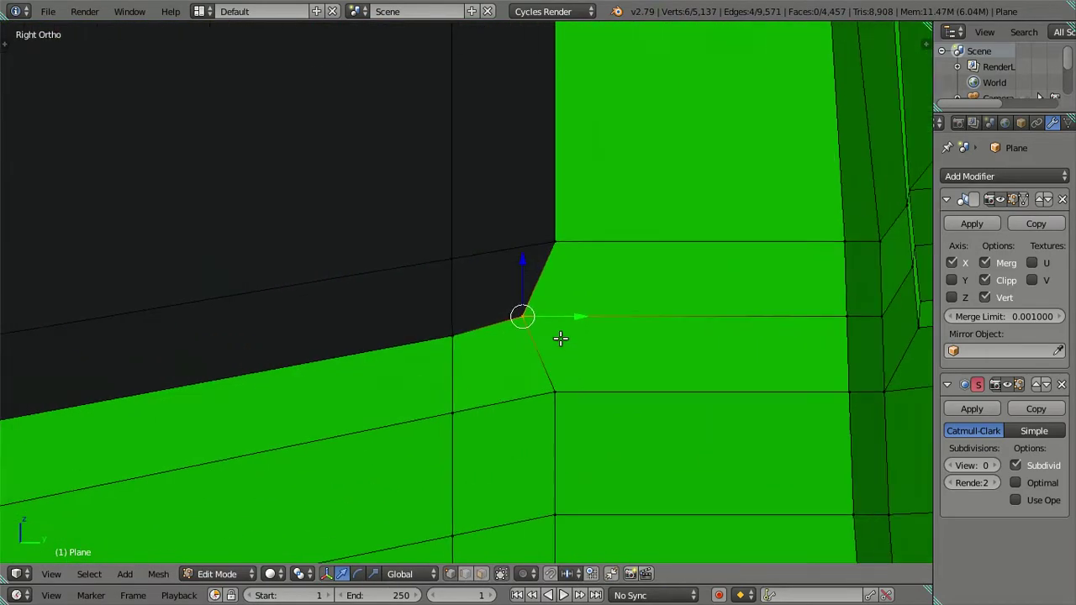
key("z")
key("a")
scroll(555, 316, "down", 2)
scroll(511, 336, "down", 2)
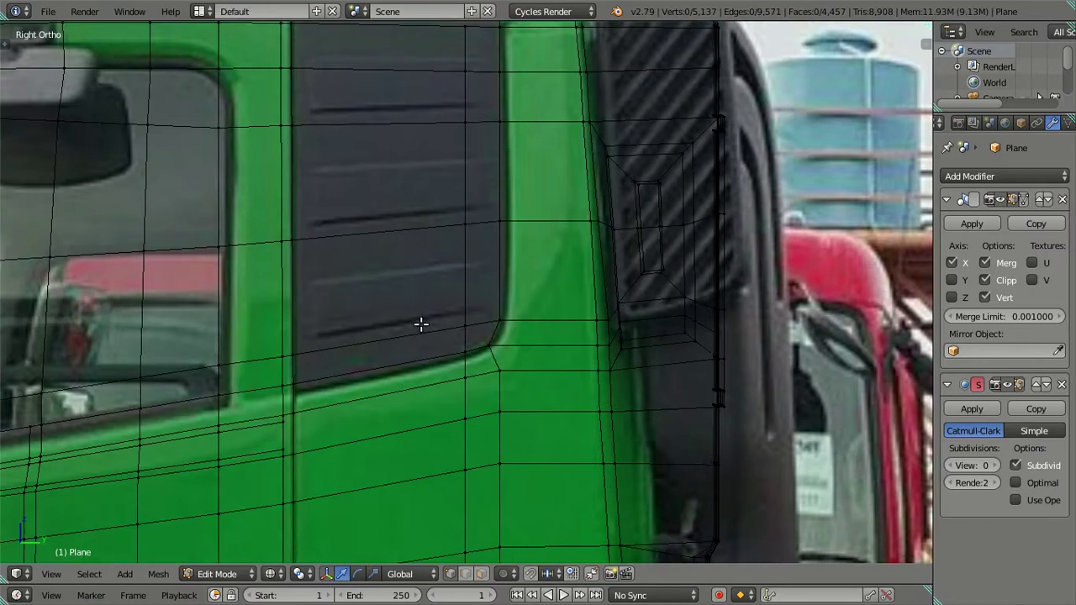
scroll(439, 282, "up", 3, "shift")
Toggle X-ray to compare mesh and photo, and orbit over the cab roof to the side window
scroll(483, 356, "up", 1, "shift")
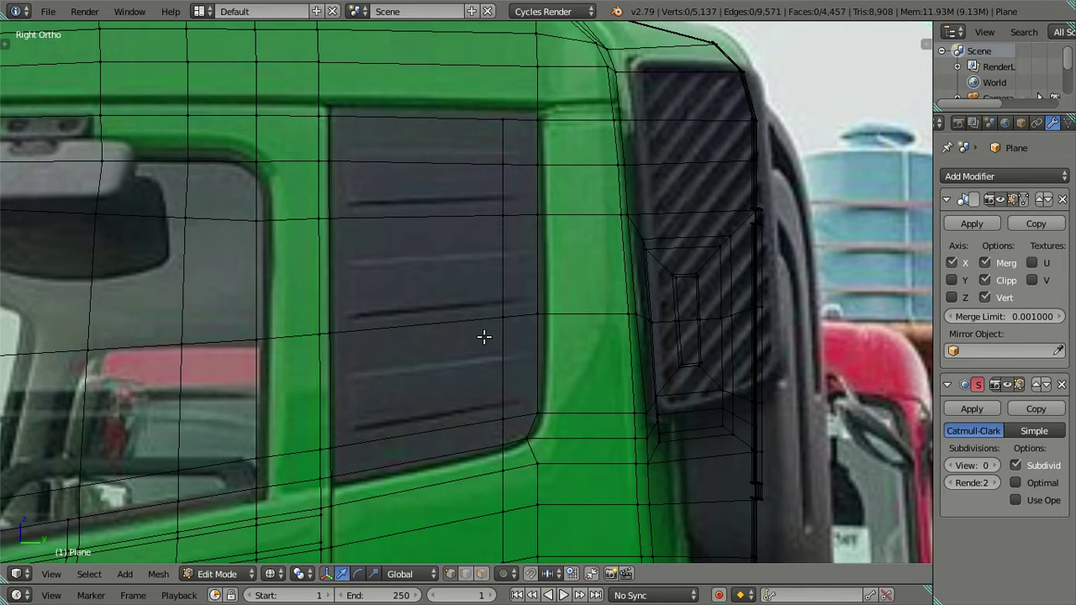
key("z")
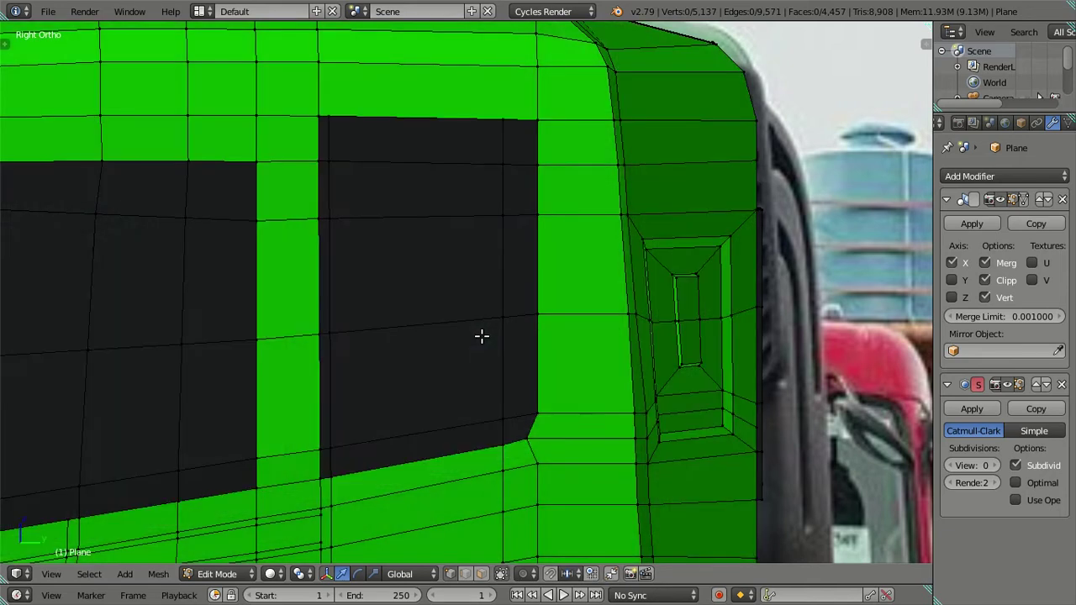
key("z")
scroll(481, 337, "down", 3)
scroll(420, 351, "up", 1)
scroll(420, 344, "up", 1)
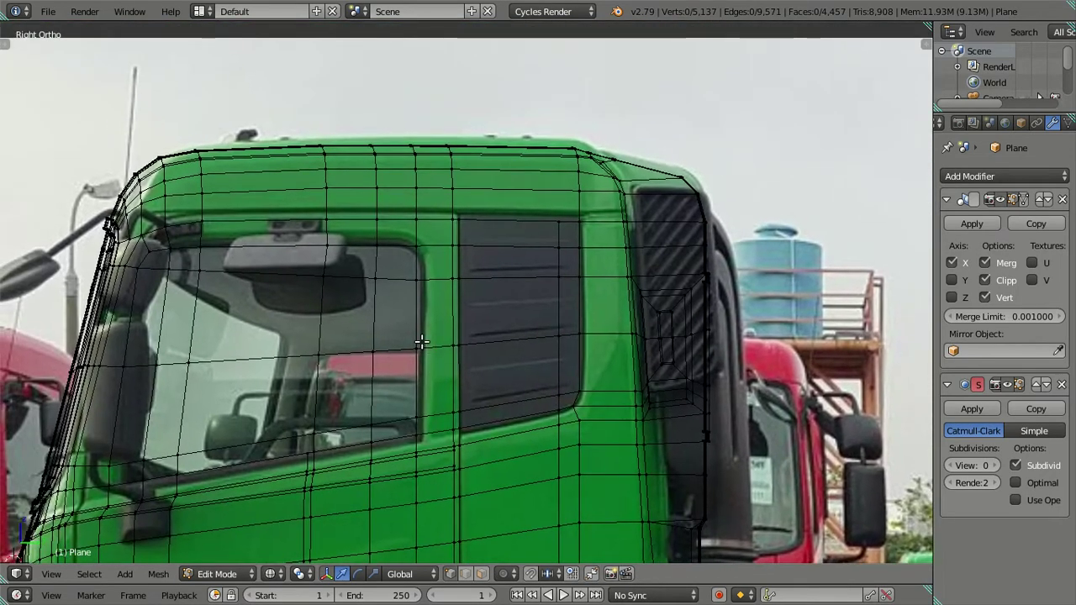
scroll(420, 343, "up", 2)
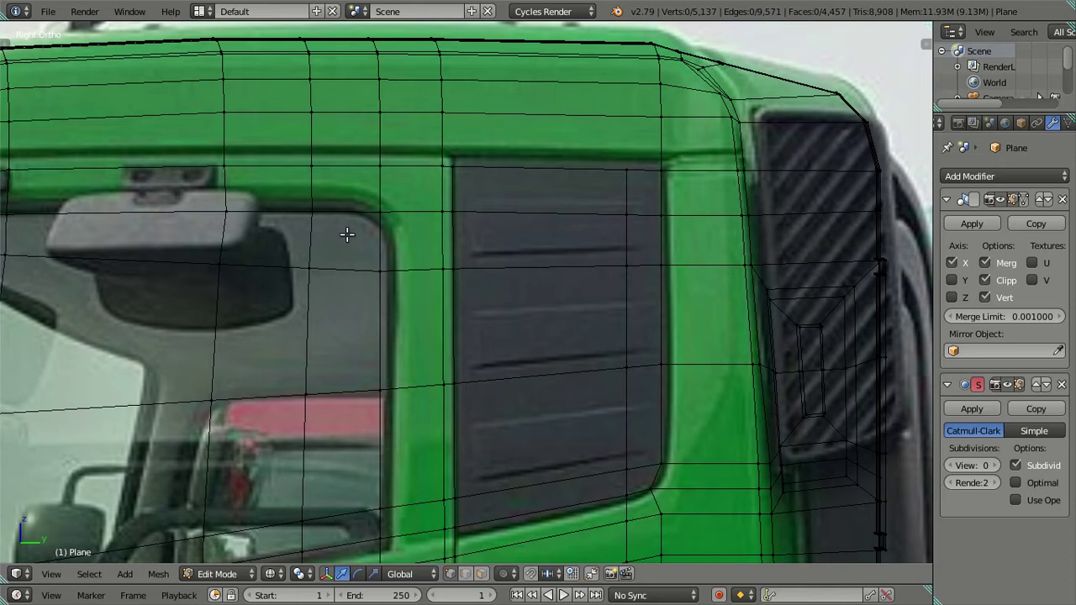
key("z")
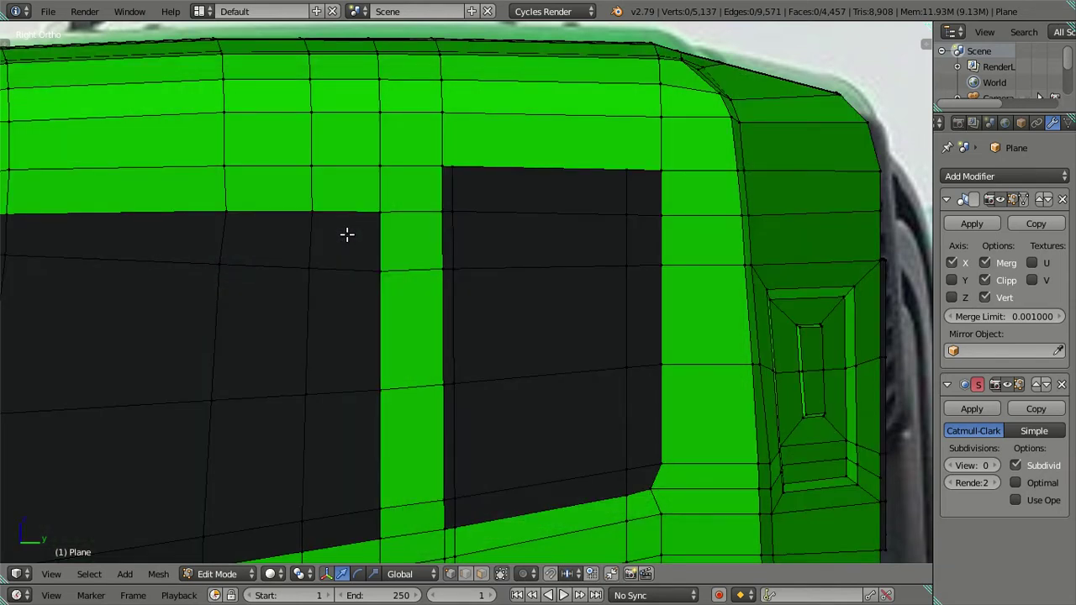
key("z")
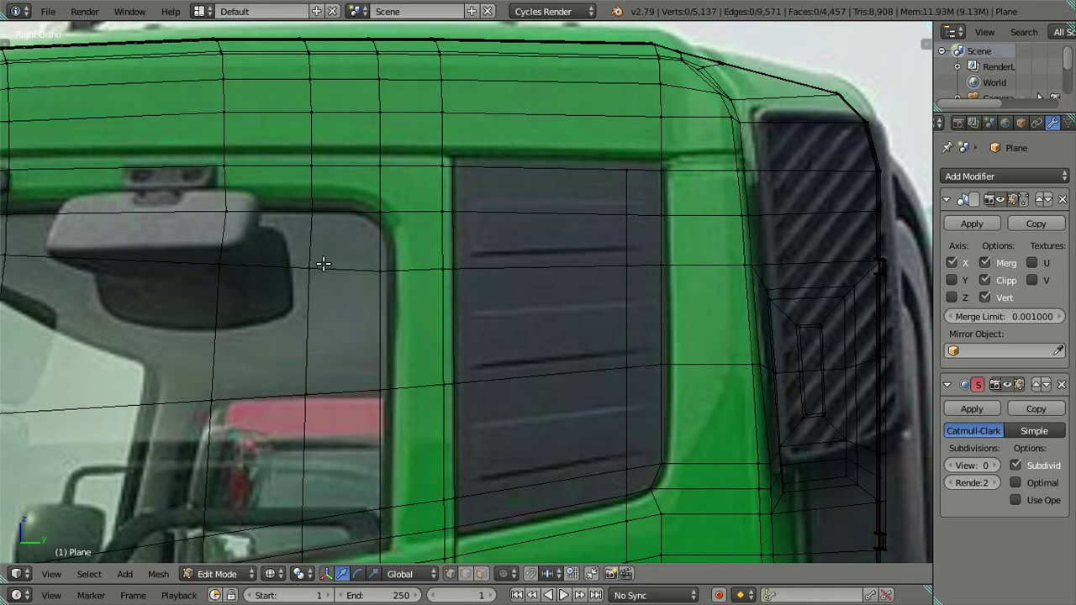
scroll(316, 283, "up", 2)
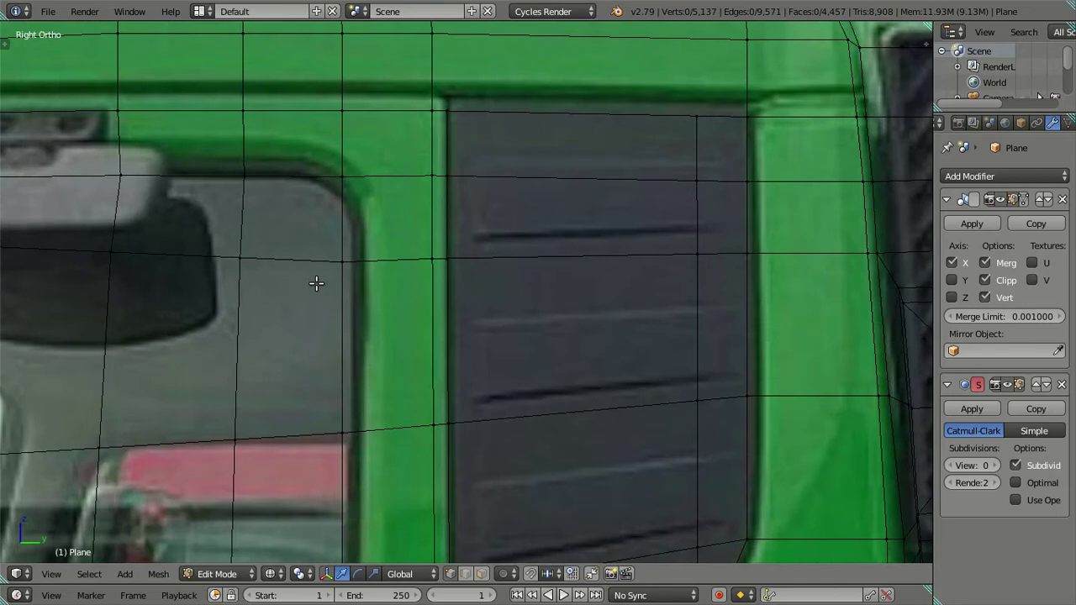
middle_click_drag(316, 284, 483, 336, "shift")
scroll(484, 336, "up", 2)
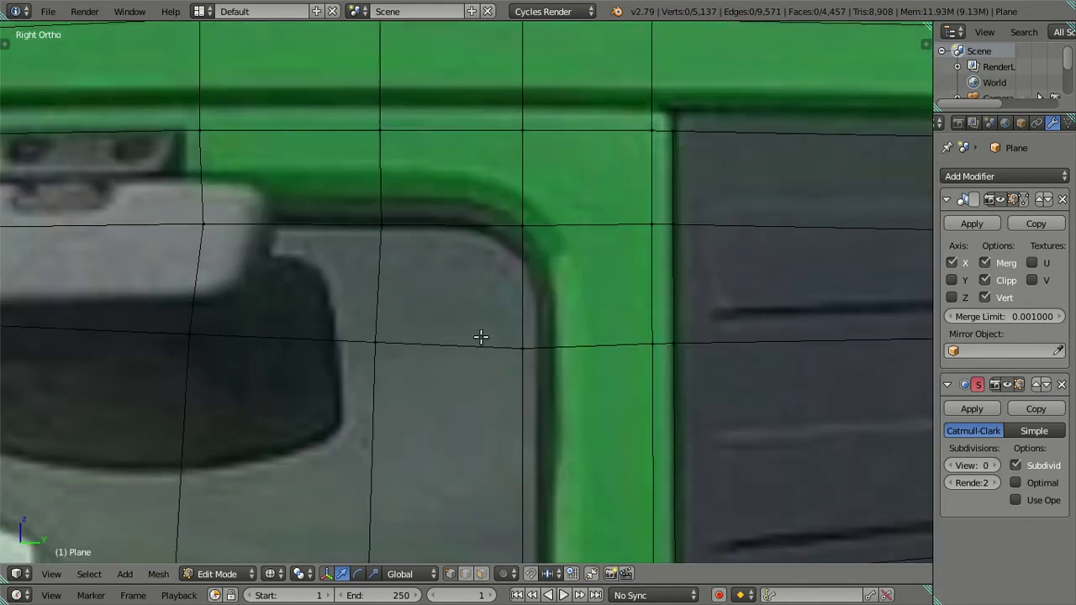
scroll(478, 334, "down", 3)
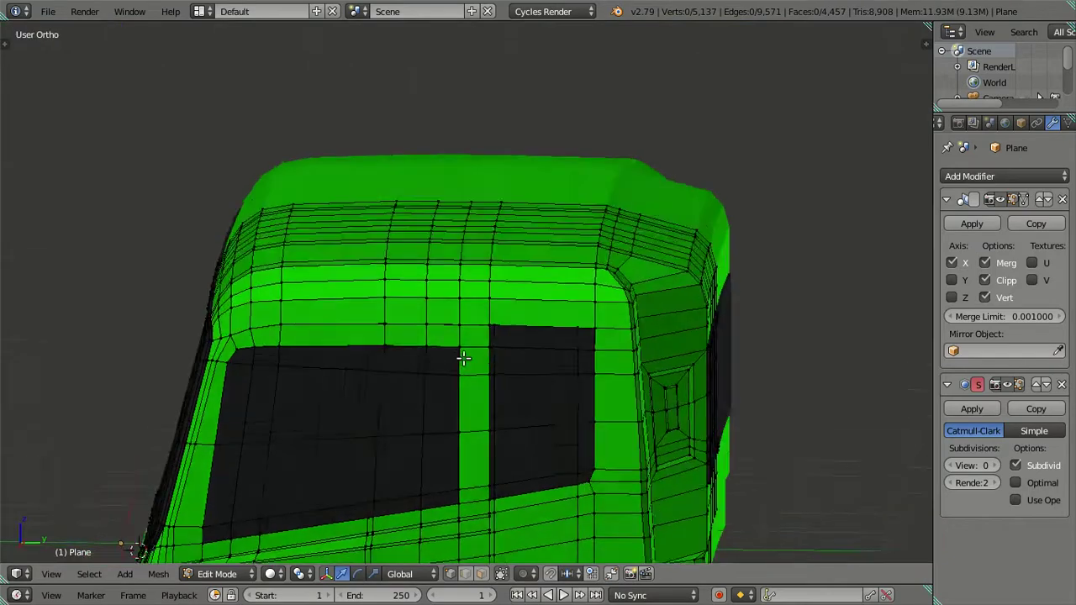
mouse_move(476, 331)
middle_mouse_down()
mouse_move(249, 434)
mouse_move(457, 269)
middle_mouse_up()
scroll(415, 168, "up", 5)
middle_click_drag(416, 168, 449, 358, "shift")
scroll(415, 291, "up", 4)
scroll(430, 391, "down", 2)
scroll(427, 387, "down", 3)
Switch to Right Ortho and zoom and pan onto the rear window's lower corner
key("KP_3")
scroll(480, 328, "down", 2)
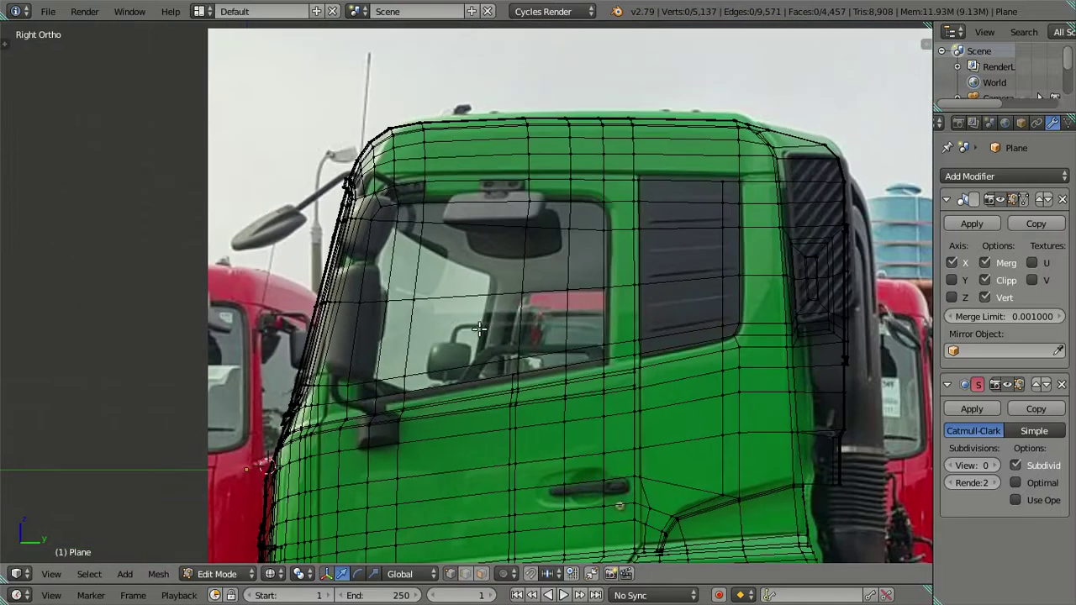
scroll(444, 373, "up", 3)
scroll(480, 367, "up", 2)
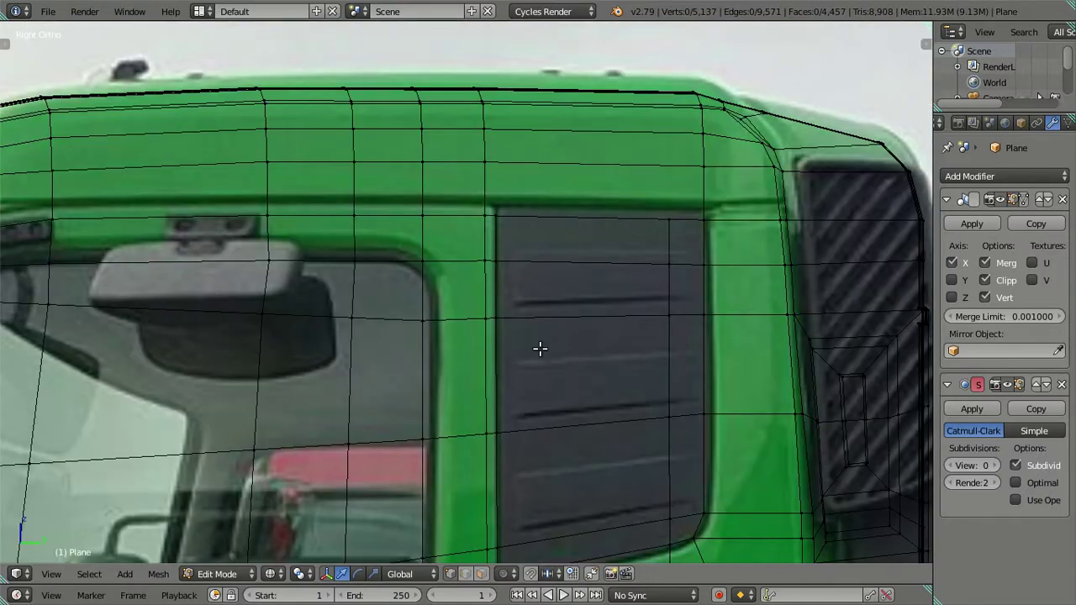
scroll(524, 293, "down", 2)
scroll(505, 306, "down", 2)
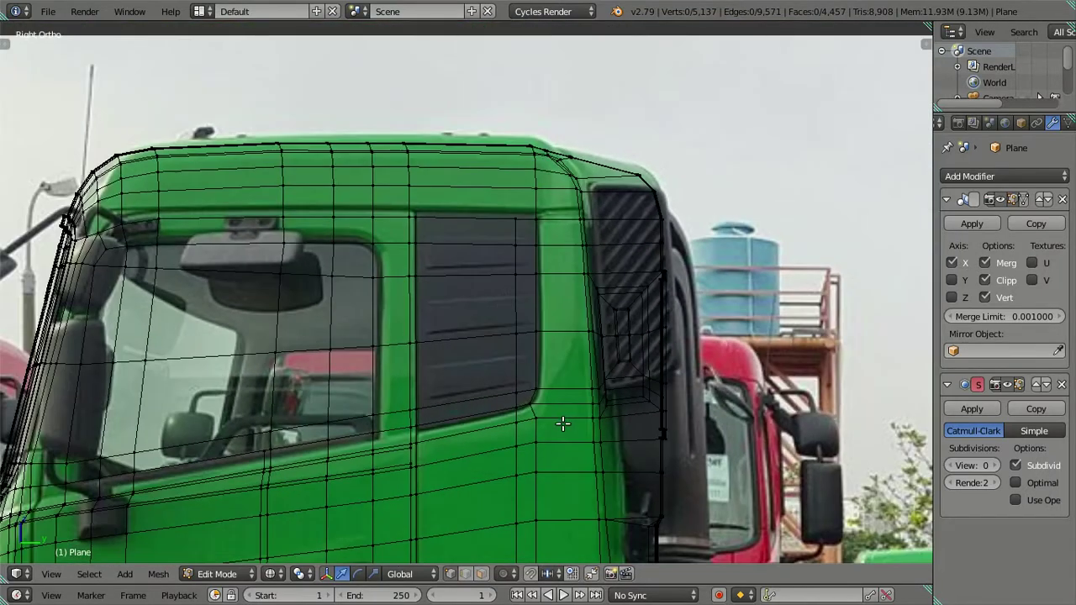
middle_click_drag(563, 424, 559, 334, "shift")
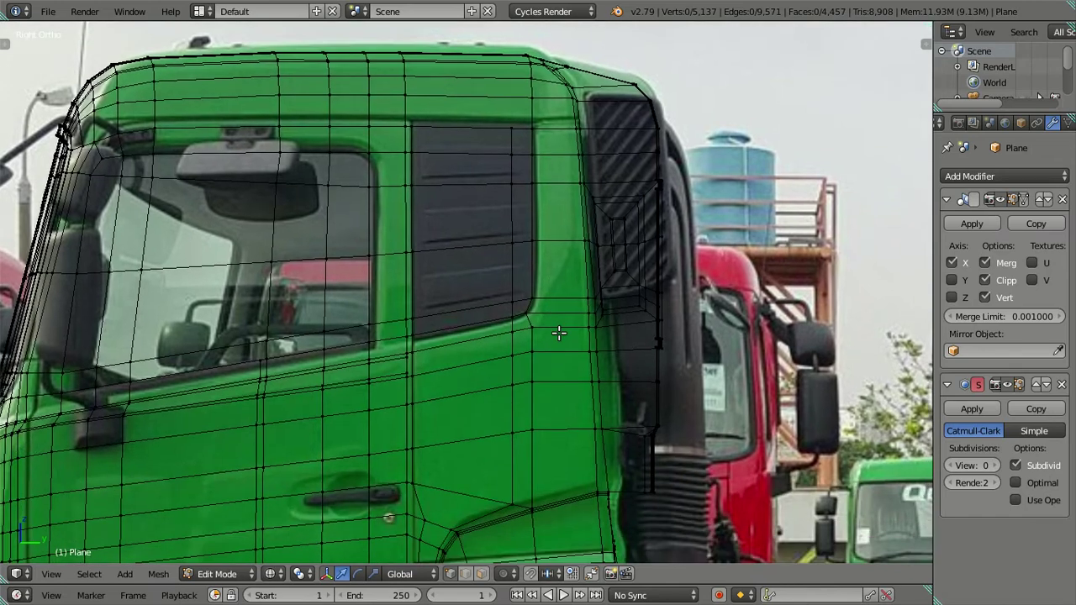
scroll(559, 334, "up", 3)
mouse_move(594, 392)
middle_mouse_down("shift")
mouse_move(545, 277)
mouse_move(511, 385)
middle_mouse_up("shift")
scroll(544, 274, "up", 3)
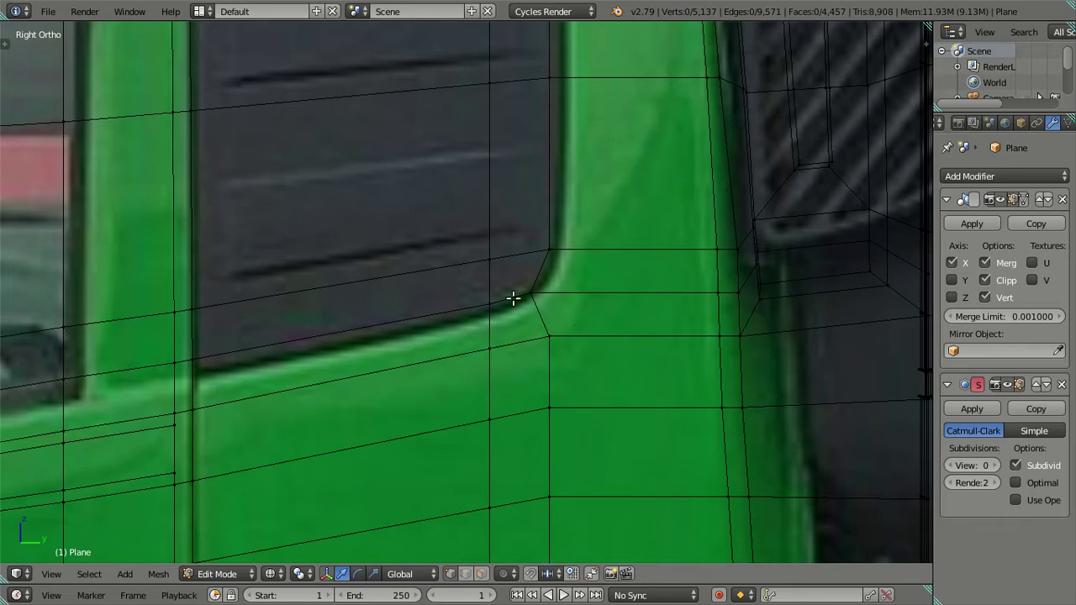
scroll(479, 307, "down", 2)
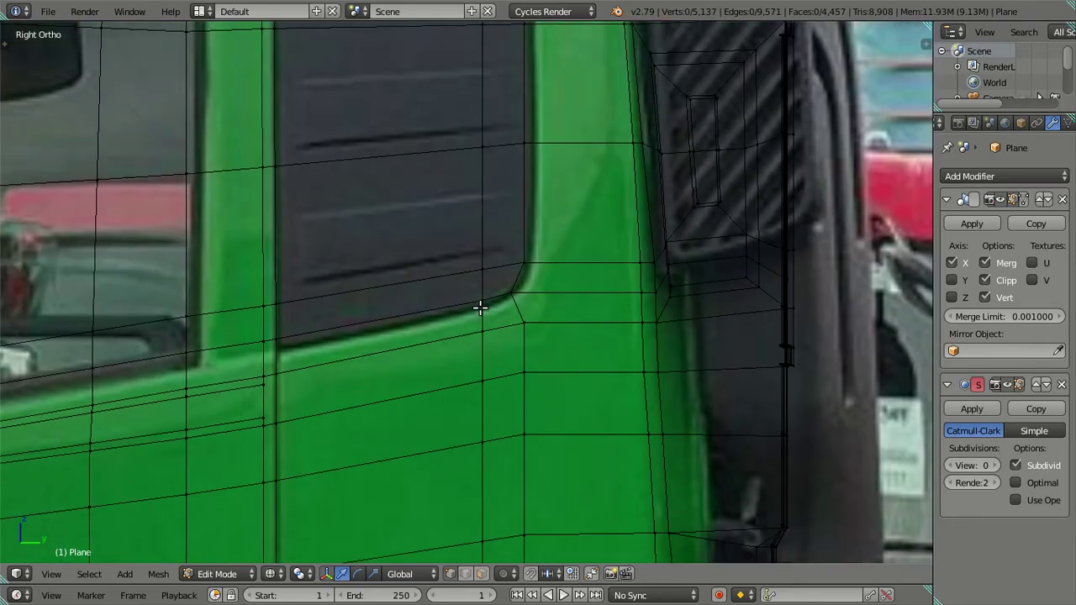
Raise the Subdivision modifier's viewport level to 2, comparing solid and X-ray shading
key("z")
middle_click_drag(499, 289, 511, 343, "shift")
left_click(997, 461)
left_click(996, 460)
scroll(541, 367, "down", 2)
key("z")
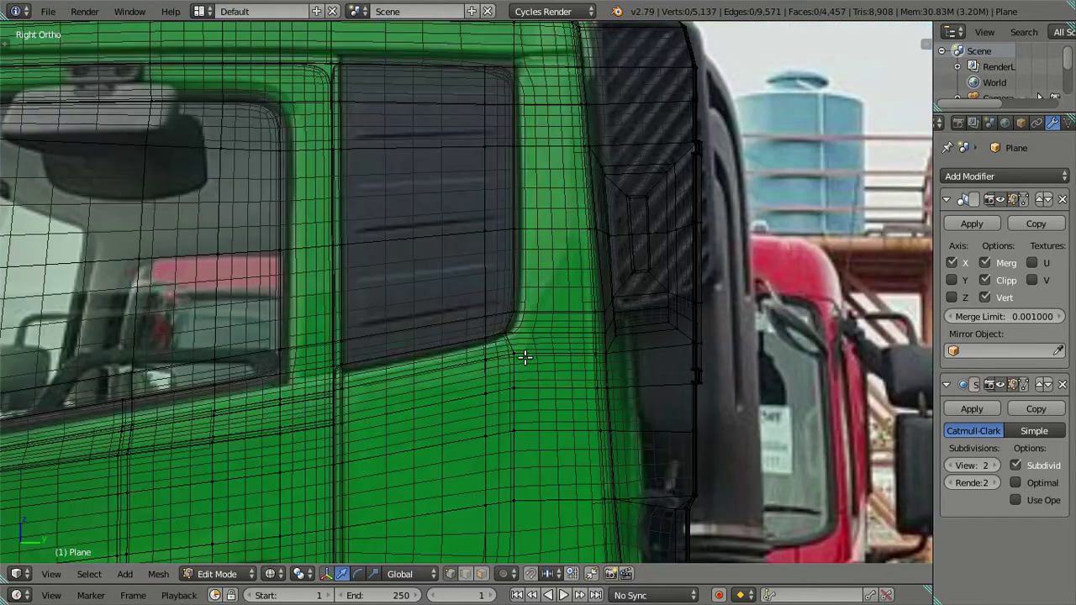
scroll(524, 358, "up", 2)
key("z")
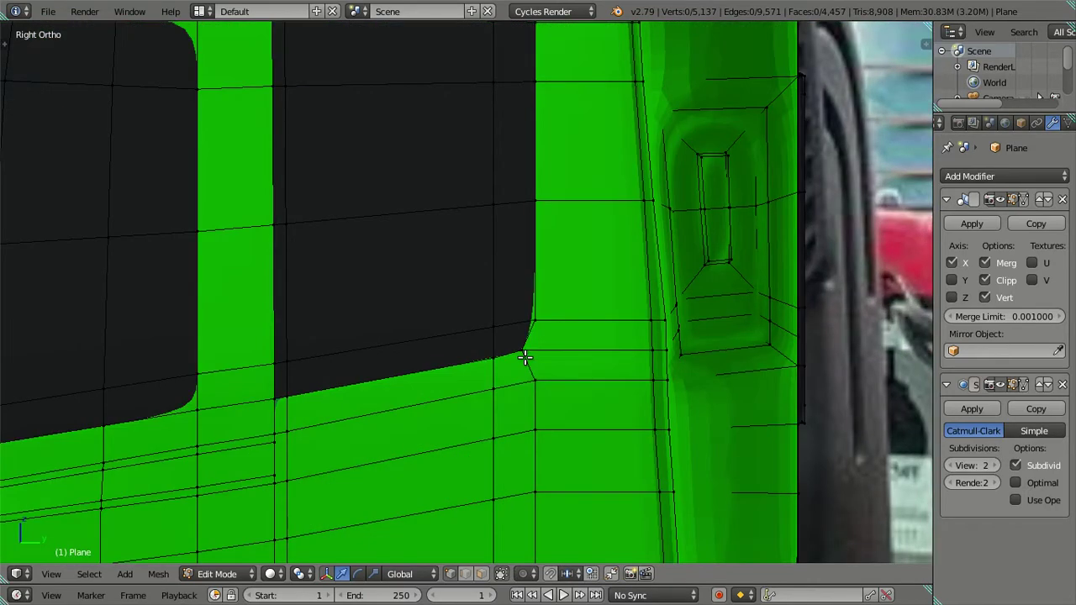
scroll(525, 357, "down", 3)
Preview the level-2 smoothed cab in Object Mode, then return to Edit Mode with X-ray on
key("Tab")
scroll(525, 357, "up", 1)
scroll(525, 356, "up", 2)
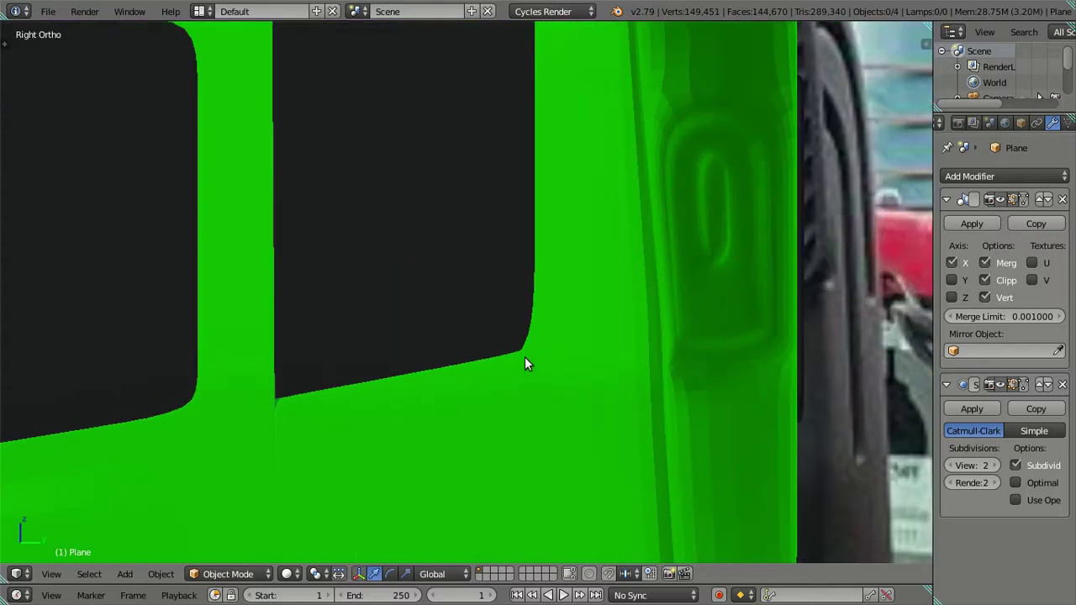
scroll(563, 455, "up", 3)
scroll(557, 444, "down", 3)
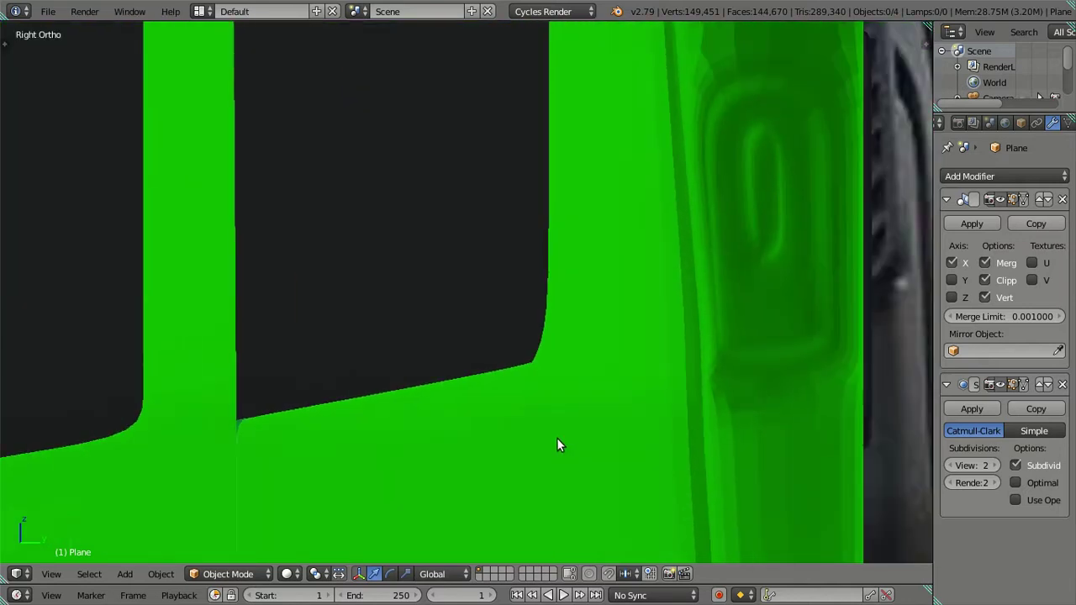
scroll(557, 437, "up", 3)
key("Tab")
key("z")
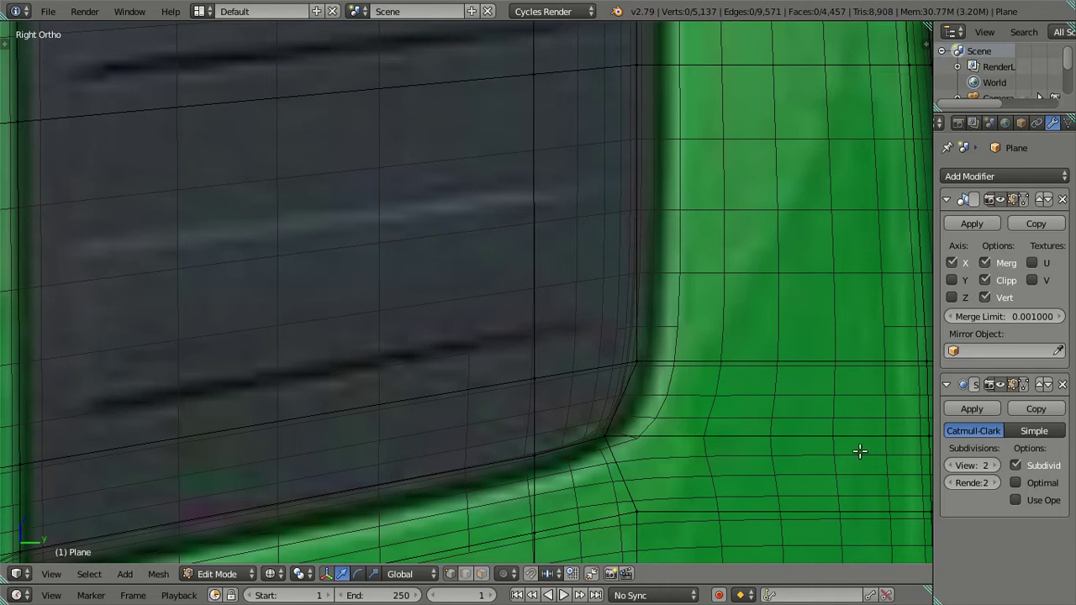
key("z")
key("z")
key("a")
key("a")
key("x")
key("a")
key("a")
Nudge the window's lower corner vertices along Z onto the photo's rounded edge
key("c")
left_click(606, 437)
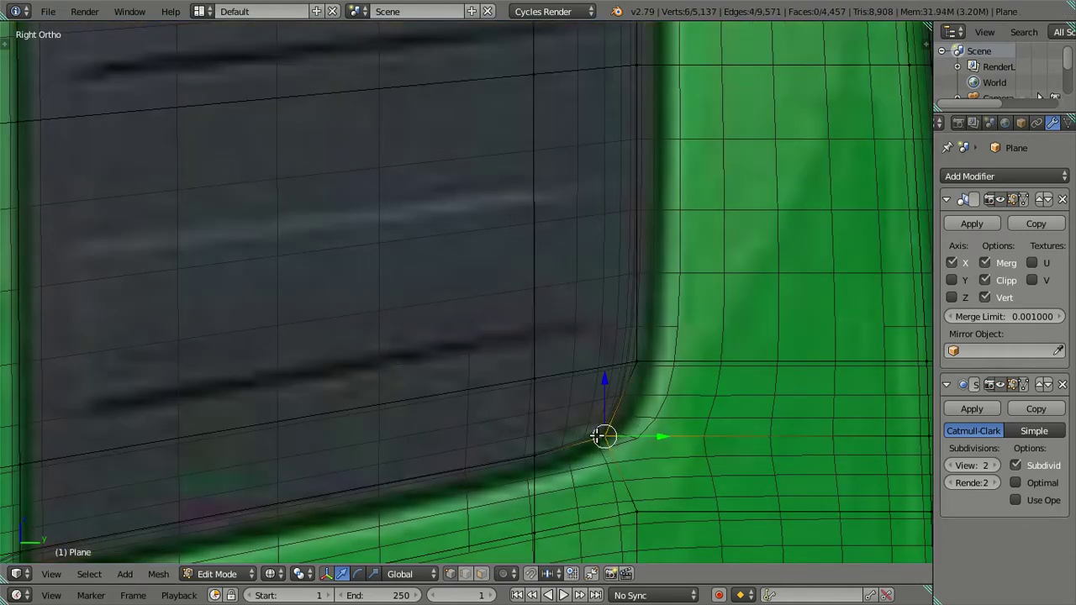
key("g")
key("z")
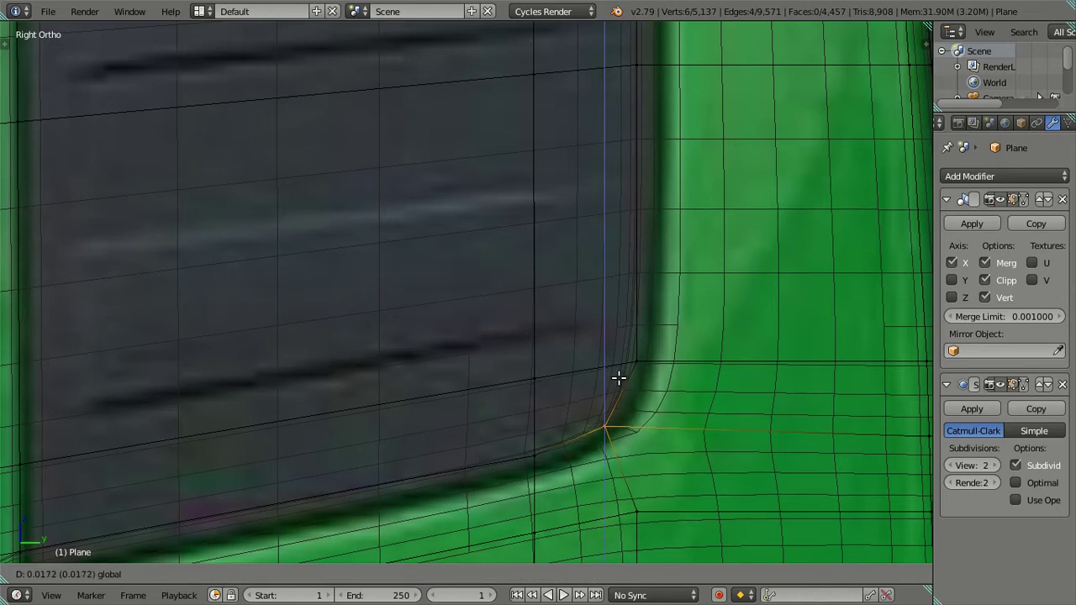
left_click(618, 378)
key("a")
scroll(627, 370, "down", 2)
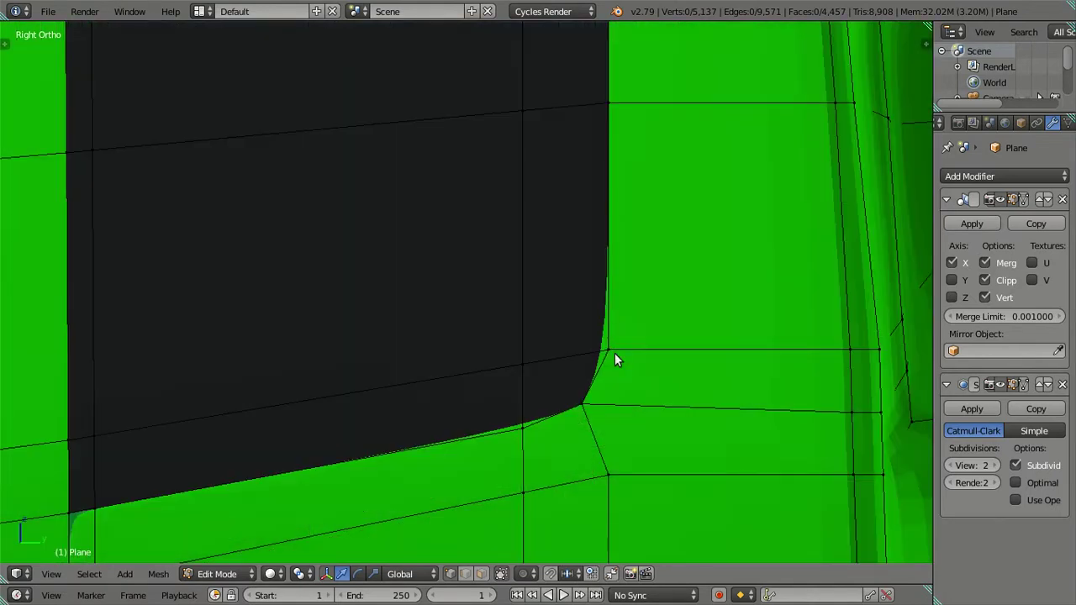
Check the smoothed corner in Object Mode, then set the Subdivision viewport level back to 0
key("Tab")
middle_click_drag(605, 366, 615, 391)
scroll(615, 395, "down", 2)
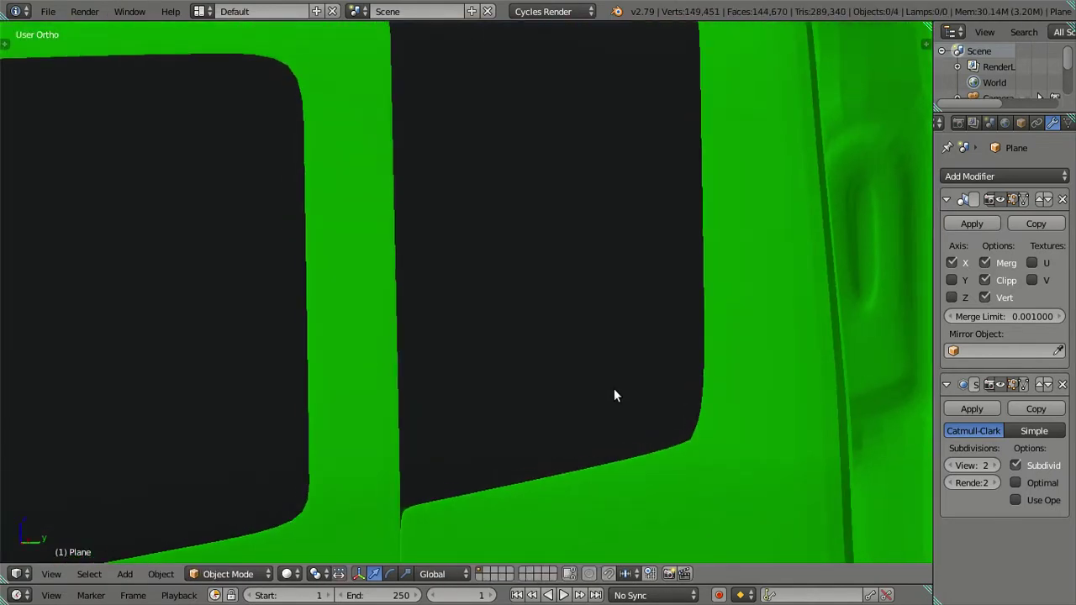
key("KP_3")
scroll(588, 385, "up", 2)
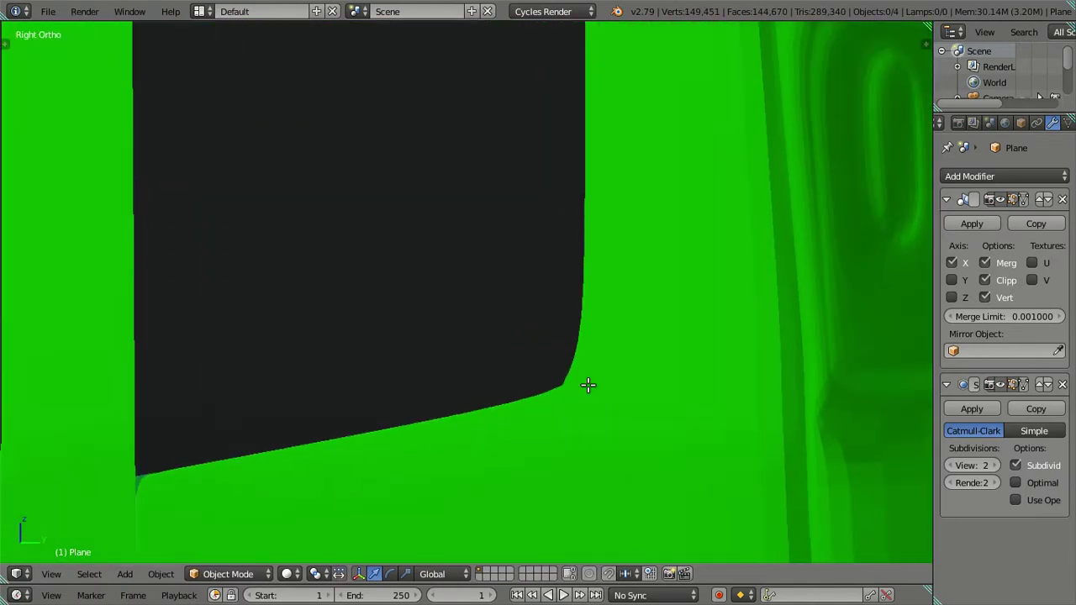
key("Tab")
scroll(589, 384, "up", 2)
scroll(588, 384, "up", 2)
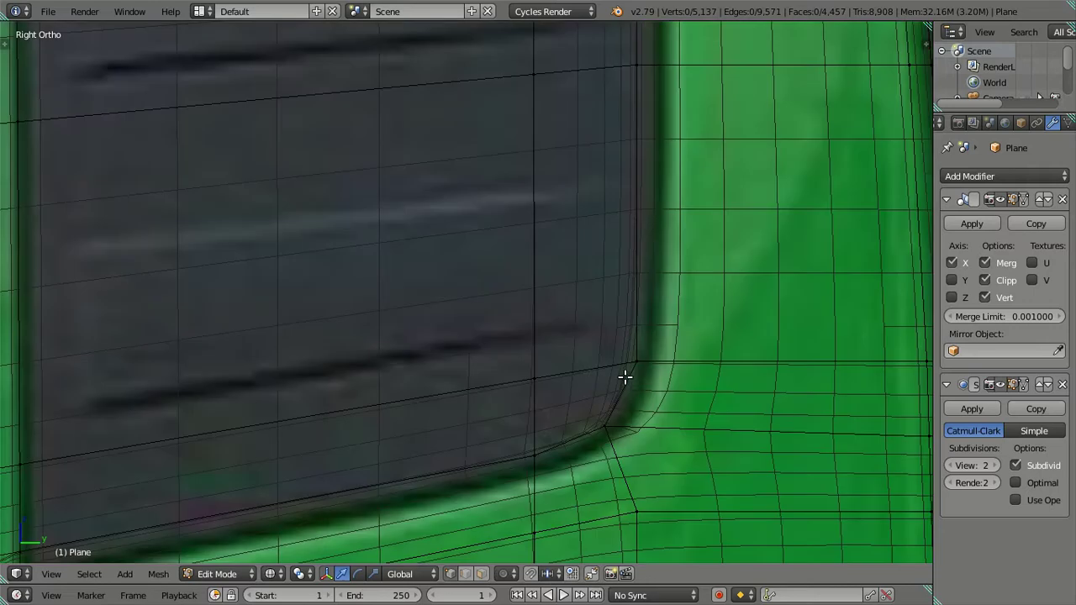
double_click(951, 465)
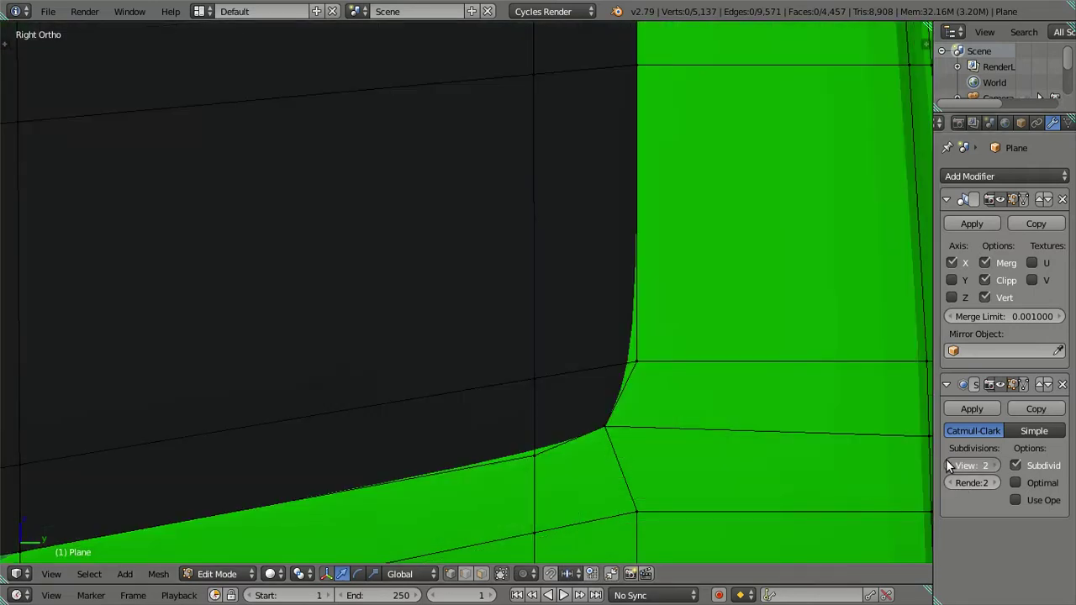
scroll(716, 391, "down", 1)
scroll(403, 315, "down", 1)
Return to the right side view, clear a trial face selection, and switch to solid shading
scroll(370, 302, "down", 1)
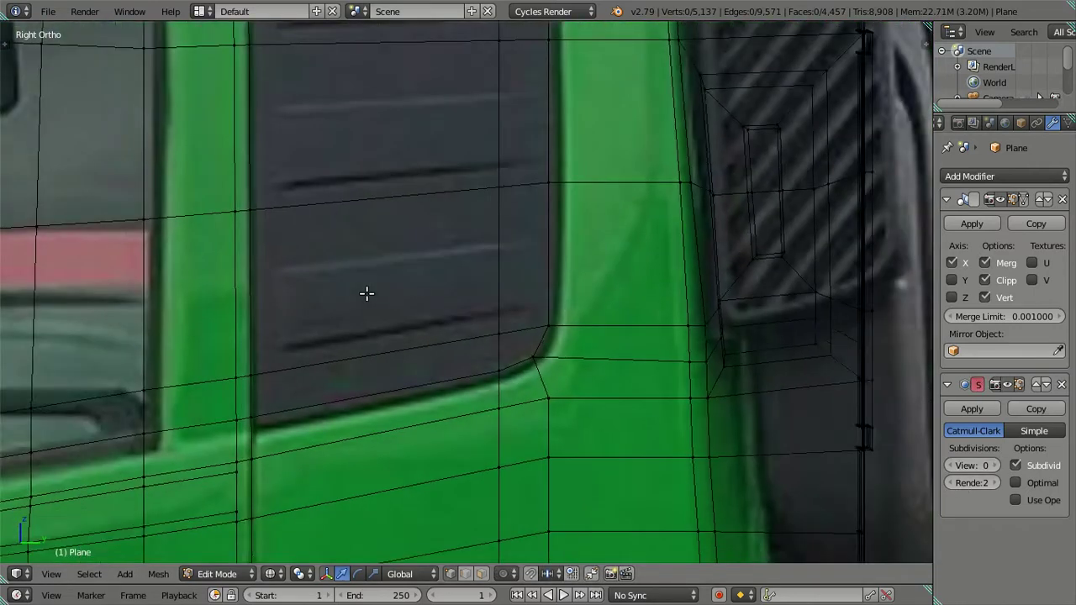
scroll(395, 301, "down", 2)
scroll(420, 307, "up", 2, "shift")
scroll(417, 317, "up", 1, "shift")
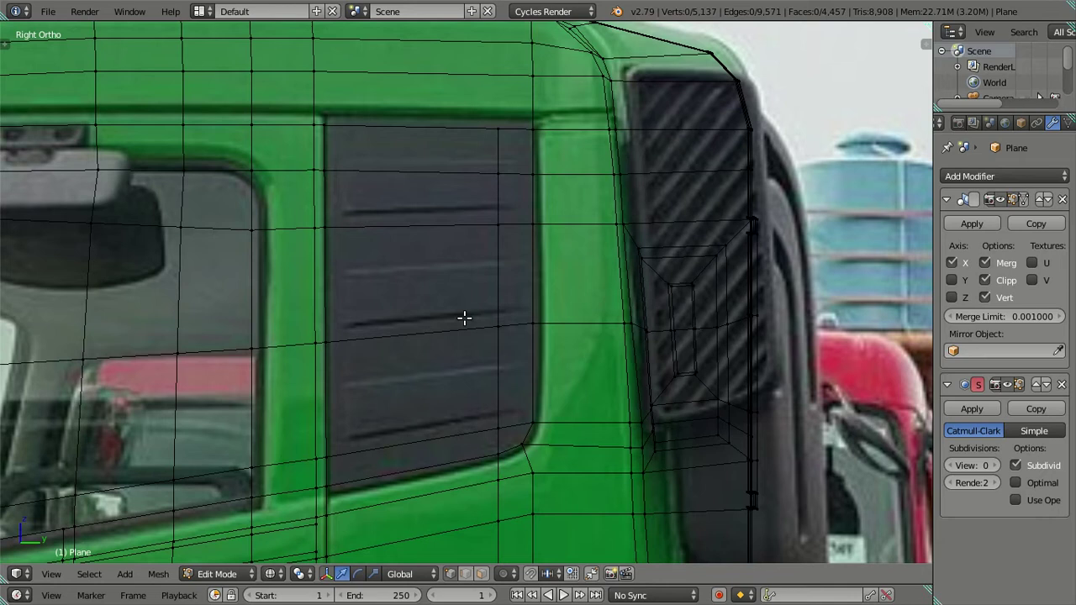
scroll(464, 318, "down", 1)
scroll(464, 318, "down", 1)
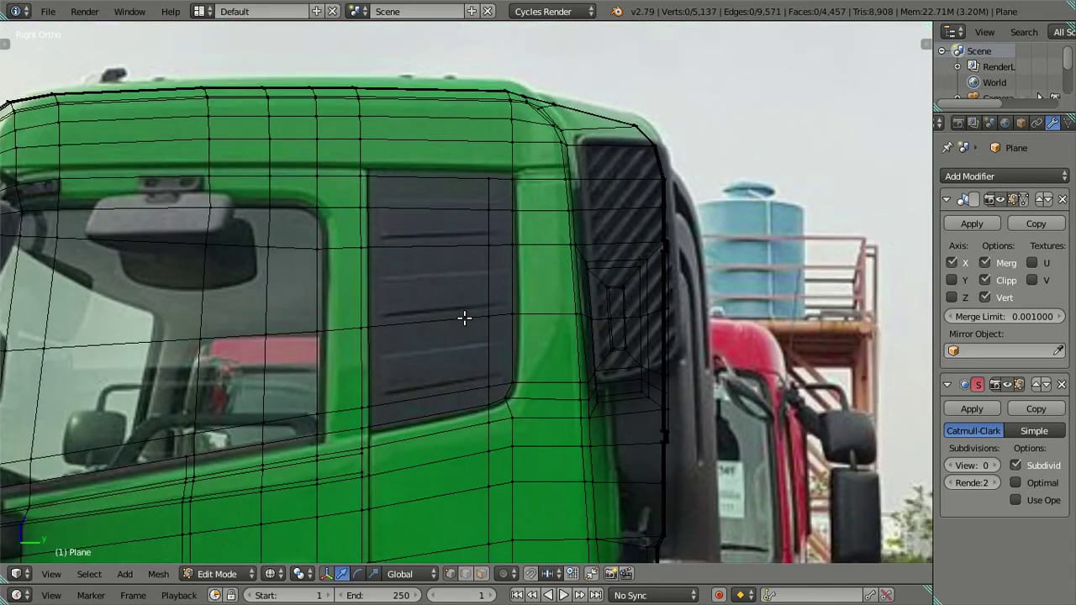
scroll(464, 317, "down", 1, "shift")
scroll(471, 319, "down", 3, "shift")
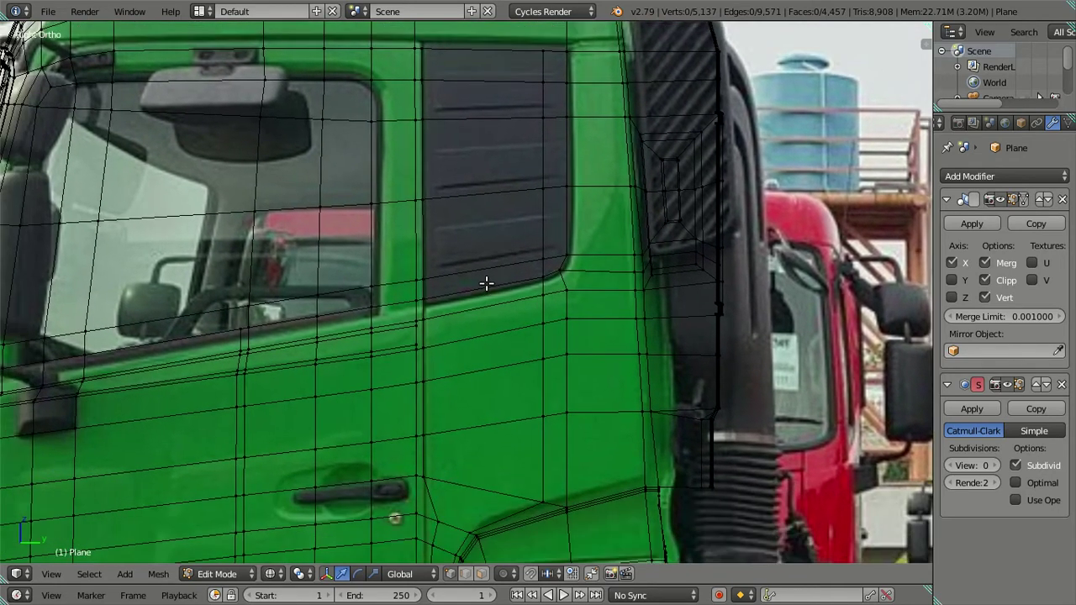
key("KP_3")
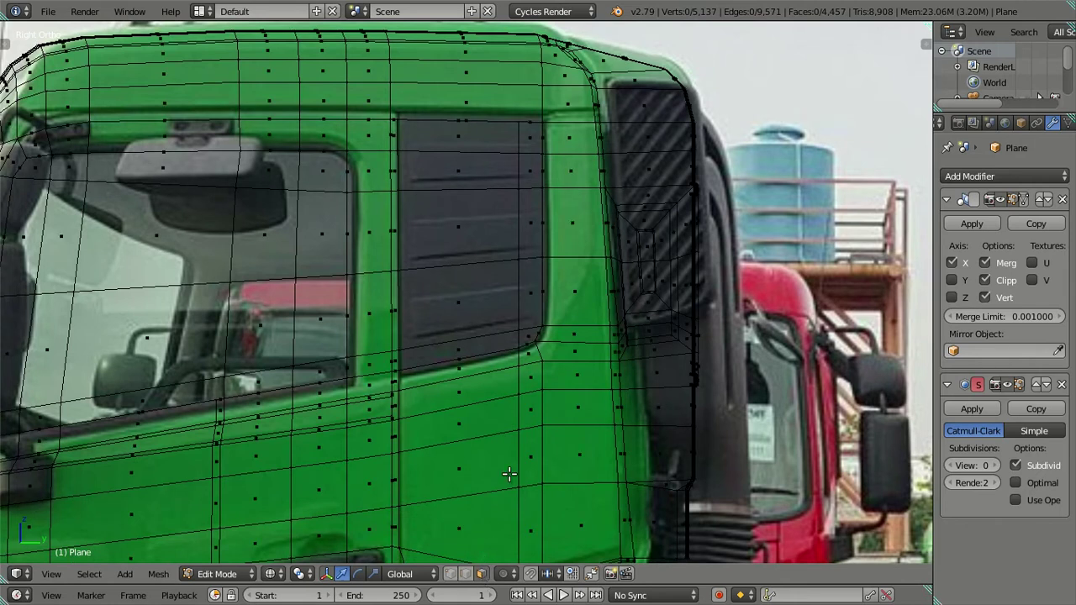
scroll(510, 474, "up", 3)
left_click(487, 402)
left_click(572, 310, "shift")
left_click(541, 291, "shift")
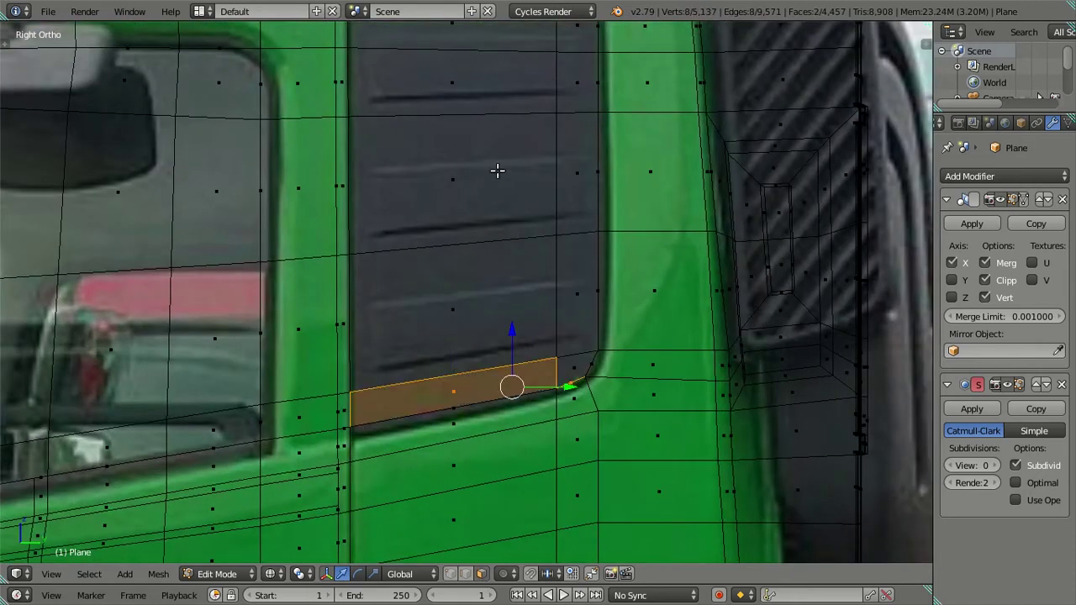
key("a")
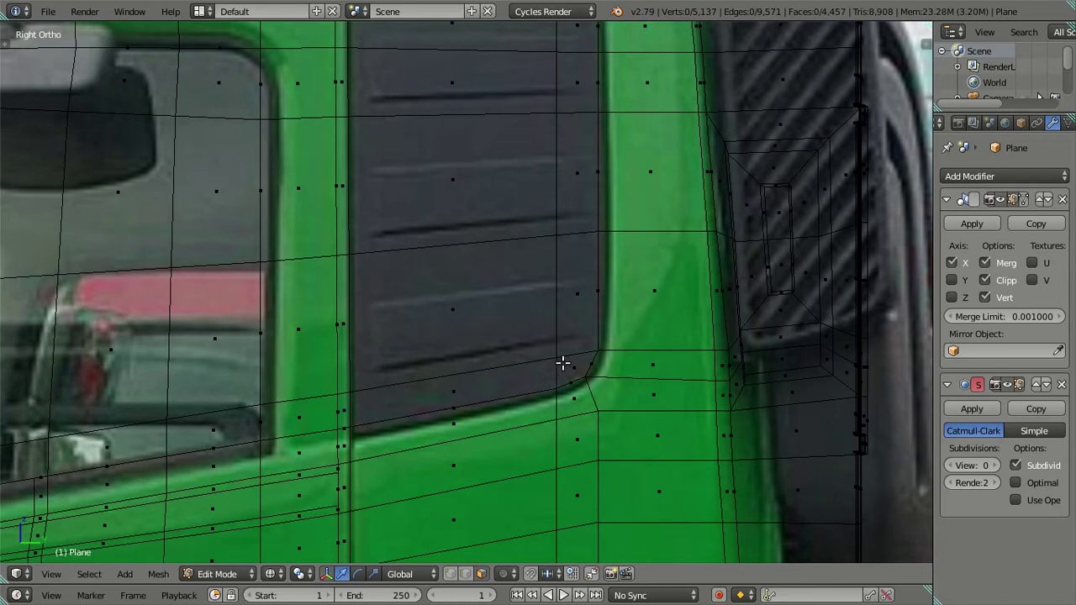
key("z")
Select the strip, corner and large window faces along the rear window's bottom
left_click(575, 368)
left_click(538, 372, "shift")
left_click(572, 362, "shift")
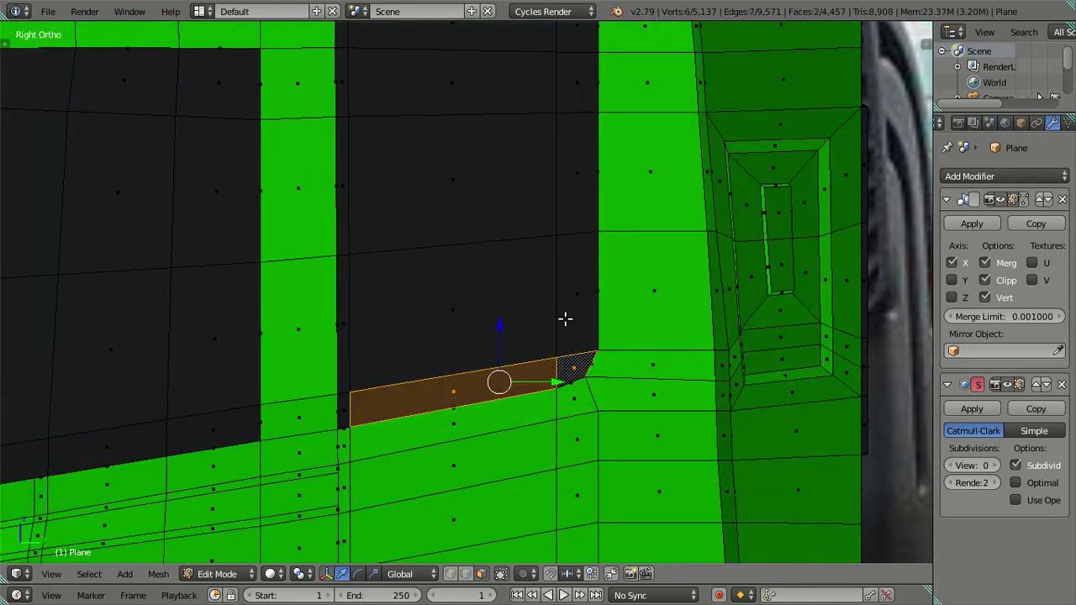
left_click(566, 318, "shift")
left_click(462, 291, "shift")
middle_click_drag(462, 291, 485, 377, "shift")
left_click(371, 486, "shift")
key("z")
key("z")
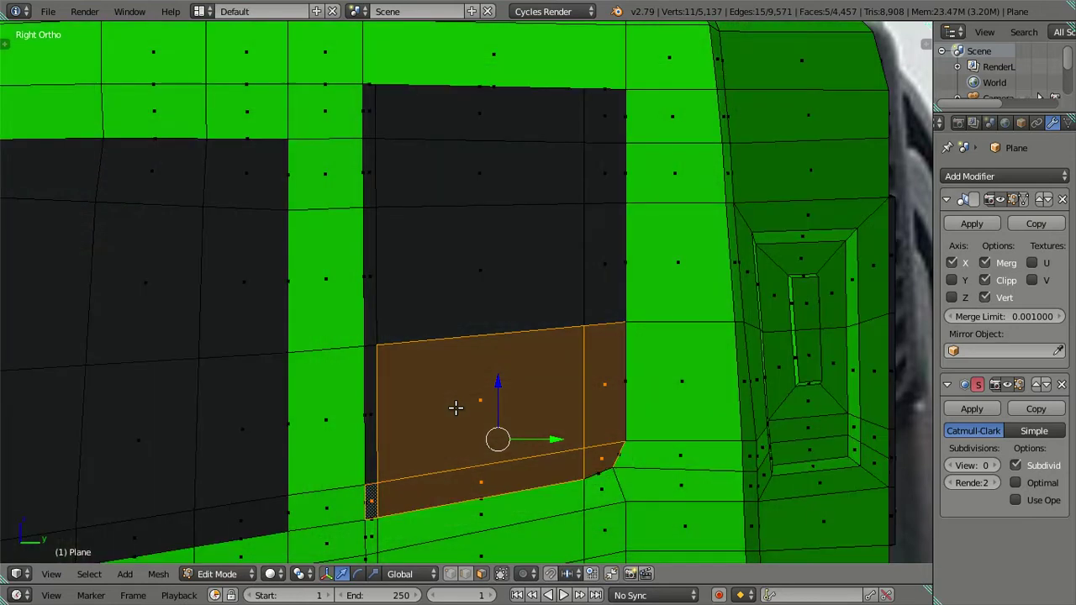
Add the rear window's left, top, middle and right strip faces to the selection
left_click(372, 402, "shift")
left_click(371, 314, "shift")
left_click(391, 244, "shift")
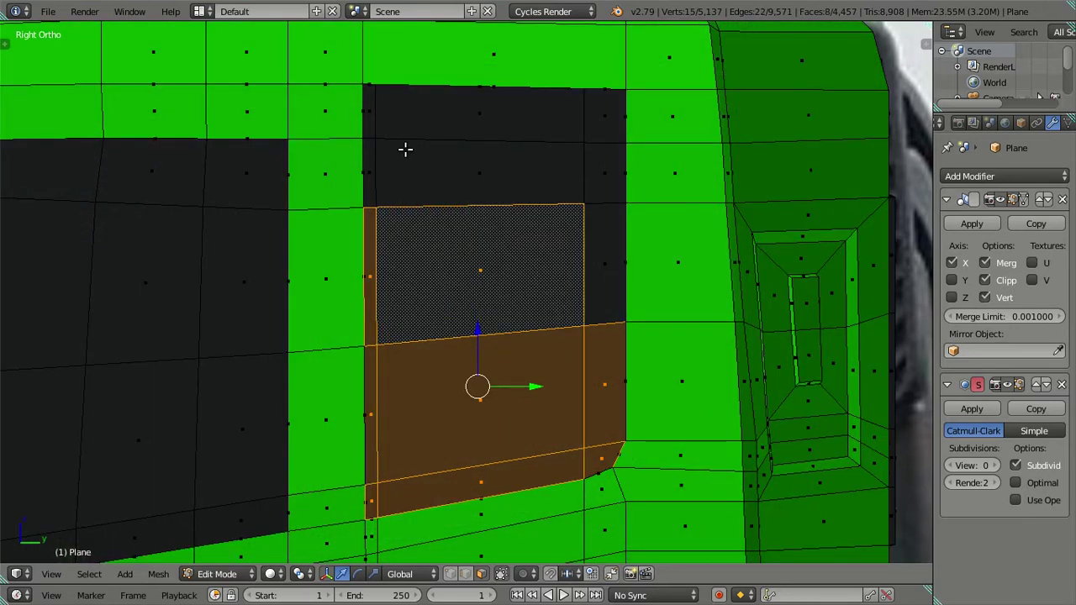
left_click(369, 164, "shift")
left_click(384, 157, "shift")
left_click(367, 113, "shift")
left_click(609, 131, "shift")
left_click(601, 168, "shift")
left_click(599, 249, "shift")
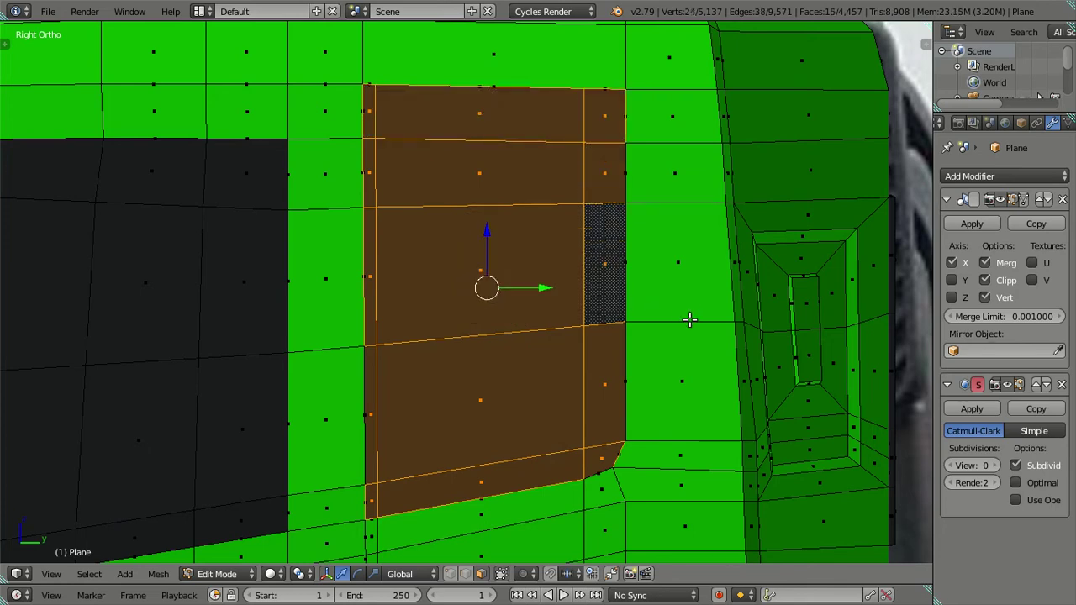
middle_click_drag(687, 319, 653, 339, "shift")
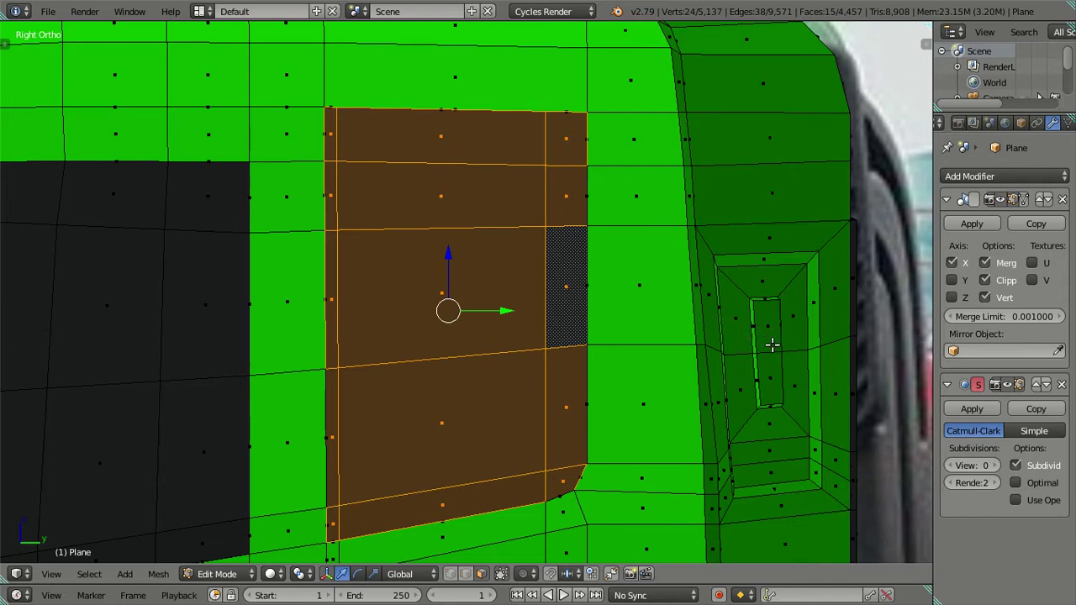
Scale the selected window faces down slightly to form the inset border
key("s")
left_click(728, 351)
mouse_move(729, 350)
middle_mouse_down()
mouse_move(665, 371)
mouse_move(505, 356)
mouse_move(569, 368)
mouse_move(589, 296)
mouse_move(536, 294)
mouse_move(488, 334)
middle_mouse_up()
Preview the cab, then back in side view select all linked rear window faces
key("Tab")
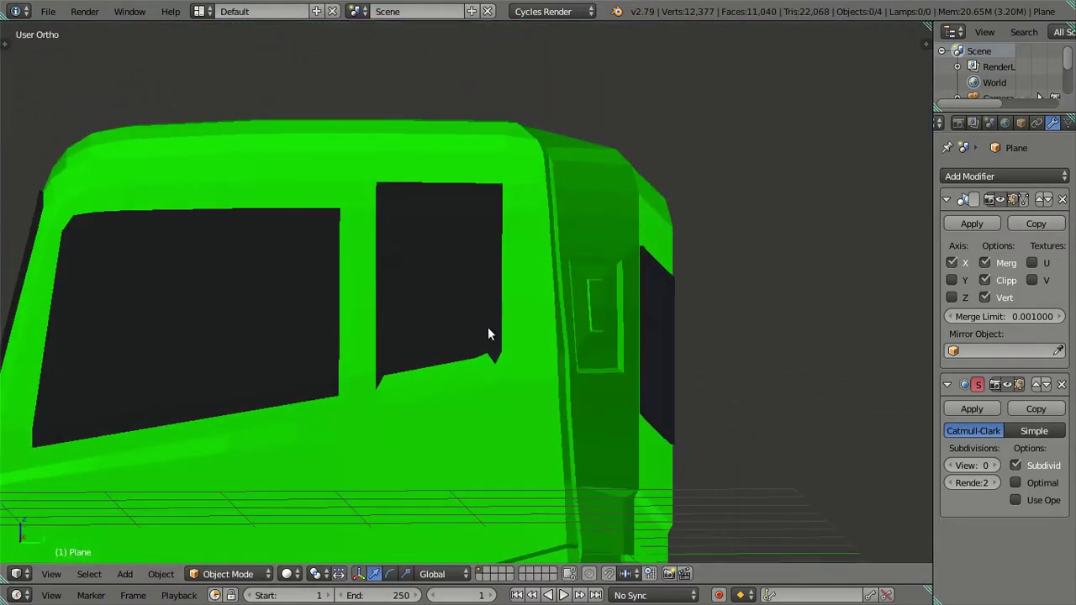
key("KP_3")
key("Tab")
scroll(501, 336, "up", 5)
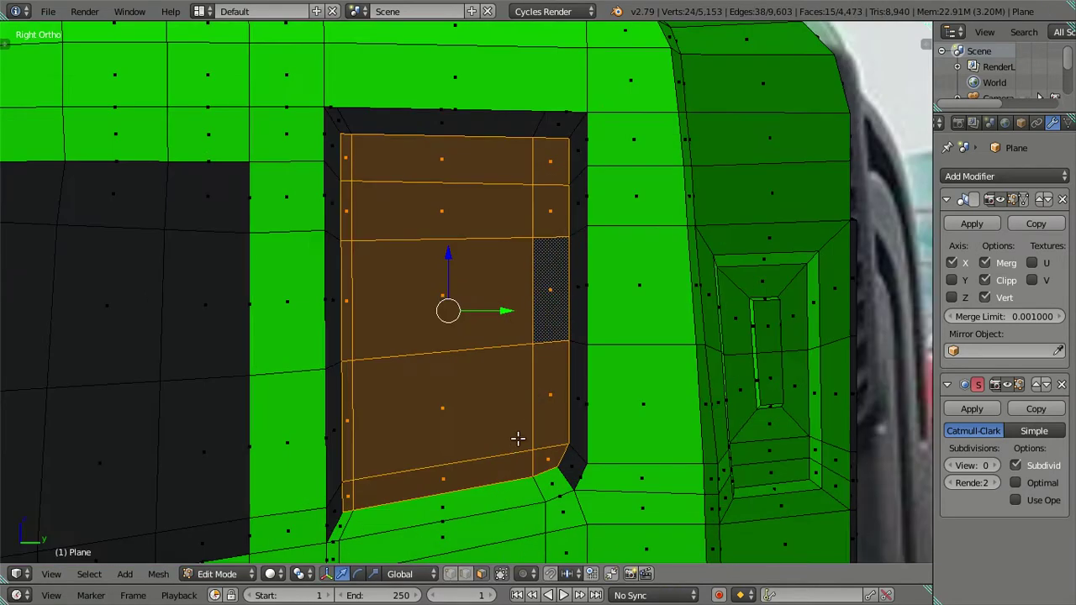
left_click(546, 483)
key("ctrl+l")
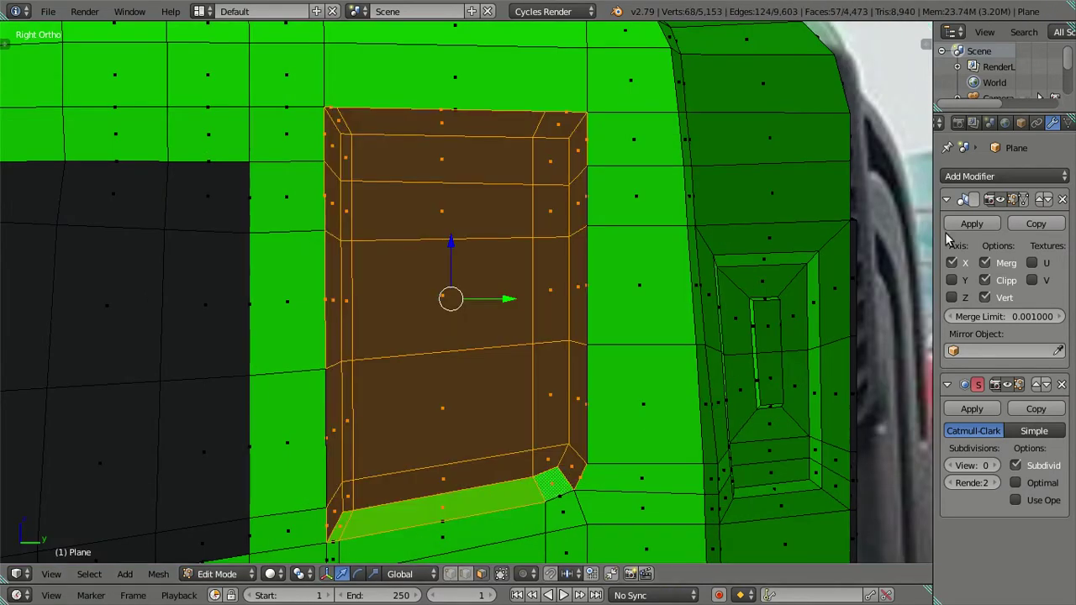
scroll(1034, 123, "down", 2)
Assign the dark Material.002 glass to the selected window faces and deselect everything
left_click(1037, 123)
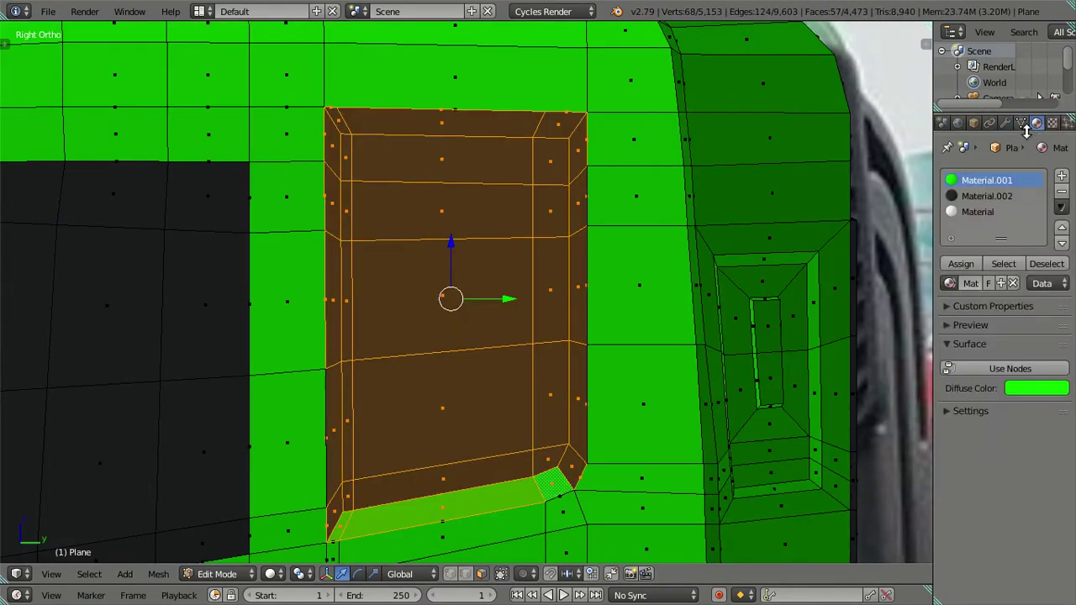
left_click(977, 197)
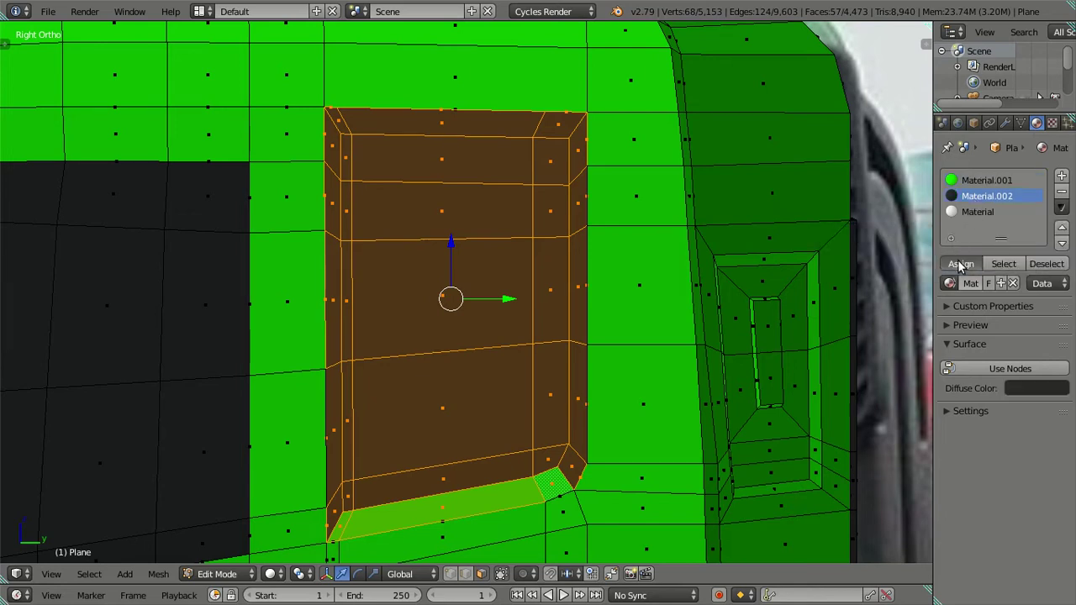
left_click(961, 266)
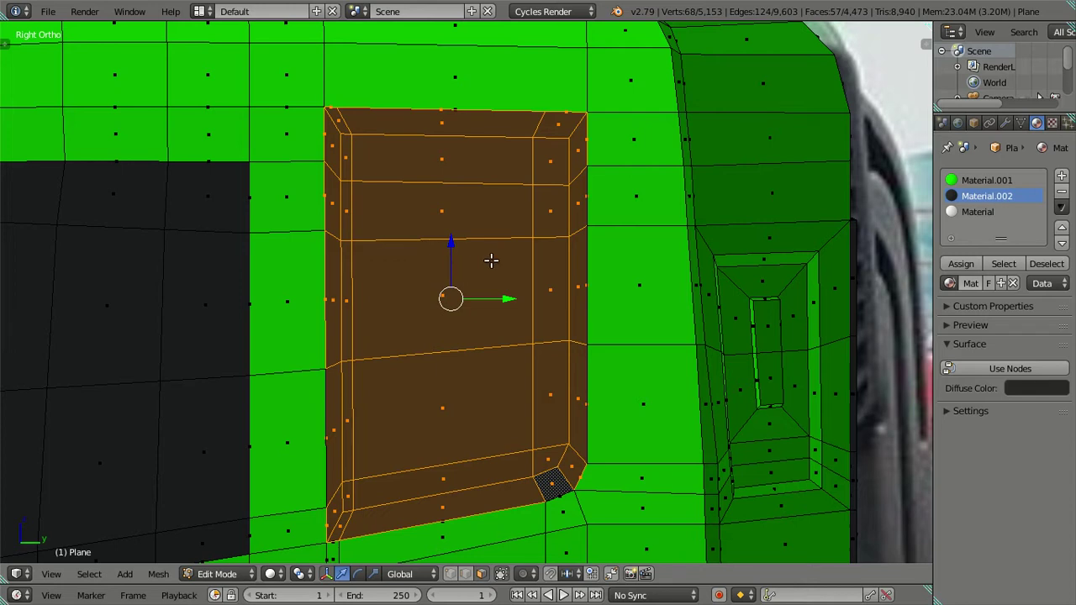
key("a")
scroll(521, 291, "down", 2)
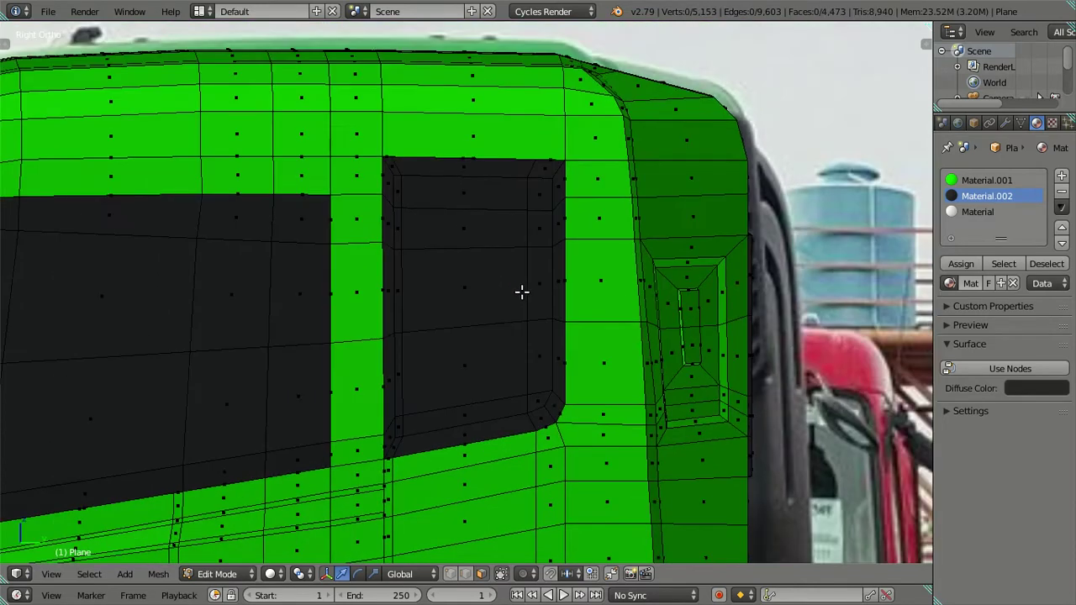
scroll(521, 291, "up", 1)
scroll(522, 291, "up", 1)
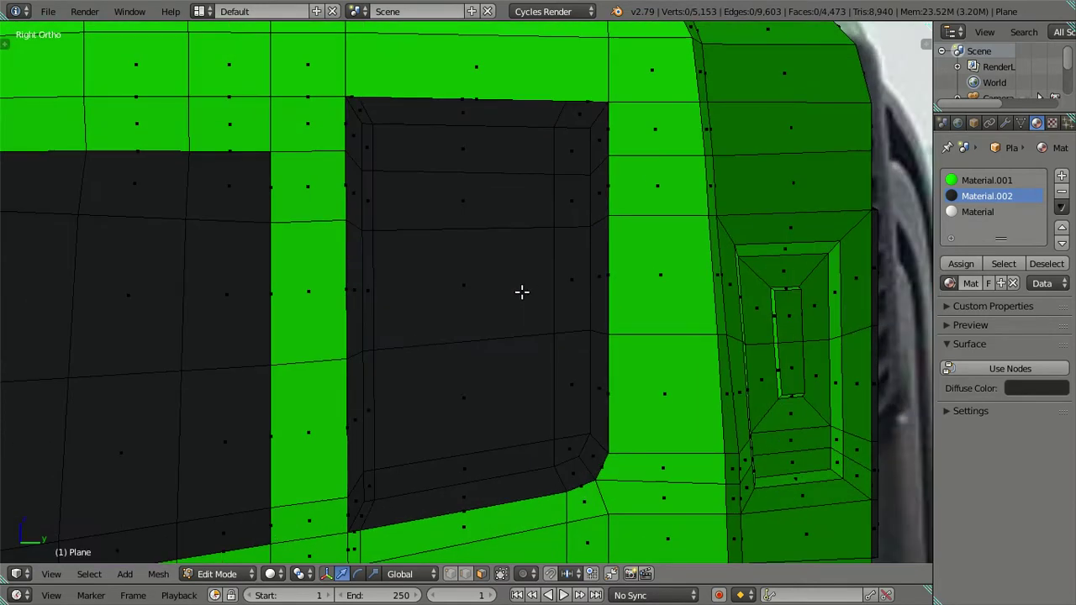
scroll(522, 291, "up", 1)
middle_click_drag(516, 372, 507, 293, "shift")
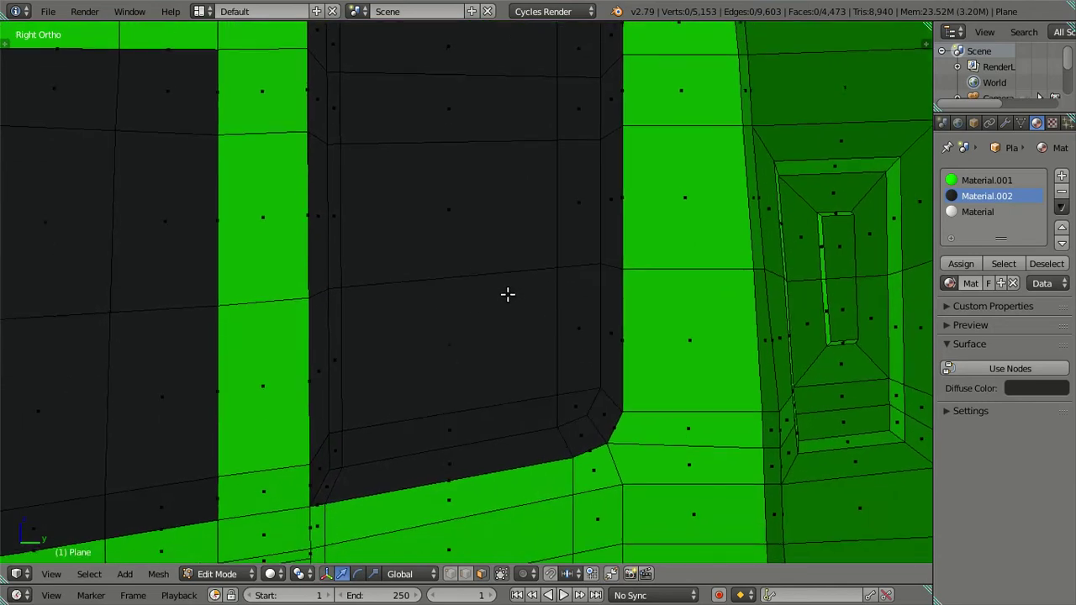
scroll(562, 394, "up", 2)
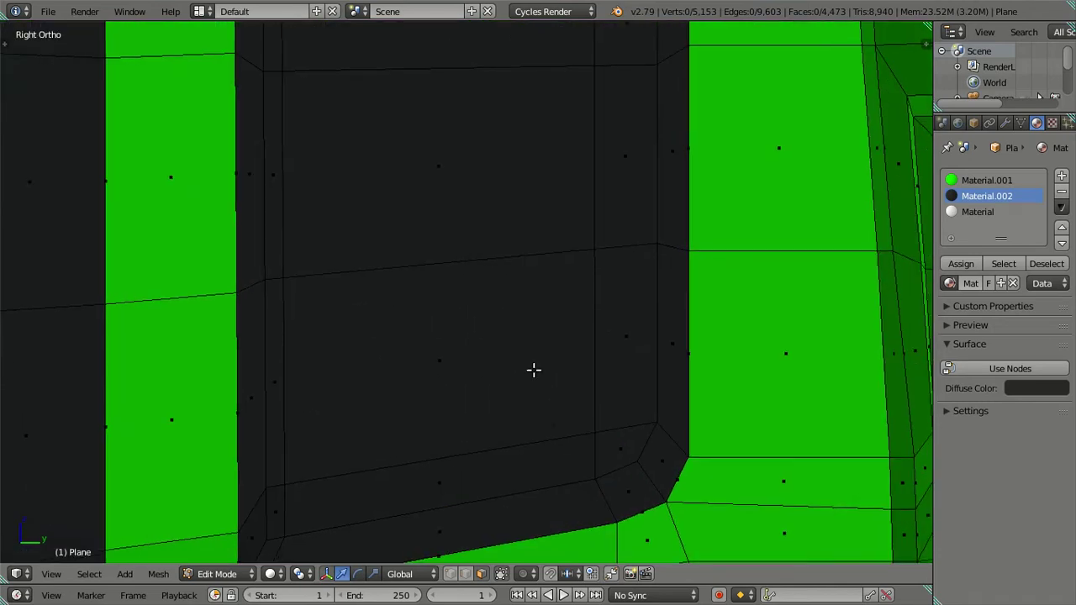
scroll(530, 374, "up", 2)
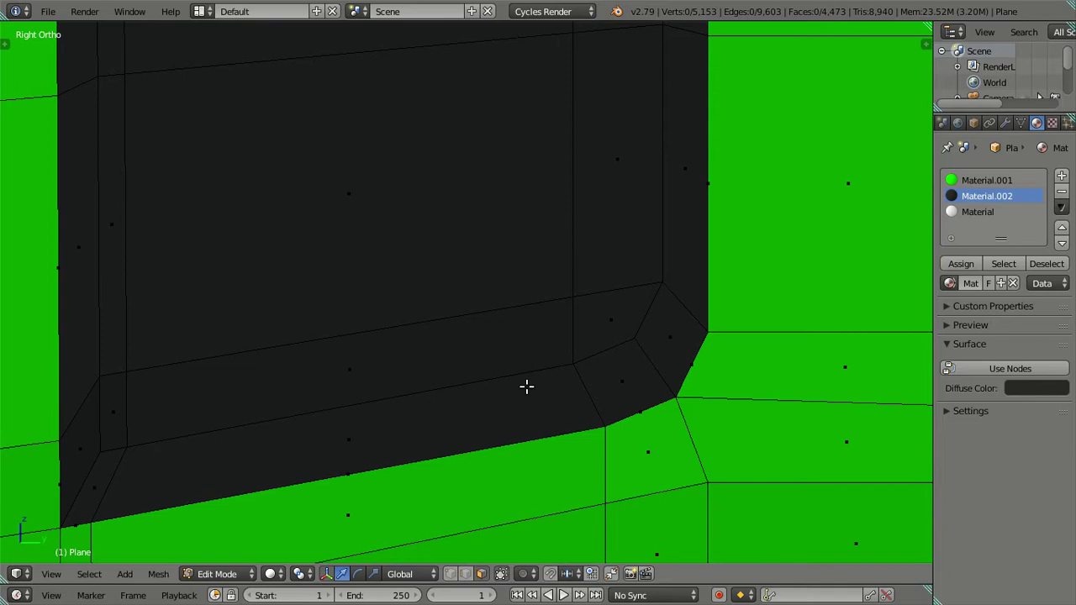
Add loop cuts around the window panel border, then dissolve the outer new loop
key("ctrl+r")
scroll(571, 385, "up", 2)
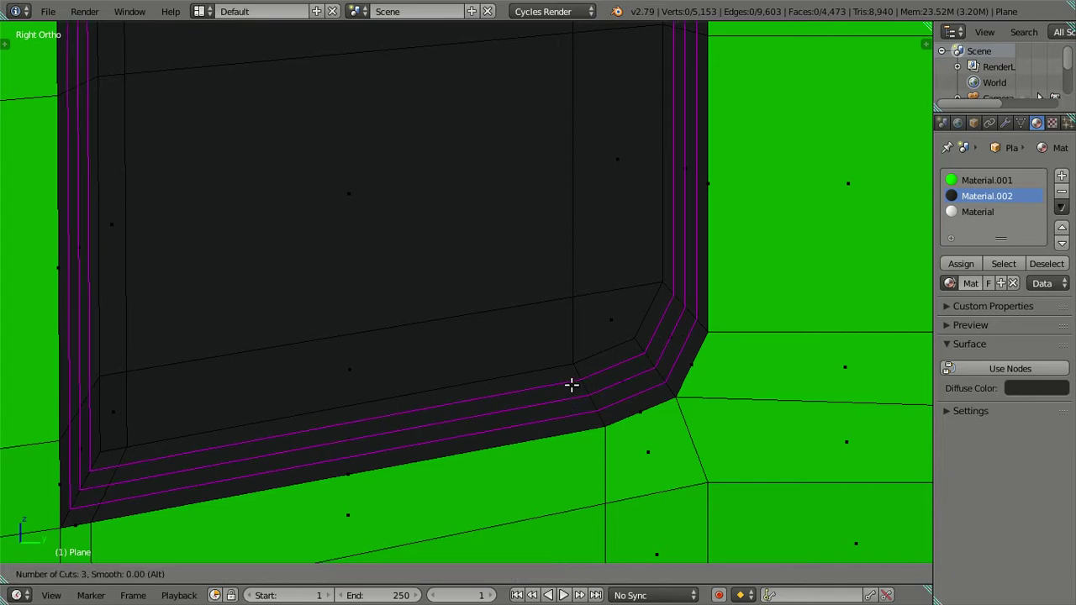
scroll(571, 385, "down", 1)
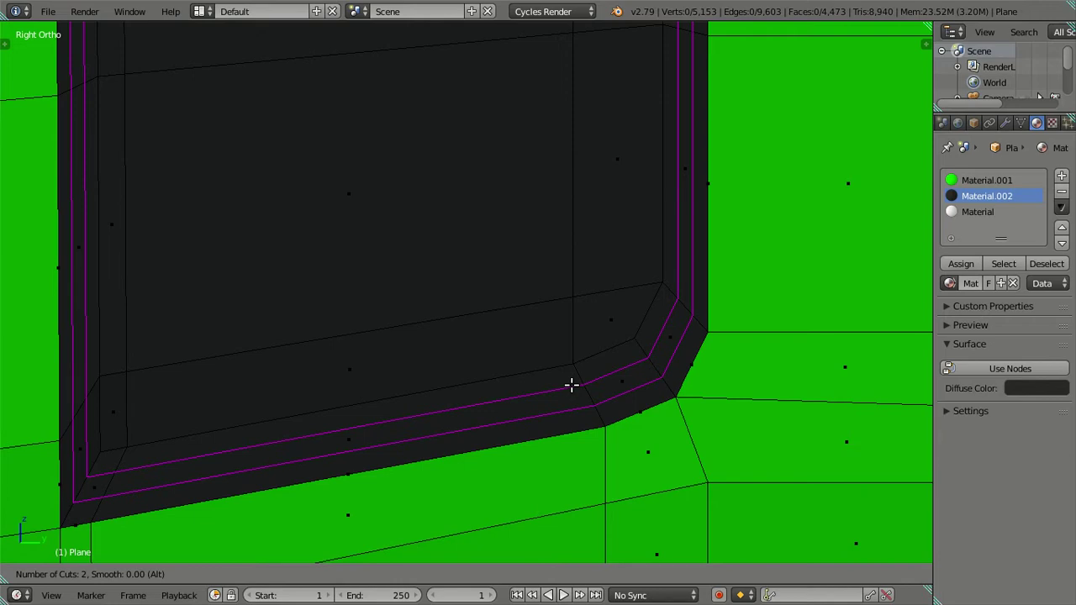
left_click(571, 385)
right_click(570, 385)
right_click(579, 389, "alt")
key("x")
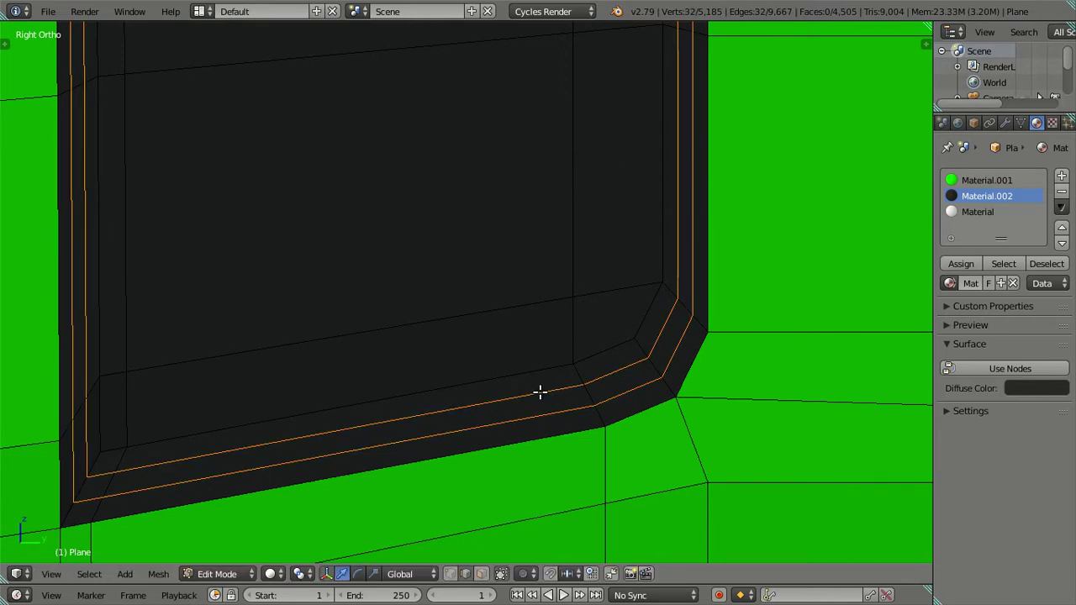
left_click(606, 401)
In vertex select mode, merge the two beveled corner vertices into one
scroll(608, 390, "up", 1)
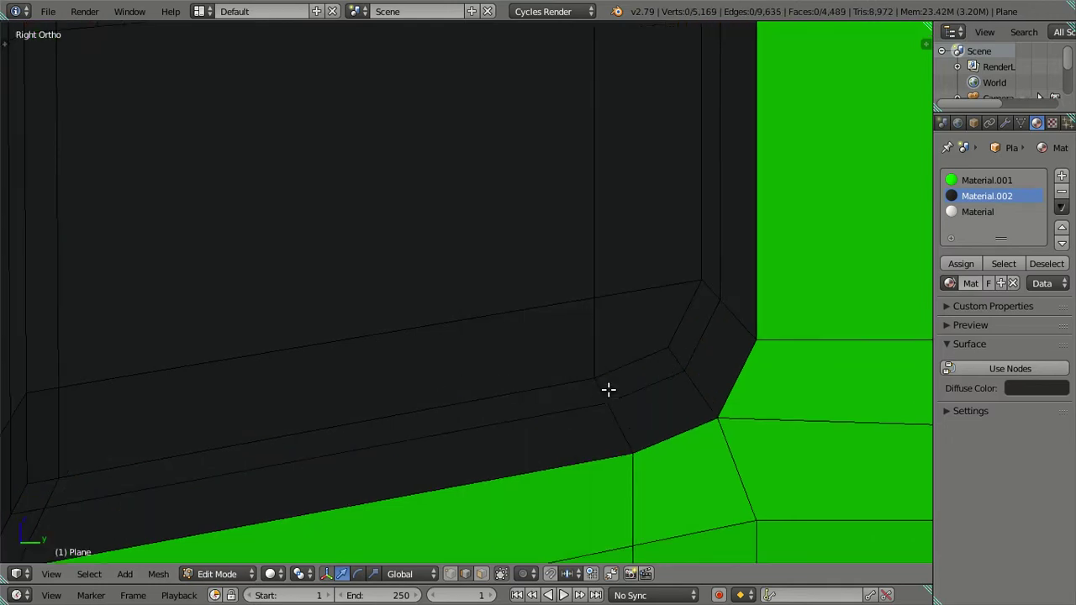
scroll(608, 389, "up", 1)
key("ctrl+Tab")
left_click(604, 408)
scroll(656, 390, "up", 1)
middle_click_drag(656, 389, 547, 365, "shift")
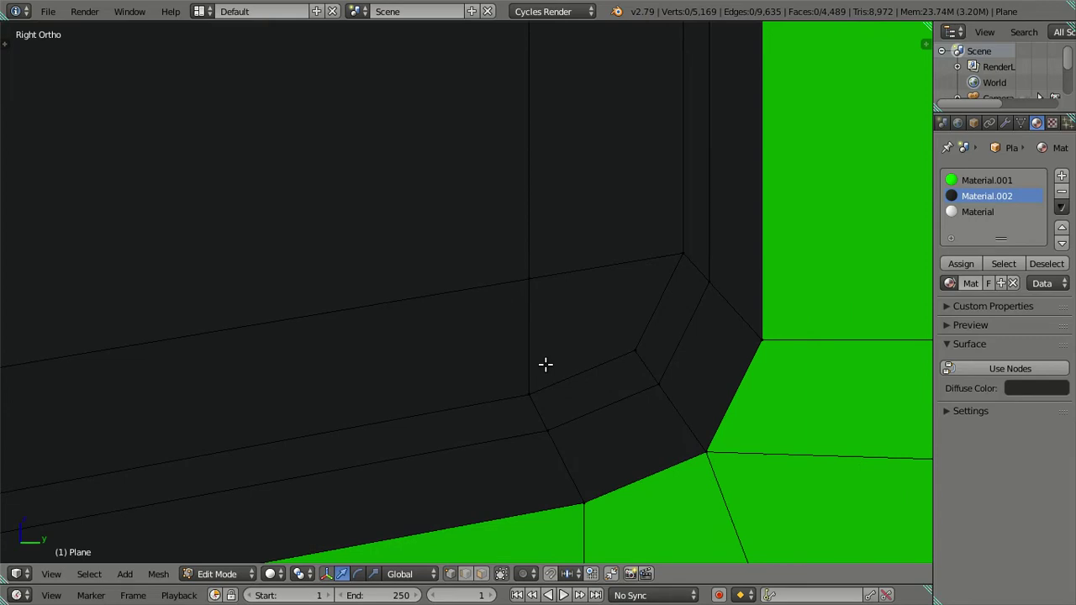
right_click(636, 352)
right_click(657, 383, "shift")
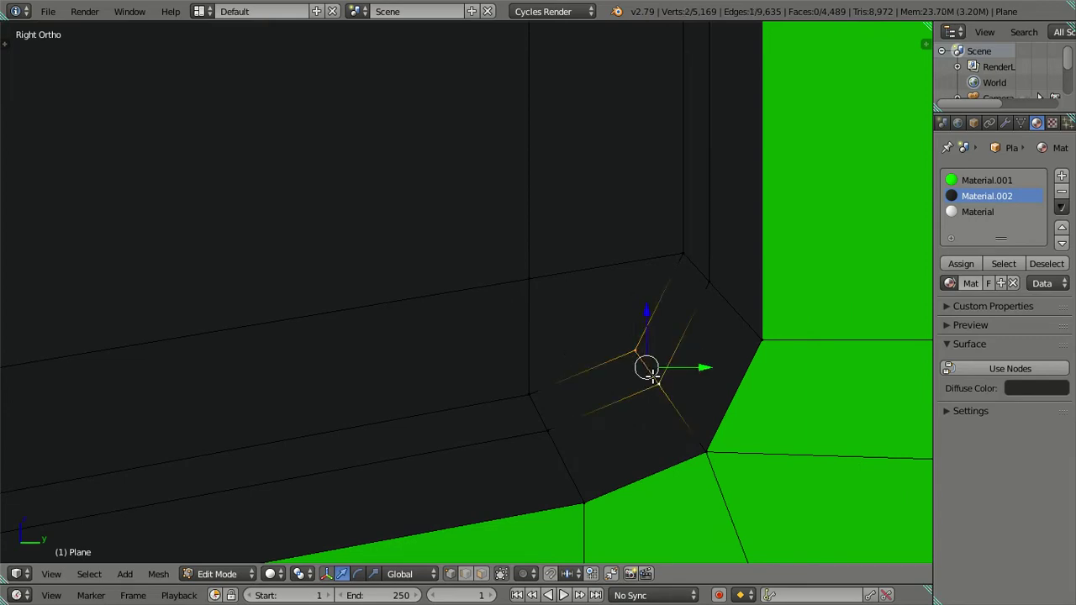
key("alt+m")
left_click(625, 396)
middle_click_drag(563, 389, 381, 392, "shift")
key("a")
Check a corner vertex along the window panel's bottom edge, then clear the selection
scroll(328, 403, "down", 2)
middle_click_drag(312, 401, 523, 399, "shift")
scroll(454, 389, "up", 3)
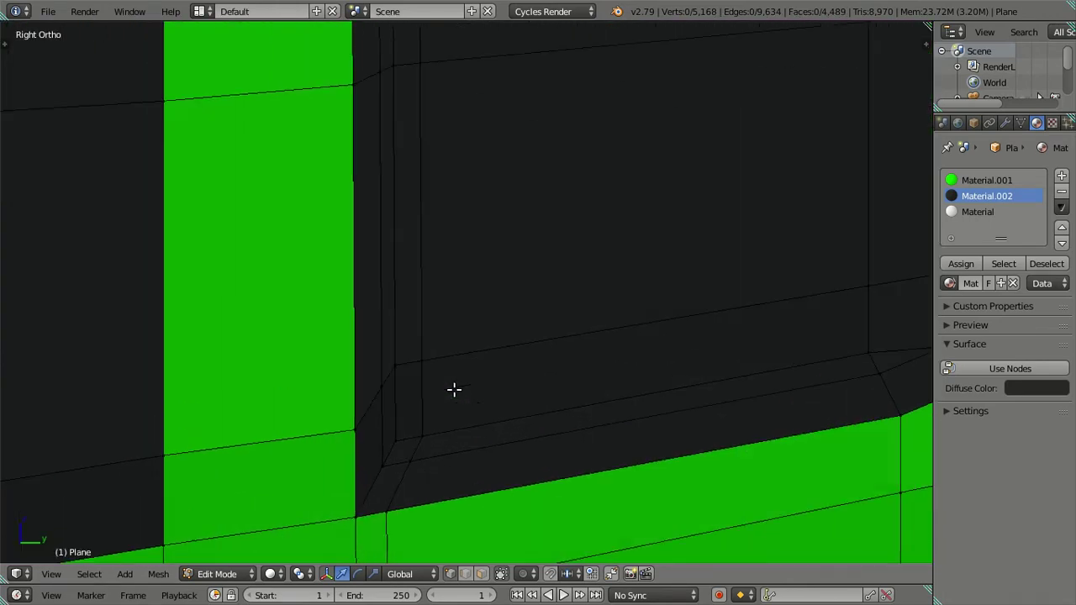
scroll(368, 401, "down", 1)
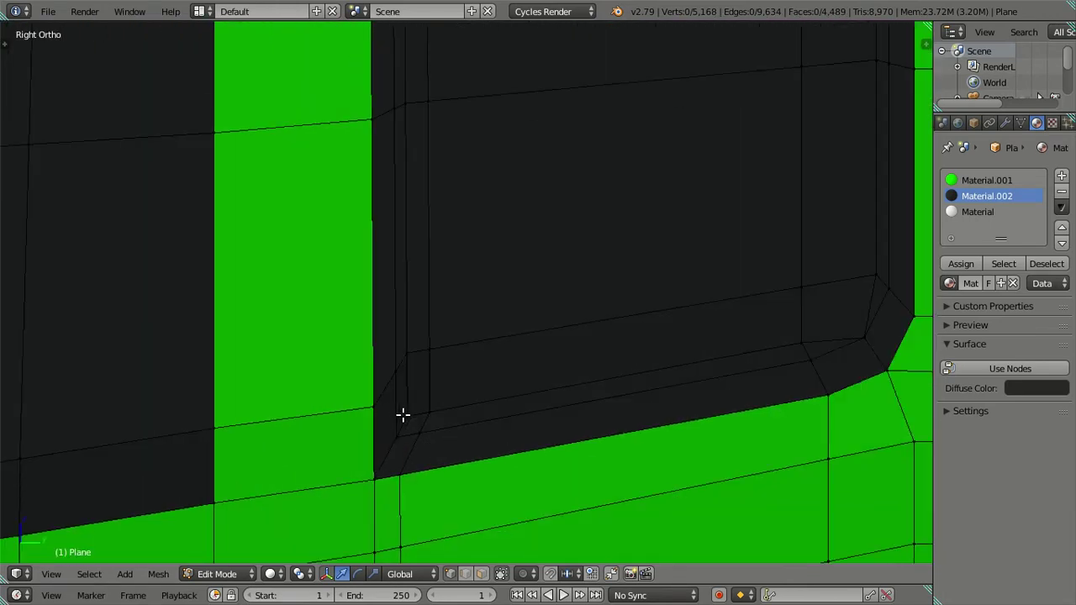
right_click(409, 417)
key("a")
Inspect the window panel's corners and undo the last edit
middle_click_drag(534, 407, 509, 426, "shift")
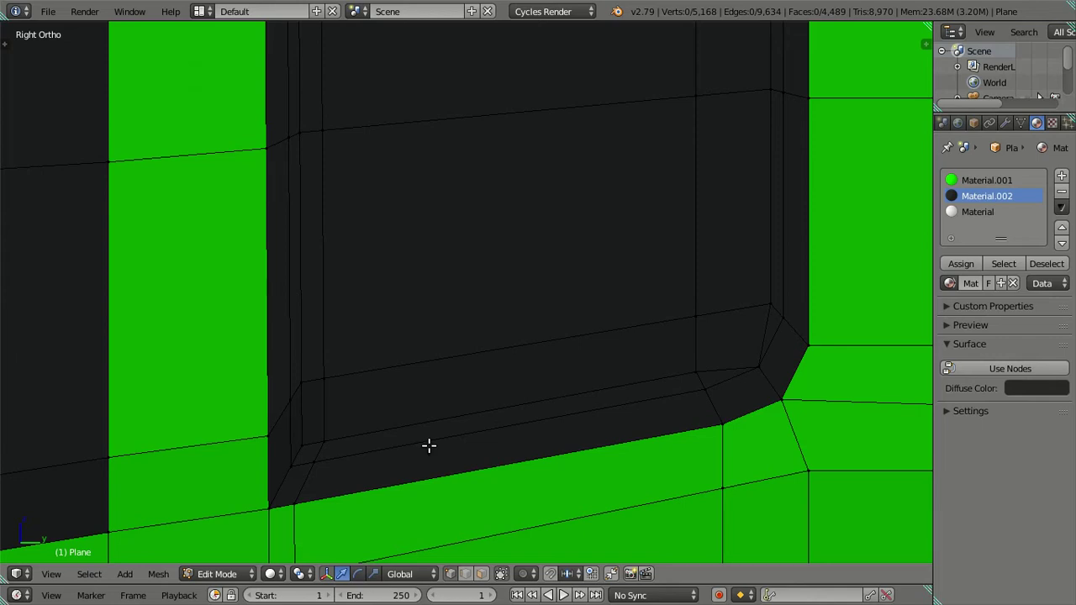
scroll(429, 445, "down", 2)
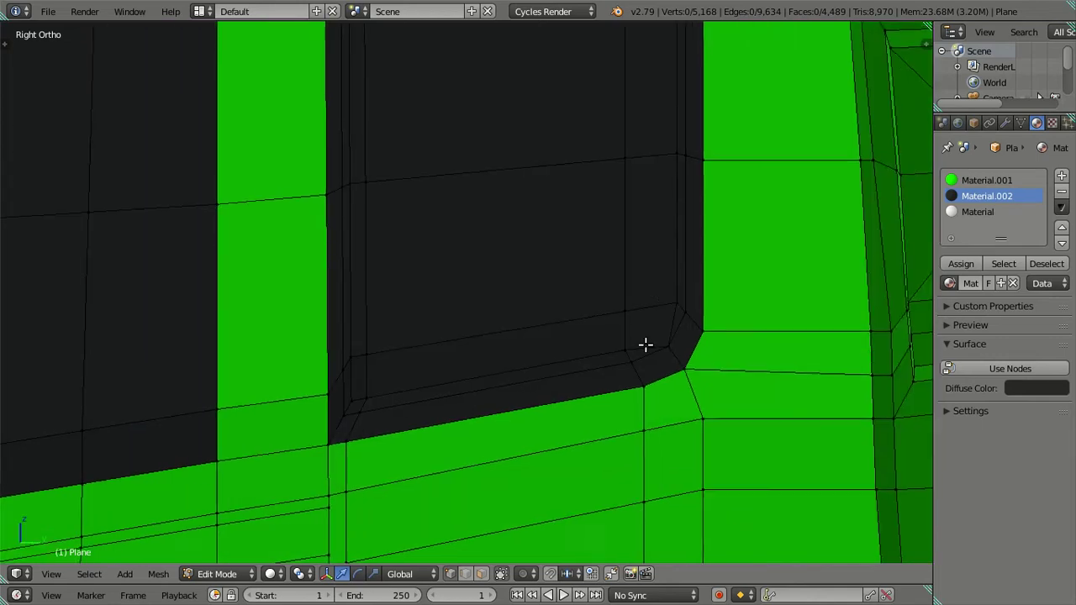
middle_click_drag(644, 344, 624, 457, "shift")
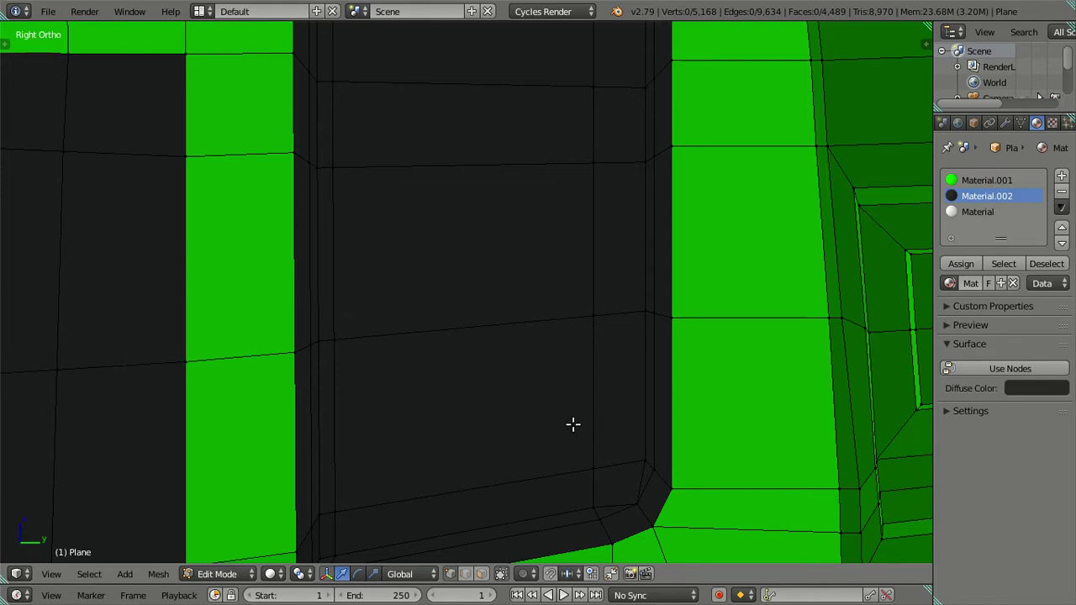
middle_click_drag(452, 423, 617, 245, "shift")
scroll(582, 425, "up", 2)
scroll(583, 424, "up", 1)
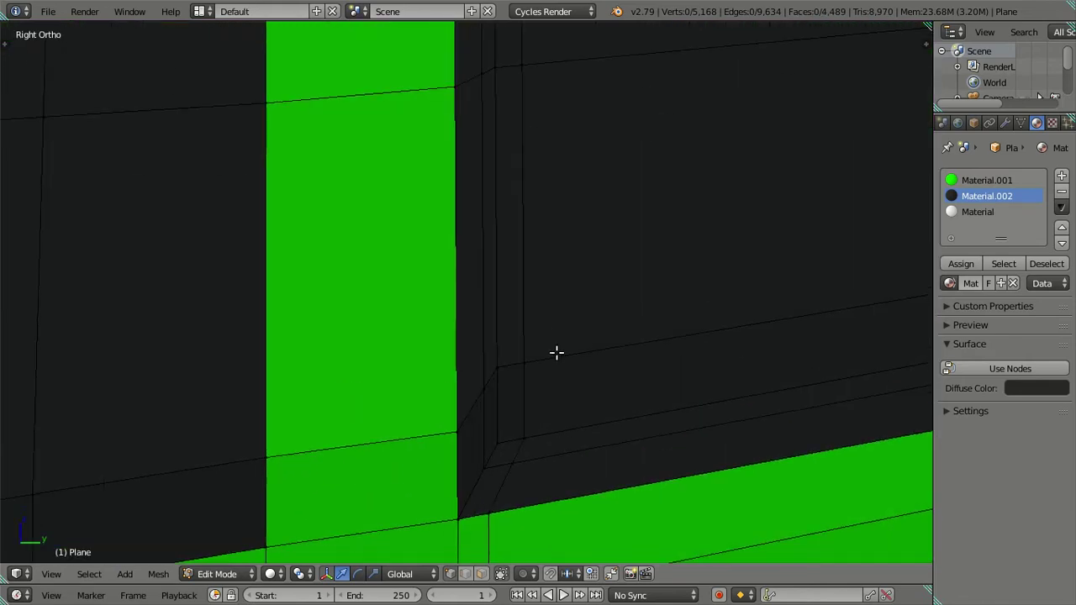
scroll(557, 353, "up", 1)
scroll(533, 341, "up", 2)
scroll(606, 325, "up", 2)
middle_click_drag(605, 324, 452, 355, "shift")
scroll(452, 354, "down", 1)
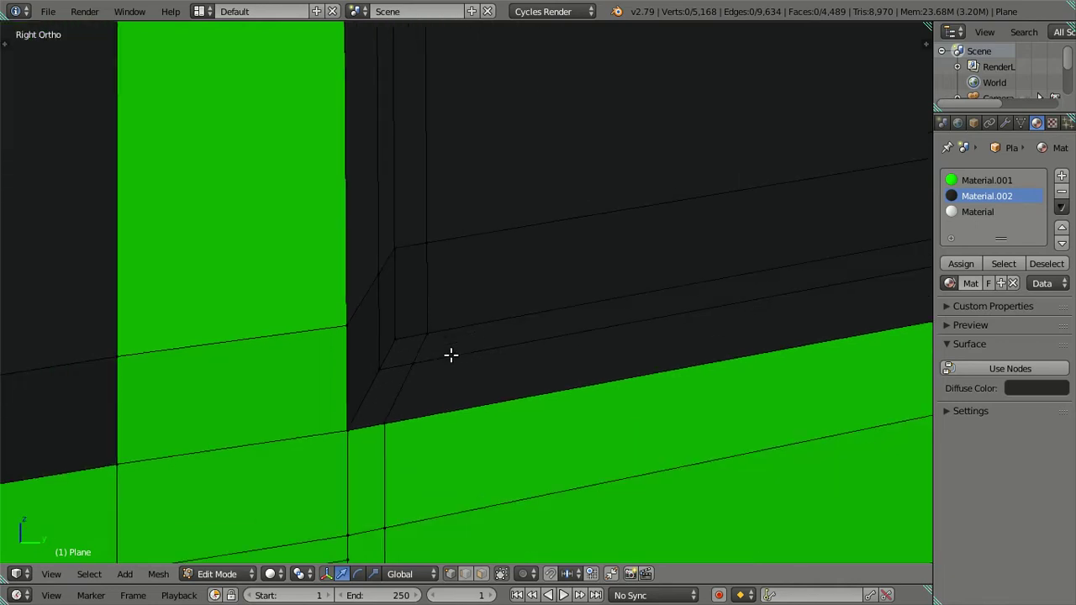
scroll(454, 355, "down", 1)
scroll(517, 382, "down", 1)
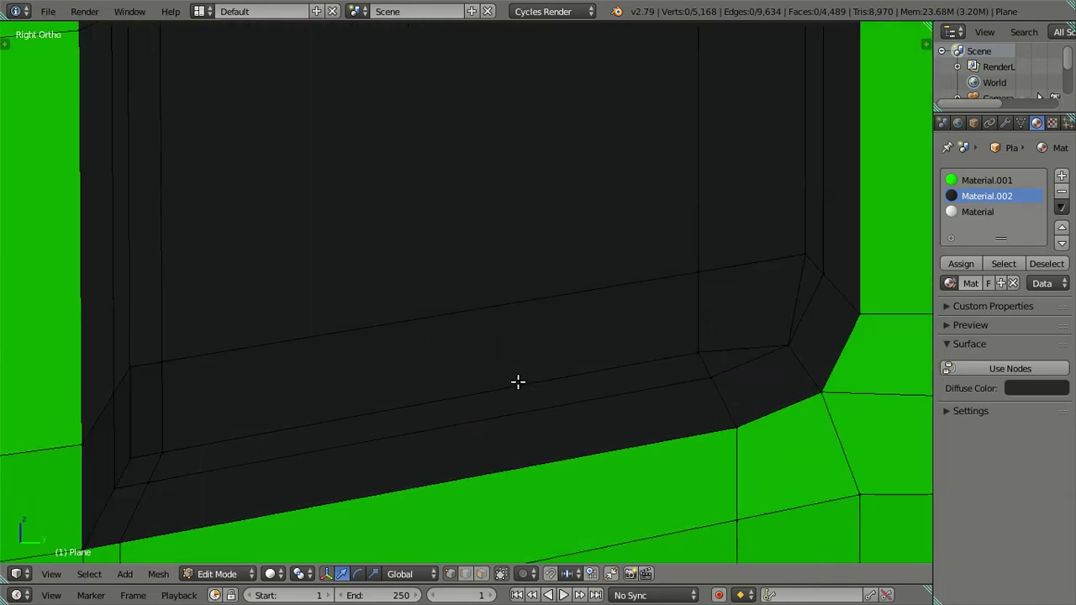
scroll(513, 380, "down", 1)
key("ctrl+z")
key("ctrl+z")
key("ctrl+z")
scroll(468, 420, "down", 2)
Select the edge loop around the dark panel near the frame's lower corner
left_click(493, 388, "alt")
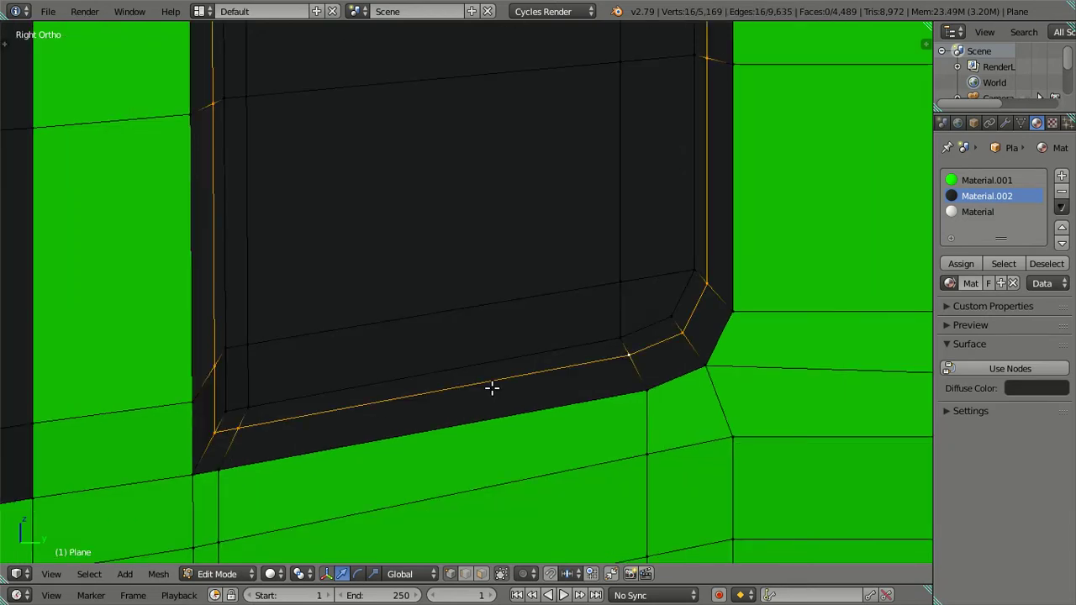
scroll(494, 412, "up", 1)
scroll(496, 459, "up", 2)
scroll(497, 460, "down", 3)
scroll(538, 404, "up", 2, "shift")
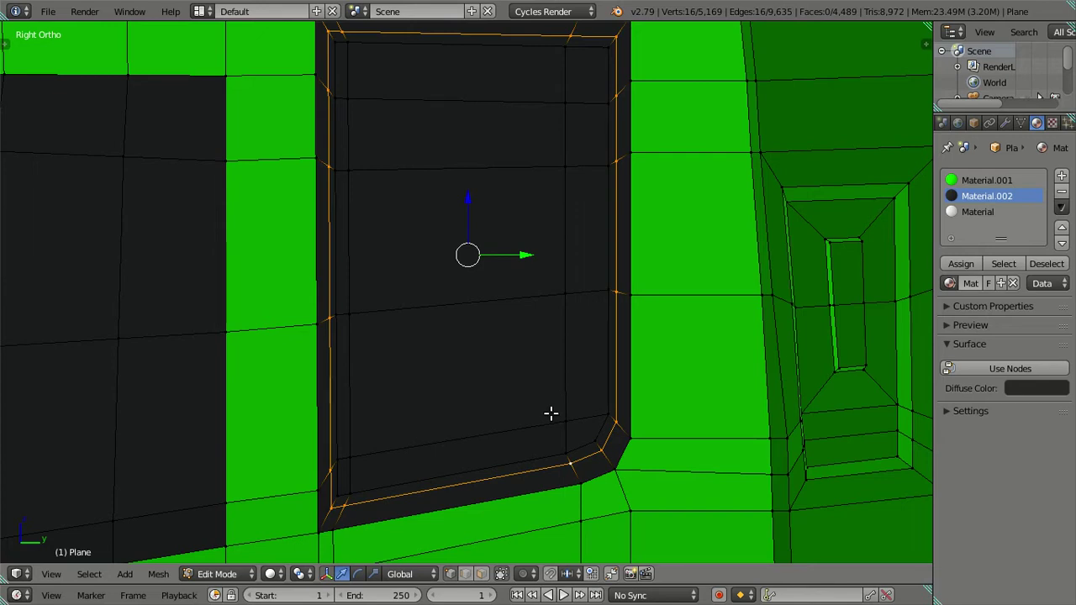
scroll(482, 449, "up", 1)
scroll(493, 361, "up", 2)
scroll(474, 404, "up", 1)
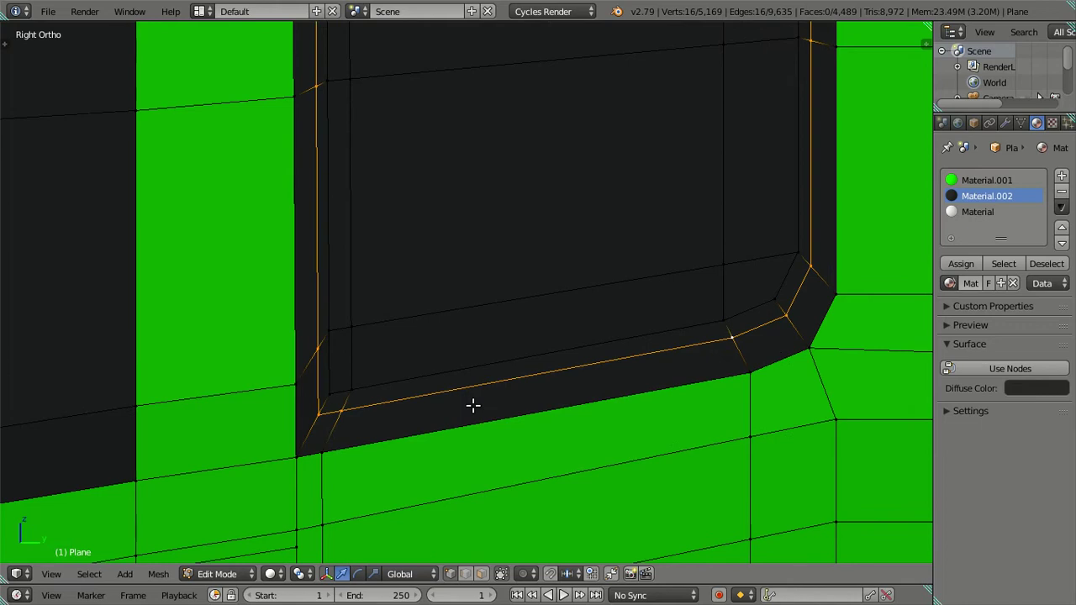
scroll(473, 405, "down", 3)
scroll(487, 281, "up", 1, "shift")
scroll(487, 219, "down", 3, "shift")
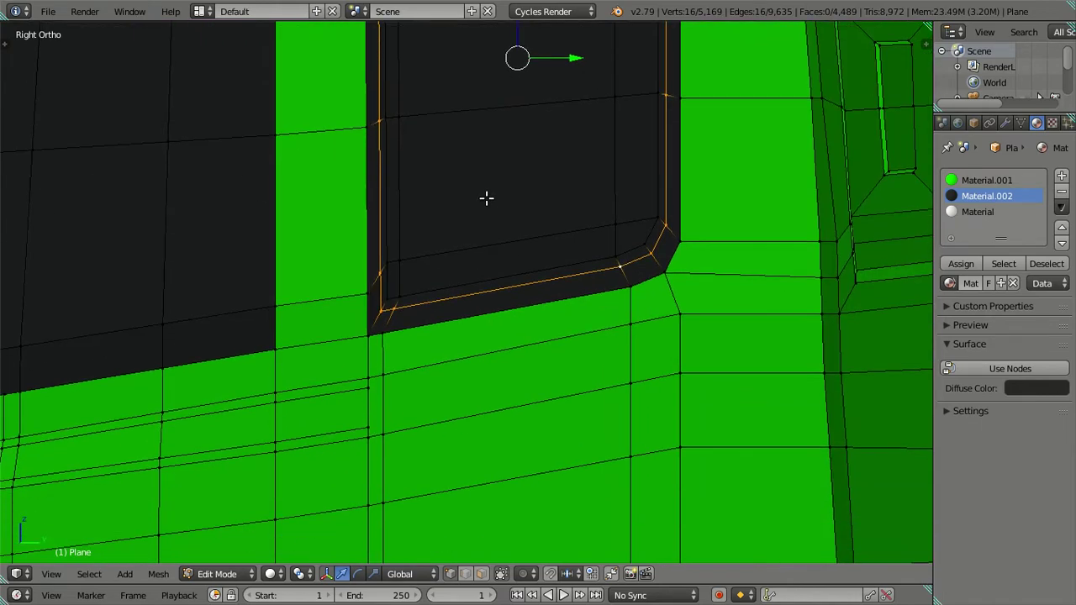
scroll(440, 354, "up", 3)
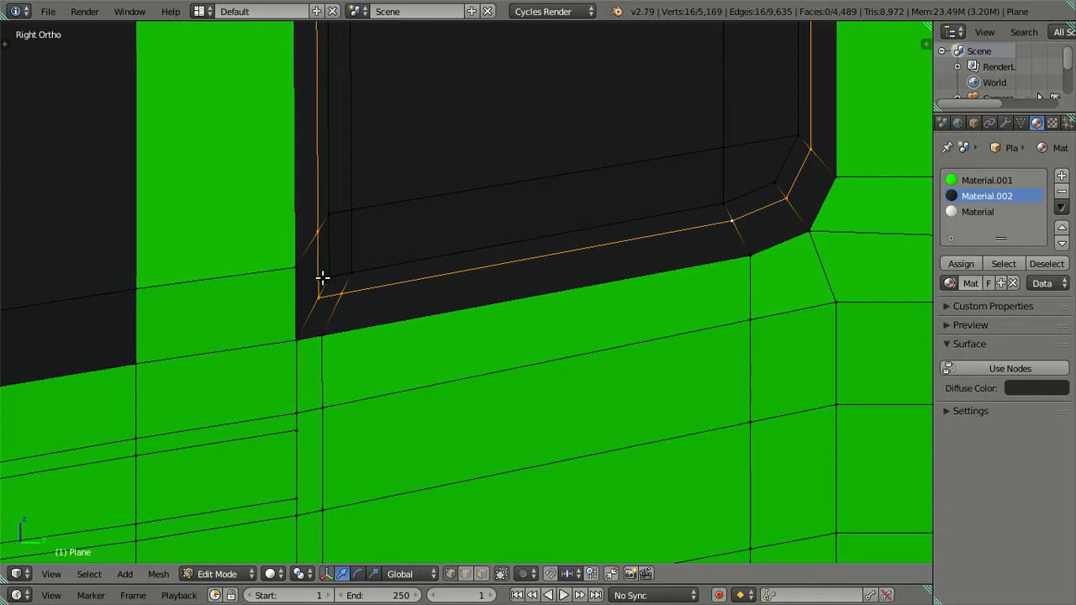
middle_click_drag(480, 258, 388, 420, "shift")
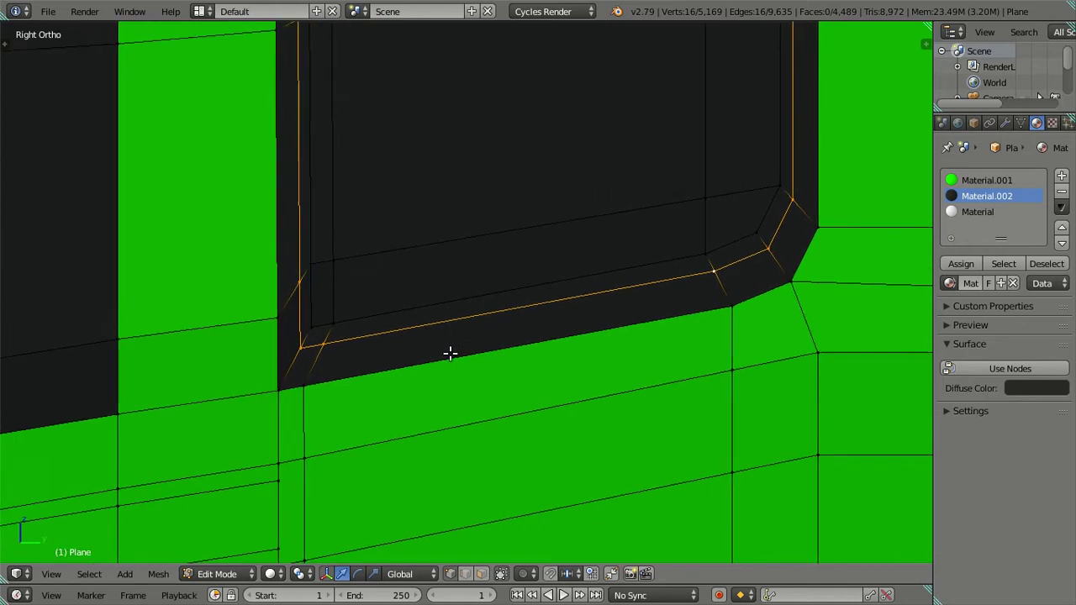
Dissolve the selected extra edges in the window frame
key("x")
left_click(505, 418)
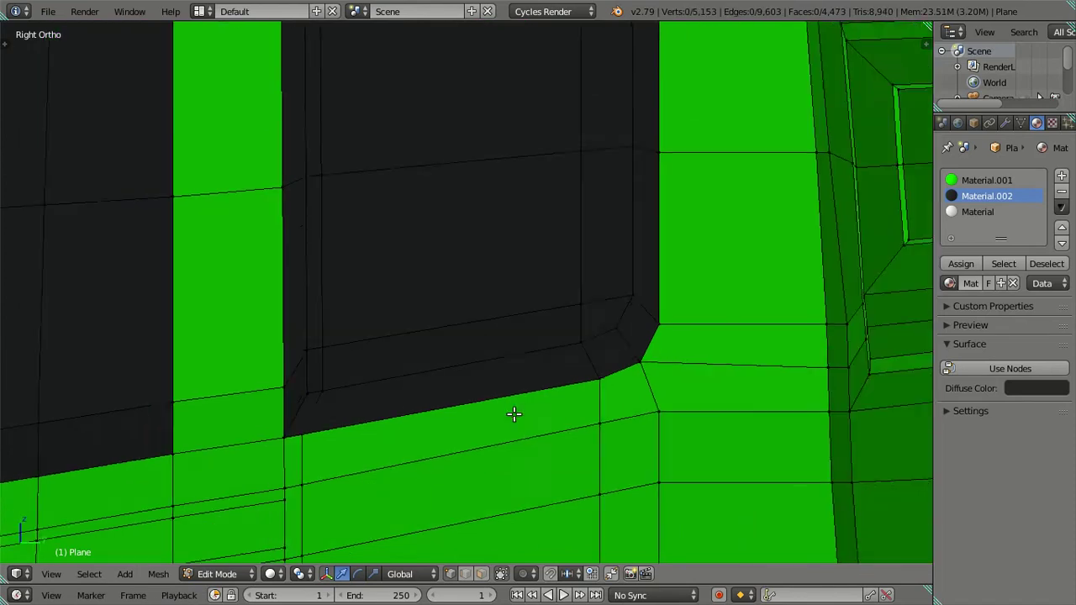
scroll(513, 413, "down", 3)
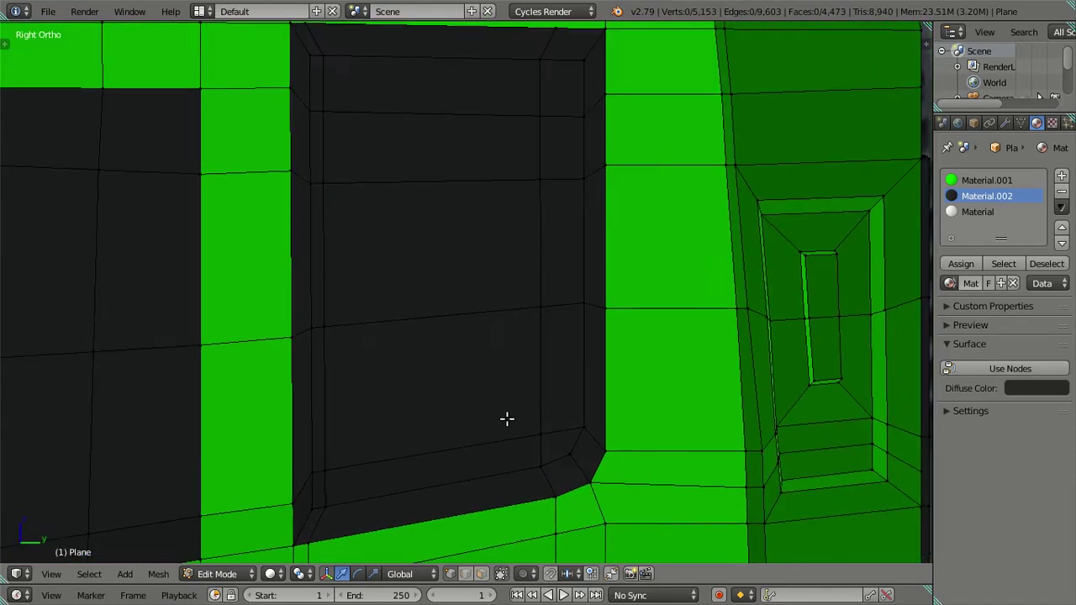
scroll(507, 419, "down", 3)
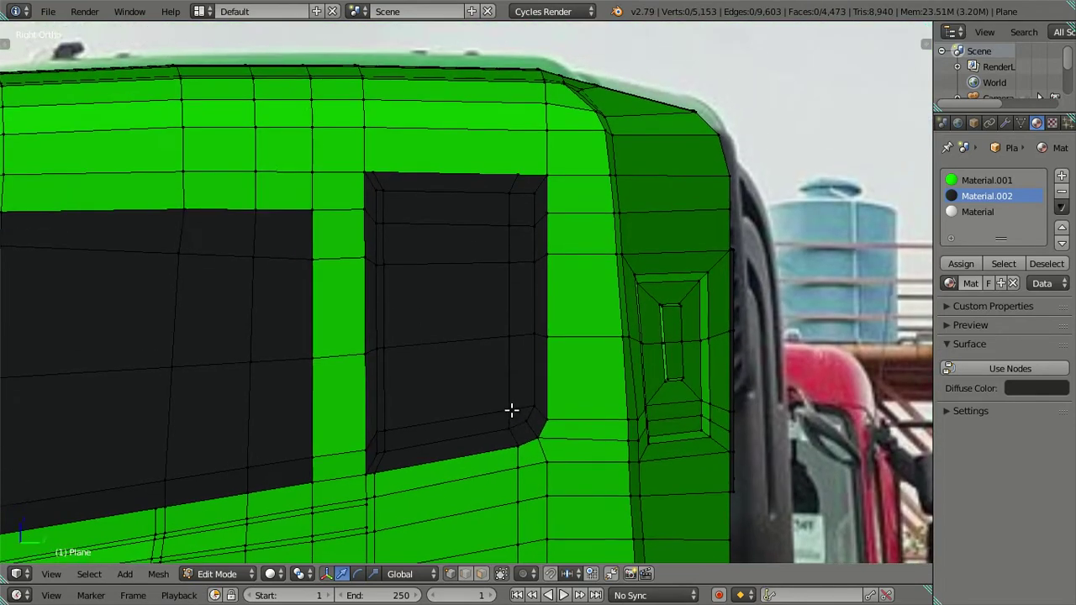
scroll(514, 396, "up", 2)
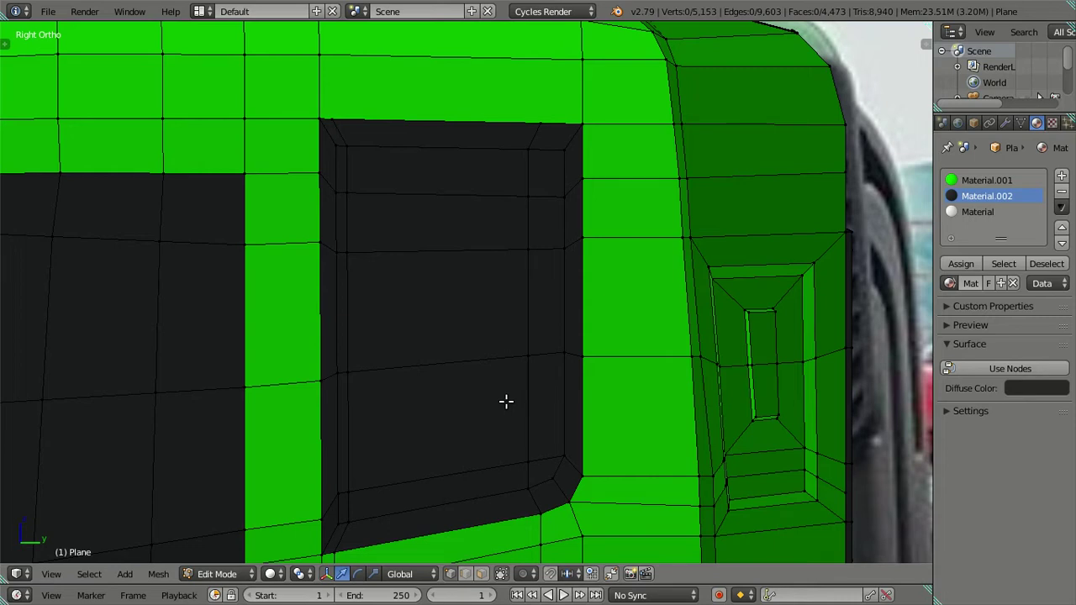
Select the window's left and right inner face columns and scale them slightly inward
right_click(338, 148)
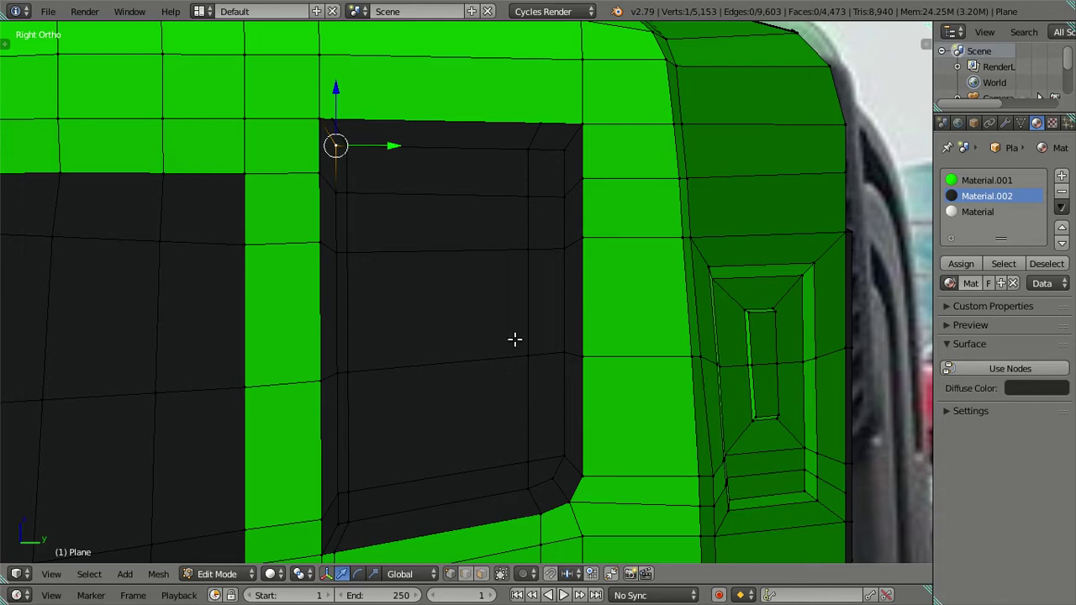
middle_click_drag(515, 339, 538, 291, "shift")
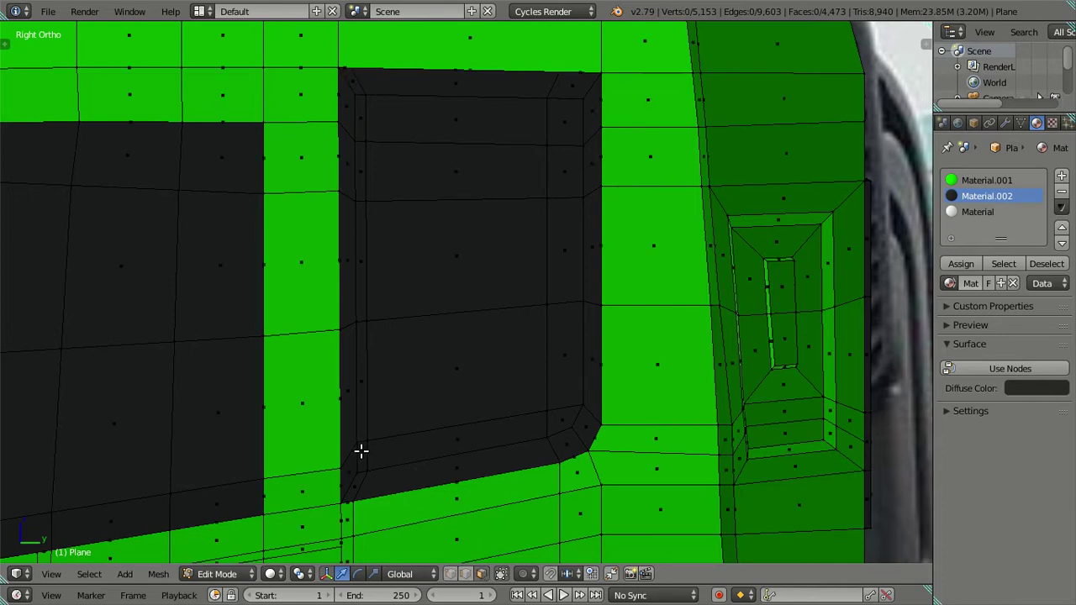
left_click(360, 125, "ctrl")
left_click(399, 125, "shift")
left_click(435, 434, "ctrl")
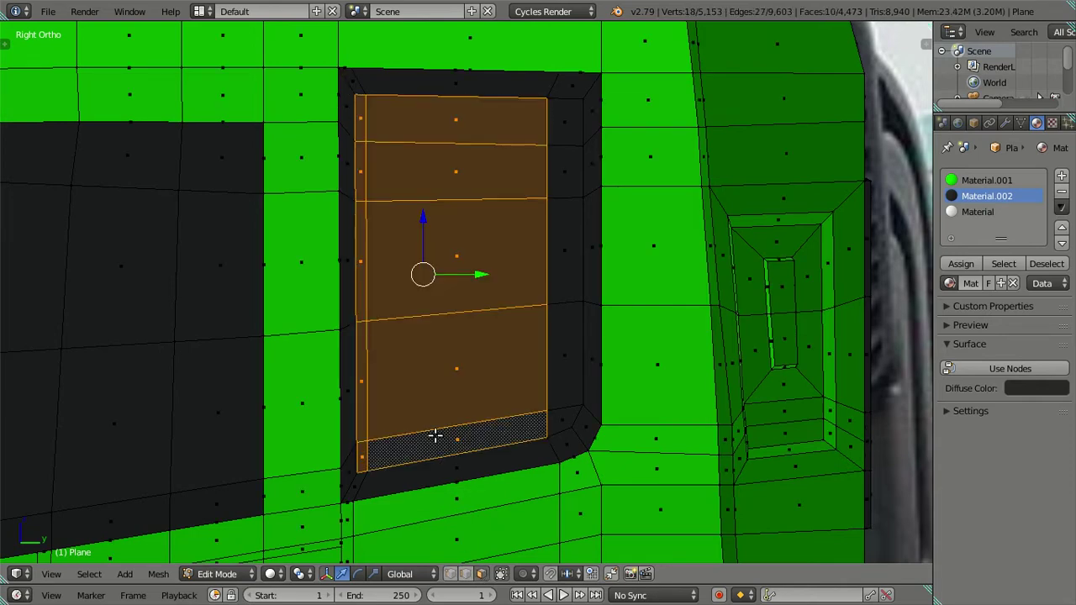
left_click(553, 419, "shift")
left_click(558, 124, "ctrl")
key("s")
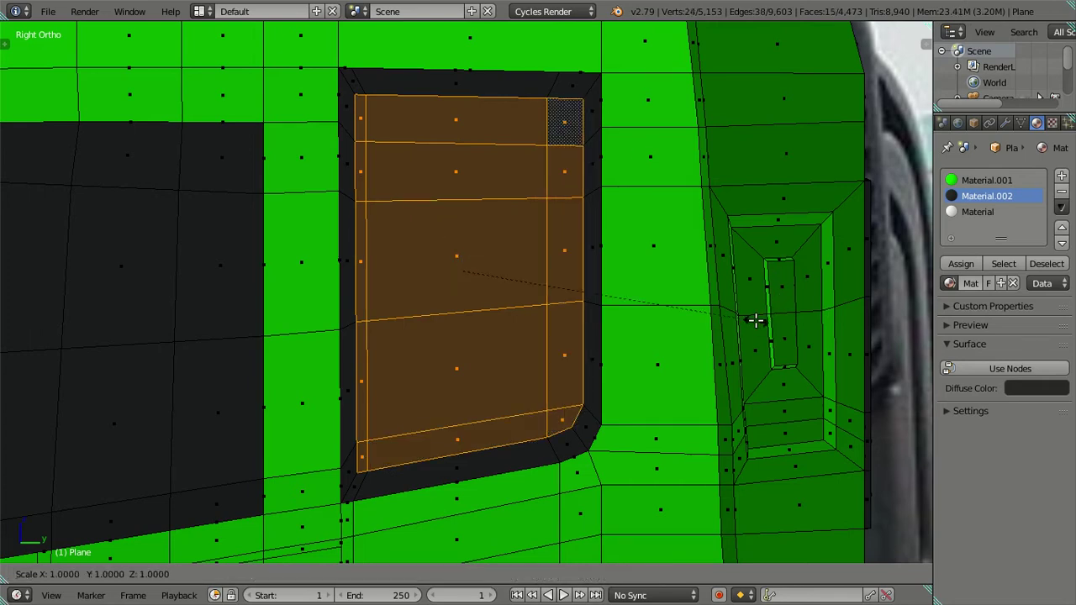
left_click(758, 329)
In front wireframe view, scale the windshield's side edge inward to 0.9893
scroll(759, 329, "down", 4)
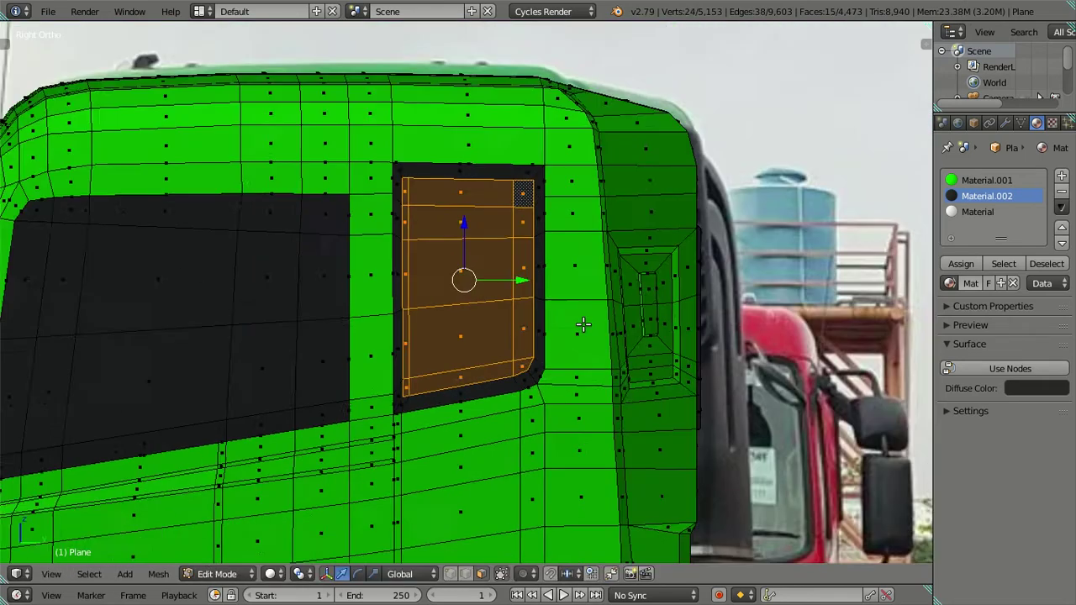
middle_click_drag(759, 330, 726, 284)
scroll(726, 284, "up", 5)
scroll(499, 249, "down", 4, "ctrl")
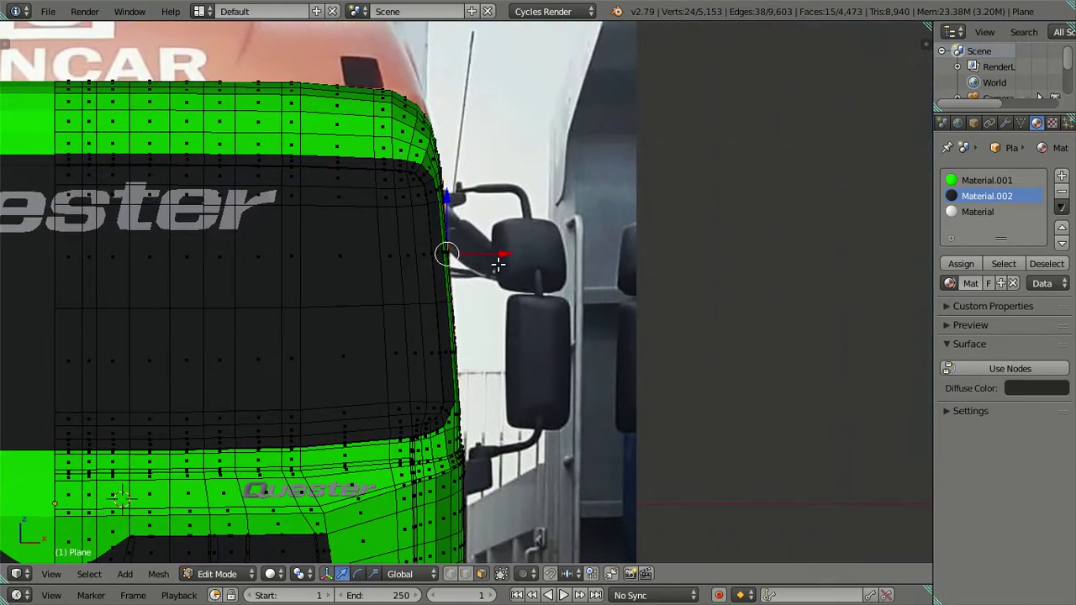
scroll(500, 250, "up", 3)
key("z")
middle_click_drag(469, 168, 497, 385, "shift")
scroll(497, 385, "up", 2)
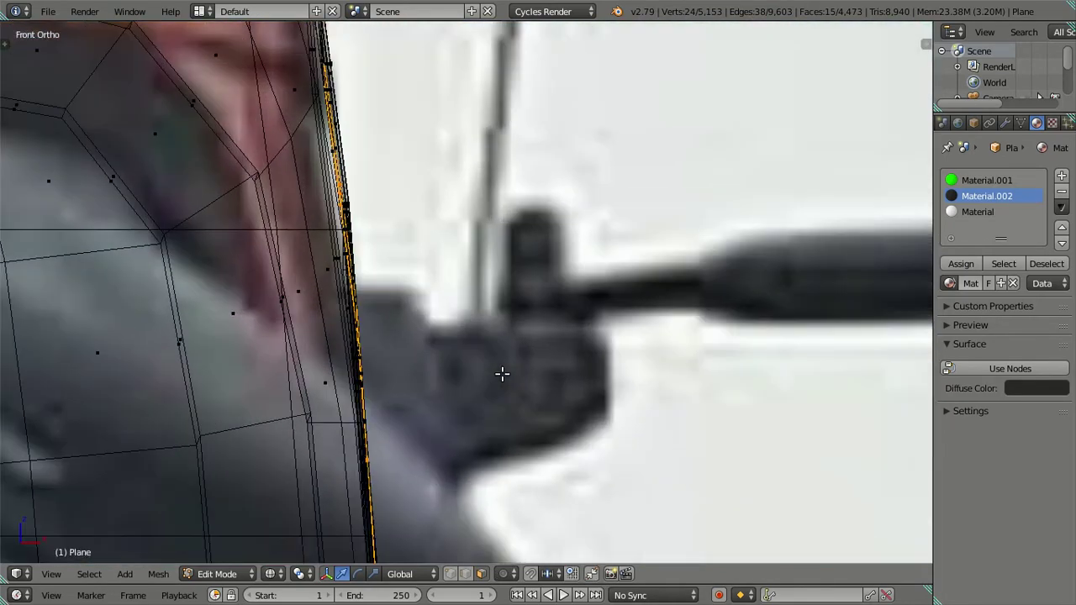
scroll(550, 447, "up", 1)
scroll(650, 426, "up", 1)
key("s")
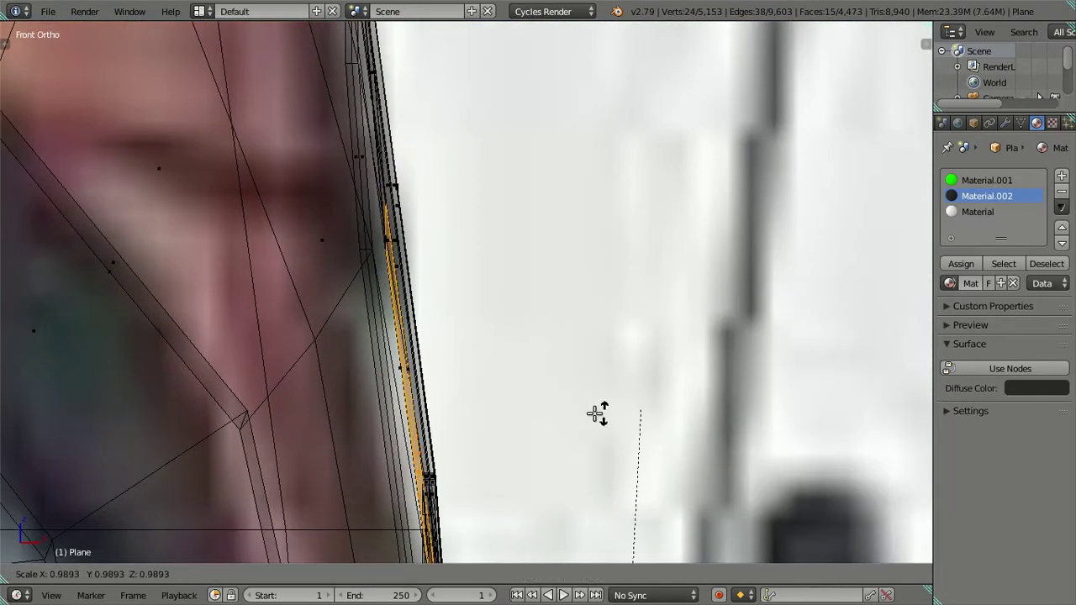
left_click(534, 422)
Return to solid shading and exit Edit Mode to check the cab shape
key("z")
mouse_move(533, 423)
middle_mouse_down()
mouse_move(628, 423)
mouse_move(491, 376)
mouse_move(414, 433)
mouse_move(440, 425)
middle_mouse_up()
scroll(586, 406, "down", 3)
scroll(584, 403, "down", 2)
key("Tab")
key("Tab")
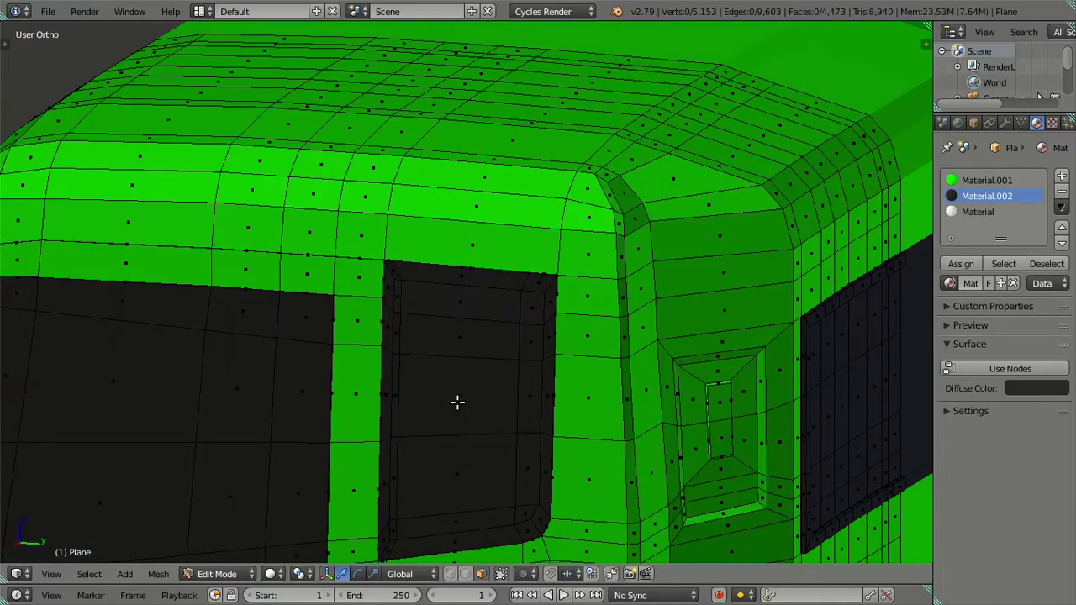
Select the whole rear window region and assign it the white Material
right_click(457, 400)
key("l")
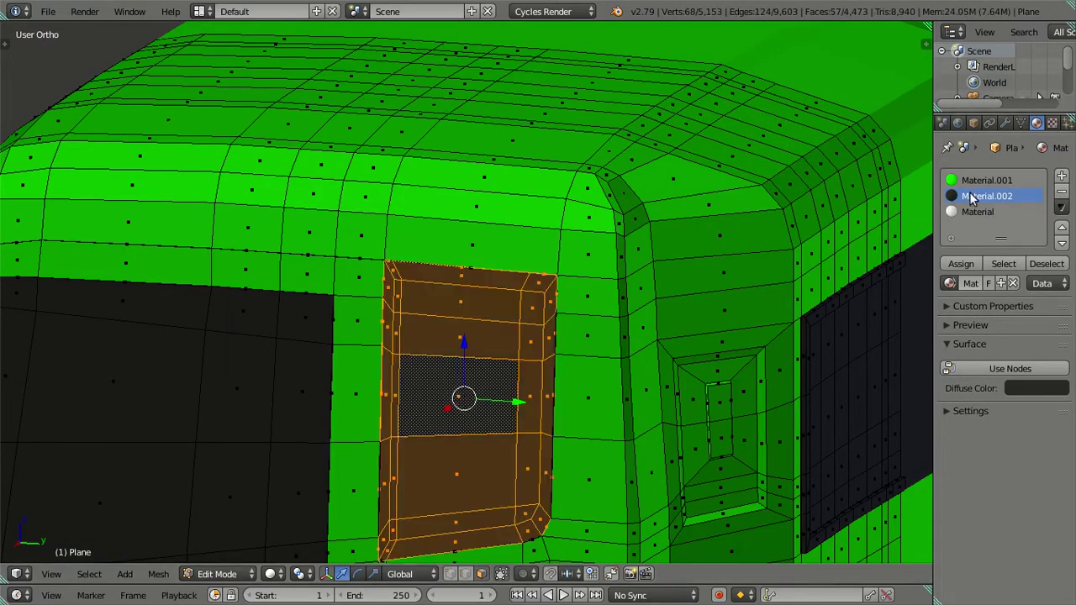
left_click(961, 264)
mouse_move(639, 320)
middle_mouse_down()
mouse_move(649, 306)
mouse_move(673, 312)
mouse_move(691, 359)
mouse_move(706, 344)
mouse_move(668, 269)
mouse_move(578, 319)
mouse_move(581, 408)
mouse_move(596, 406)
mouse_move(611, 423)
mouse_move(600, 258)
mouse_move(524, 334)
mouse_move(619, 288)
mouse_move(548, 295)
mouse_move(521, 284)
mouse_move(512, 352)
middle_mouse_up()
key("Tab")
key("Tab")
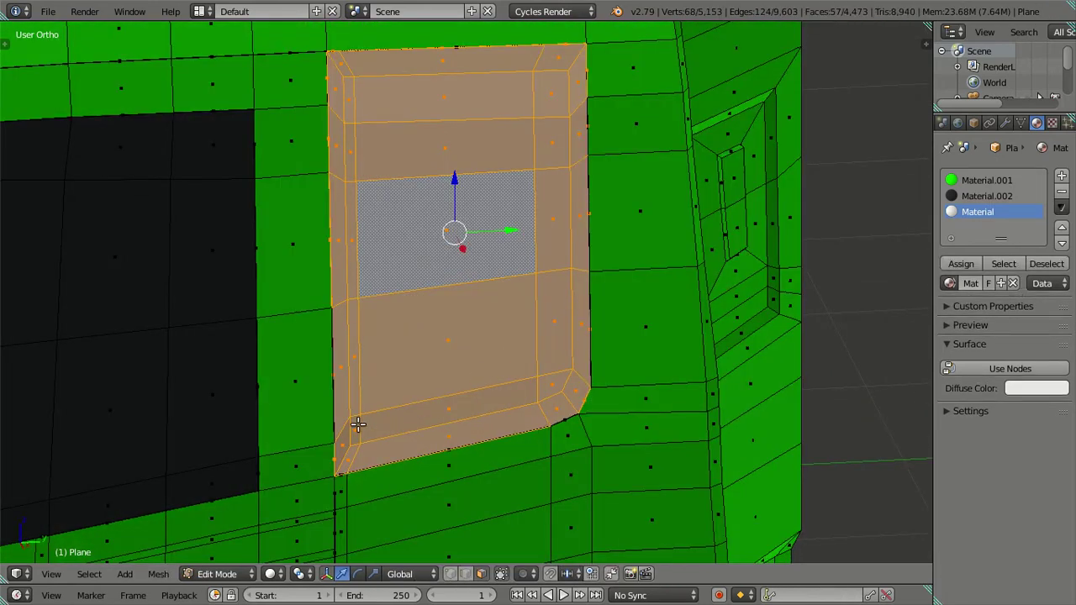
Cancel a trial vertical scale, then shrink and clear the window face selection
key("s")
key("z")
right_click(521, 469)
key("ctrl+KP_Subtract")
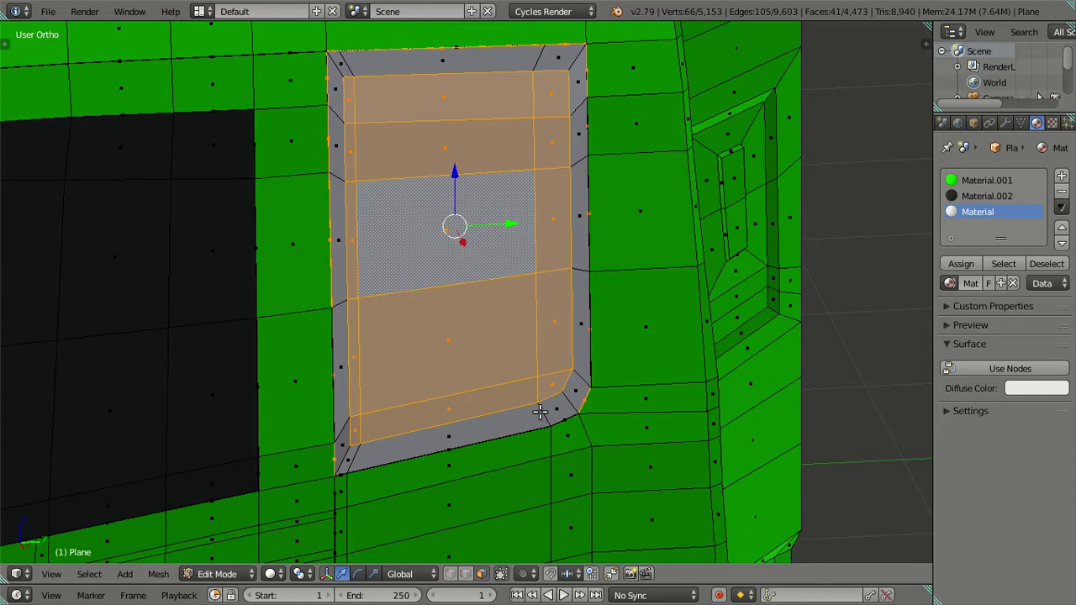
key("a")
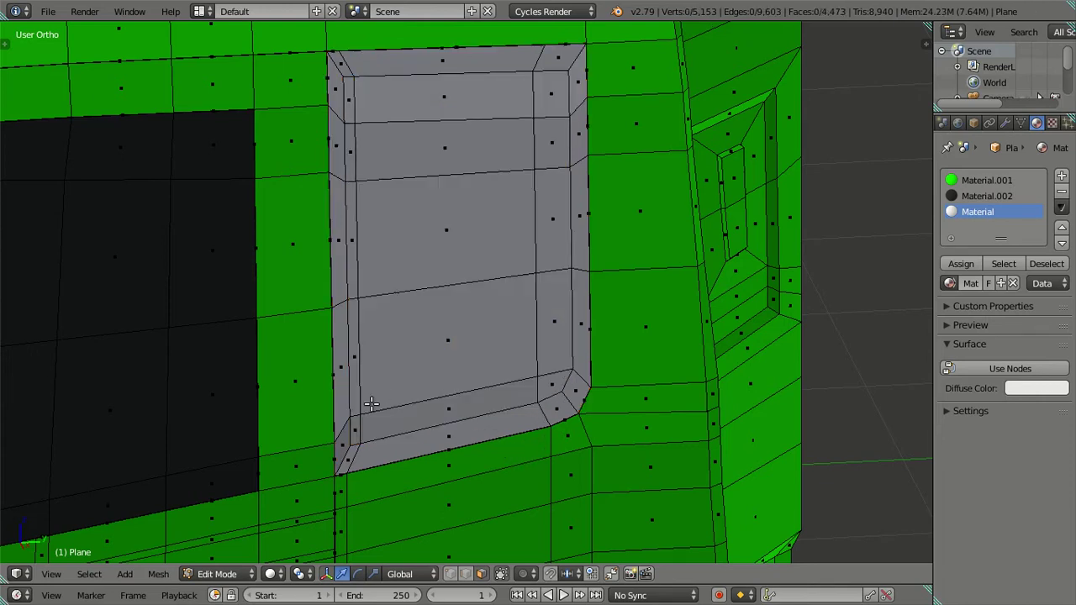
Select the inner window panel faces and stretch them taller along Z
right_click(359, 90, "ctrl")
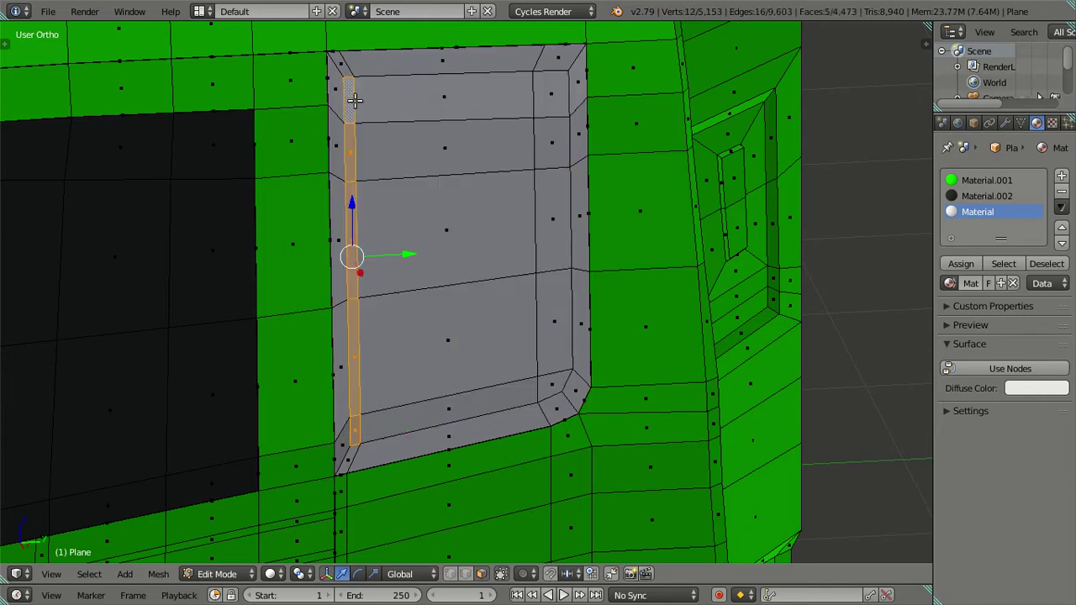
right_click(409, 110, "ctrl")
right_click(515, 395, "ctrl+shift")
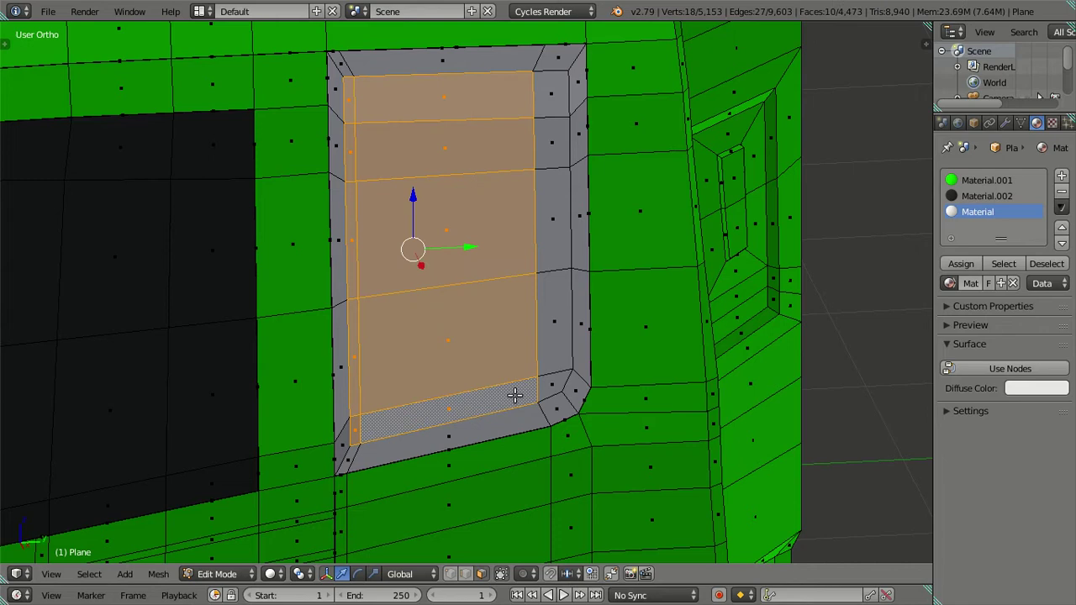
right_click(555, 95, "ctrl")
key("s")
key("z")
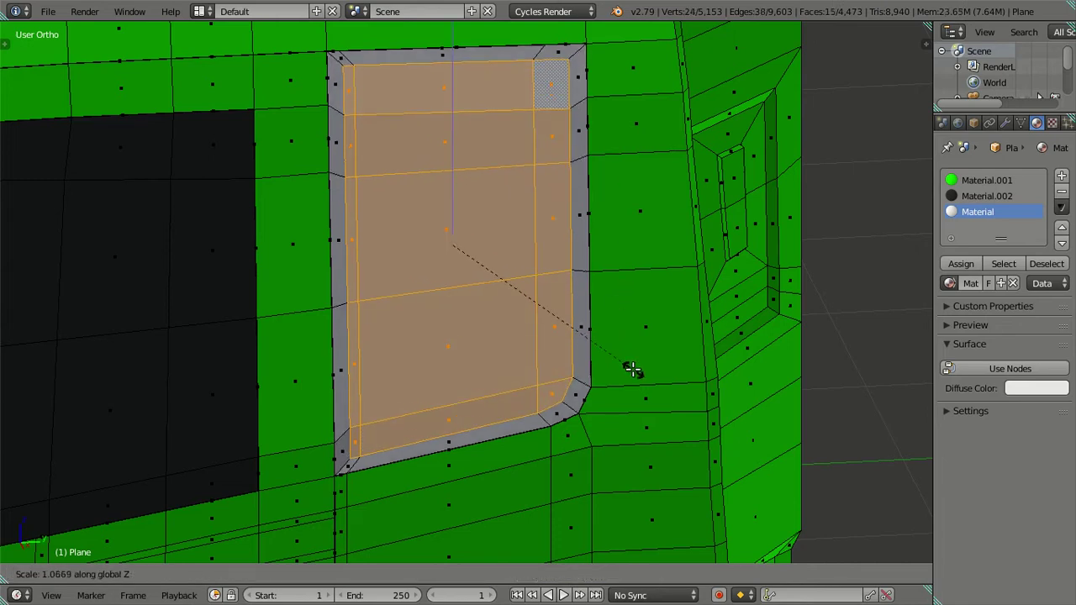
left_click(633, 370)
Preview the smoothed, taller window panel outside edit mode
key("Tab")
mouse_move(537, 344)
middle_mouse_down()
mouse_move(582, 323)
mouse_move(591, 288)
mouse_move(513, 269)
mouse_move(409, 327)
mouse_move(438, 388)
mouse_move(471, 399)
mouse_move(564, 373)
mouse_move(665, 312)
mouse_move(647, 250)
mouse_move(572, 204)
mouse_move(404, 212)
mouse_move(546, 389)
mouse_move(598, 305)
mouse_move(626, 494)
mouse_move(570, 506)
mouse_move(547, 493)
mouse_move(532, 451)
mouse_move(554, 449)
middle_mouse_up()
scroll(554, 457, "up", 3)
key("Tab")
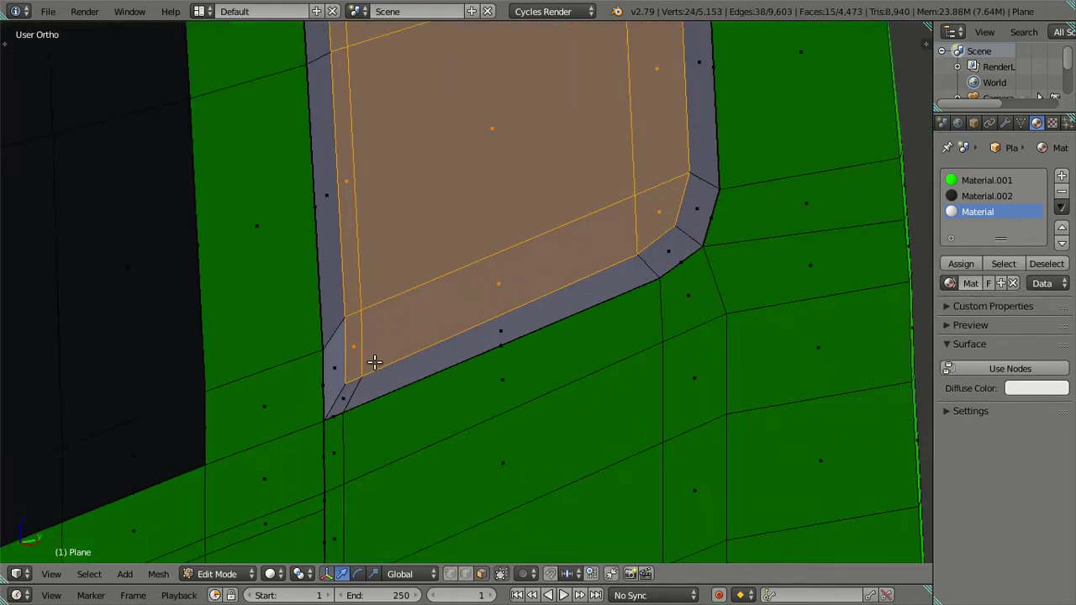
key("Tab")
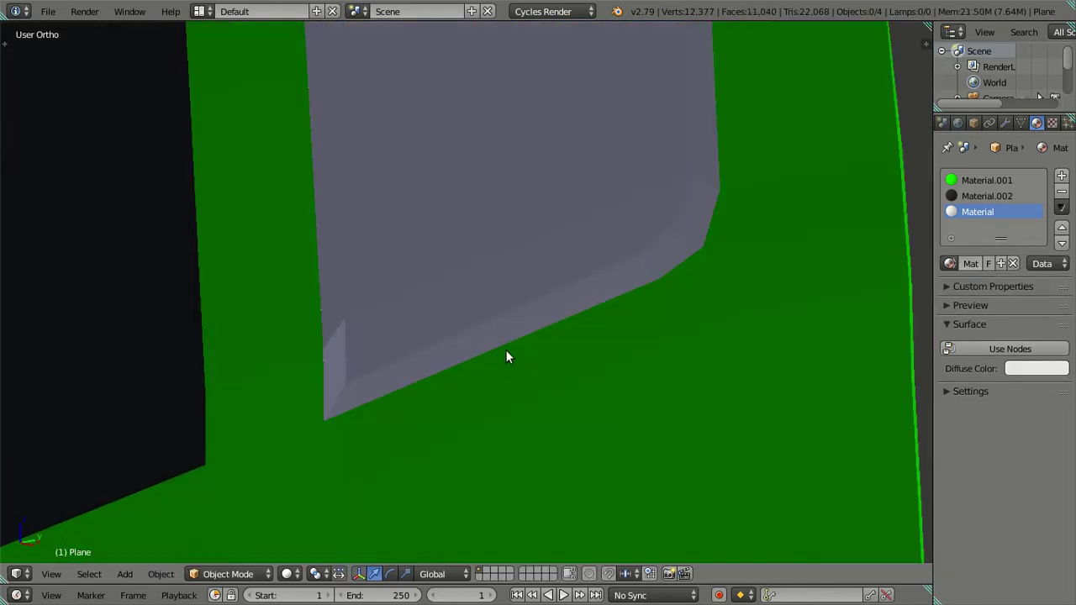
In edge select mode, select the edge at the panel's lower-left corner
key("Tab")
key("ctrl+Tab")
left_click(472, 371)
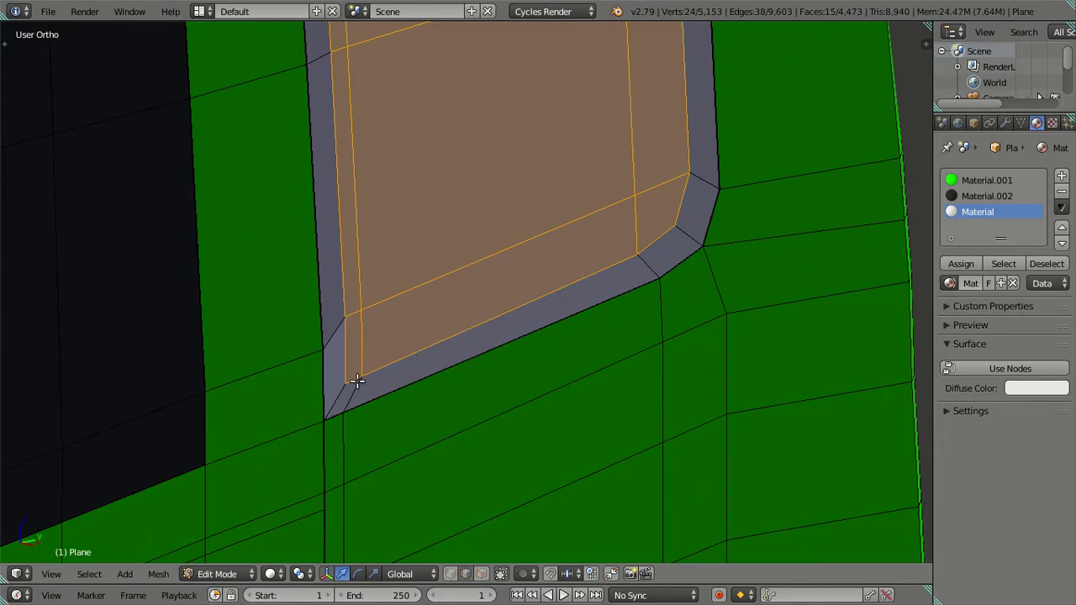
left_click(357, 381)
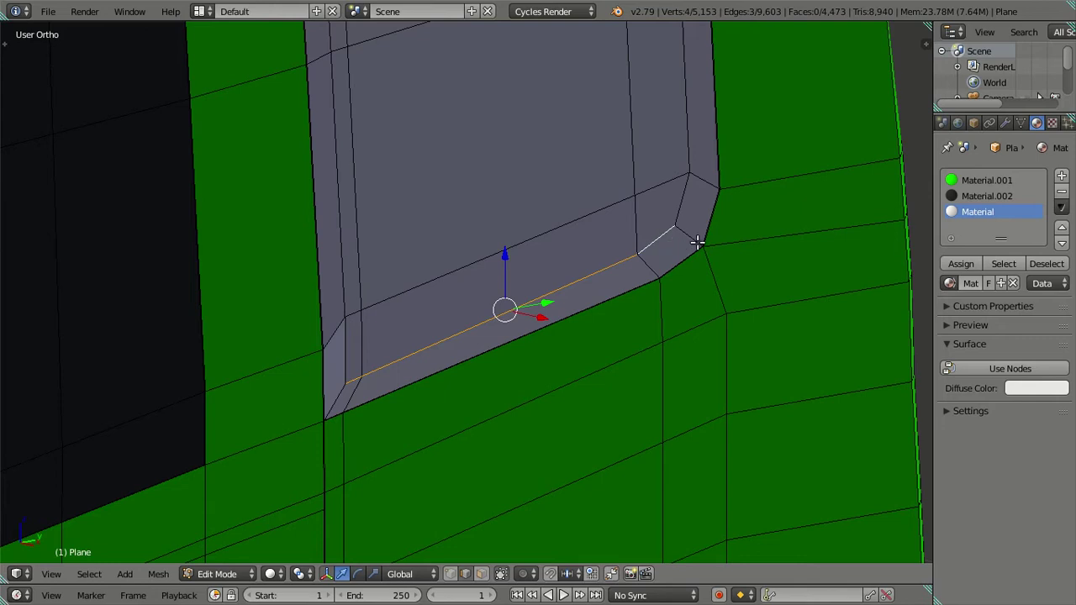
In front orthographic view, nudge that corner edge slightly outward along X
key("KP_1")
scroll(497, 408, "up", 2)
scroll(438, 403, "up", 2)
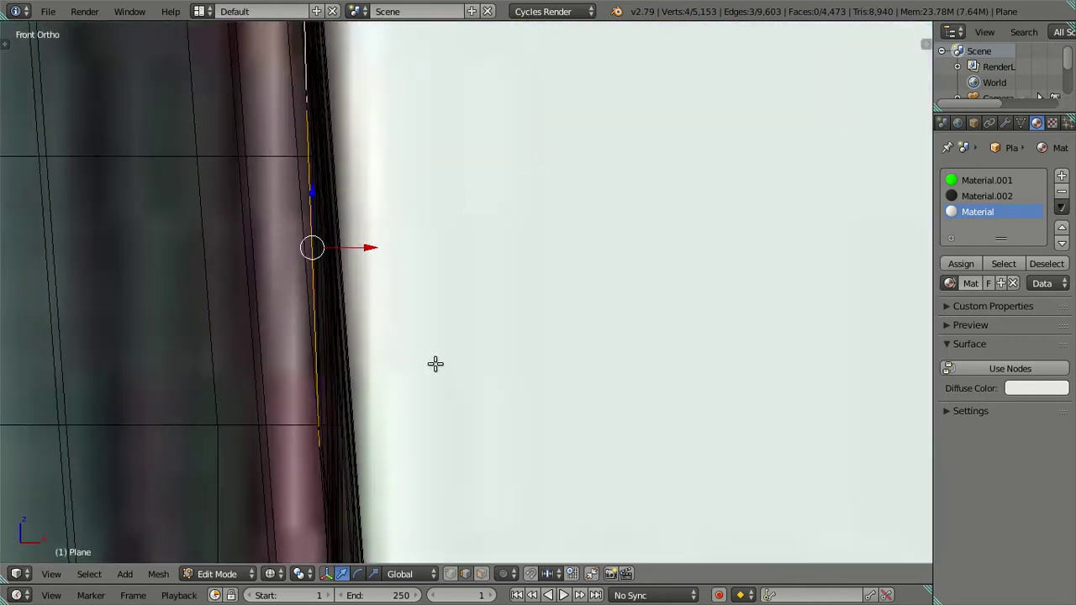
middle_click_drag(435, 363, 560, 331, "shift")
scroll(482, 266, "up", 2)
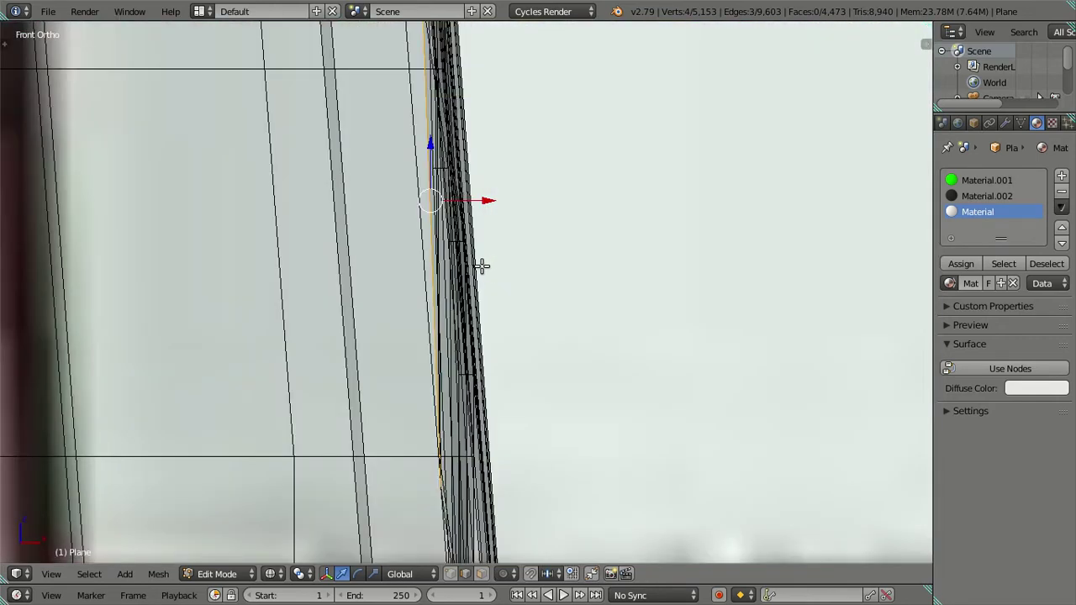
left_click_drag(479, 194, 500, 195)
key("z")
scroll(552, 224, "up", 1)
Inspect the panel in object mode from an orbited angle, then resume mesh editing
key("Tab")
mouse_move(672, 314)
middle_mouse_down()
mouse_move(640, 362)
mouse_move(476, 364)
mouse_move(402, 399)
mouse_move(334, 389)
mouse_move(329, 377)
mouse_move(356, 415)
mouse_move(464, 441)
mouse_move(534, 421)
mouse_move(610, 305)
middle_mouse_up()
key("Tab")
middle_click_drag(594, 269, 441, 267)
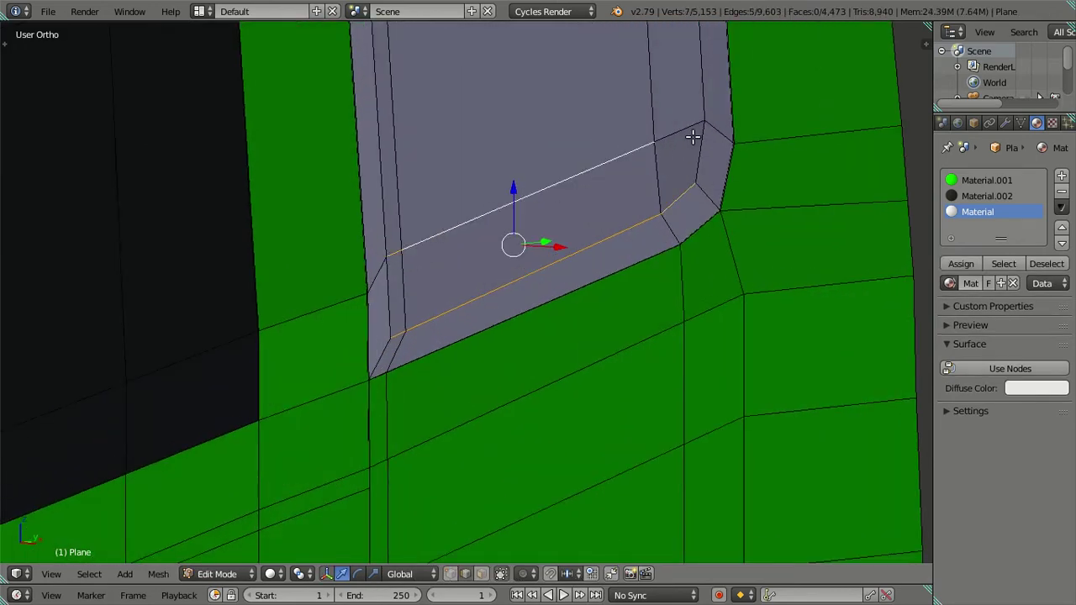
scroll(672, 159, "down", 3)
Zoom in on the grey window panel in top orthographic view, then view the whole cab
key("KP_7")
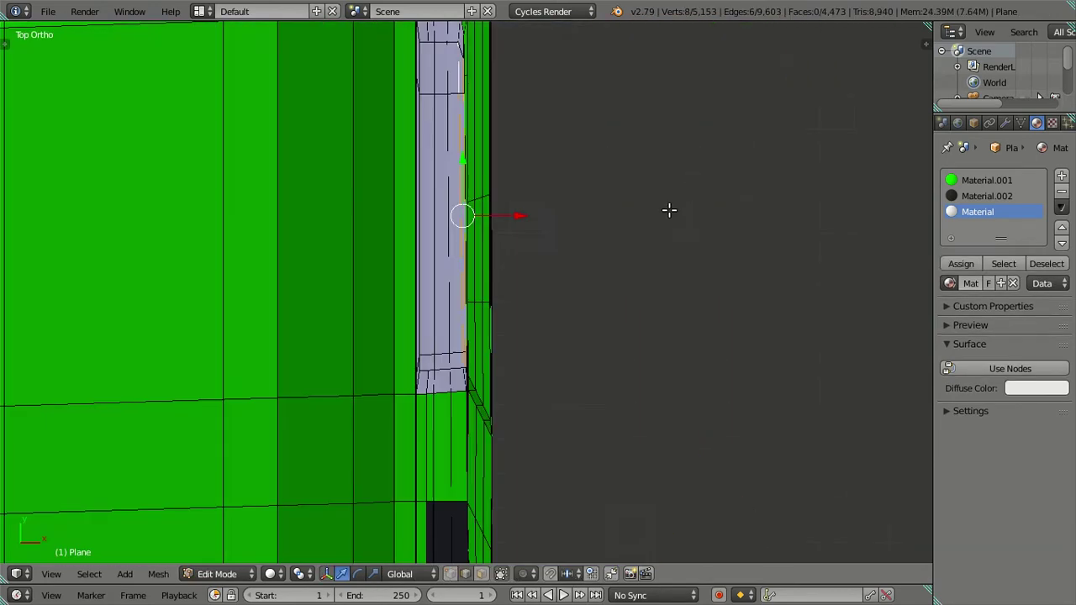
scroll(583, 218, "up", 2)
scroll(584, 284, "up", 2, "shift")
scroll(555, 206, "up", 2)
scroll(556, 206, "down", 3, "shift")
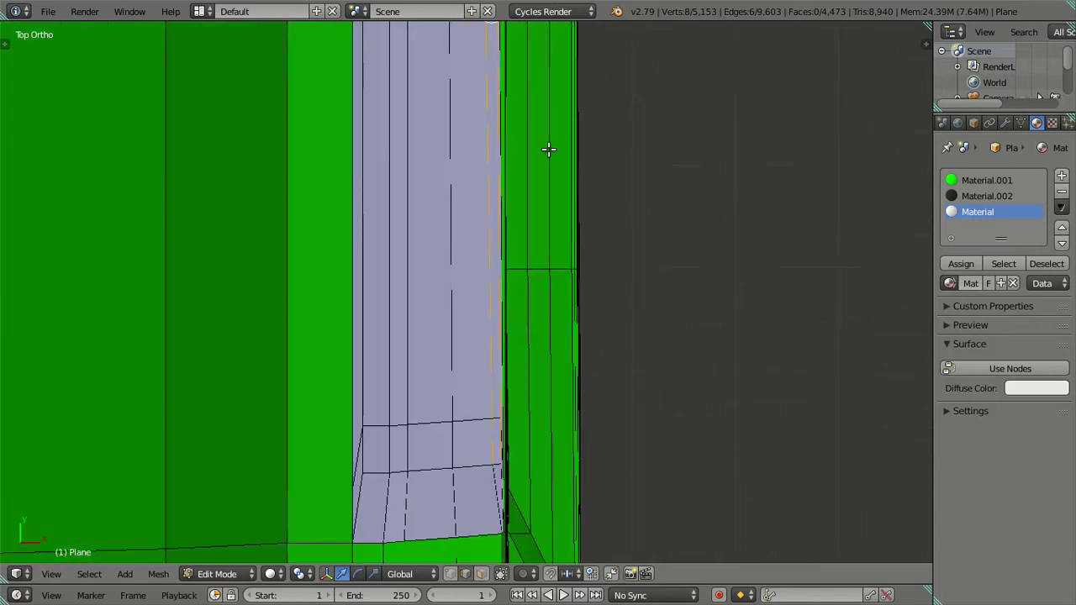
scroll(543, 301, "up", 3, "shift")
scroll(512, 387, "up", 3, "shift")
scroll(518, 362, "down", 2)
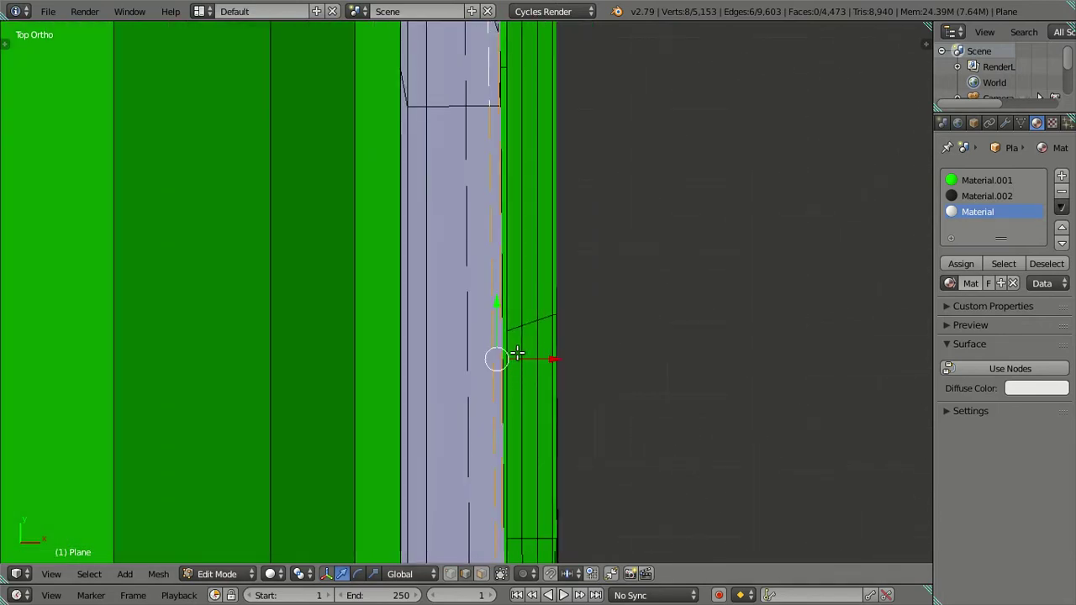
mouse_move(560, 357)
middle_mouse_down()
mouse_move(591, 420)
mouse_move(502, 179)
mouse_move(291, 306)
mouse_move(330, 270)
mouse_move(644, 314)
mouse_move(483, 182)
mouse_move(514, 216)
mouse_move(599, 211)
middle_mouse_up()
key("Tab")
key("Tab")
scroll(483, 179, "down", 2)
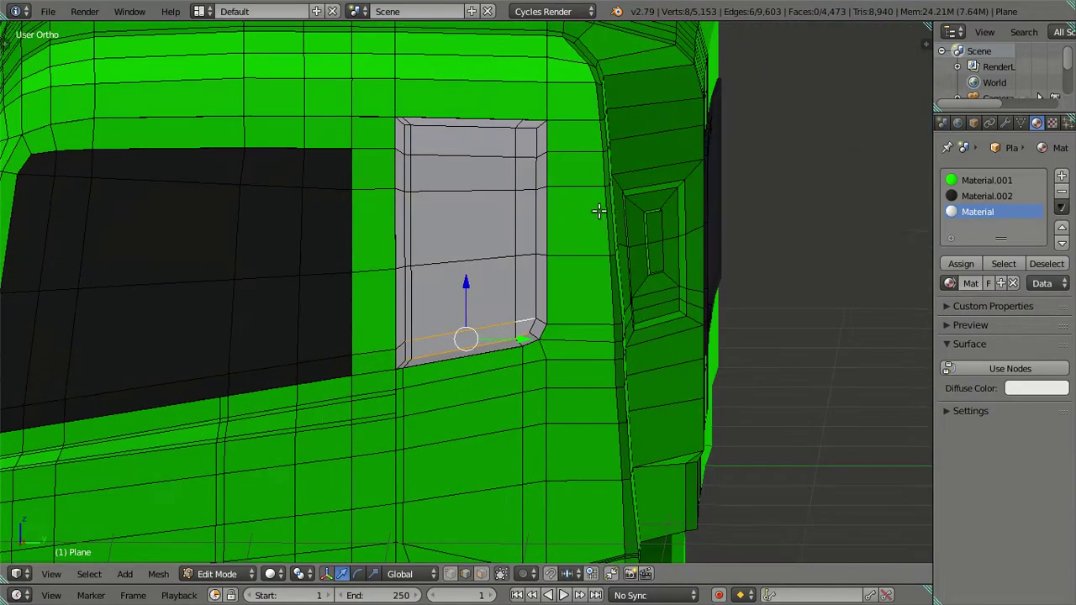
Select the grey window faces, then clear them and zoom into the right side view
key("ctrl+l")
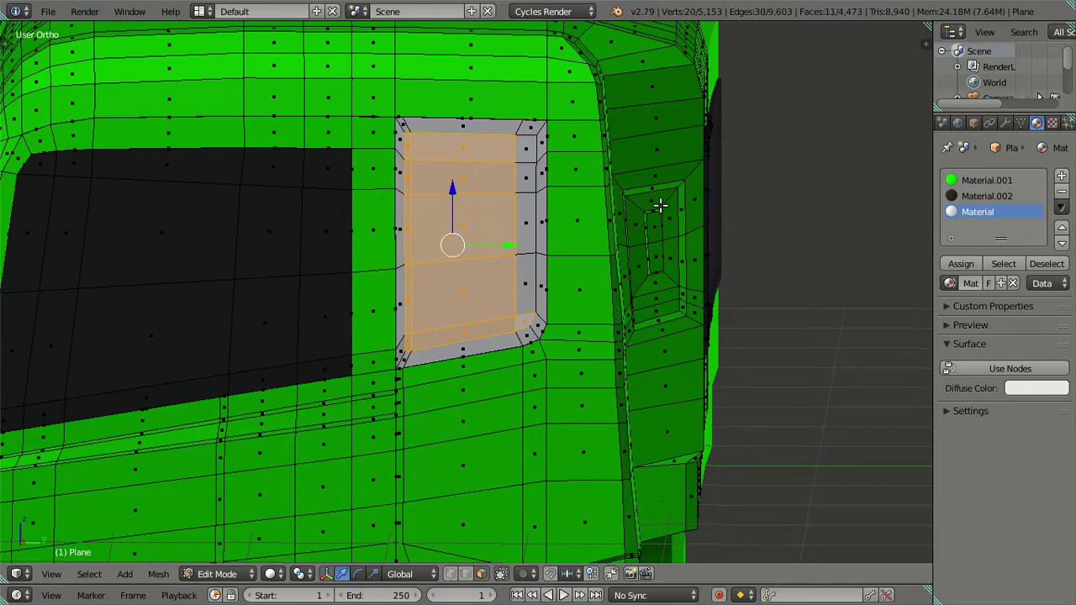
key("a")
key("KP_0")
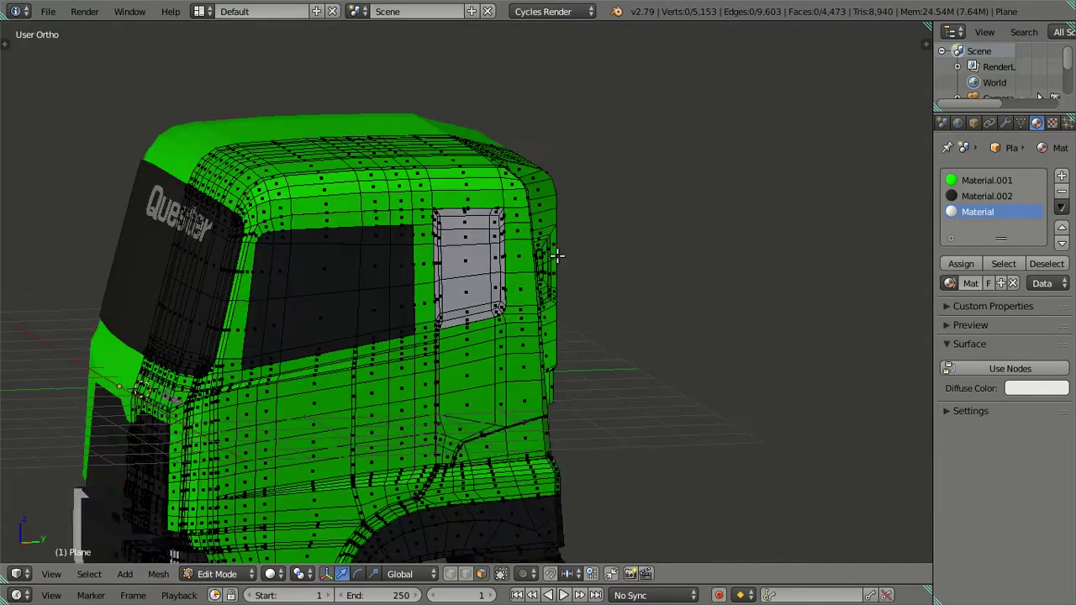
scroll(558, 255, "up", 3)
key("KP_3")
scroll(564, 266, "up", 2)
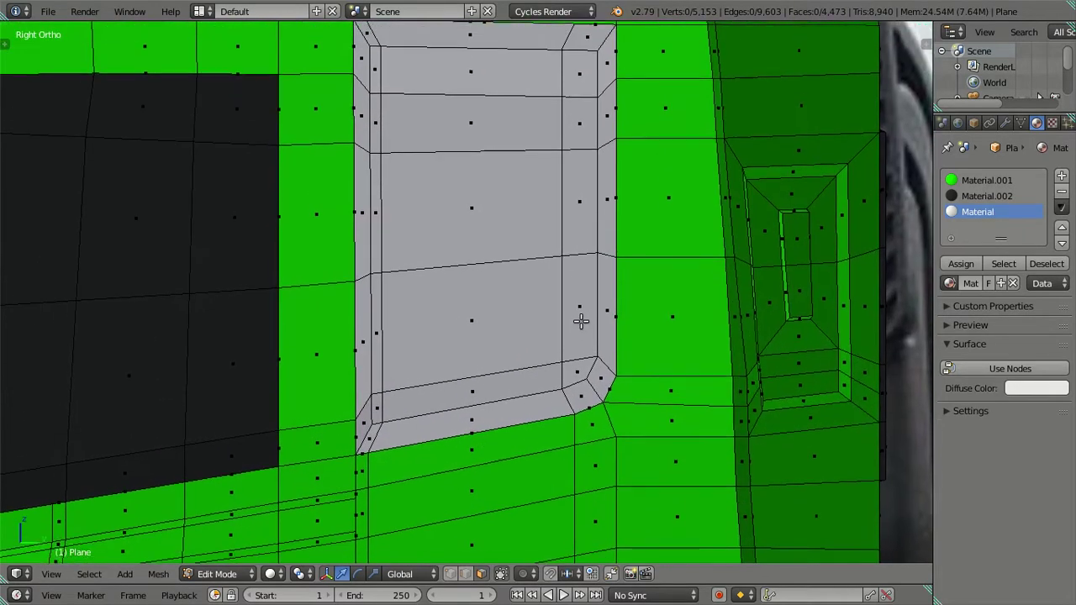
scroll(581, 317, "up", 1)
scroll(575, 320, "up", 1)
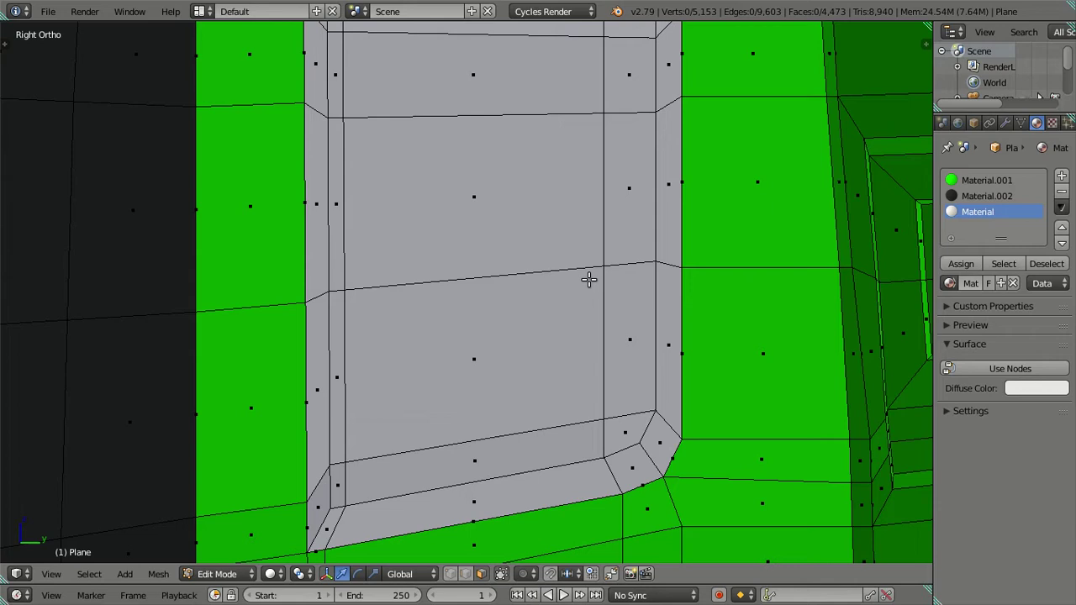
mouse_move(426, 334)
middle_mouse_down()
mouse_move(459, 356)
mouse_move(540, 341)
mouse_move(548, 314)
mouse_move(518, 300)
mouse_move(443, 312)
middle_mouse_up()
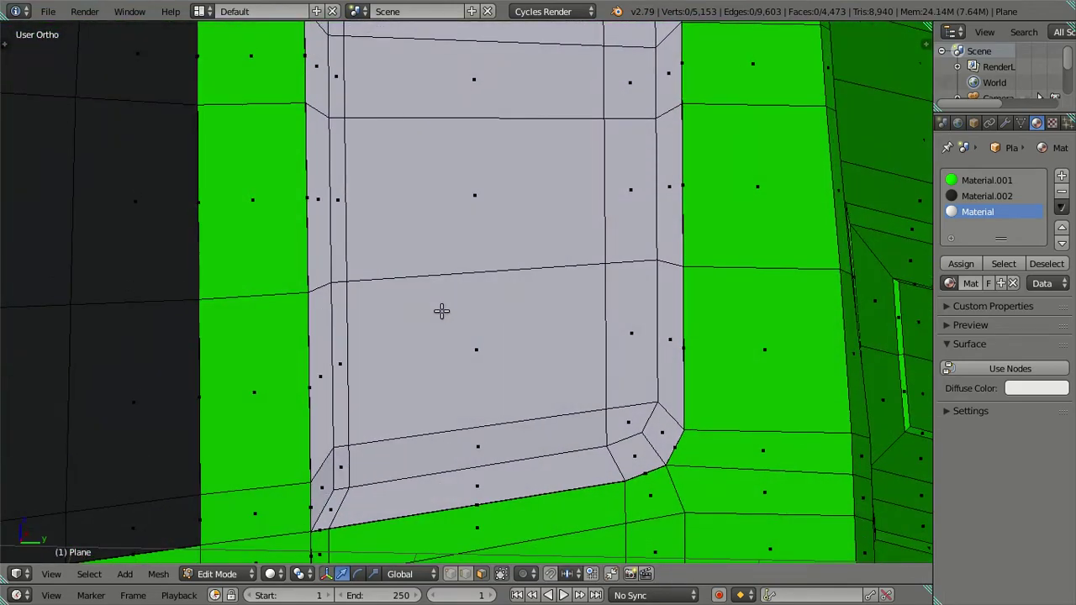
Select the window's centre column, bottom-right corner face and right column of faces
right_click(441, 311, "alt")
right_click(441, 311, "alt+shift")
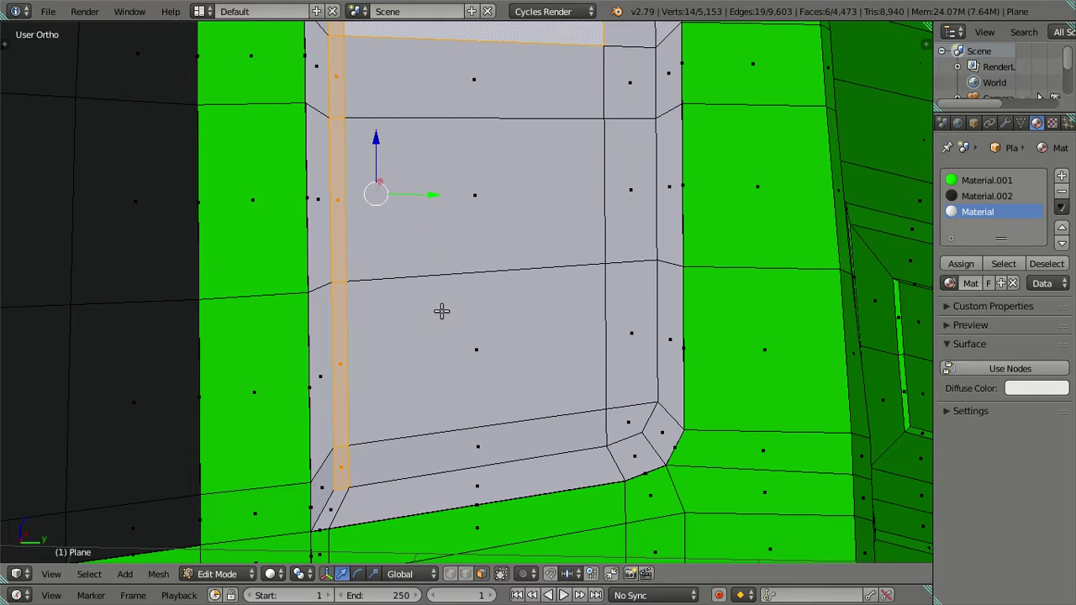
right_click(441, 311, "alt")
right_click(441, 311, "alt+shift")
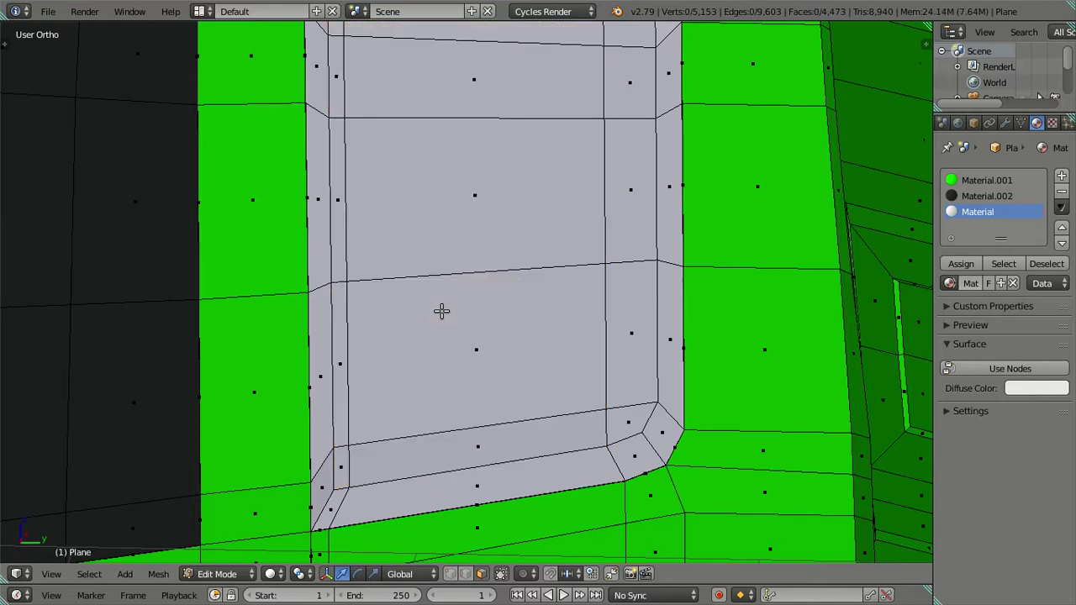
key("KP_6")
right_click(441, 311, "alt")
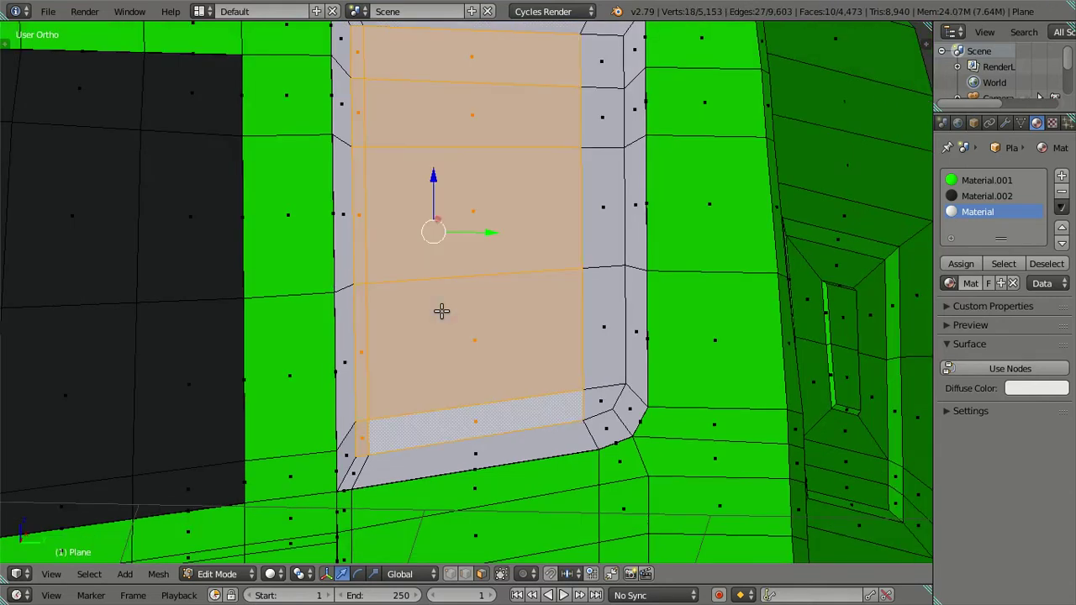
middle_click_drag(545, 269, 516, 427, "shift")
right_click(571, 498, "shift")
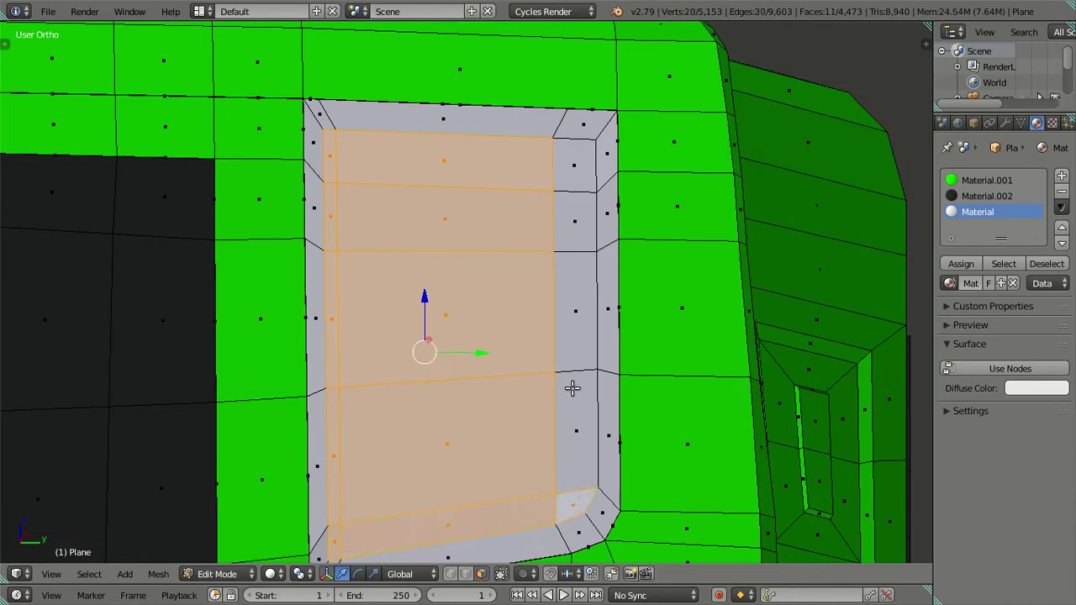
right_click(580, 170, "alt+shift")
scroll(580, 170, "down", 2)
mouse_move(580, 170)
middle_mouse_down()
mouse_move(497, 303)
mouse_move(518, 364)
mouse_move(514, 336)
mouse_move(528, 319)
middle_mouse_up()
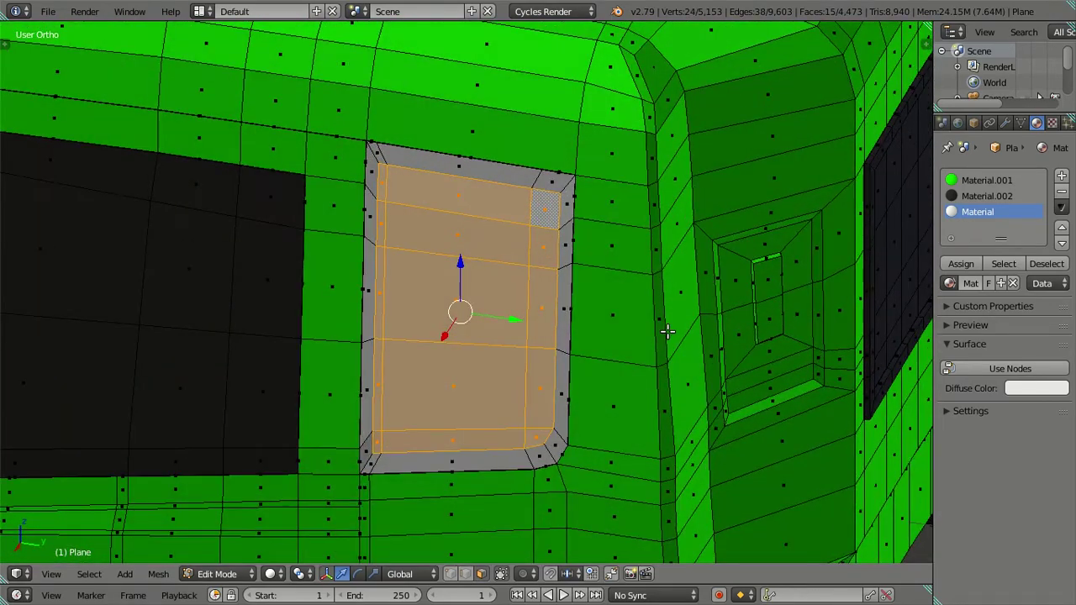
Restore the window face selection and scale it up to about 1.11
key("a")
key("ctrl+z")
key("s")
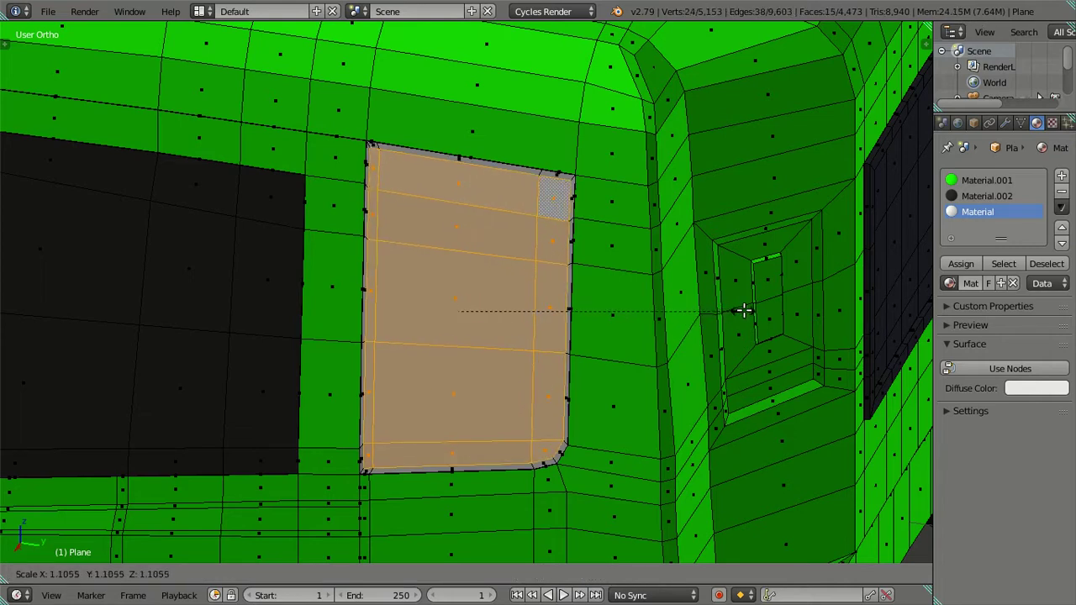
left_click(748, 312)
Check the window edge in a zoomed front orthographic wireframe view, then return to solid shading
mouse_move(497, 271)
middle_mouse_down()
mouse_move(619, 217)
mouse_move(654, 230)
mouse_move(577, 250)
middle_mouse_up()
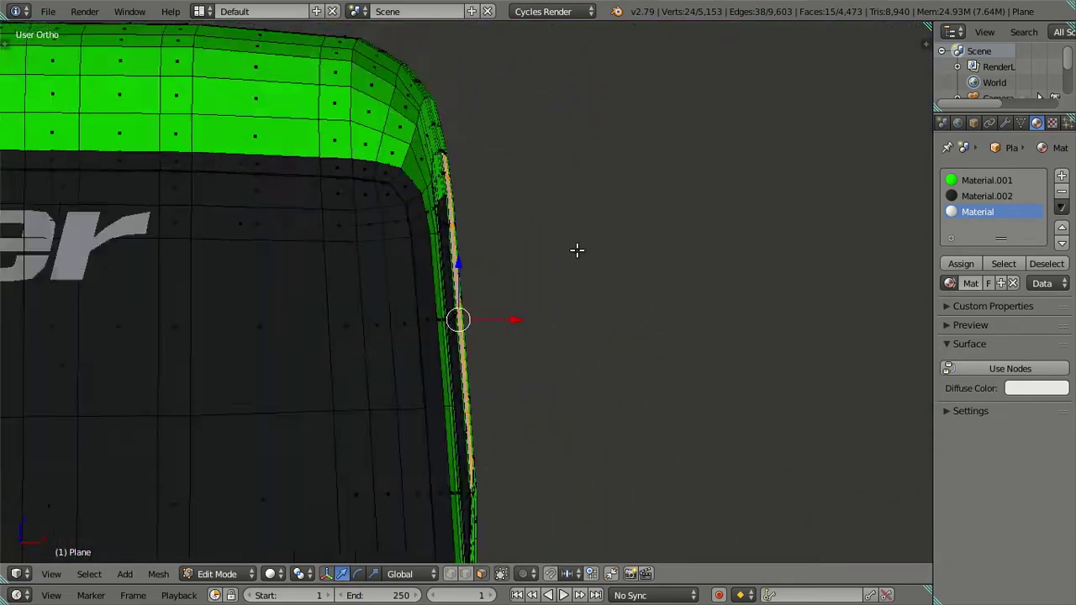
key("KP_1")
key("z")
scroll(533, 159, "up", 2)
scroll(490, 450, "up", 2)
scroll(390, 204, "up", 2)
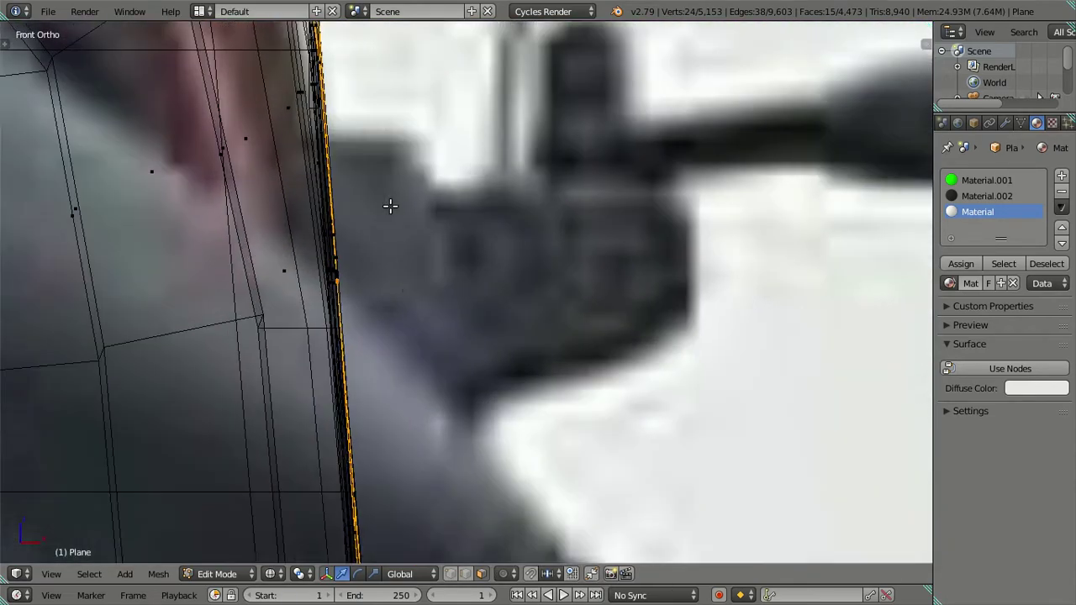
scroll(451, 461, "up", 2)
scroll(451, 461, "up", 2)
scroll(434, 493, "up", 2)
scroll(437, 494, "up", 2)
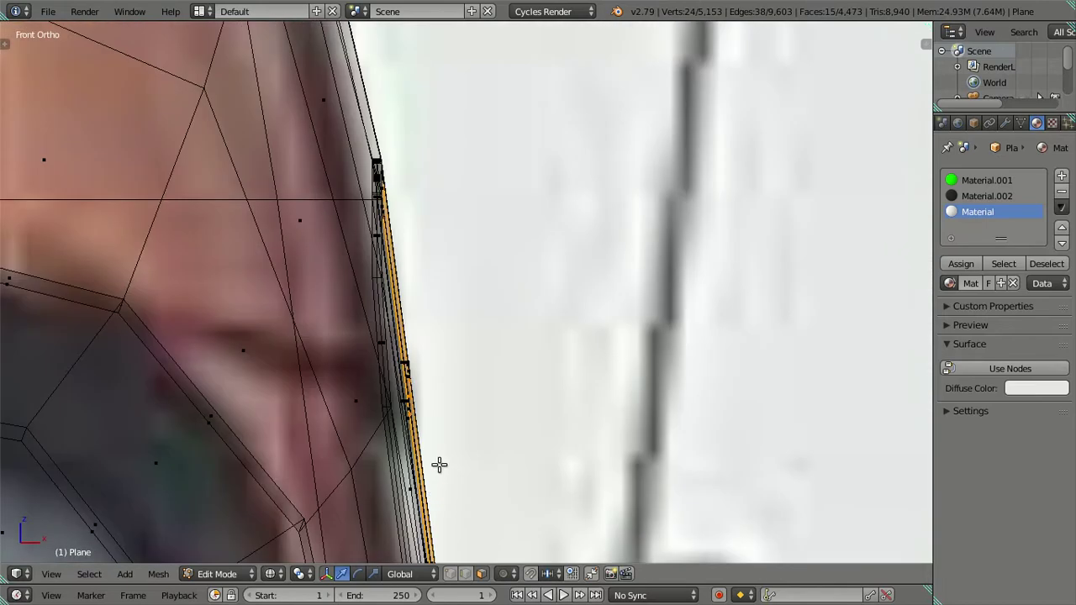
scroll(408, 334, "up", 2)
scroll(407, 334, "up", 2)
key("z")
Zoom onto the selected face strip and scale the faces back to their earlier size
mouse_move(413, 324)
middle_mouse_down()
mouse_move(359, 322)
mouse_move(411, 330)
middle_mouse_up()
scroll(354, 325, "up", 3)
scroll(434, 305, "up", 3)
middle_click_drag(406, 260, 489, 406, "shift")
scroll(456, 356, "up", 3)
scroll(490, 406, "up", 3)
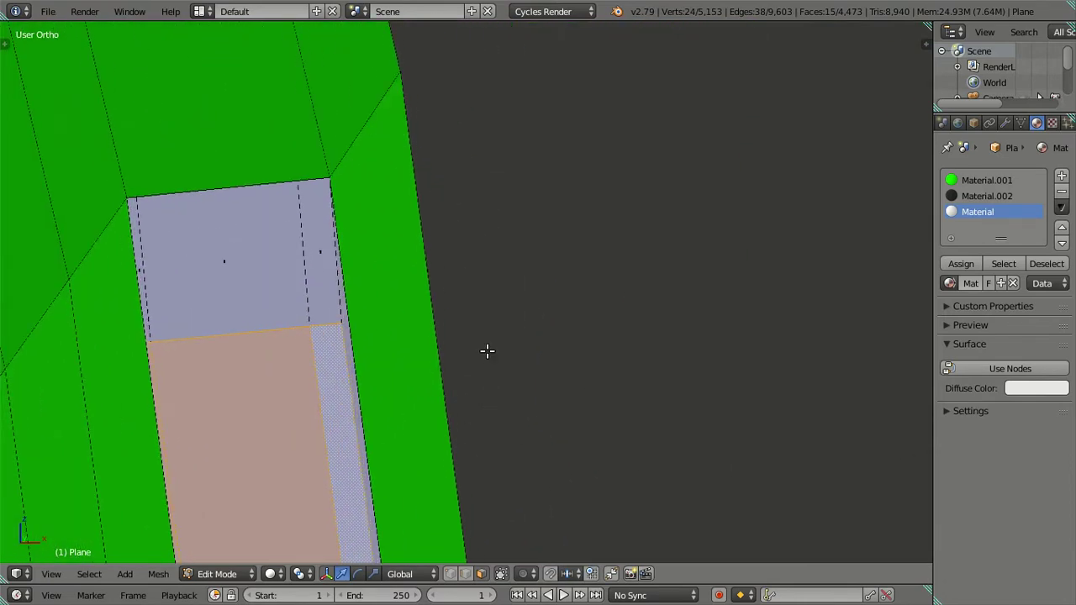
middle_click_drag(488, 350, 577, 387, "shift")
scroll(694, 259, "up", 2)
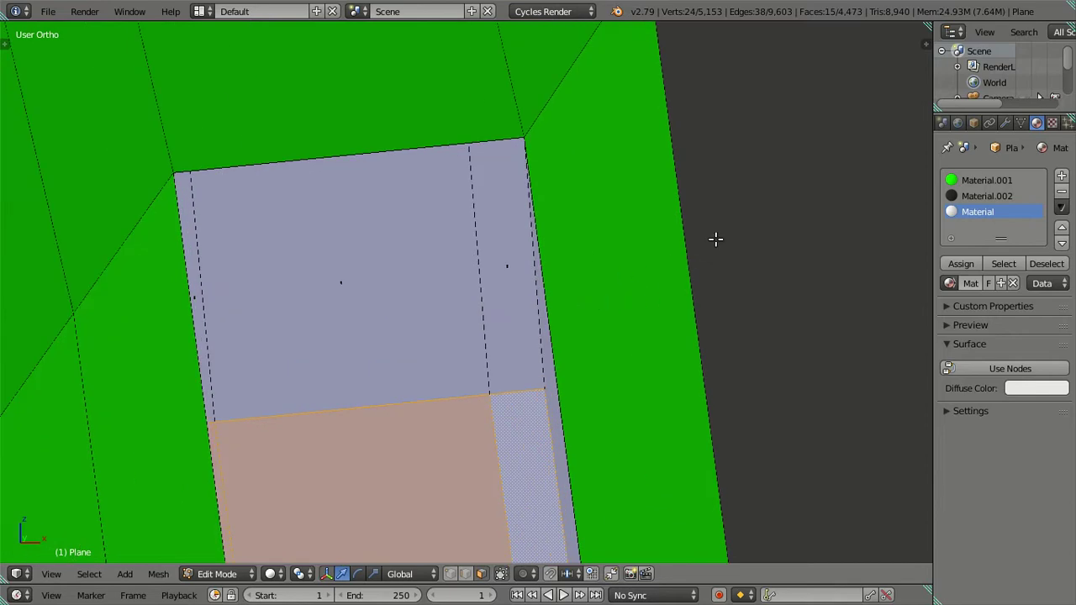
key("s")
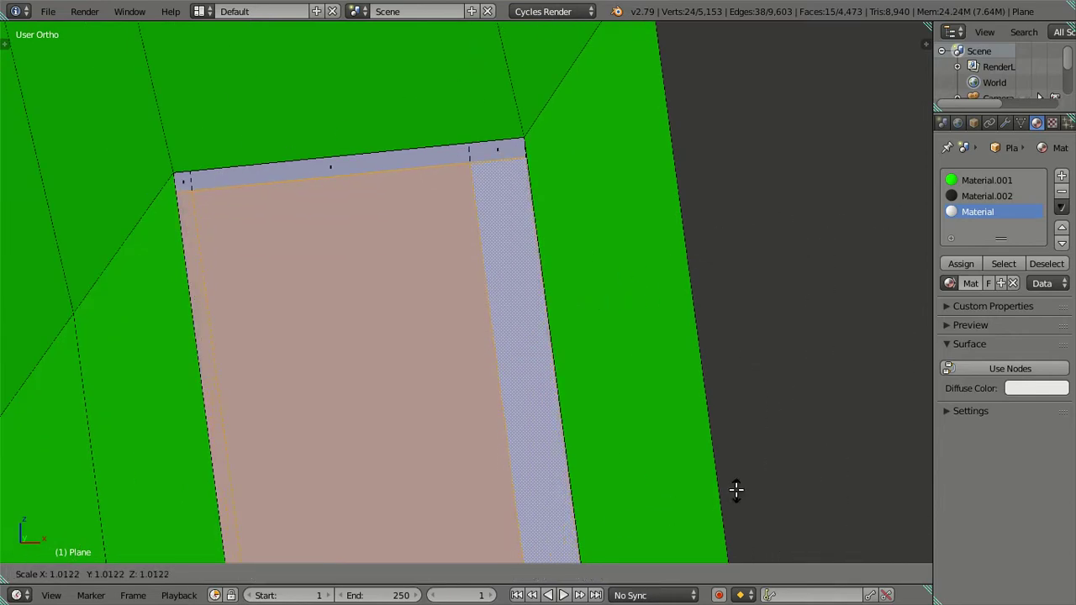
left_click(797, 467)
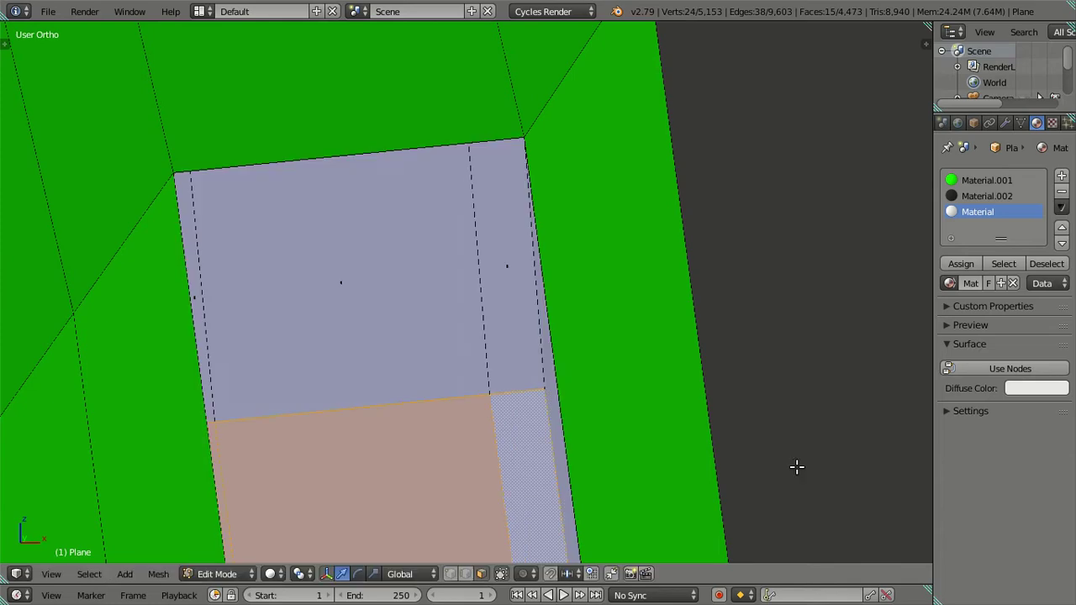
View the restored window panel in Right Ortho and through the camera
scroll(546, 524, "down", 3)
scroll(544, 421, "down", 3)
scroll(544, 421, "down", 2)
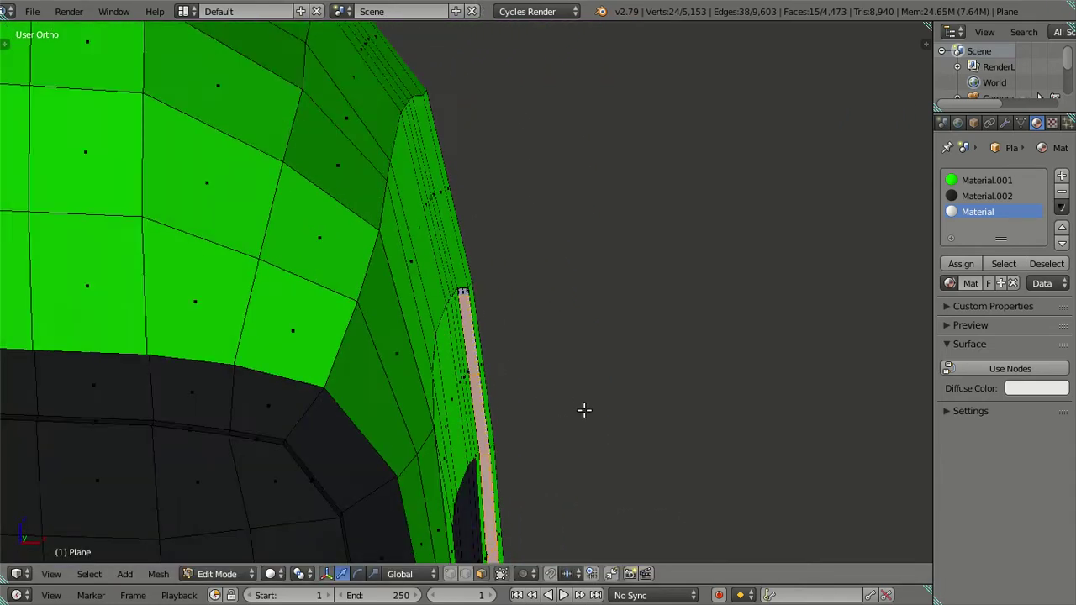
key("KP_3")
scroll(423, 408, "down", 2)
scroll(471, 396, "down", 3)
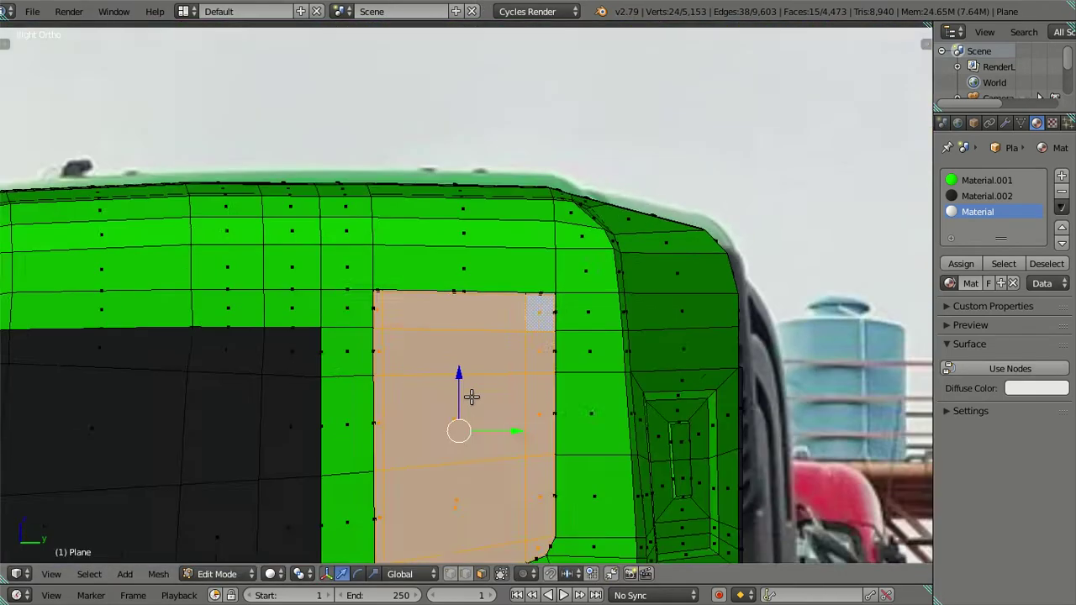
scroll(479, 308, "down", 2)
scroll(485, 421, "up", 5)
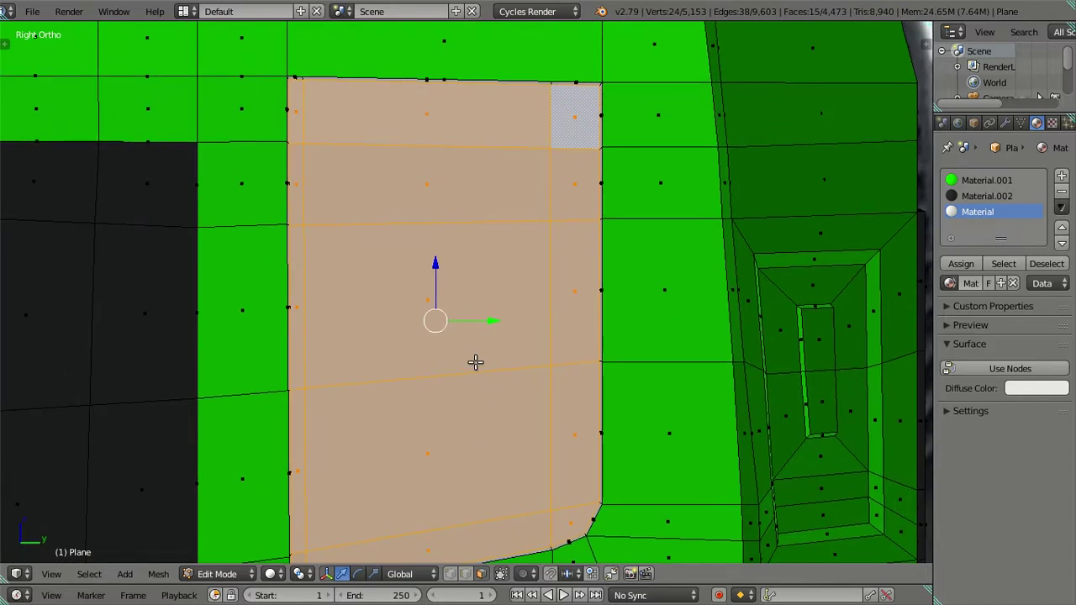
key("KP_0")
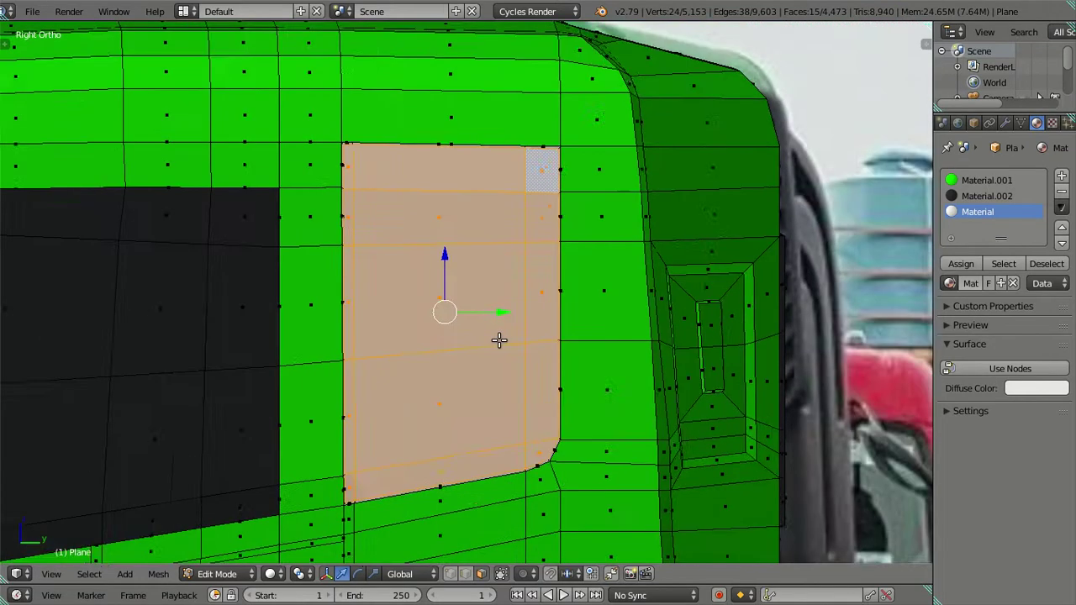
scroll(560, 330, "up", 2)
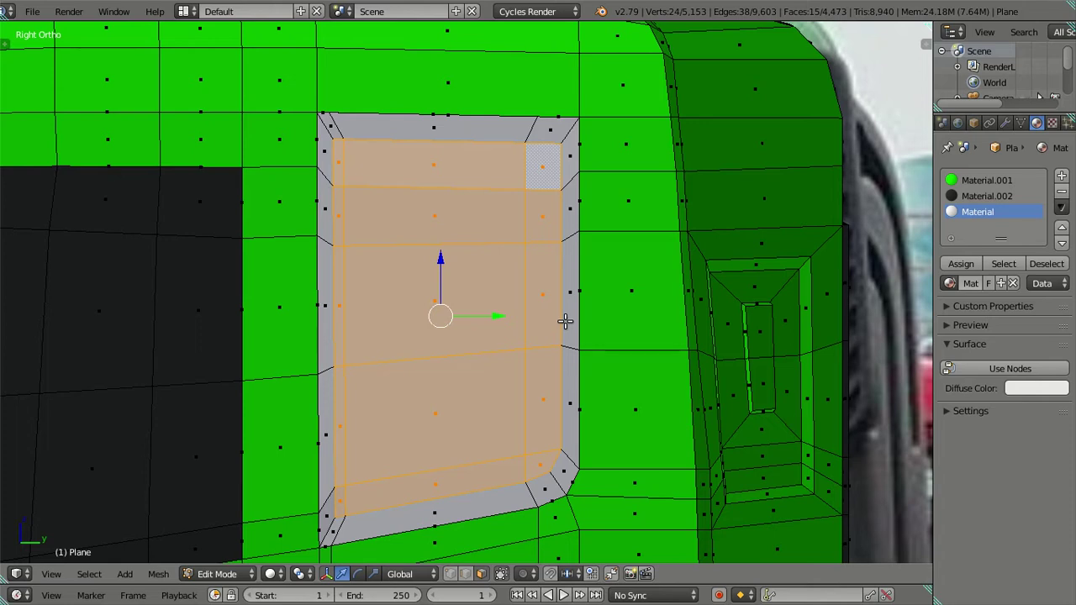
Raise the viewport subdivision to level 2 and inspect the smoothed cab in Object Mode
left_click(1009, 123)
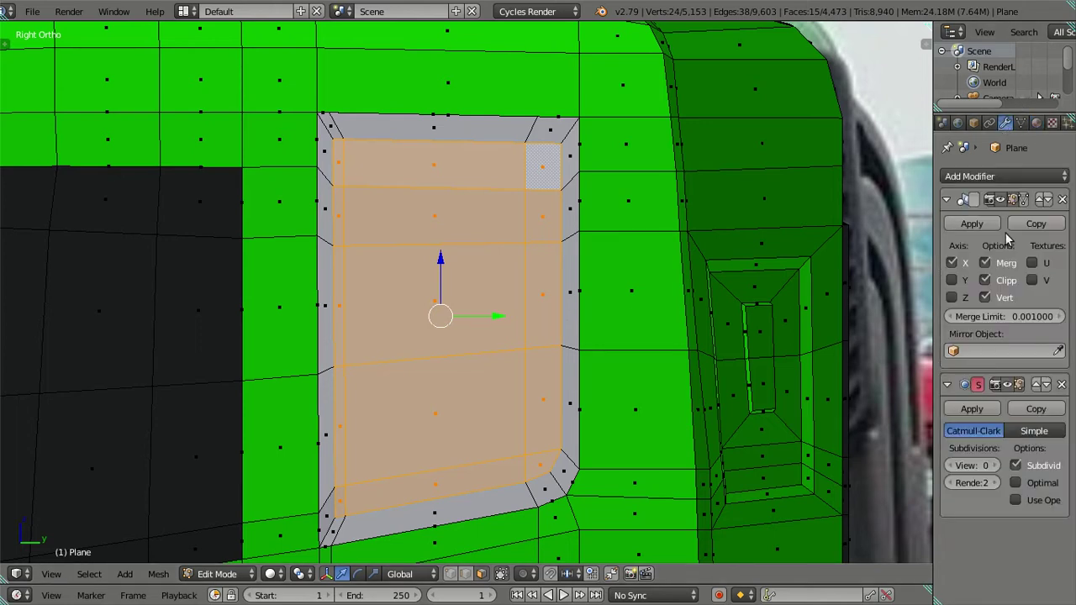
key("ctrl+1")
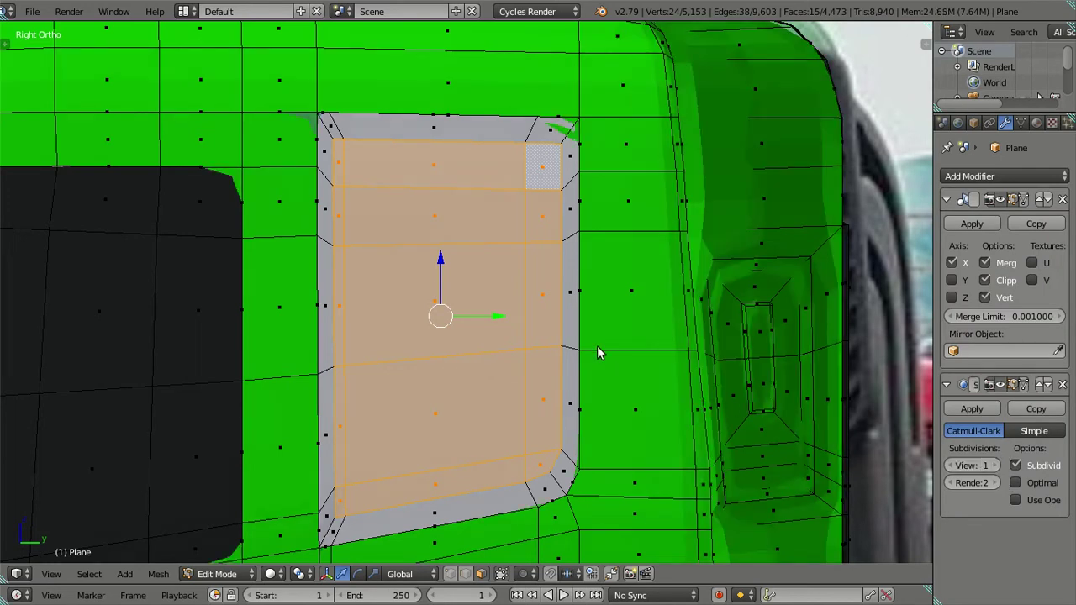
key("ctrl+2")
key("KP_0")
key("Tab")
mouse_move(559, 322)
middle_mouse_down()
mouse_move(549, 379)
mouse_move(606, 348)
mouse_move(605, 302)
mouse_move(587, 288)
mouse_move(542, 370)
mouse_move(493, 411)
mouse_move(497, 377)
mouse_move(558, 340)
mouse_move(482, 348)
middle_mouse_up()
mouse_move(481, 367)
middle_mouse_down()
mouse_move(497, 372)
mouse_move(529, 320)
mouse_move(545, 356)
mouse_move(498, 367)
mouse_move(485, 334)
middle_mouse_up()
Back in Edit Mode, add five trial loop cuts across the cab's top face
key("Tab")
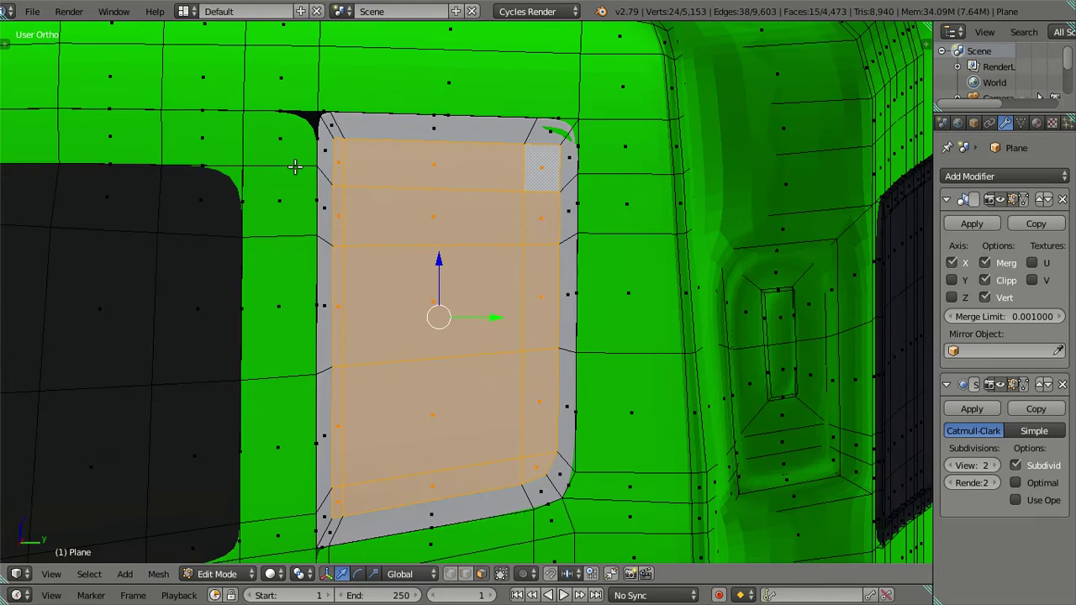
middle_click_drag(293, 166, 312, 209, "shift")
mouse_move(293, 174)
middle_mouse_down()
mouse_move(317, 163)
mouse_move(479, 218)
middle_mouse_up()
mouse_move(580, 224)
middle_mouse_down()
mouse_move(584, 269)
mouse_move(567, 250)
mouse_move(566, 219)
mouse_move(587, 238)
mouse_move(591, 224)
mouse_move(577, 216)
mouse_move(542, 103)
middle_mouse_up()
key("ctrl+r")
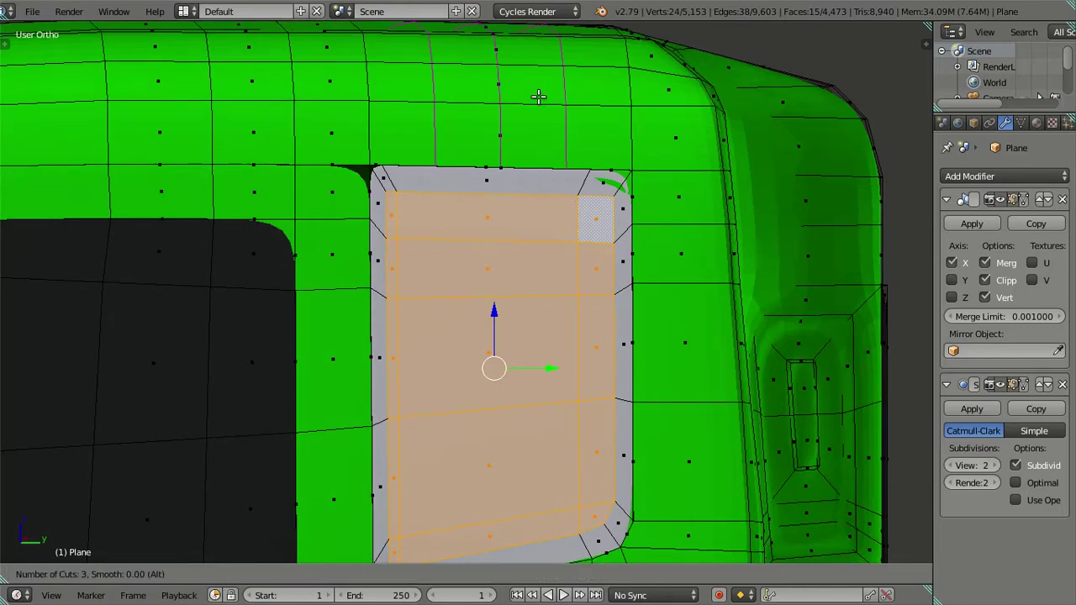
scroll(538, 96, "up", 5)
scroll(538, 96, "down", 1)
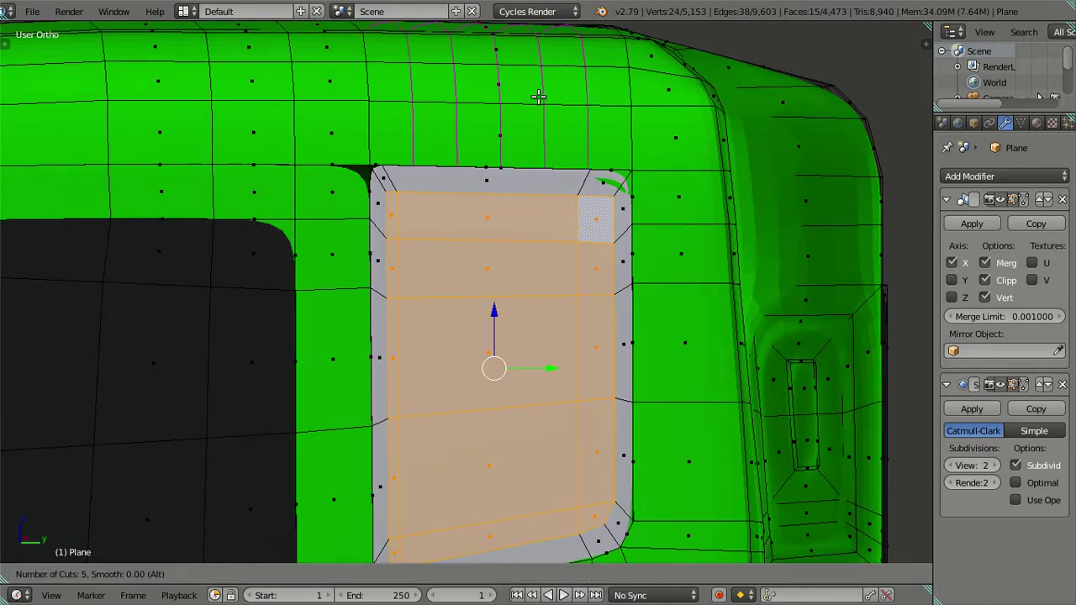
left_click(538, 97)
right_click(538, 97)
mouse_move(605, 191)
middle_mouse_down()
mouse_move(629, 180)
mouse_move(560, 367)
middle_mouse_up()
key("KP_3")
scroll(661, 195, "up", 3)
scroll(563, 361, "up", 1)
scroll(568, 350, "up", 2)
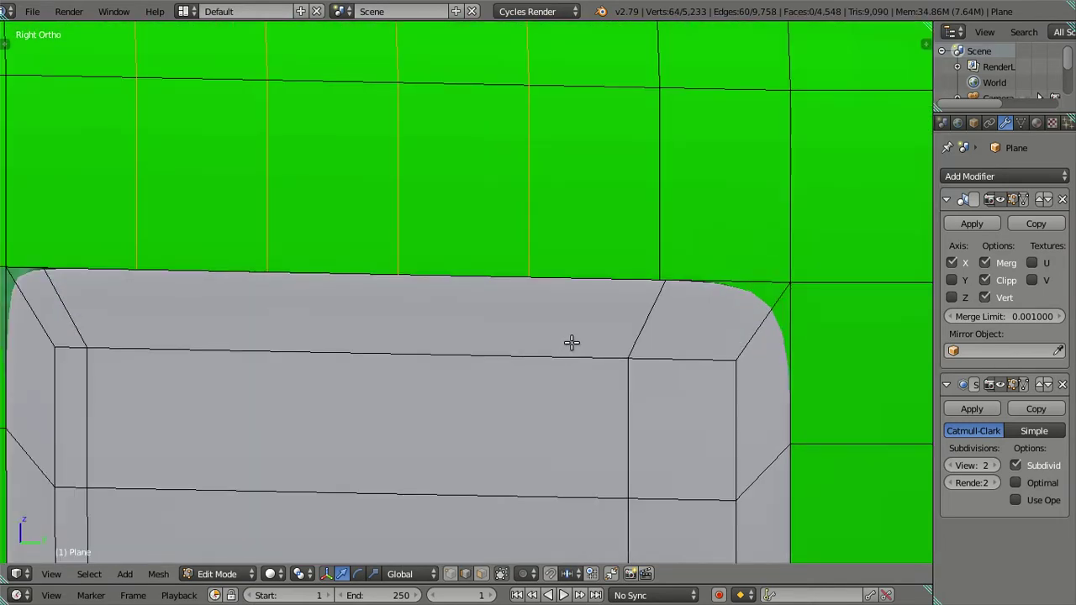
Undo the five trial loop cuts and reframe the cab's right side
key("ctrl+z")
scroll(571, 340, "down", 3)
scroll(571, 340, "down", 4)
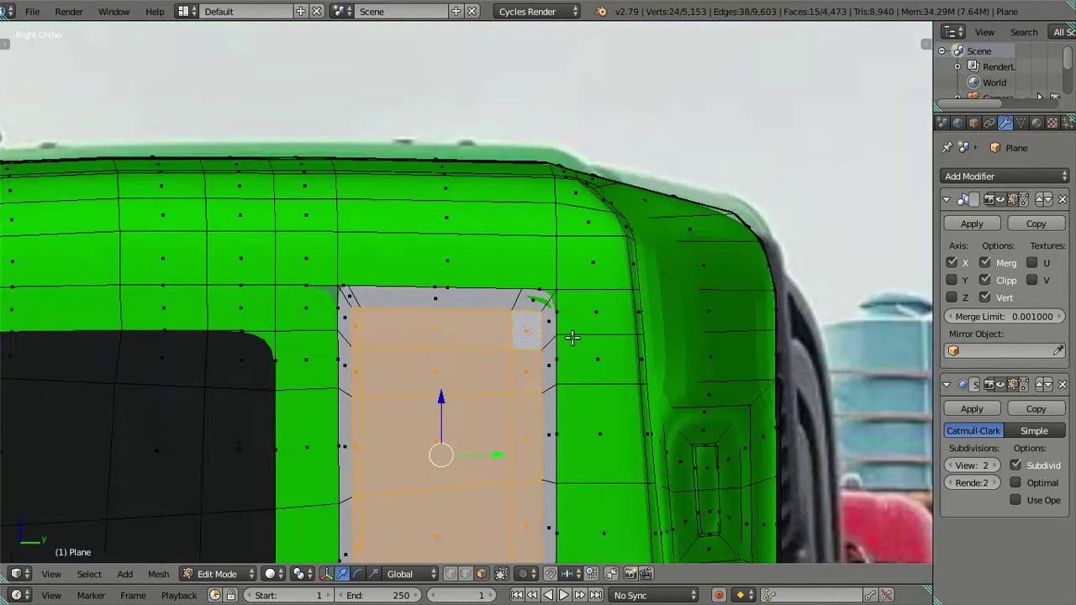
scroll(571, 340, "down", 1)
scroll(568, 311, "down", 1)
middle_click_drag(569, 311, 568, 209, "shift")
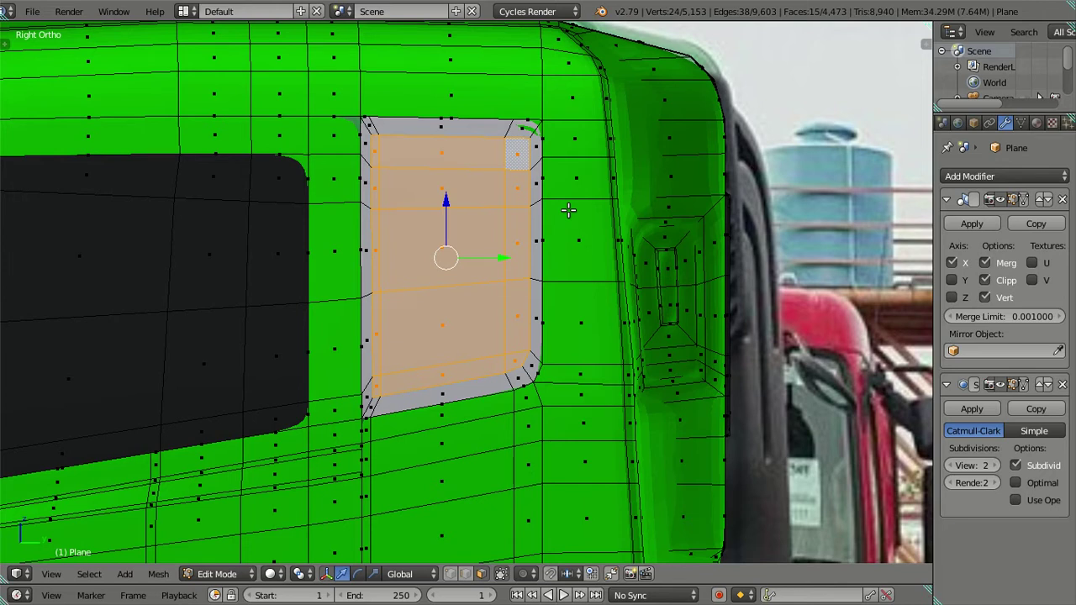
Compare the cab at subdivision level 0 and level 2, finishing in Edit Mode
key("Tab")
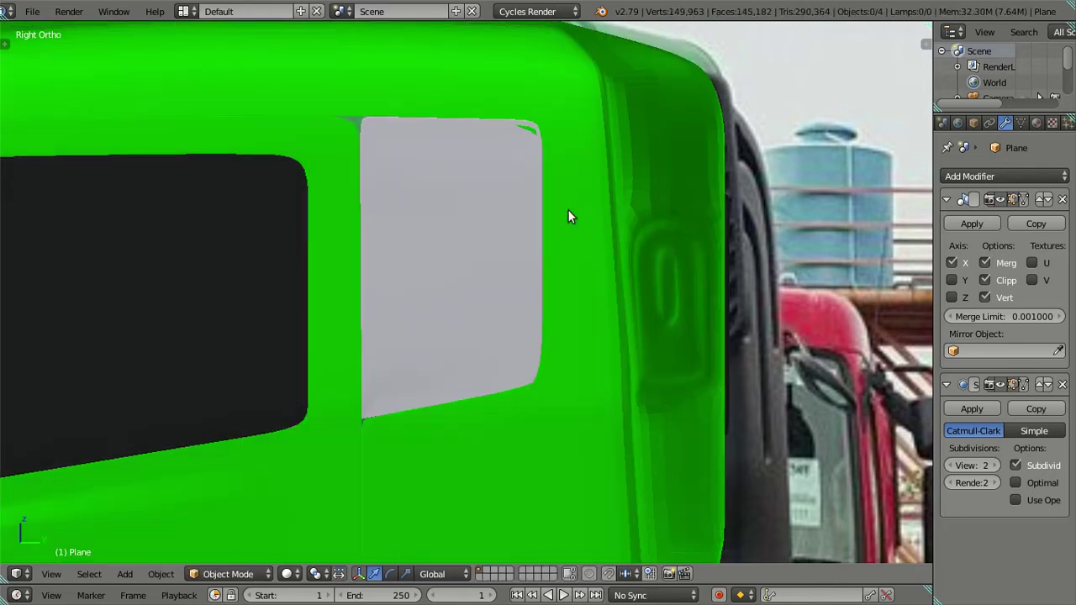
key("ctrl+0")
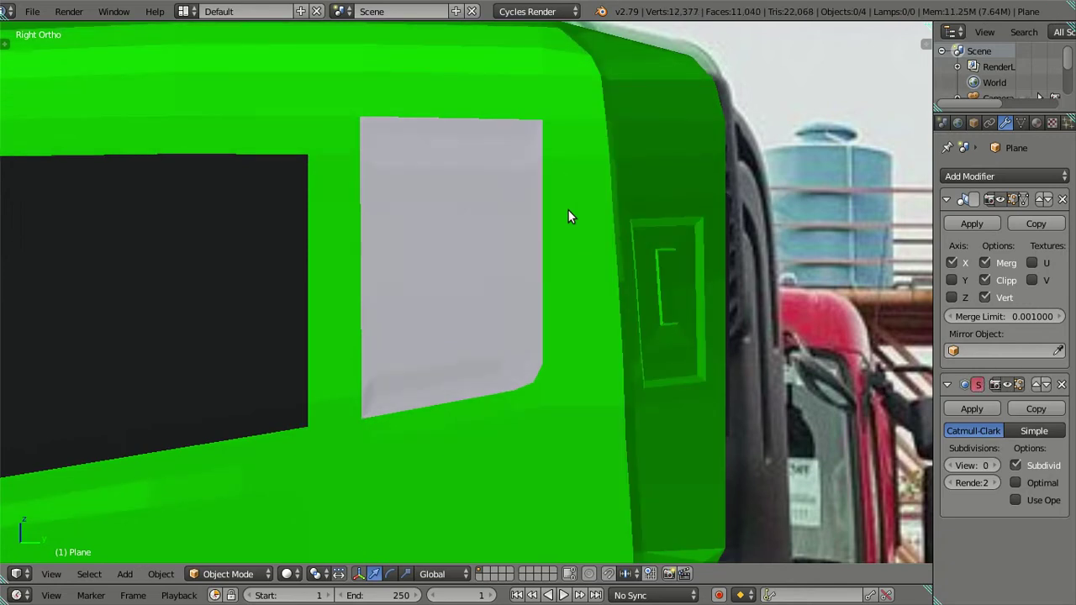
key("Tab")
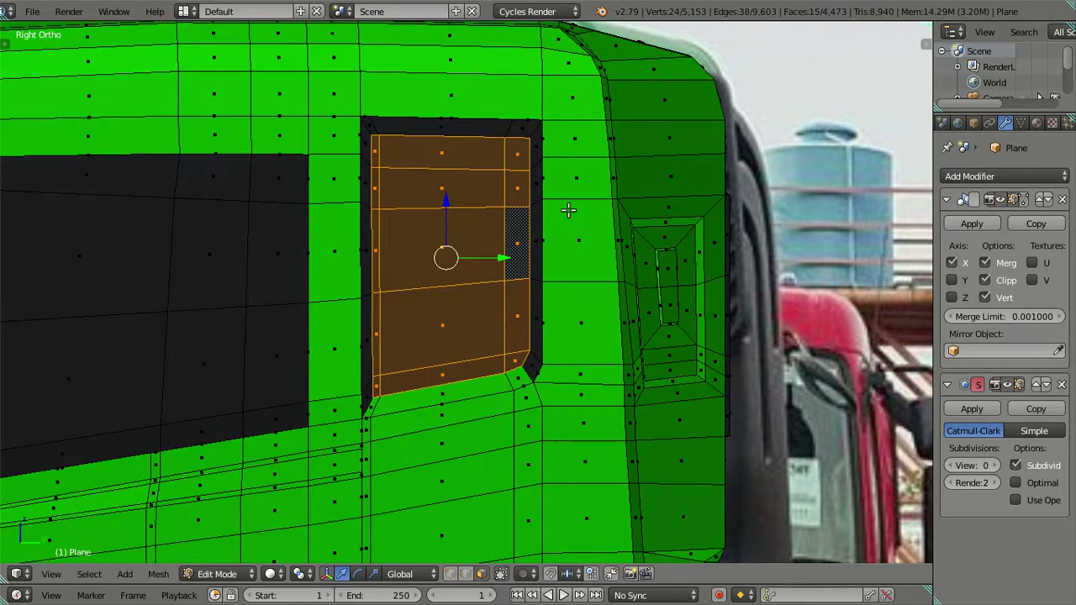
scroll(568, 209, "up", 4)
key("Tab")
scroll(545, 223, "down", 2)
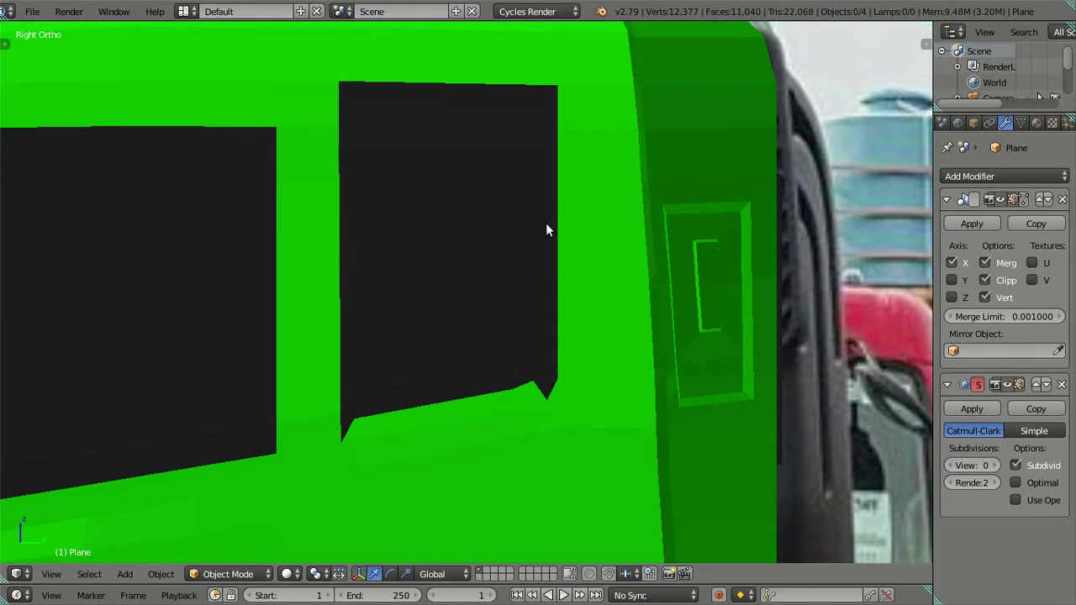
key("ctrl+2")
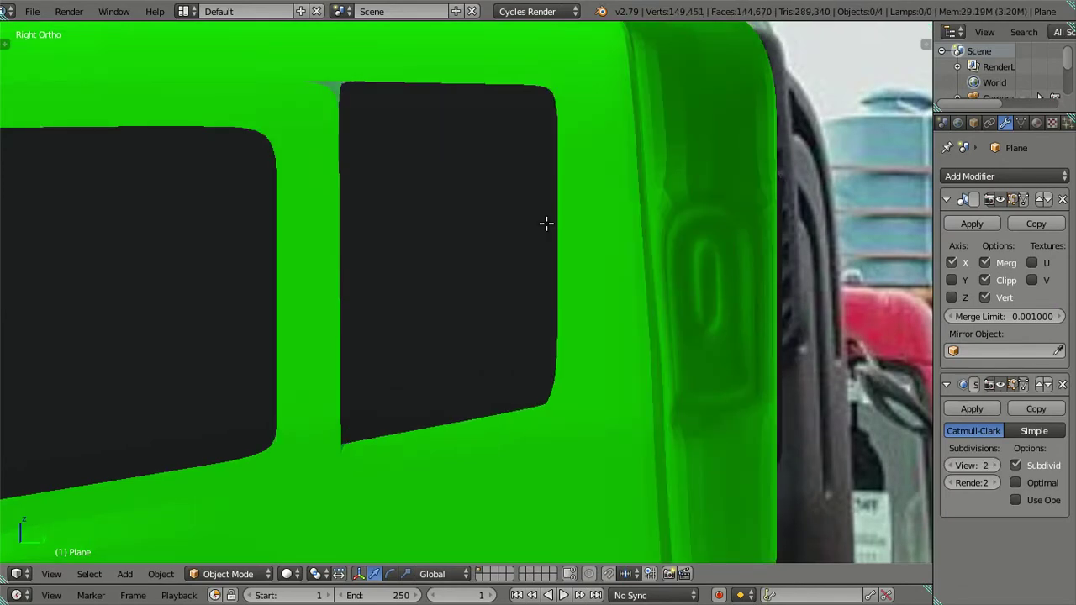
key("Tab")
scroll(546, 220, "up", 3)
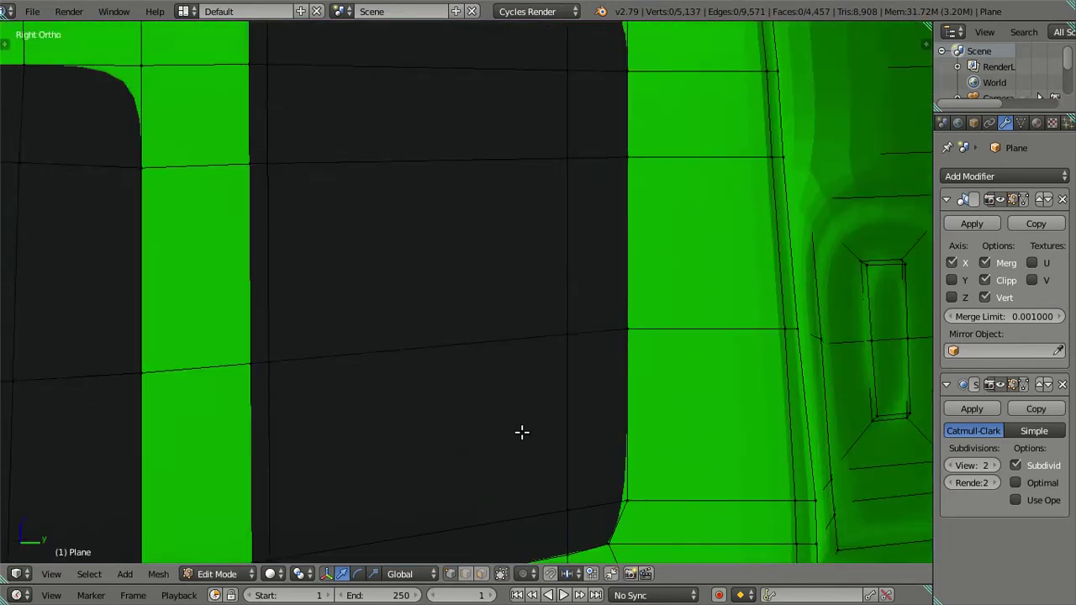
Switch to edge select and add loop cuts across the upper faces
scroll(504, 370, "up", 5, "shift")
key("ctrl+Tab")
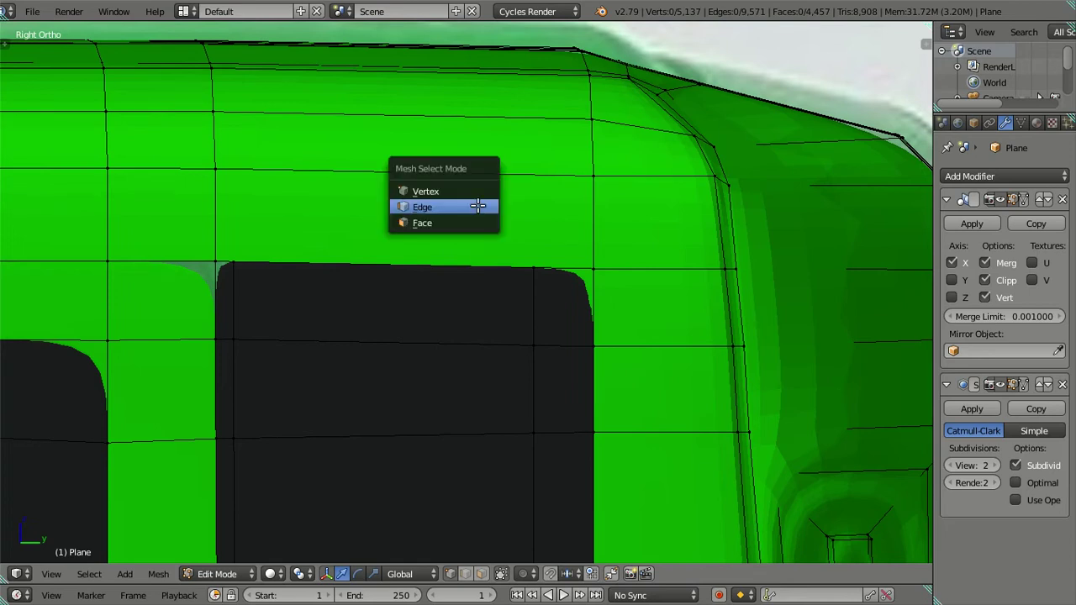
left_click(478, 206)
key("ctrl+r")
scroll(466, 173, "up", 3)
scroll(466, 173, "up", 1)
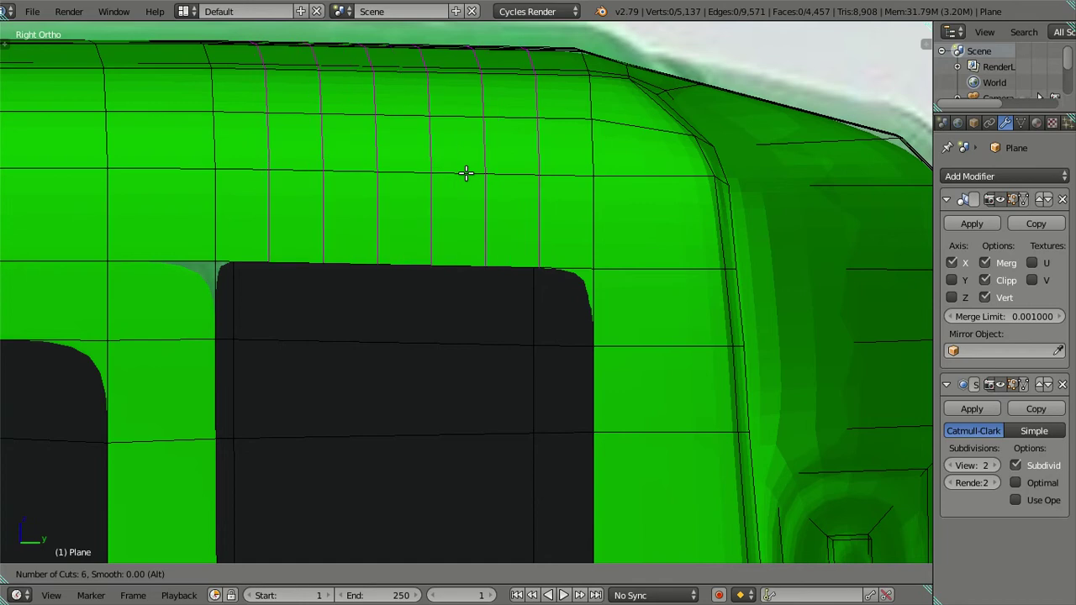
left_click(466, 173)
right_click(466, 173)
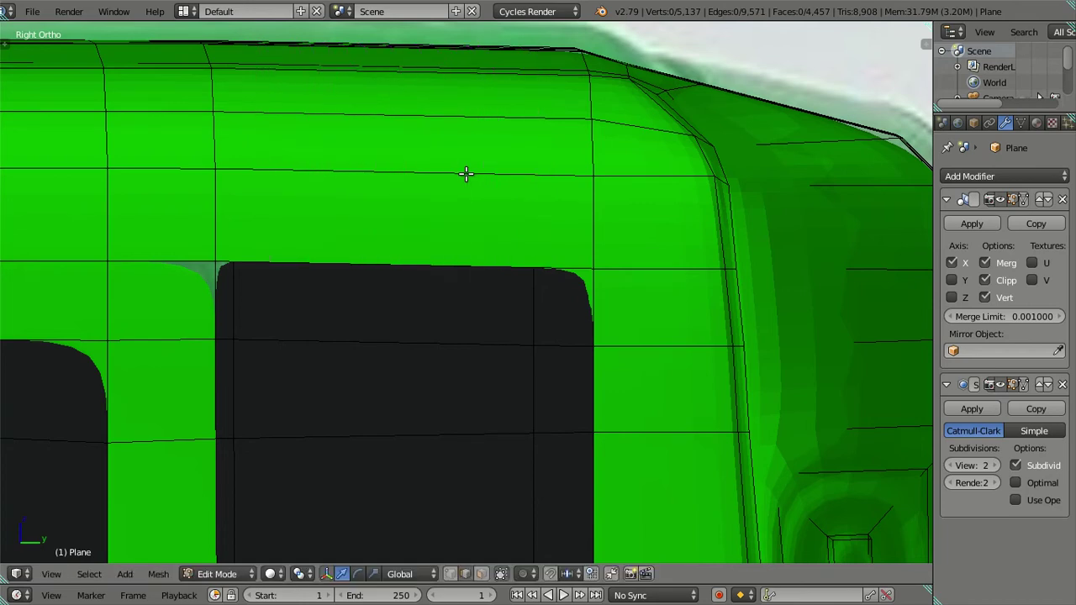
scroll(392, 339, "down", 5)
scroll(424, 345, "down", 1)
scroll(425, 324, "up", 1)
scroll(427, 306, "up", 3)
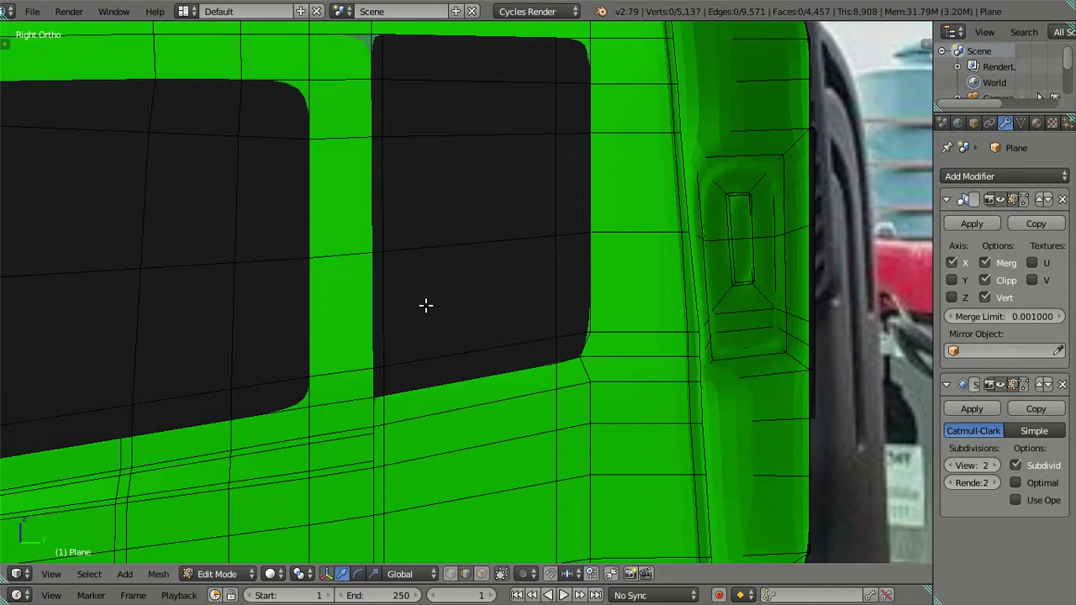
Dissolve the vertical edge loop beside the window and frame the area above it
right_click(388, 331, "alt")
key("x")
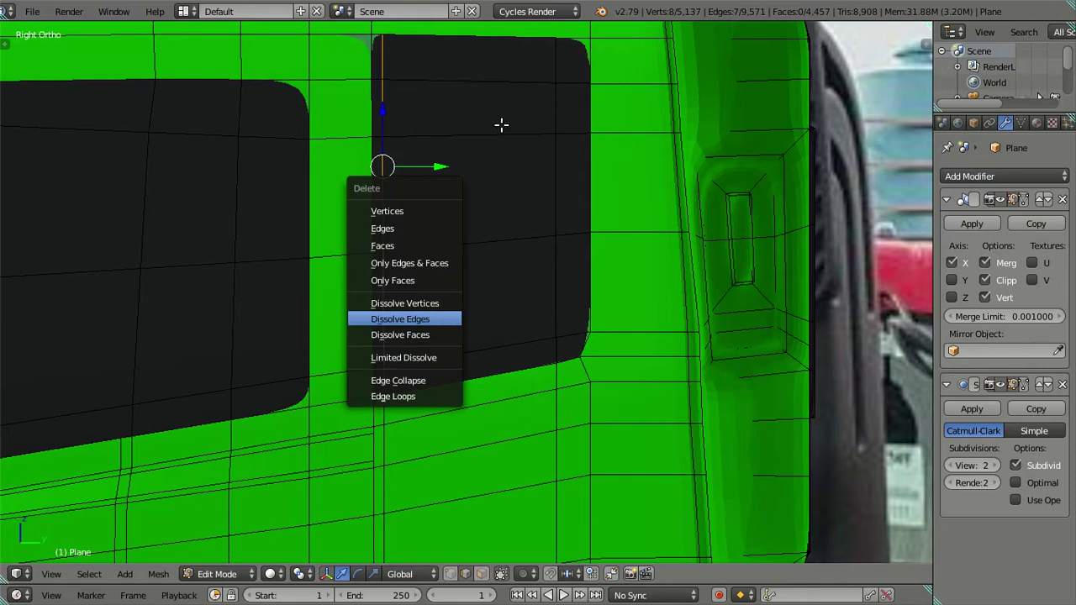
key("Return")
middle_click_drag(514, 115, 487, 300)
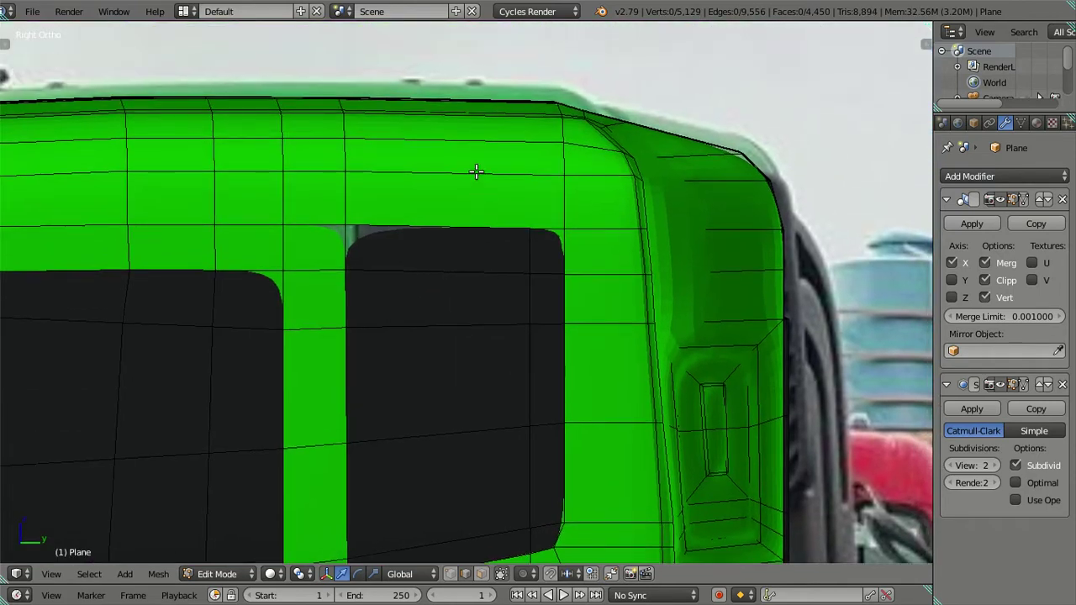
key("ctrl+r")
scroll(476, 148, "up", 4)
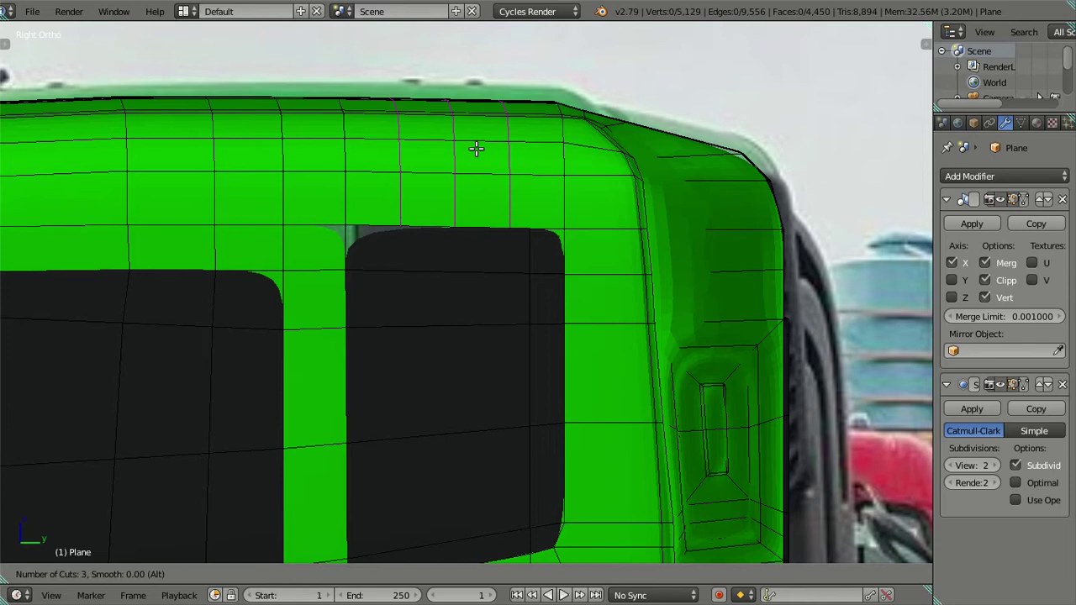
key("Escape")
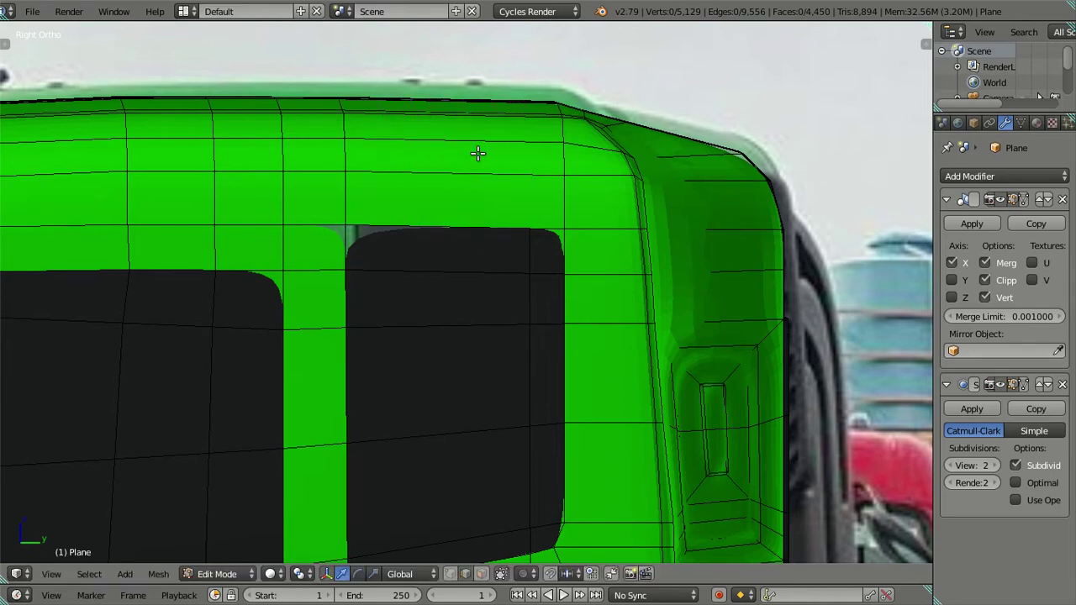
key("KP_3")
middle_click_drag(475, 156, 476, 308, "shift")
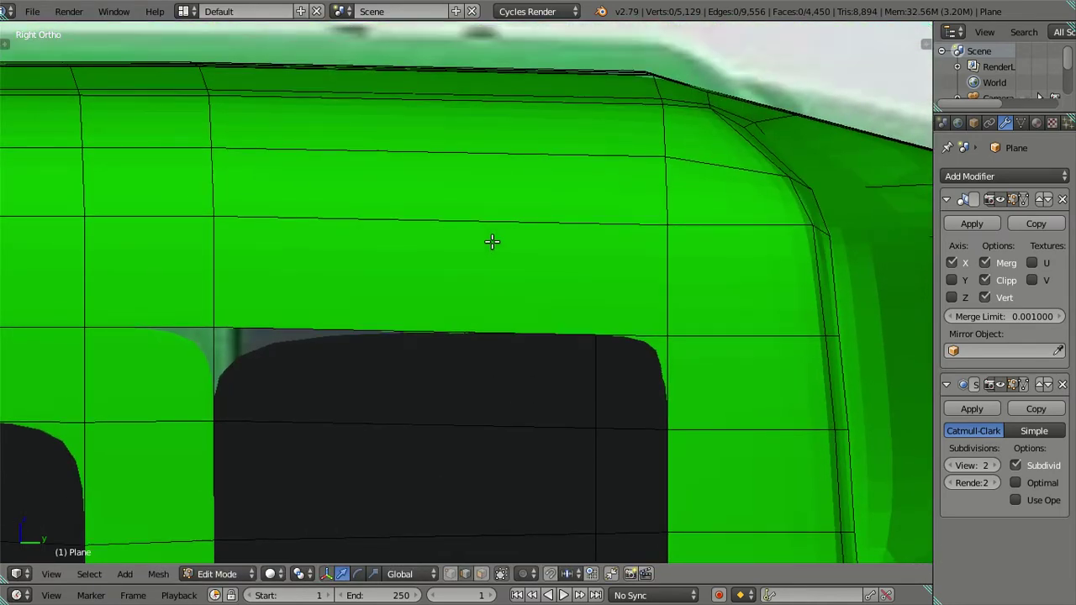
scroll(496, 238, "up", 2)
Add a single supporting loop cut beside the rear window's left edge
key("ctrl+r")
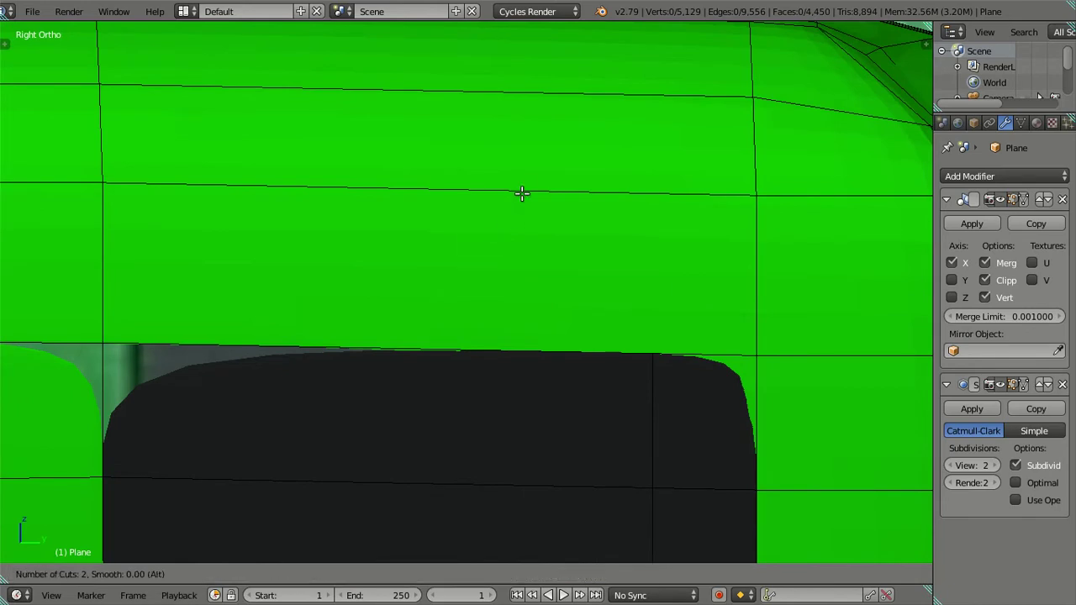
scroll(527, 183, "up", 3)
scroll(527, 183, "up", 2)
scroll(527, 183, "up", 2)
scroll(527, 182, "down", 3)
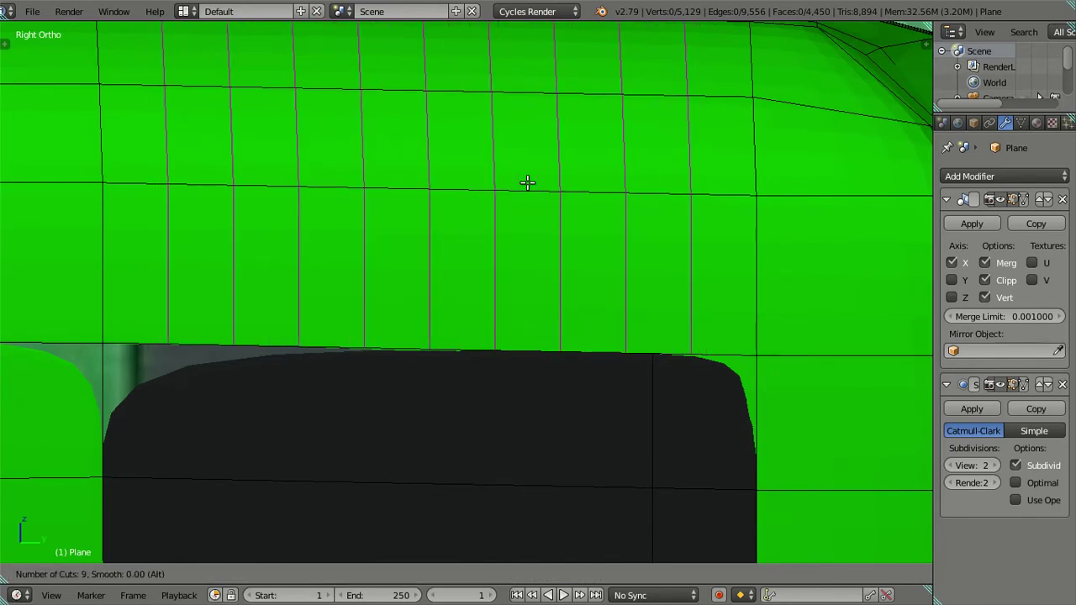
key("Escape")
key("ctrl+r")
left_click(299, 190)
right_click(299, 189)
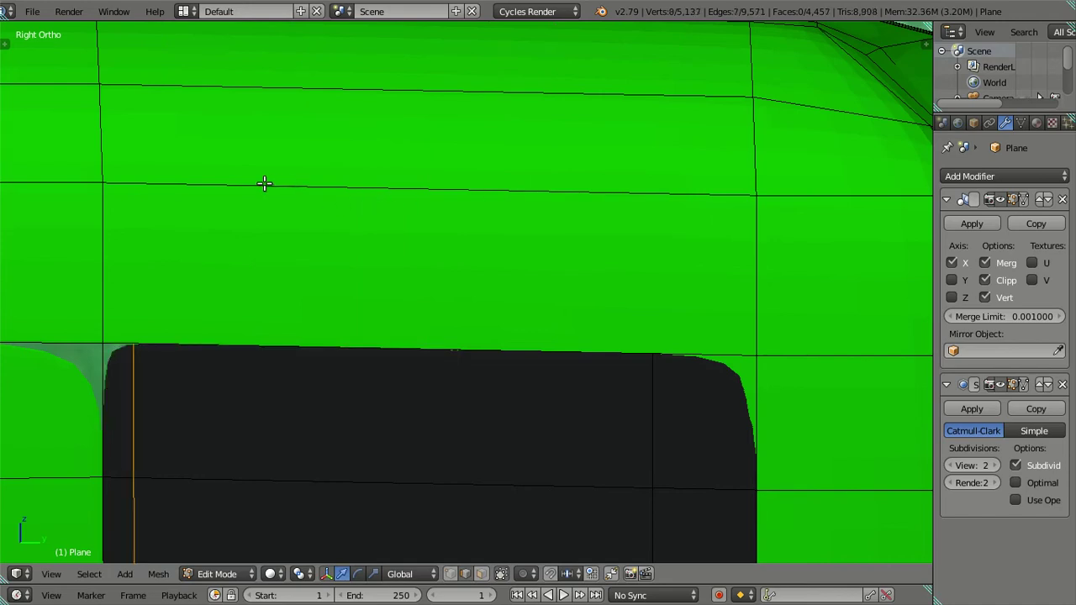
Add twenty trial loop cuts above the window, then dissolve them
key("ctrl+r")
scroll(289, 171, "up", 3)
scroll(288, 170, "up", 2)
scroll(289, 171, "up", 3)
scroll(289, 170, "up", 3)
scroll(288, 171, "up", 2)
scroll(288, 171, "up", 2)
scroll(289, 171, "up", 3)
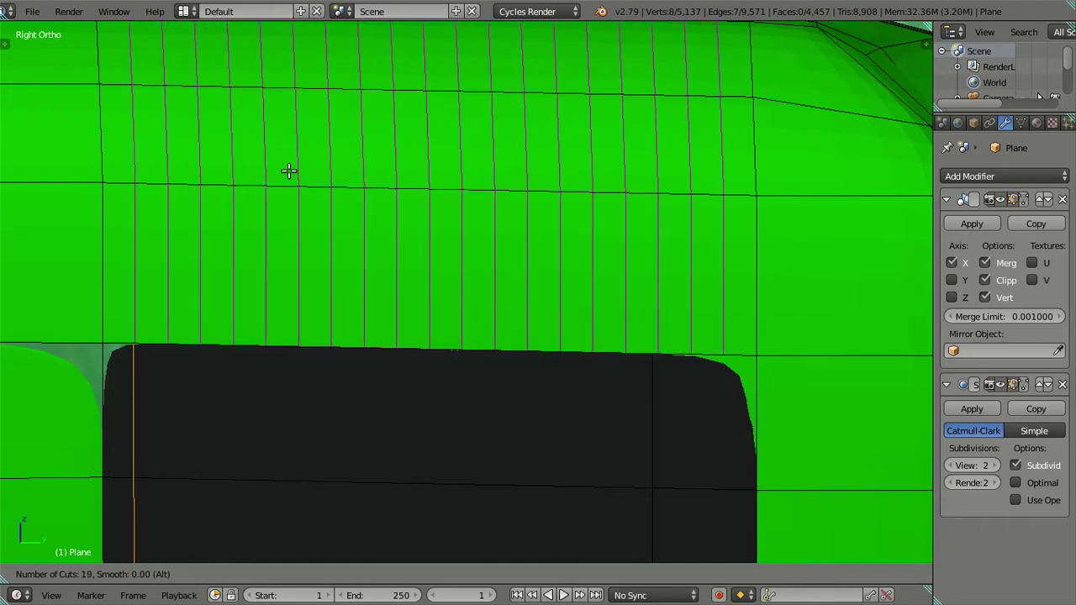
scroll(288, 170, "up", 1)
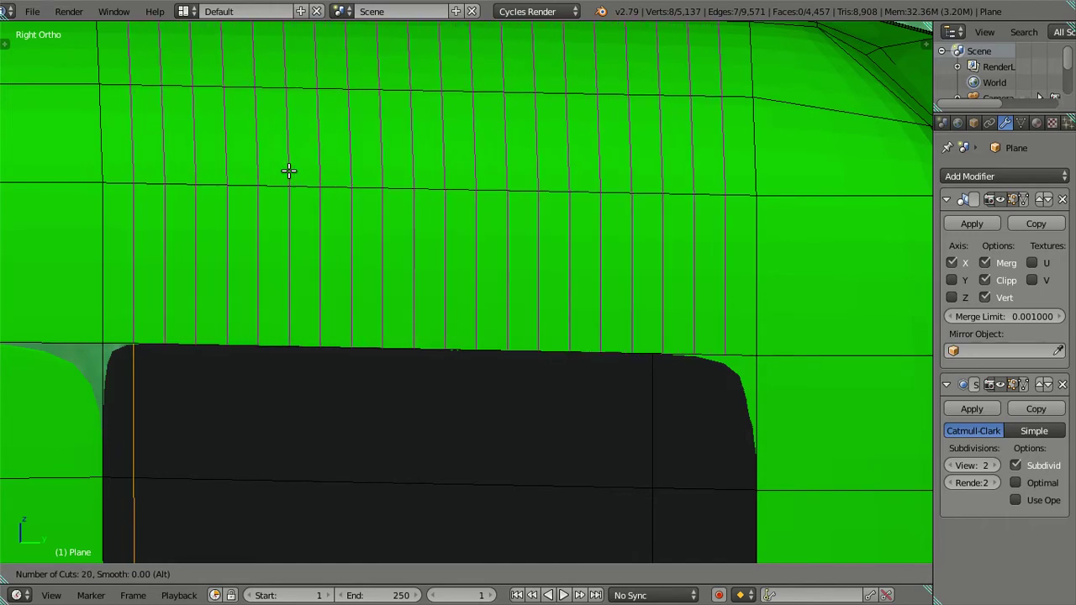
left_click(289, 171)
right_click(289, 171)
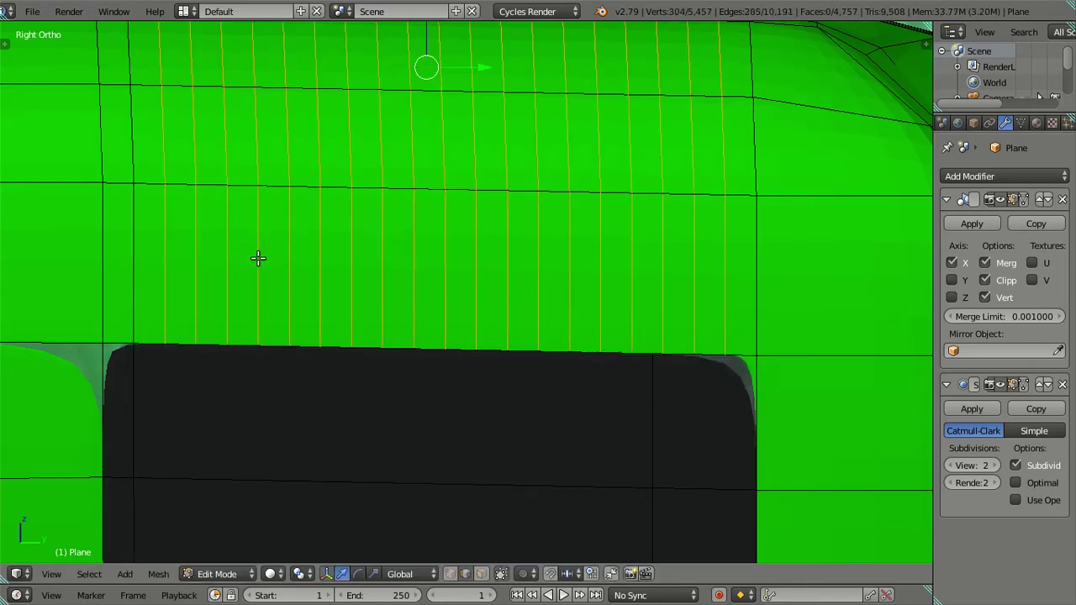
key("x")
left_click(262, 259)
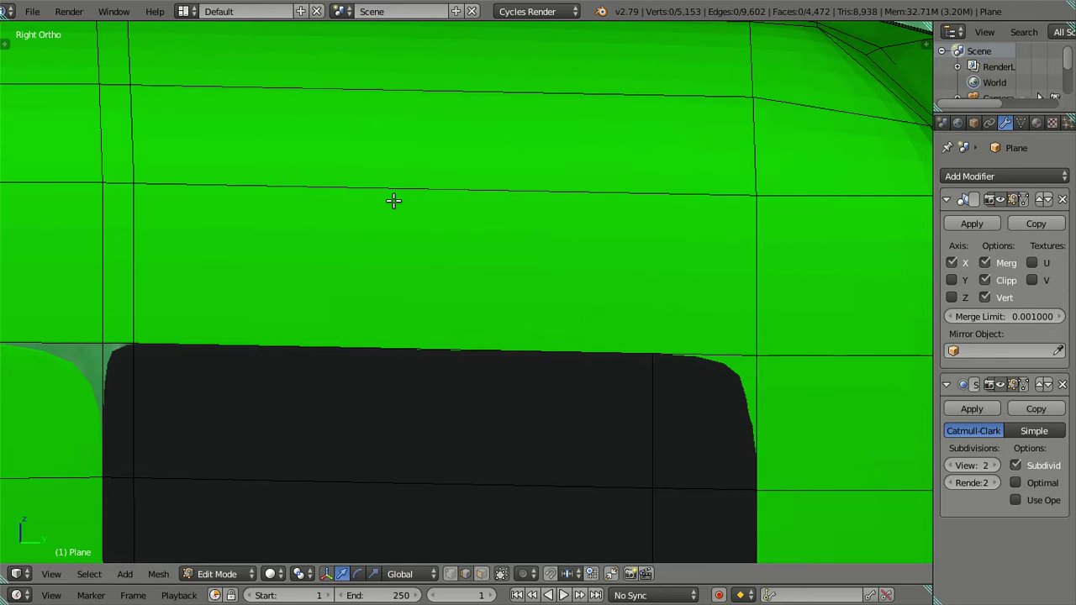
Add five loop cuts above the window, then dissolve them
key("ctrl+r")
scroll(394, 200, "up", 4)
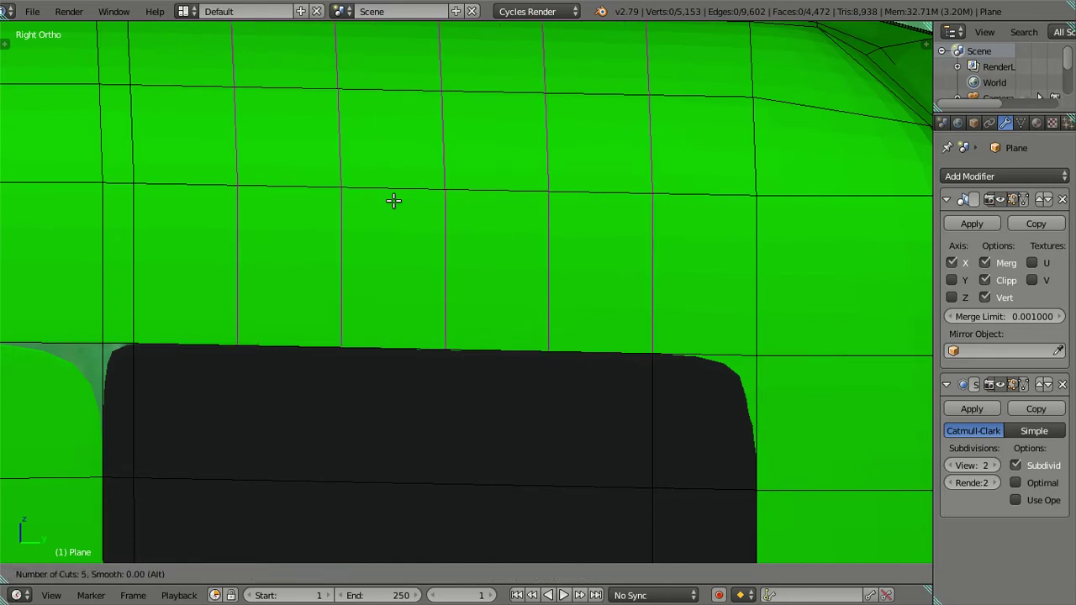
left_click(661, 247)
left_click(684, 252)
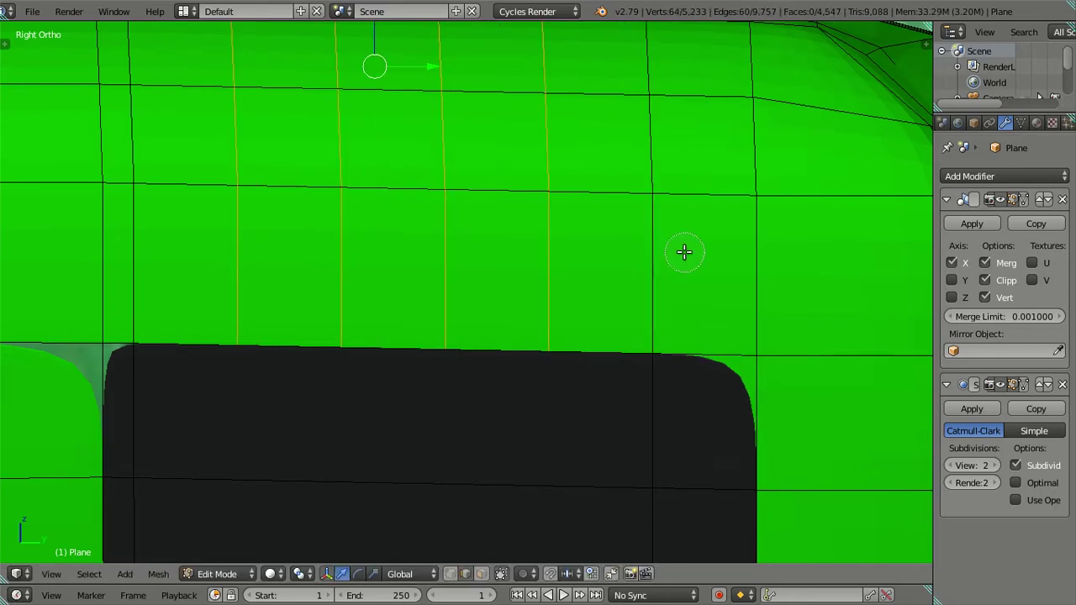
key("x")
key("Return")
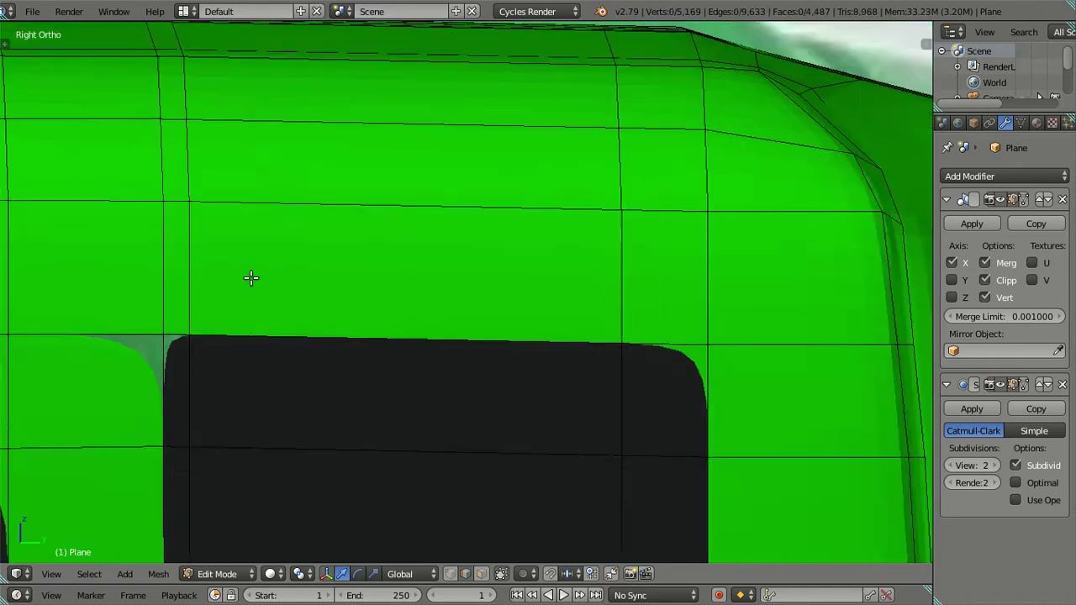
Select the vertical edge loop beside the window and dissolve it
scroll(251, 279, "down", 4)
scroll(312, 278, "up", 2)
right_click(273, 268, "alt")
key("x")
left_click(337, 275)
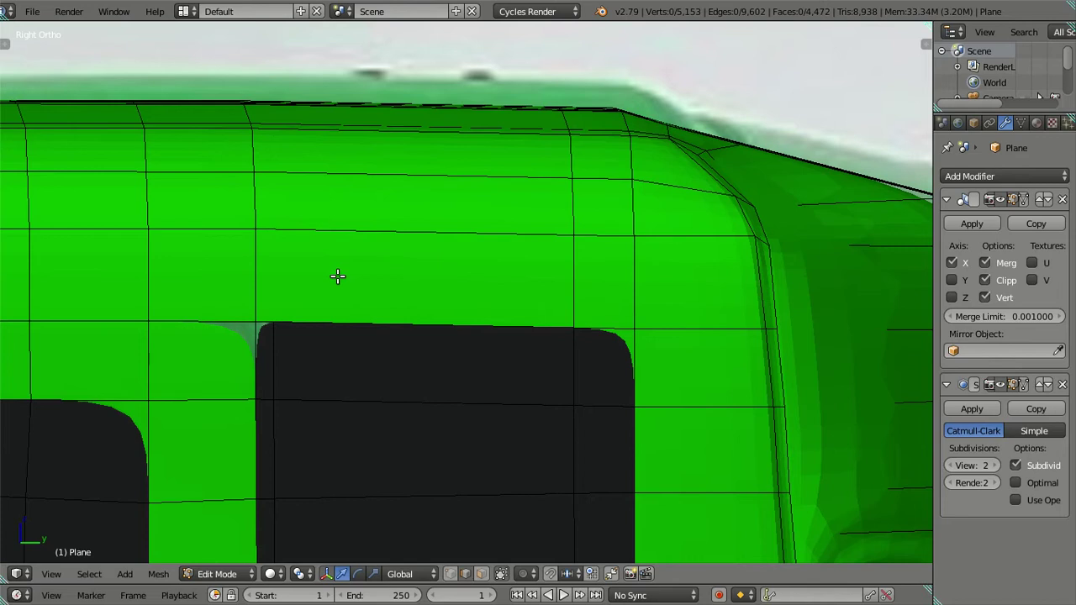
scroll(444, 277, "down", 2)
Check the dense subdivided mesh in wireframe, then return to solid shading
mouse_move(466, 314)
middle_mouse_down("shift")
mouse_move(497, 233)
mouse_move(484, 237)
middle_mouse_up("shift")
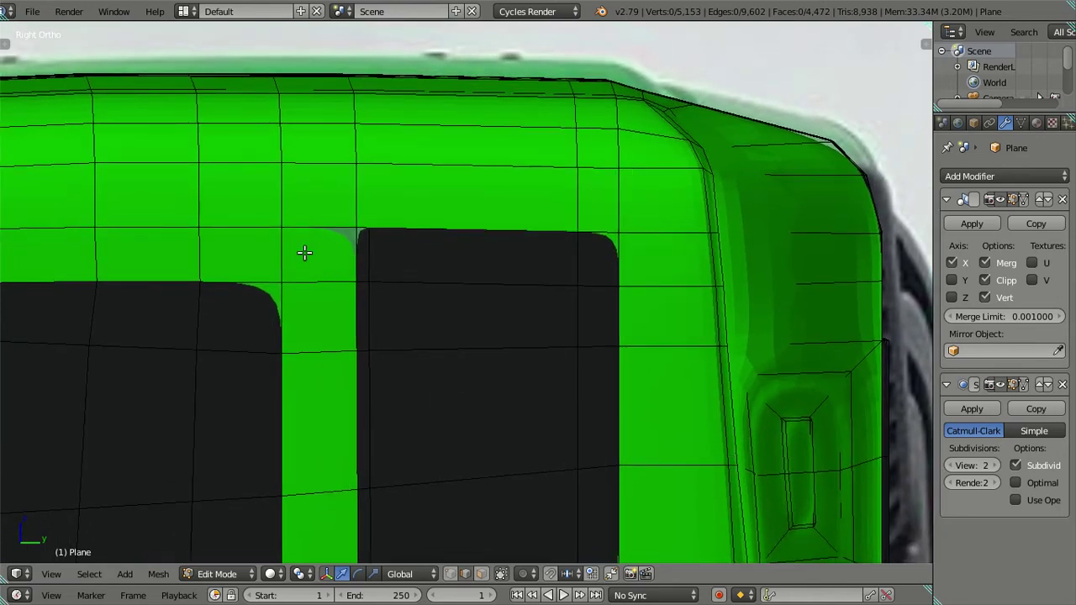
mouse_move(280, 209)
middle_mouse_down("shift")
mouse_move(344, 277)
mouse_move(363, 243)
middle_mouse_up("shift")
scroll(362, 243, "up", 2)
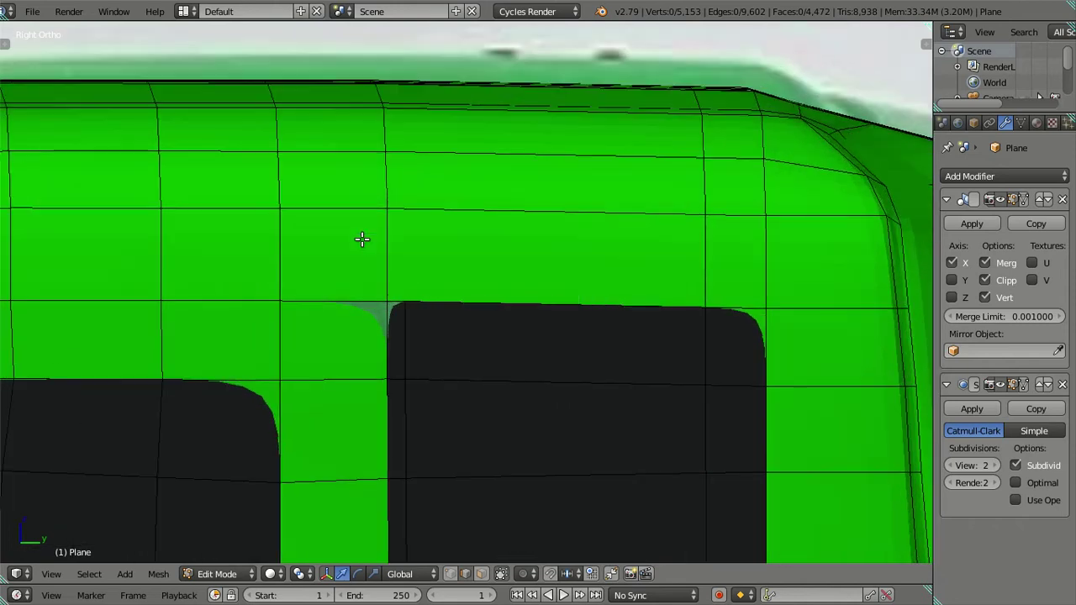
key("z")
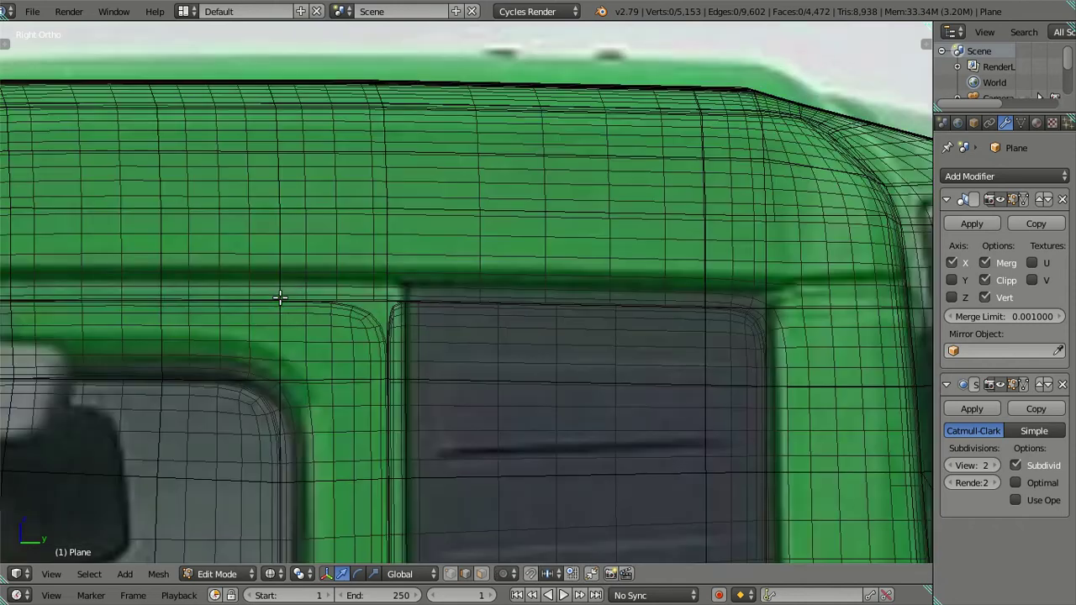
key("z")
scroll(476, 266, "down", 3)
scroll(497, 324, "down", 3)
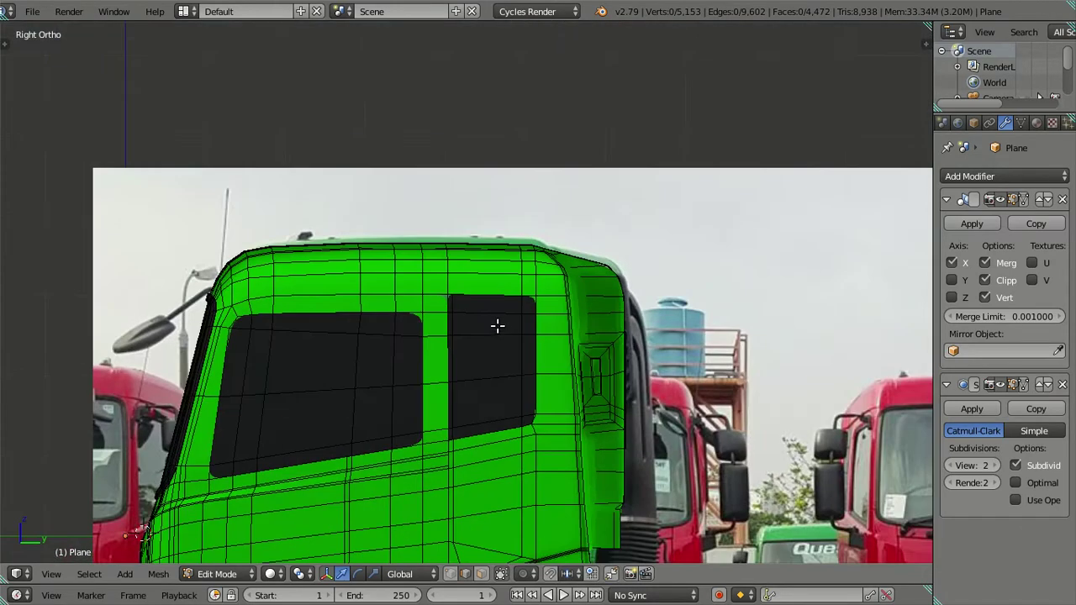
middle_click_drag(497, 325, 513, 219, "shift")
scroll(513, 218, "up", 2)
scroll(497, 232, "up", 2)
scroll(497, 245, "down", 4)
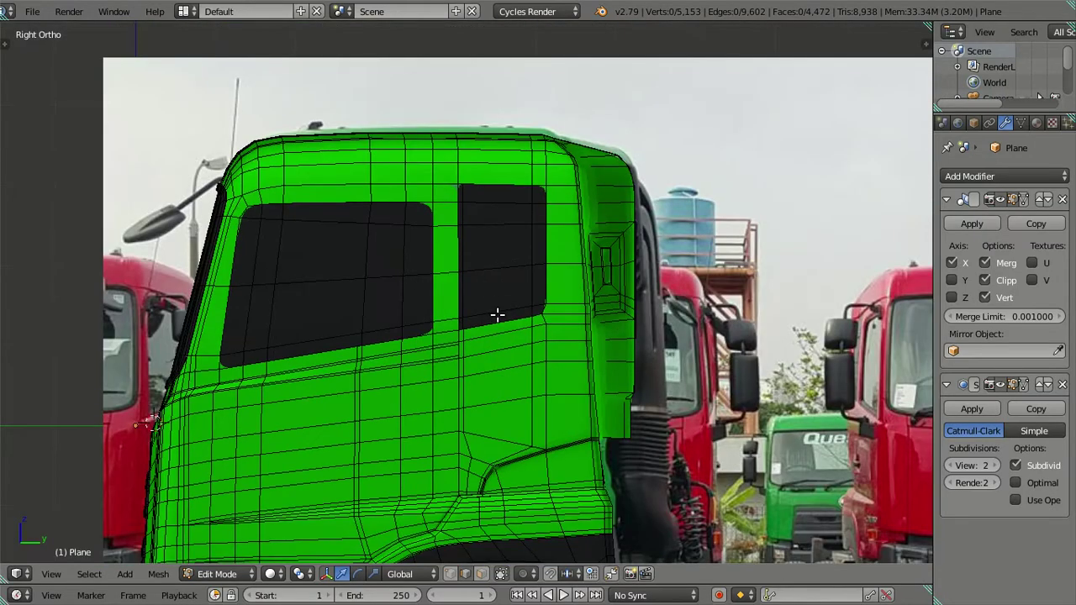
scroll(499, 269, "down", 3, "shift")
Exit Edit Mode and orbit to inspect the smoothed cab door and window corners
key("Tab")
mouse_move(555, 356)
middle_mouse_down()
mouse_move(516, 314)
mouse_move(473, 377)
mouse_move(483, 409)
mouse_move(544, 389)
mouse_move(564, 360)
middle_mouse_up()
scroll(486, 377, "up", 3)
mouse_move(485, 373)
middle_mouse_down()
mouse_move(493, 396)
mouse_move(442, 389)
mouse_move(497, 298)
mouse_move(509, 298)
middle_mouse_up()
scroll(492, 303, "up", 3)
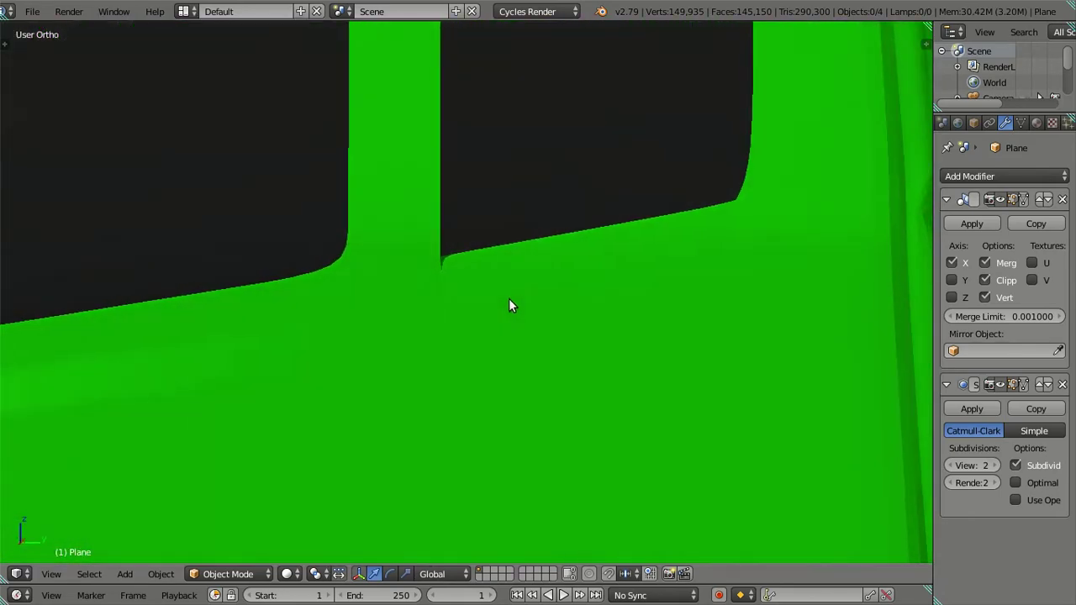
Re-enter Edit Mode on the cab and frame the door pillar in right side view
key("KP_3")
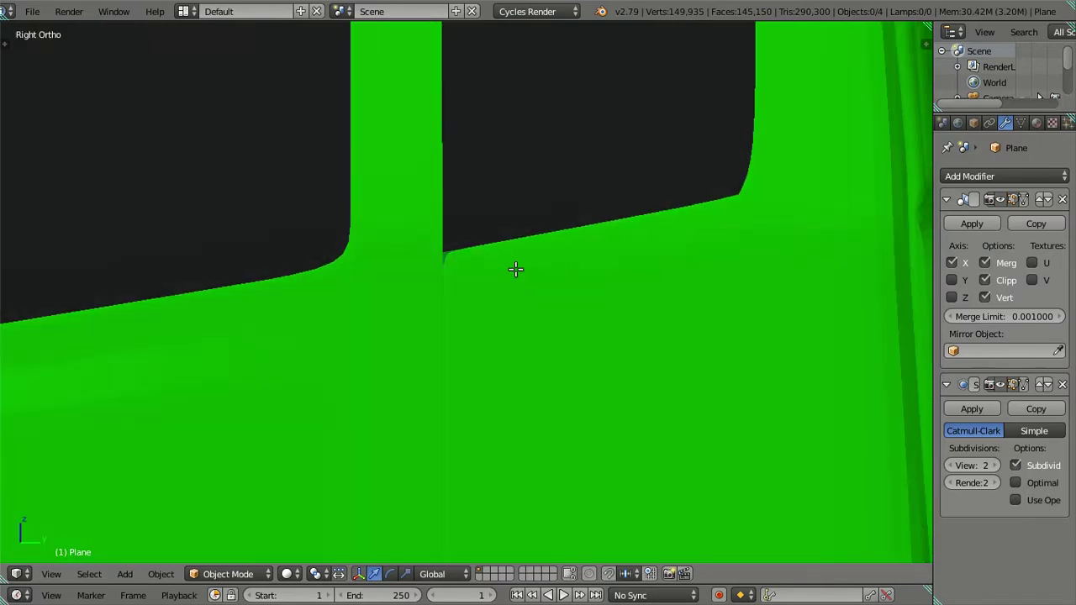
key("Tab")
scroll(514, 270, "up", 1)
scroll(504, 262, "up", 2)
middle_click_drag(495, 252, 449, 314, "shift")
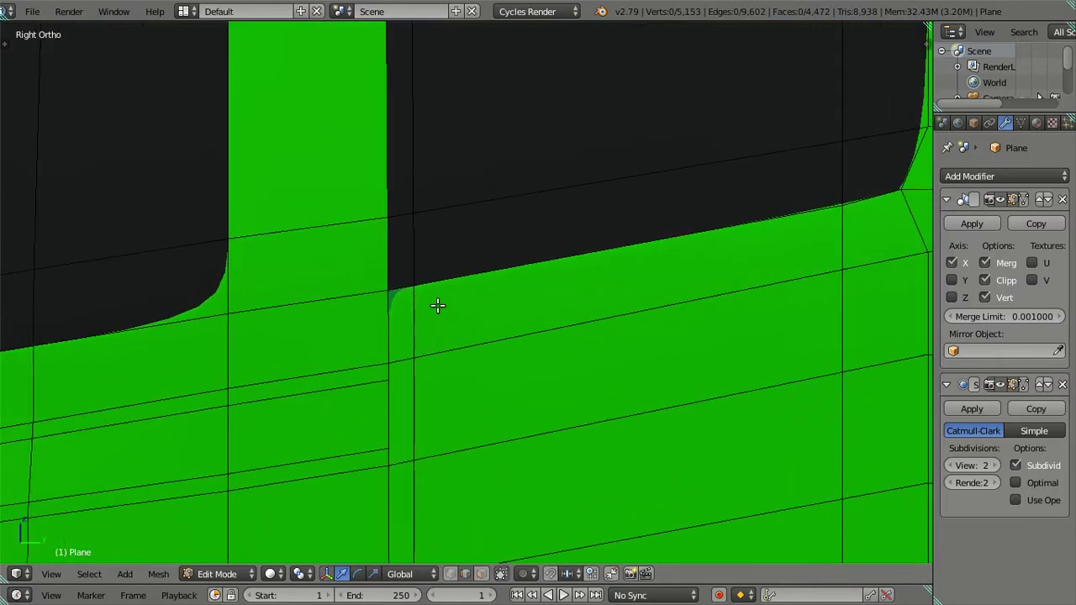
scroll(437, 305, "down", 3)
scroll(437, 305, "up", 1)
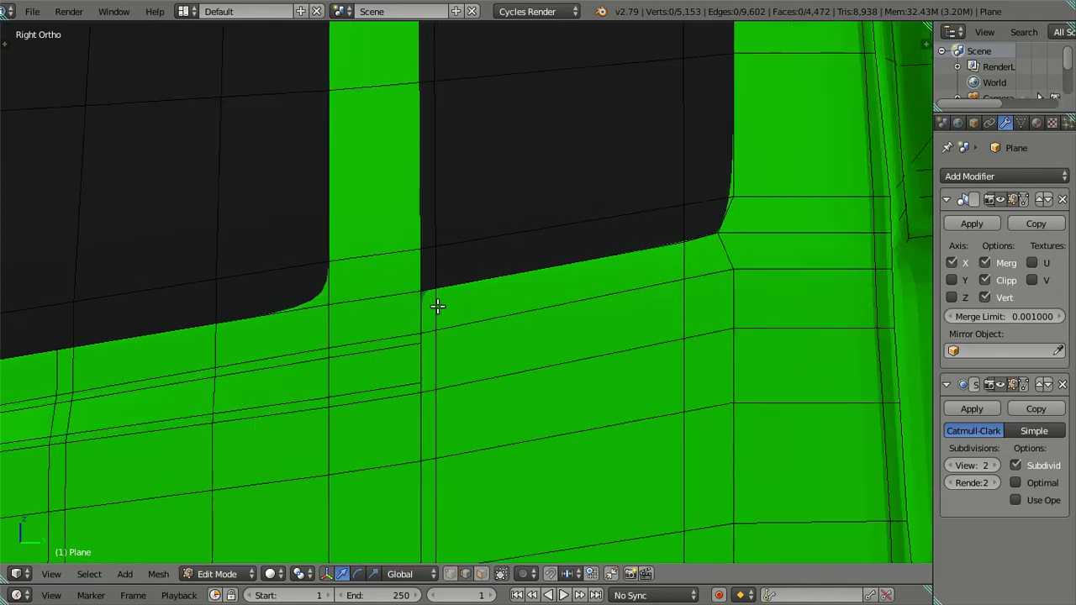
scroll(437, 305, "up", 1)
scroll(437, 307, "down", 1)
scroll(438, 307, "down", 1)
scroll(436, 306, "up", 2)
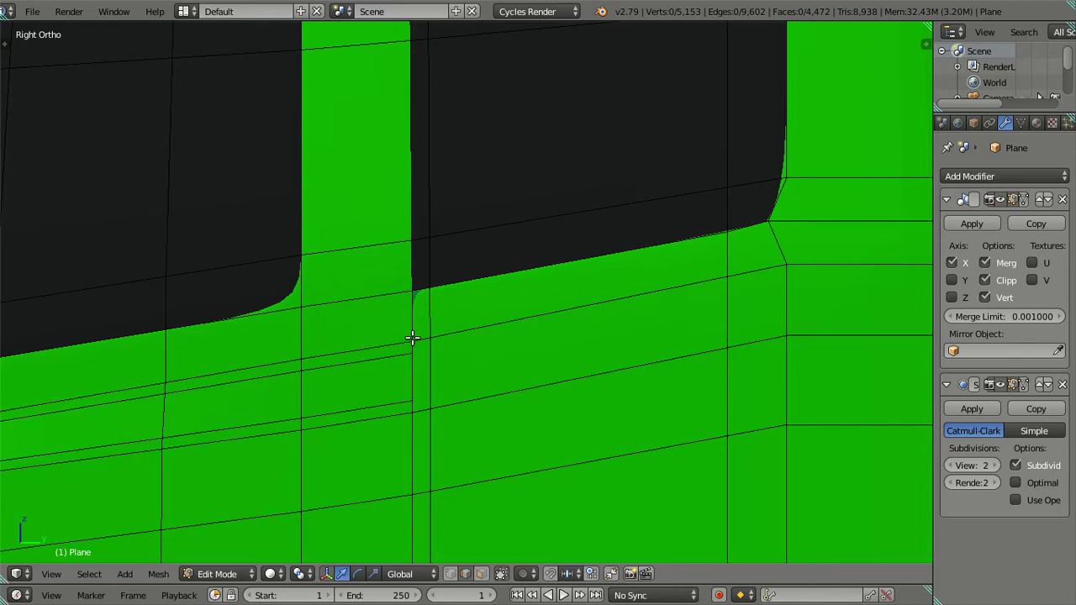
Orbit the cab at an angle to inspect it, then return to the zoomed right side view
scroll(412, 338, "up", 1)
scroll(452, 331, "up", 1)
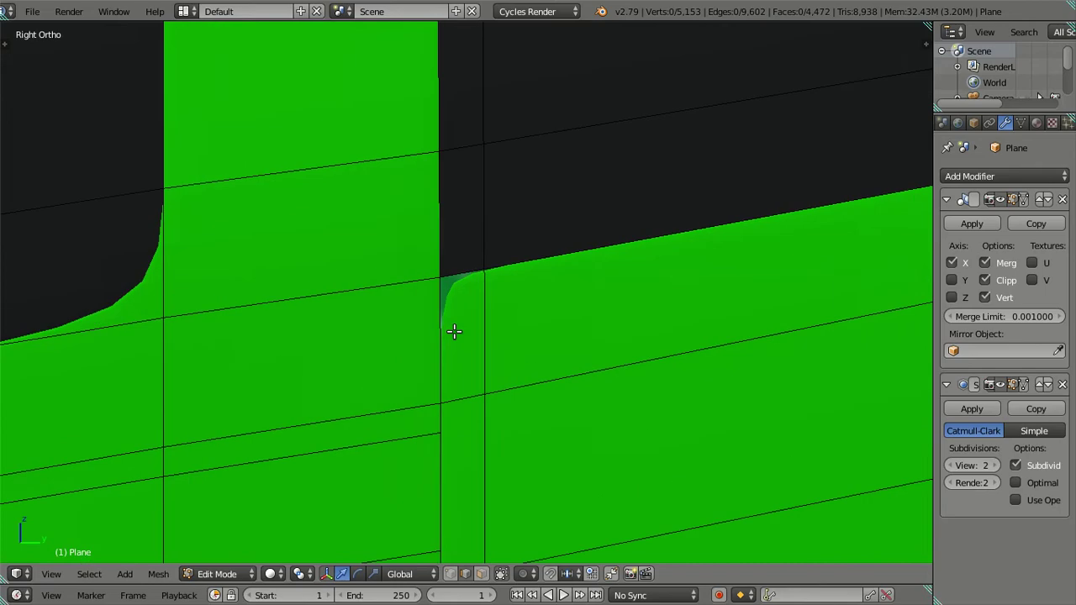
scroll(454, 332, "down", 1)
scroll(454, 332, "down", 2)
scroll(454, 331, "down", 2)
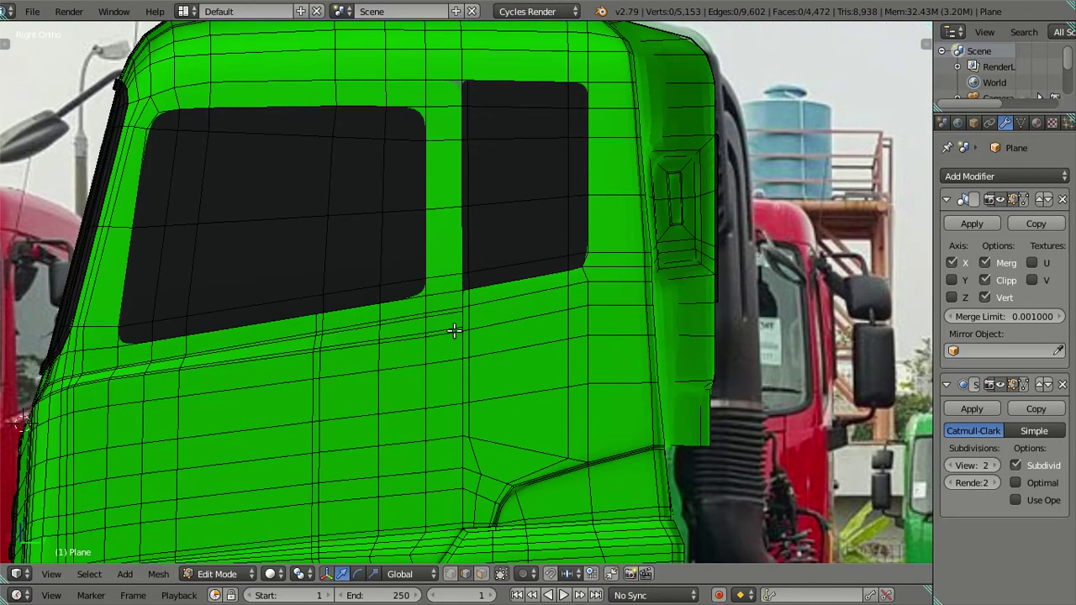
scroll(467, 342, "down", 2)
middle_click_drag(504, 339, 497, 329)
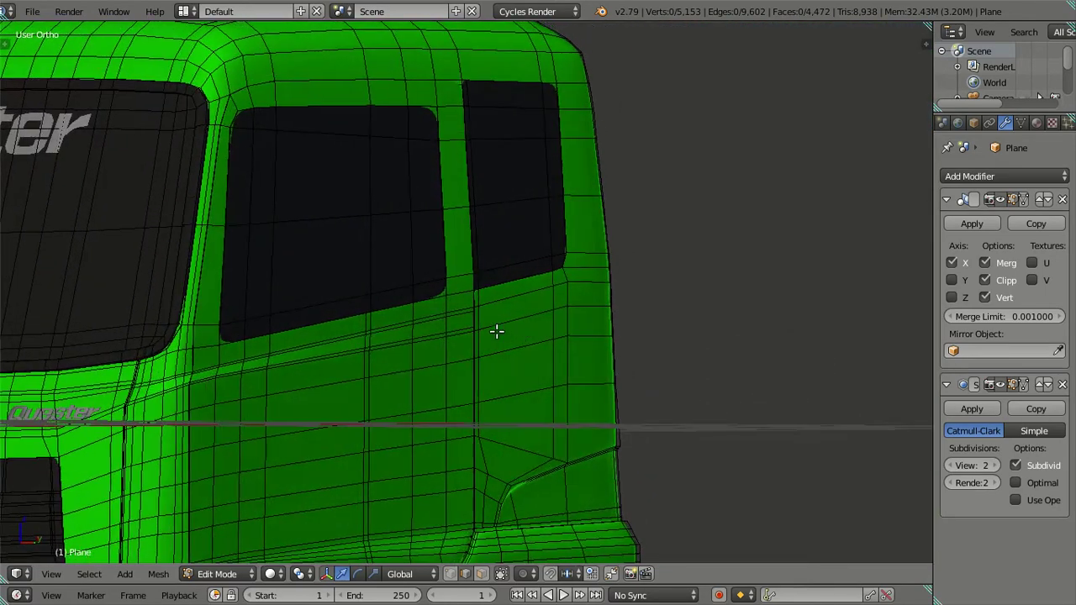
scroll(497, 329, "up", 2)
scroll(450, 329, "up", 1)
scroll(452, 317, "up", 2)
key("KP_3")
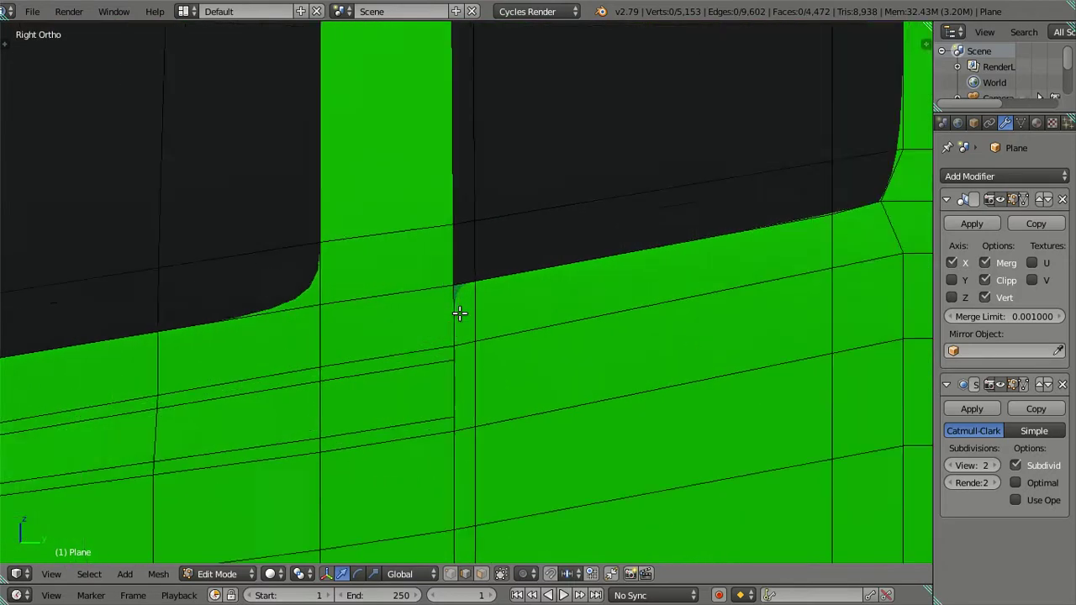
scroll(454, 313, "up", 2)
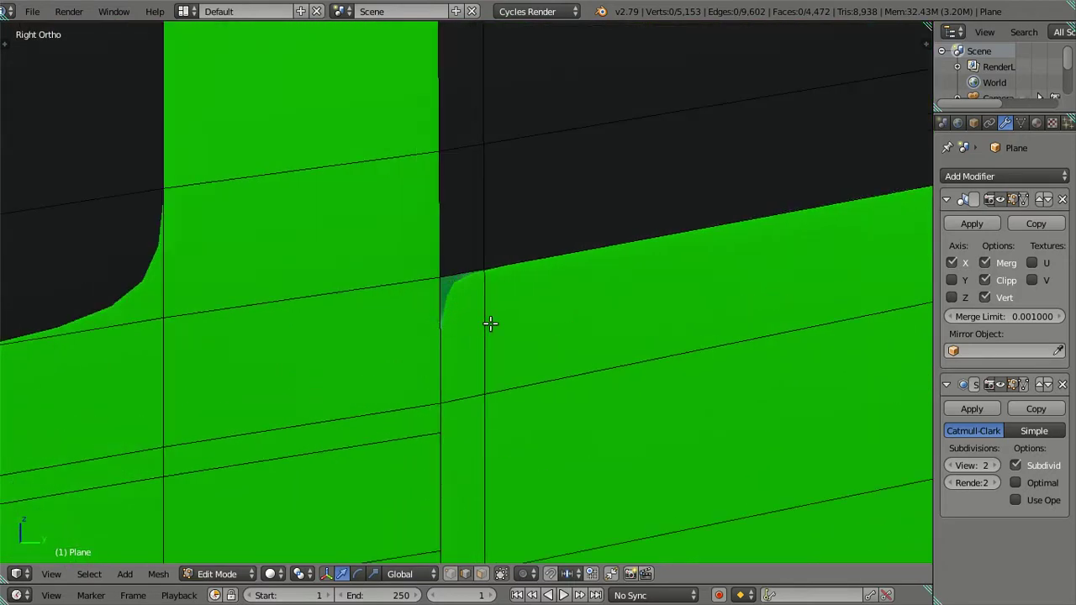
Try a five-cut loop cut below the rear side window, inspect it, then undo it
key("ctrl+r")
scroll(491, 323, "up", 3)
scroll(491, 322, "up", 1)
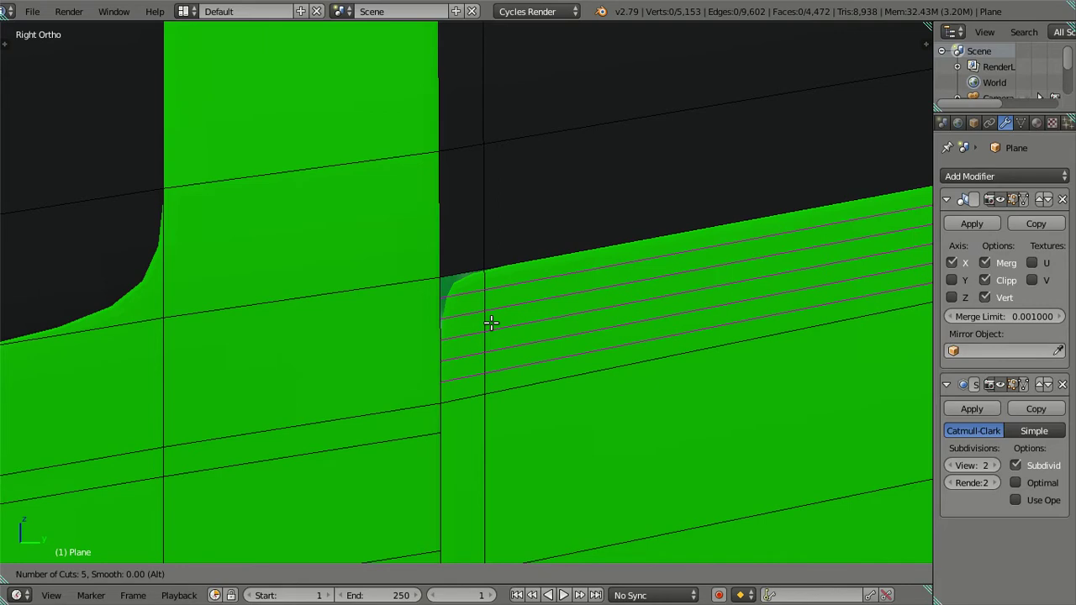
left_click(491, 323)
right_click(491, 323)
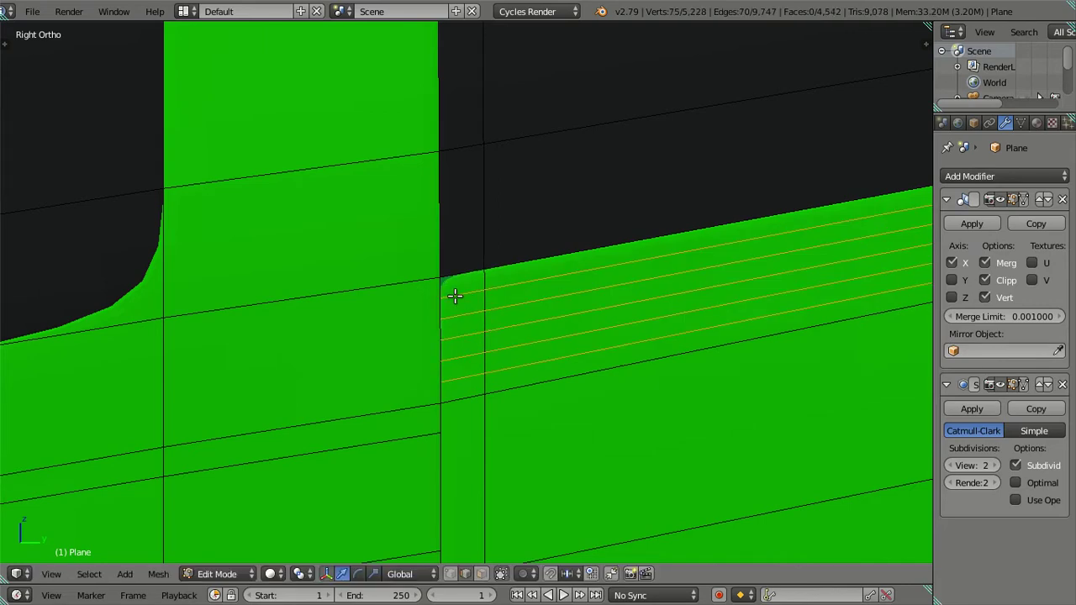
scroll(533, 324, "down", 1)
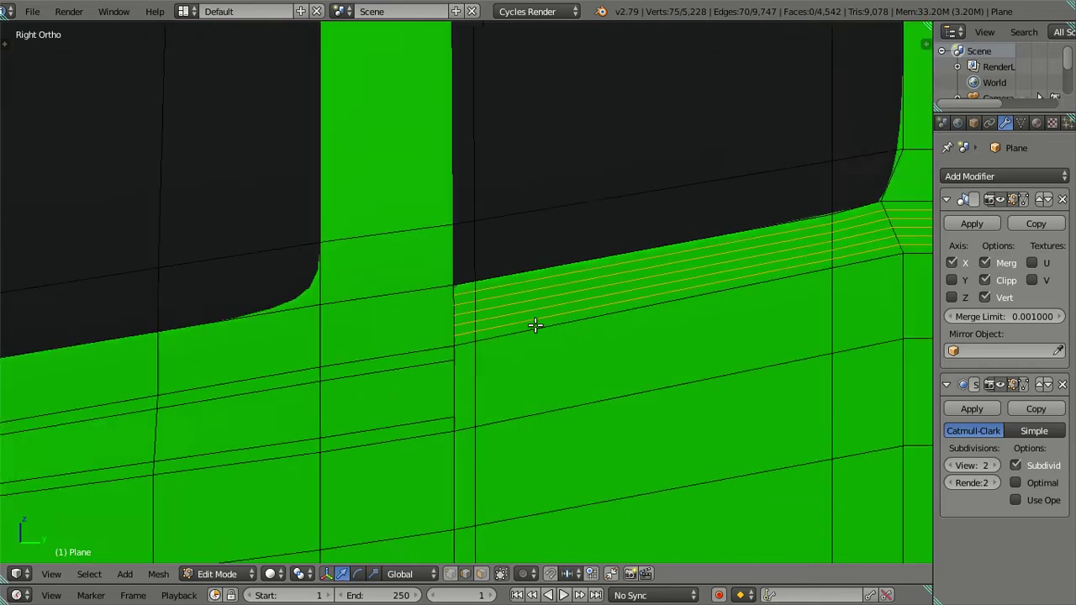
scroll(641, 294, "down", 2)
mouse_move(687, 300)
middle_mouse_down()
mouse_move(627, 298)
mouse_move(646, 307)
mouse_move(697, 298)
mouse_move(668, 307)
middle_mouse_up()
key("ctrl+z")
key("KP_3")
Set the Subdivision modifier's viewport level to 0 and preview the cab in rendered view
scroll(446, 300, "up", 3)
scroll(447, 300, "up", 3)
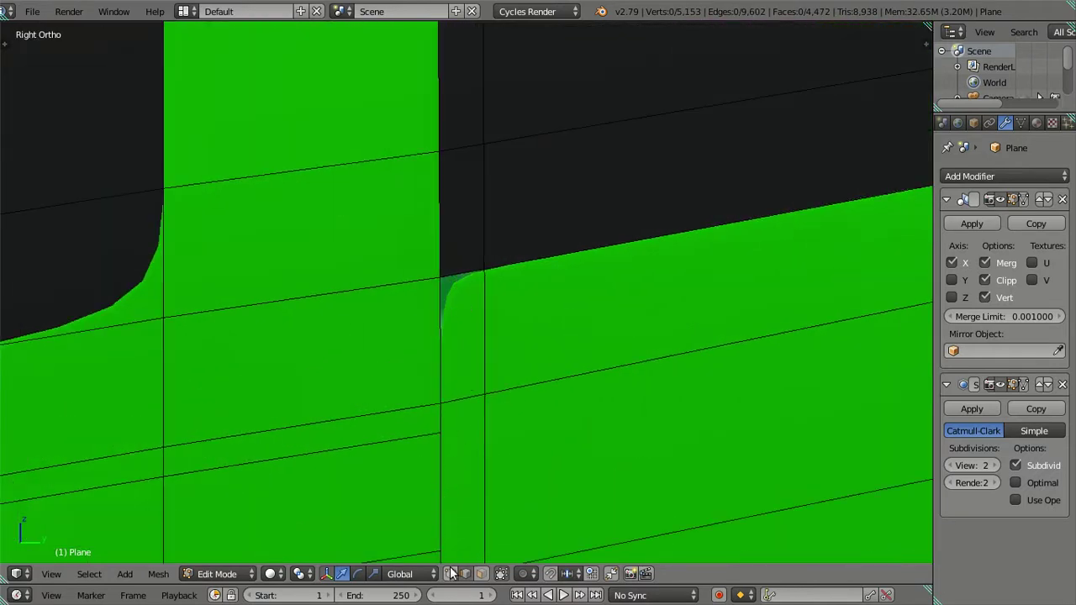
scroll(508, 439, "up", 3)
left_click(951, 466)
left_click(951, 466)
key("shift+z")
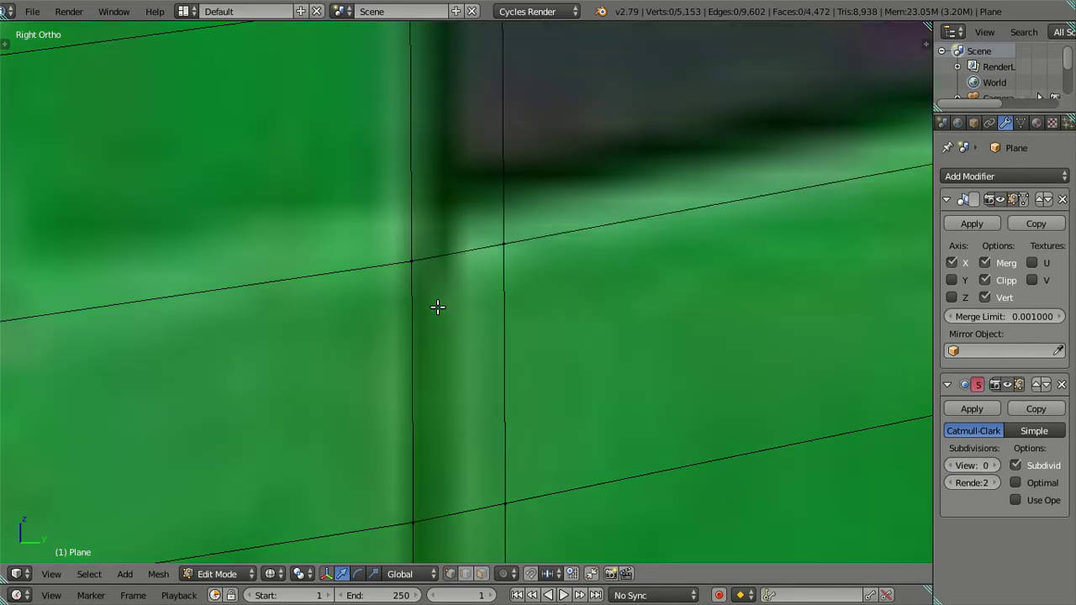
Begin a new loop cut below the rear window, set to 2 cuts
key("ctrl+r")
scroll(521, 335, "up", 2)
scroll(520, 335, "up", 2)
scroll(520, 335, "down", 1)
scroll(521, 335, "down", 2)
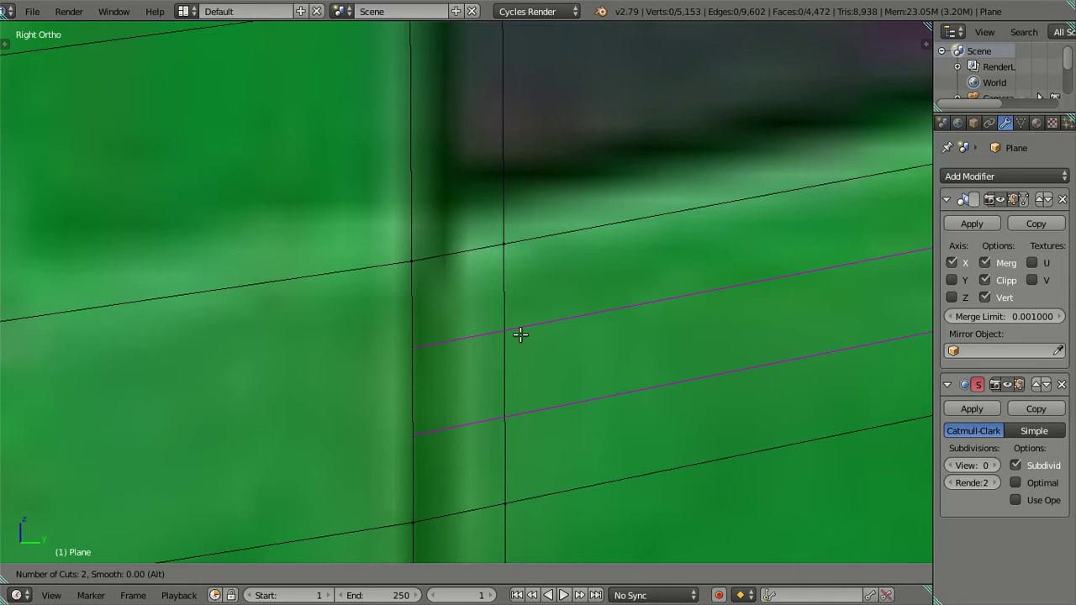
Keep the two trial loop cuts and raise the subdivision preview to level 2
left_click(520, 334)
right_click(521, 335)
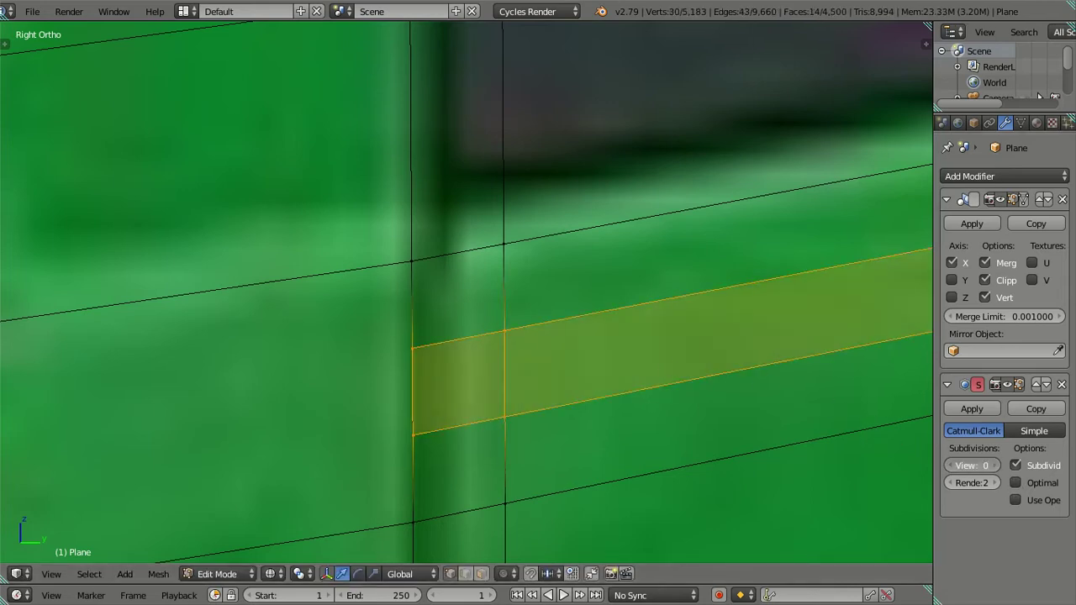
key("ctrl+2")
key("shift+z")
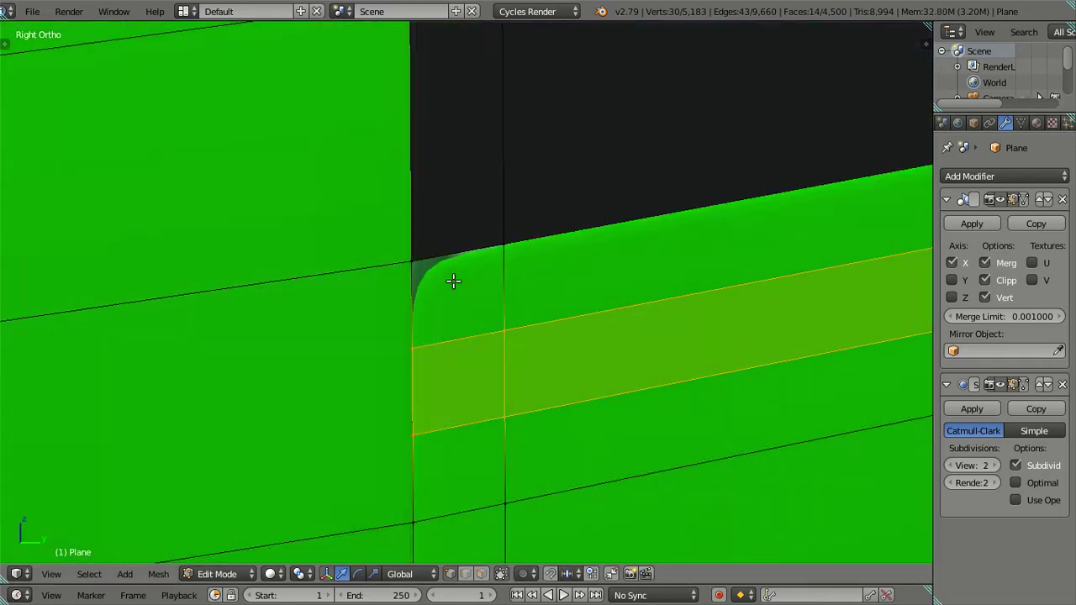
scroll(476, 321, "down", 1)
scroll(476, 322, "down", 3)
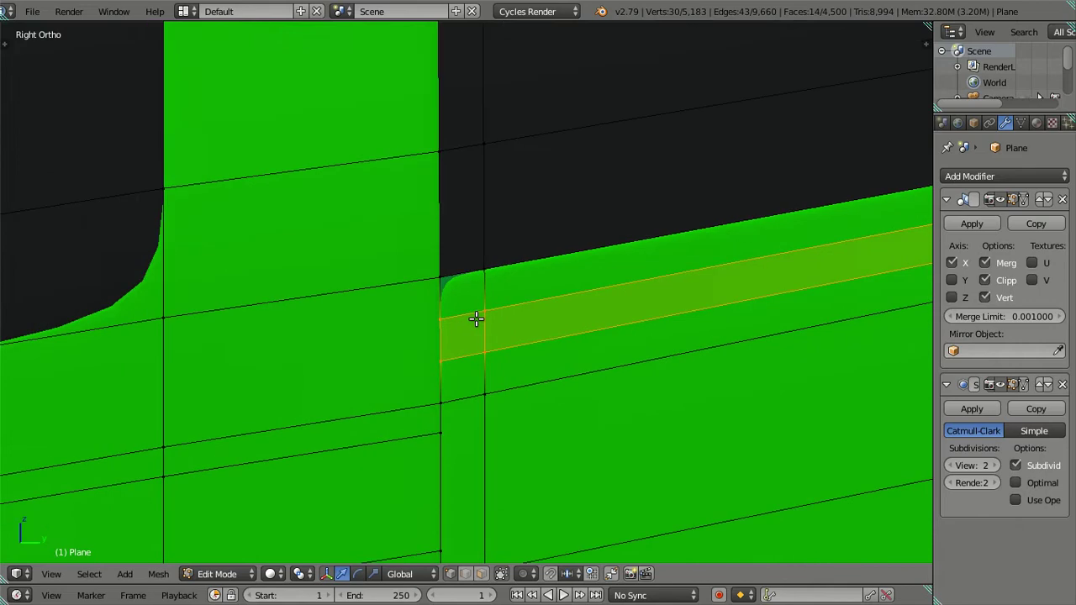
Remove the two trial loop cuts from the side panel
key("x")
left_click(532, 301)
scroll(499, 329, "down", 3)
scroll(482, 339, "down", 3)
scroll(481, 339, "up", 2)
scroll(480, 336, "up", 3)
scroll(478, 328, "up", 2)
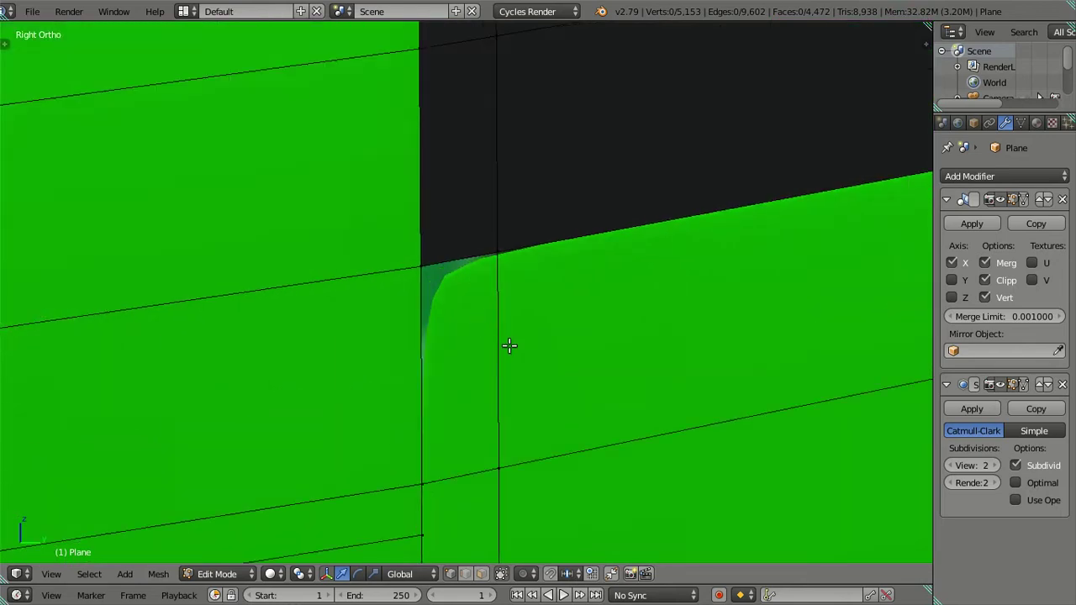
Add an 11-cut edge loop across the band below the window corner
key("ctrl+r")
scroll(509, 345, "up", 7)
scroll(509, 341, "up", 3)
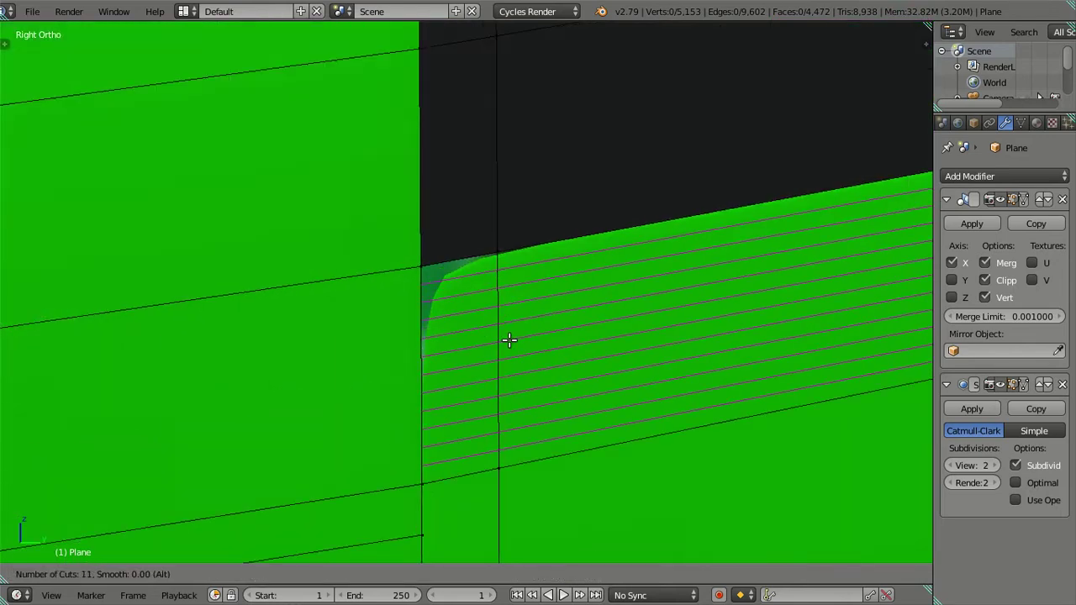
left_click(510, 340)
right_click(510, 339)
scroll(508, 339, "down", 2)
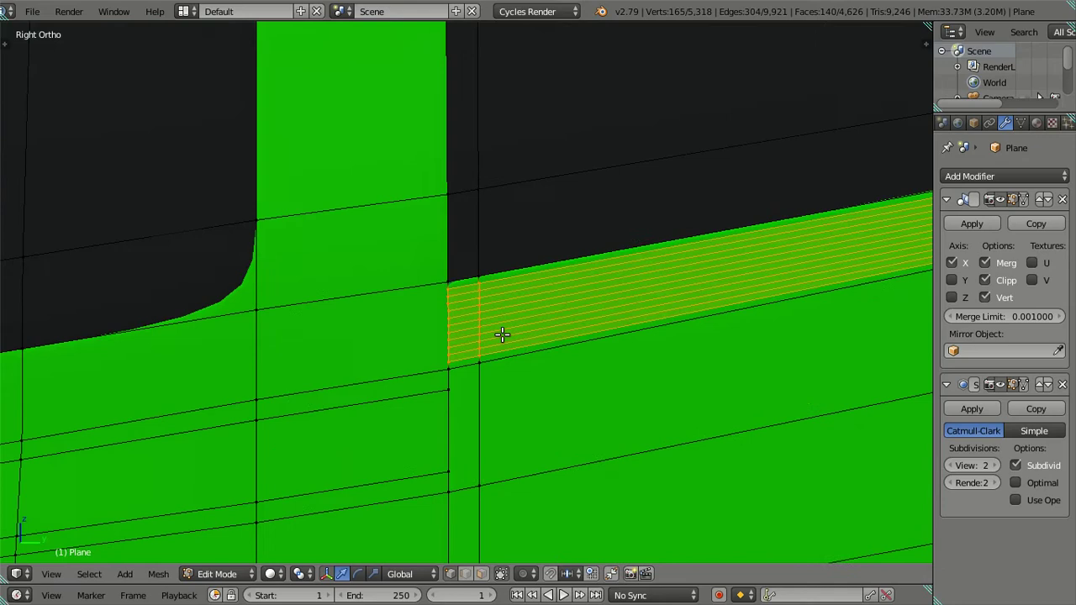
scroll(505, 337, "down", 2)
Check the smoothed cab in Object Mode, then remove the 11 loop cuts
key("Tab")
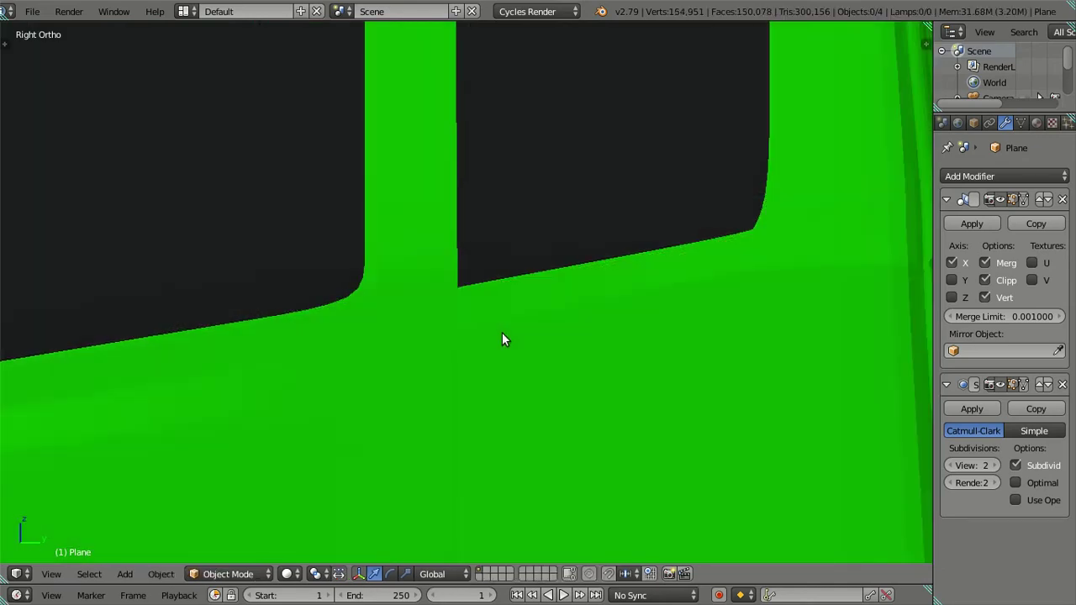
scroll(502, 337, "up", 1)
scroll(502, 335, "up", 3)
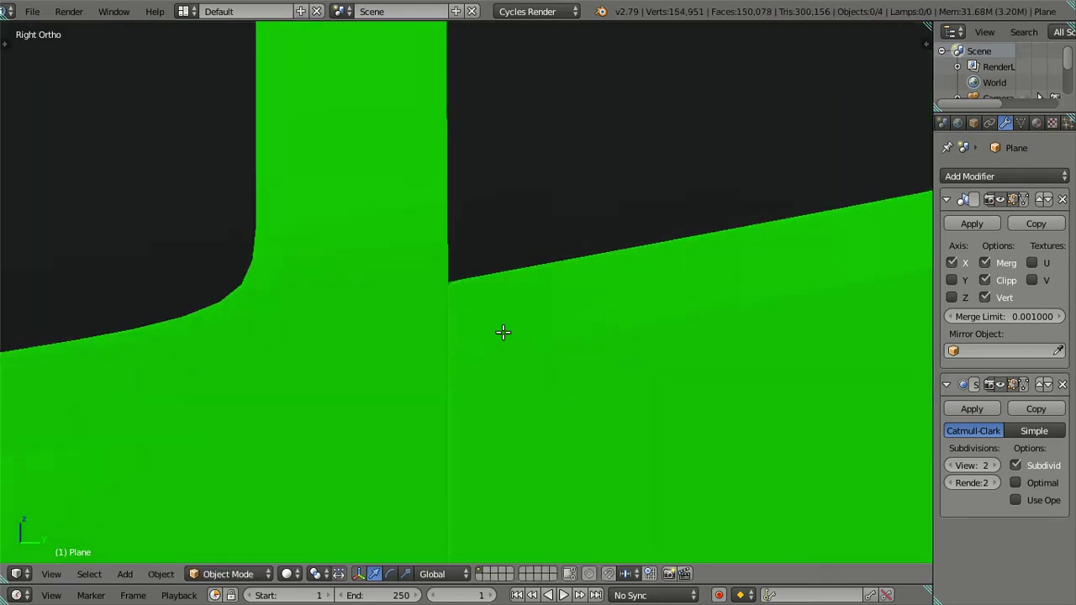
key("Tab")
scroll(503, 333, "up", 2)
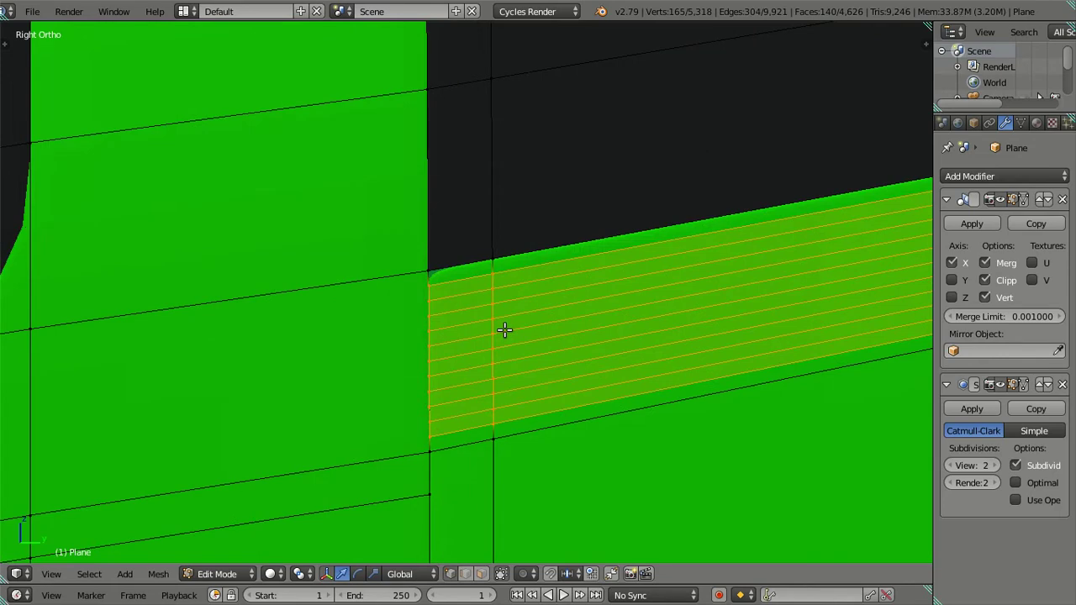
key("x")
left_click(505, 330)
scroll(504, 330, "up", 1)
scroll(505, 329, "up", 2)
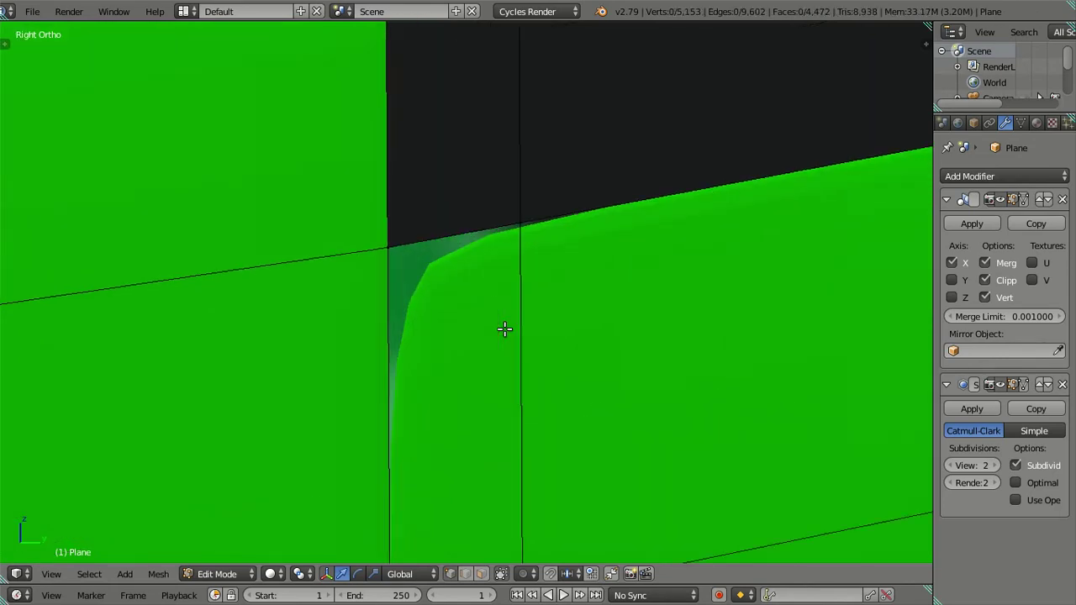
Add a 12-cut edge loop below the window and preview it in rendered shading
key("ctrl+r")
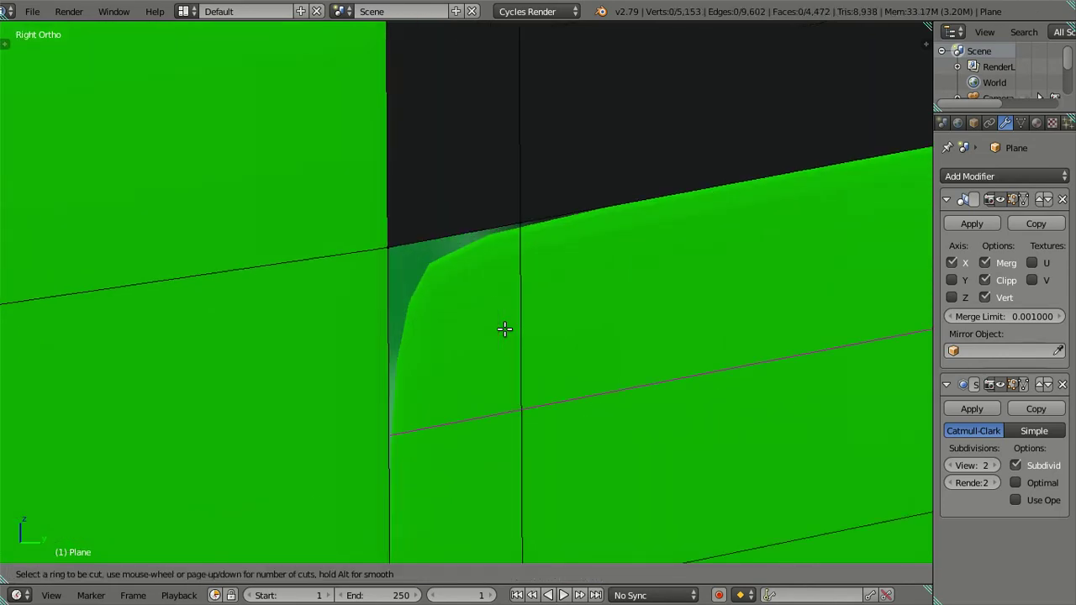
scroll(504, 330, "up", 5)
scroll(504, 328, "up", 2)
scroll(504, 329, "up", 2)
scroll(504, 329, "up", 1)
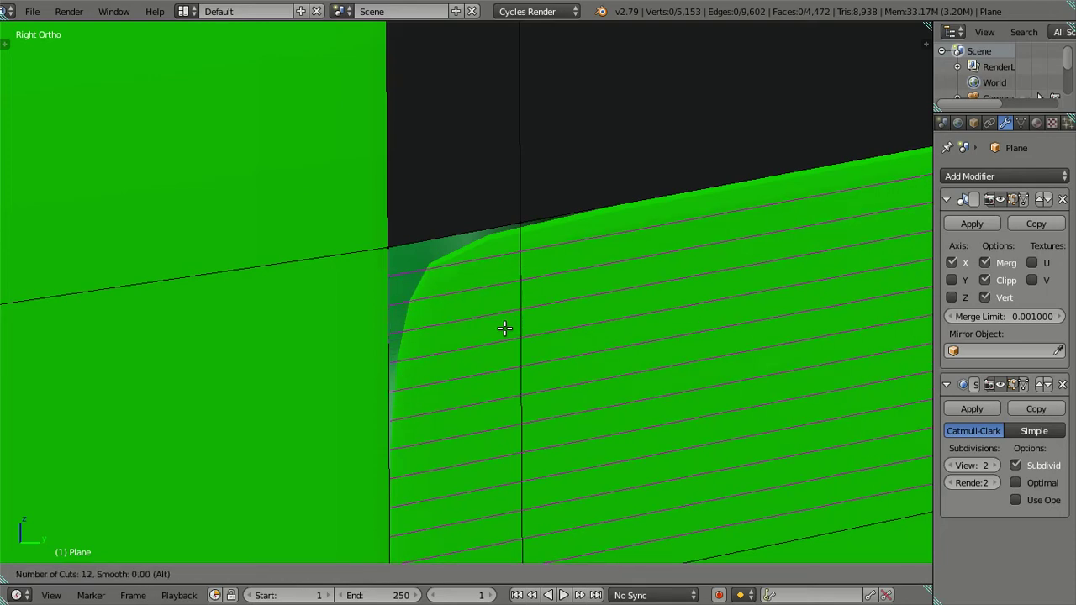
left_click(505, 329)
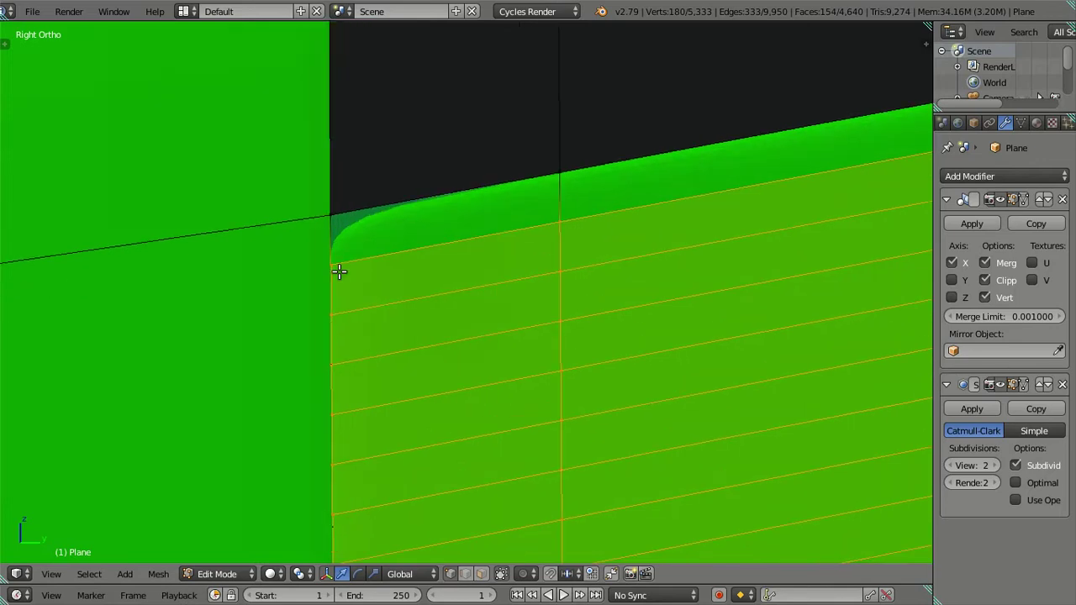
key("shift+z")
Place the 3D cursor at the window's lower corner and select the nearby vertex
key("a")
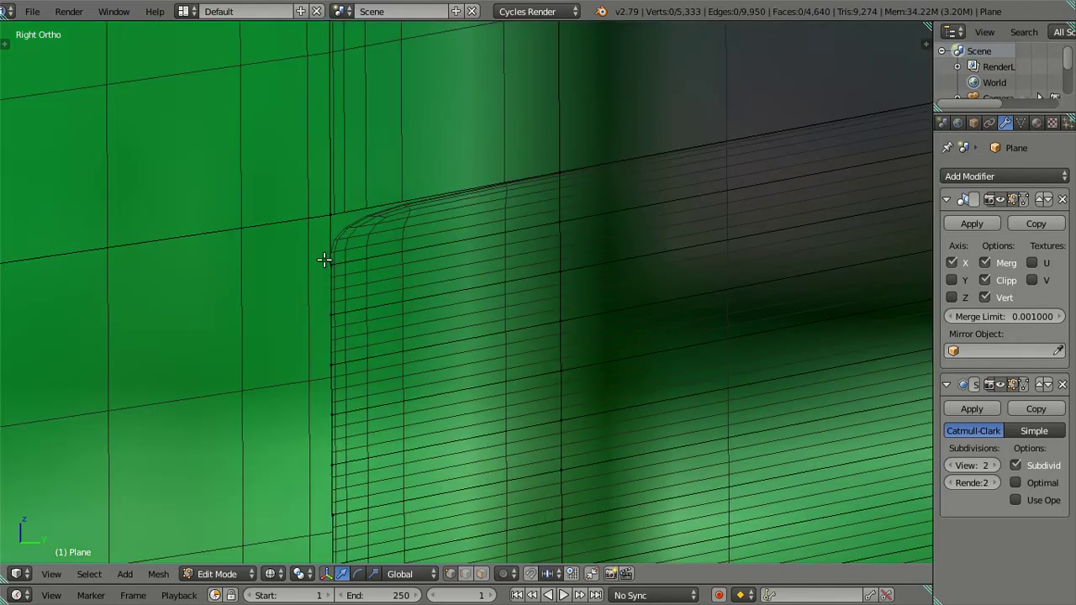
left_click(327, 261)
right_click(328, 261)
key("shift+s")
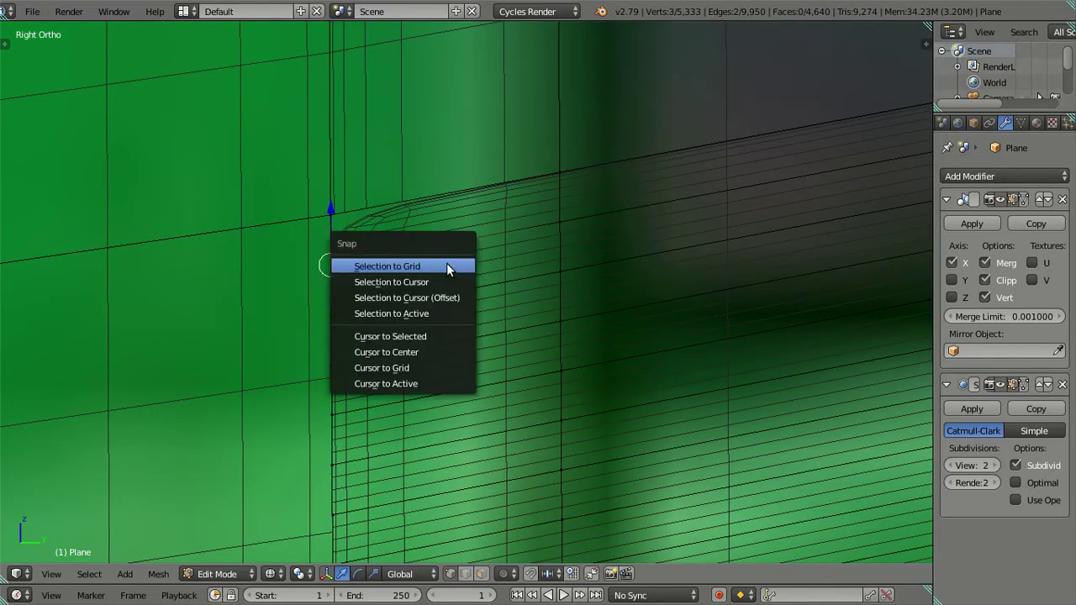
left_click(437, 327)
scroll(437, 286, "up", 3)
scroll(437, 278, "up", 3)
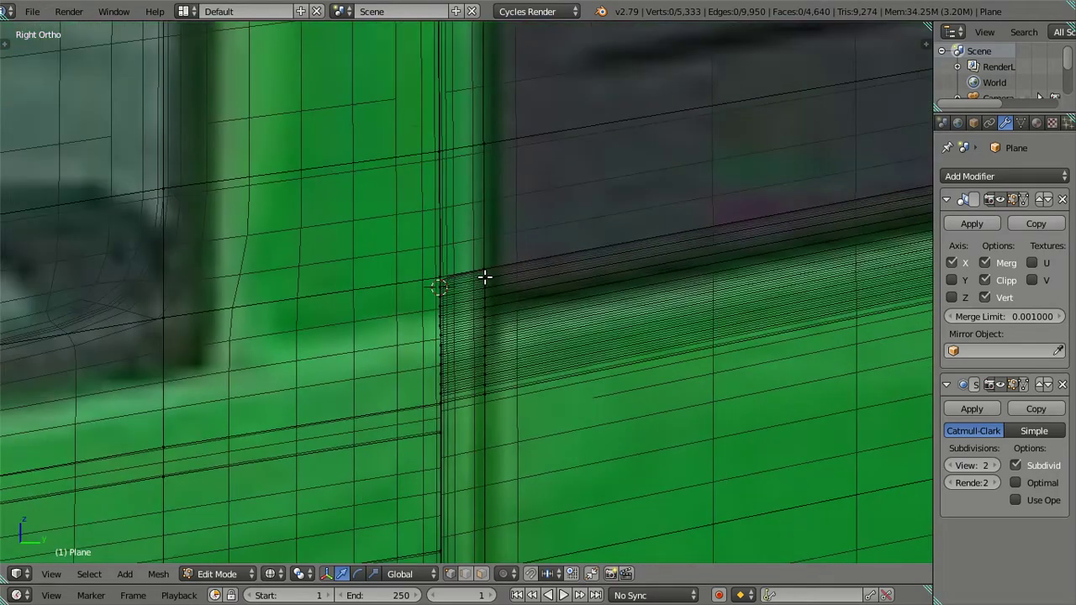
scroll(488, 277, "up", 3)
Undo the 12 loop cuts on the side panel
key("ctrl+z")
key("ctrl+z")
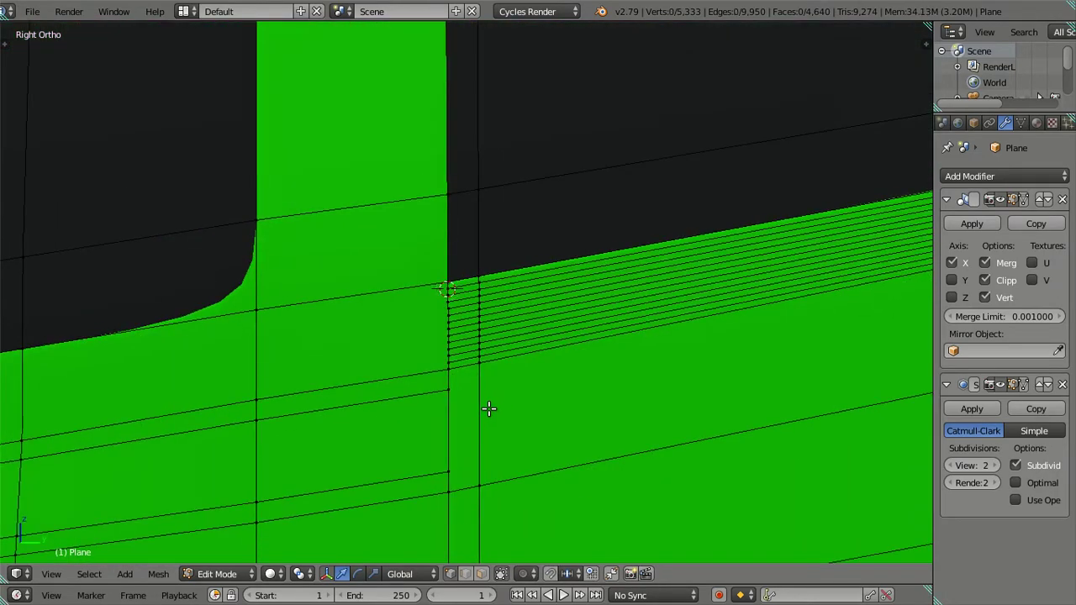
key("ctrl+z")
key("x")
left_click(488, 407)
scroll(488, 407, "up", 2)
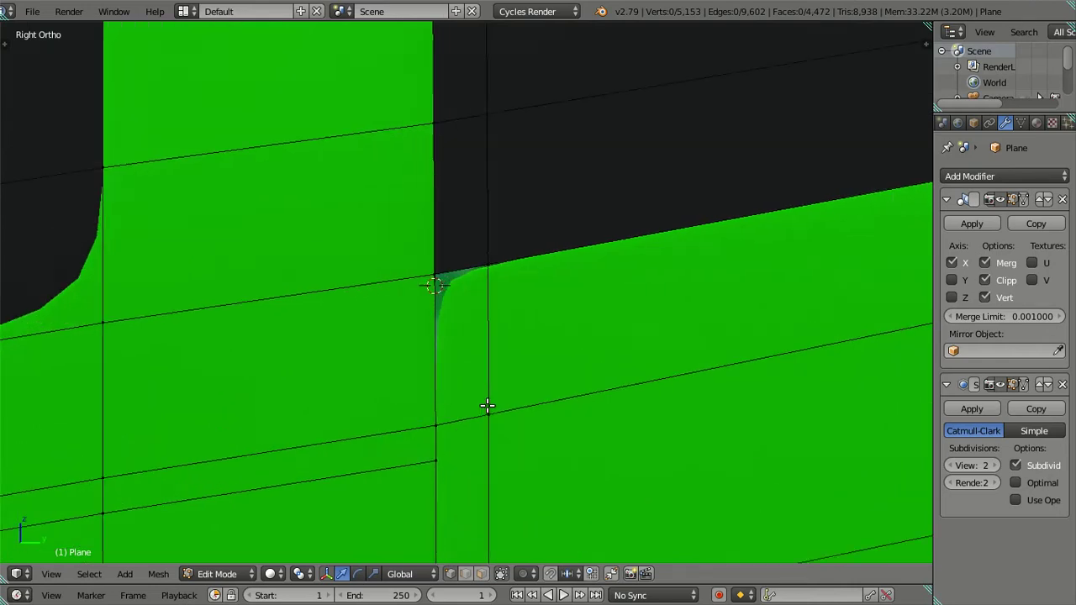
scroll(488, 407, "up", 2)
scroll(492, 307, "up", 2)
scroll(484, 337, "up", 2)
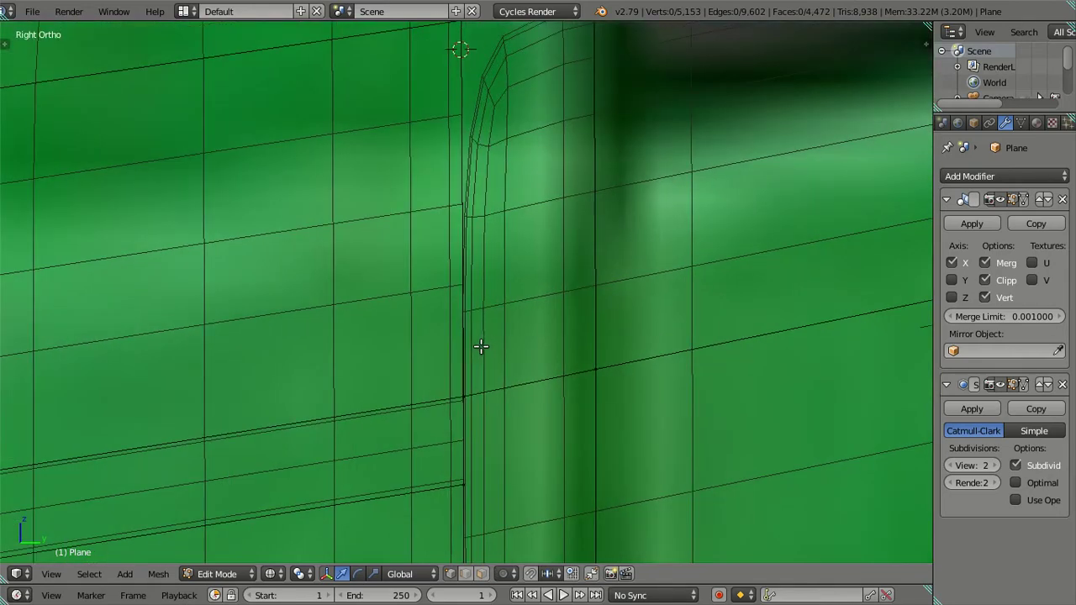
Snap the edges below the window pillar to the cursor at the window corner
right_click(463, 399, "alt")
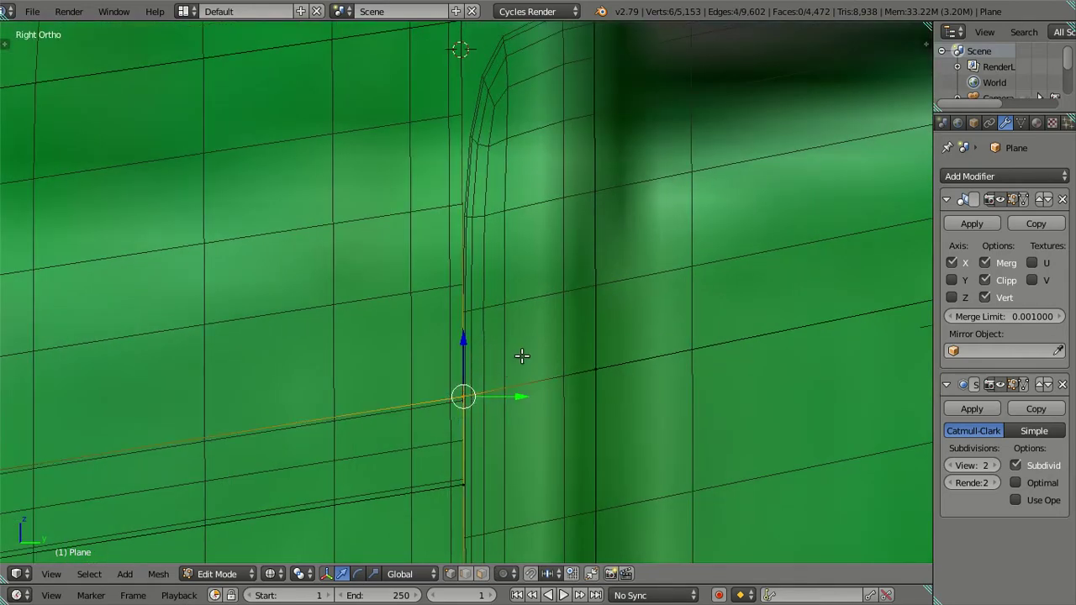
key("shift+s")
left_click(530, 317)
scroll(519, 305, "down", 4)
key("a")
key("shift+z")
Pan to the cab side and inspect the smoothed result in Object Mode
scroll(517, 305, "down", 3)
scroll(515, 306, "down", 2)
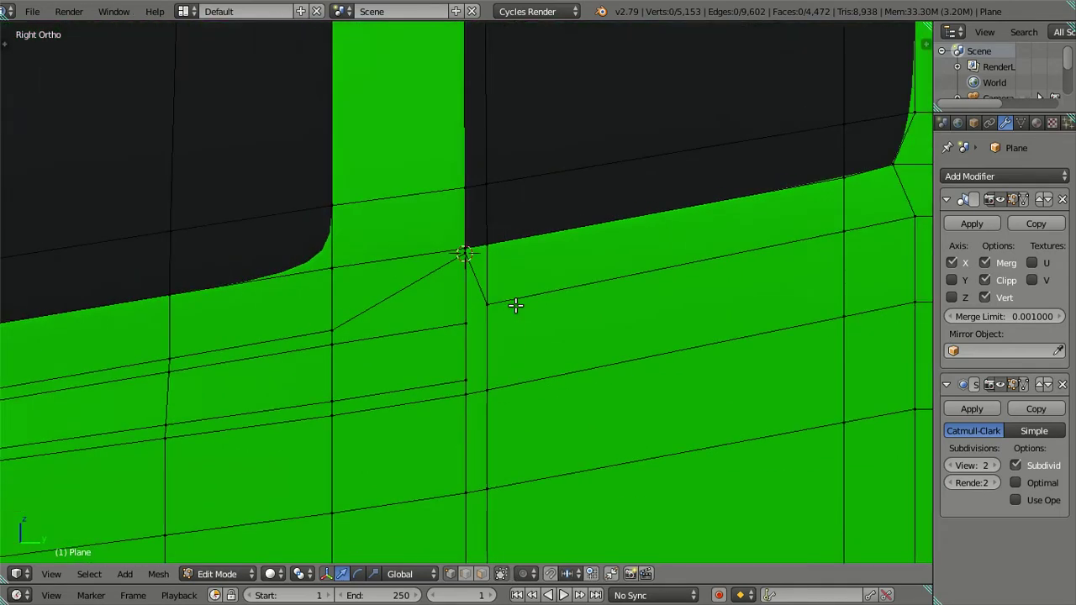
scroll(471, 344, "down", 2)
scroll(428, 375, "up", 2)
middle_click_drag(271, 375, 480, 337, "shift")
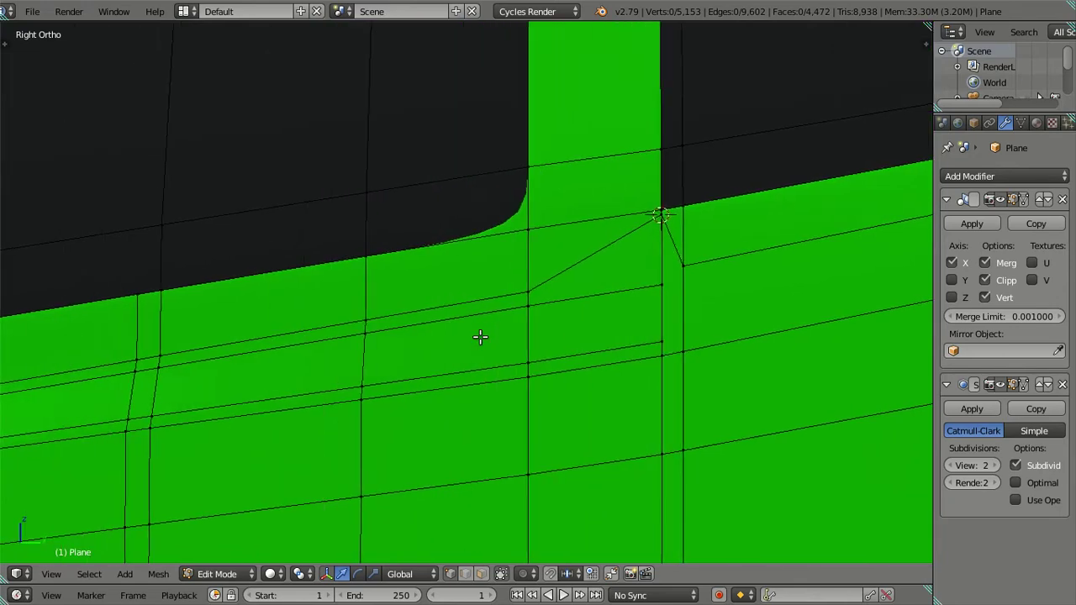
scroll(513, 336, "down", 6)
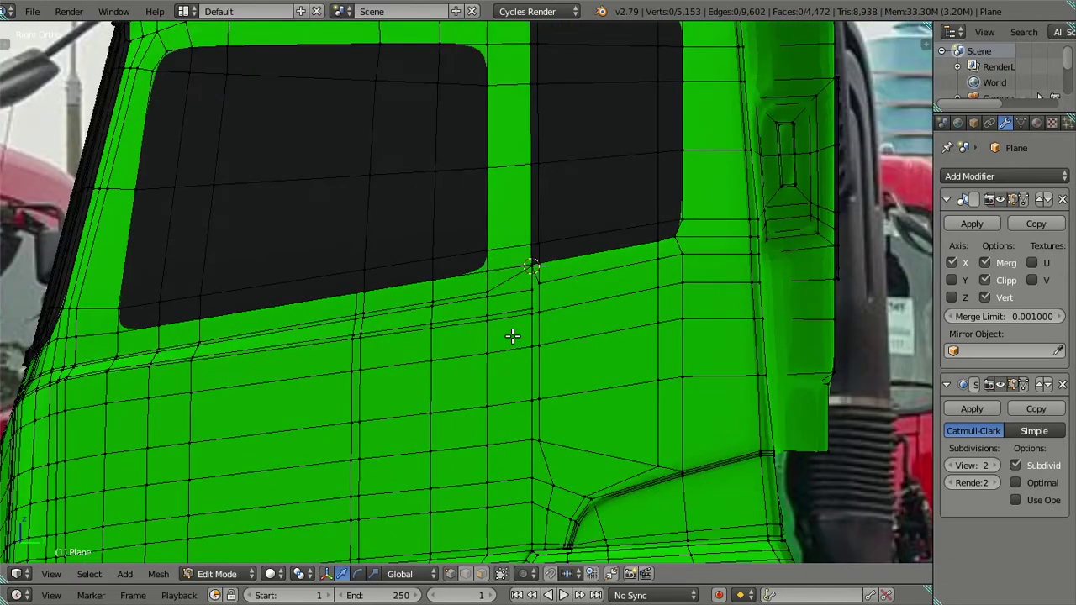
key("Tab")
mouse_move(521, 339)
middle_mouse_down()
mouse_move(591, 308)
mouse_move(488, 329)
mouse_move(488, 373)
mouse_move(598, 348)
middle_mouse_up()
key("Tab")
Orbit closer to the cab side and recheck the smooth surface in Object Mode
mouse_move(511, 367)
middle_mouse_down()
mouse_move(538, 356)
mouse_move(517, 352)
mouse_move(508, 304)
mouse_move(482, 322)
middle_mouse_up()
key("Tab")
scroll(516, 341, "down", 3)
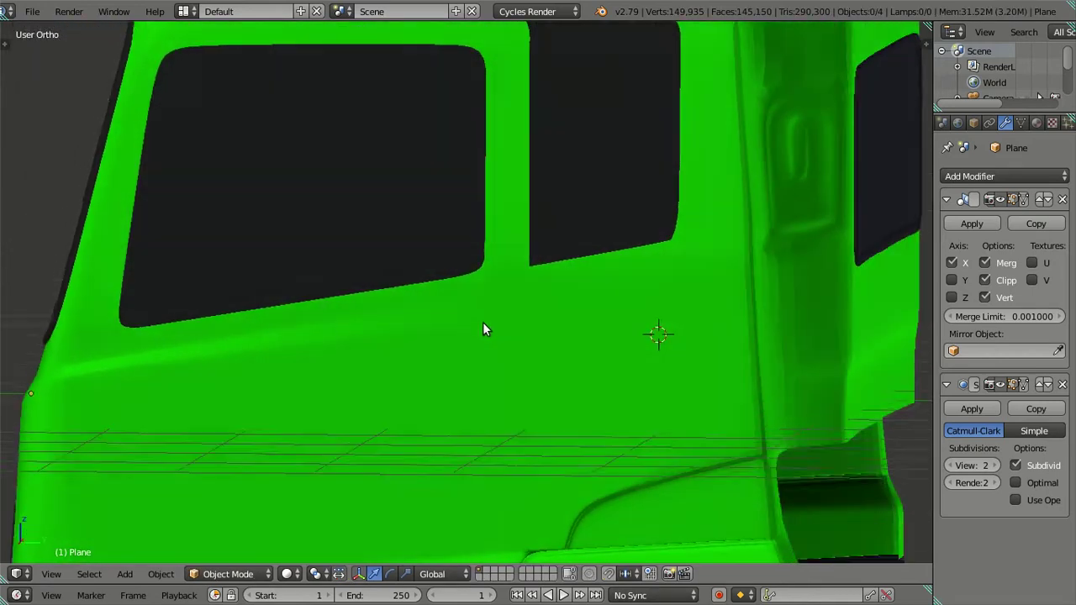
scroll(484, 325, "up", 4)
key("Tab")
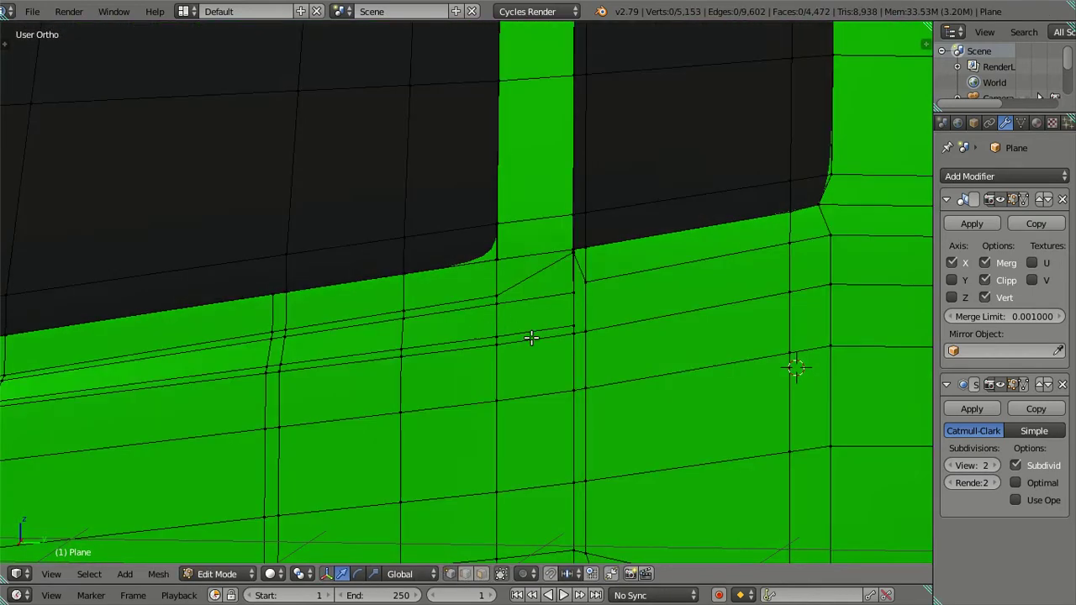
scroll(532, 338, "down", 4)
scroll(418, 367, "up", 6)
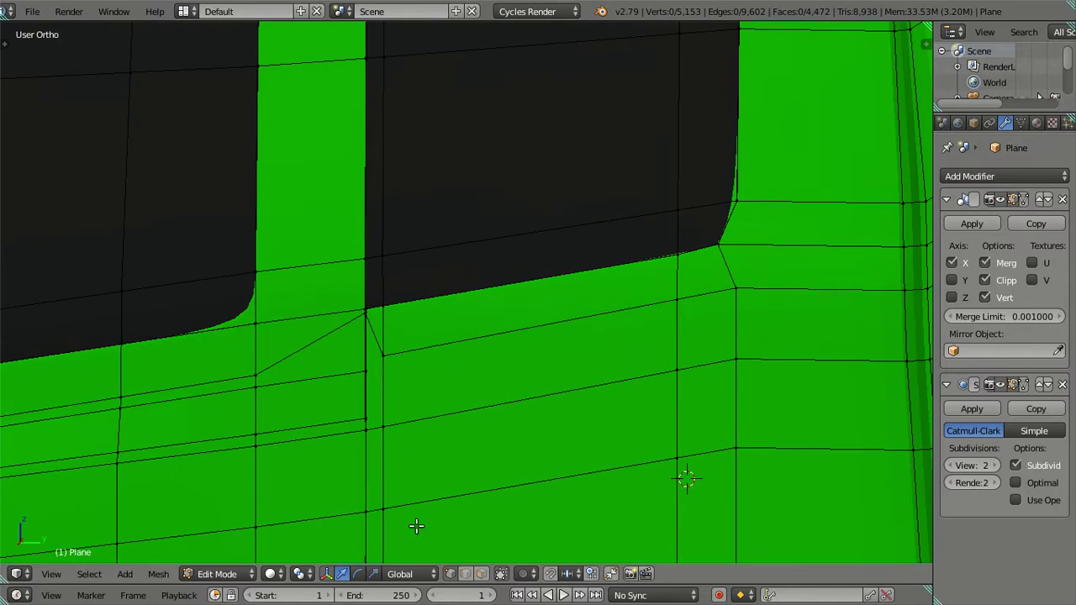
Dissolve the two edge loops beneath the window
left_click(319, 389, "alt")
left_click(317, 424, "alt+shift")
mouse_move(317, 425)
middle_mouse_down()
mouse_move(649, 373)
mouse_move(619, 380)
middle_mouse_up()
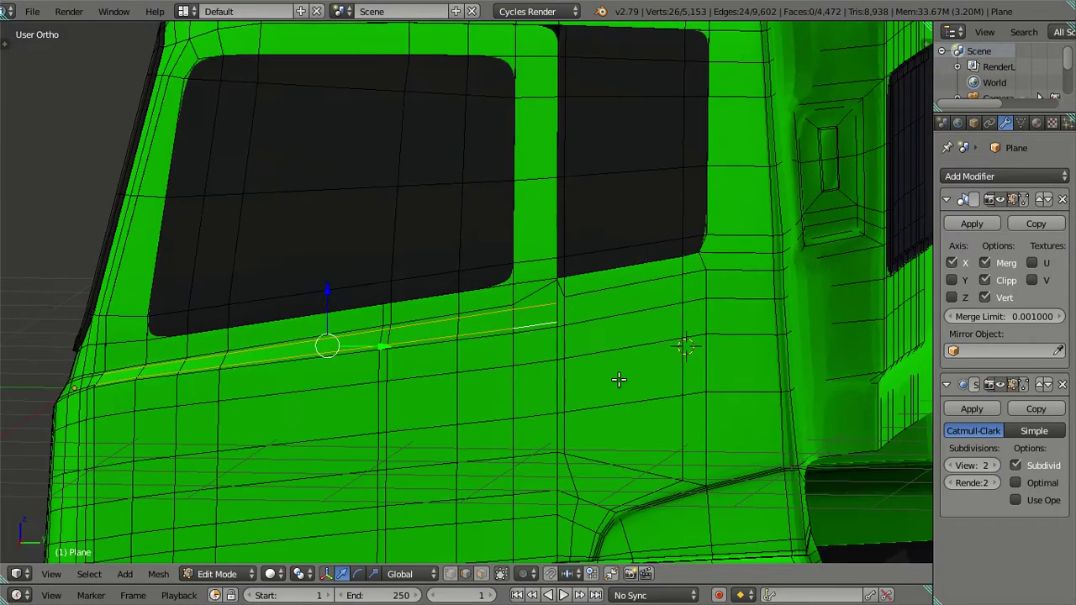
scroll(619, 380, "up", 2)
key("x")
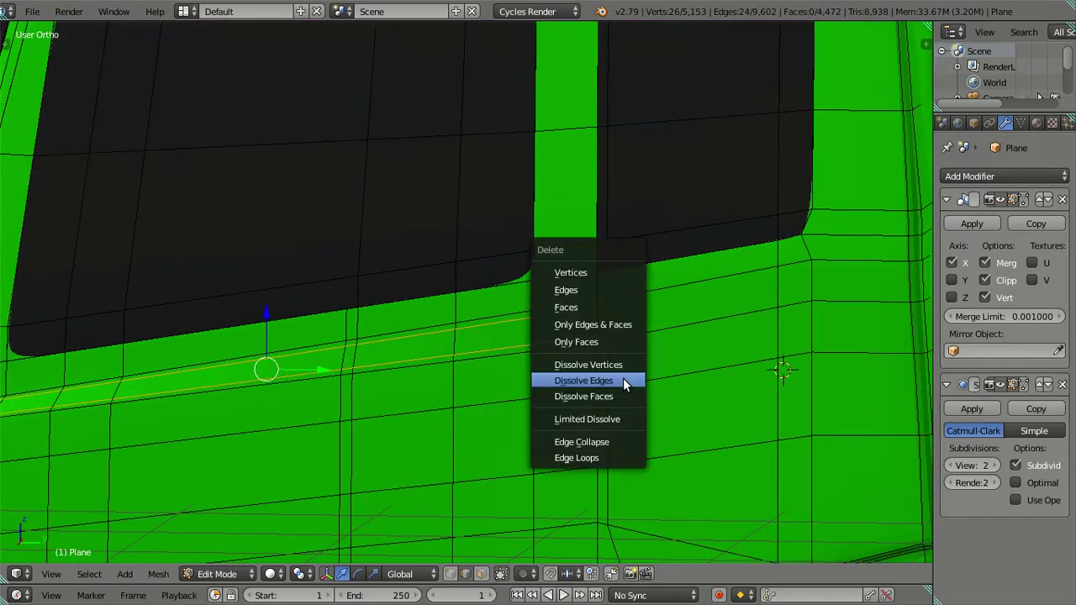
left_click(552, 371)
scroll(538, 346, "up", 3)
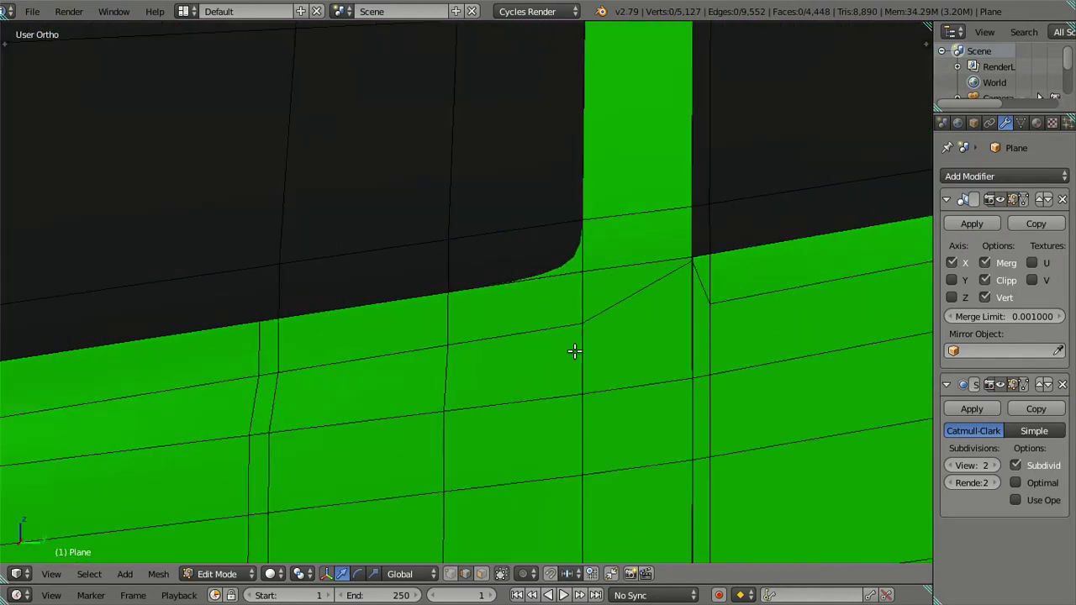
scroll(796, 334, "down", 3)
Add a five-cut loop across the door panel, evenly spaced
mouse_move(796, 334)
middle_mouse_down()
mouse_move(457, 378)
mouse_move(523, 377)
middle_mouse_up()
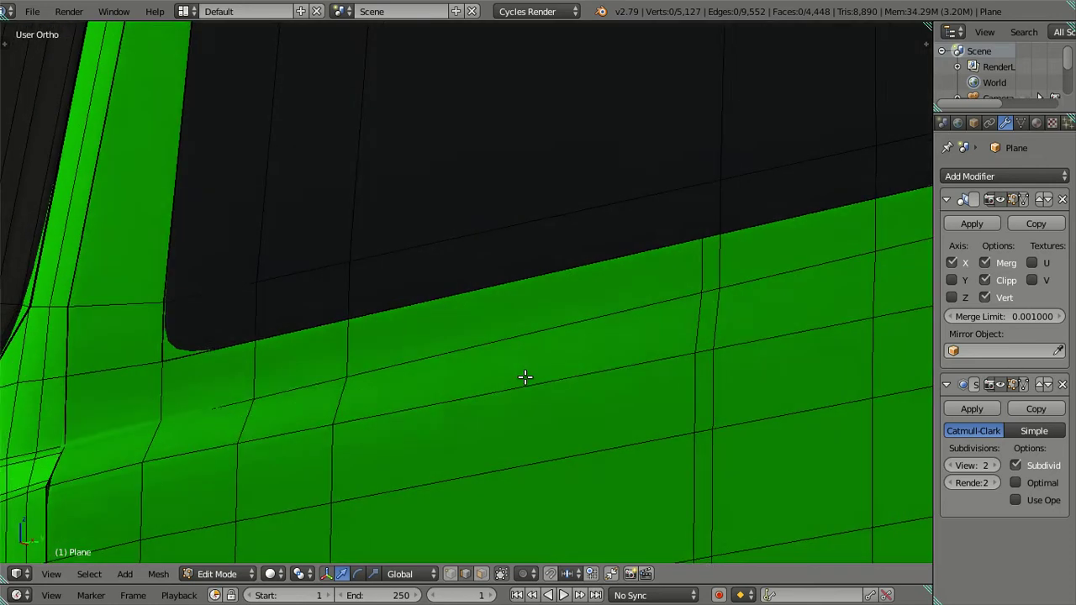
scroll(437, 388, "up", 3)
scroll(437, 388, "down", 3)
middle_click_drag(510, 339, 427, 353)
scroll(426, 353, "up", 3)
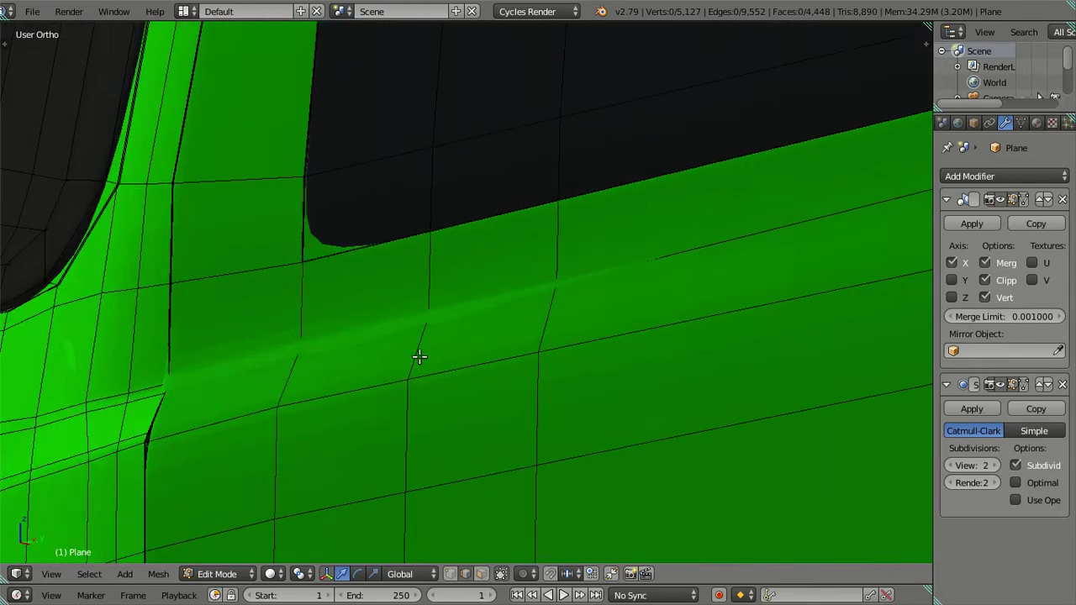
key("ctrl+r")
key("5")
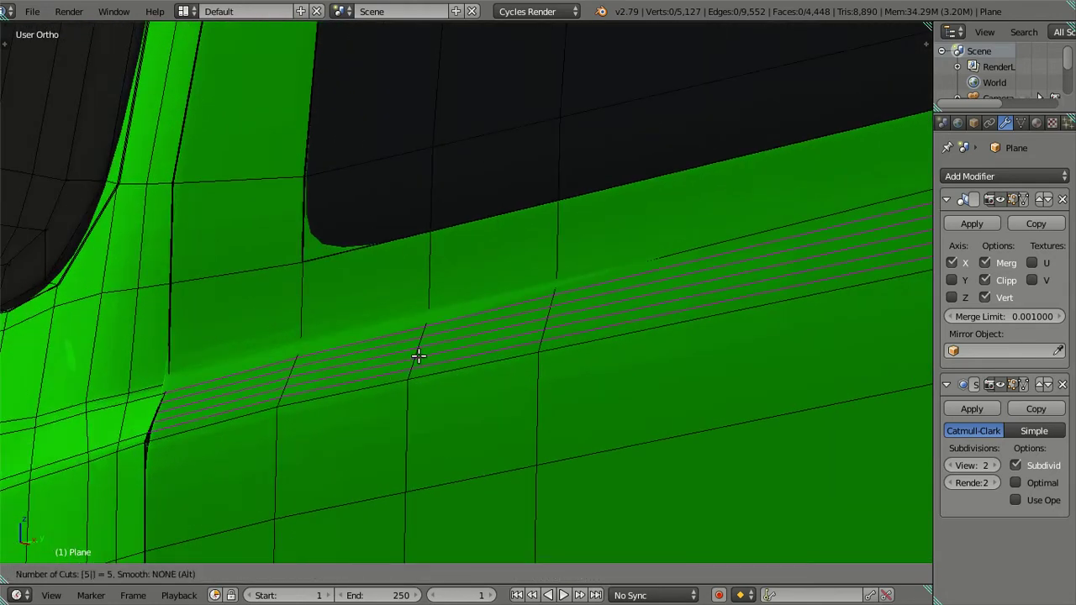
key("Return")
right_click(365, 427)
scroll(536, 365, "up", 3)
mouse_move(535, 365)
middle_mouse_down()
mouse_move(760, 302)
mouse_move(454, 393)
middle_mouse_up()
Dissolve the unwanted new loops, keeping the top one
right_click(370, 387, "alt+shift")
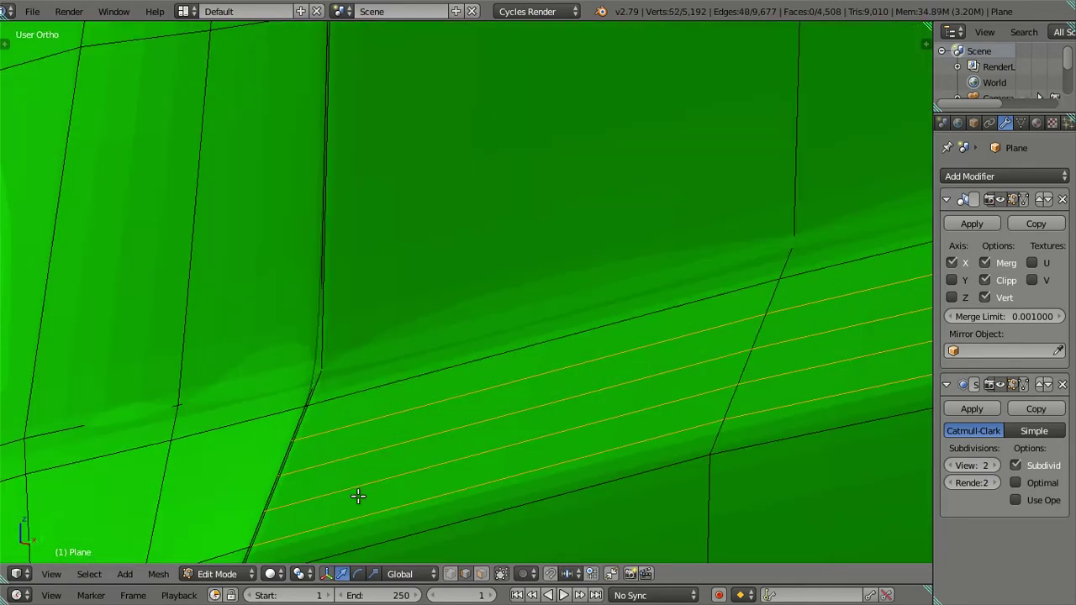
key("x")
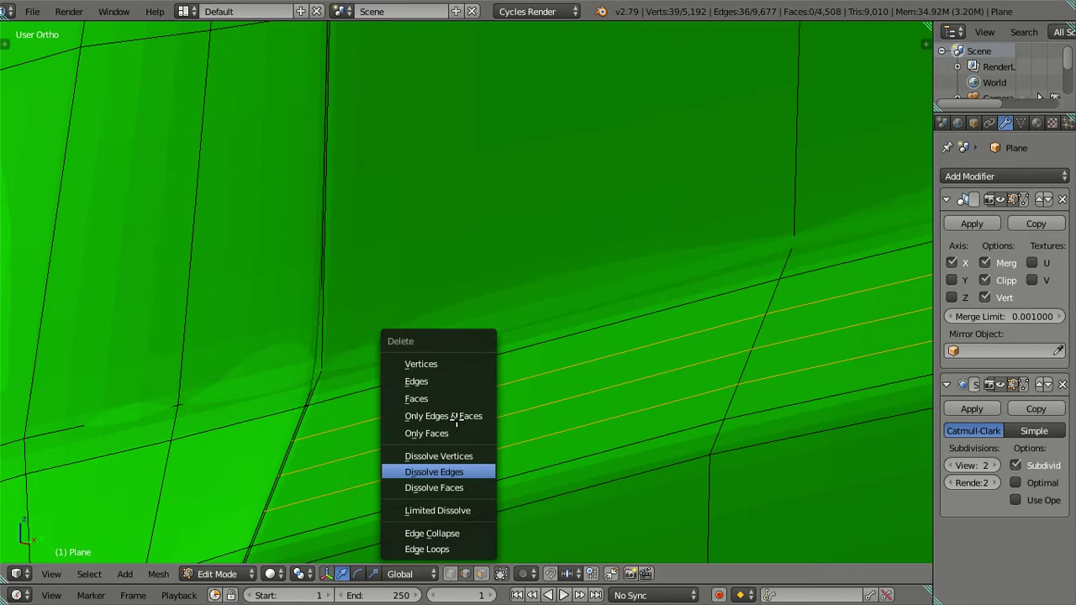
left_click(473, 468)
scroll(454, 389, "down", 5)
mouse_move(490, 336)
middle_mouse_down()
mouse_move(312, 353)
mouse_move(677, 289)
mouse_move(608, 329)
mouse_move(603, 305)
mouse_move(684, 305)
mouse_move(451, 345)
mouse_move(470, 325)
middle_mouse_up()
scroll(543, 340, "up", 4)
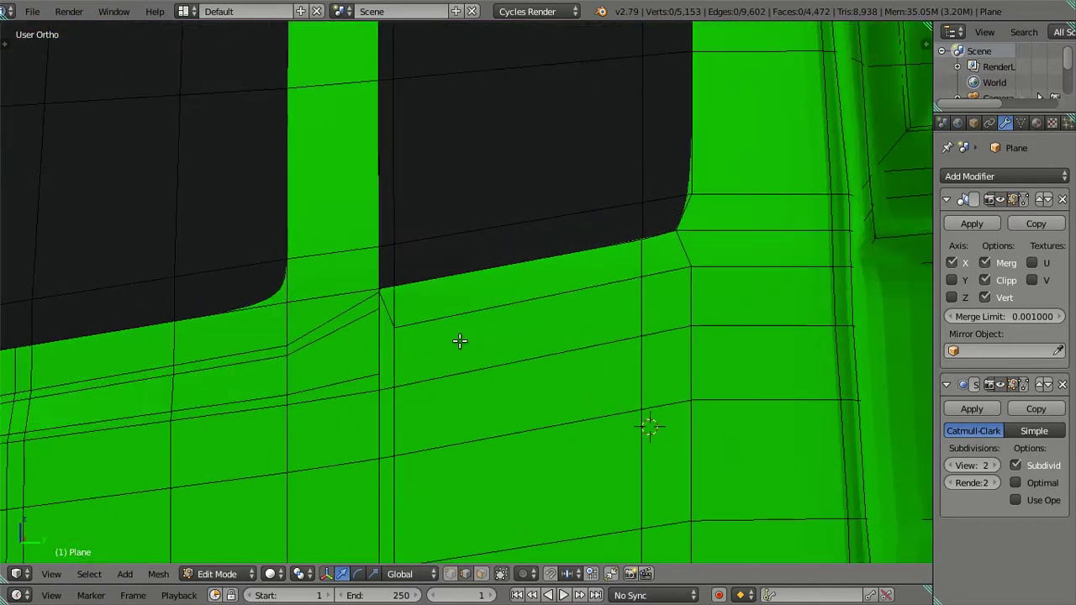
Add another loop cut on the door panel and dissolve the selected loops
key("ctrl+r")
scroll(639, 311, "up", 4)
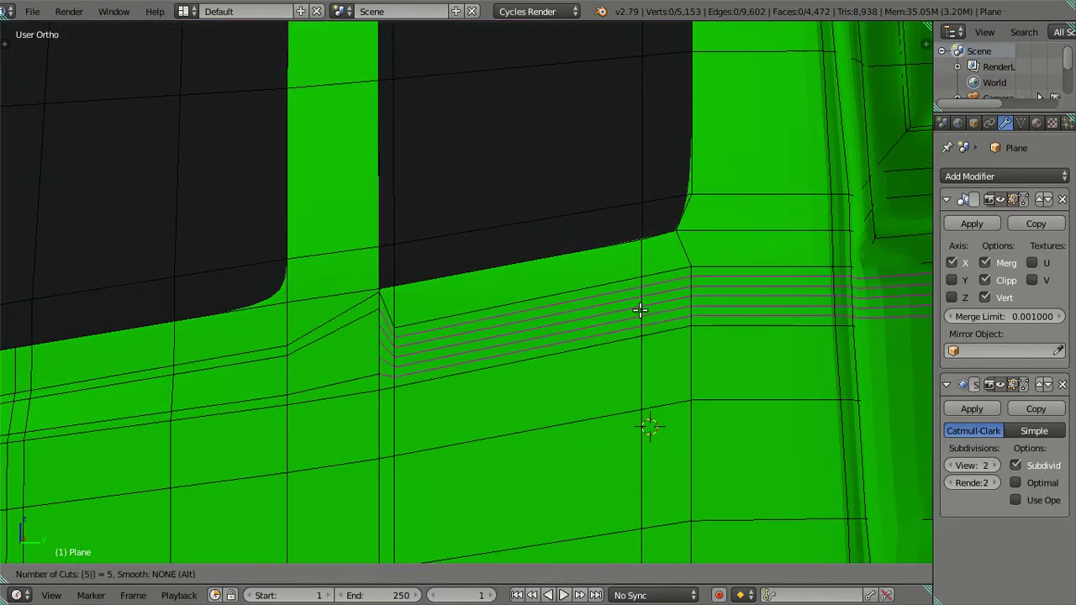
left_click(640, 310)
right_click(440, 353)
key("x")
left_click(462, 333)
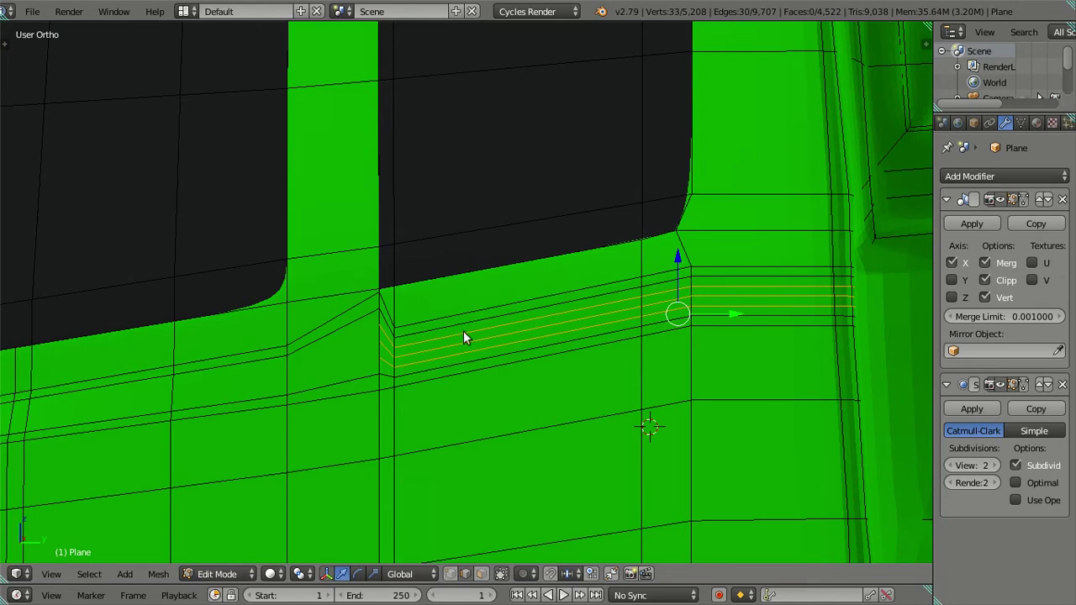
scroll(400, 342, "down", 1)
Inspect the smoothed door panel in Object Mode from several angles
key("Tab")
mouse_move(399, 341)
middle_mouse_down()
mouse_move(444, 364)
mouse_move(511, 342)
mouse_move(426, 337)
mouse_move(362, 368)
middle_mouse_up()
scroll(361, 367, "down", 3)
mouse_move(523, 353)
middle_mouse_down()
mouse_move(656, 320)
mouse_move(589, 344)
mouse_move(582, 374)
middle_mouse_up()
left_click(593, 363)
key("Tab")
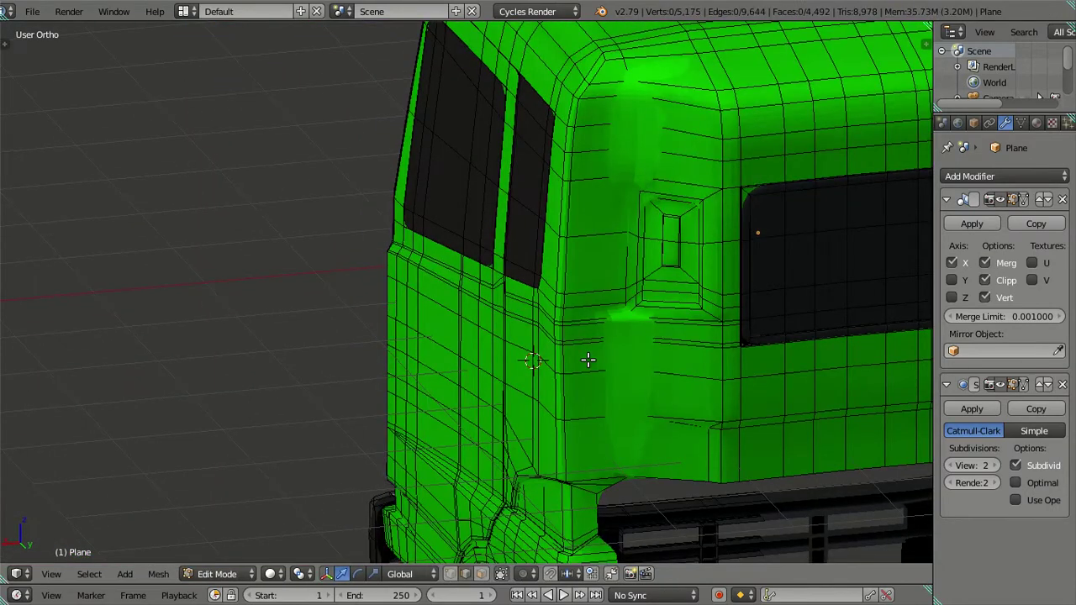
scroll(555, 354, "up", 4)
key("Tab")
scroll(604, 344, "up", 2)
mouse_move(558, 346)
middle_mouse_down()
mouse_move(604, 345)
mouse_move(610, 331)
middle_mouse_up()
key("Tab")
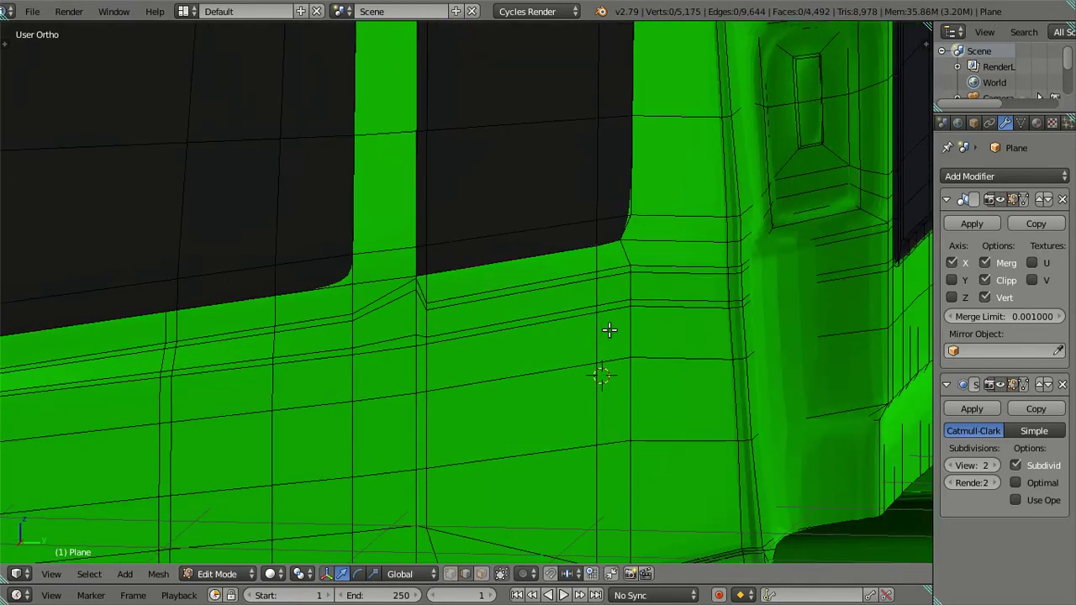
Dissolve the two horizontal edge loops on the door
right_click(599, 325, "alt")
right_click(600, 325, "alt+shift")
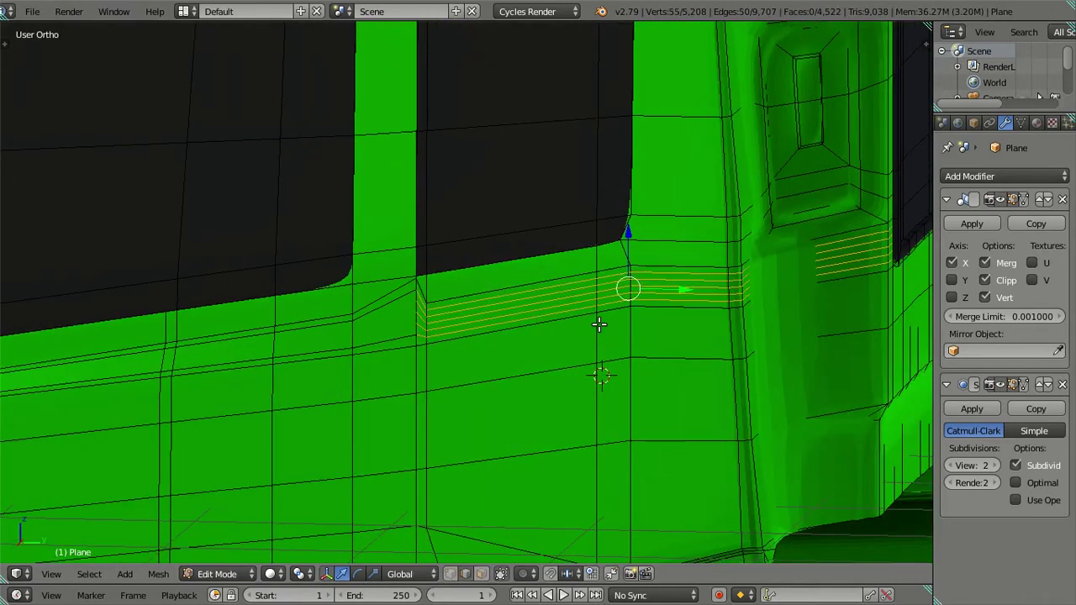
key("ctrl+x")
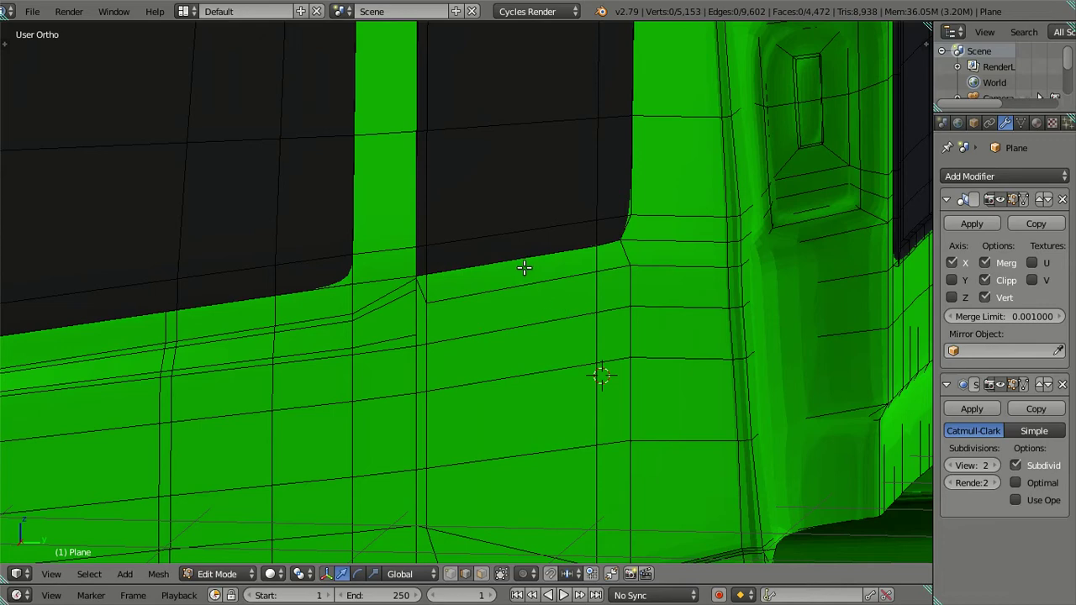
scroll(524, 268, "down", 3)
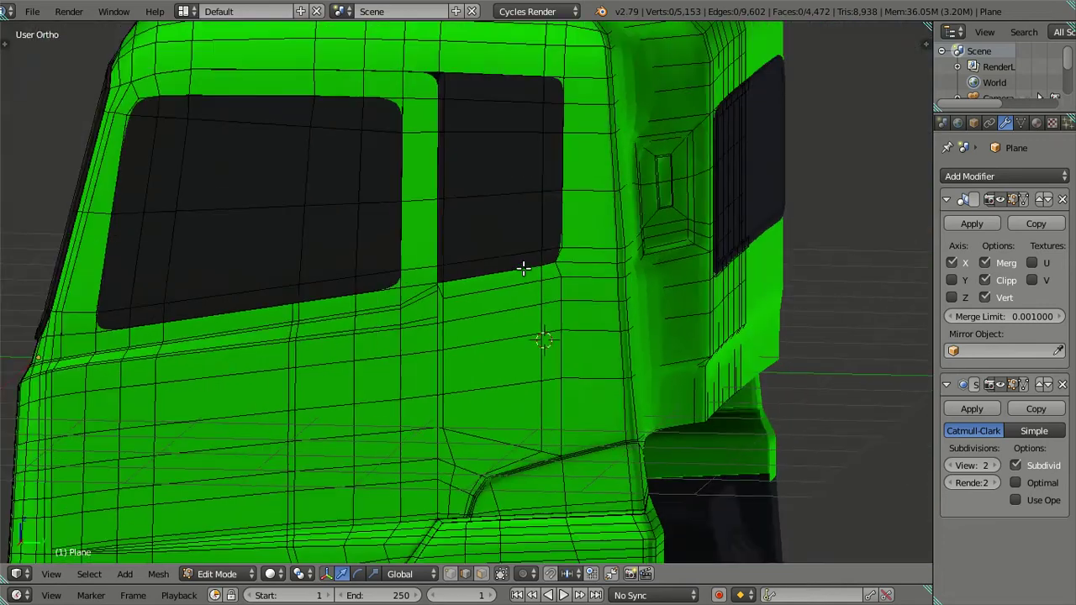
middle_click_drag(513, 221, 517, 339)
Switch to Right Ortho and frame the cab panel beside the window pillar
scroll(479, 280, "up", 2)
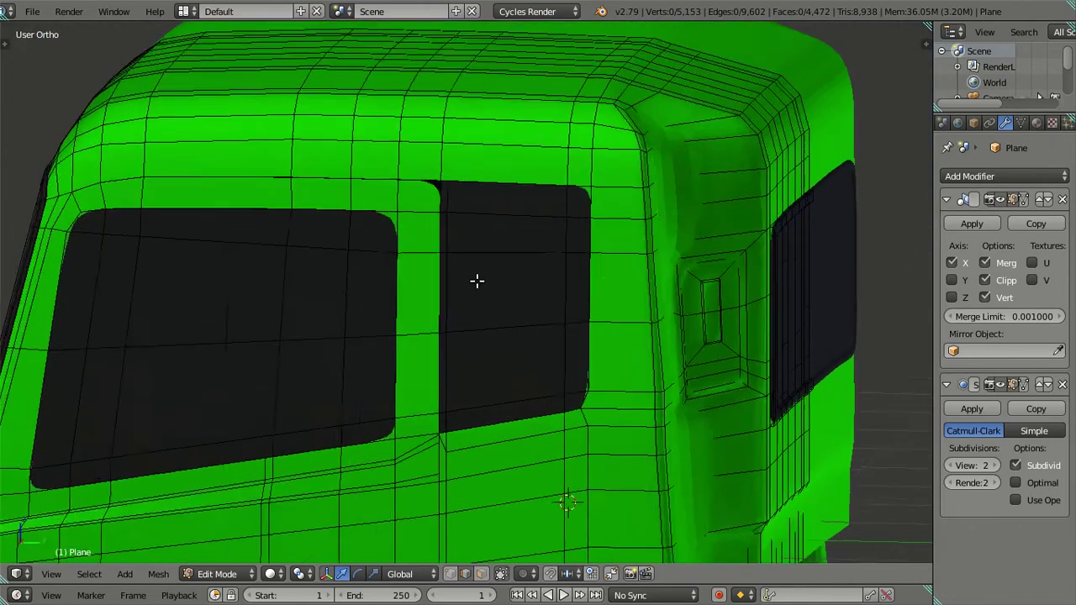
scroll(476, 243, "up", 2)
scroll(492, 215, "down", 2)
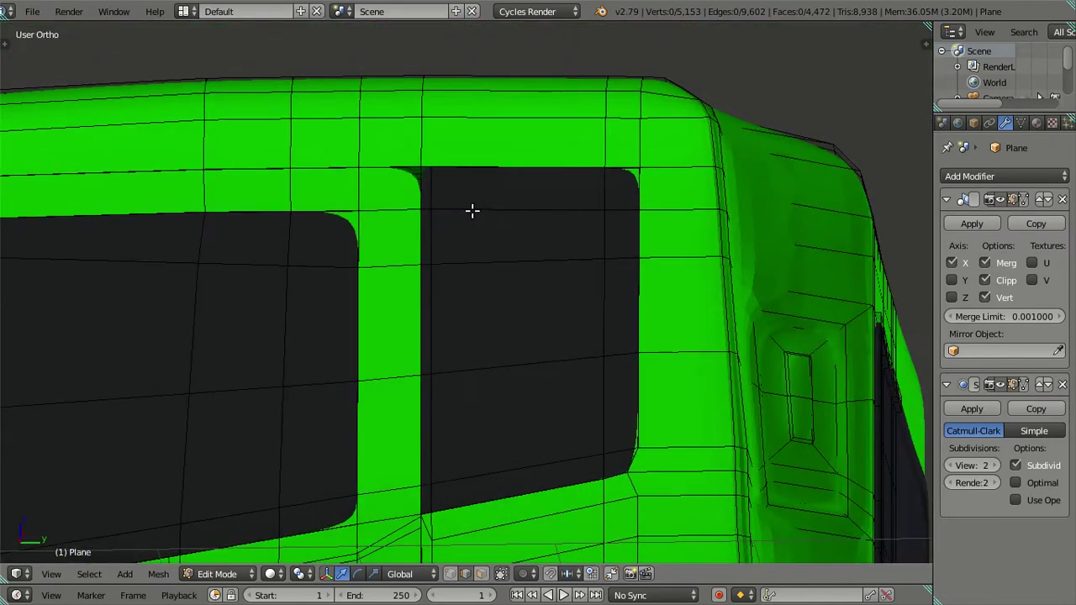
scroll(555, 252, "up", 1)
scroll(508, 279, "up", 1)
scroll(509, 278, "up", 2)
scroll(523, 233, "up", 1)
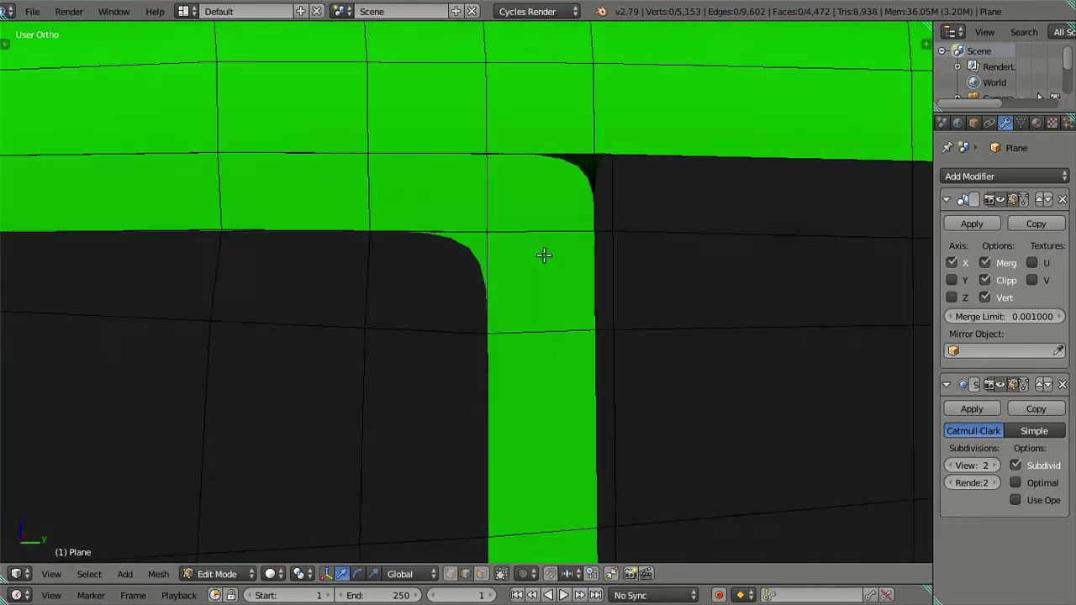
middle_click_drag(557, 230, 551, 343)
key("KP_3")
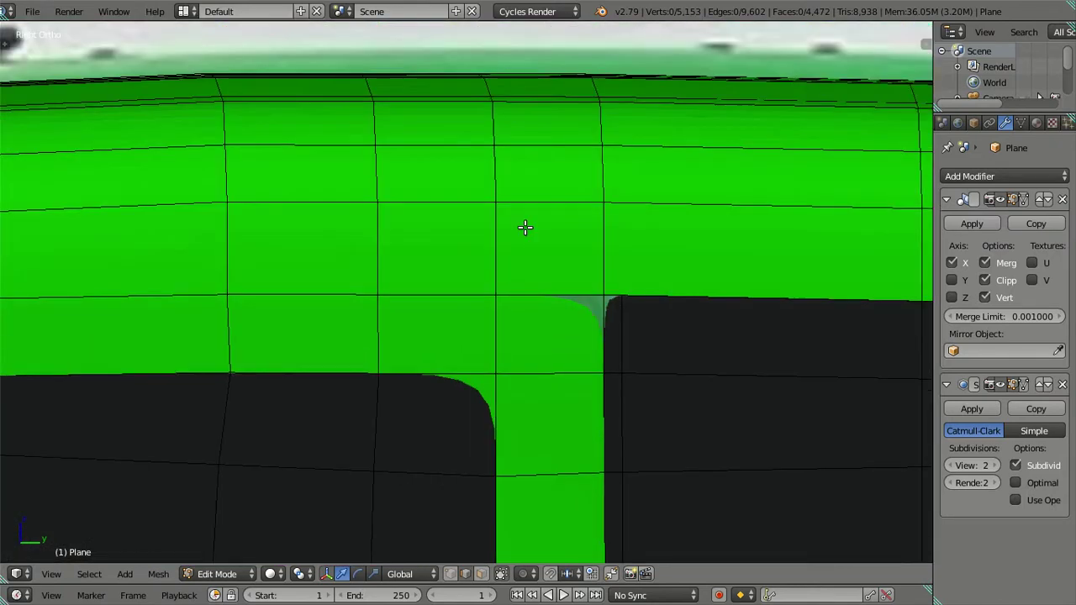
scroll(532, 227, "up", 1)
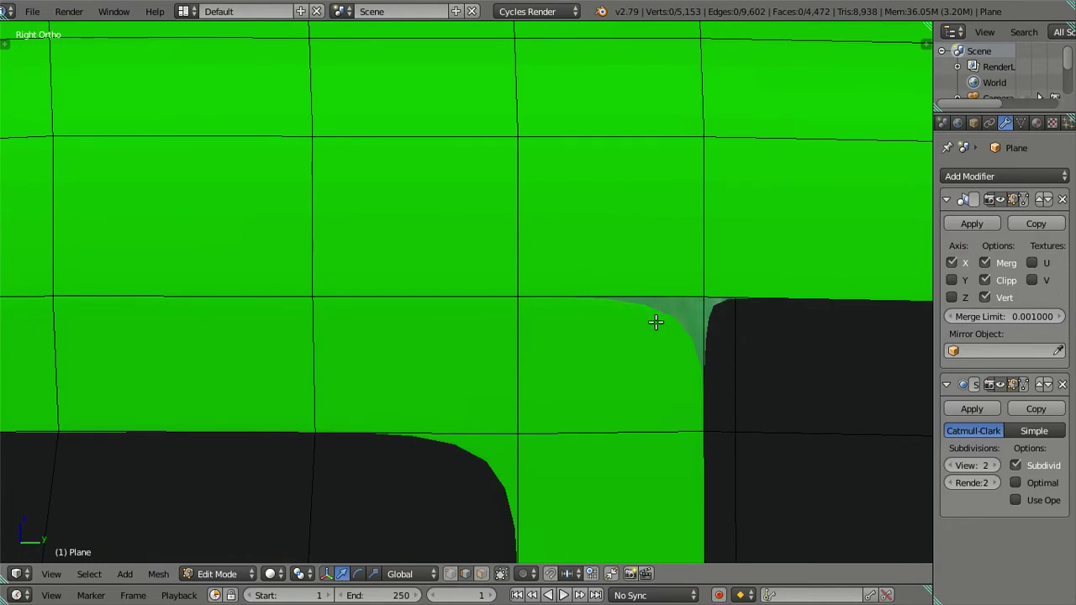
middle_click_drag(653, 317, 507, 247, "shift")
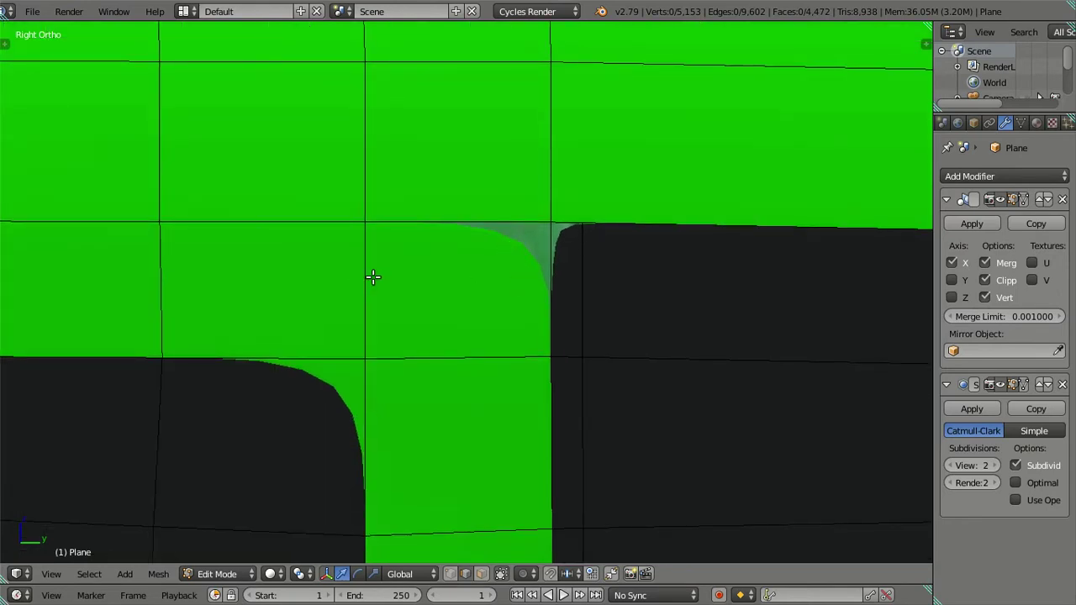
Add a first trial set of seven evenly spaced loop cuts across the panel
key("ctrl+r")
scroll(373, 277, "up", 5)
scroll(374, 278, "up", 1)
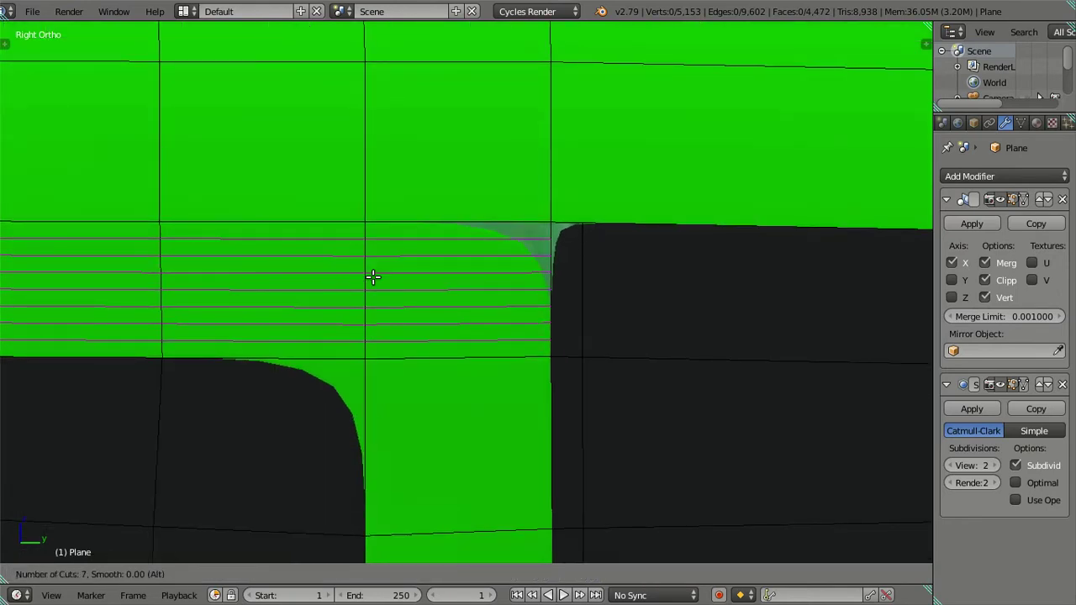
left_click(373, 275)
right_click(373, 275)
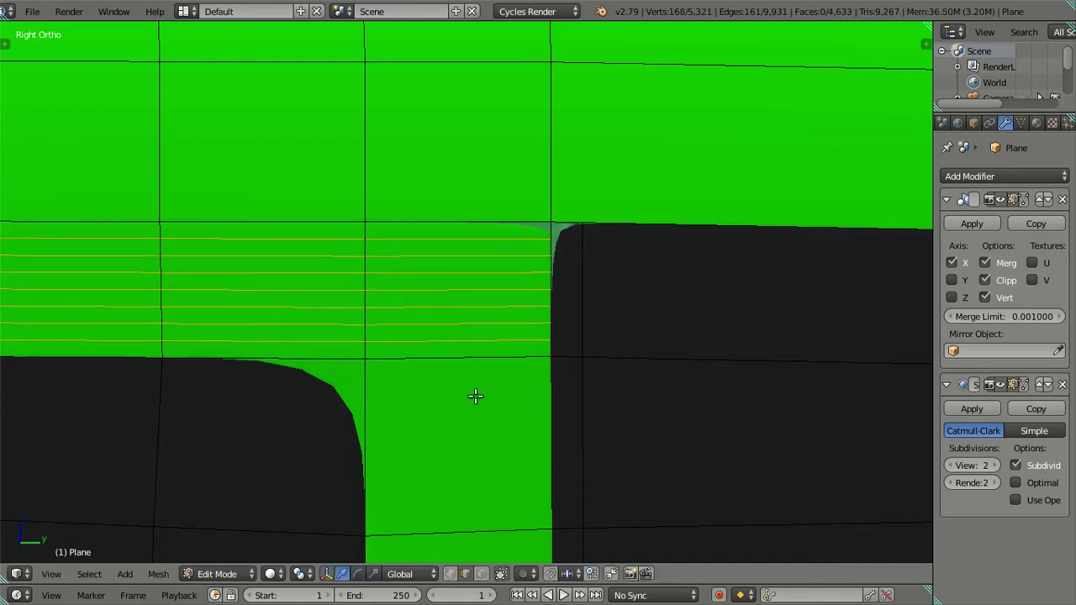
Switch to vertex select, undo the seven cuts, and cancel two five-cut loop attempts
left_click(448, 574)
scroll(553, 433, "up", 2)
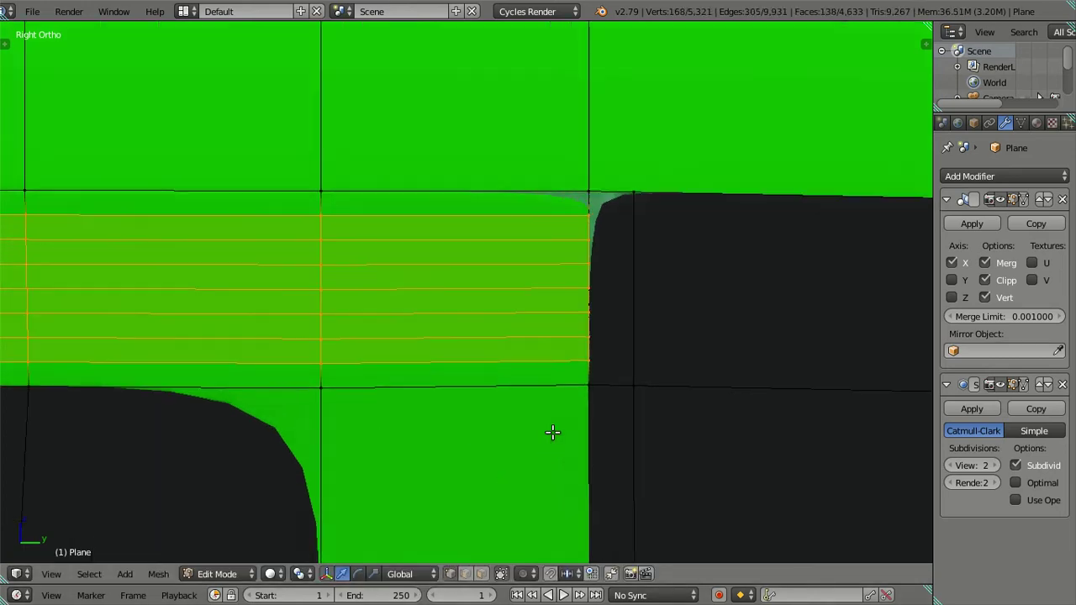
key("ctrl+z")
key("ctrl+z")
key("ctrl+r")
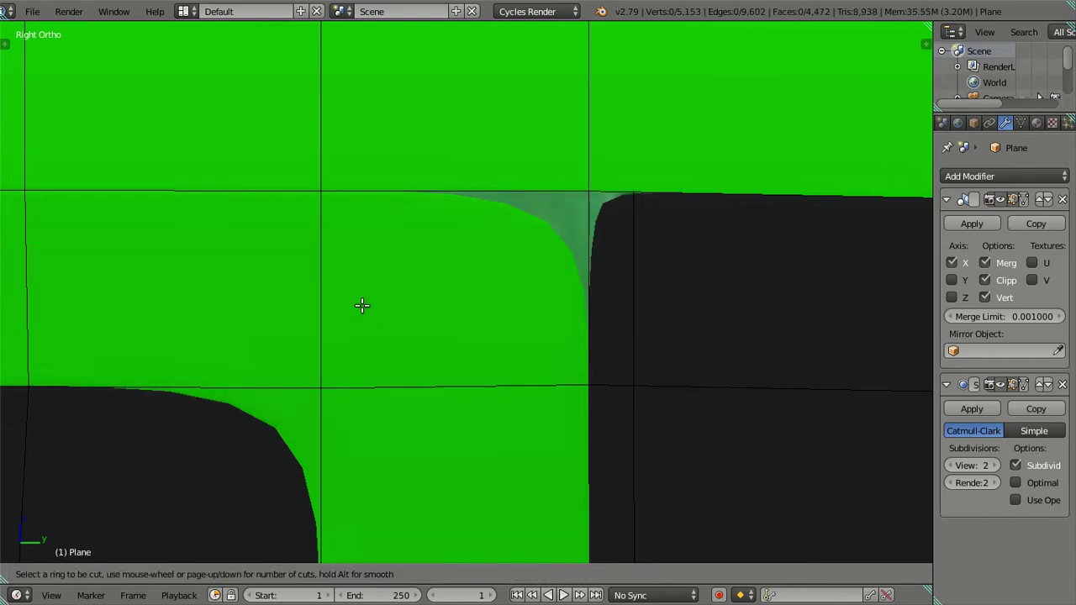
type("5")
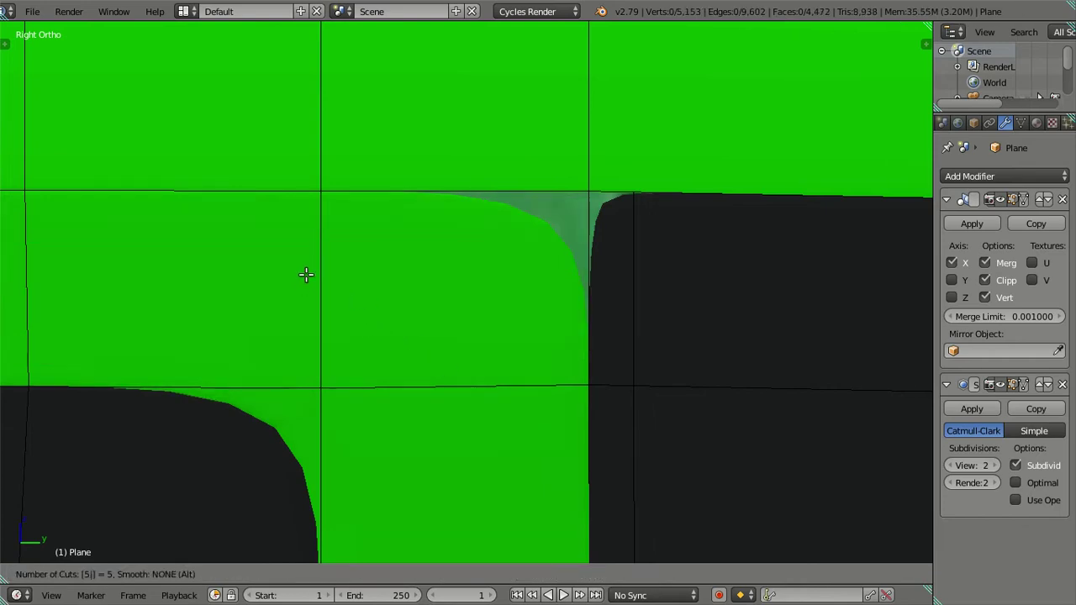
key("Escape")
key("ctrl+r")
type("5")
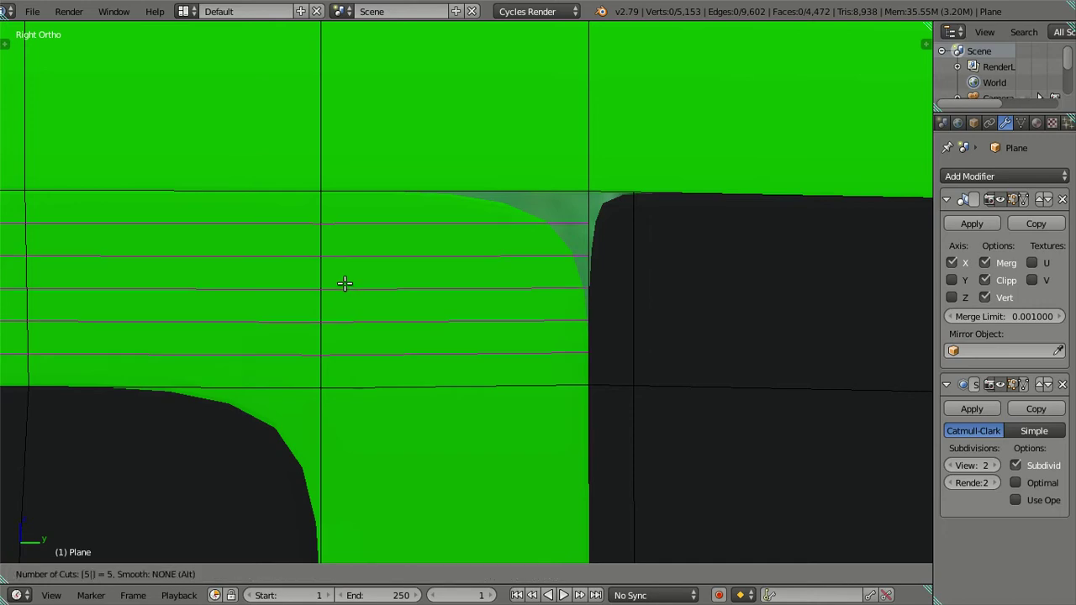
key("Escape")
key("ctrl+Tab")
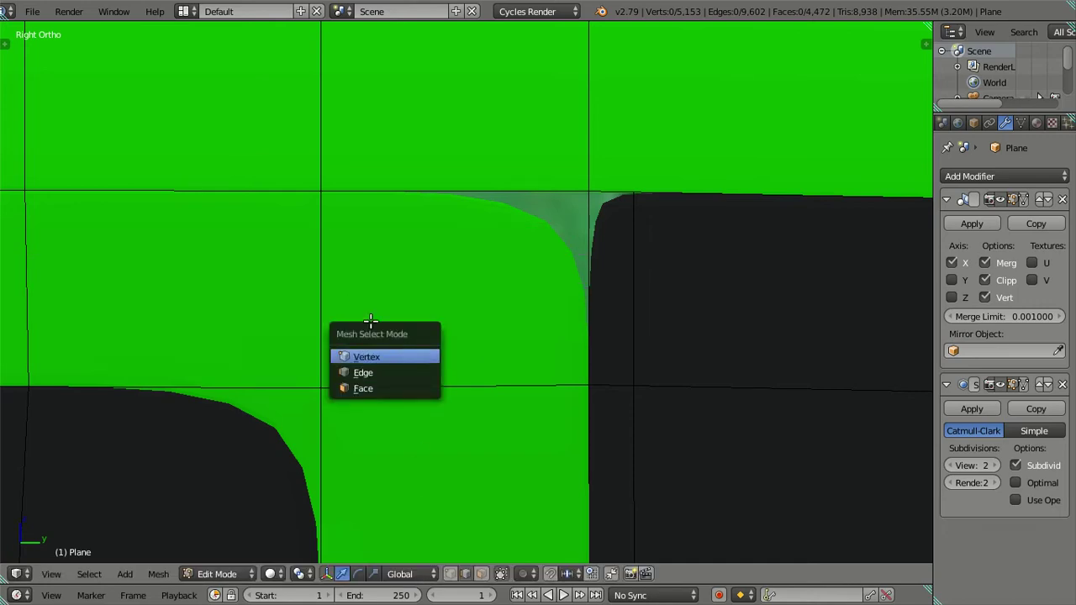
Add five evenly spaced loop cuts across the panel, then undo them
key("ctrl+r")
type("5")
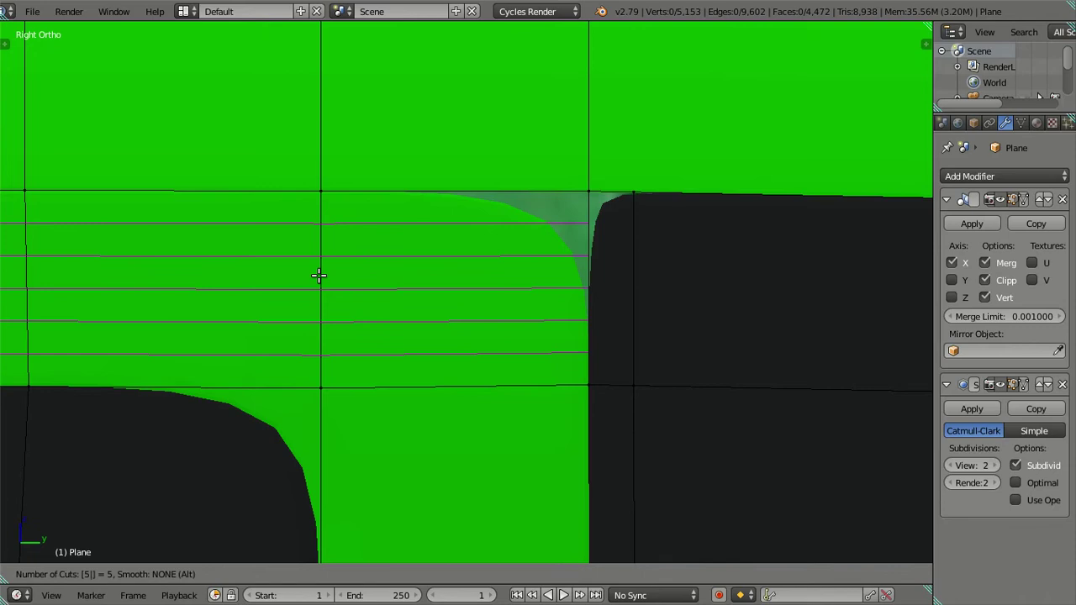
key("Return")
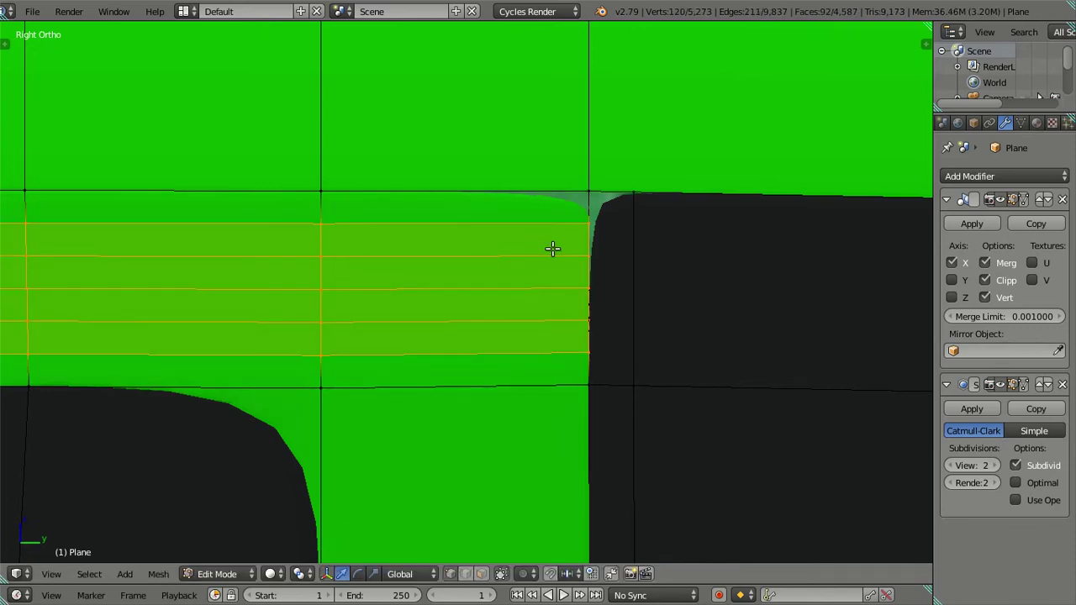
scroll(639, 249, "up", 2)
middle_click_drag(645, 257, 529, 286, "shift")
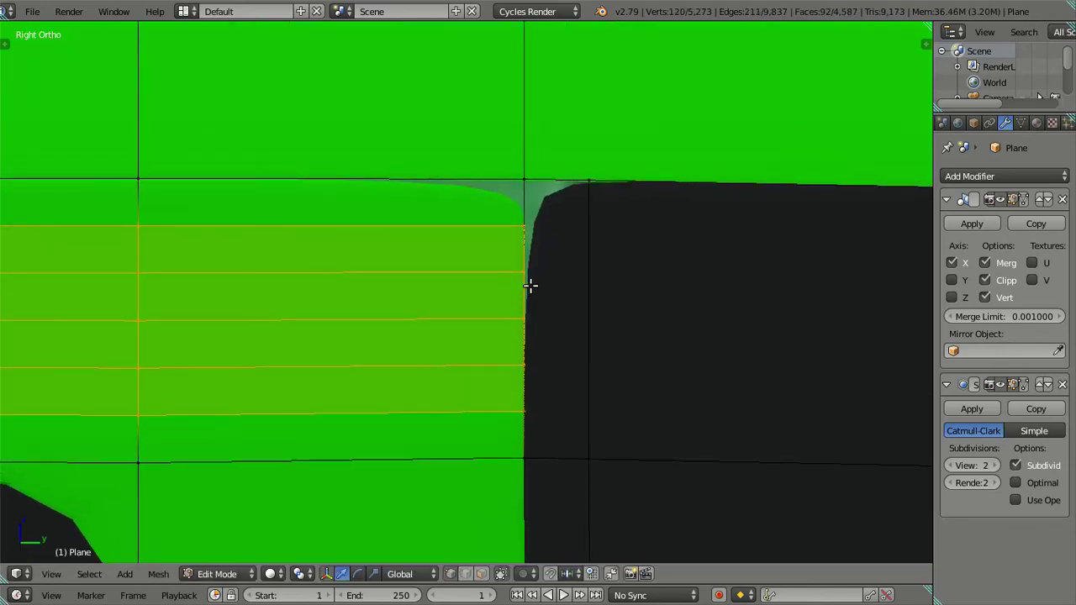
key("ctrl+z")
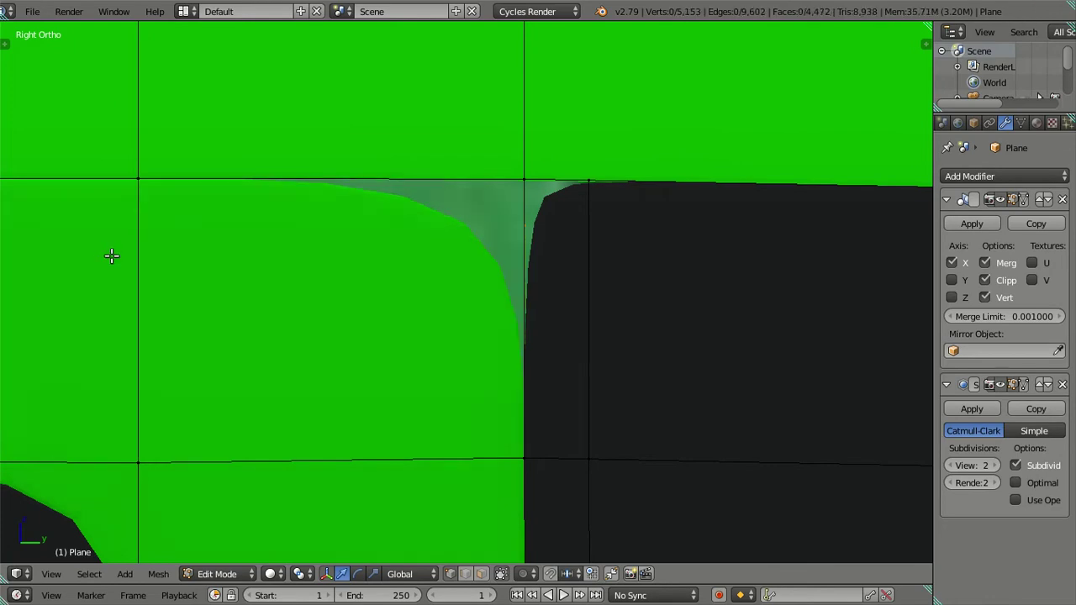
Loop-cut the panel with six evenly spaced horizontal cuts
key("ctrl+r")
key("6")
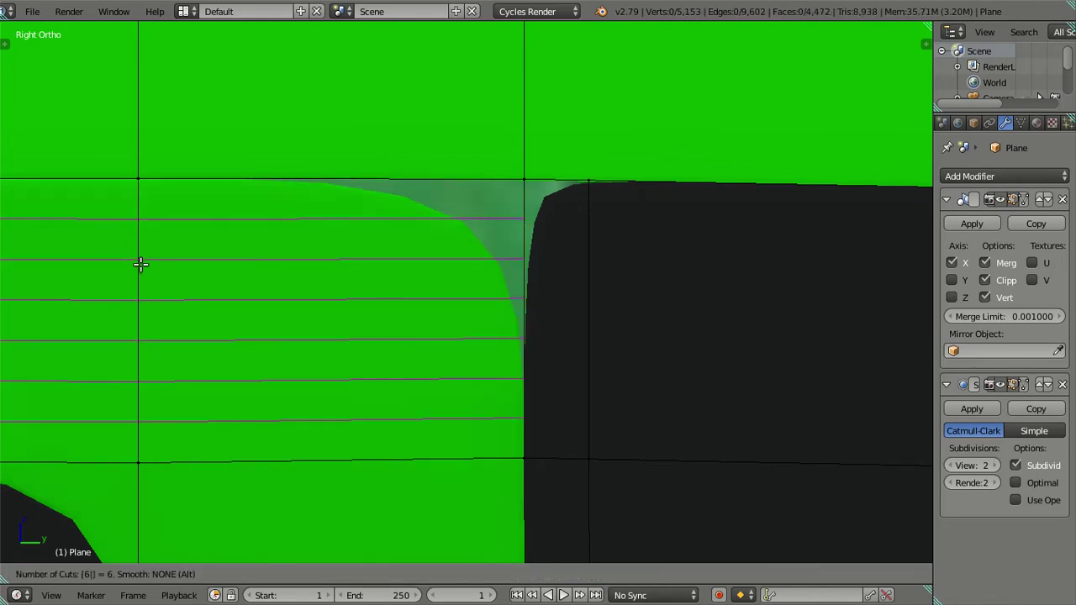
left_click(141, 264)
right_click(534, 231)
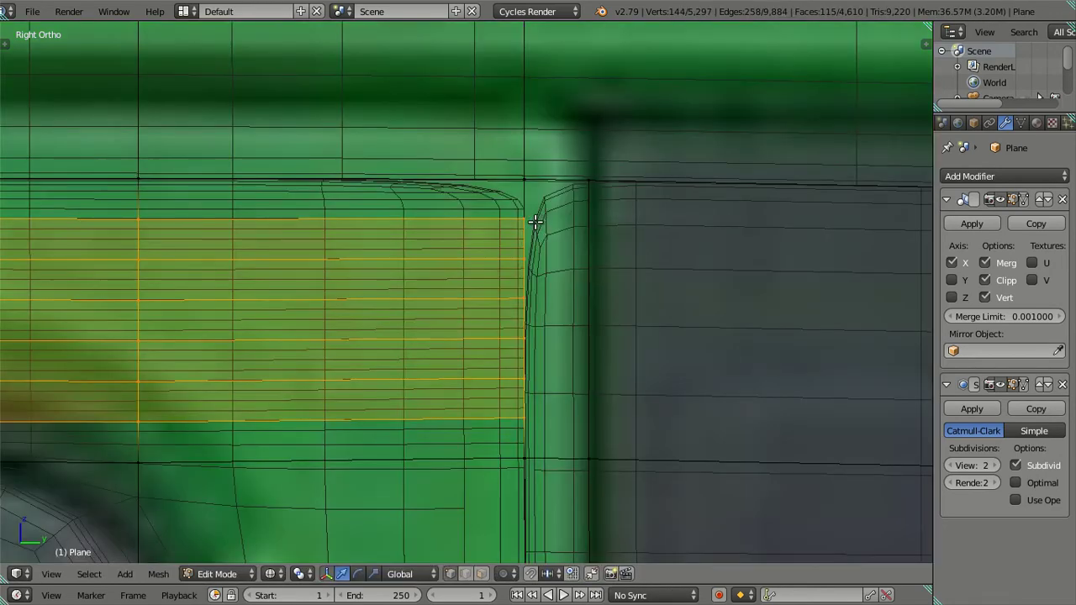
Move the 3D cursor onto the selected edge at the window's top corner
key("a")
key("x")
left_click(536, 220)
right_click(533, 220, "alt")
key("shift+s")
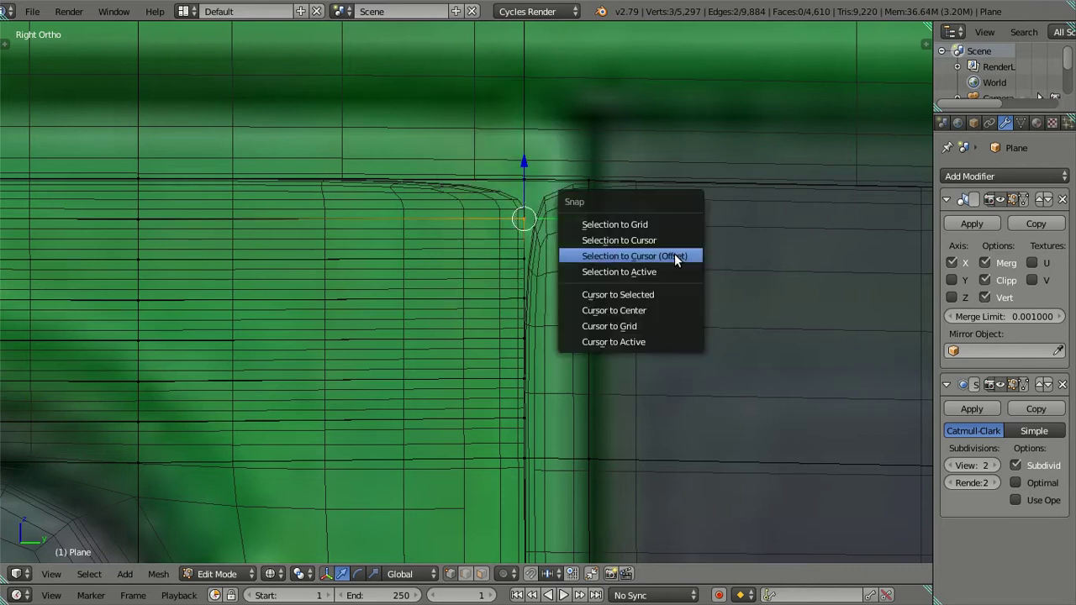
left_click(666, 292)
key("a")
key("shift+z")
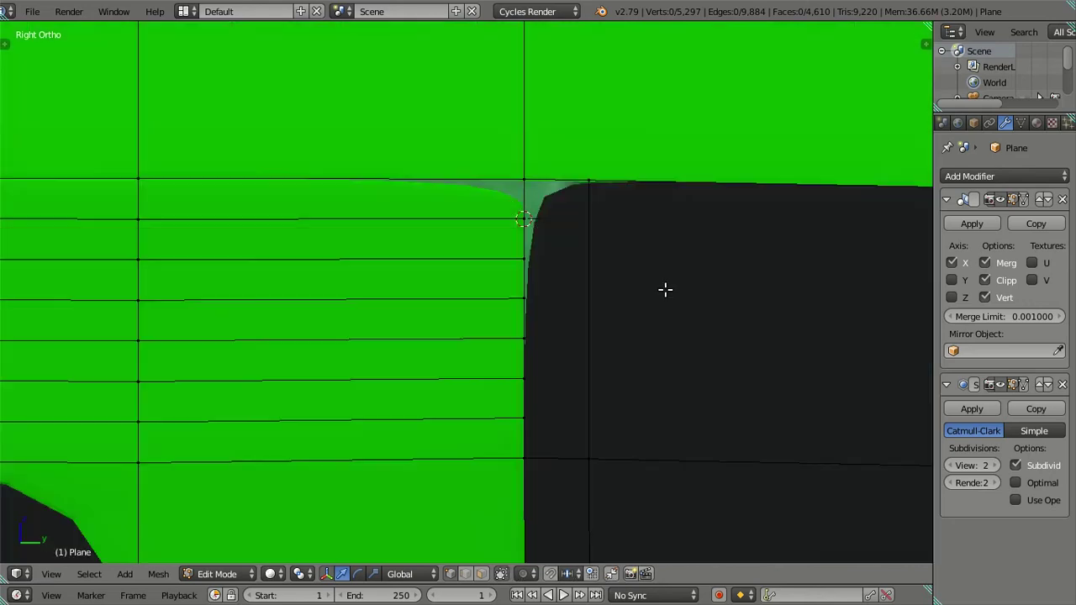
key("ctrl+z")
key("ctrl+z")
key("ctrl+z")
key("ctrl+z")
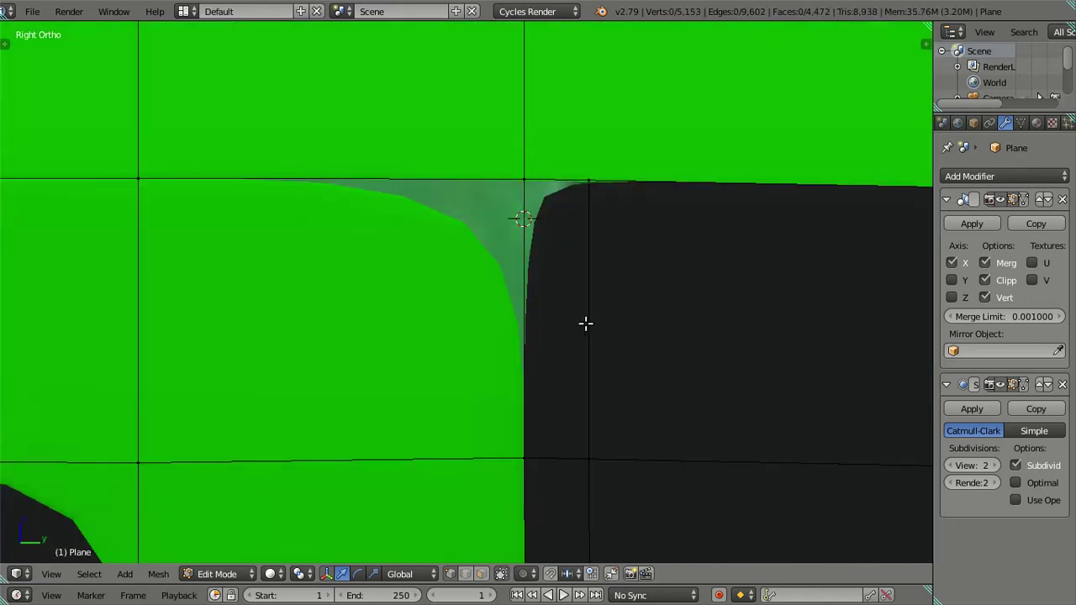
Snap the pillar's vertical column of vertices onto the window corner point
scroll(535, 452, "down", 3)
scroll(536, 445, "down", 2)
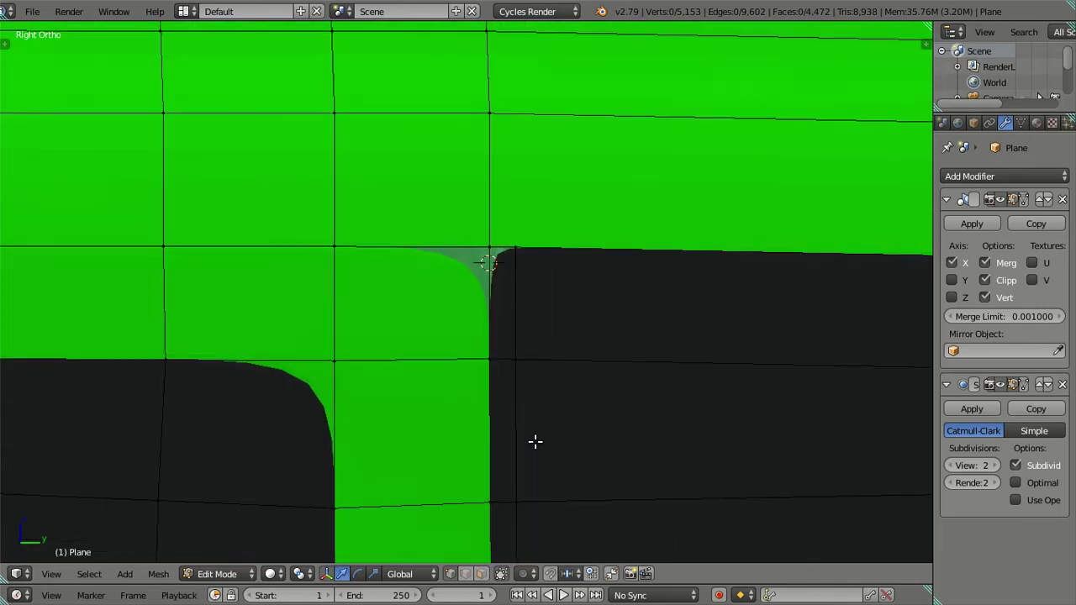
scroll(533, 437, "up", 1)
scroll(532, 435, "up", 2)
key("z")
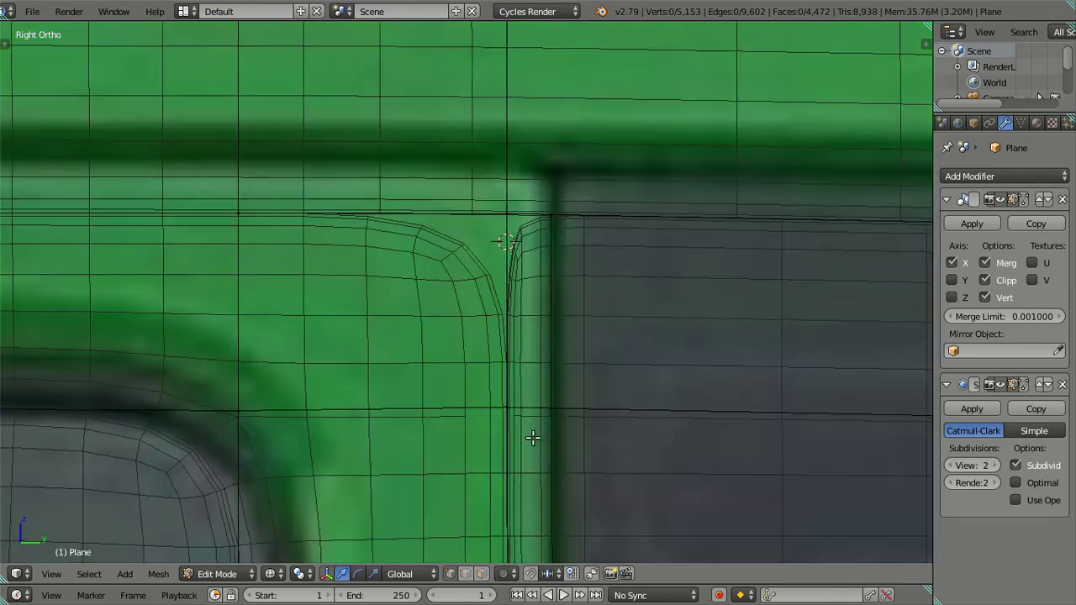
left_click(500, 401)
key("Escape")
key("z")
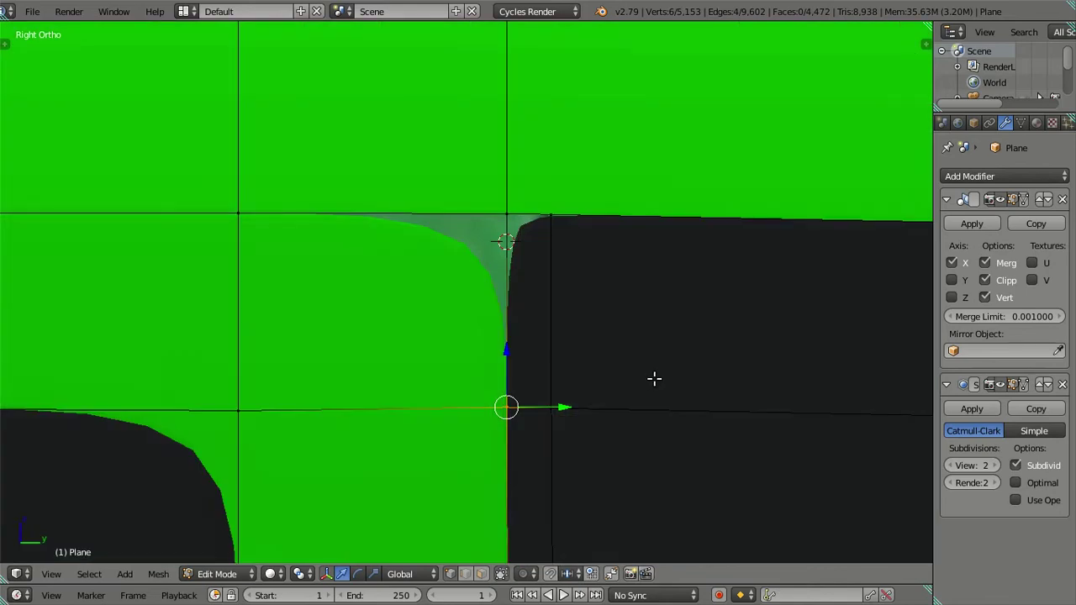
key("shift+s")
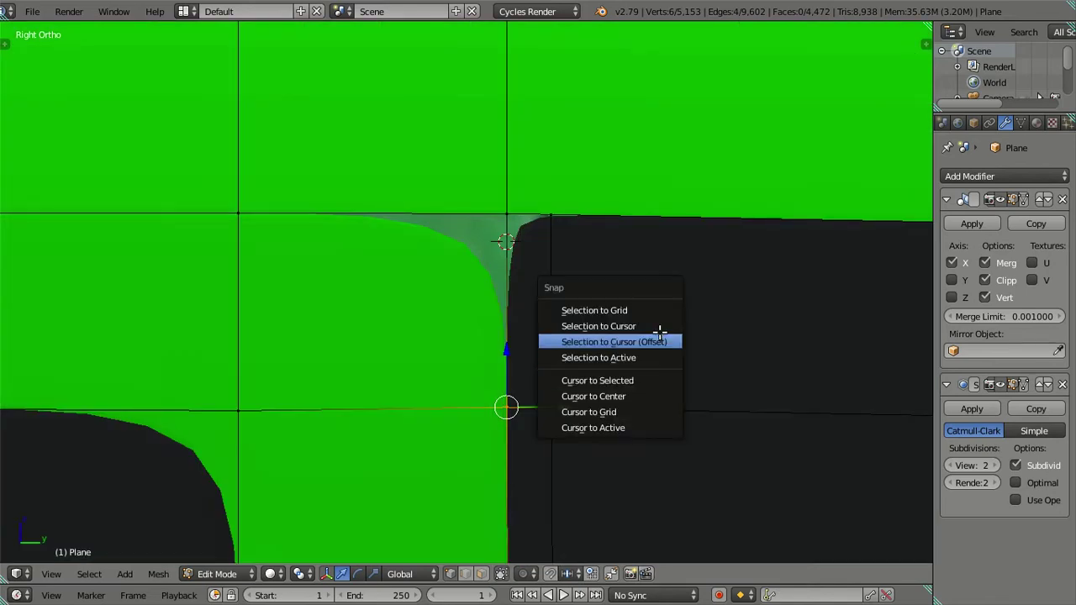
left_click(660, 332)
key("z")
key("a")
key("z")
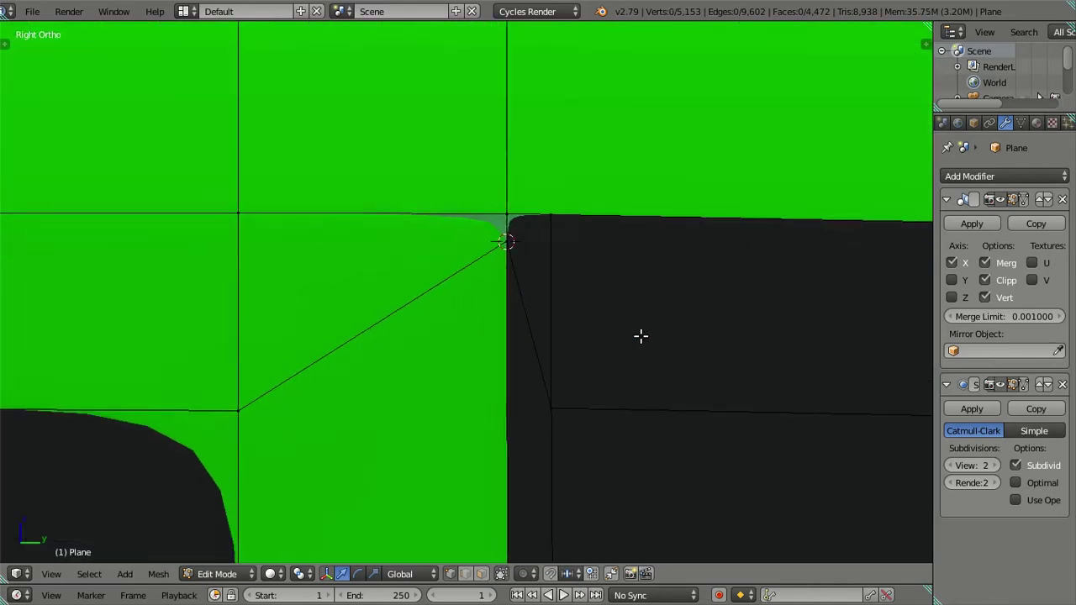
Add a trial six-cut loop cut across the pillar
key("ctrl+r")
scroll(408, 212, "up", 4)
scroll(408, 212, "up", 1)
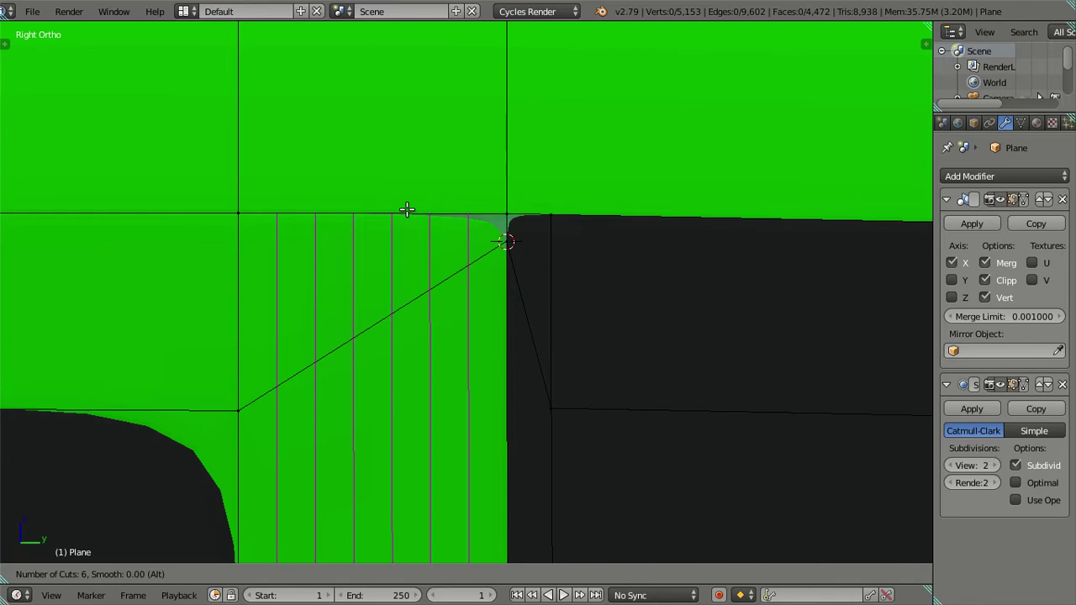
left_click(407, 209)
Put the 3D cursor on the window-corner vertex, then undo back to the 5,153-vertex mesh
right_click(471, 164)
right_click(471, 158)
key("shift+s")
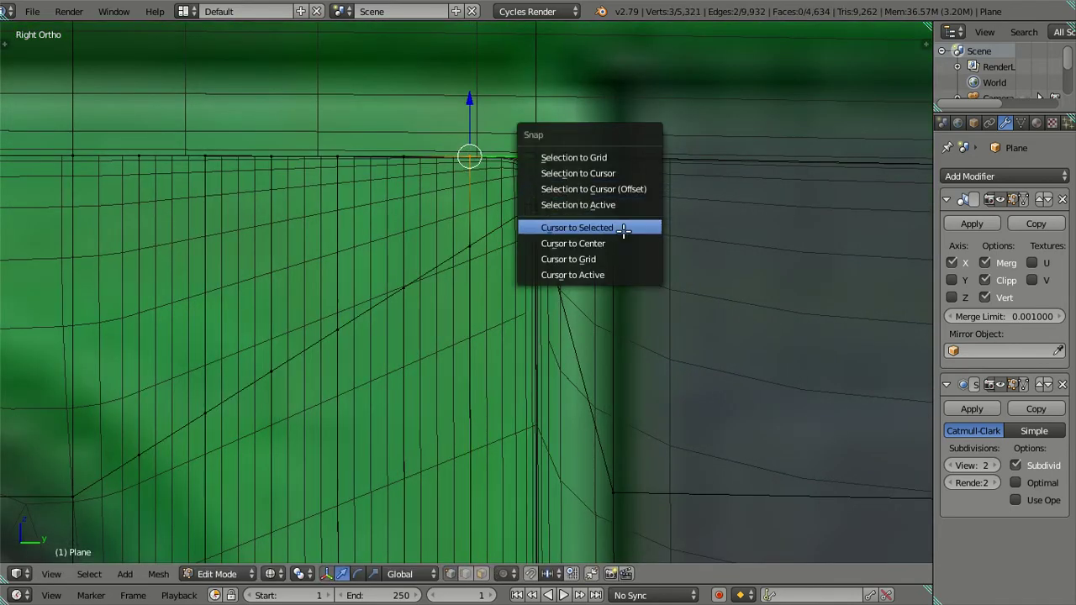
left_click(624, 229)
key("a")
scroll(624, 227, "up", 3)
key("ctrl+z")
key("ctrl+z")
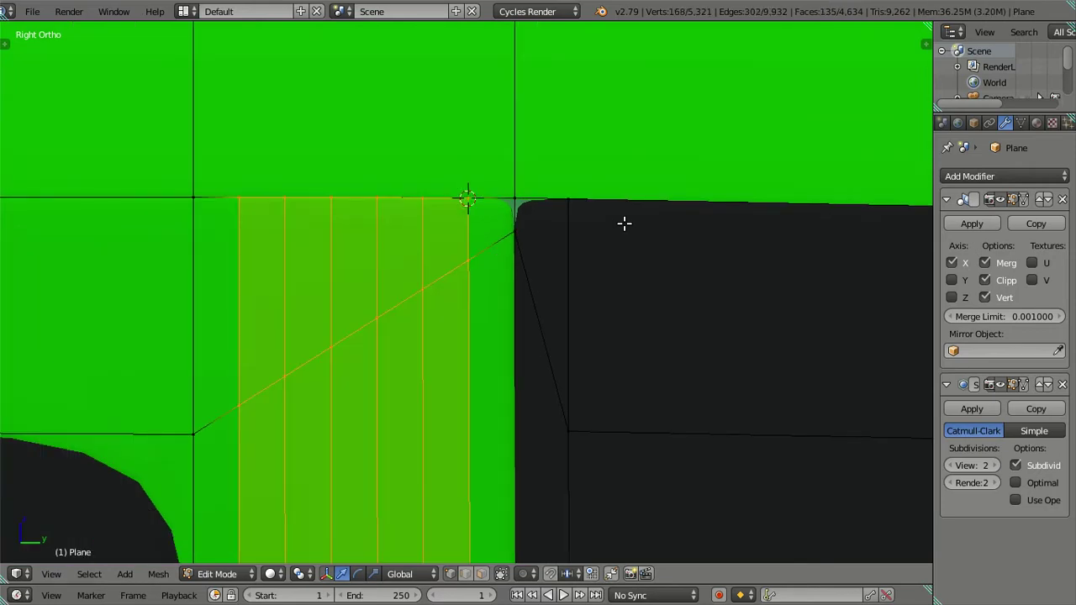
key("ctrl+z")
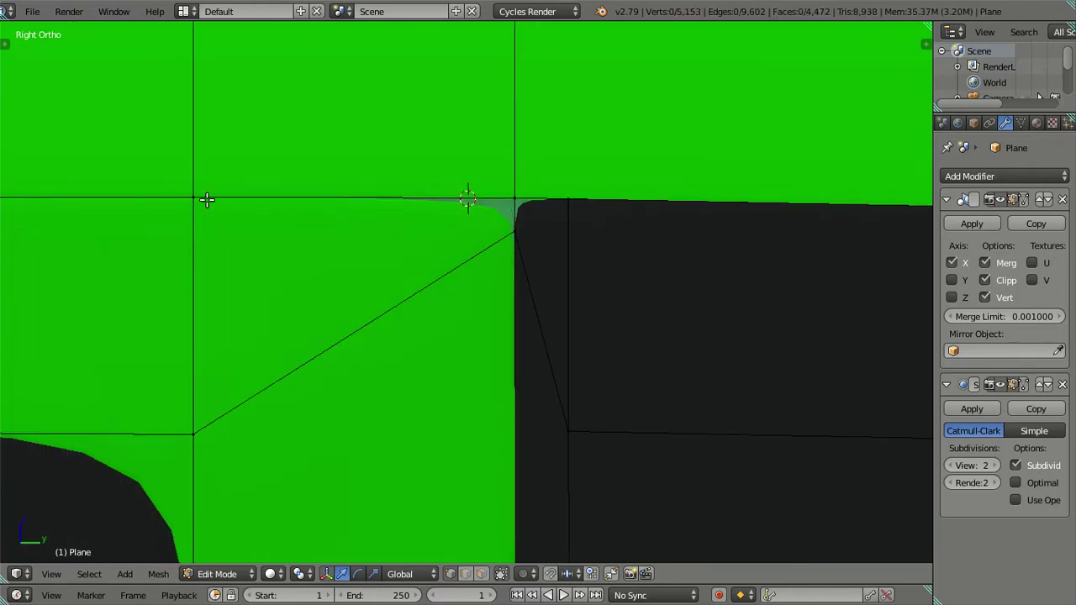
scroll(207, 199, "down", 3)
Snap the selected pillar-edge vertex onto the window corner point
scroll(291, 213, "up", 2, "ctrl")
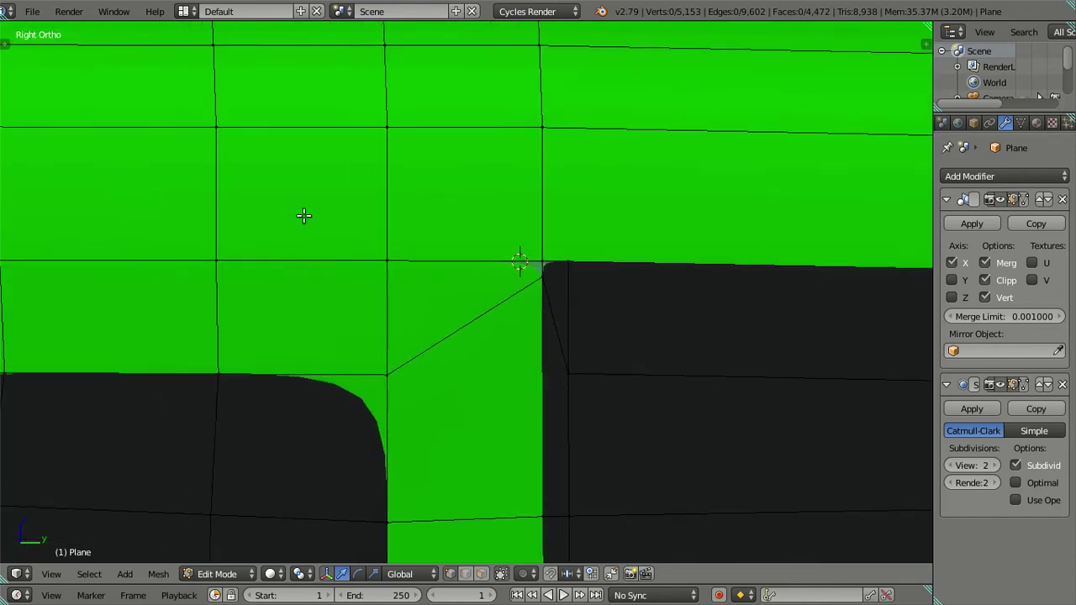
key("z")
key("c")
left_click(386, 254)
key("Escape")
key("z")
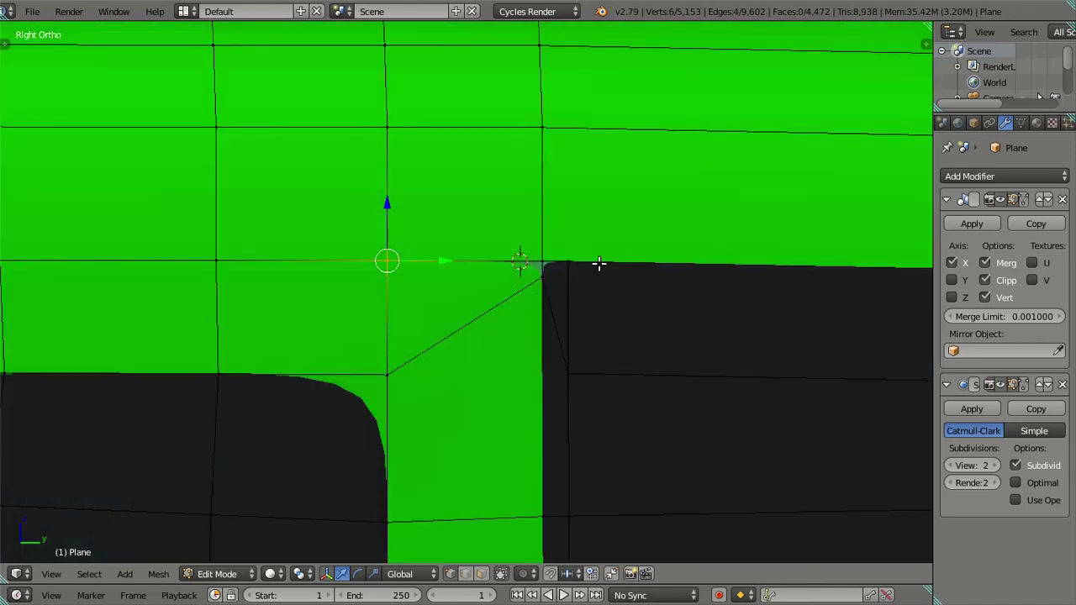
key("shift+a")
key("shift+s")
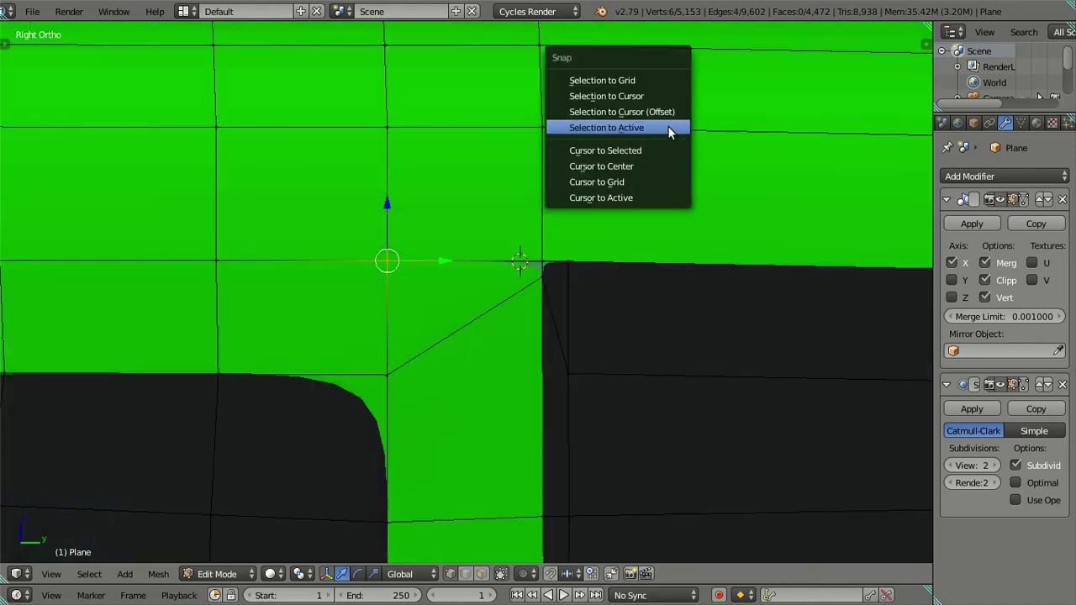
left_click(670, 112)
Orbit the cab in Object Mode to check the pillar, then return to Edit Mode
scroll(670, 300, "up", 2)
key("z")
key("z")
scroll(672, 301, "down", 1)
scroll(670, 301, "down", 3)
scroll(671, 300, "down", 2)
key("Tab")
mouse_move(637, 340)
middle_mouse_down()
mouse_move(678, 359)
mouse_move(788, 328)
middle_mouse_up()
mouse_move(640, 395)
middle_mouse_down()
mouse_move(636, 236)
mouse_move(596, 378)
mouse_move(574, 334)
middle_mouse_up()
key("Tab")
mouse_move(544, 291)
middle_mouse_down()
mouse_move(567, 317)
mouse_move(505, 356)
mouse_move(533, 334)
mouse_move(526, 317)
mouse_move(499, 328)
mouse_move(512, 331)
middle_mouse_up()
scroll(496, 329, "up", 2)
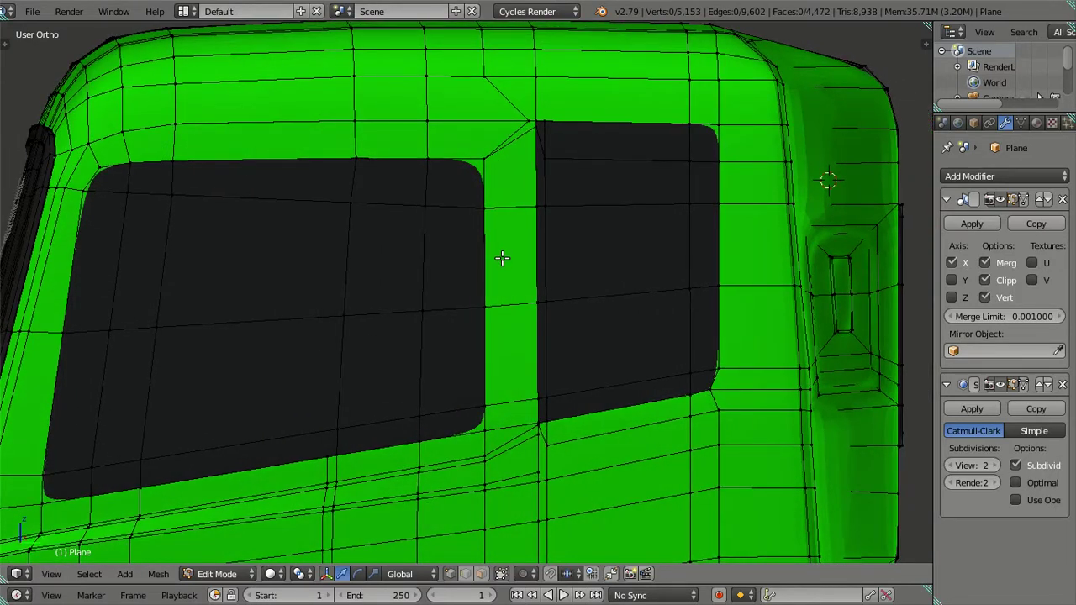
Check the connected window faces and return to the Right Ortho view over the reference photo
scroll(502, 258, "up", 3)
right_click(396, 160)
key("l")
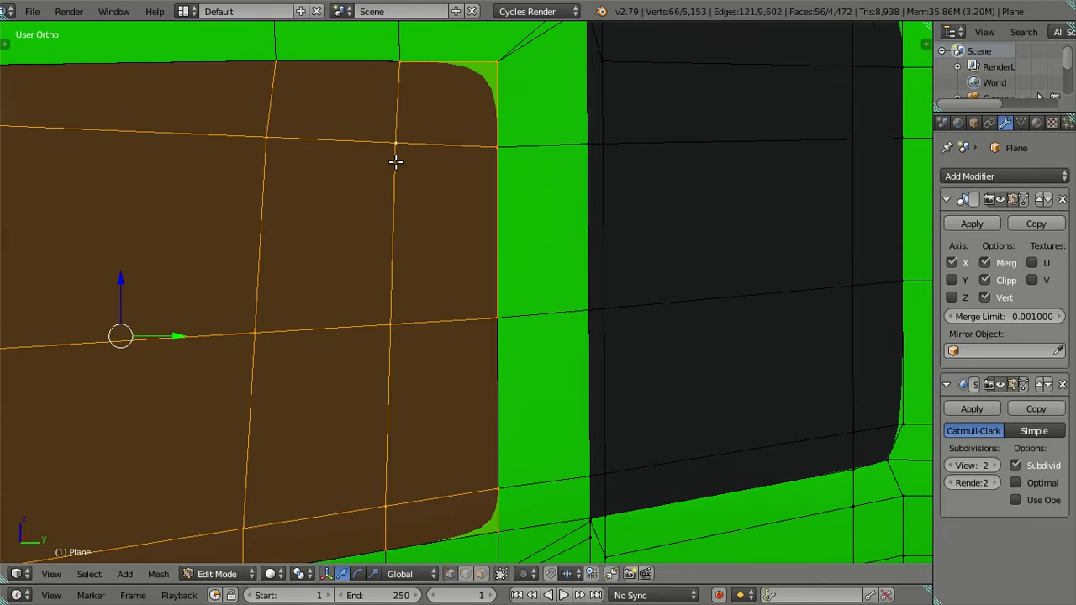
scroll(396, 161, "down", 4)
key("a")
mouse_move(411, 159)
middle_mouse_down()
mouse_move(463, 243)
mouse_move(473, 241)
middle_mouse_up()
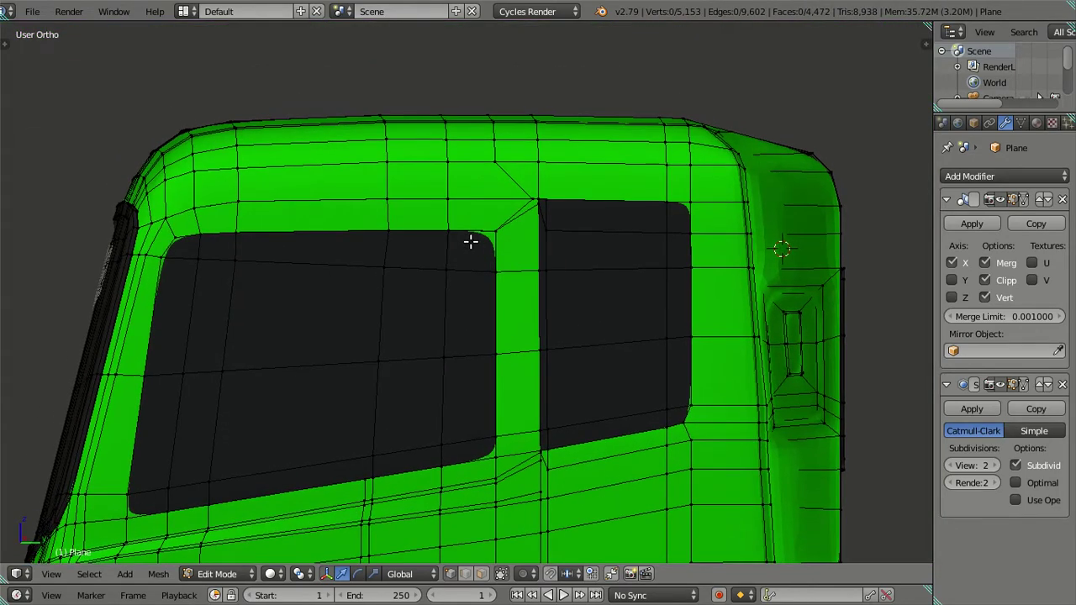
key("KP_3")
scroll(524, 257, "up", 4)
scroll(521, 257, "up", 1)
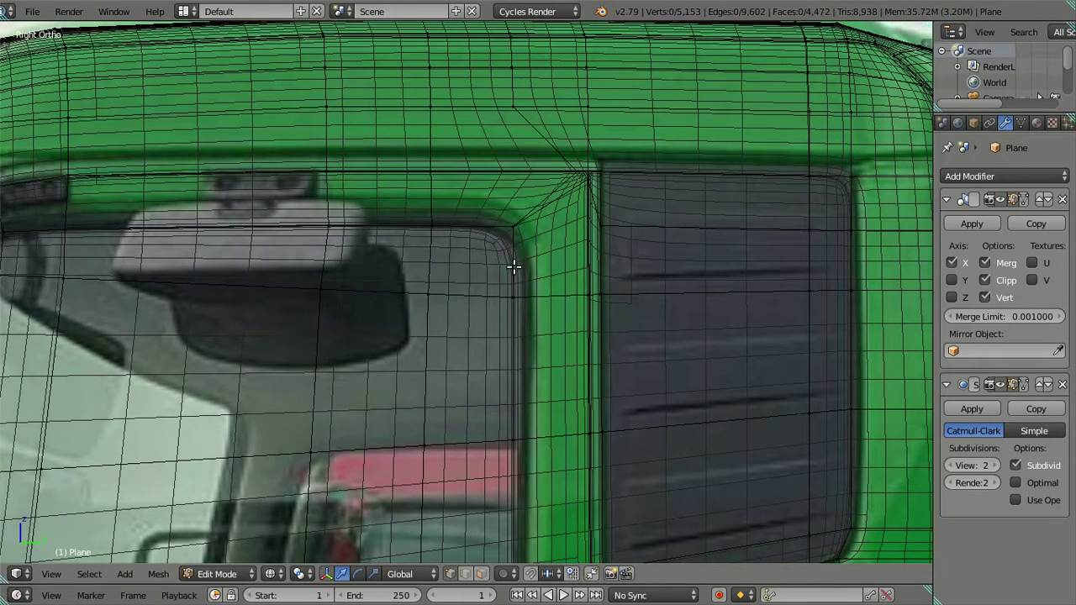
scroll(520, 239, "up", 1)
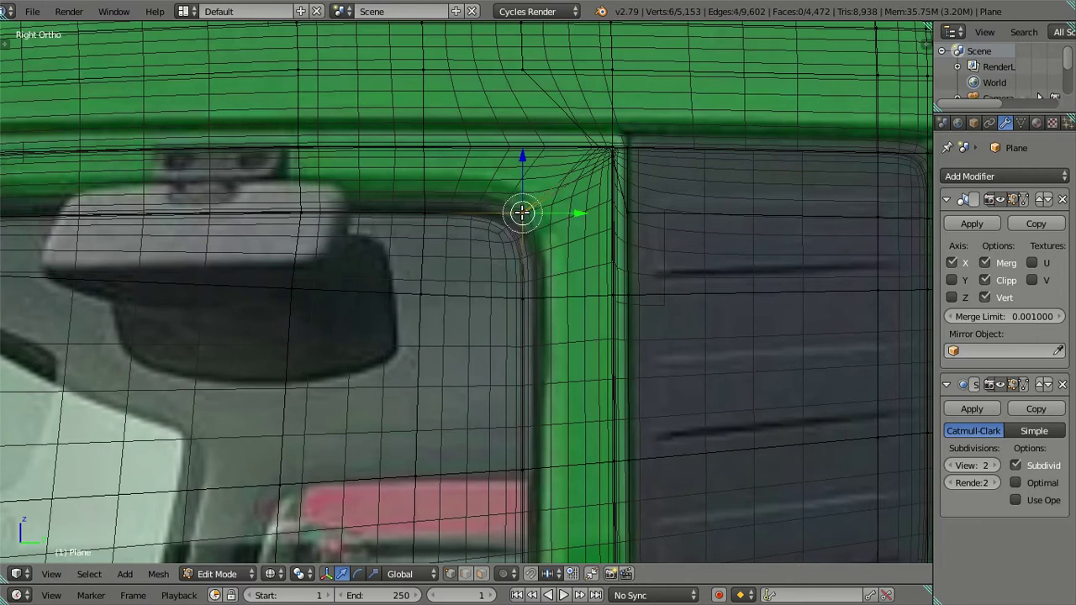
Move the window-corner vertex onto the photo's rounded window corner
key("g")
left_click(551, 244)
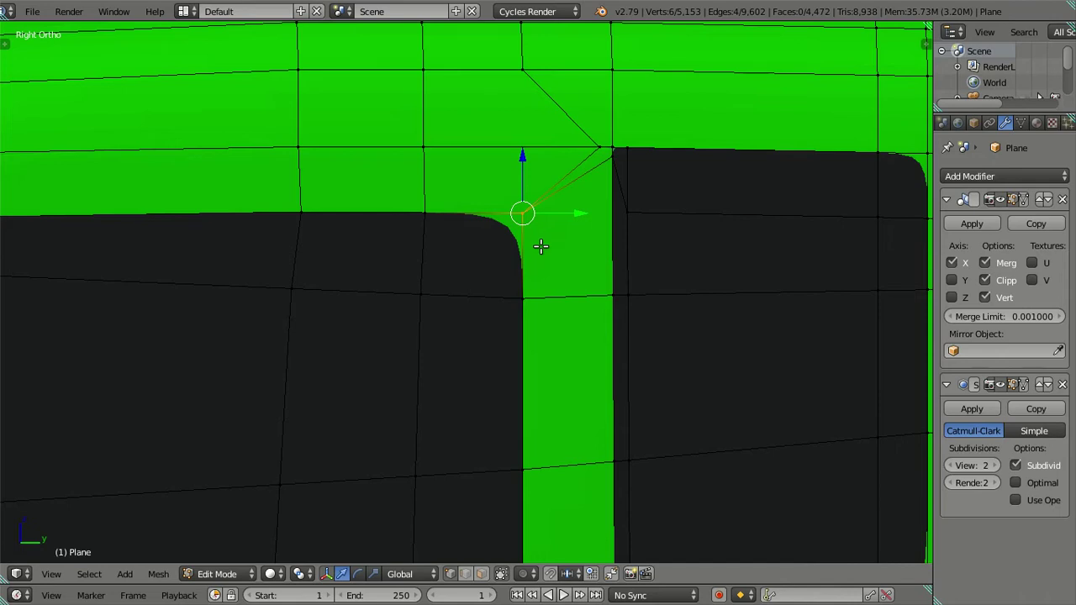
key("g")
left_click(501, 274)
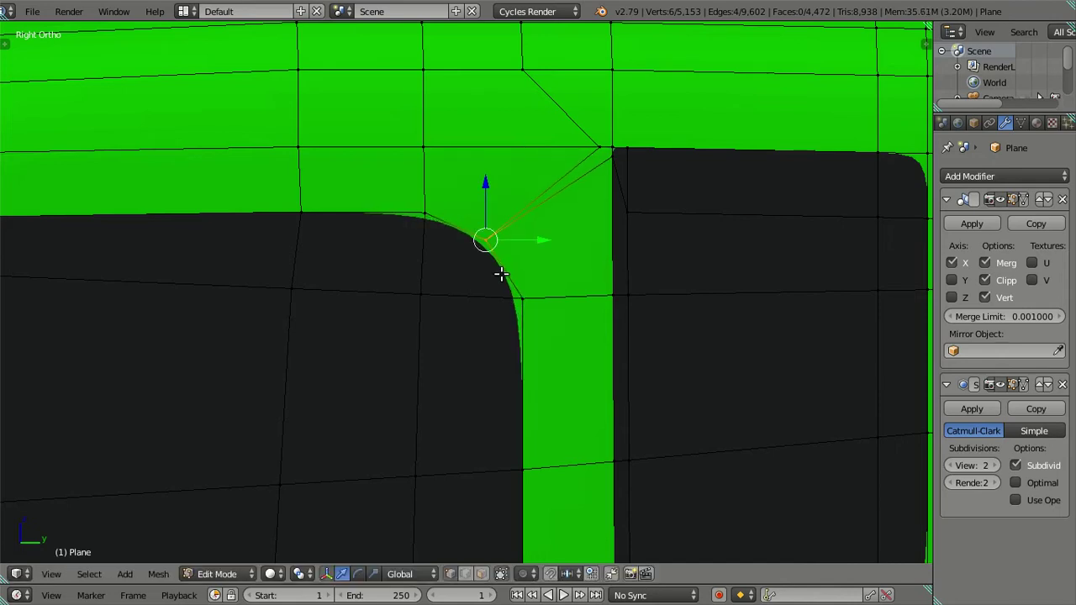
key("ctrl+z")
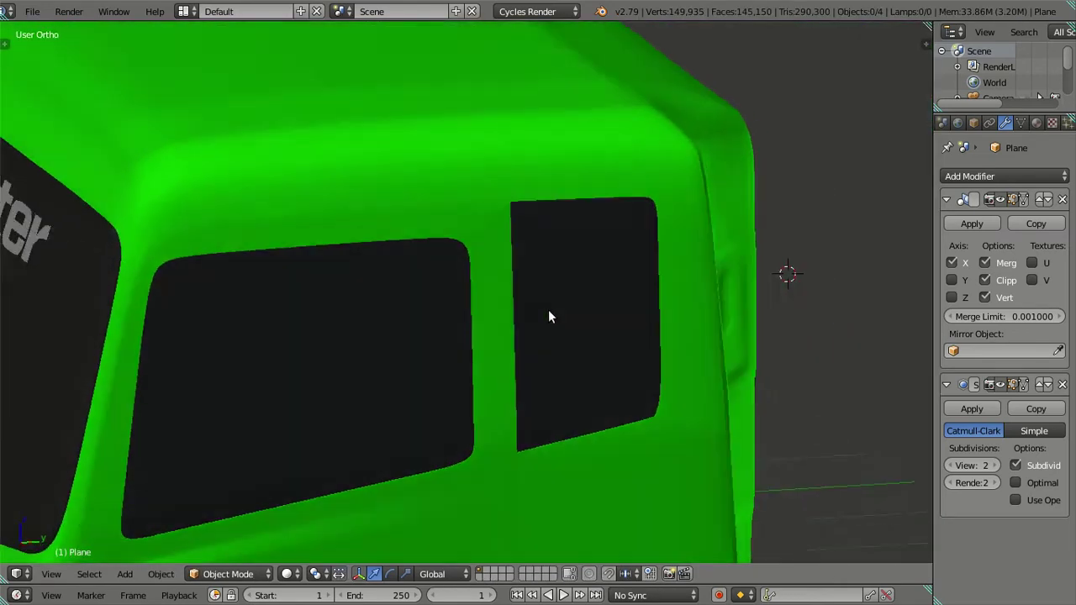
Orbit around the cab to inspect the window corner, then return to the side view
mouse_move(549, 317)
middle_mouse_down()
mouse_move(583, 305)
mouse_move(608, 258)
mouse_move(598, 216)
mouse_move(498, 232)
mouse_move(480, 255)
mouse_move(493, 423)
middle_mouse_up()
mouse_move(365, 378)
middle_mouse_down()
mouse_move(435, 347)
mouse_move(463, 308)
mouse_move(445, 300)
mouse_move(420, 308)
mouse_move(429, 311)
middle_mouse_up()
scroll(430, 311, "up", 3)
scroll(457, 324, "up", 2)
mouse_move(406, 348)
middle_mouse_down()
mouse_move(479, 335)
mouse_move(483, 354)
mouse_move(545, 272)
mouse_move(499, 268)
mouse_move(515, 262)
middle_mouse_up()
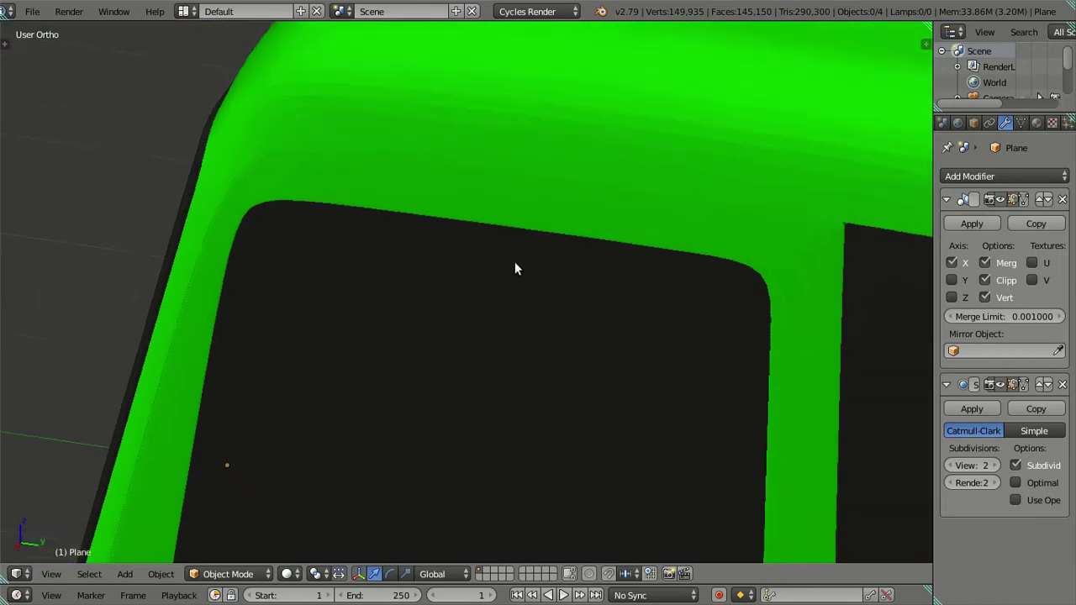
key("KP_3")
scroll(599, 269, "up", 2)
scroll(707, 291, "up", 1)
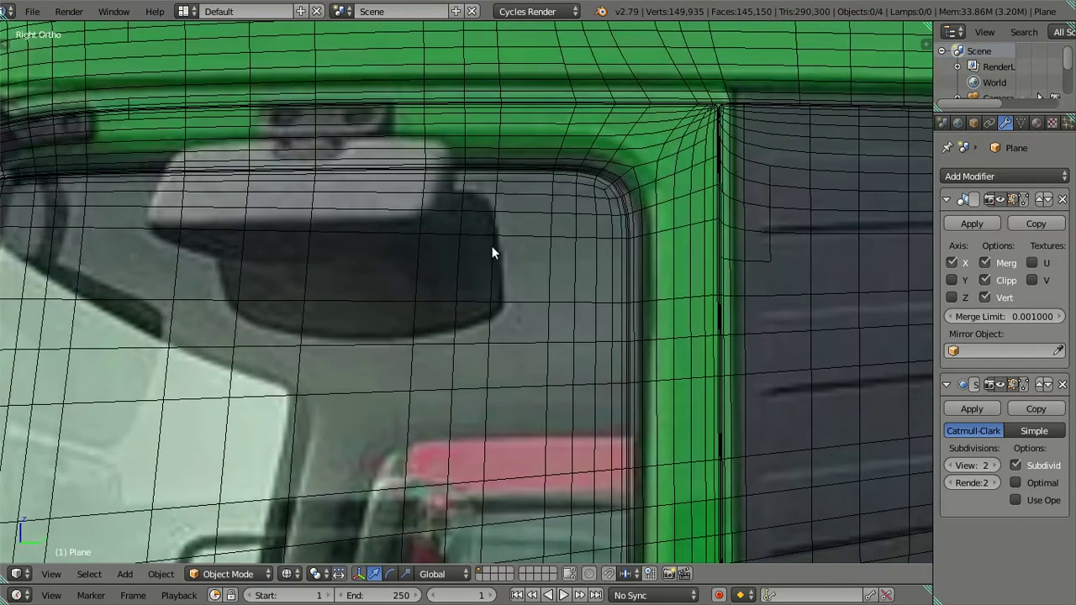
scroll(602, 273, "up", 1)
Back in Edit Mode, compare the window corner with the photo in wireframe and solid shading
key("Tab")
mouse_move(608, 270)
middle_mouse_down()
mouse_move(584, 353)
mouse_move(558, 314)
middle_mouse_up()
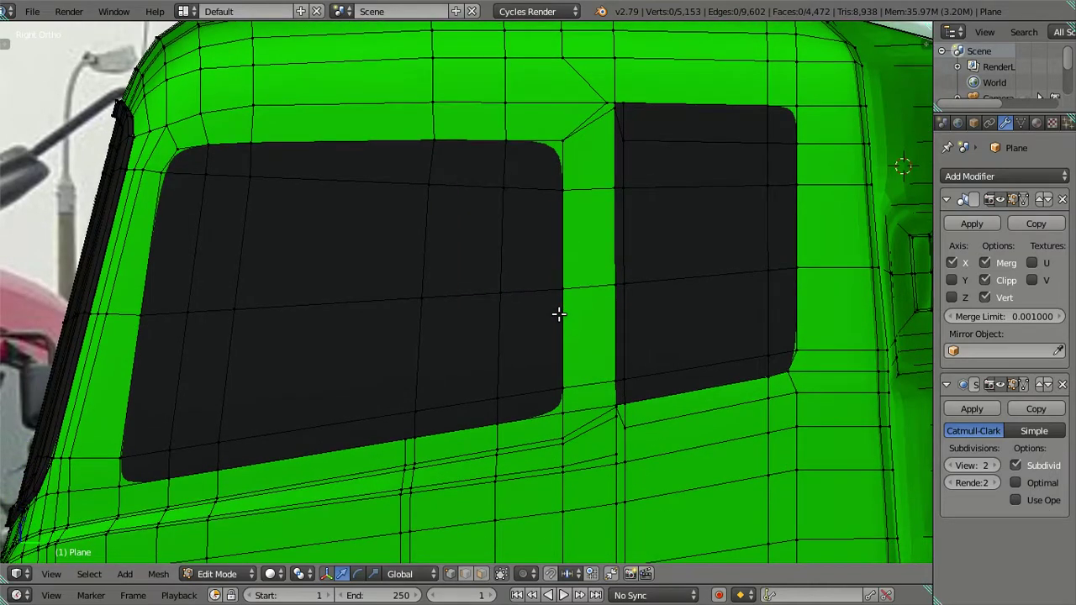
key("KP_3")
key("z")
scroll(559, 315, "up", 1)
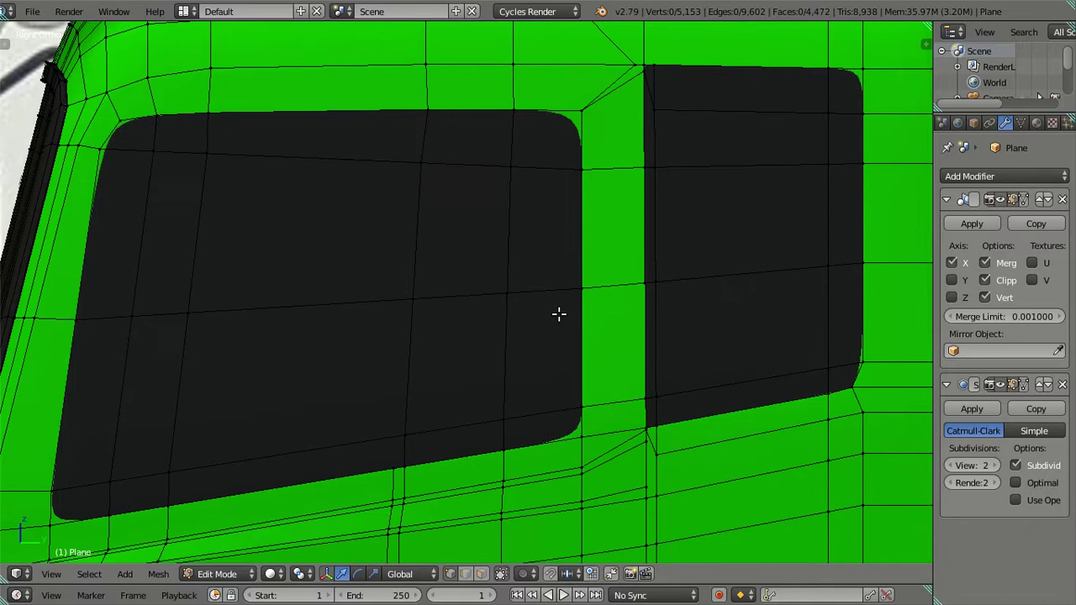
key("z")
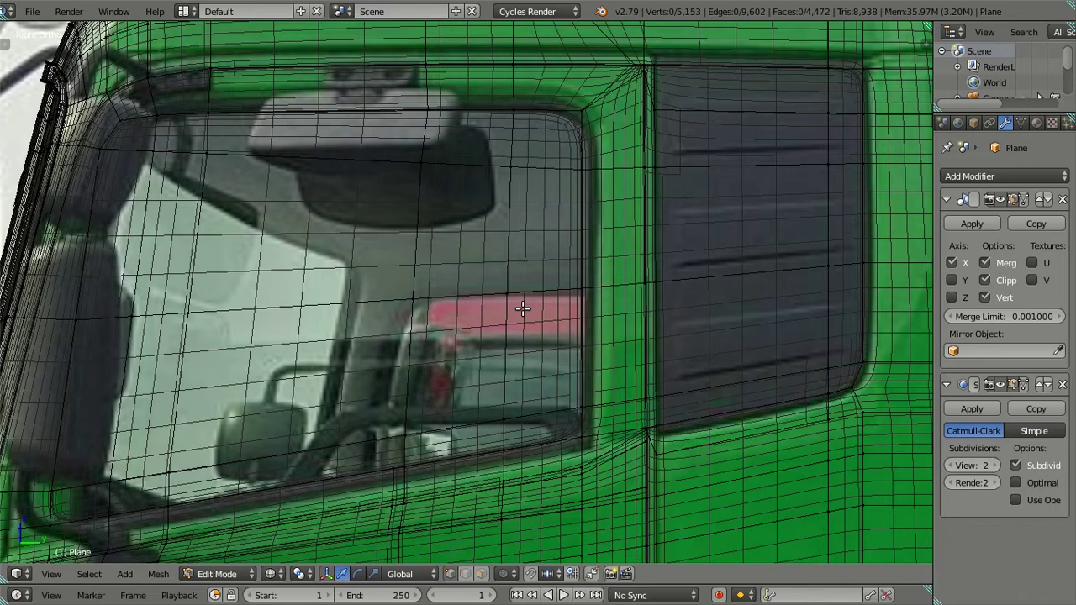
key("z")
mouse_move(522, 309)
middle_mouse_down()
mouse_move(541, 336)
mouse_move(588, 314)
middle_mouse_up()
Leave fullscreen, minimize Blender, and zoom into the green Quester truck photo before closing it
left_click(122, 10)
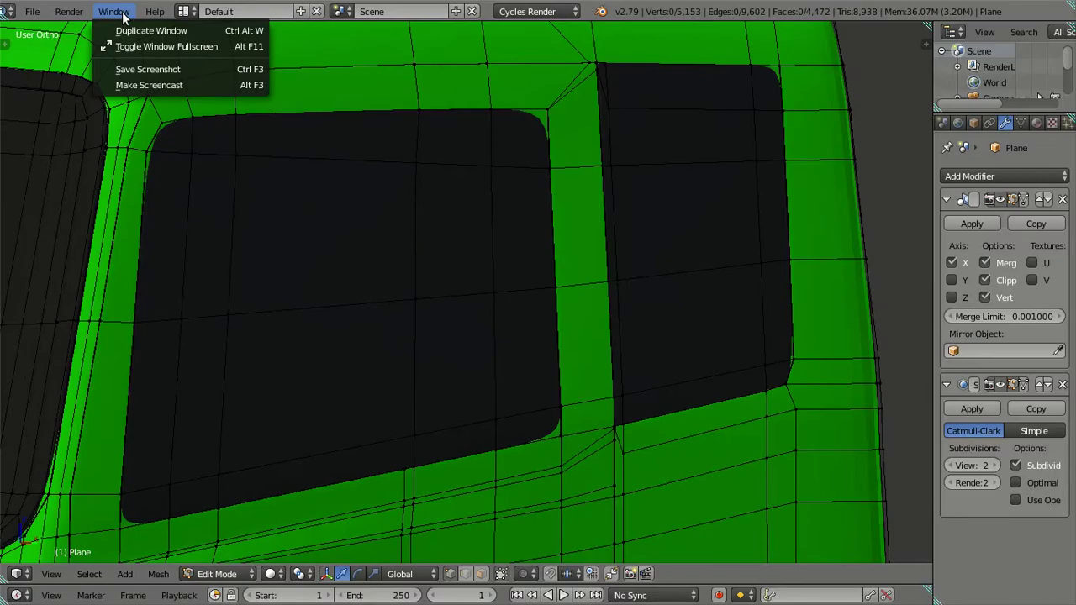
left_click(126, 49)
left_click(25, 10)
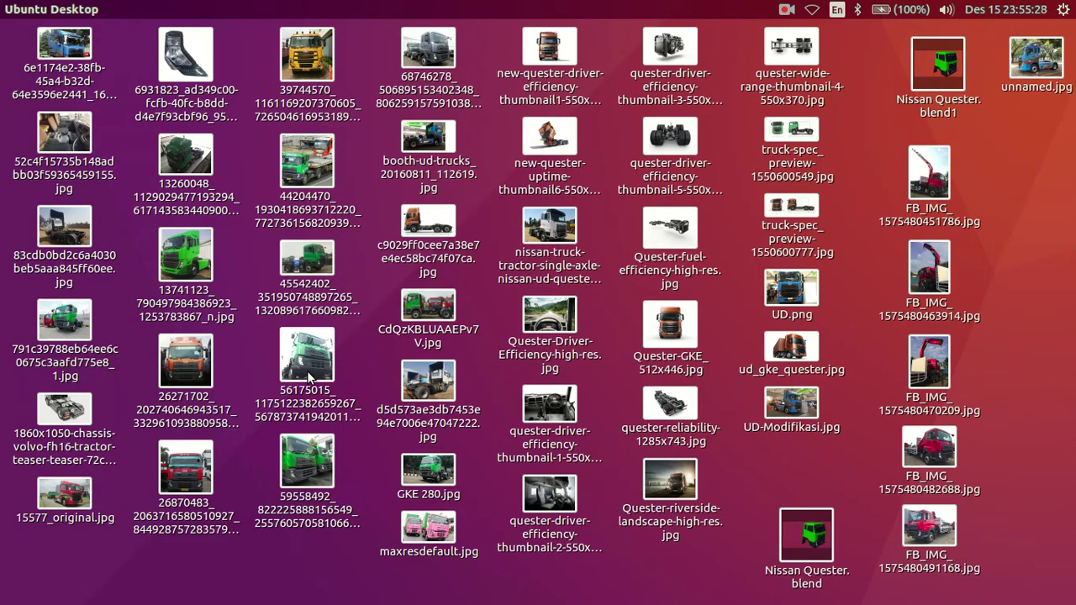
left_click(318, 462)
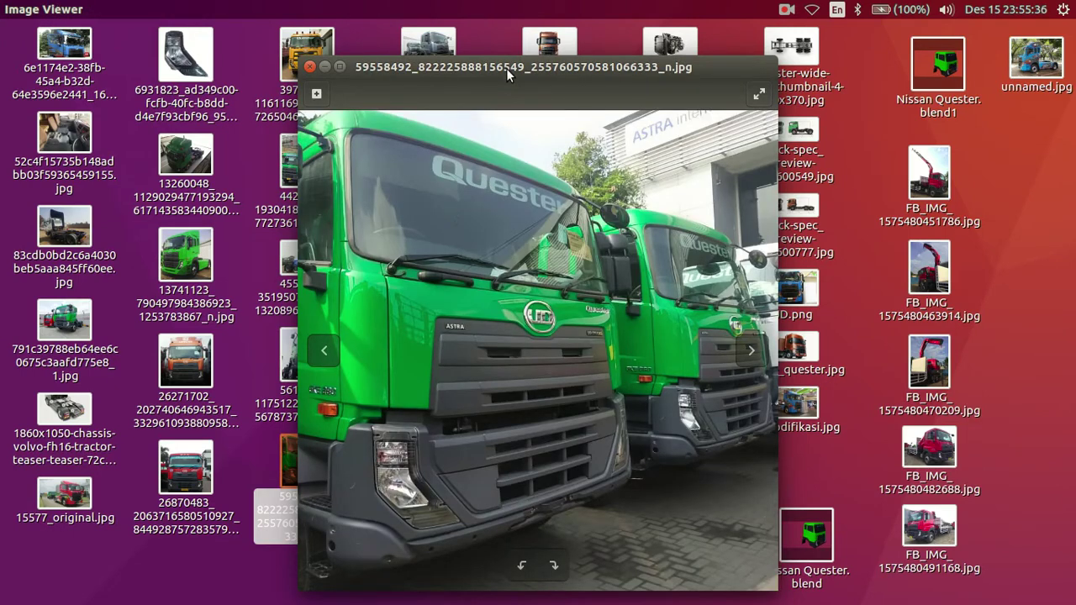
scroll(439, 267, "up", 2)
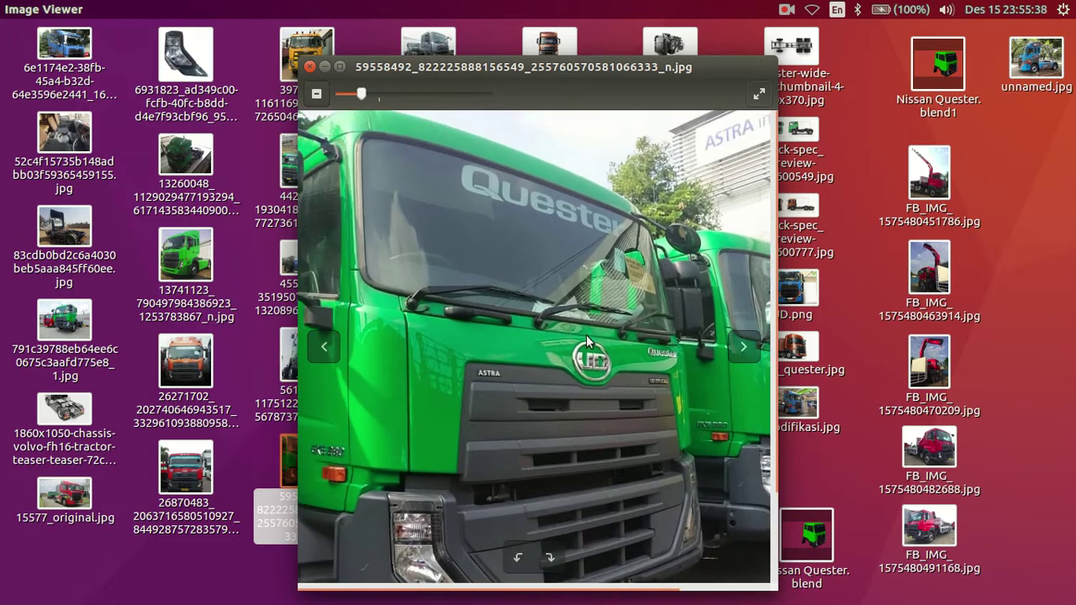
scroll(401, 308, "up", 2)
scroll(401, 309, "up", 1)
left_click(311, 67)
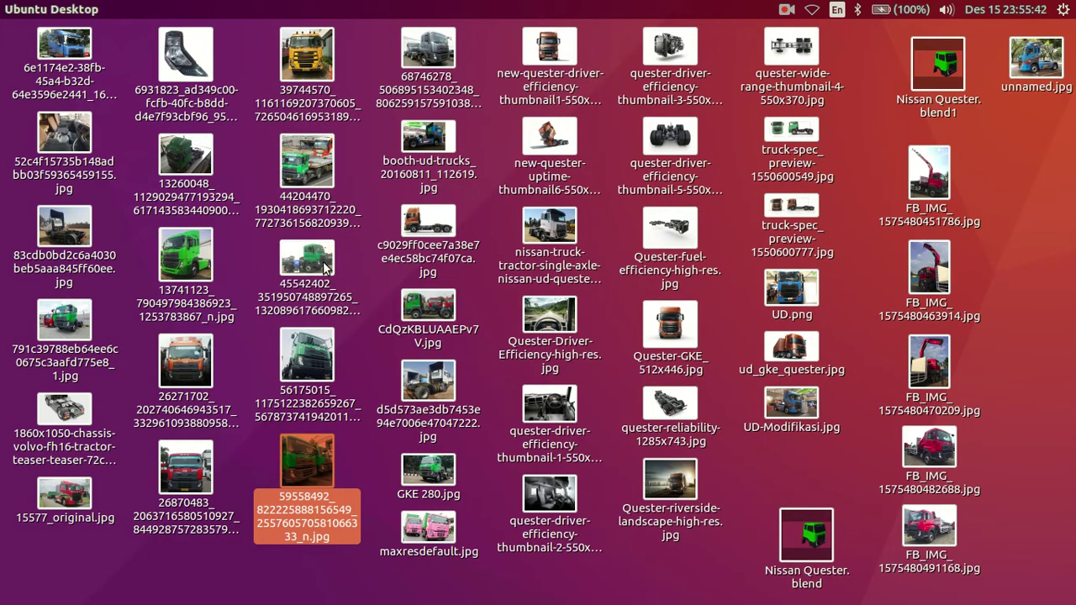
Open the green truck door photo (45542402) and zoom in on it, then close it
left_click(300, 267)
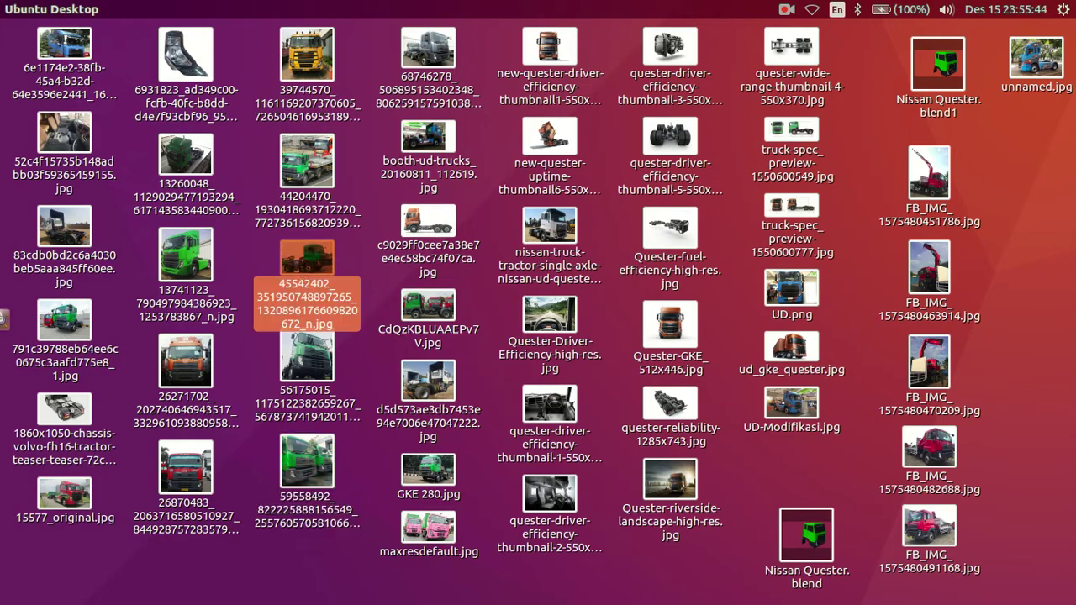
key("Return")
scroll(517, 312, "up", 3)
scroll(637, 241, "up", 2)
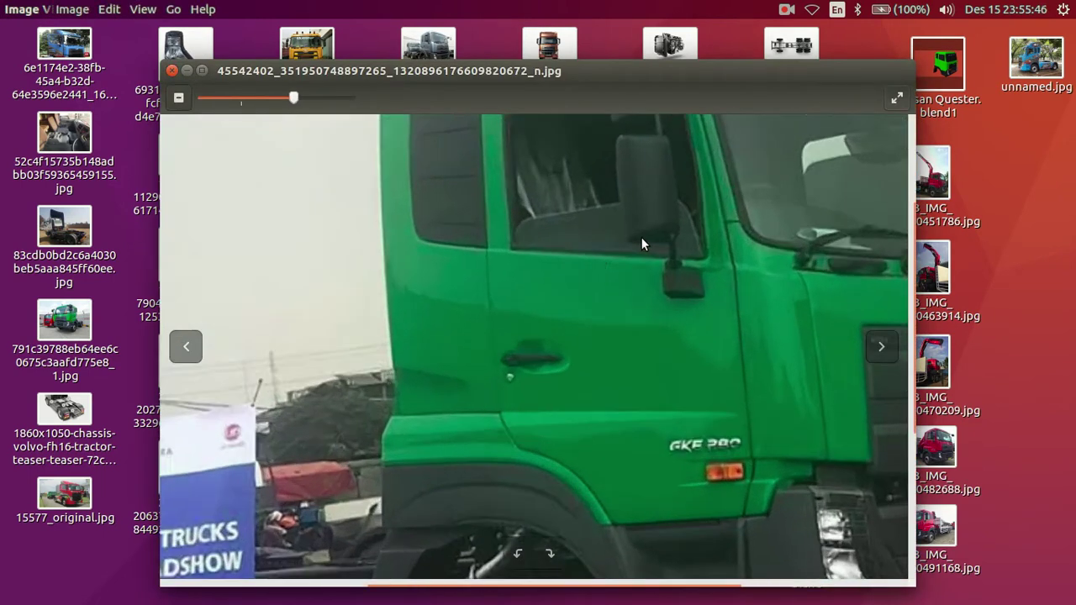
scroll(642, 244, "up", 1)
left_click(172, 72)
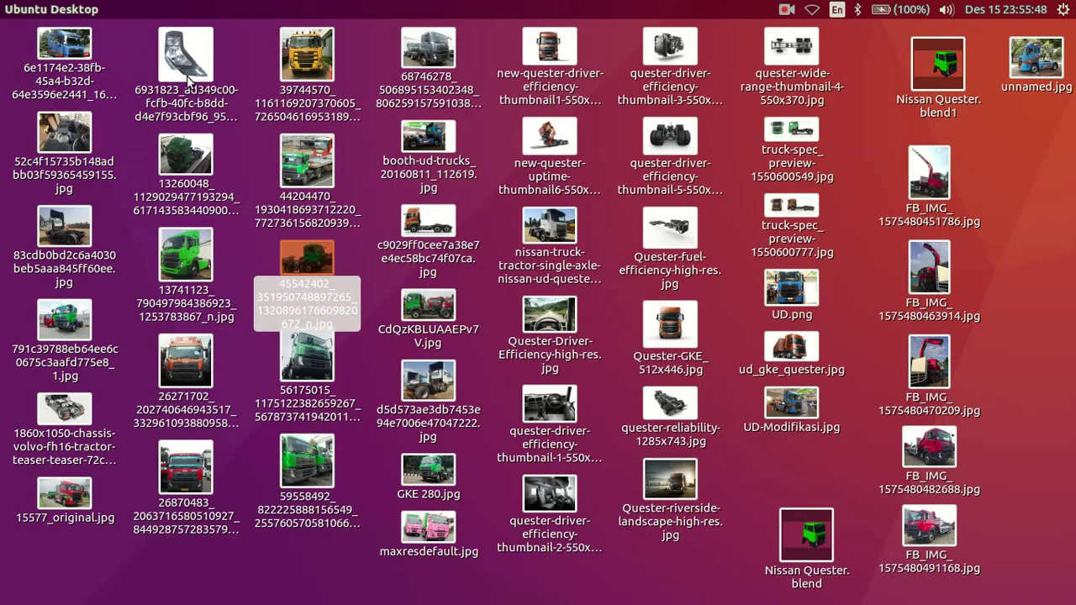
Open the white Quester tractor photo, zoom in for detail, and close the viewer
left_click(553, 233)
double_click(592, 249)
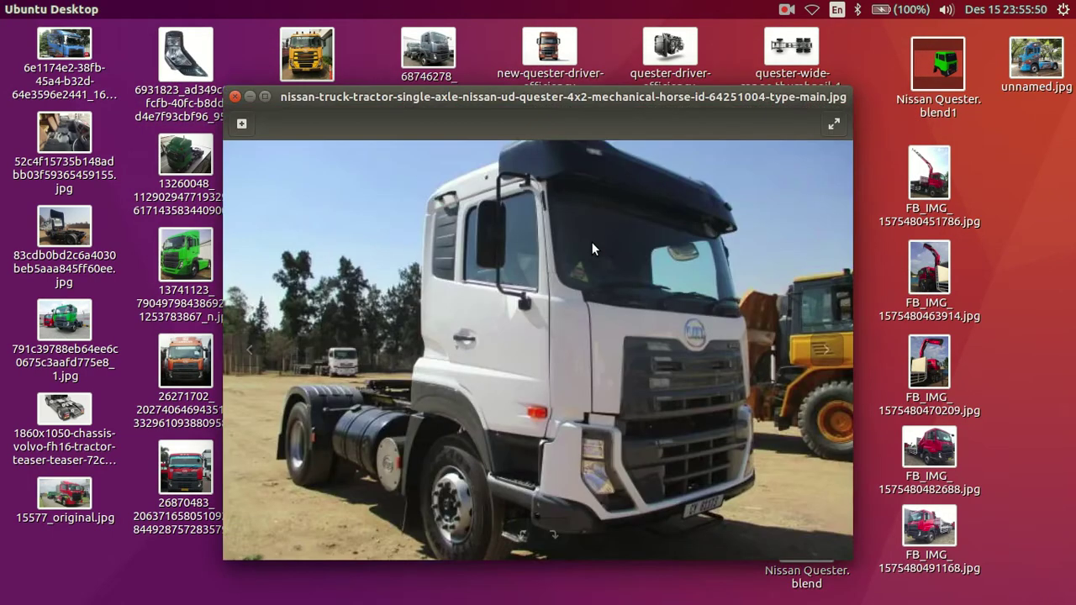
scroll(487, 300, "up", 2)
scroll(479, 243, "up", 2)
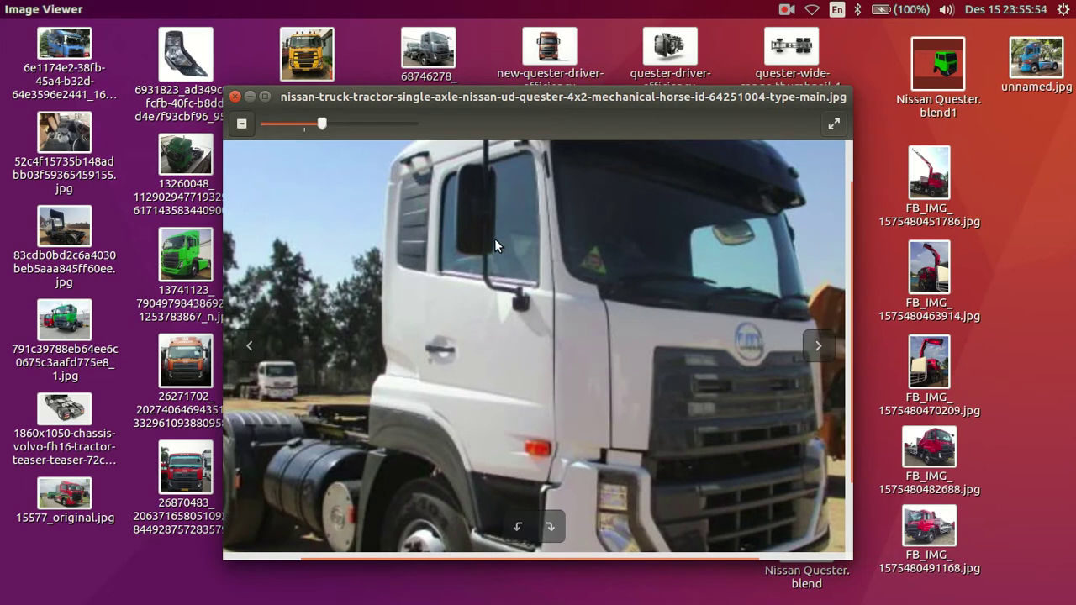
left_click(235, 98)
mouse_move(5, 206)
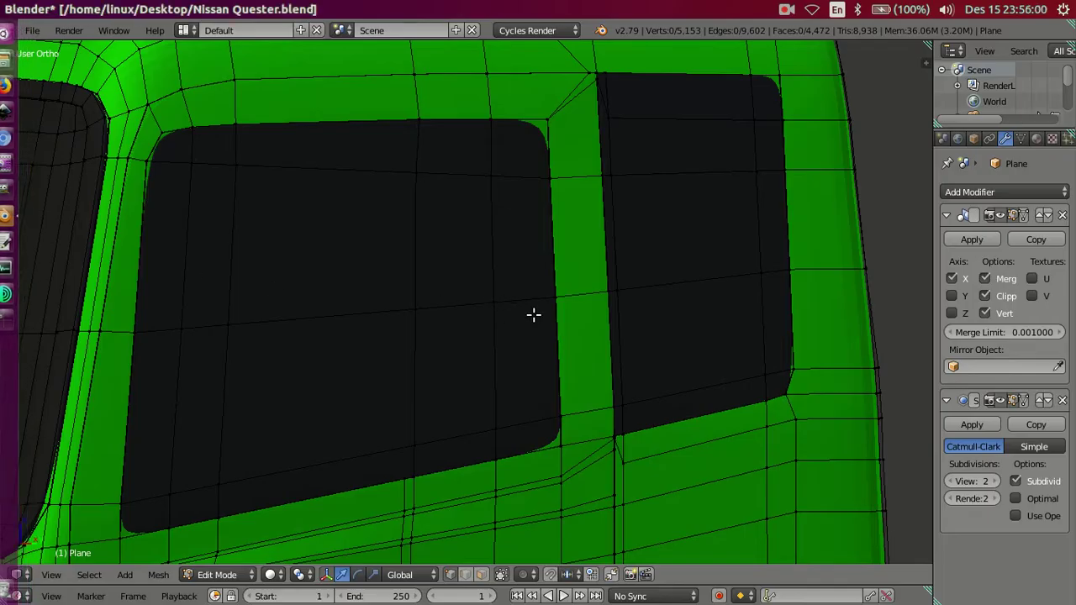
In Object Mode and Right Ortho view, drop the Subdivision Surface View level from 2 to 0
scroll(546, 307, "down", 2)
scroll(551, 319, "down", 2)
scroll(550, 333, "down", 2)
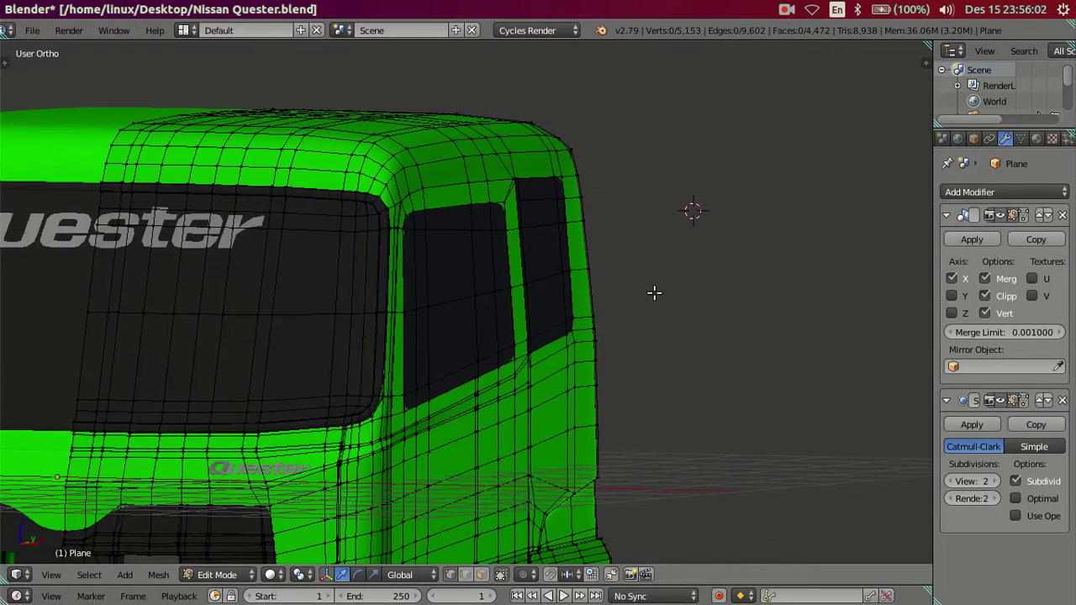
scroll(625, 325, "down", 2)
key("Tab")
mouse_move(613, 317)
middle_mouse_down()
mouse_move(497, 327)
mouse_move(493, 353)
mouse_move(533, 340)
mouse_move(597, 344)
mouse_move(637, 311)
mouse_move(513, 322)
mouse_move(502, 312)
mouse_move(518, 313)
middle_mouse_up()
scroll(517, 314, "down", 2)
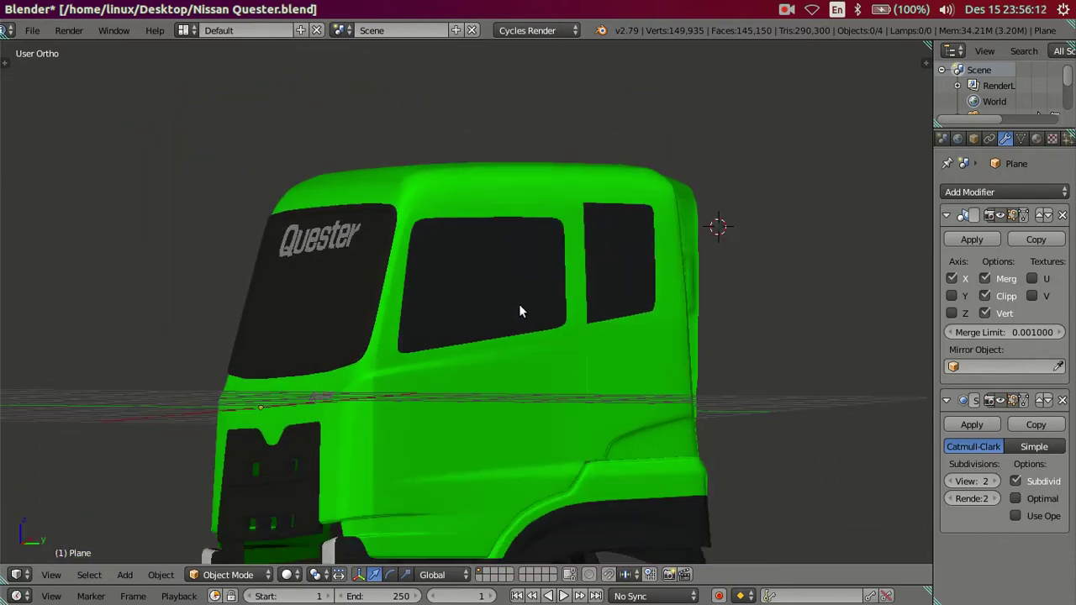
key("KP_3")
scroll(571, 286, "up", 4)
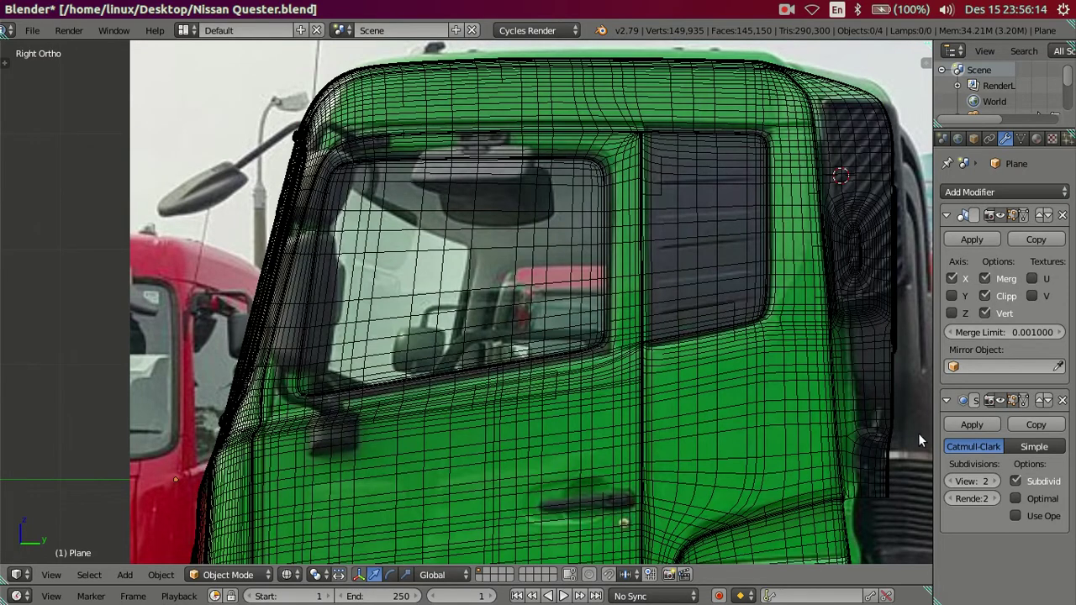
left_click(957, 482)
left_click(957, 481)
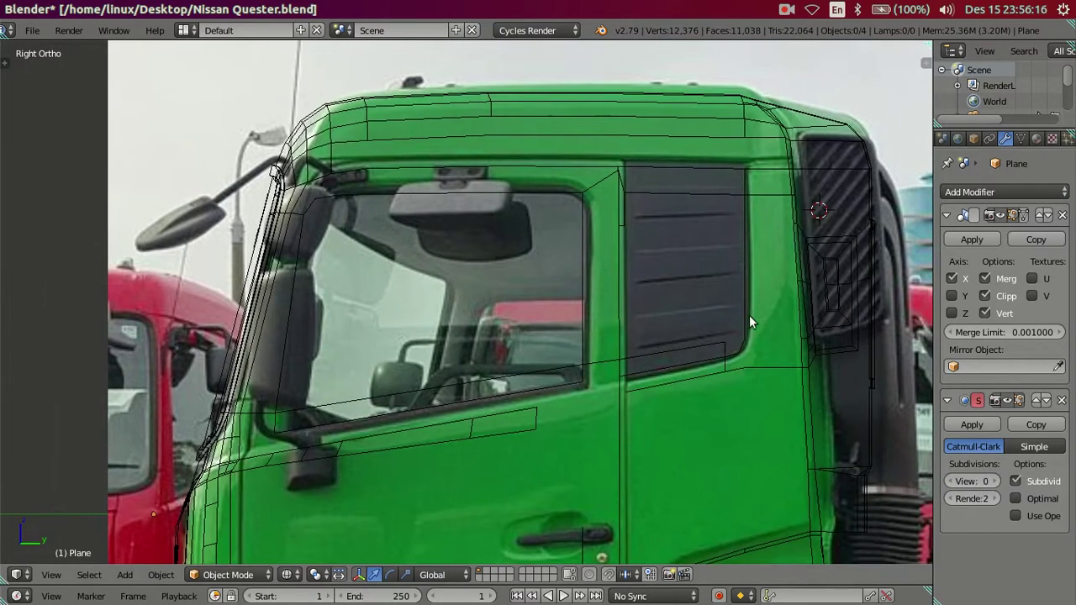
Compare the cab's wireframe and solid shading against the right-side reference photo
middle_click_drag(749, 315, 660, 294, "shift")
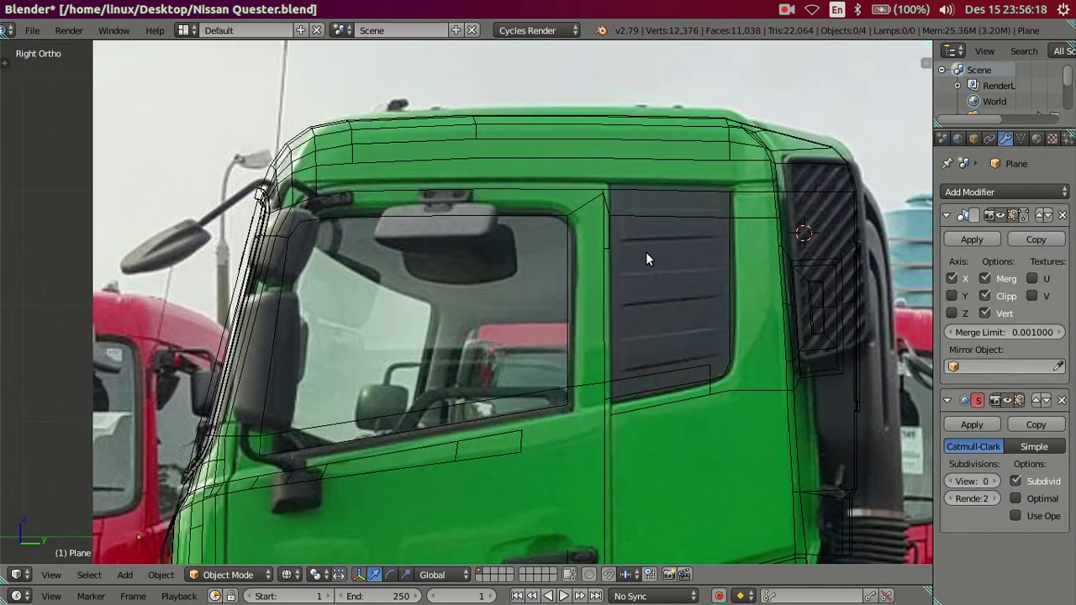
key("z")
key("z")
key("z")
mouse_move(479, 206)
middle_mouse_down()
mouse_move(529, 207)
mouse_move(512, 209)
middle_mouse_up()
key("KP_3")
key("z")
key("z")
mouse_move(514, 199)
middle_mouse_down()
mouse_move(598, 172)
mouse_move(512, 188)
mouse_move(442, 236)
mouse_move(384, 241)
mouse_move(391, 280)
middle_mouse_up()
key("z")
scroll(391, 280, "up", 2)
scroll(281, 255, "up", 2)
scroll(495, 320, "up", 2)
scroll(440, 171, "up", 2)
middle_click_drag(473, 402, 466, 379)
In Edit Mode, loop-select the diagonal door-pillar edge loop
key("Tab")
middle_click_drag(451, 420, 531, 300)
scroll(449, 320, "up", 1)
middle_click_drag(449, 320, 429, 241)
right_click(428, 240, "alt+shift")
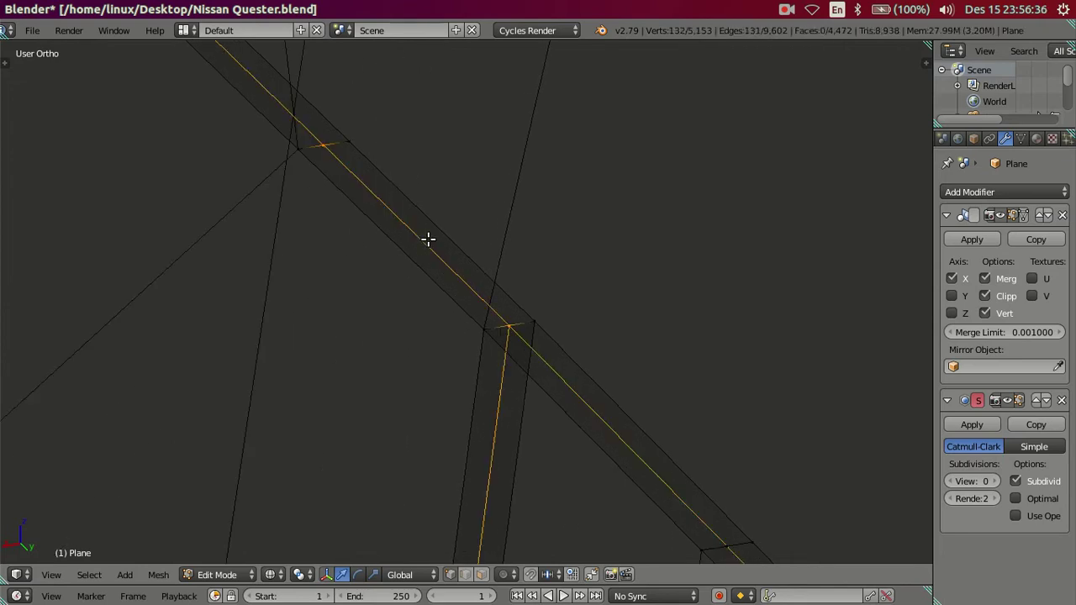
mouse_move(438, 241)
middle_mouse_down()
mouse_move(594, 354)
mouse_move(478, 260)
mouse_move(598, 382)
mouse_move(487, 313)
middle_mouse_up()
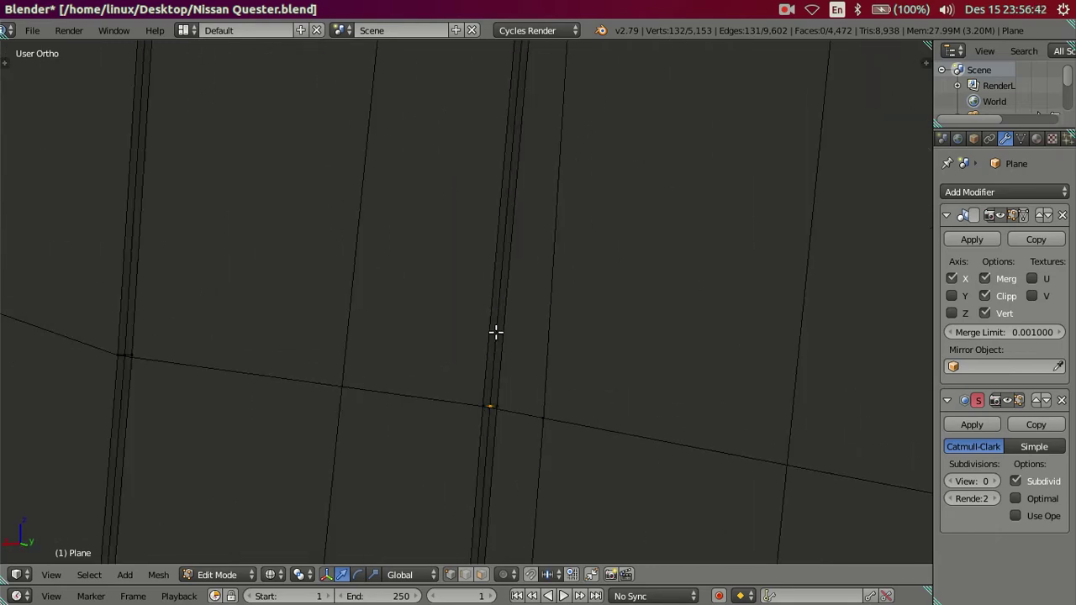
scroll(496, 325, "down", 3)
Dissolve the first selected door-frame edge loops with X > Dissolve Edges
scroll(509, 364, "down", 3)
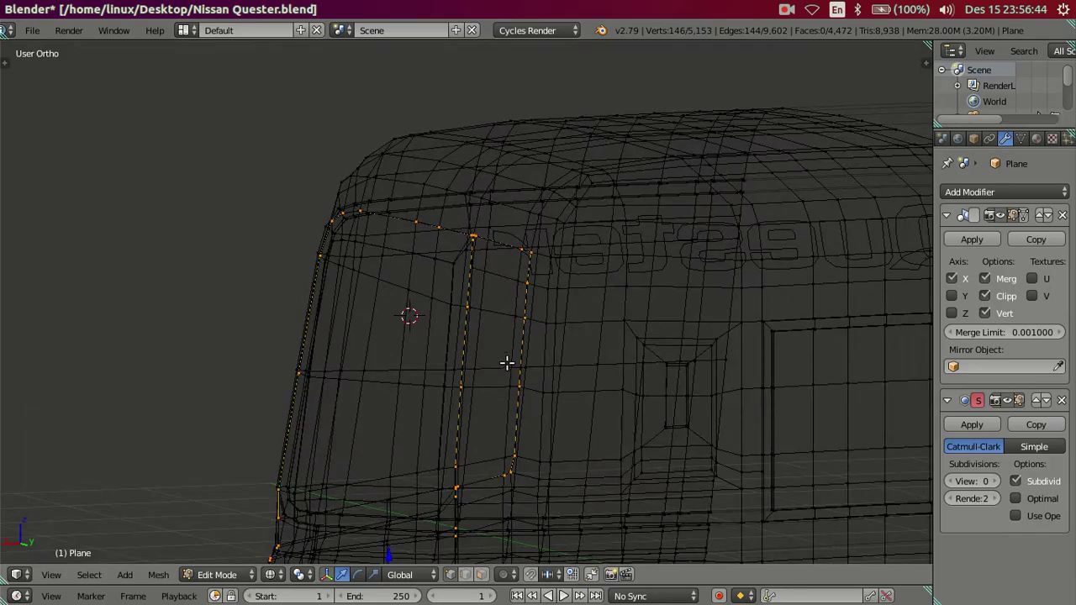
scroll(505, 383, "down", 2)
mouse_move(505, 384)
middle_mouse_down()
mouse_move(514, 307)
mouse_move(662, 314)
mouse_move(584, 373)
middle_mouse_up()
scroll(589, 345, "up", 2)
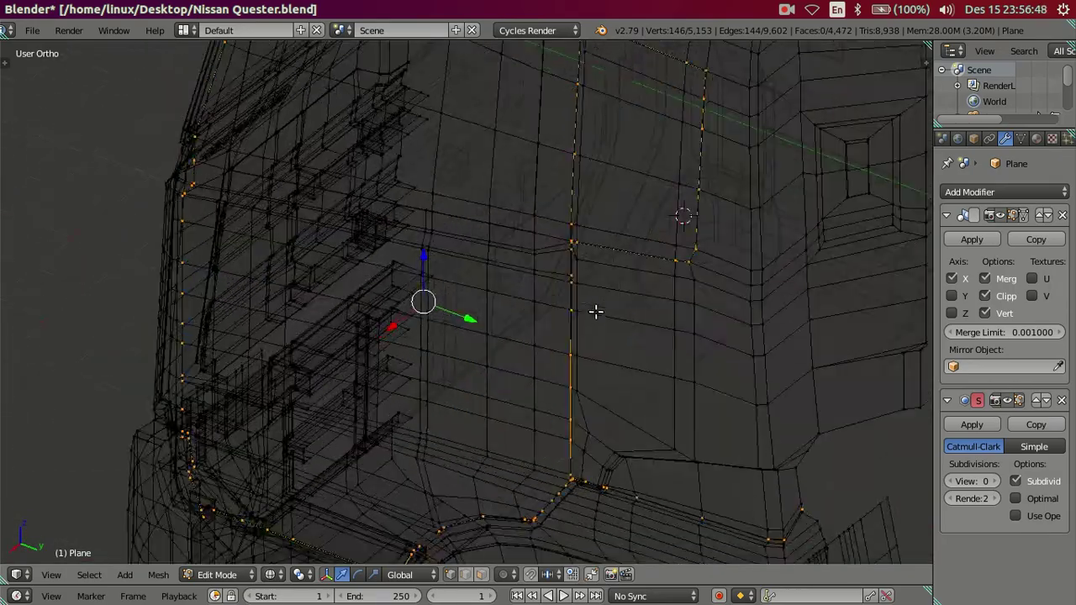
middle_click_drag(596, 312, 499, 410)
scroll(543, 307, "up", 4)
scroll(493, 386, "up", 1)
scroll(482, 392, "up", 2)
scroll(538, 347, "up", 2)
scroll(542, 290, "down", 3)
mouse_move(454, 281)
middle_mouse_down()
mouse_move(377, 300)
mouse_move(447, 292)
middle_mouse_up()
key("z")
key("z")
key("x")
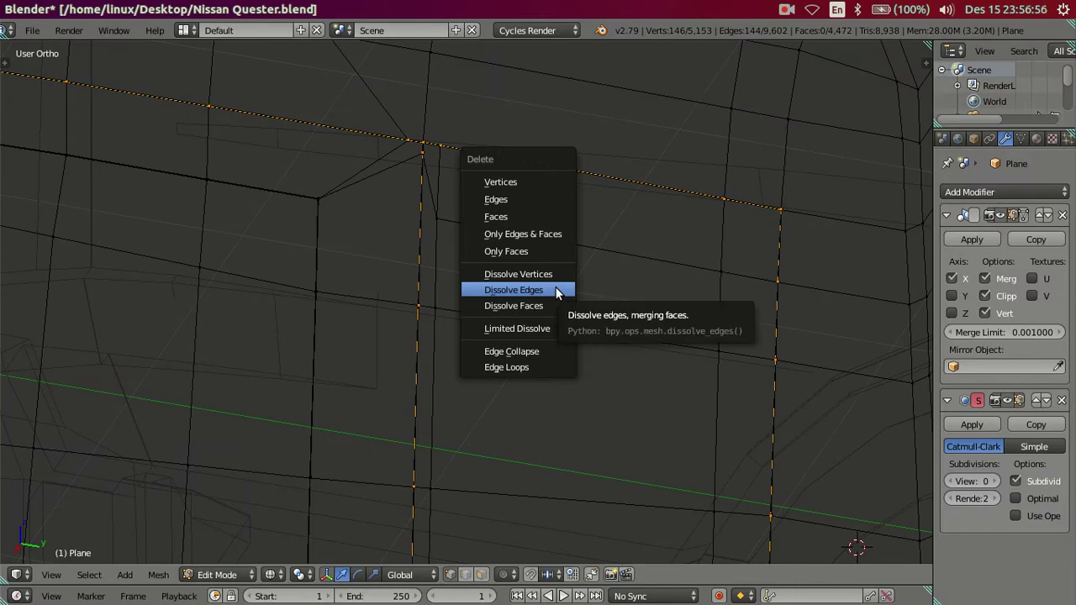
left_click(555, 290)
Dissolve the remaining selected door-frame edges near the door corner
scroll(555, 286, "down", 3)
mouse_move(555, 286)
middle_mouse_down()
mouse_move(524, 315)
mouse_move(485, 319)
middle_mouse_up()
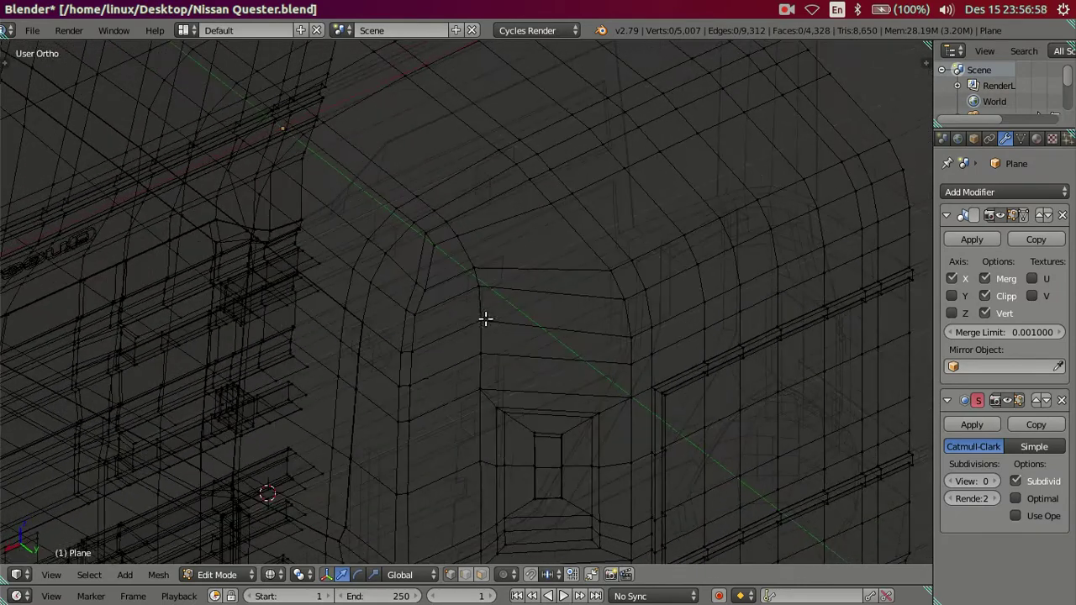
scroll(485, 319, "up", 2)
scroll(569, 337, "up", 3)
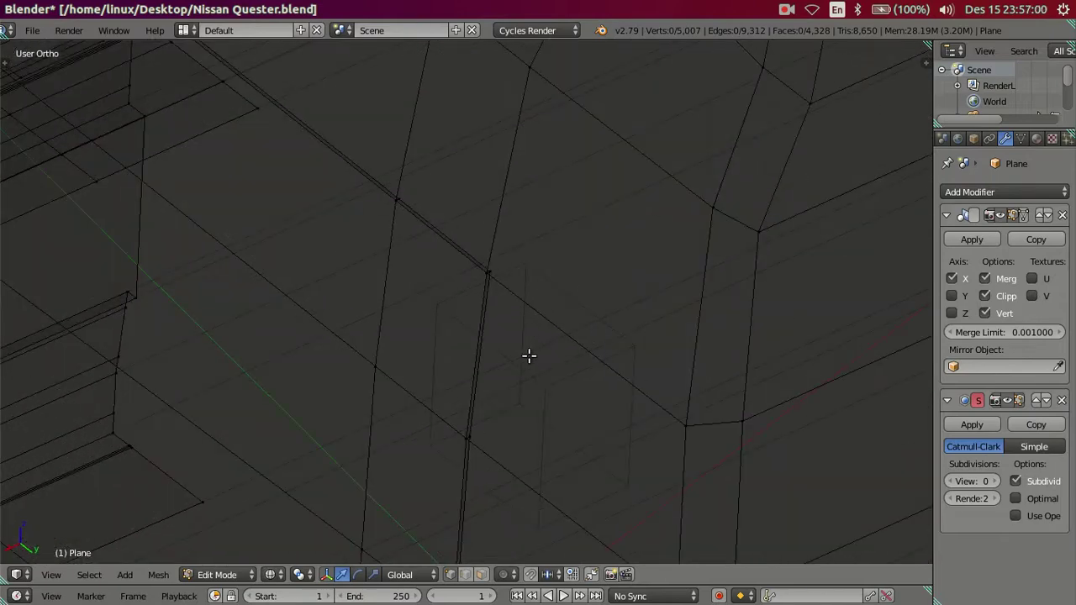
scroll(439, 276, "down", 2)
scroll(567, 403, "down", 1)
scroll(375, 168, "down", 2)
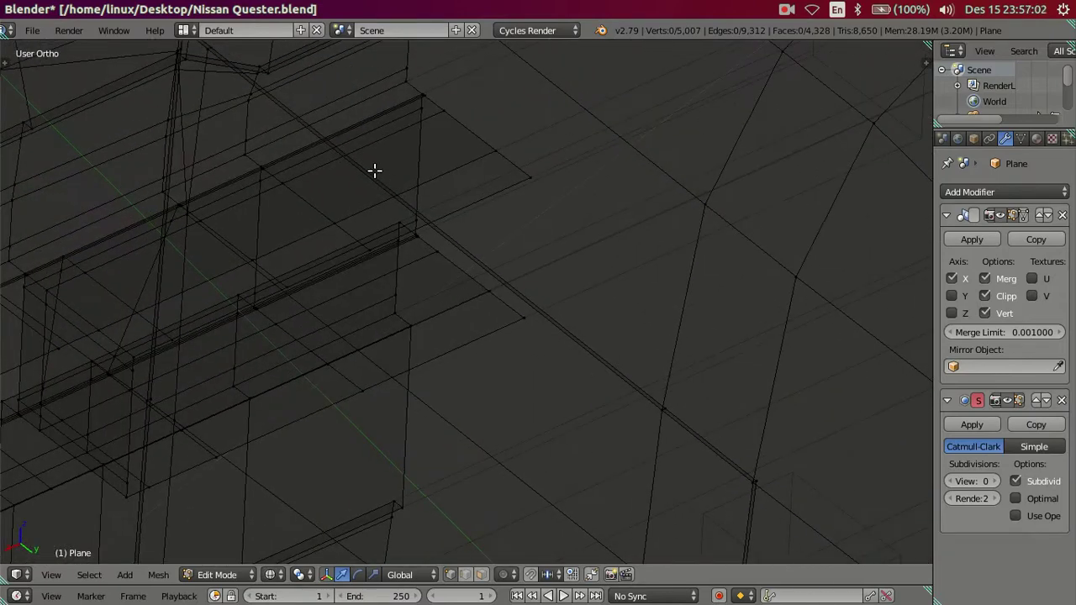
scroll(721, 479, "down", 2)
scroll(605, 352, "up", 2)
scroll(442, 360, "down", 3)
scroll(512, 331, "down", 1)
scroll(478, 346, "up", 1)
scroll(522, 302, "up", 3)
middle_click_drag(523, 302, 382, 423, "shift")
scroll(523, 367, "up", 3)
key("x")
left_click(604, 353)
Return the cab to solid shading in Object Mode, now at 4,970 vertices
scroll(475, 327, "down", 2)
scroll(466, 325, "down", 2)
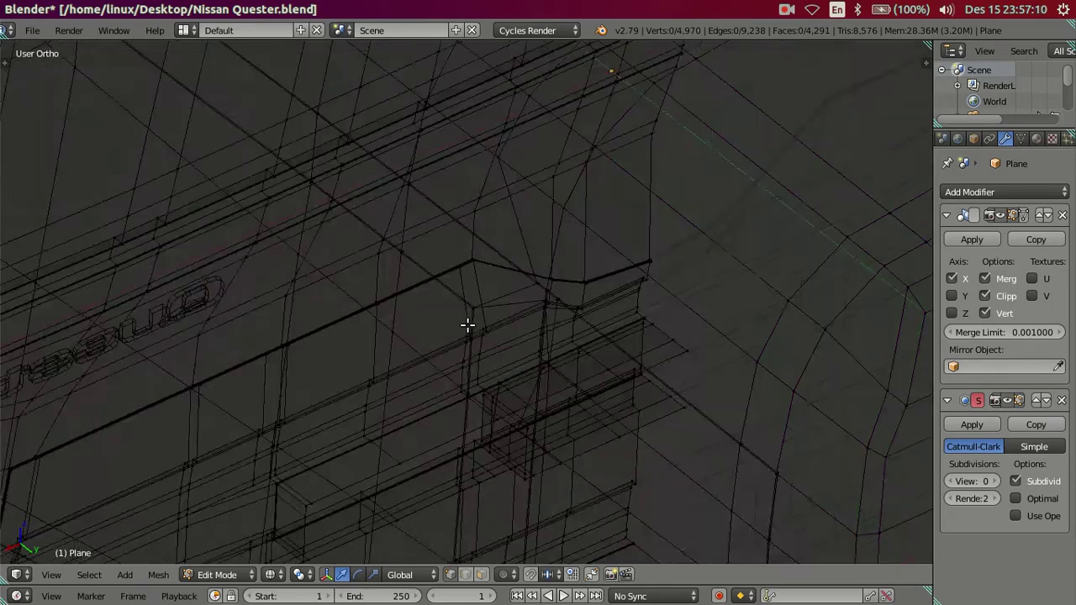
key("z")
scroll(463, 320, "down", 4)
scroll(538, 361, "down", 3)
key("Tab")
Raise the viewport subdivision level to 2 and orbit to inspect the smoothed cab
middle_click_drag(582, 330, 917, 421)
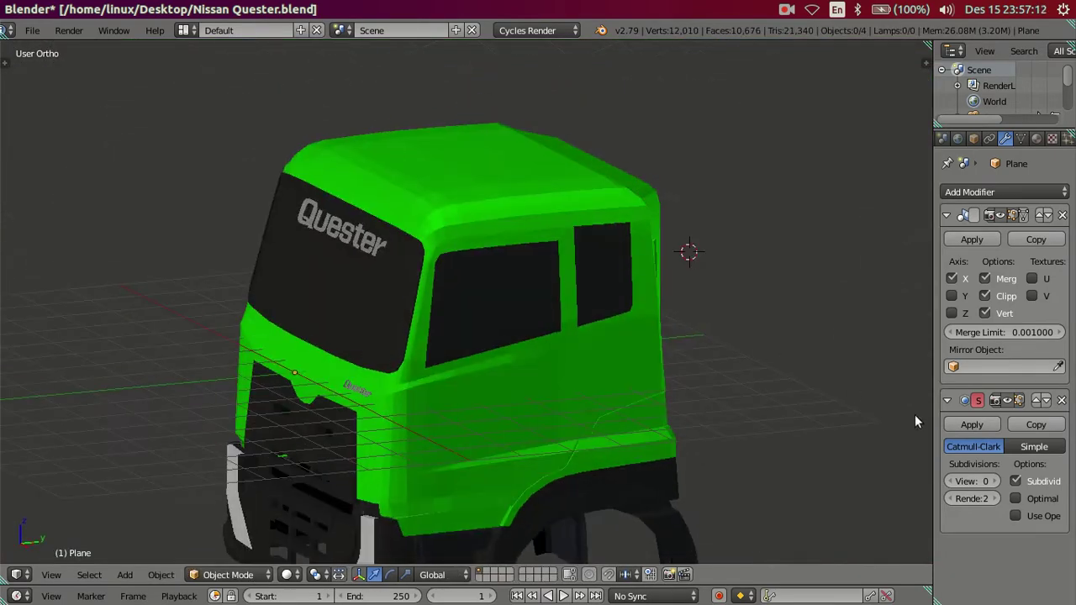
left_click(995, 481)
left_click(995, 482)
scroll(580, 318, "up", 3)
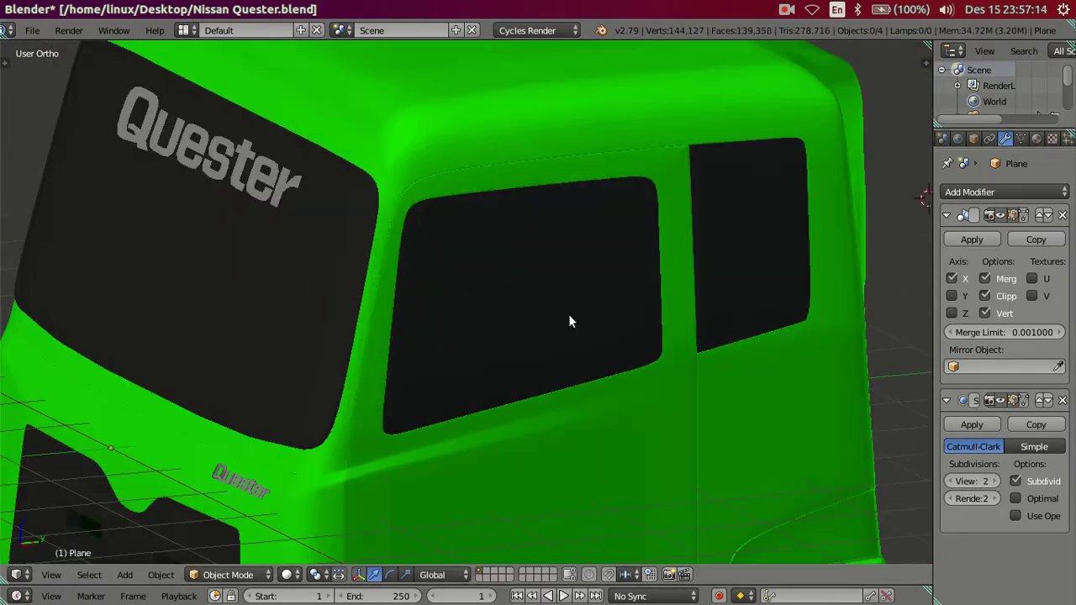
scroll(565, 244, "up", 2)
mouse_move(559, 221)
middle_mouse_down()
mouse_move(606, 226)
mouse_move(614, 255)
mouse_move(575, 232)
mouse_move(611, 133)
mouse_move(565, 250)
mouse_move(427, 241)
mouse_move(384, 279)
mouse_move(560, 249)
mouse_move(603, 320)
mouse_move(620, 269)
mouse_move(639, 260)
middle_mouse_up()
scroll(541, 233, "up", 3)
scroll(541, 240, "down", 2)
scroll(556, 243, "down", 1)
scroll(425, 238, "down", 2)
scroll(379, 289, "down", 2)
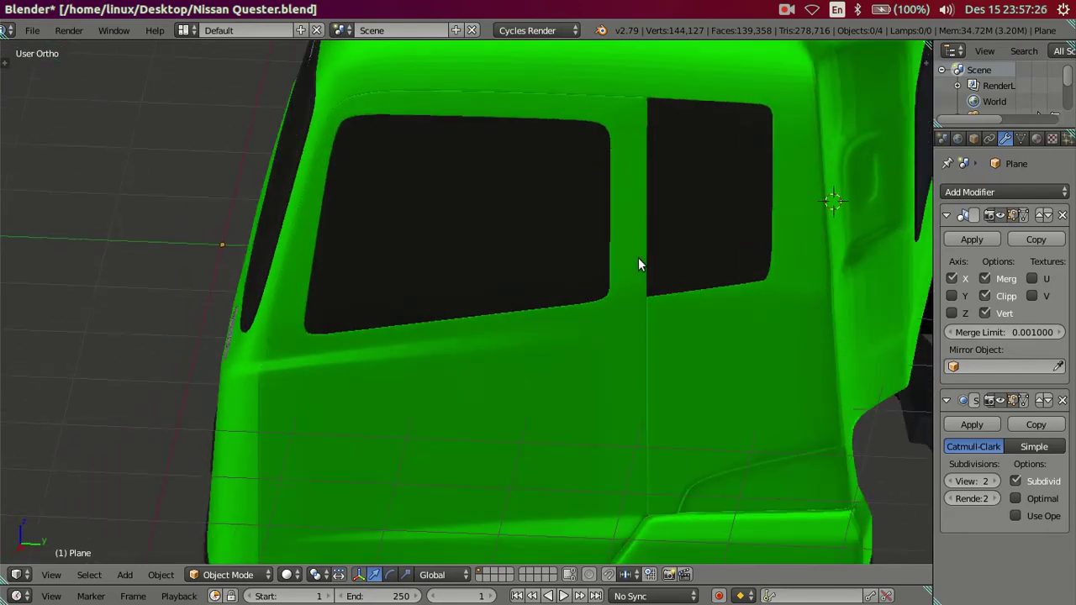
mouse_move(728, 193)
middle_mouse_down()
mouse_move(640, 308)
mouse_move(697, 269)
middle_mouse_up()
Compare the smoothed cab in Right Ortho wireframe against the reference photo, then orbit in solid view
key("KP_3")
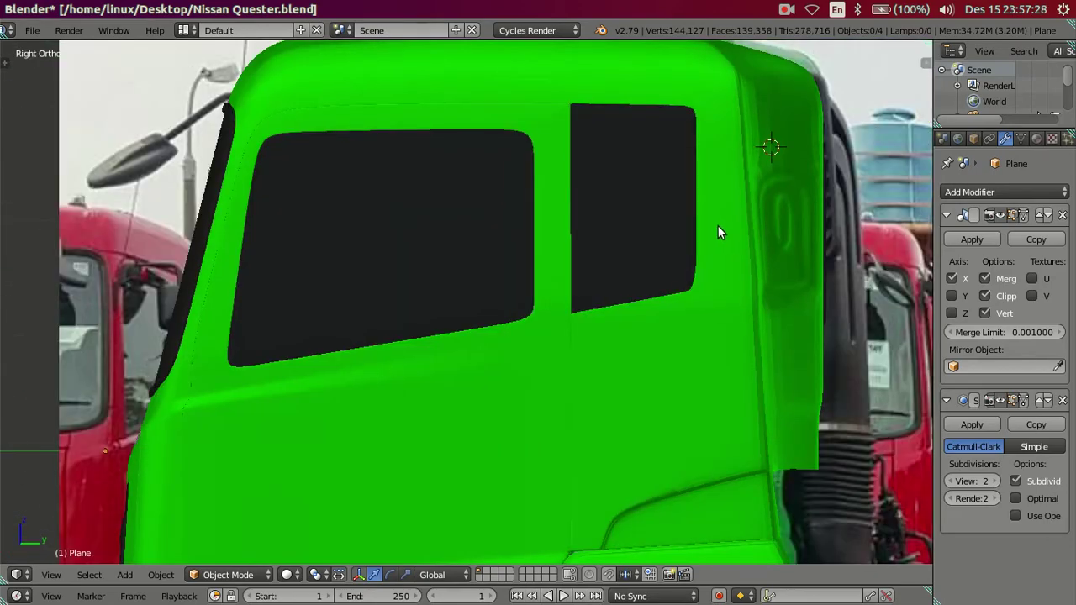
key("z")
middle_click_drag(701, 220, 642, 323, "shift")
scroll(642, 322, "up", 4)
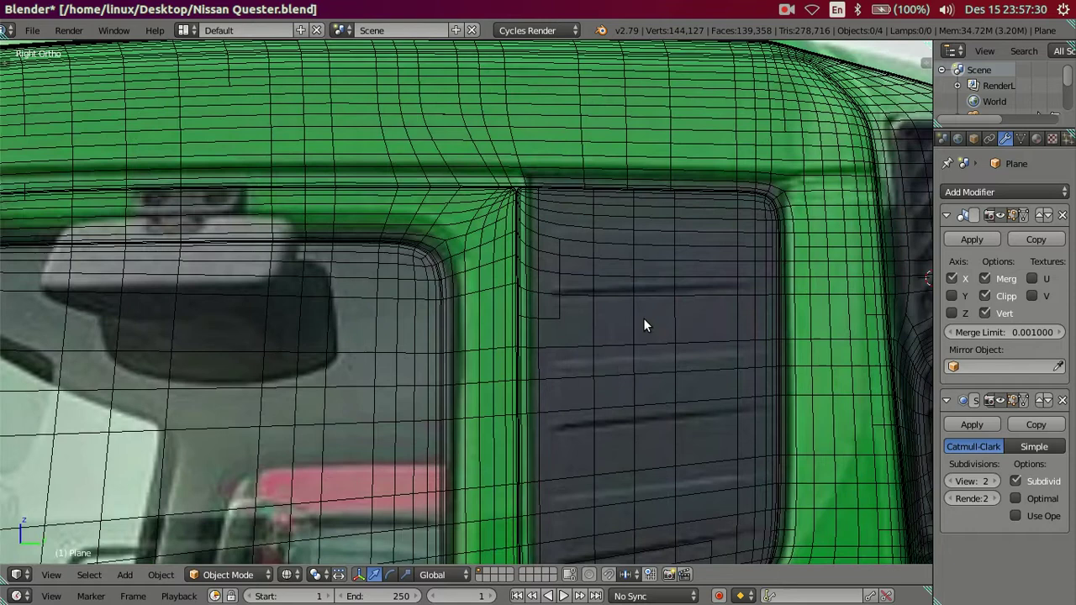
scroll(344, 277, "down", 5)
key("z")
mouse_move(344, 276)
middle_mouse_down()
mouse_move(322, 291)
mouse_move(486, 280)
middle_mouse_up()
mouse_move(497, 360)
middle_mouse_down("shift")
mouse_move(522, 214)
mouse_move(555, 312)
mouse_move(625, 392)
middle_mouse_up("shift")
scroll(538, 243, "down", 3)
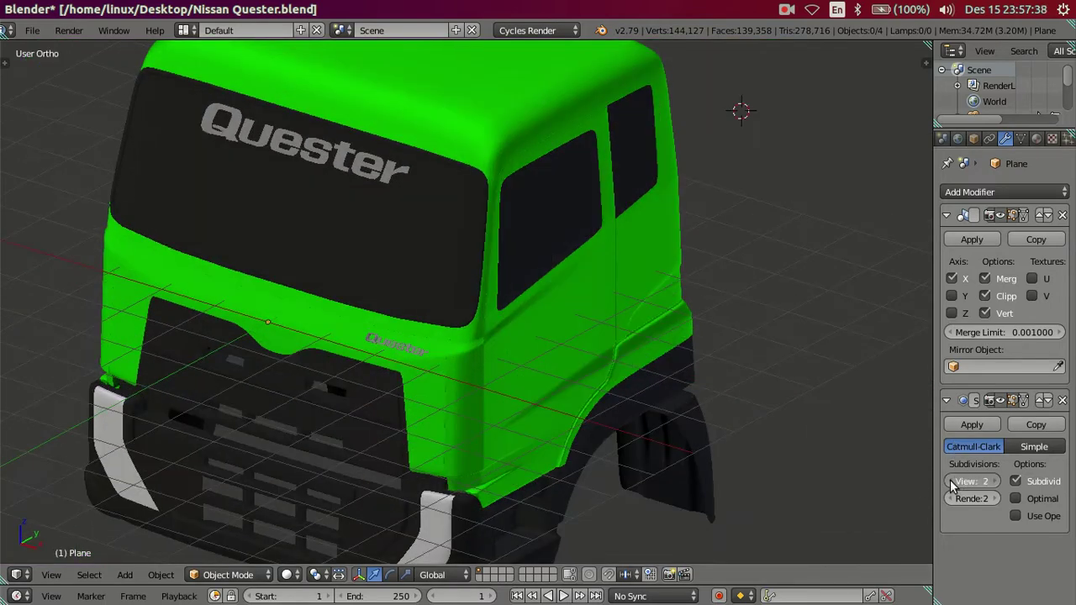
Set viewport subdivision back to 0 and show the cab in wireframe near the Quester badge
left_click(953, 481)
left_click(953, 482)
scroll(476, 460, "up", 2)
key("z")
mouse_move(473, 460)
middle_mouse_down("shift")
mouse_move(504, 307)
mouse_move(492, 354)
middle_mouse_up("shift")
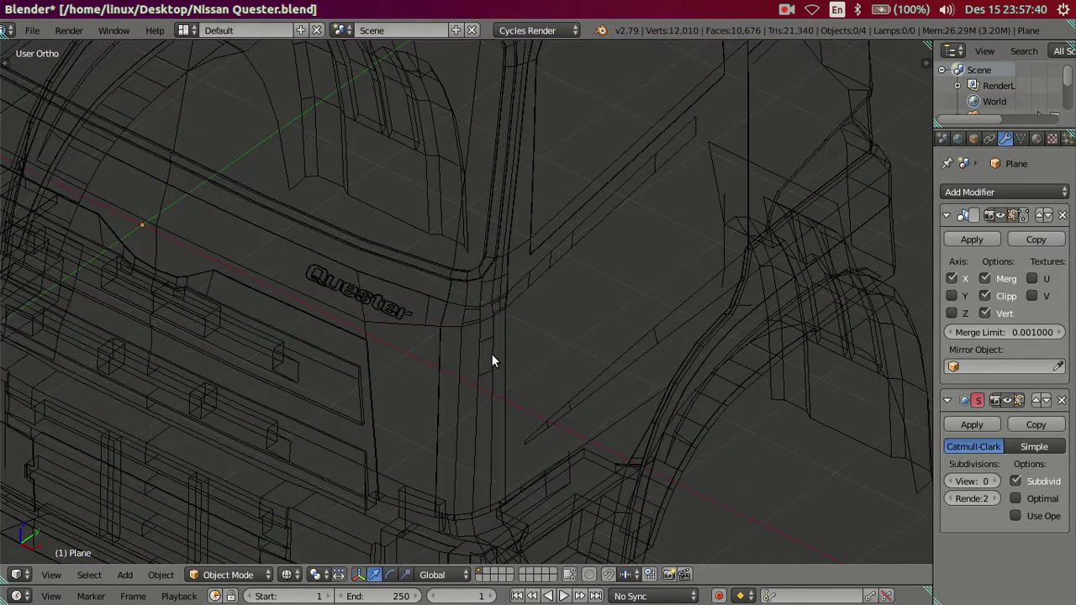
Enter Edit Mode on the cab mesh, zoom in, and clear the current edge selection
key("Tab")
scroll(471, 370, "up", 3)
scroll(445, 404, "up", 2)
scroll(445, 370, "up", 2)
scroll(438, 349, "up", 2)
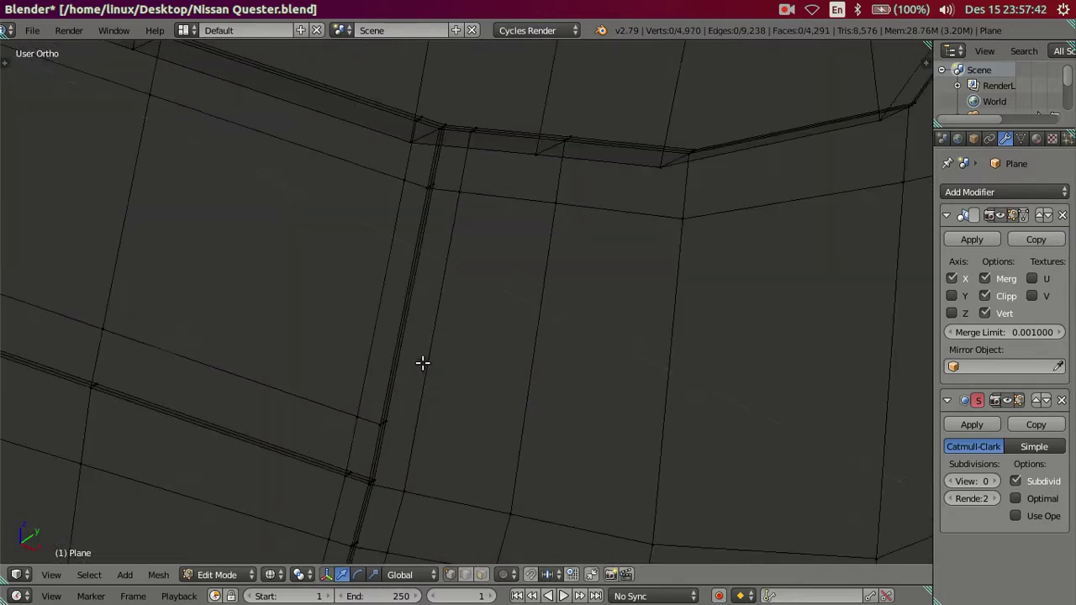
scroll(404, 349, "up", 3)
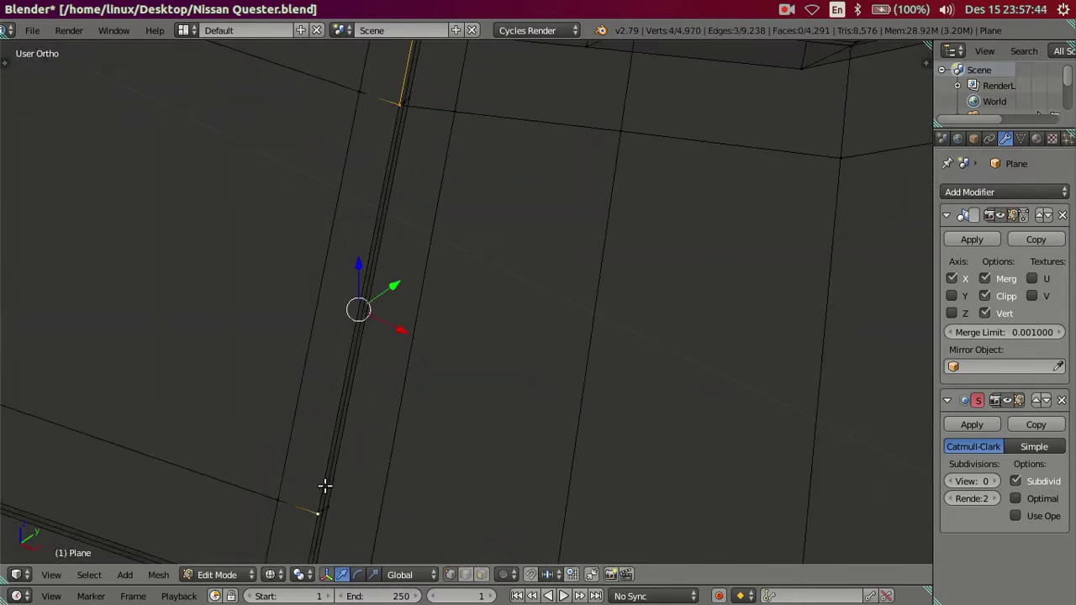
scroll(464, 331, "up", 2)
scroll(482, 413, "up", 2)
key("a")
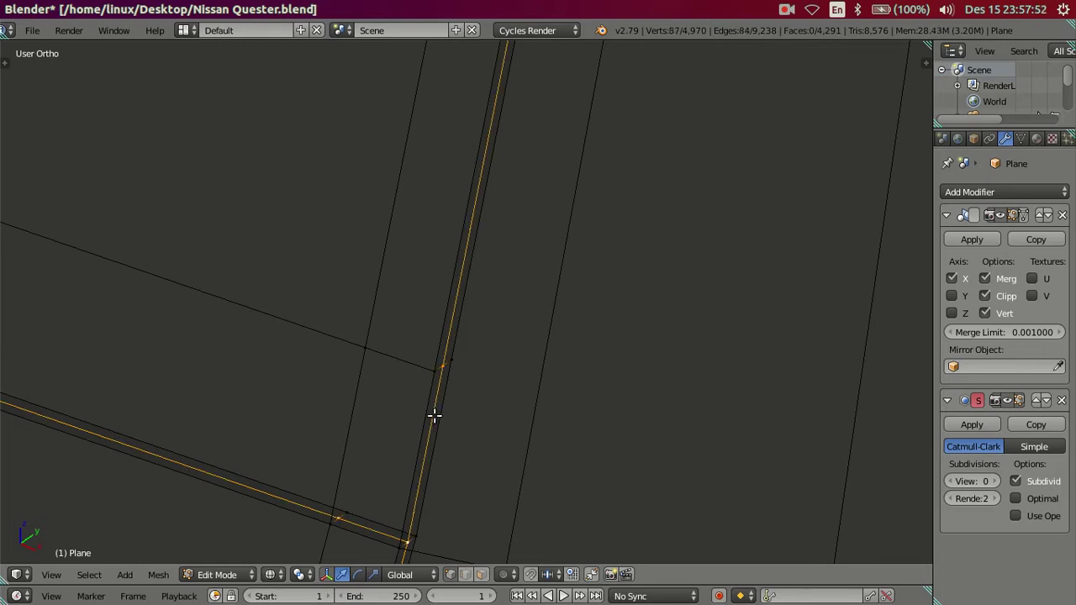
Zoom and pan the wireframe around the badge corner and along the double edge line
scroll(434, 412, "down", 3)
scroll(444, 360, "down", 2)
scroll(504, 293, "down", 1)
scroll(524, 384, "up", 1)
scroll(523, 365, "up", 2)
scroll(572, 426, "up", 2)
scroll(538, 404, "up", 1)
scroll(538, 403, "down", 1)
scroll(541, 360, "down", 4)
scroll(538, 314, "up", 2)
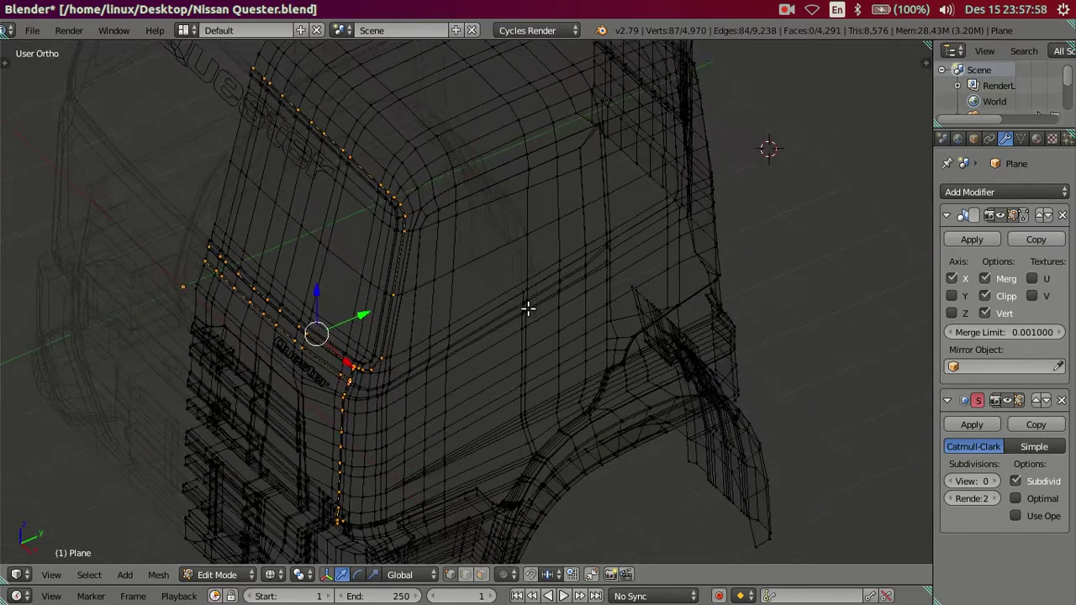
scroll(529, 308, "up", 3)
scroll(361, 361, "up", 2)
scroll(588, 365, "up", 2)
middle_click_drag(710, 399, 301, 205, "shift")
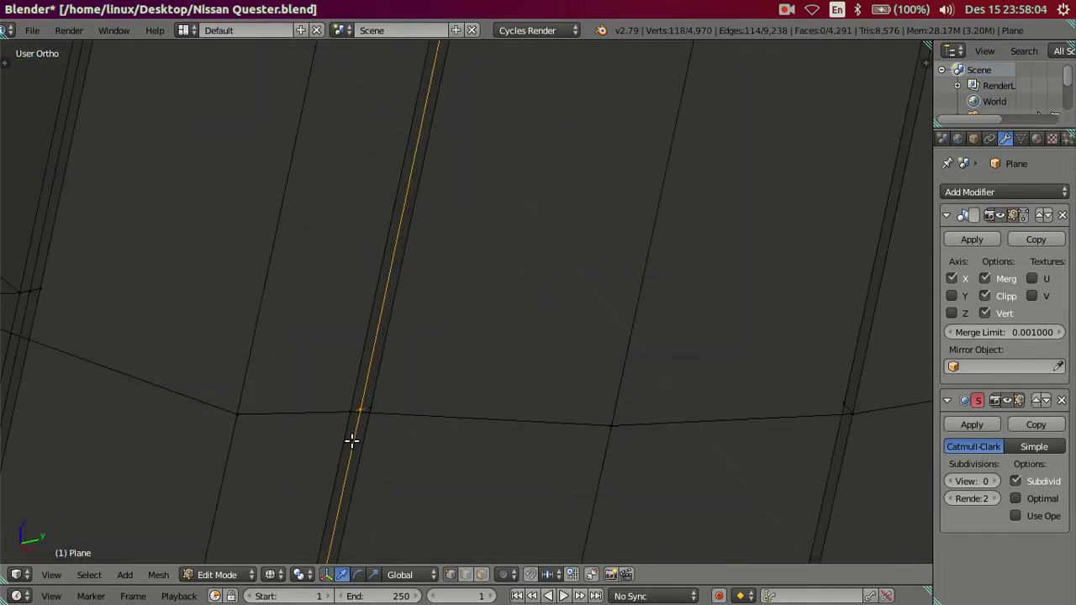
scroll(381, 422, "down", 3)
middle_click_drag(493, 401, 457, 401)
scroll(547, 457, "up", 2)
scroll(560, 421, "up", 2)
middle_click_drag(560, 420, 541, 291, "shift")
scroll(423, 373, "up", 2)
scroll(423, 373, "up", 2)
mouse_move(348, 389)
middle_mouse_down("shift")
mouse_move(681, 312)
mouse_move(616, 345)
middle_mouse_up("shift")
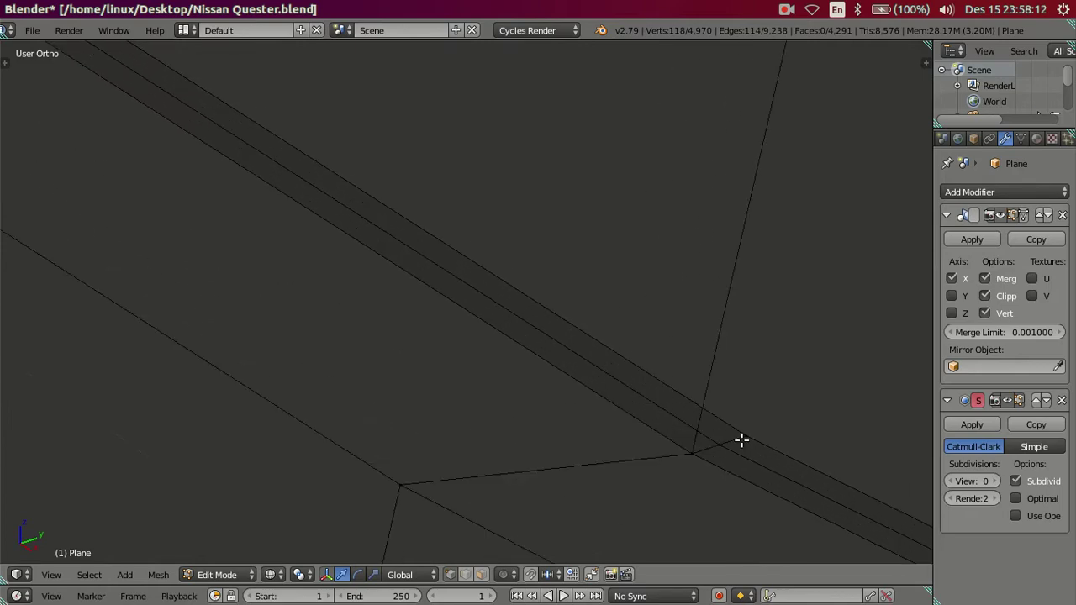
Orbit toward the Quester lettering panel and follow the selected edge in close-up
scroll(693, 400, "down", 8)
scroll(689, 392, "down", 4)
scroll(684, 370, "up", 5)
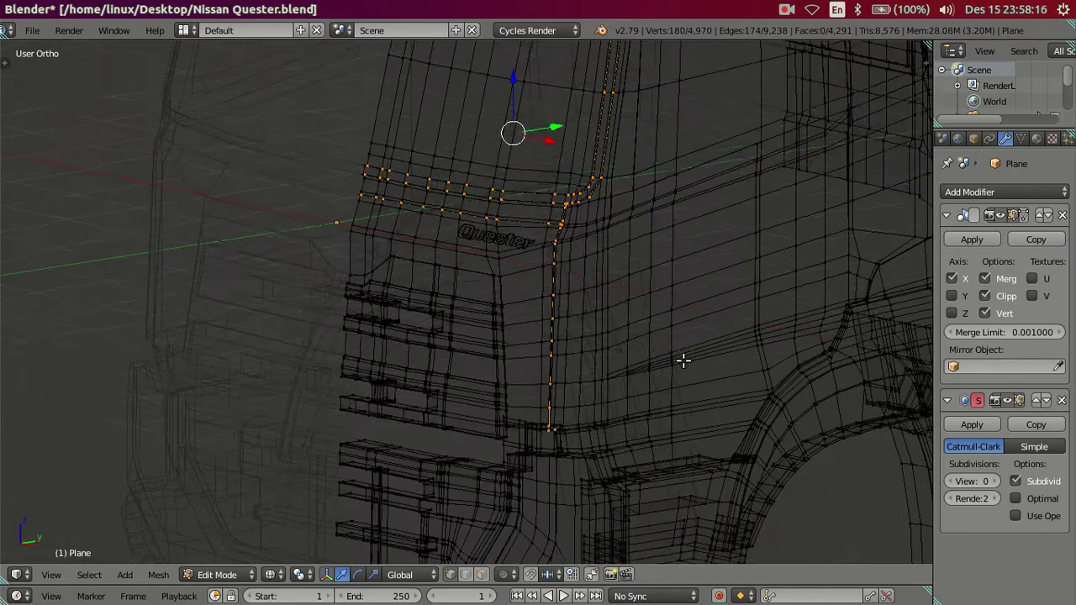
scroll(683, 360, "up", 5)
mouse_move(636, 379)
middle_mouse_down()
mouse_move(682, 328)
mouse_move(514, 329)
middle_mouse_up()
scroll(514, 329, "up", 4)
middle_click_drag(423, 301, 547, 342, "shift")
scroll(547, 341, "up", 2)
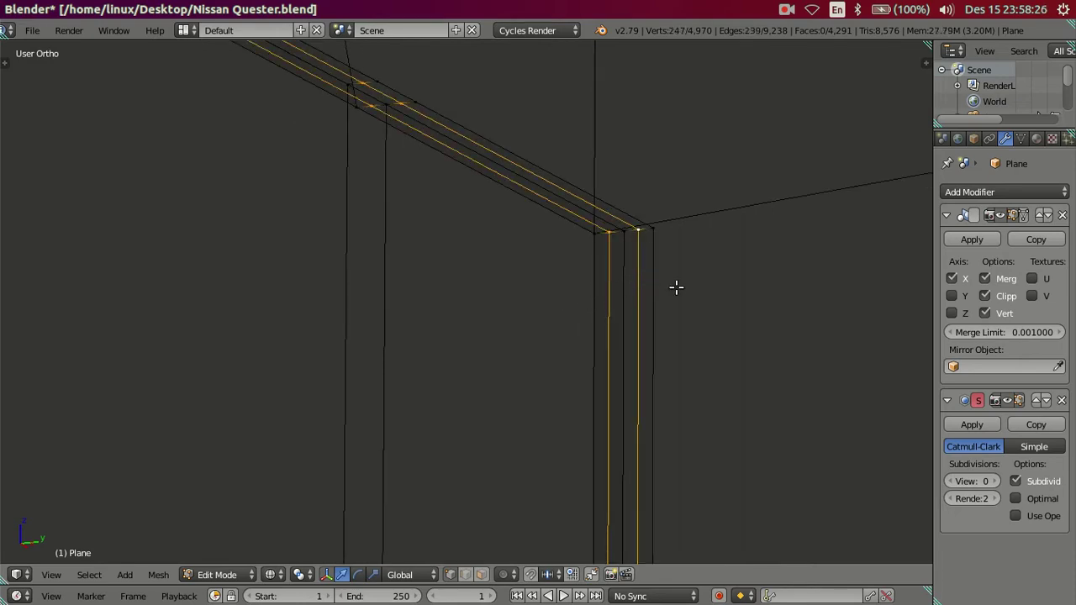
scroll(676, 297, "down", 3)
mouse_move(676, 298)
middle_mouse_down()
mouse_move(645, 413)
mouse_move(624, 168)
middle_mouse_up()
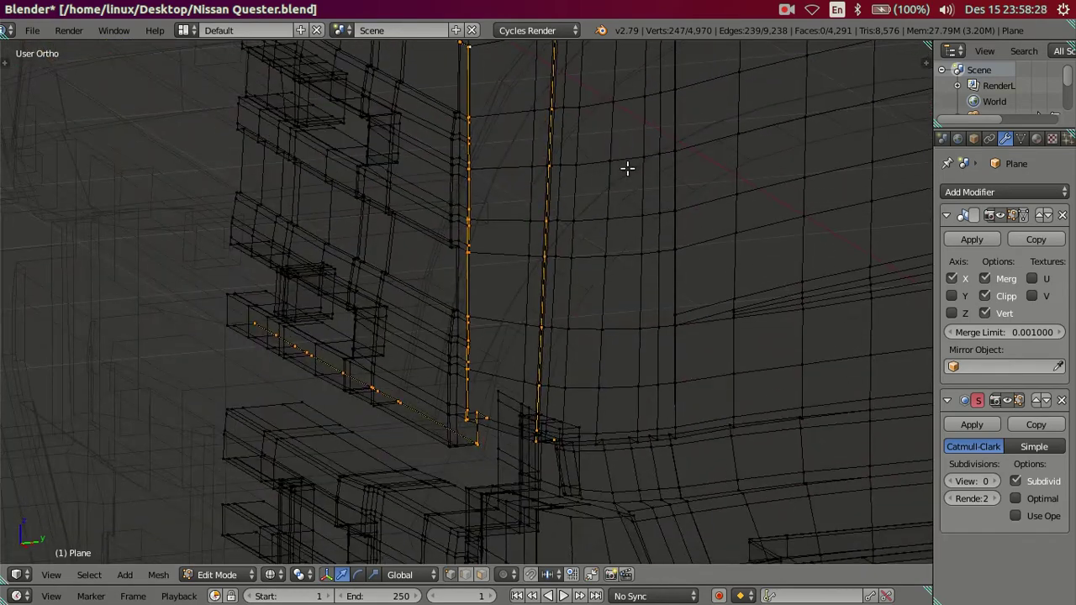
Switch to solid shading to inspect the mesh in close-up
key("z")
mouse_move(548, 215)
middle_mouse_down()
mouse_move(552, 342)
mouse_move(579, 329)
mouse_move(586, 292)
mouse_move(511, 435)
mouse_move(543, 314)
middle_mouse_up()
scroll(589, 311, "up", 3)
Return to wireframe shading and zoom in on the cab's wire edges
key("z")
scroll(505, 404, "up", 3)
middle_click_drag(461, 488, 532, 413)
scroll(526, 429, "up", 5)
scroll(530, 337, "up", 1)
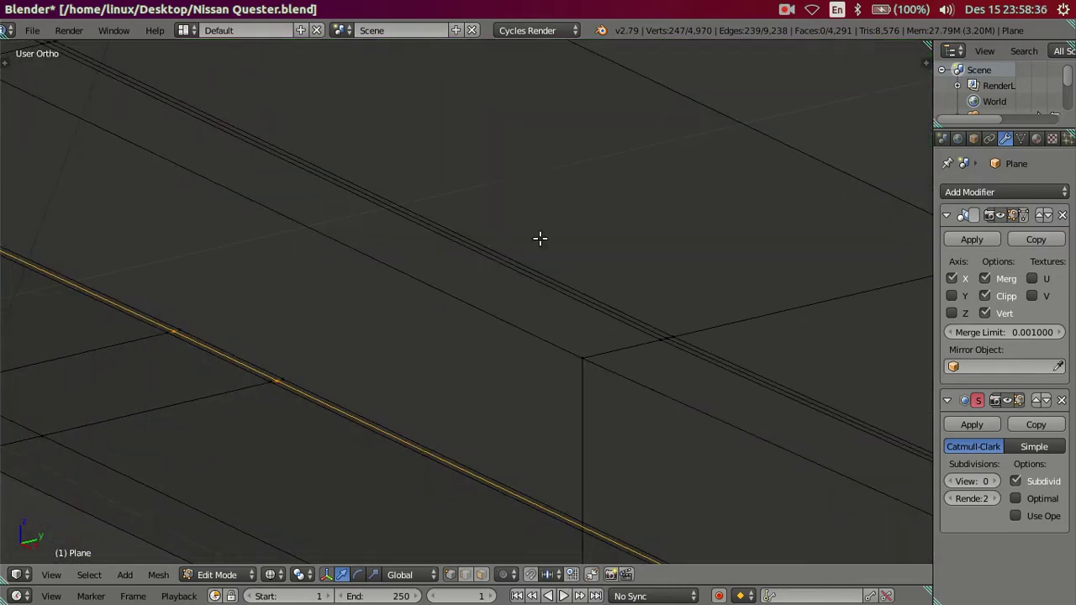
scroll(587, 235, "down", 4)
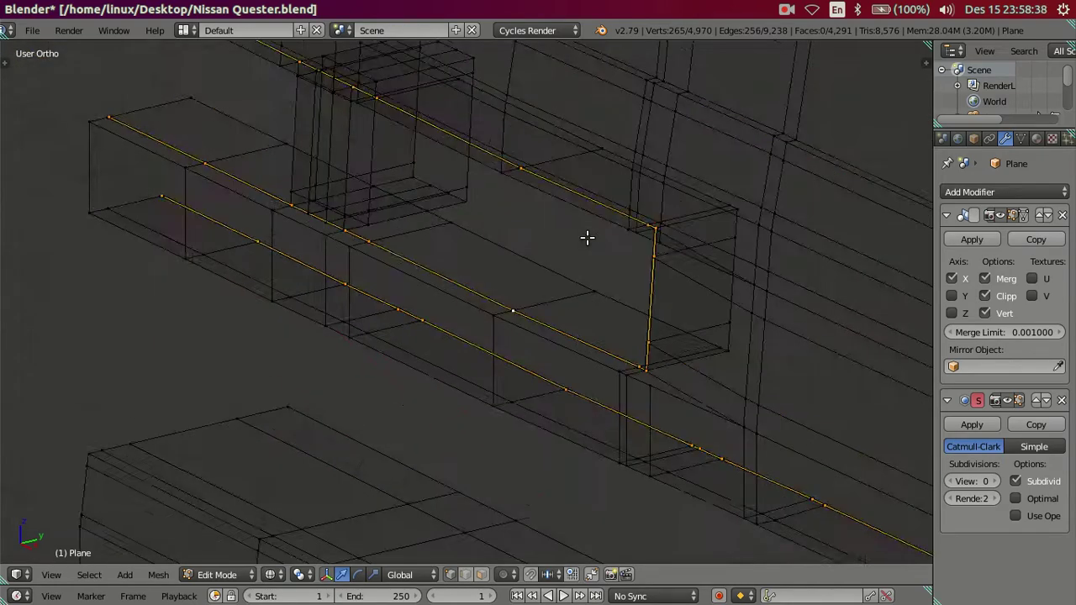
scroll(592, 237, "down", 2)
scroll(567, 350, "down", 2)
scroll(569, 346, "up", 4)
scroll(587, 358, "up", 3)
scroll(608, 344, "down", 3)
scroll(605, 337, "down", 3)
scroll(593, 319, "up", 2)
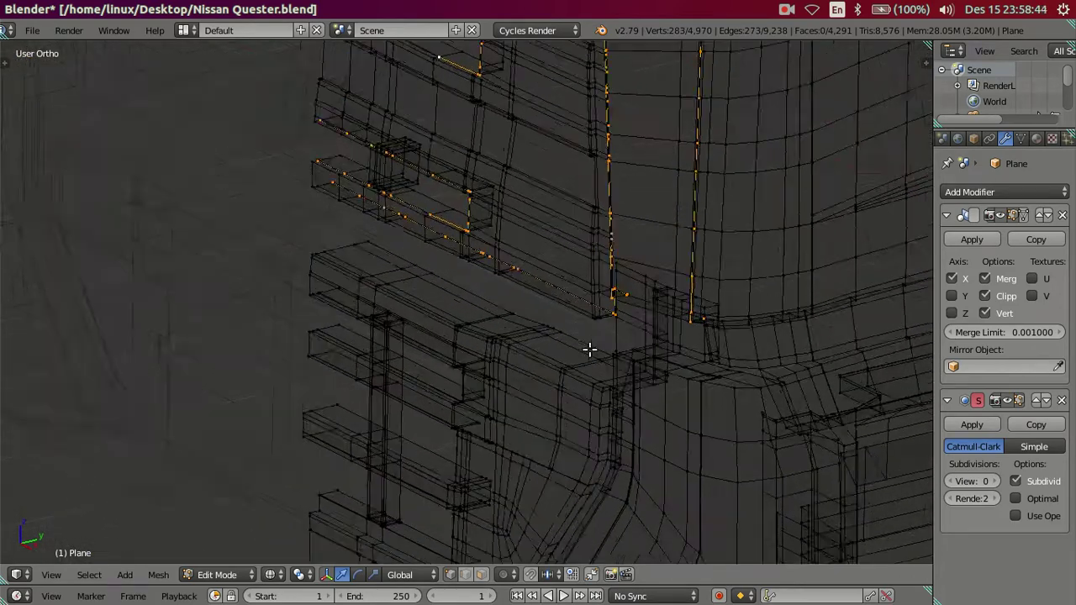
scroll(589, 349, "up", 2)
scroll(601, 373, "up", 2)
scroll(592, 418, "up", 2)
scroll(603, 257, "up", 2)
scroll(413, 380, "down", 1)
scroll(623, 201, "up", 3)
Add another groove edge loop to the edge selection
right_click(644, 198, "alt+shift")
scroll(644, 199, "down", 3)
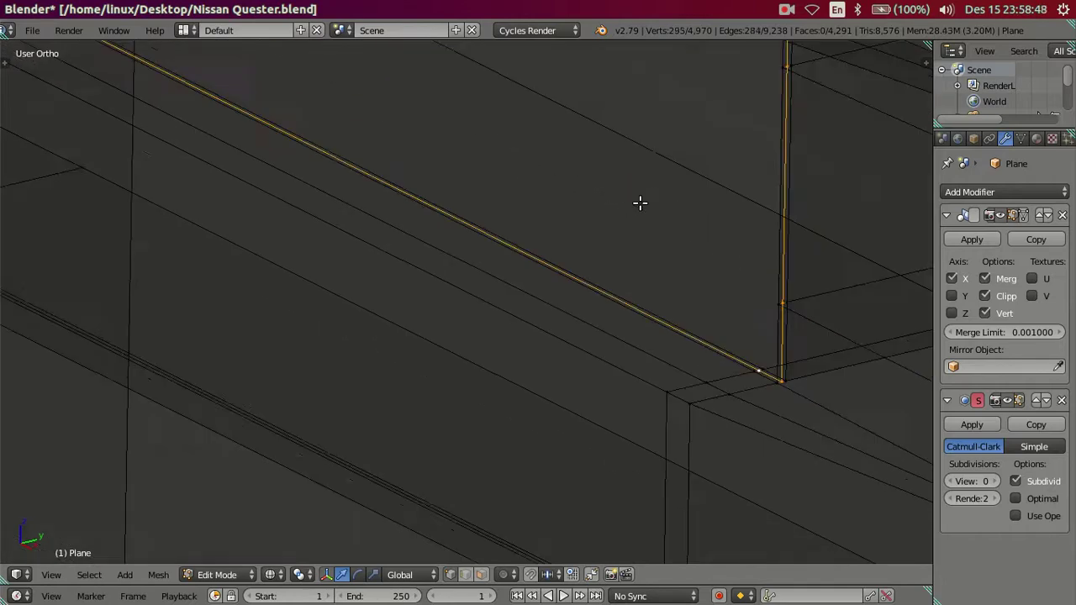
scroll(550, 361, "down", 2)
scroll(524, 313, "up", 5)
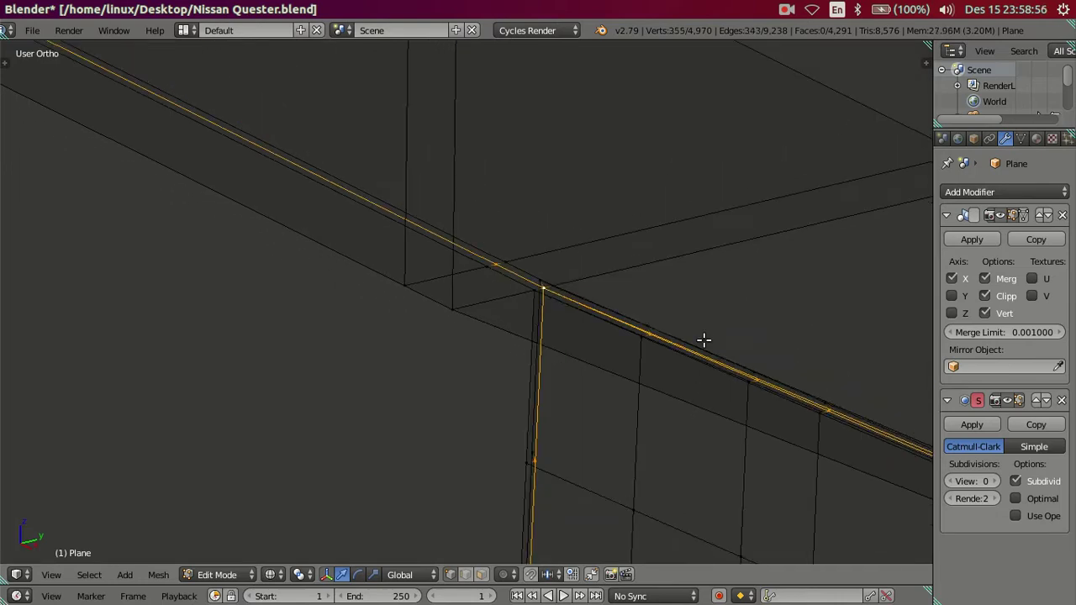
scroll(358, 222, "down", 4)
Orbit toward the wheel arch and examine where the bumper edge loops meet
mouse_move(353, 210)
middle_mouse_down()
mouse_move(480, 293)
mouse_move(515, 284)
middle_mouse_up()
scroll(515, 284, "up", 2)
scroll(526, 288, "up", 2)
scroll(531, 289, "up", 1)
scroll(517, 319, "up", 2)
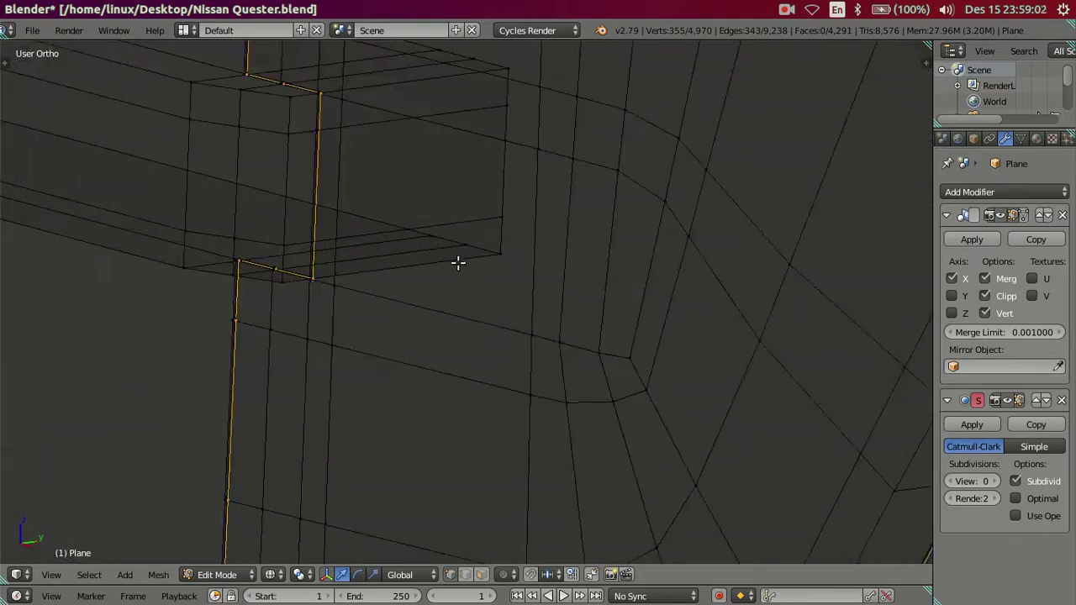
middle_click_drag(320, 157, 480, 461)
scroll(425, 202, "down", 2)
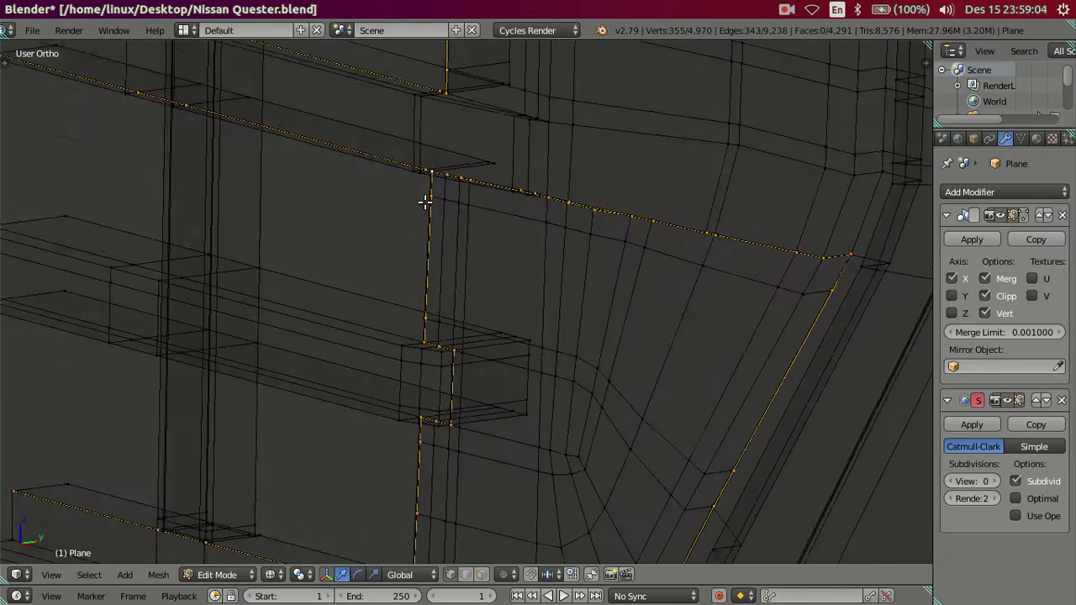
scroll(499, 267, "down", 2)
scroll(483, 266, "down", 1)
scroll(510, 334, "down", 1)
scroll(516, 332, "up", 4)
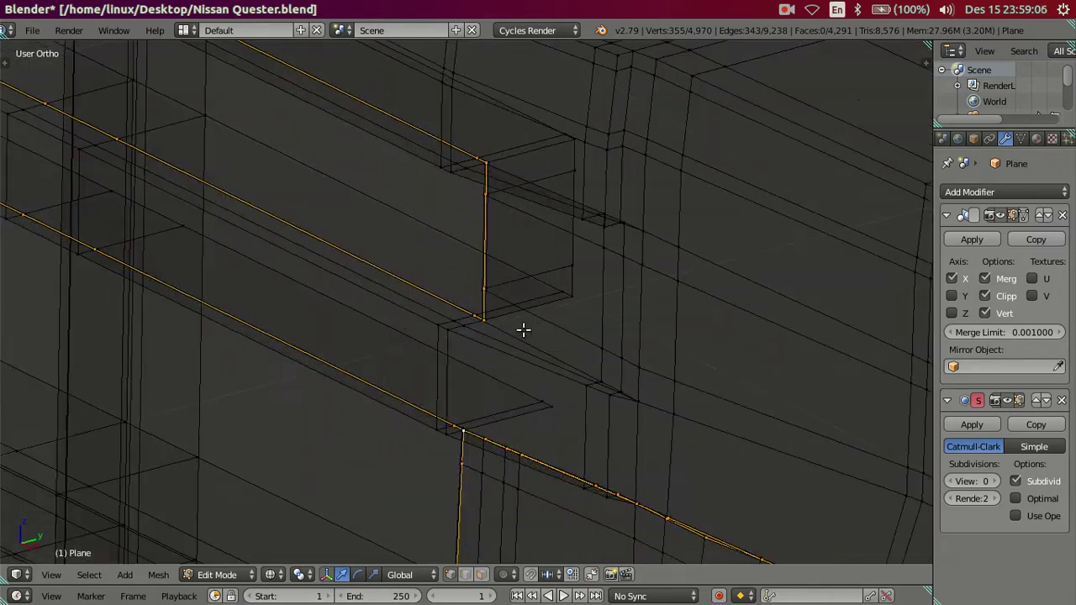
mouse_move(502, 454)
middle_mouse_down("shift")
mouse_move(499, 289)
mouse_move(641, 353)
mouse_move(598, 243)
mouse_move(603, 262)
middle_mouse_up("shift")
scroll(500, 289, "up", 5)
scroll(500, 288, "down", 5)
scroll(598, 288, "up", 3)
scroll(598, 289, "up", 3)
scroll(603, 262, "up", 3)
middle_click_drag(502, 187, 527, 280, "shift")
scroll(505, 252, "up", 2)
middle_click_drag(449, 226, 469, 266, "shift")
scroll(445, 320, "up", 2)
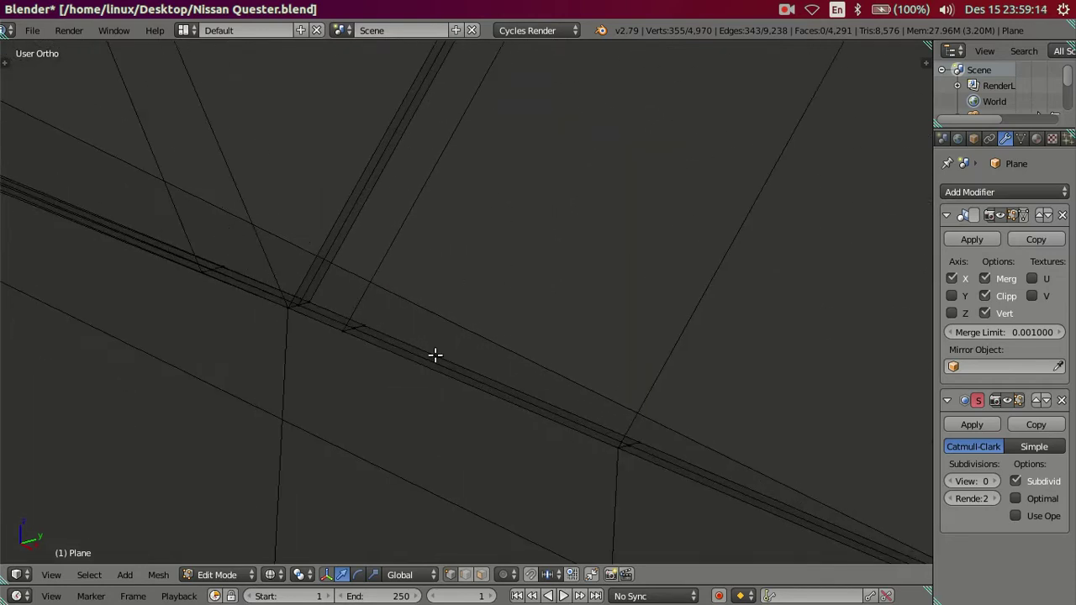
middle_click_drag(434, 355, 491, 383, "shift")
mouse_move(412, 391)
middle_mouse_down()
mouse_move(471, 328)
mouse_move(603, 280)
mouse_move(577, 307)
mouse_move(456, 218)
mouse_move(528, 372)
middle_mouse_up()
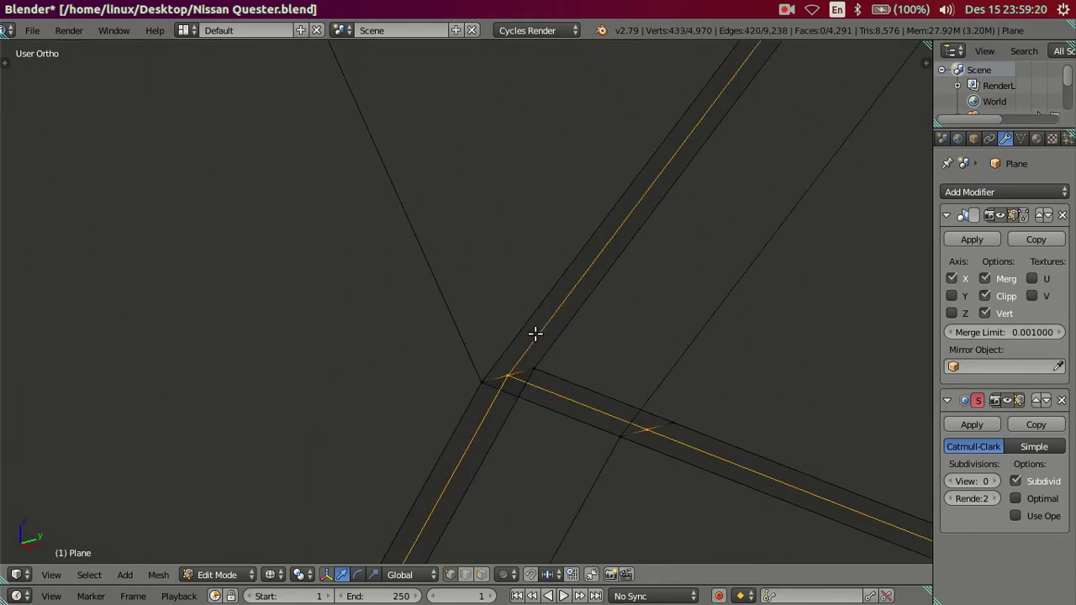
Pan and zoom across the bumper wireframe toward the box section
scroll(535, 334, "down", 3)
scroll(547, 331, "down", 2)
mouse_move(555, 319)
middle_mouse_down("shift")
mouse_move(557, 336)
mouse_move(714, 212)
mouse_move(596, 421)
mouse_move(611, 377)
mouse_move(579, 373)
middle_mouse_up("shift")
scroll(613, 367, "down", 3)
scroll(620, 365, "down", 2)
scroll(490, 357, "up", 4)
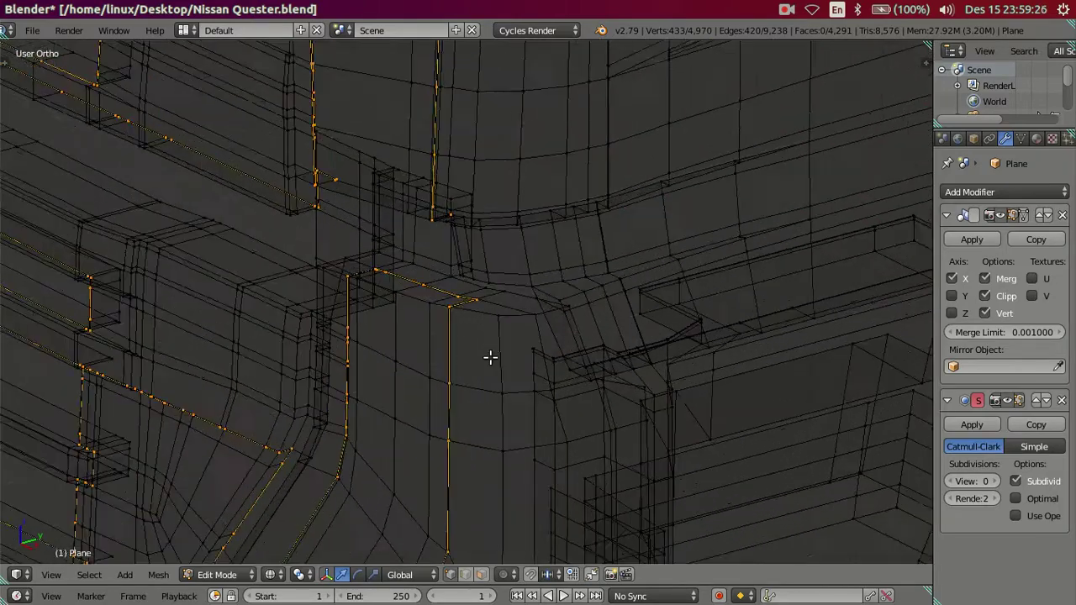
scroll(490, 358, "up", 2)
scroll(258, 365, "down", 2)
middle_click_drag(258, 365, 288, 348, "shift")
scroll(476, 380, "down", 1)
mouse_move(475, 381)
middle_mouse_down("shift")
mouse_move(353, 194)
mouse_move(286, 329)
middle_mouse_up("shift")
scroll(440, 281, "up", 3)
scroll(502, 338, "up", 1)
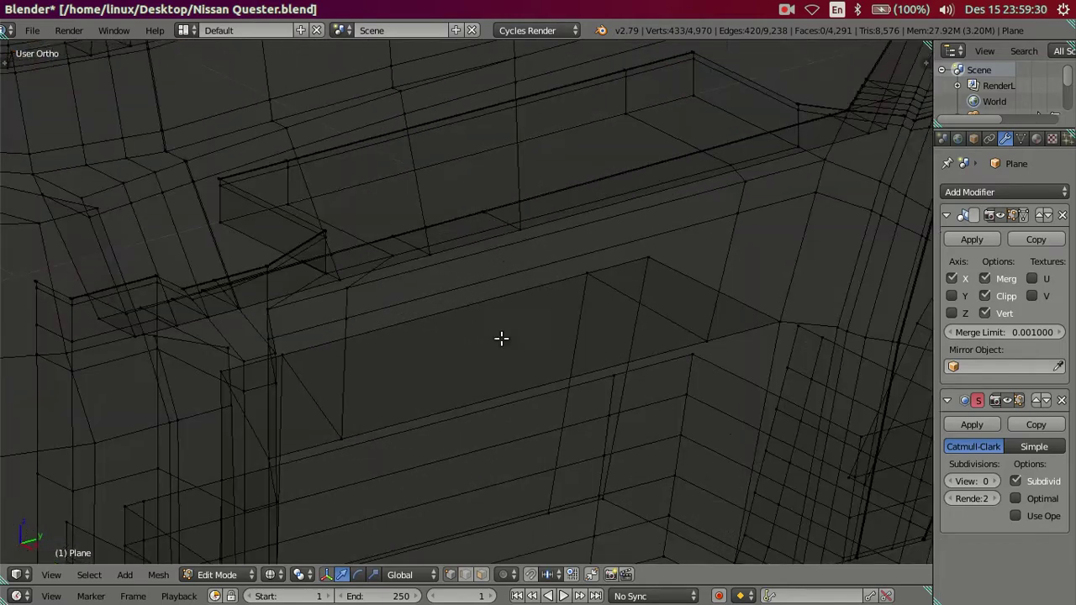
scroll(501, 338, "up", 2)
scroll(502, 359, "up", 1)
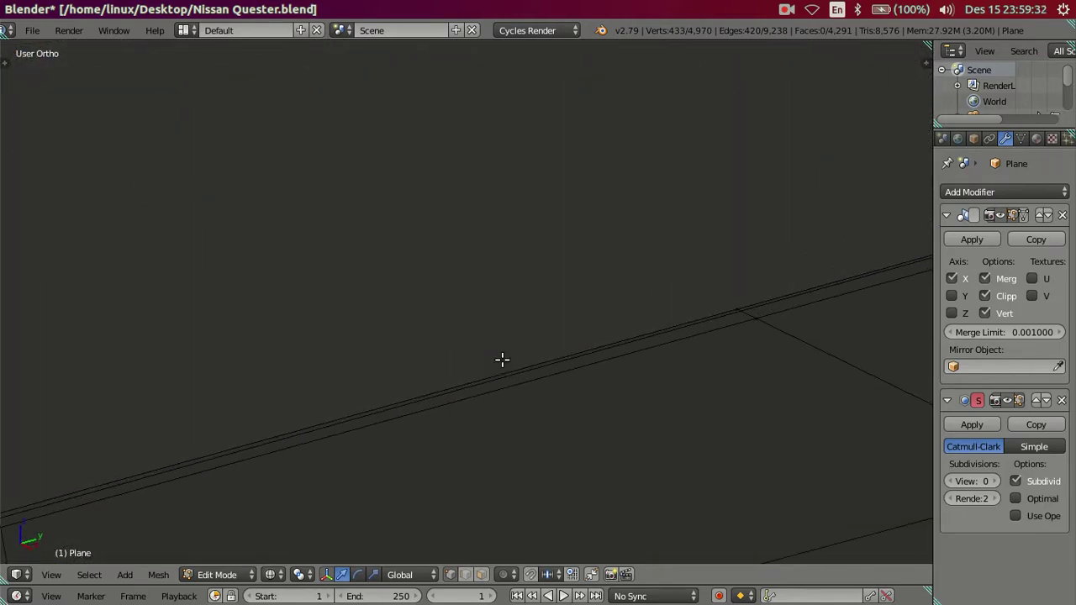
scroll(502, 359, "down", 2)
middle_click_drag(384, 384, 598, 360, "shift")
scroll(449, 452, "up", 2)
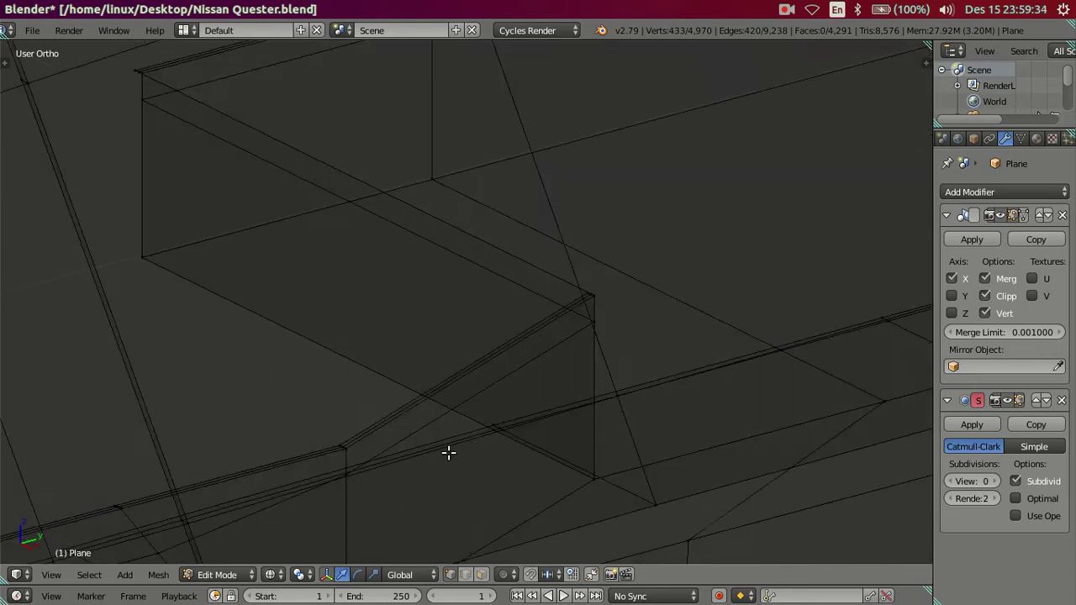
scroll(419, 481, "up", 1)
middle_click_drag(420, 481, 656, 295, "shift")
scroll(529, 314, "down", 1)
scroll(510, 329, "down", 2)
scroll(428, 367, "down", 1)
Frame the box corner and add its edge loop to the selection
middle_click_drag(427, 366, 566, 312, "shift")
scroll(566, 312, "up", 3)
scroll(566, 312, "down", 1)
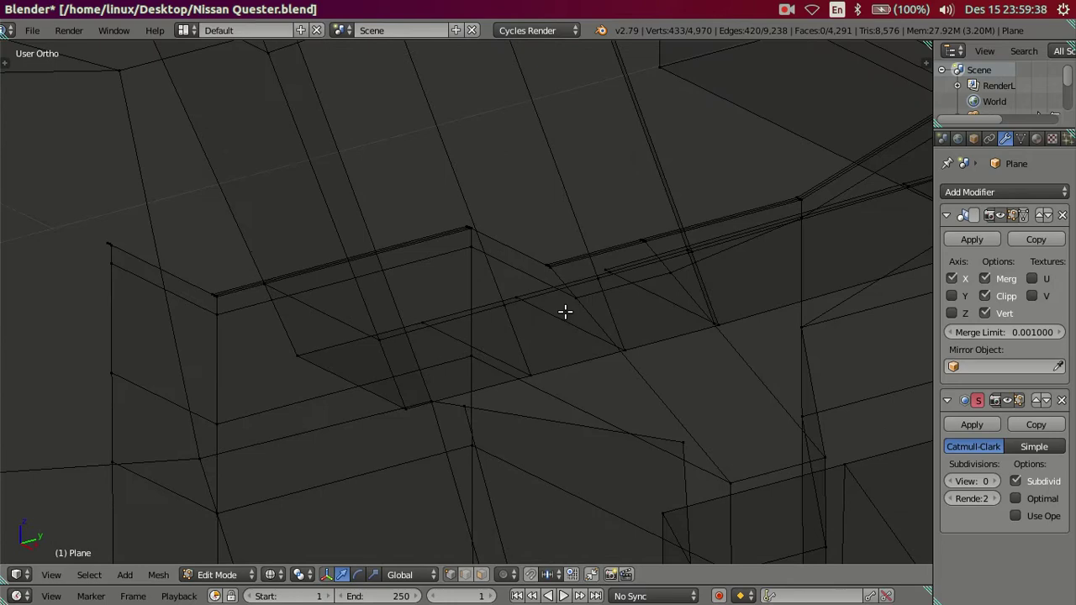
scroll(565, 312, "up", 2)
middle_click_drag(497, 253, 533, 373, "shift")
scroll(513, 345, "up", 3)
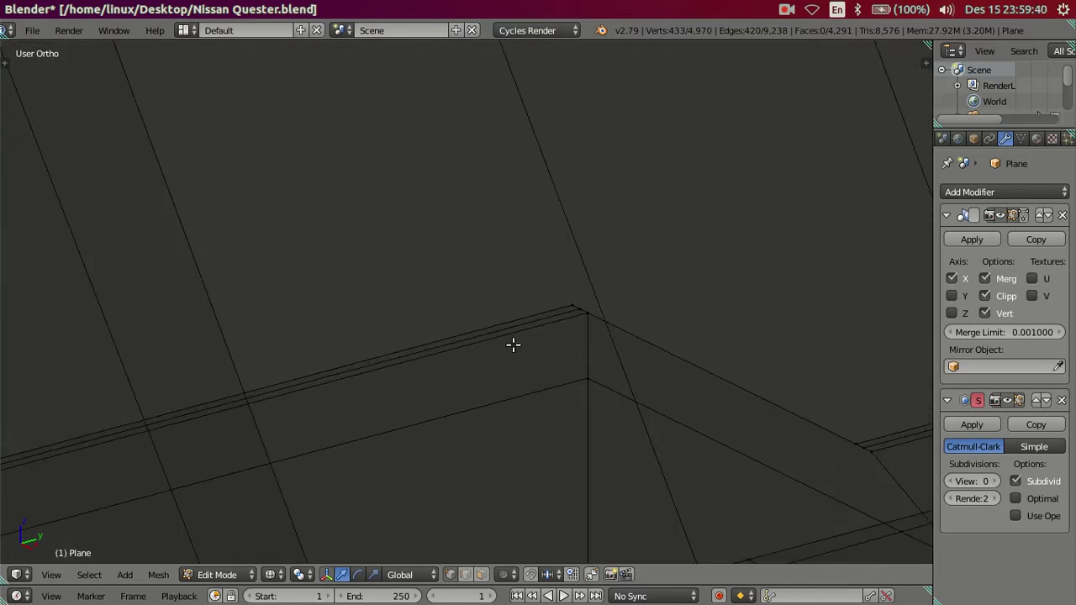
right_click(511, 323, "alt+shift")
scroll(512, 320, "down", 5)
Pan and zoom in on the cab front's wheel-arch region to inspect the edge loops
scroll(517, 318, "down", 4)
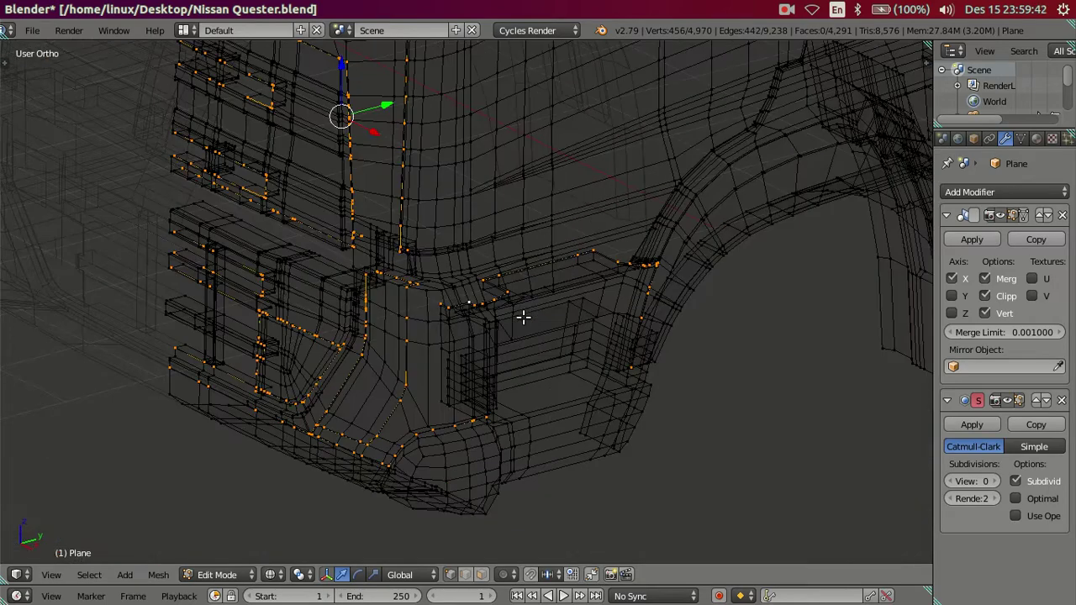
scroll(566, 341, "up", 2)
middle_click_drag(636, 361, 491, 471, "shift")
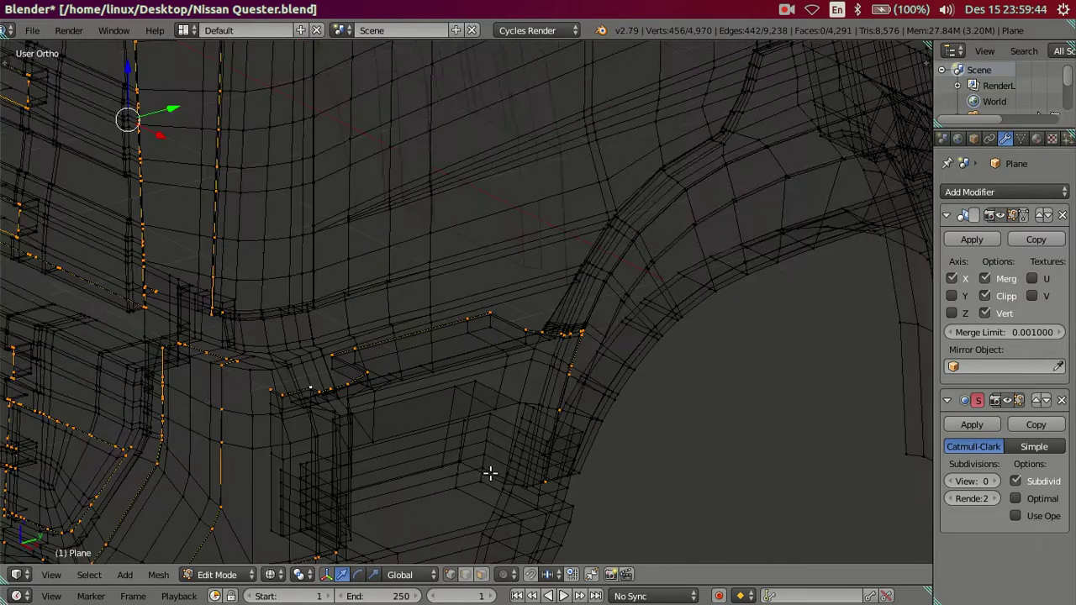
scroll(511, 446, "up", 2)
scroll(493, 441, "up", 3)
scroll(493, 441, "up", 2)
scroll(406, 420, "up", 2)
scroll(423, 416, "up", 2)
scroll(440, 426, "up", 2)
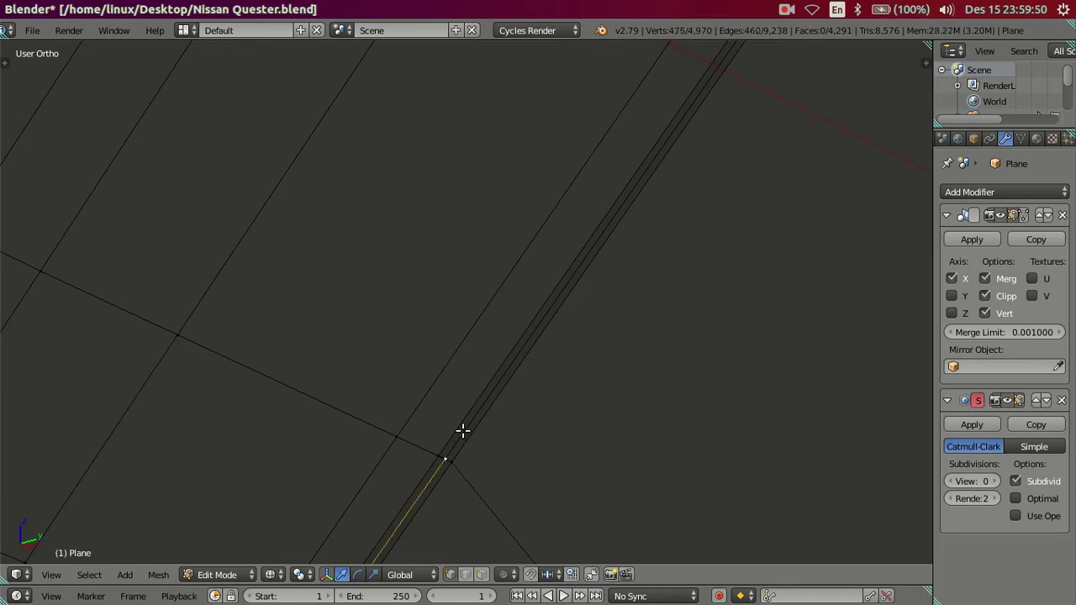
scroll(463, 431, "down", 5)
scroll(526, 356, "up", 1)
scroll(511, 362, "up", 4)
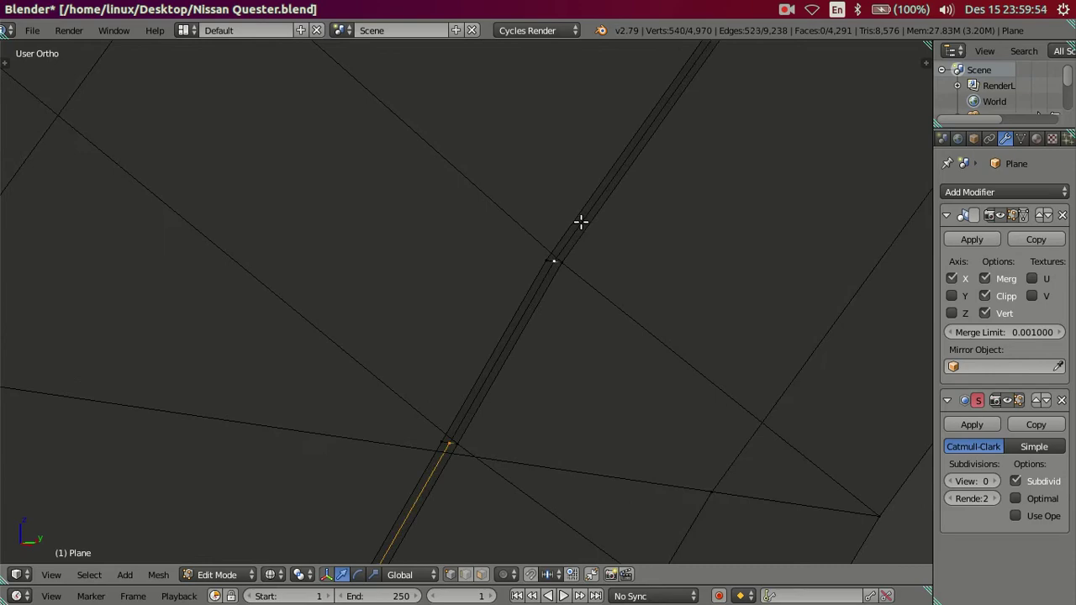
scroll(557, 229, "down", 6)
scroll(653, 298, "up", 1, "shift")
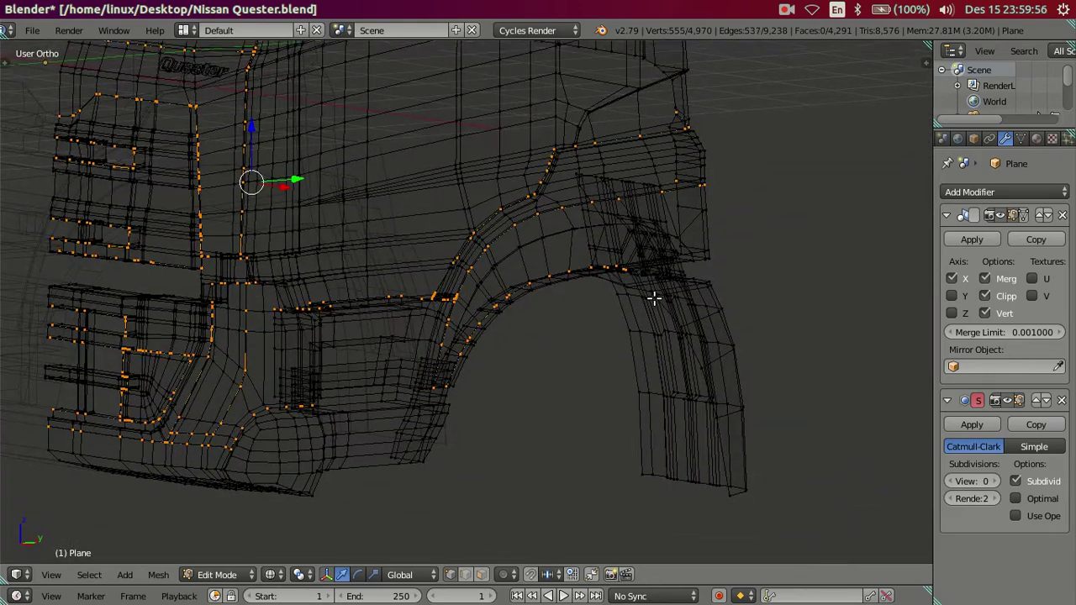
scroll(516, 319, "up", 2)
scroll(476, 337, "up", 2)
scroll(476, 337, "up", 4)
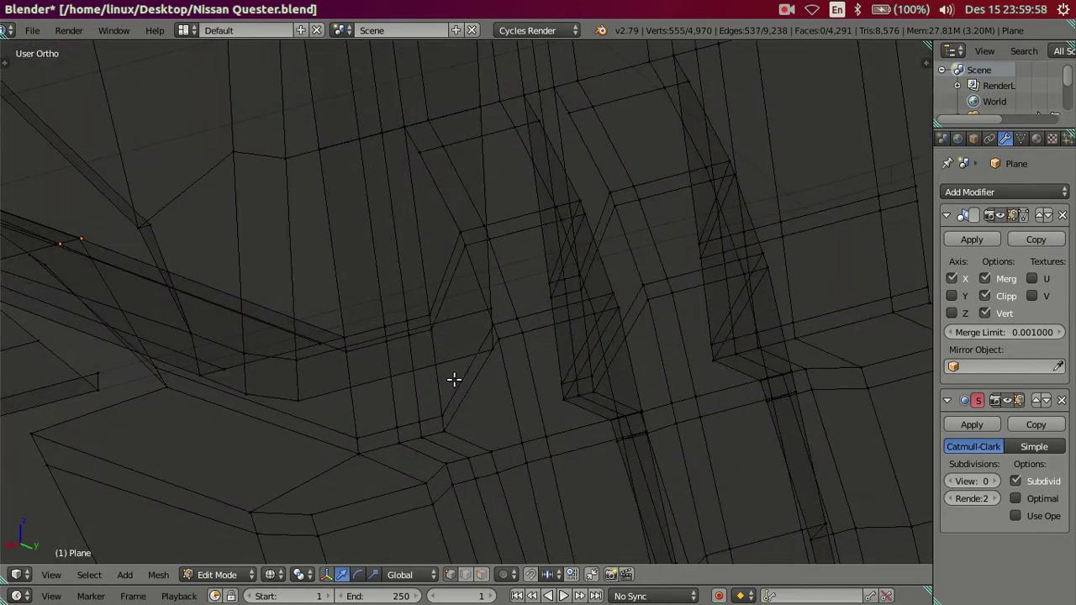
middle_click_drag(454, 379, 604, 435, "shift")
scroll(419, 343, "down", 3)
Compare solid and wireframe shading, then orbit the cab to a near-side close-up
key("z")
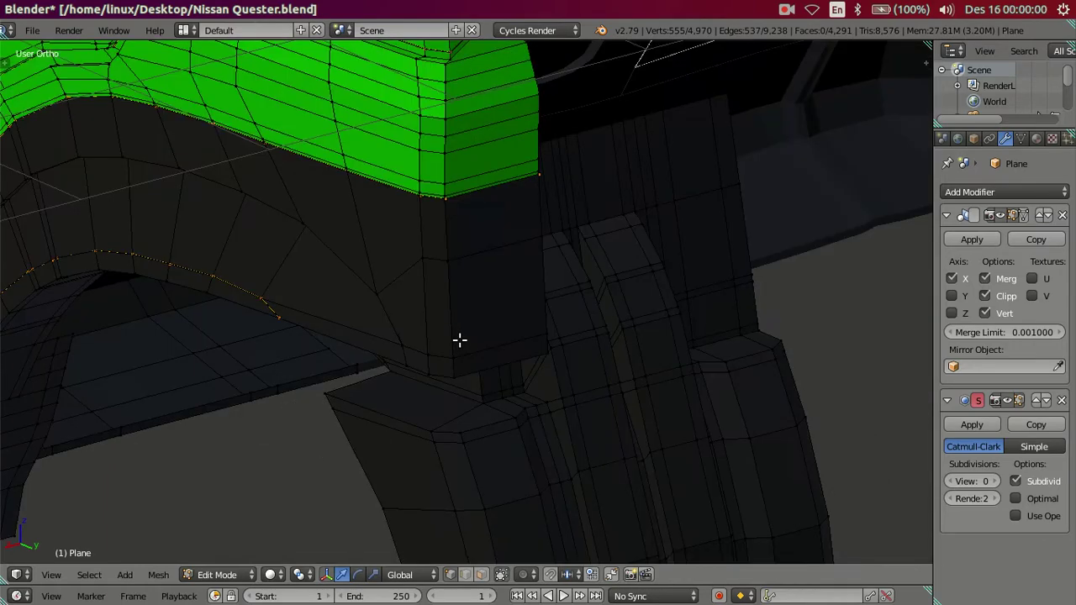
scroll(457, 359, "up", 2)
scroll(434, 355, "up", 2)
scroll(571, 342, "down", 2)
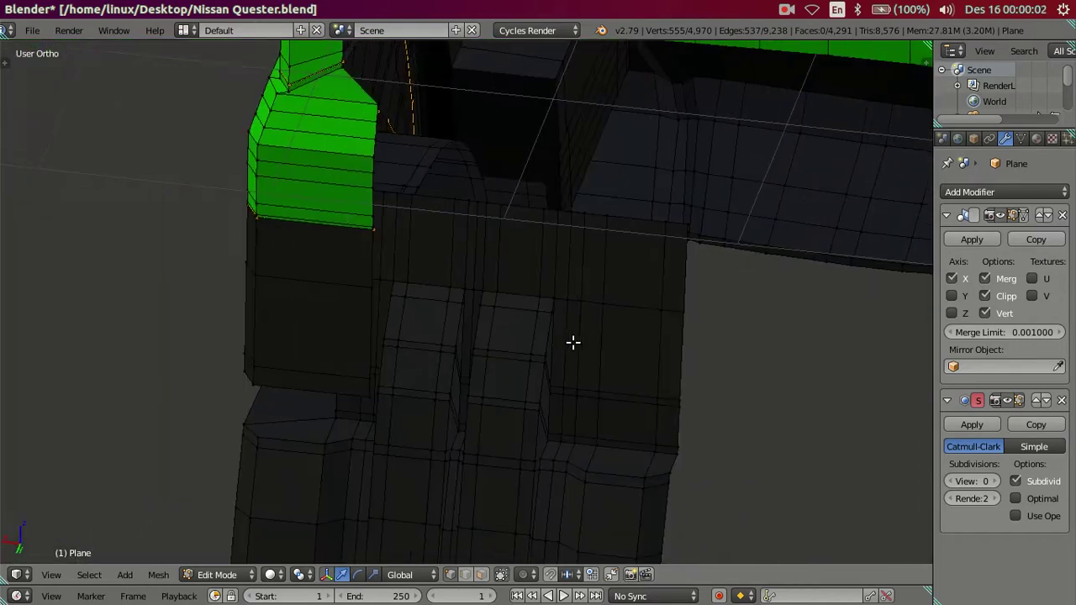
key("z")
mouse_move(348, 302)
middle_mouse_down()
mouse_move(345, 351)
mouse_move(298, 312)
mouse_move(270, 335)
mouse_move(269, 308)
mouse_move(608, 295)
middle_mouse_up()
scroll(560, 283, "down", 4)
scroll(479, 320, "down", 2)
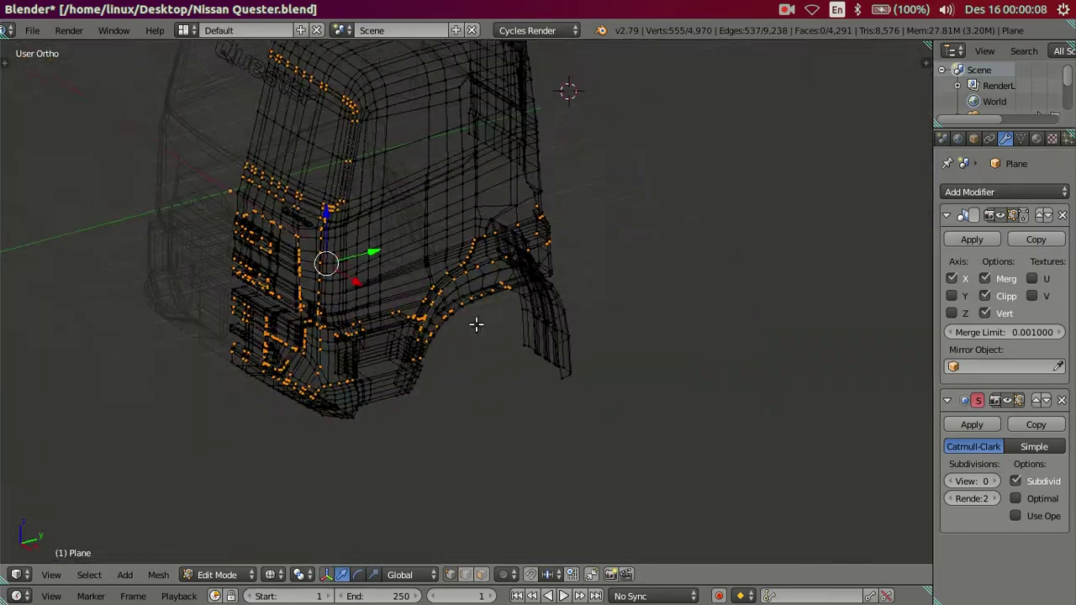
middle_click_drag(472, 300, 284, 300)
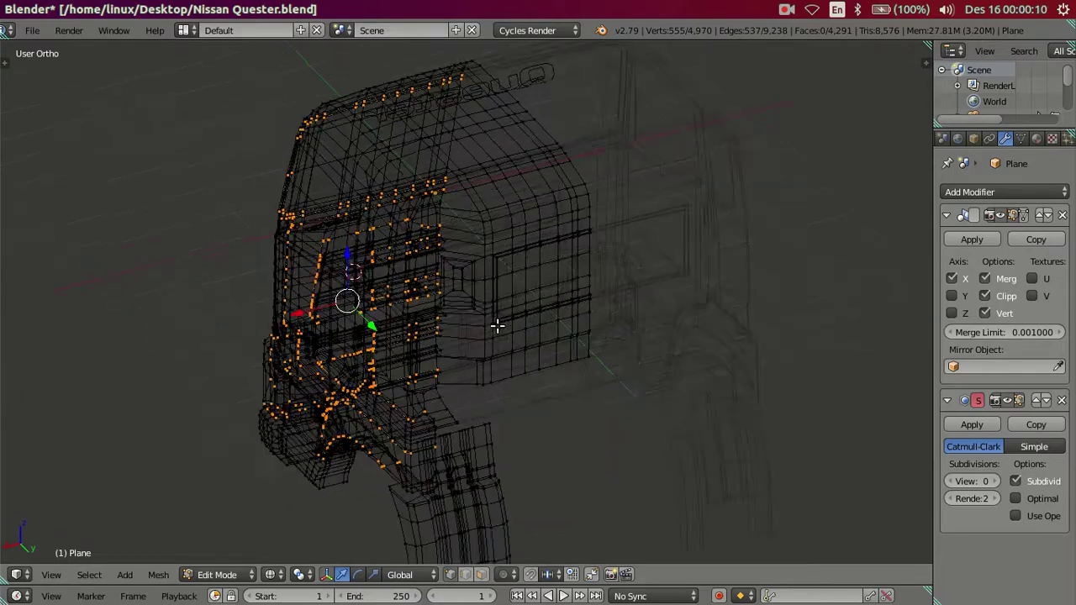
scroll(498, 326, "up", 5)
scroll(601, 351, "up", 2)
scroll(449, 319, "up", 2)
scroll(574, 347, "up", 1)
scroll(505, 311, "up", 3)
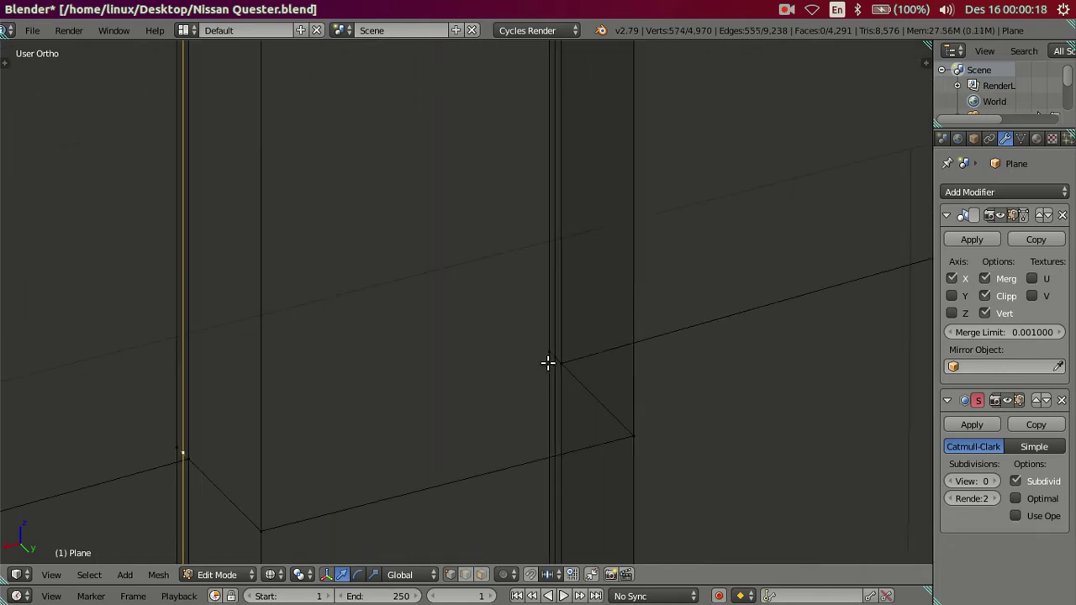
scroll(555, 328, "down", 3)
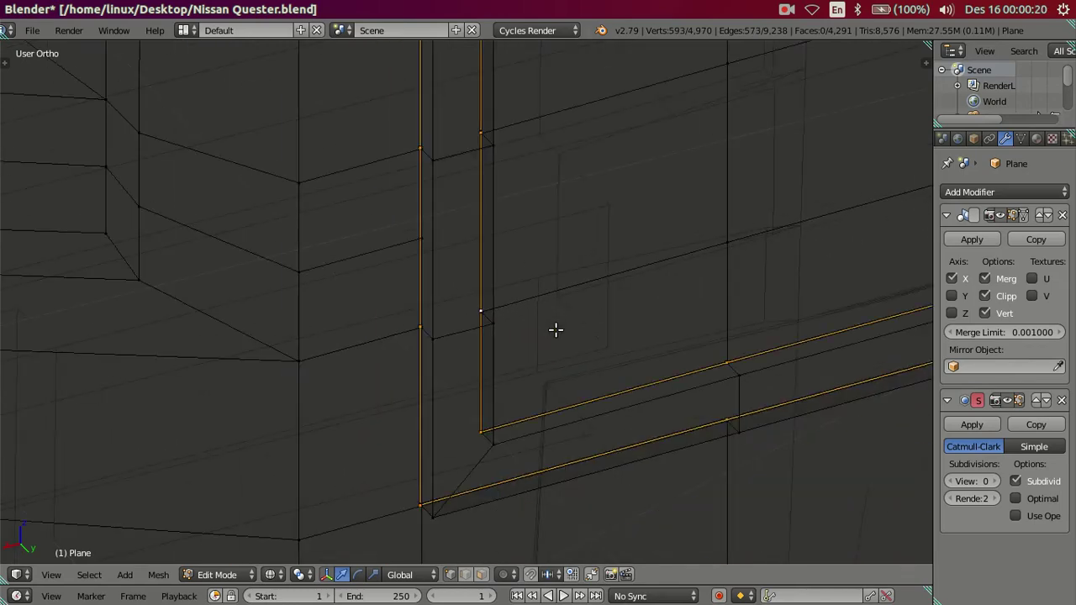
scroll(682, 408, "down", 2)
scroll(630, 392, "down", 2)
scroll(624, 411, "down", 1)
scroll(624, 411, "up", 2)
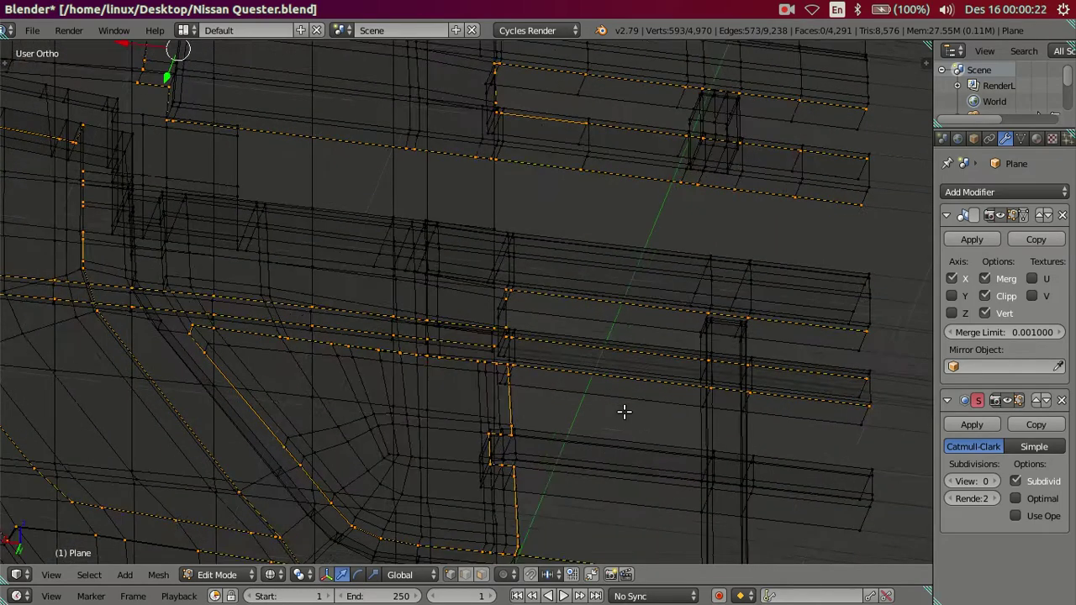
scroll(589, 407, "up", 3)
scroll(569, 404, "up", 1)
scroll(568, 407, "up", 1)
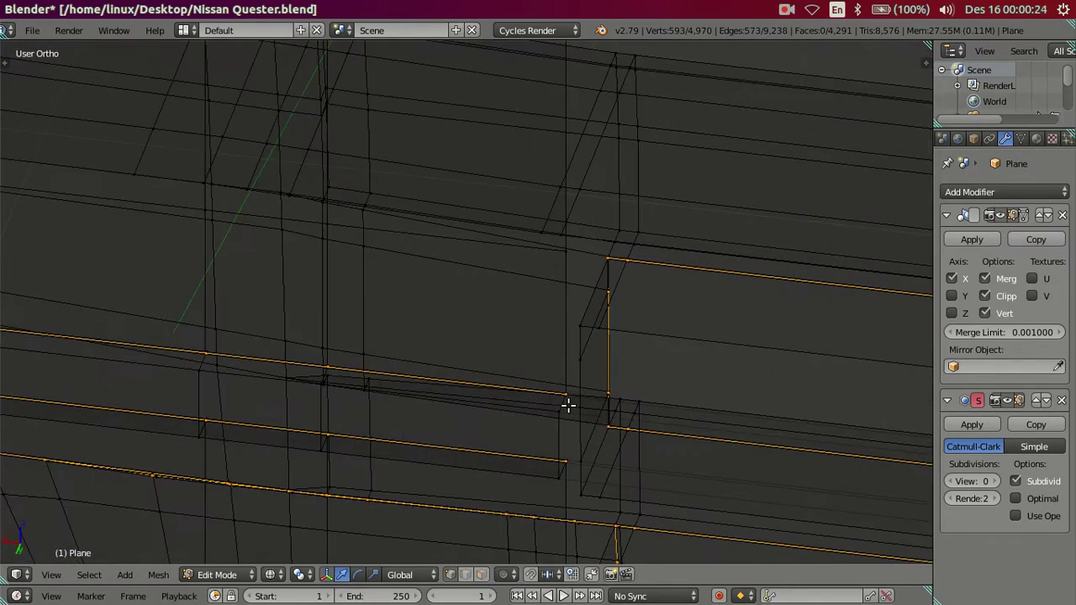
Dissolve the selected horizontal edge loops without leaving holes
key("x")
left_click(688, 383)
scroll(677, 384, "down", 2)
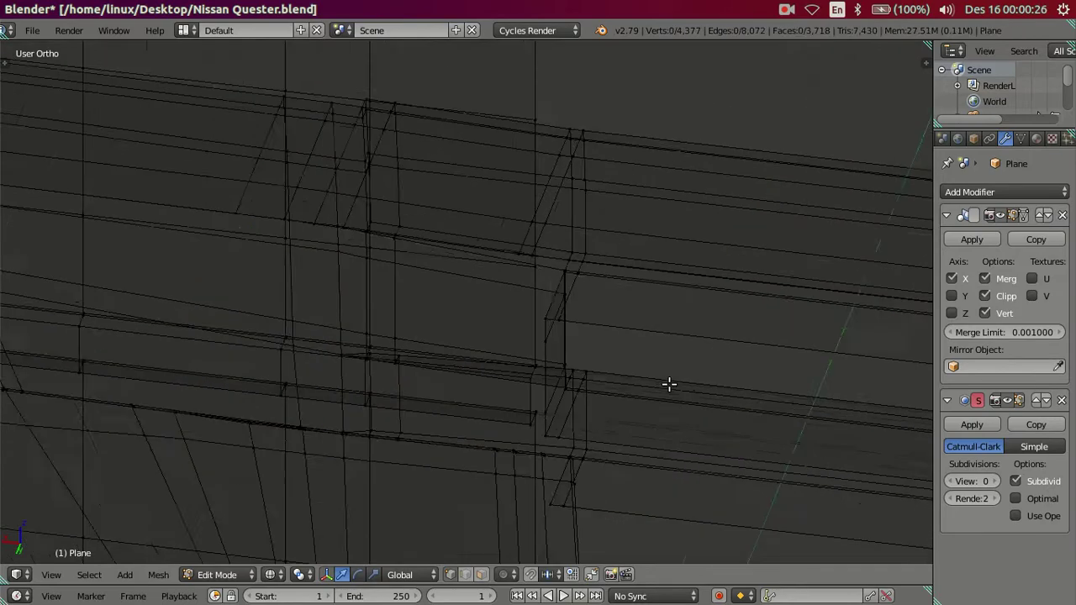
scroll(647, 384, "down", 1)
key("x")
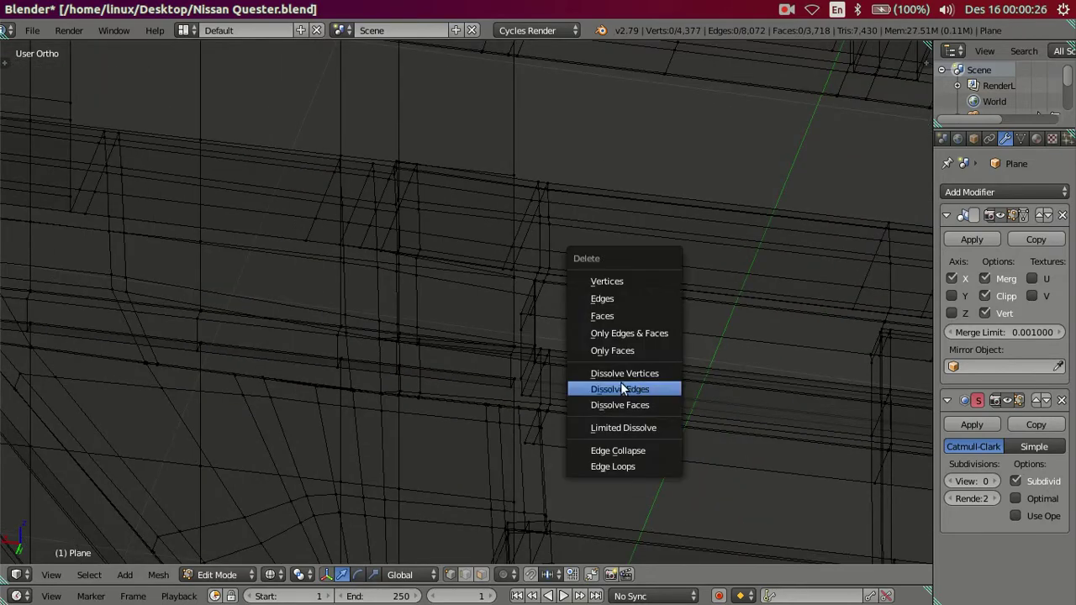
left_click(620, 389)
Return to Object Mode and raise the cab's viewport subdivision to level 2
key("z")
scroll(353, 395, "down", 4)
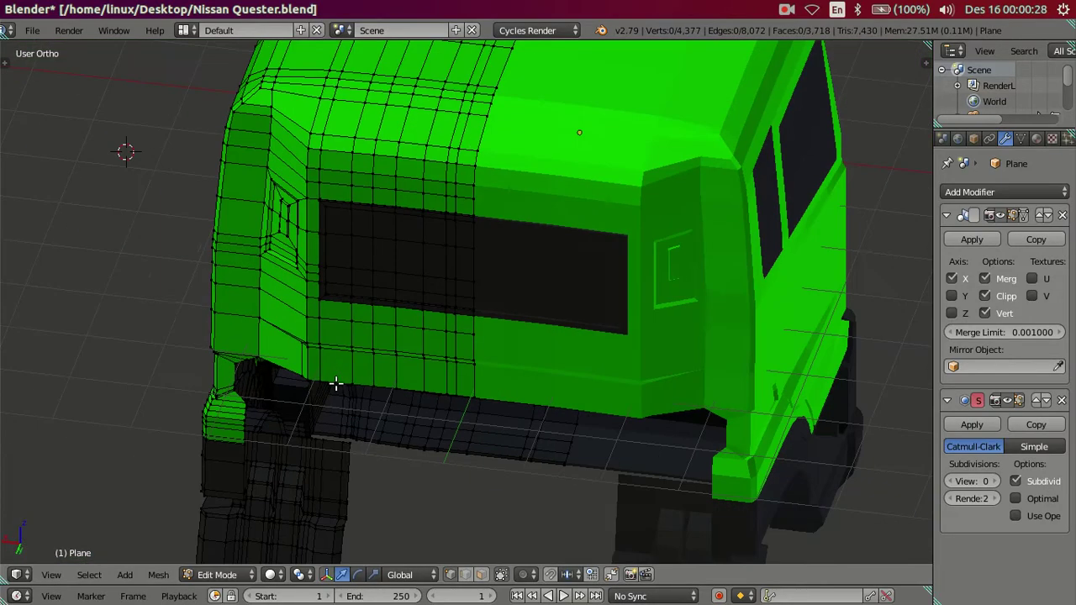
scroll(469, 325, "up", 2)
middle_click_drag(468, 325, 644, 325)
scroll(644, 324, "down", 3)
key("Tab")
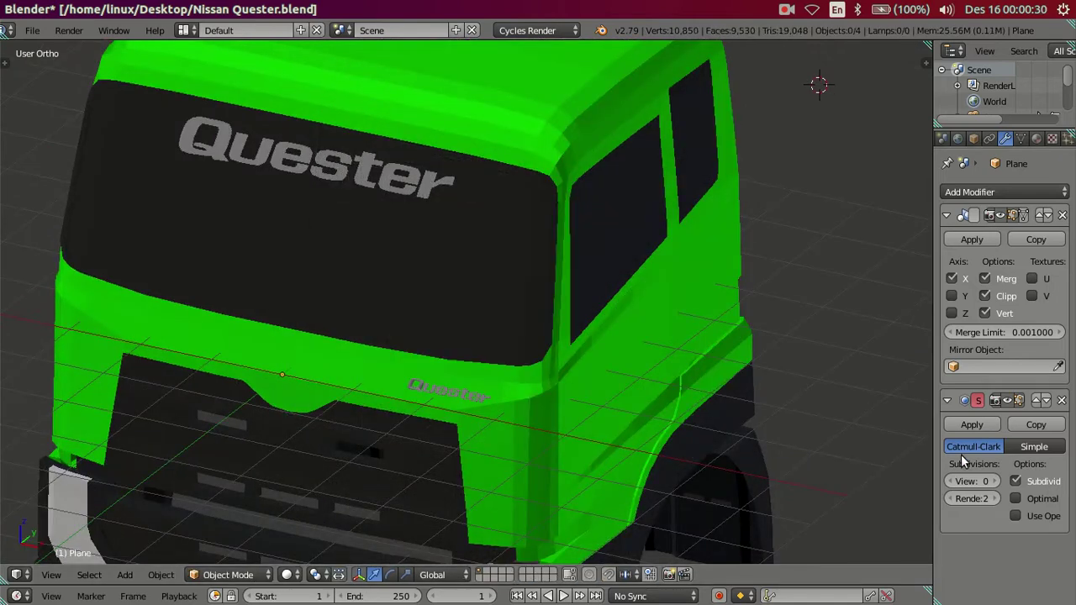
left_click(982, 486)
mouse_move(660, 375)
middle_mouse_down()
mouse_move(727, 393)
mouse_move(737, 434)
mouse_move(555, 392)
mouse_move(459, 351)
mouse_move(649, 315)
mouse_move(668, 301)
mouse_move(615, 254)
mouse_move(500, 306)
mouse_move(400, 327)
middle_mouse_up()
Orbit around the smoothed cab and check its front against the reference photo
scroll(389, 295, "down", 4)
scroll(431, 323, "up", 2)
scroll(620, 320, "up", 2)
scroll(587, 316, "up", 2)
mouse_move(579, 288)
middle_mouse_down()
mouse_move(342, 322)
mouse_move(569, 318)
middle_mouse_up()
middle_click_drag(504, 401, 514, 355)
scroll(504, 354, "down", 2)
scroll(488, 355, "up", 4)
scroll(479, 357, "down", 4)
scroll(594, 352, "up", 1)
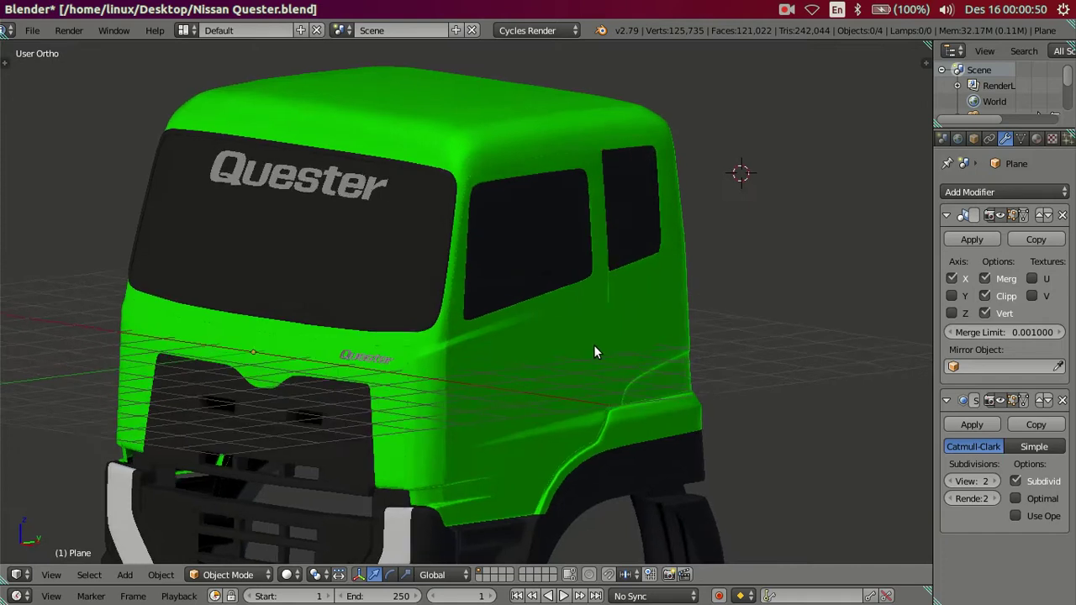
key("KP_1")
scroll(499, 392, "up", 2)
scroll(505, 389, "up", 2)
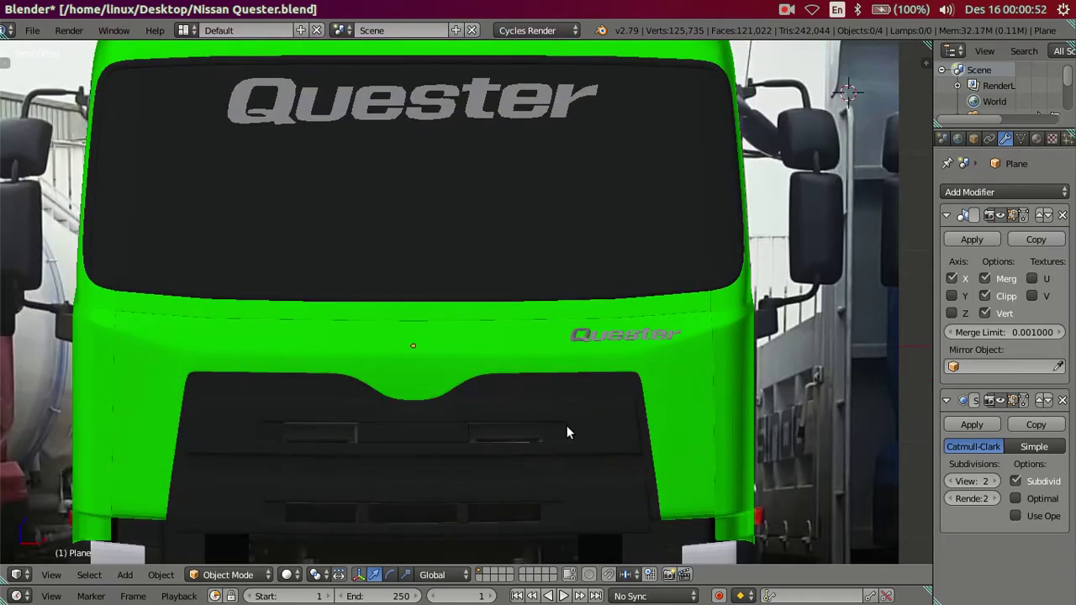
scroll(367, 380, "down", 5)
middle_click_drag(367, 380, 346, 387)
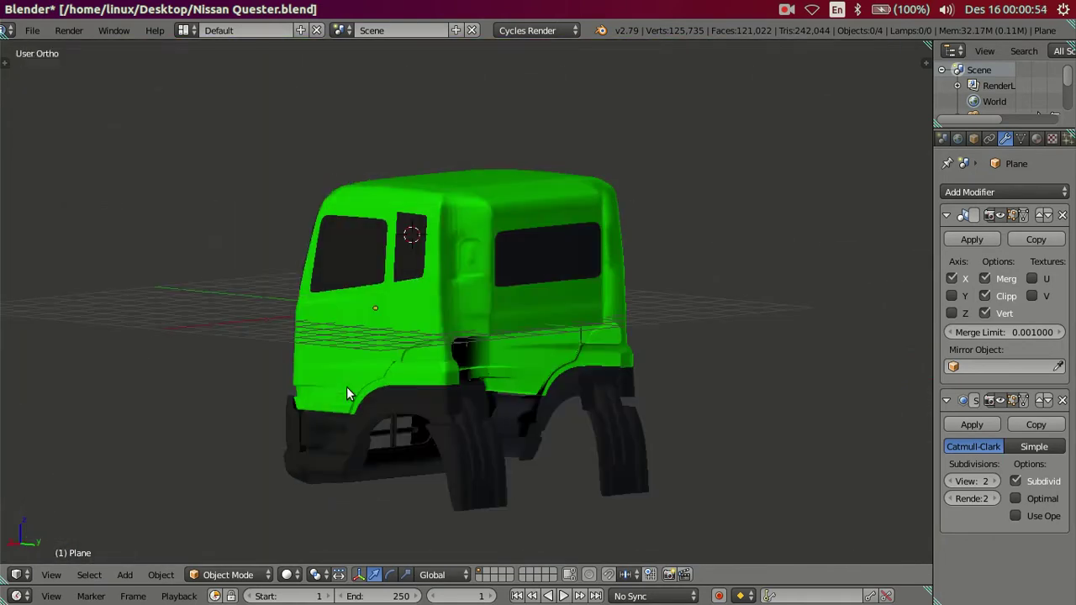
scroll(347, 387, "up", 4)
Inspect the front wheel arch from the right side view
key("KP_3")
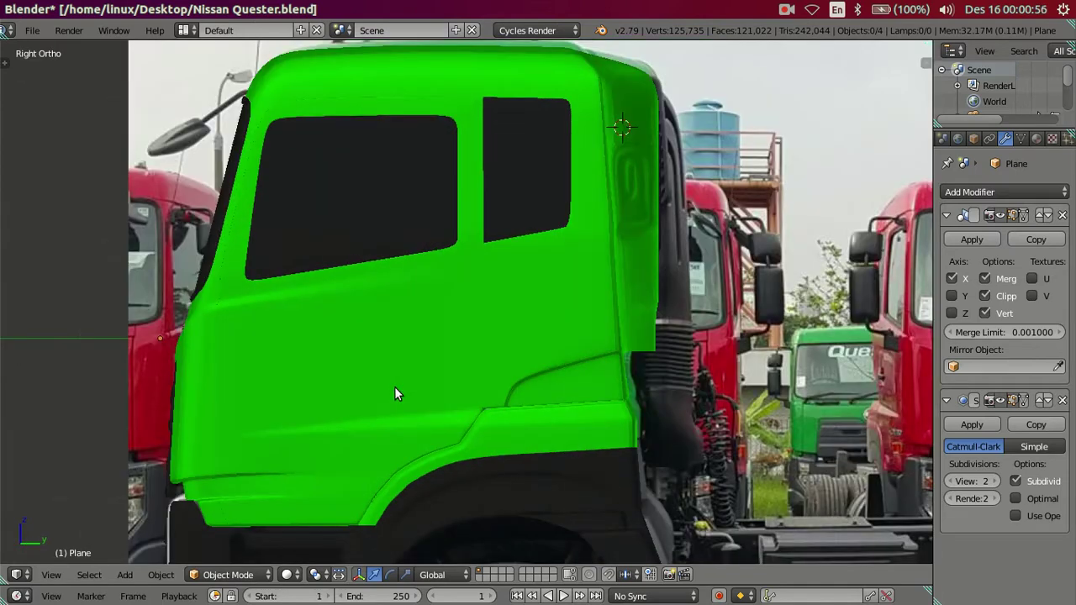
scroll(395, 389, "up", 3)
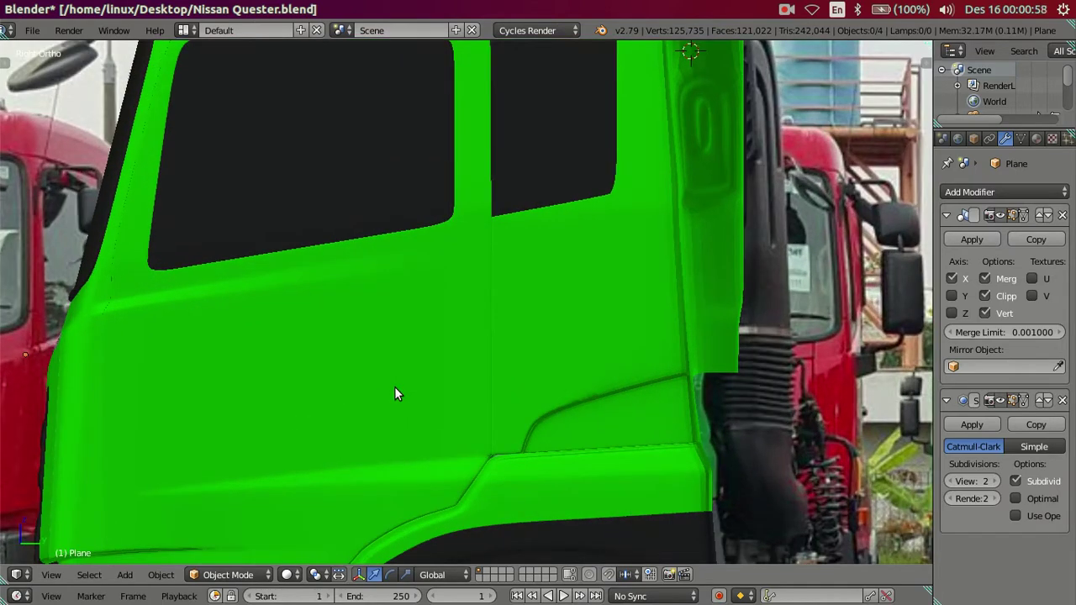
scroll(395, 388, "down", 1)
scroll(394, 387, "down", 2)
scroll(540, 320, "up", 1)
scroll(512, 428, "up", 2)
mouse_move(512, 428)
middle_mouse_down()
mouse_move(526, 411)
mouse_move(603, 396)
middle_mouse_up()
scroll(520, 418, "up", 2)
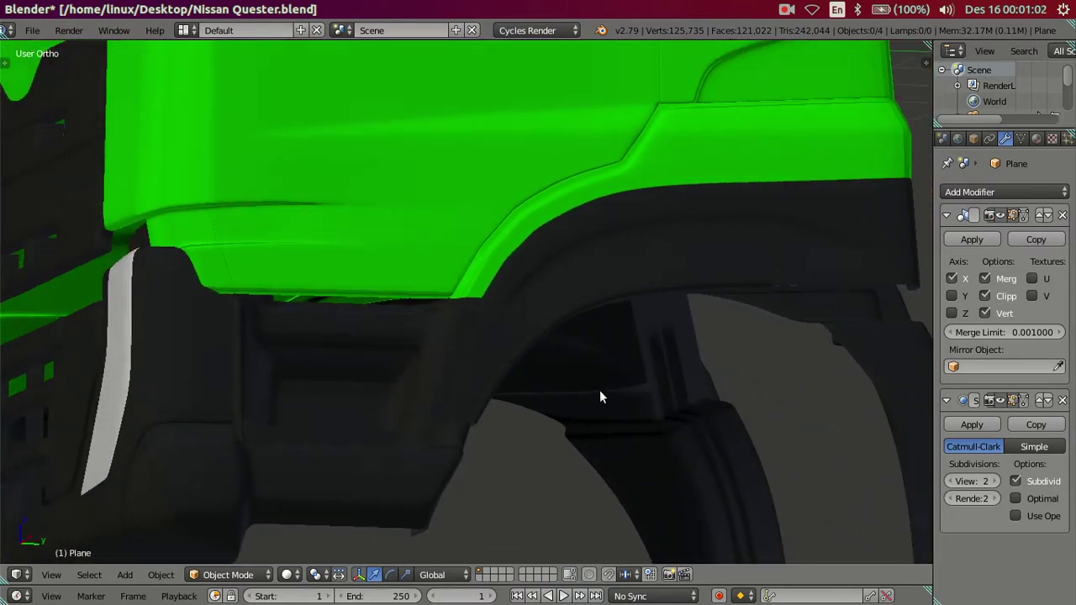
scroll(593, 389, "up", 2)
middle_click_drag(430, 370, 486, 392)
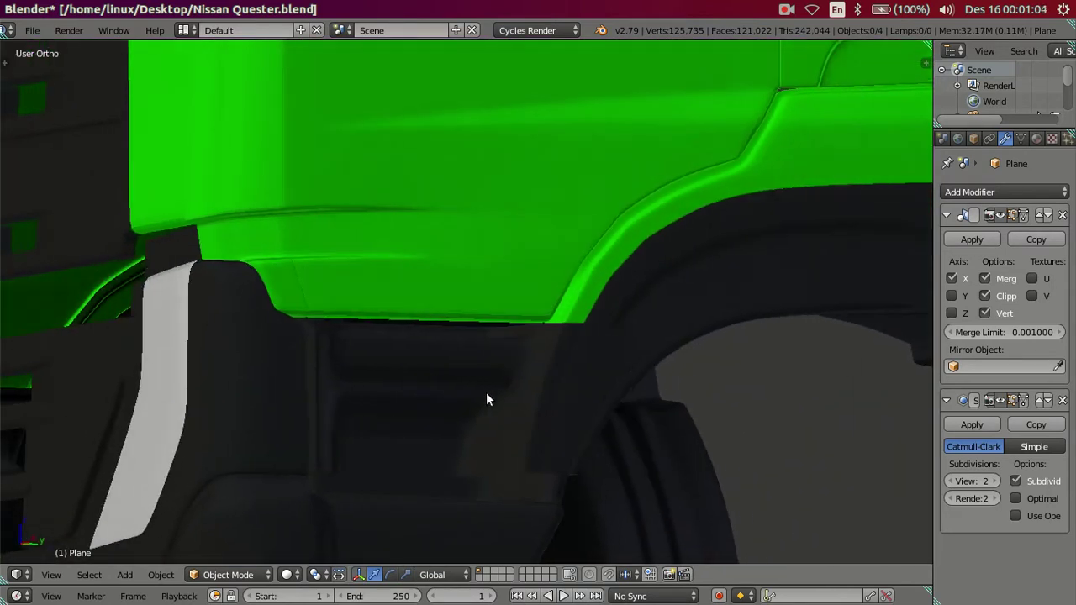
scroll(478, 387, "down", 6)
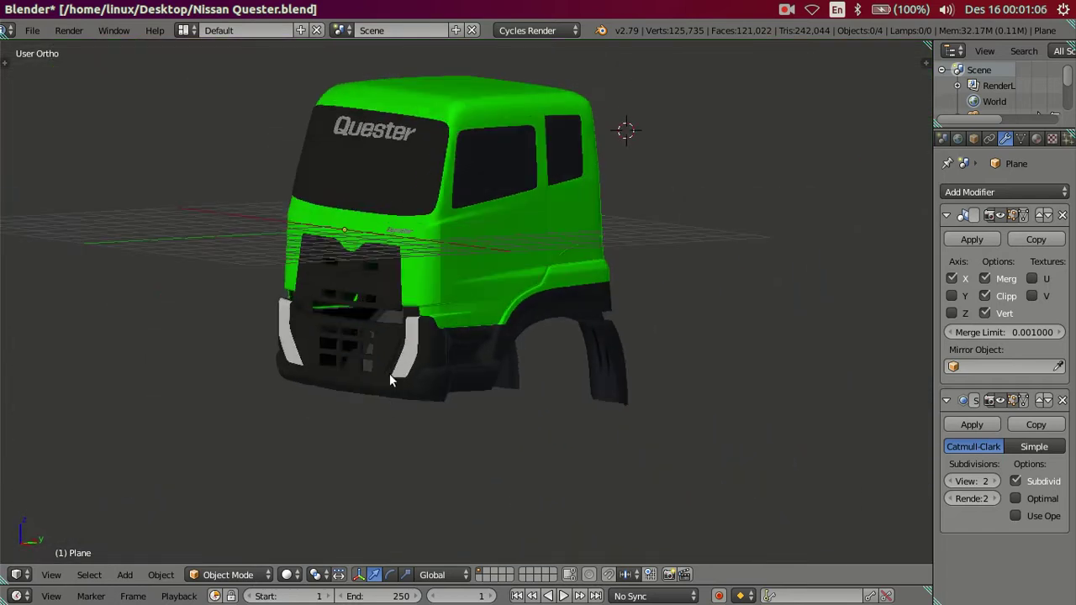
Select the truck body, show the tool panel and maximize the Blender window
right_click(387, 387)
scroll(165, 143, "up", 3)
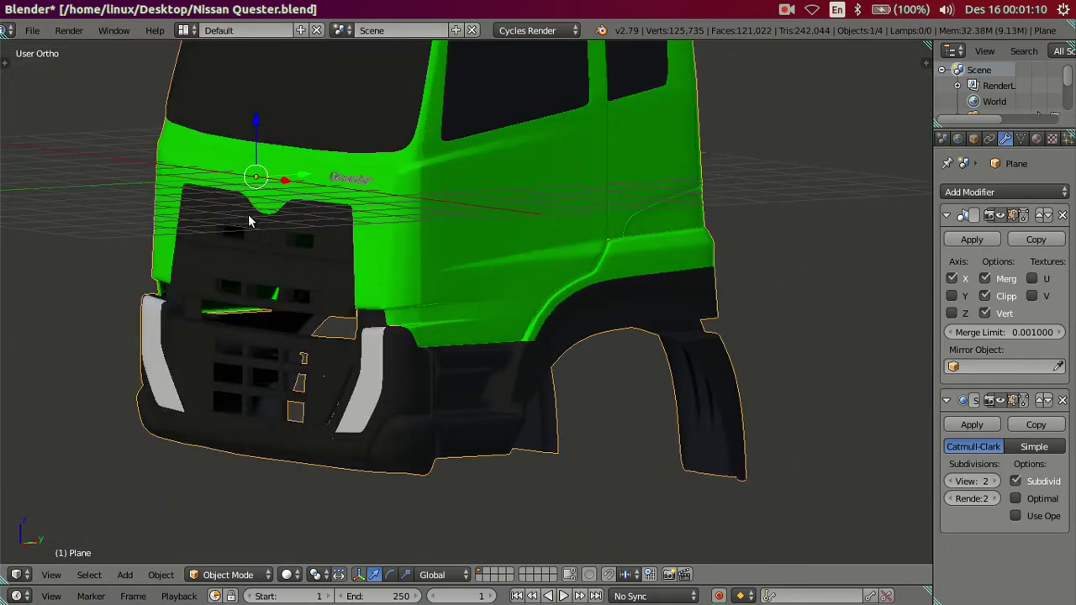
key("t")
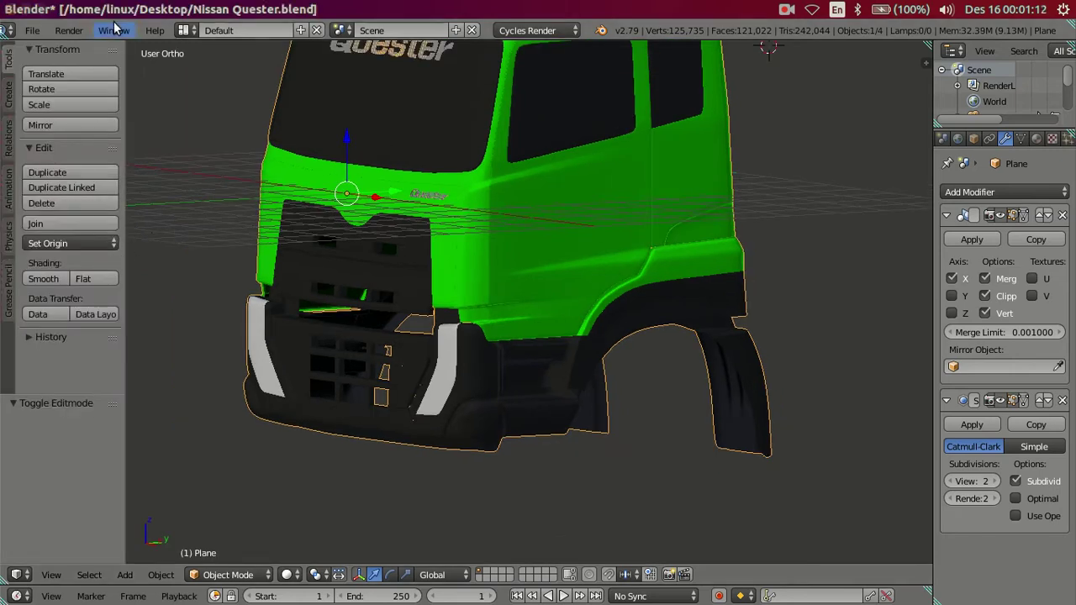
left_click(133, 71)
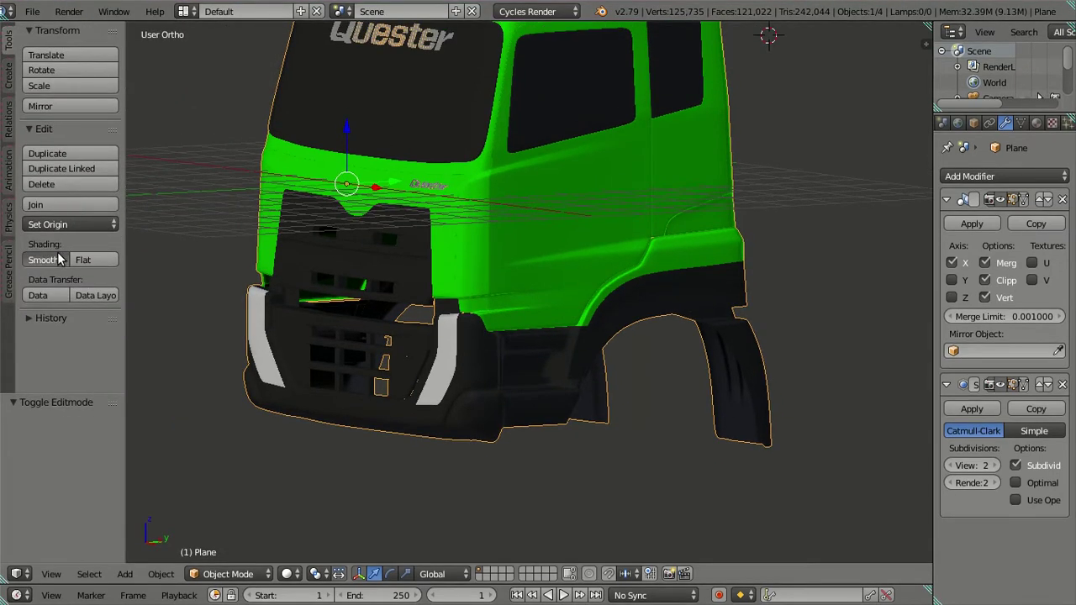
scroll(519, 299, "up", 2)
key("a")
scroll(537, 275, "down", 3)
mouse_move(537, 275)
middle_mouse_down()
mouse_move(534, 299)
mouse_move(555, 324)
middle_mouse_up()
scroll(555, 324, "up", 3)
scroll(590, 486, "down", 5)
mouse_move(590, 486)
middle_mouse_down()
mouse_move(521, 419)
mouse_move(556, 389)
mouse_move(617, 277)
mouse_move(588, 279)
middle_mouse_up()
Give the grille object flat shading from the front view
key("KP_1")
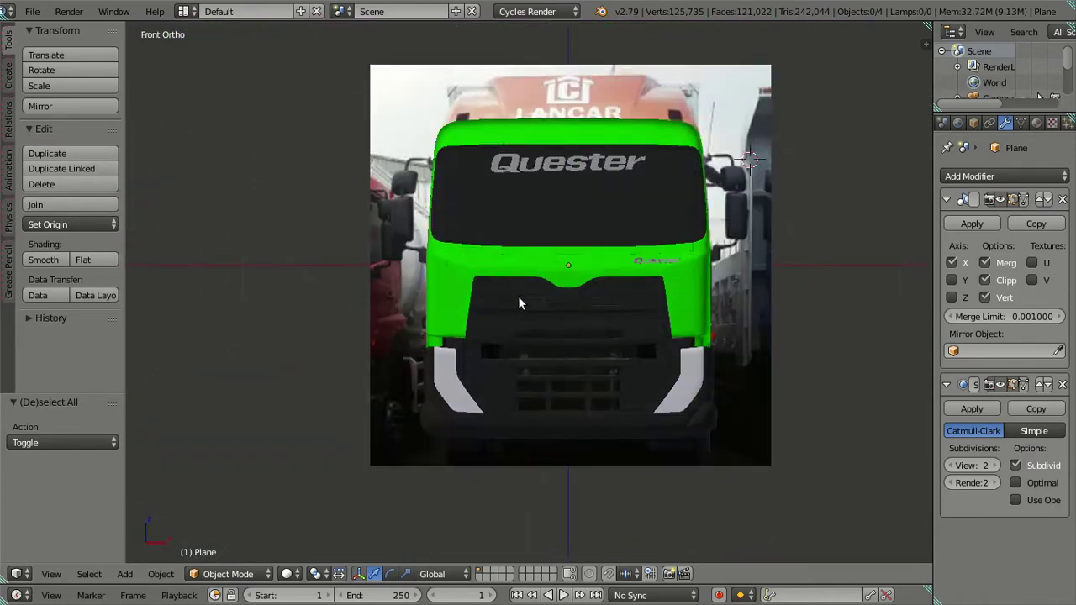
scroll(518, 296, "up", 1)
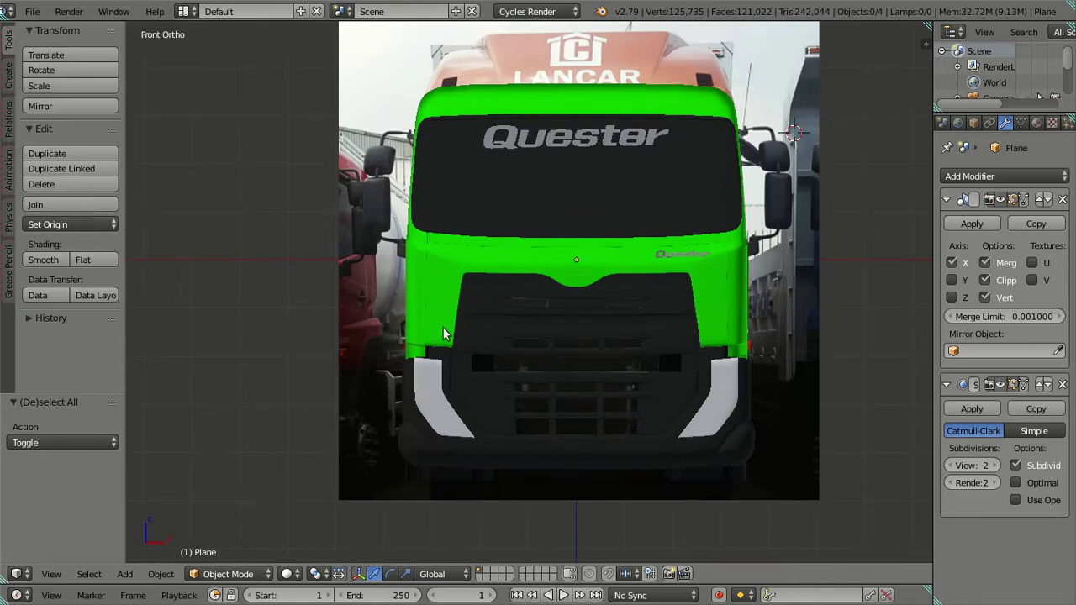
right_click(446, 333)
scroll(446, 333, "up", 3)
scroll(446, 333, "up", 3)
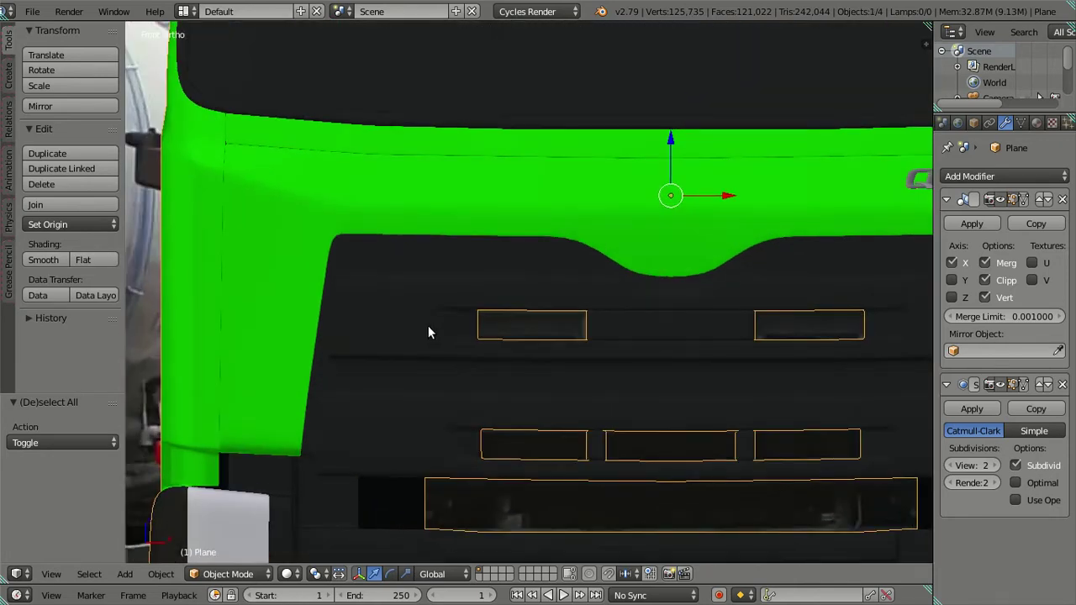
left_click(85, 259)
key("t")
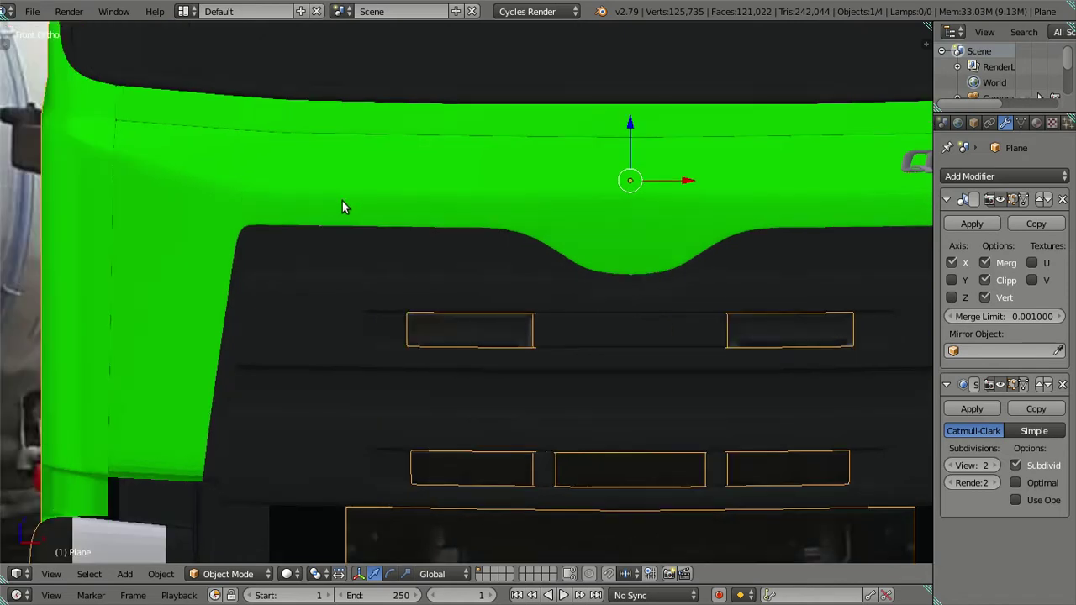
scroll(367, 323, "down", 5)
Save the blend file over the existing one and return to wireframe
key("ctrl+s")
left_click(439, 294)
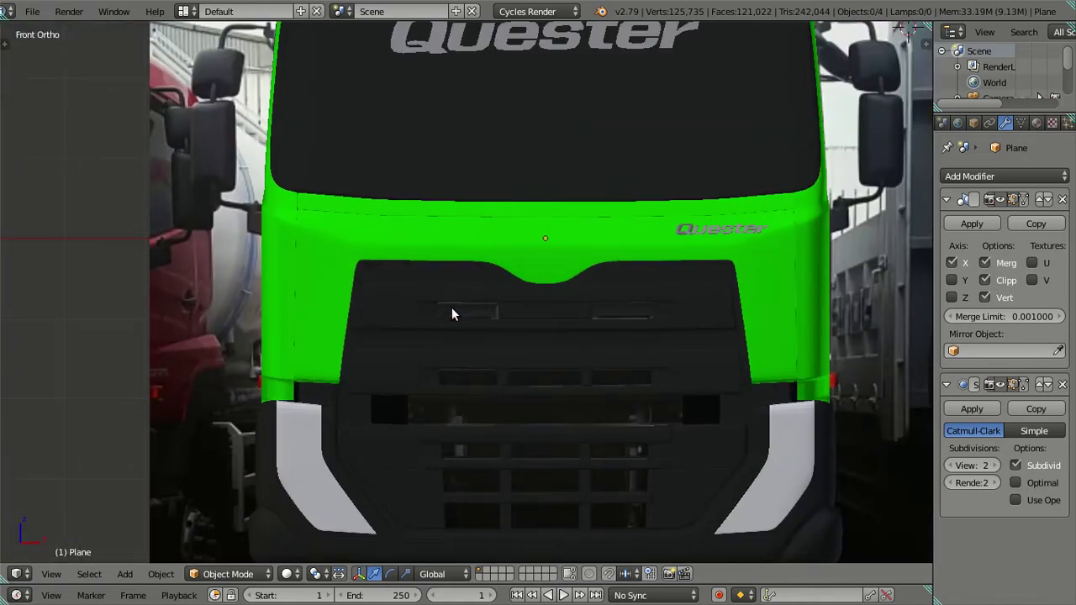
key("a")
scroll(452, 307, "down", 1)
key("z")
middle_click_drag(443, 298, 443, 373, "shift")
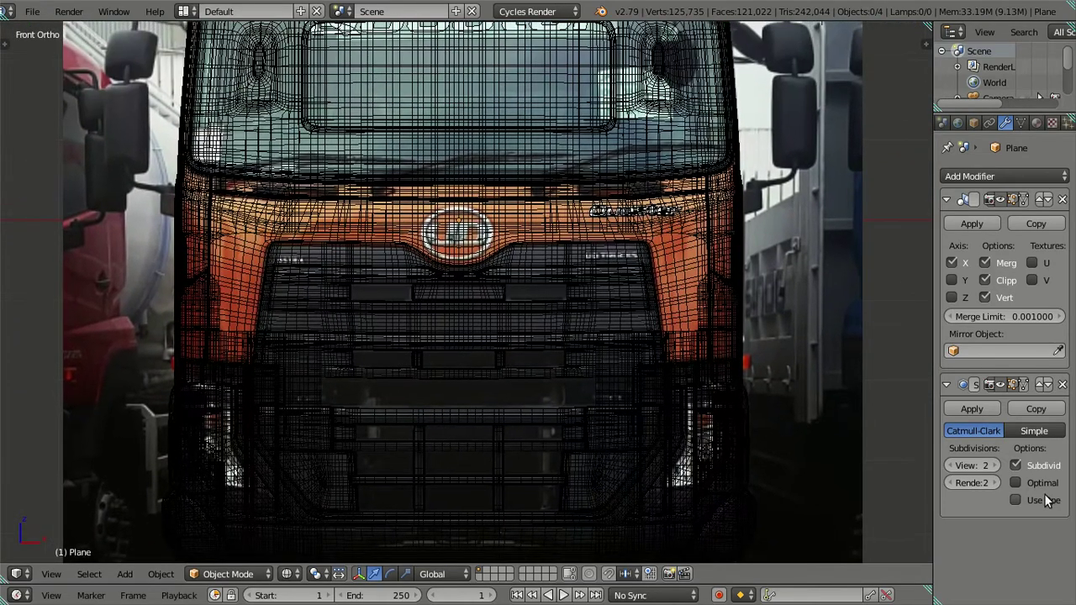
left_click(955, 467)
left_click(955, 468)
scroll(529, 332, "up", 2)
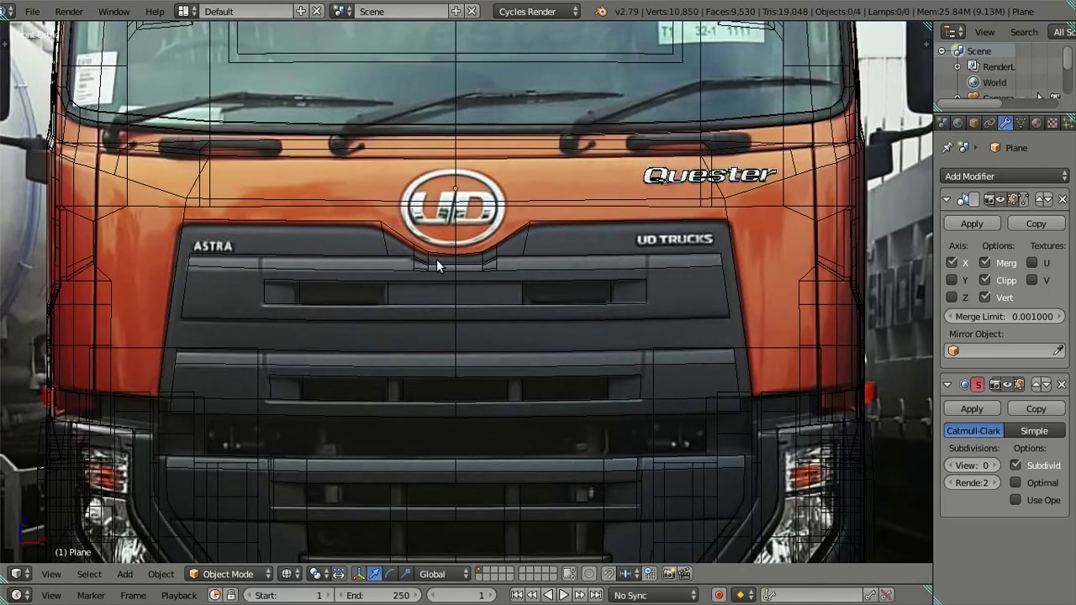
scroll(437, 264, "up", 2)
scroll(470, 369, "up", 2)
scroll(470, 369, "down", 6)
scroll(469, 371, "down", 3)
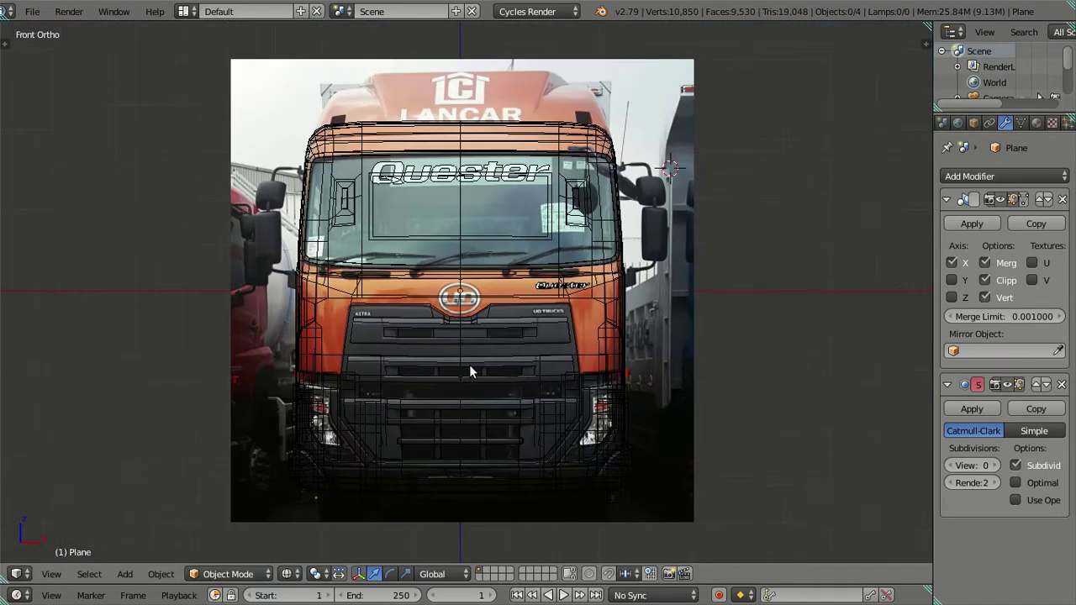
key("z")
mouse_move(469, 371)
middle_mouse_down()
mouse_move(412, 401)
mouse_move(348, 395)
mouse_move(318, 363)
middle_mouse_up()
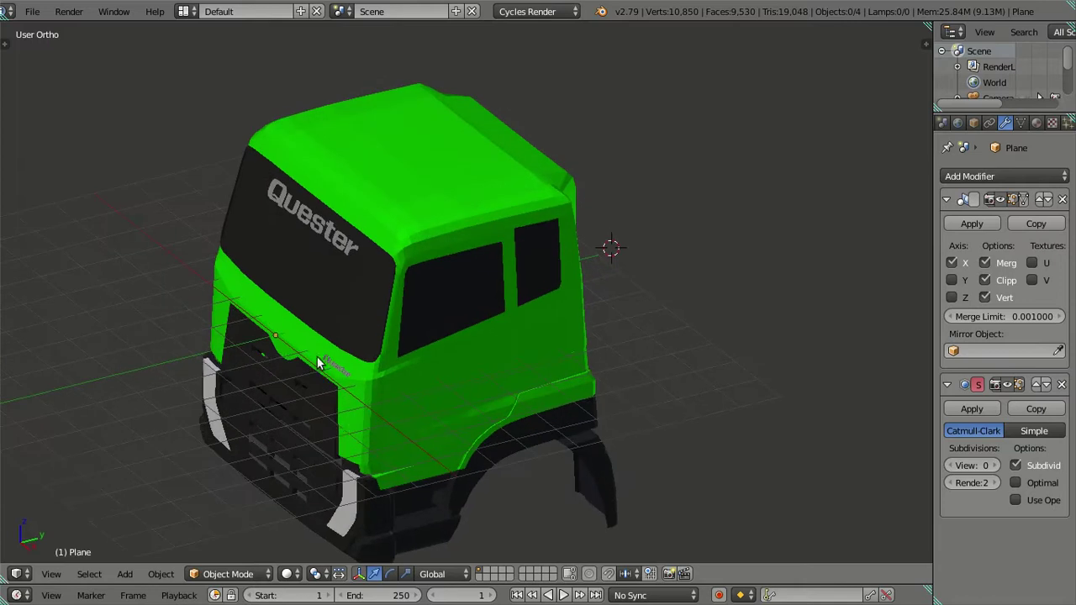
right_click(274, 341)
key("shift+s")
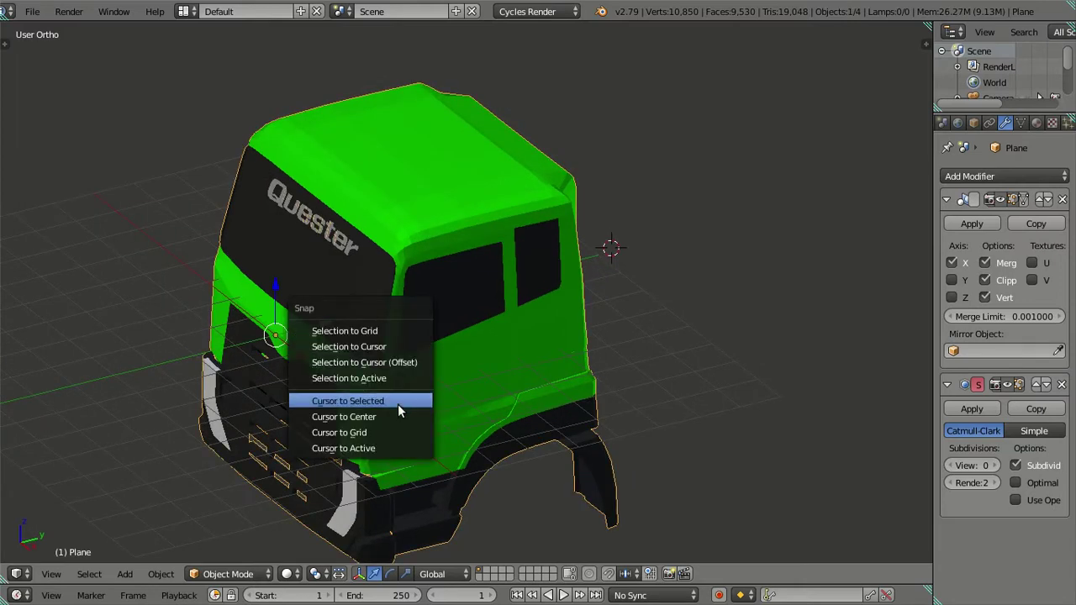
left_click(398, 417)
mouse_move(382, 388)
middle_mouse_down()
mouse_move(312, 373)
mouse_move(319, 360)
mouse_move(363, 384)
mouse_move(347, 355)
mouse_move(300, 349)
middle_mouse_up()
key("a")
key("shift+s")
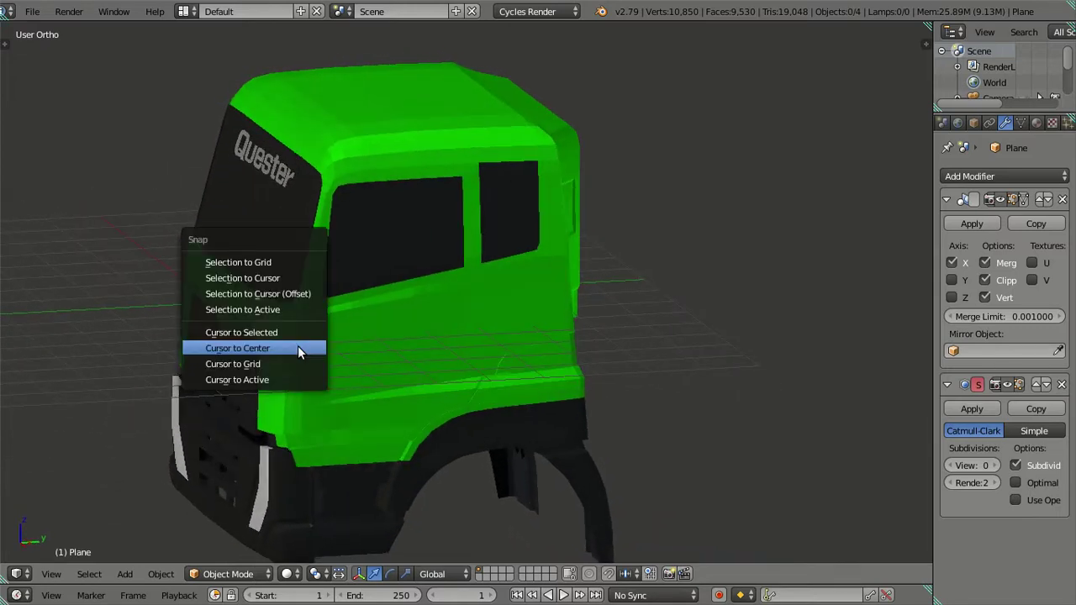
key("shift+a")
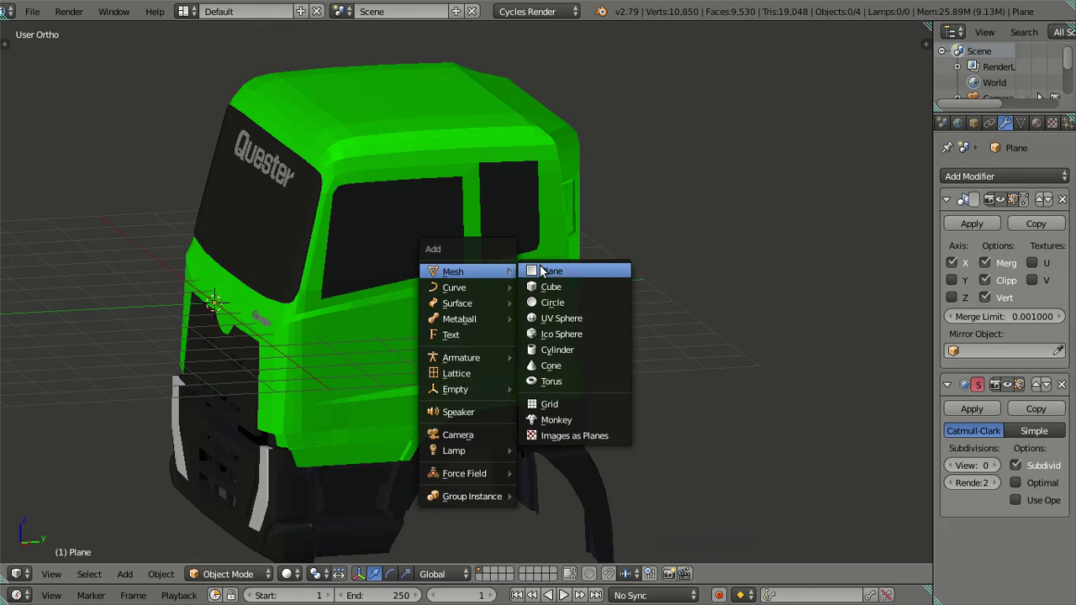
left_click(553, 272)
mouse_move(360, 328)
middle_mouse_down()
mouse_move(373, 354)
mouse_move(389, 356)
middle_mouse_up()
key("Tab")
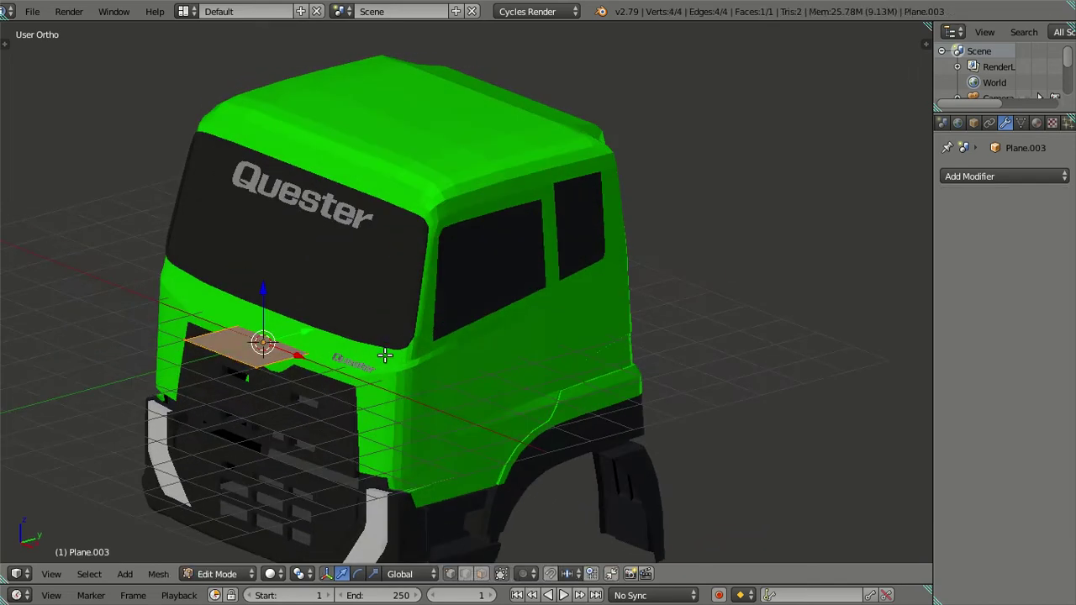
type("rx90")
key("Return")
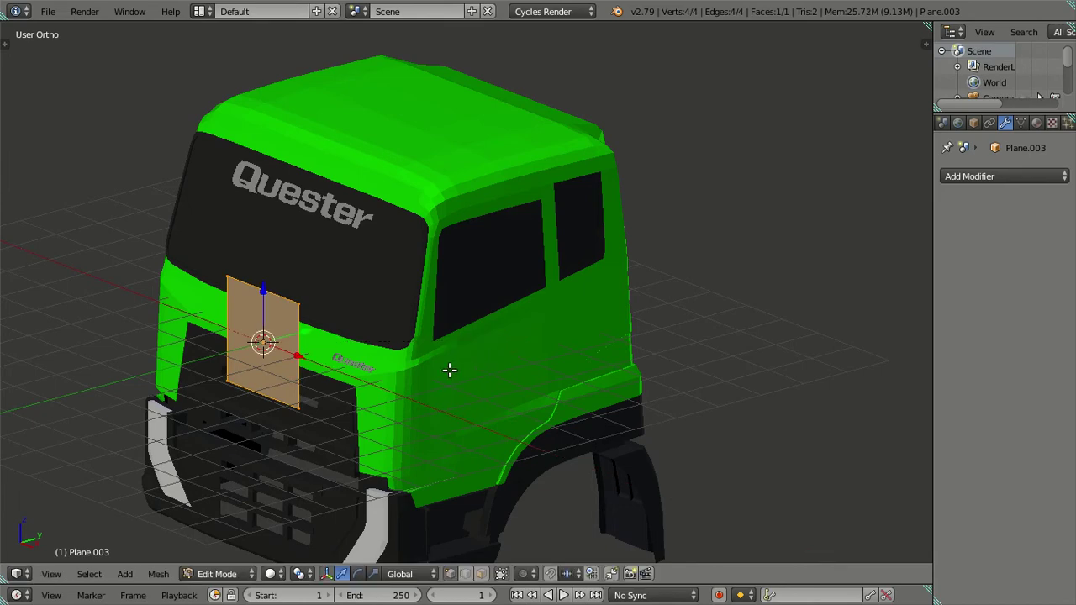
key("KP_1")
key("z")
scroll(492, 365, "up", 2)
scroll(661, 334, "up", 6)
scroll(673, 328, "down", 6)
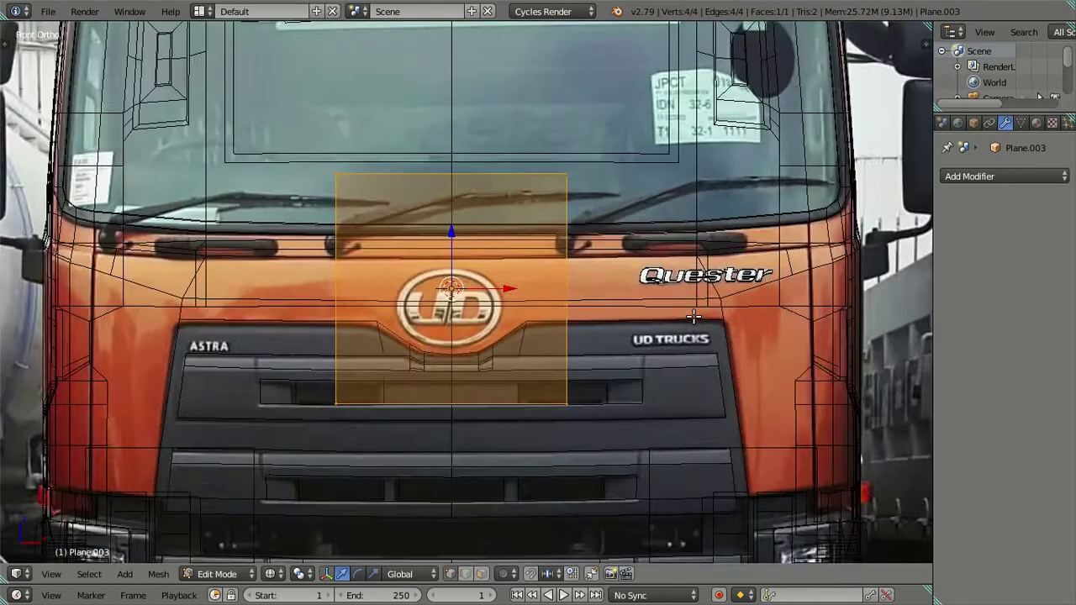
scroll(694, 317, "down", 6)
scroll(538, 347, "up", 4)
scroll(546, 343, "up", 3)
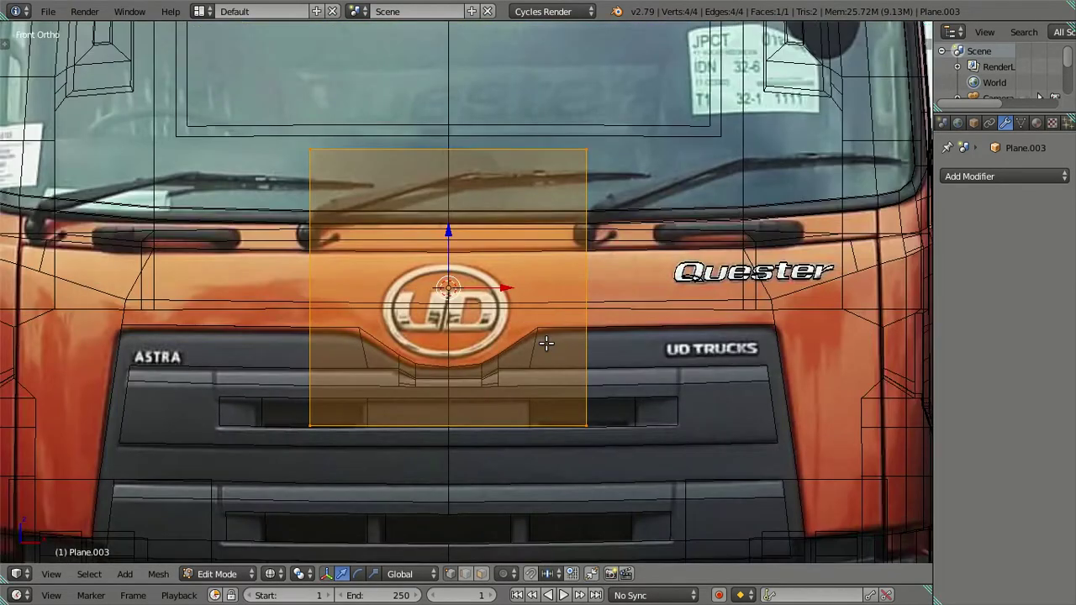
scroll(545, 343, "up", 4)
scroll(545, 343, "down", 3)
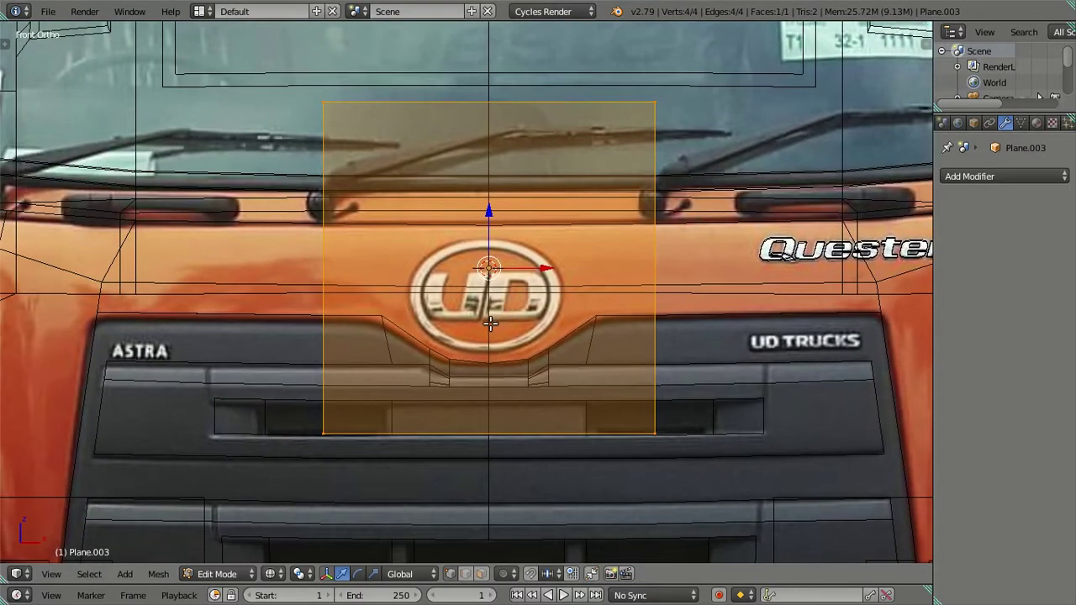
scroll(491, 324, "up", 2)
mouse_move(491, 324)
middle_mouse_down()
mouse_move(373, 401)
mouse_move(315, 382)
mouse_move(276, 421)
mouse_move(473, 403)
middle_mouse_up()
scroll(276, 396, "down", 4)
scroll(276, 389, "up", 3)
key("z")
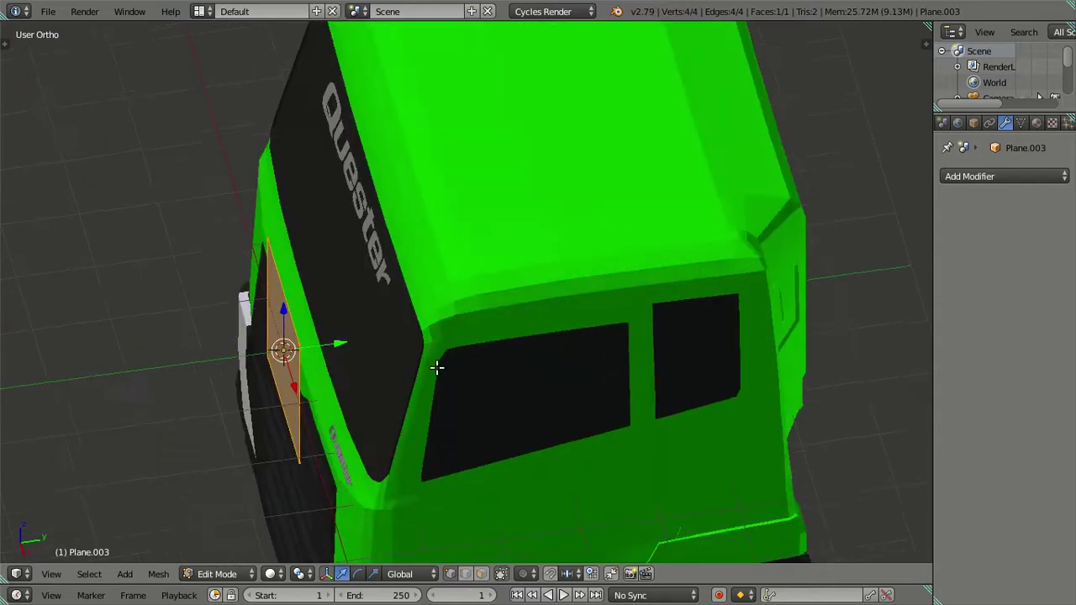
middle_click_drag(438, 367, 491, 365)
key("KP_1")
key("z")
scroll(615, 284, "up", 3)
middle_click_drag(615, 283, 542, 348, "shift")
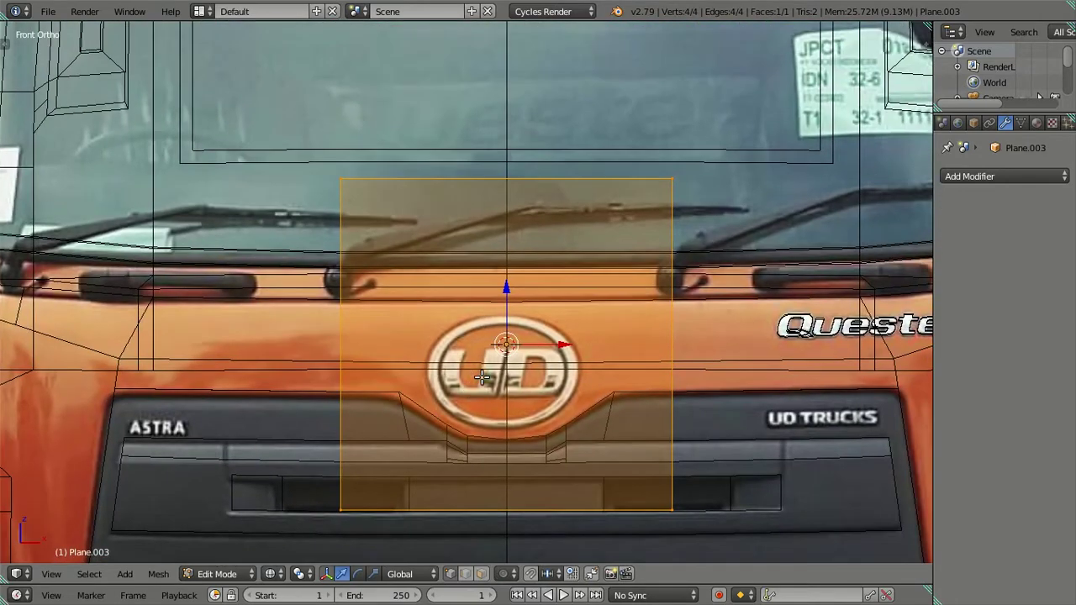
scroll(480, 365, "up", 3)
key("Tab")
scroll(479, 363, "down", 3)
scroll(689, 344, "up", 2)
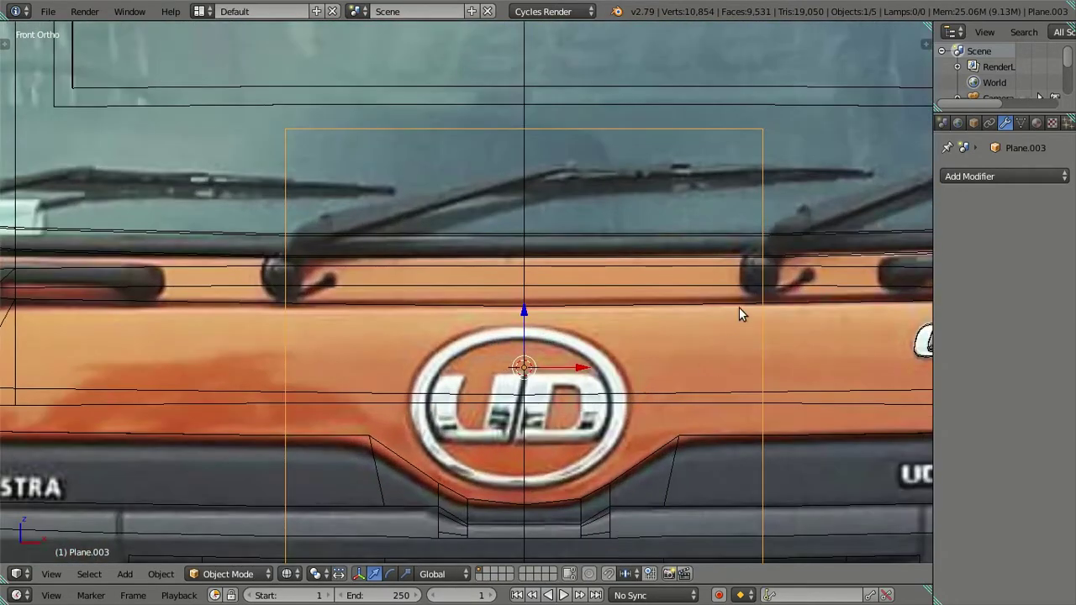
scroll(588, 244, "down", 2)
key("Tab")
key("ctrl+r")
Loop cut the emblem plane at its centre, then dissolve the cut again
left_click(515, 199)
right_click(516, 200)
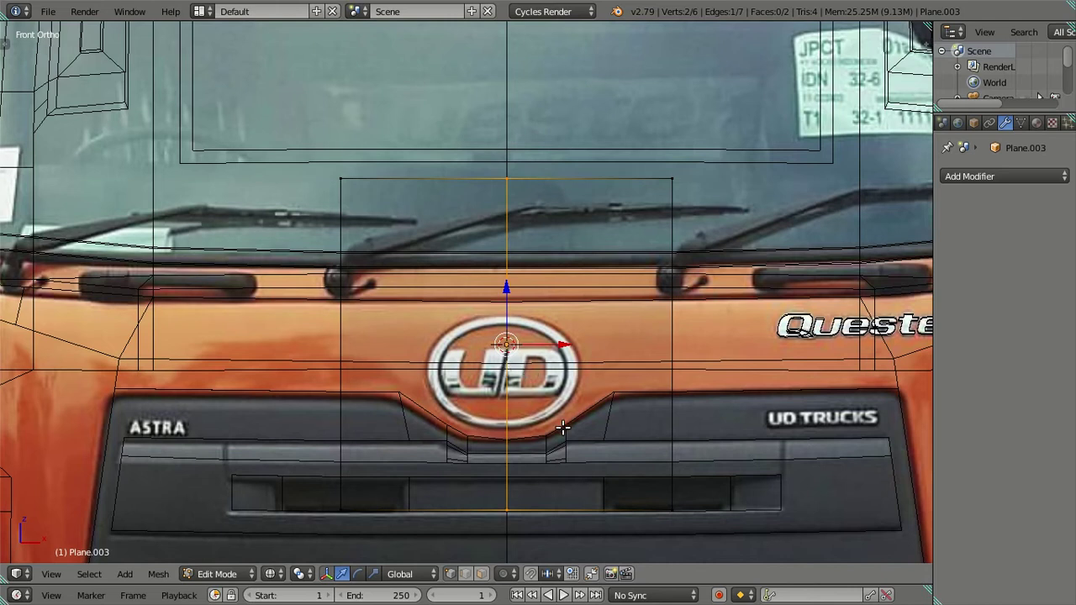
key("ctrl+x")
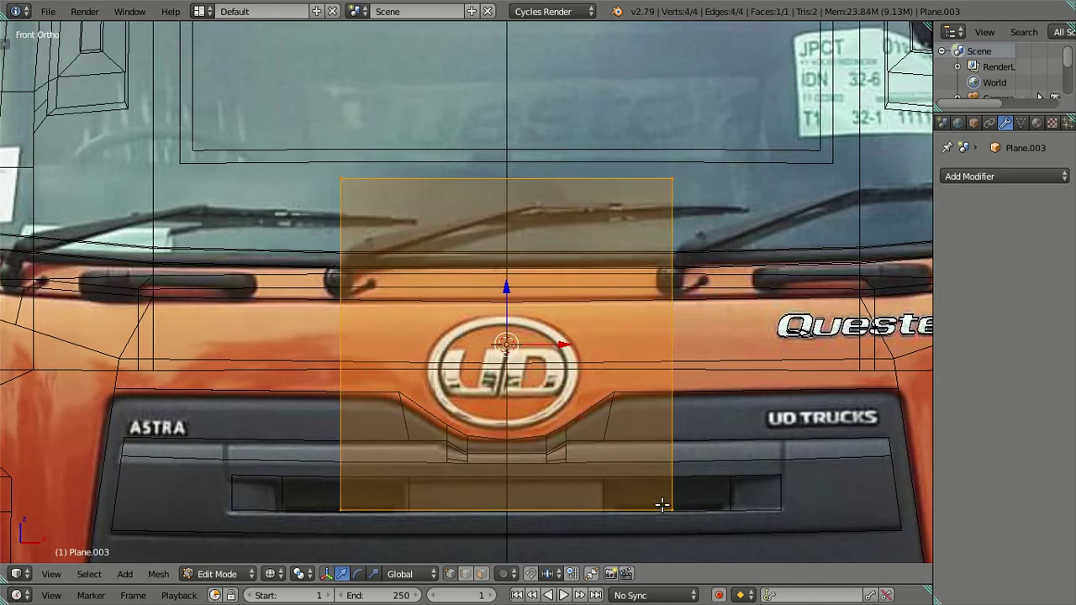
scroll(662, 503, "up", 1)
scroll(661, 465, "down", 1, "shift")
scroll(644, 401, "down", 3, "shift")
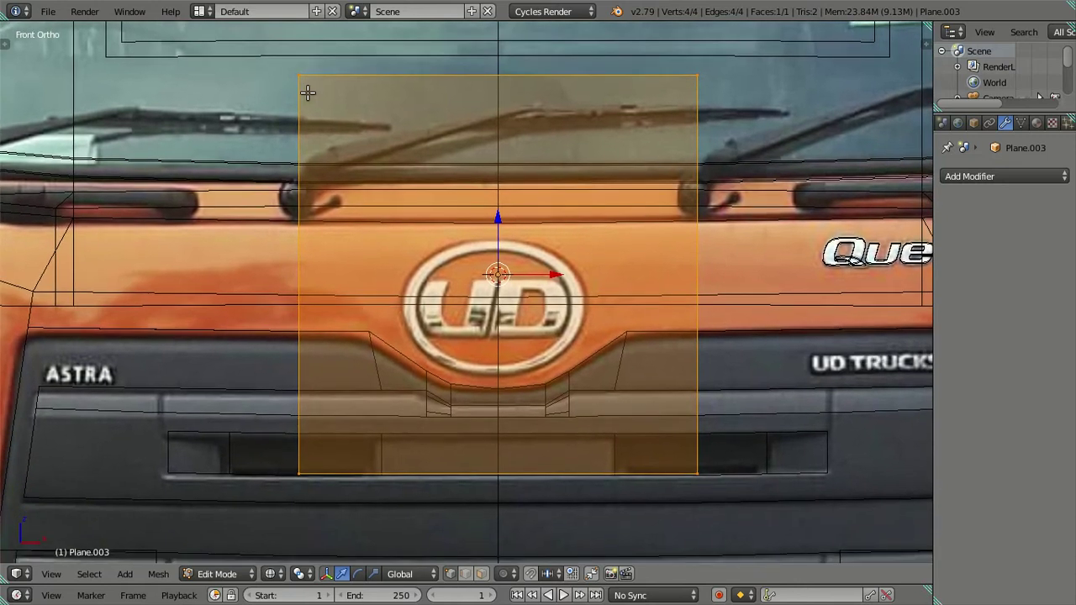
Try shifting the plane's bottom edge left, then cancel the move
right_click(296, 75)
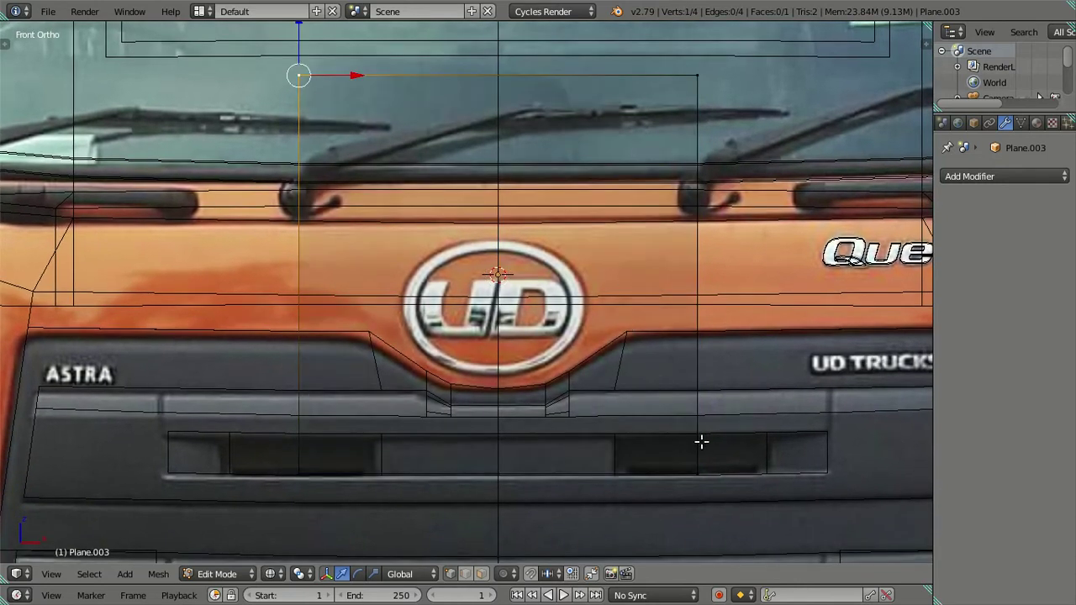
right_click(709, 472)
right_click(335, 477, "shift")
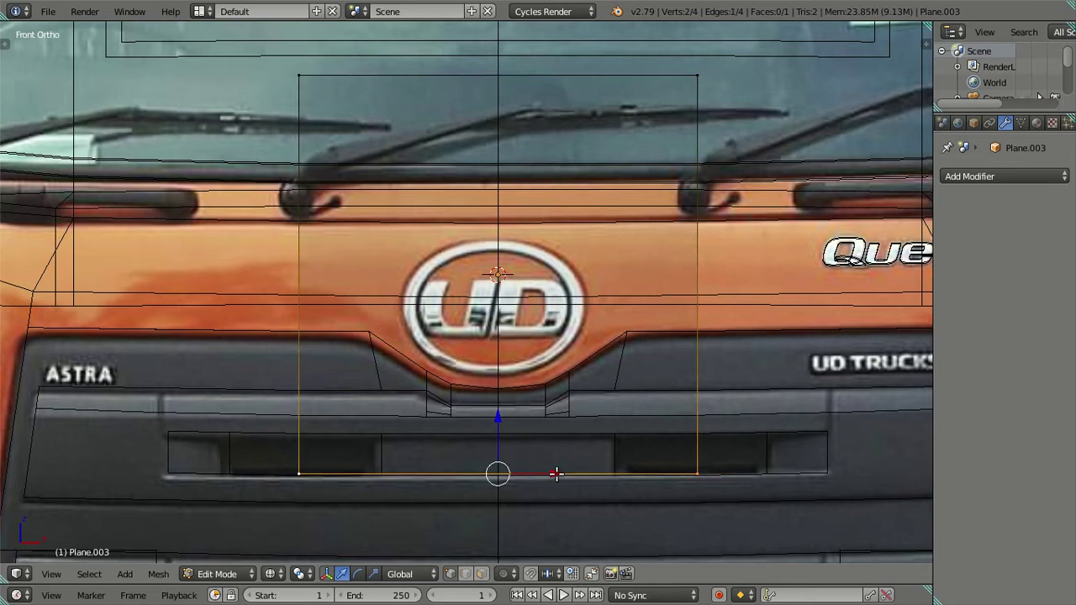
left_click_drag(556, 474, 523, 469)
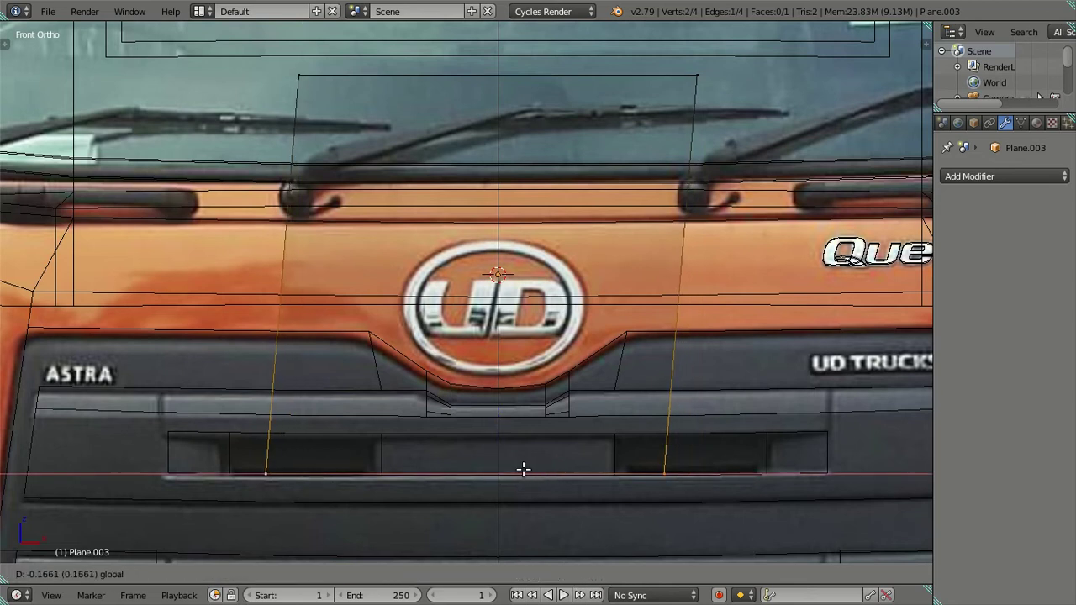
right_click(618, 466)
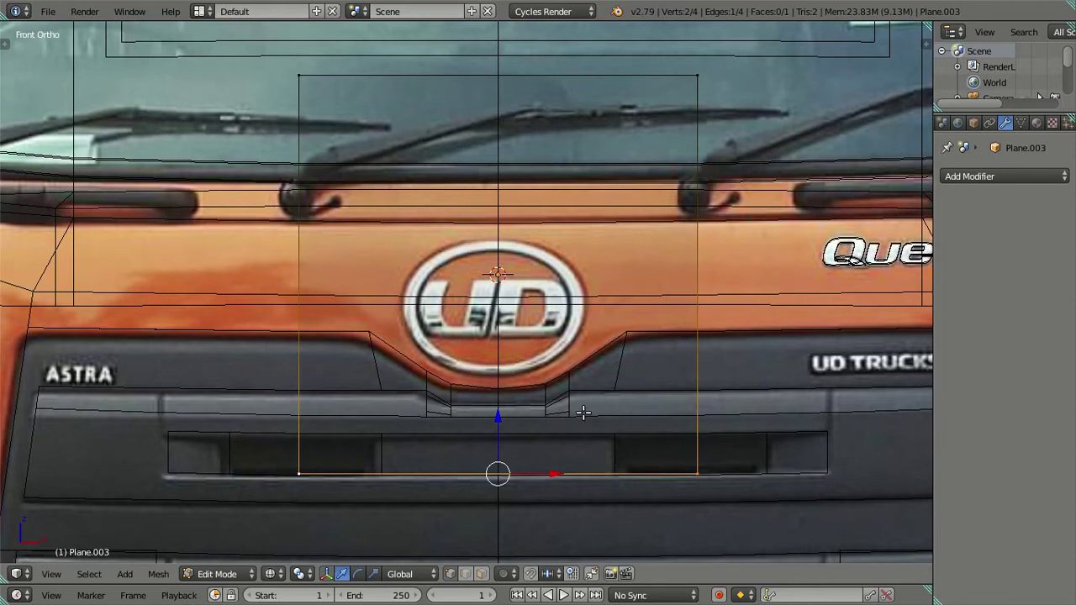
key("z")
Cut the plane down its centre and slide its three bottom vertices left to slant the sides
key("ctrl+r")
left_click(481, 88)
right_click(294, 476)
right_click(498, 476, "shift")
right_click(702, 478, "shift")
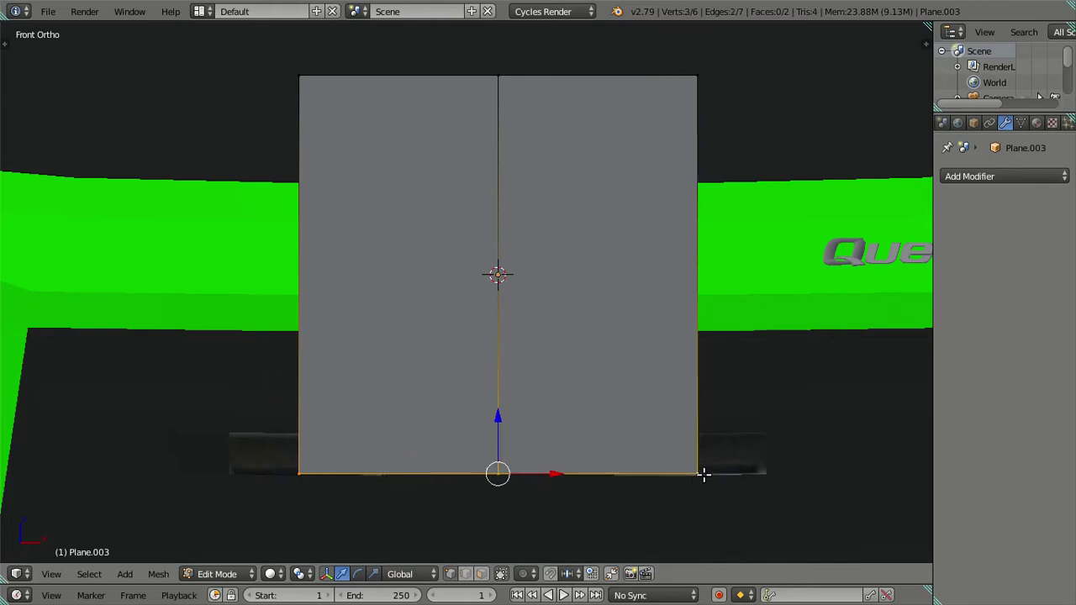
key("z")
left_click_drag(560, 466, 497, 473)
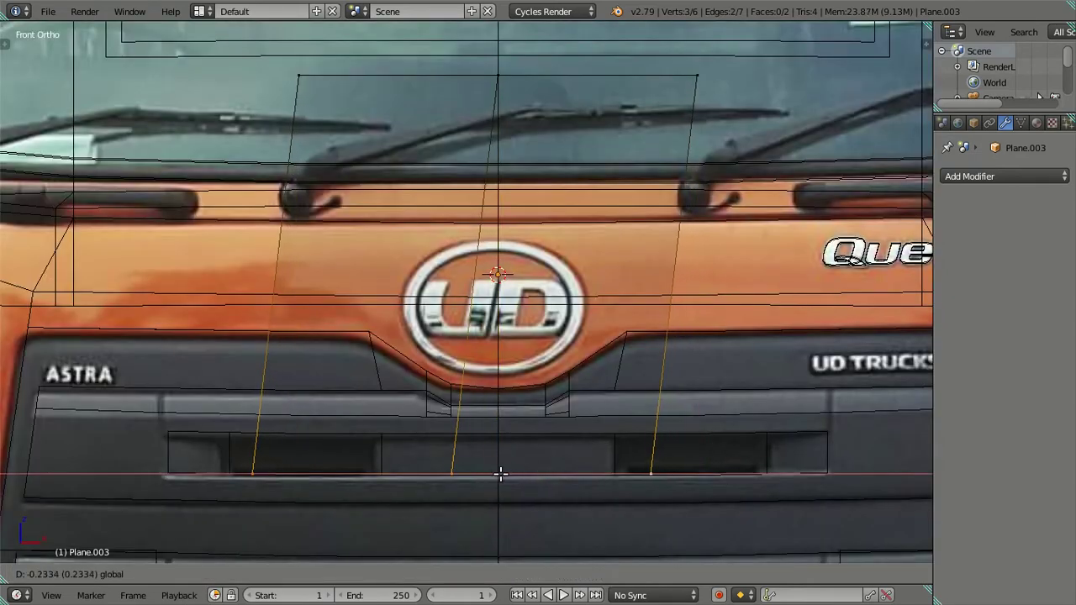
Reposition the whole plane, then start moving its bottom edge along X
key("a")
key("a")
scroll(543, 412, "up", 2)
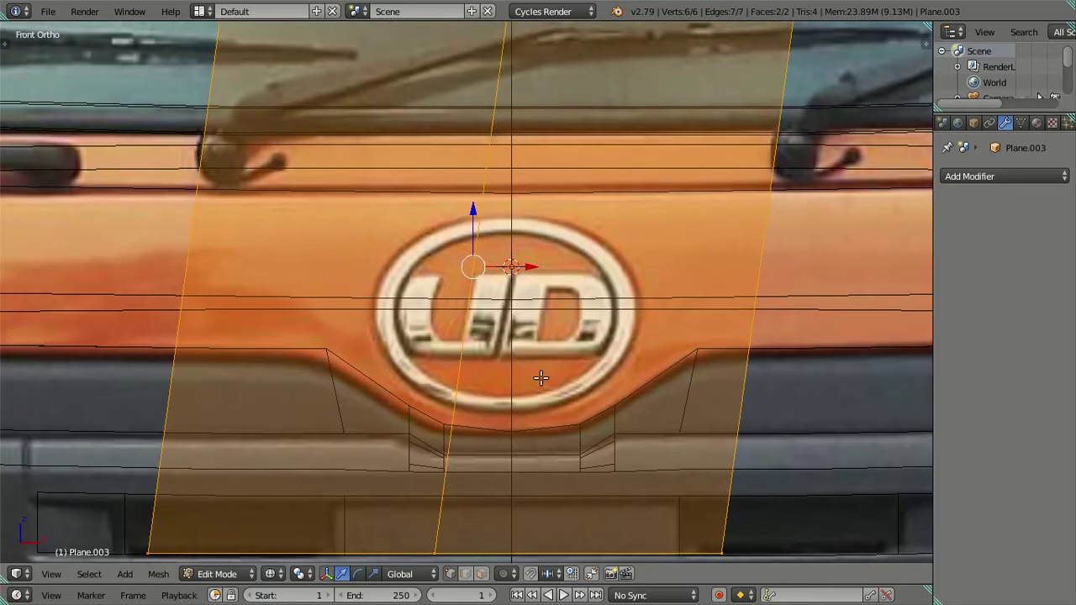
key("g")
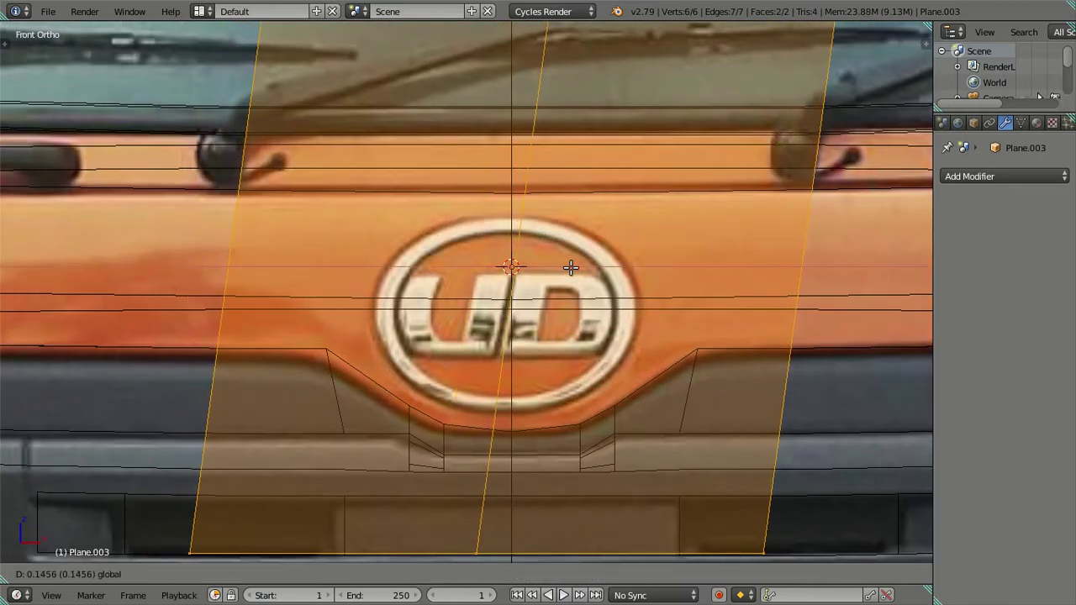
left_click(571, 267)
scroll(571, 268, "down", 3)
right_click(304, 441)
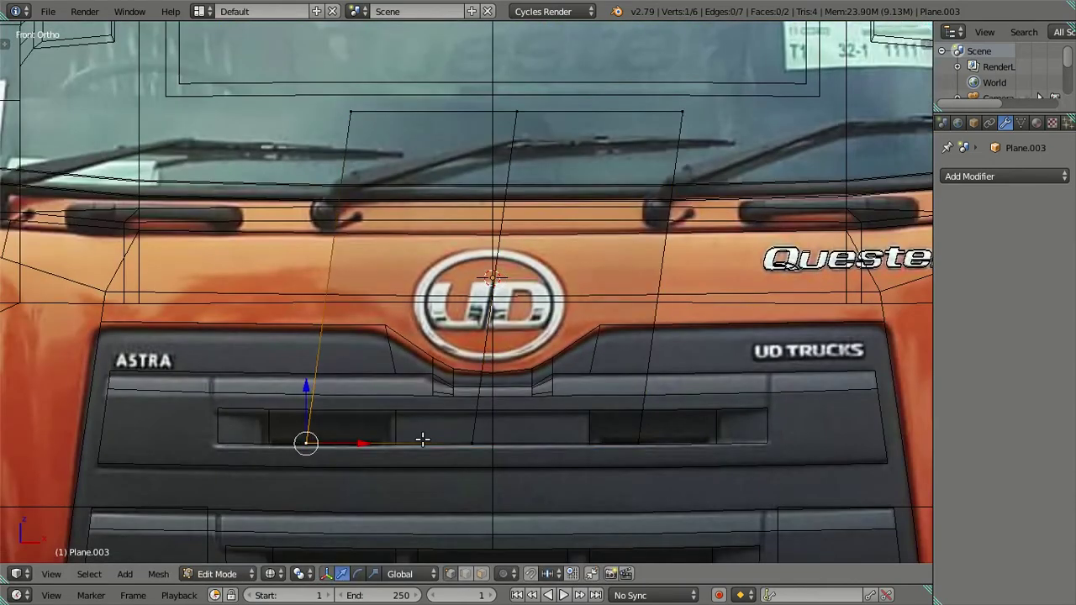
right_click(628, 450, "ctrl")
scroll(620, 447, "up", 2)
scroll(555, 524, "up", 2)
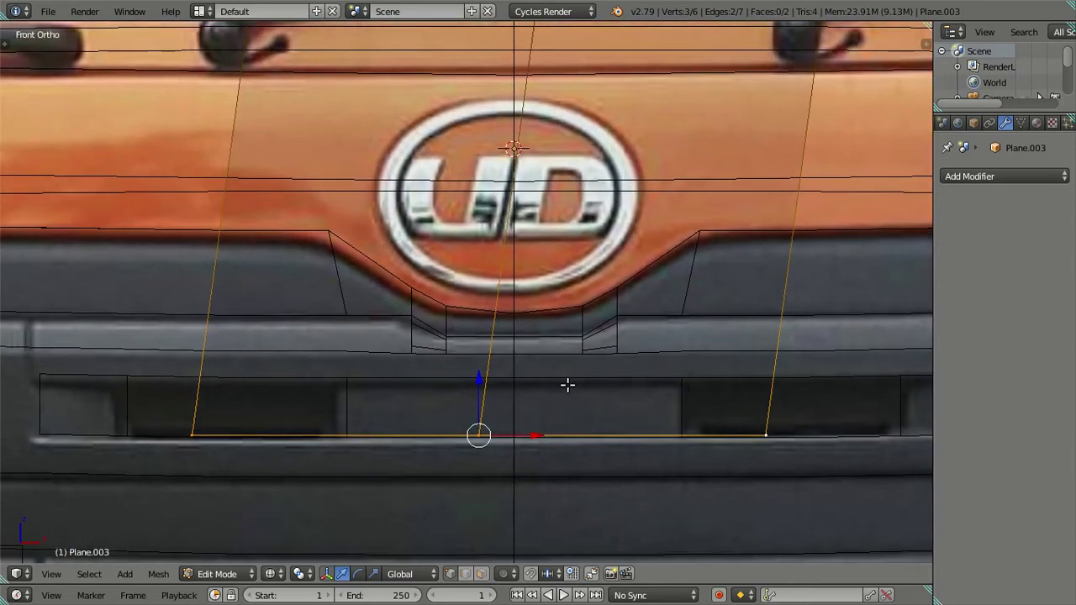
key("g")
key("x")
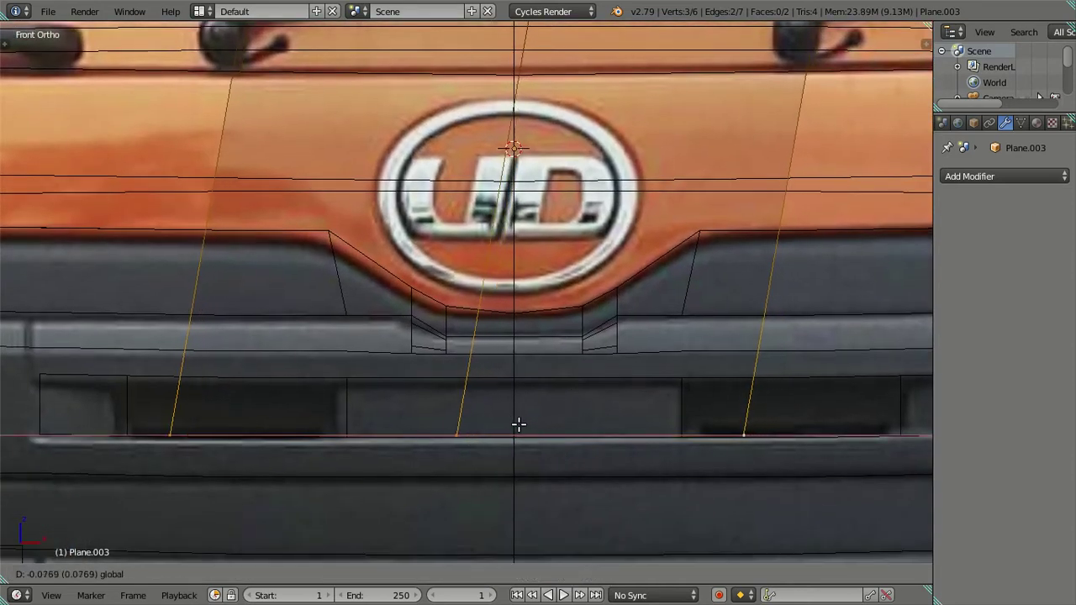
Confirm the bottom edge's position, then shift the whole plane horizontally along X
left_click(504, 423)
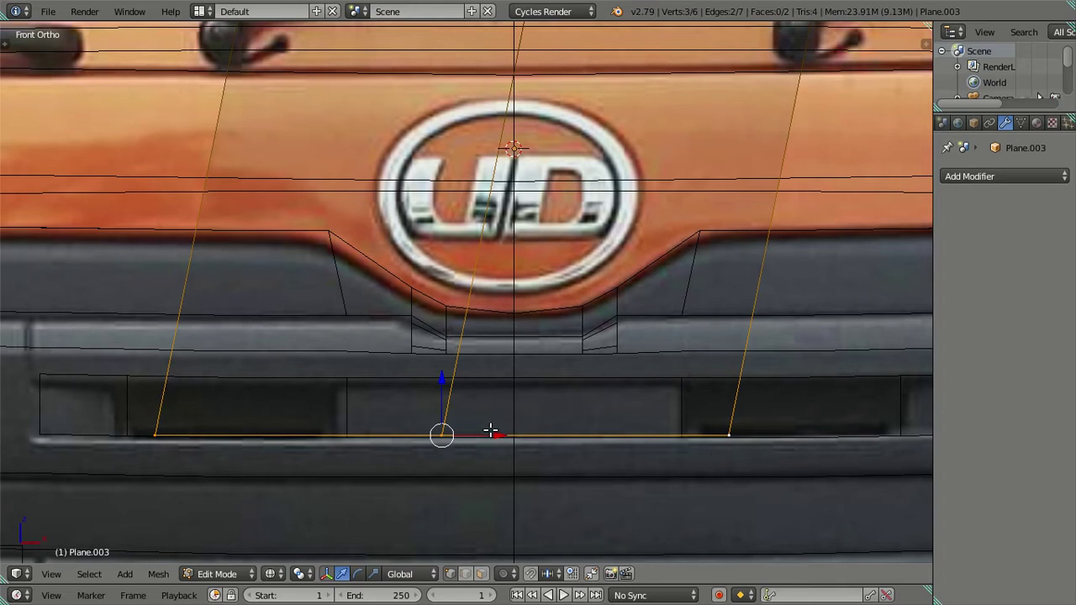
key("a")
key("g")
key("x")
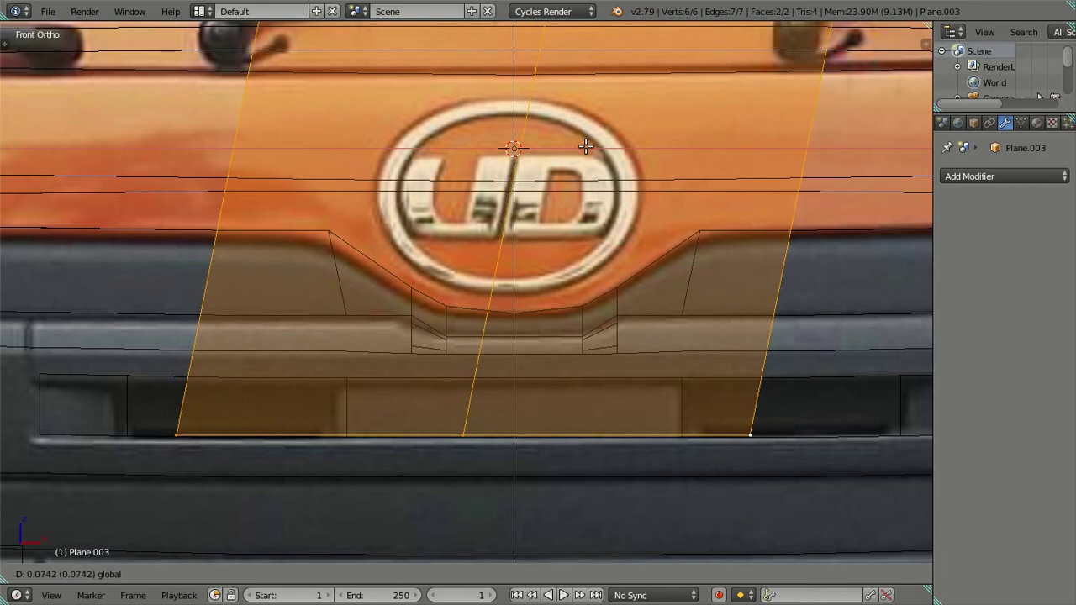
left_click(586, 148)
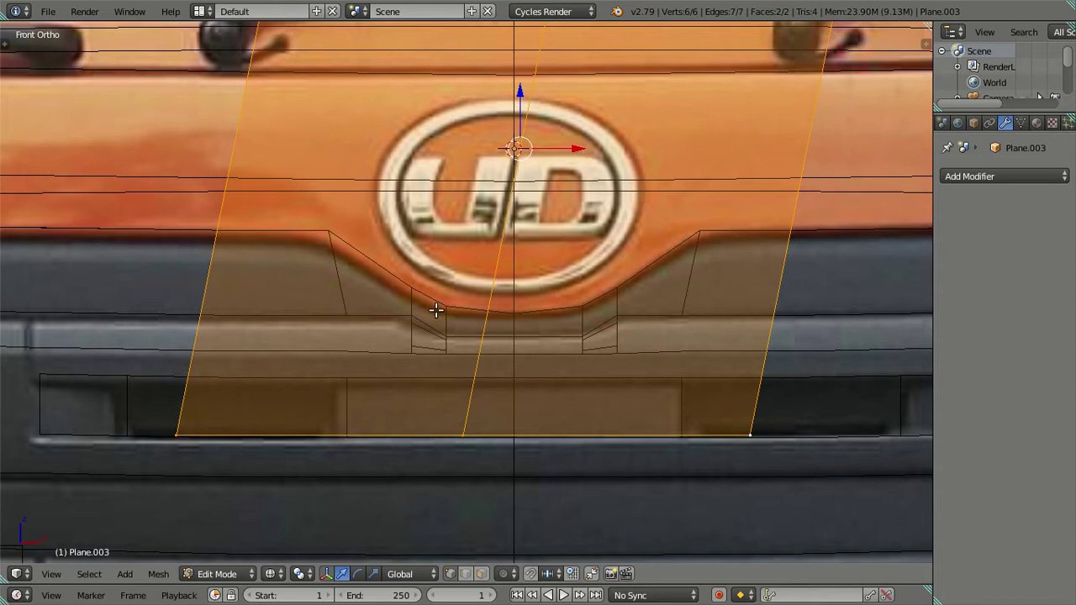
Add a vertical loop cut on the left and two horizontal loops along the emblem's lower and top edges
key("ctrl+r")
left_click(308, 413)
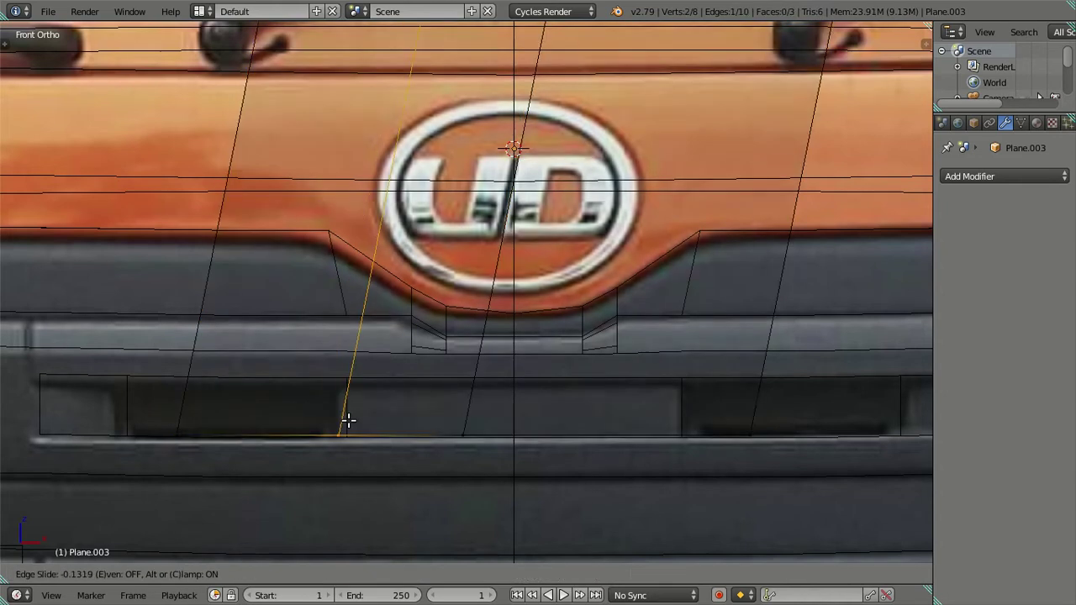
left_click(443, 460)
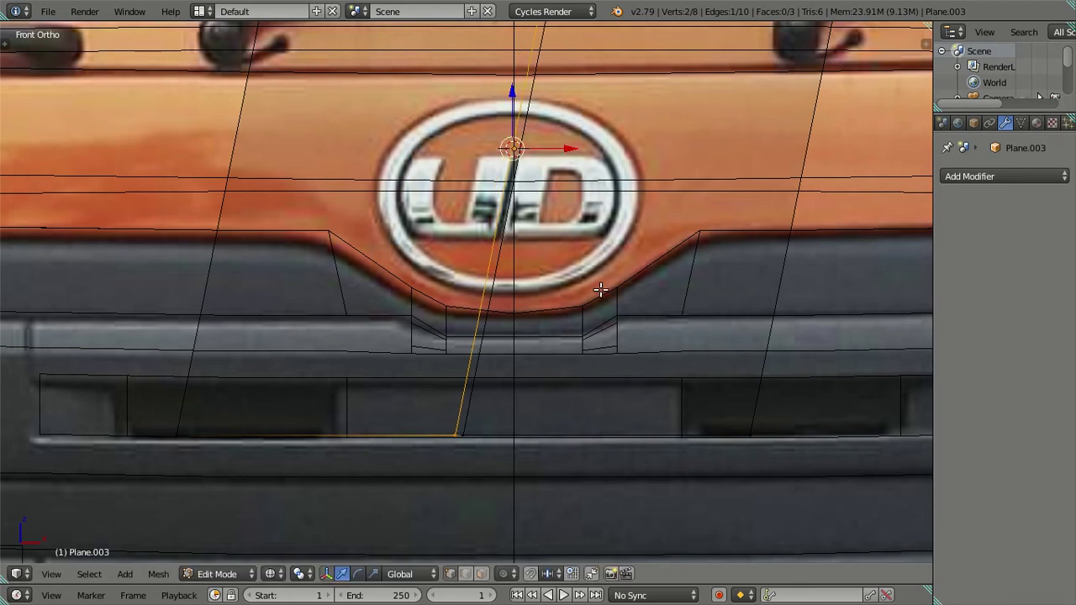
key("ctrl+r")
left_click(782, 267)
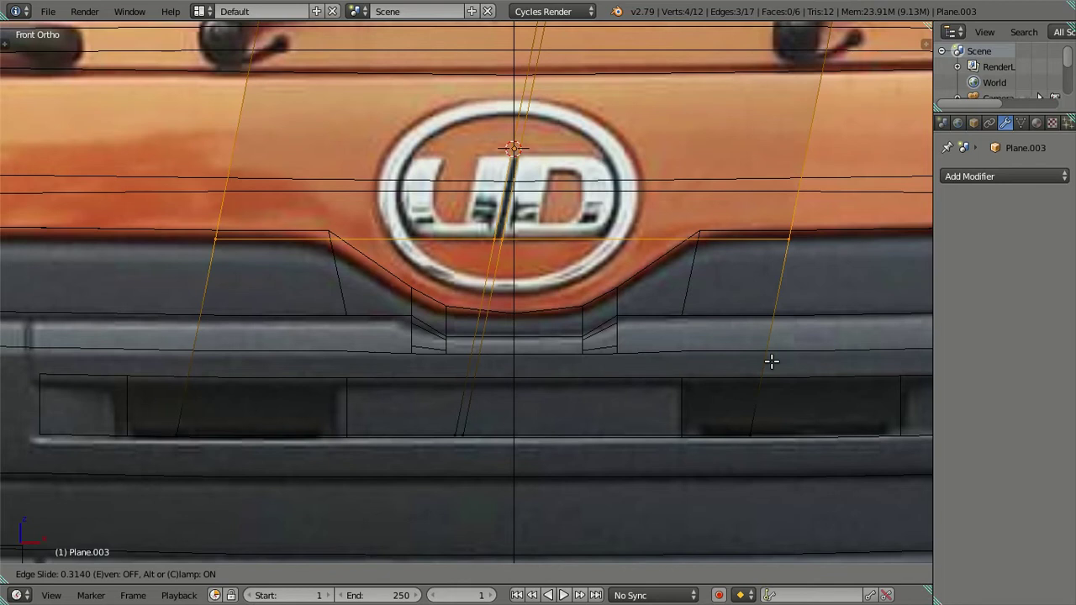
left_click(772, 362)
key("ctrl+r")
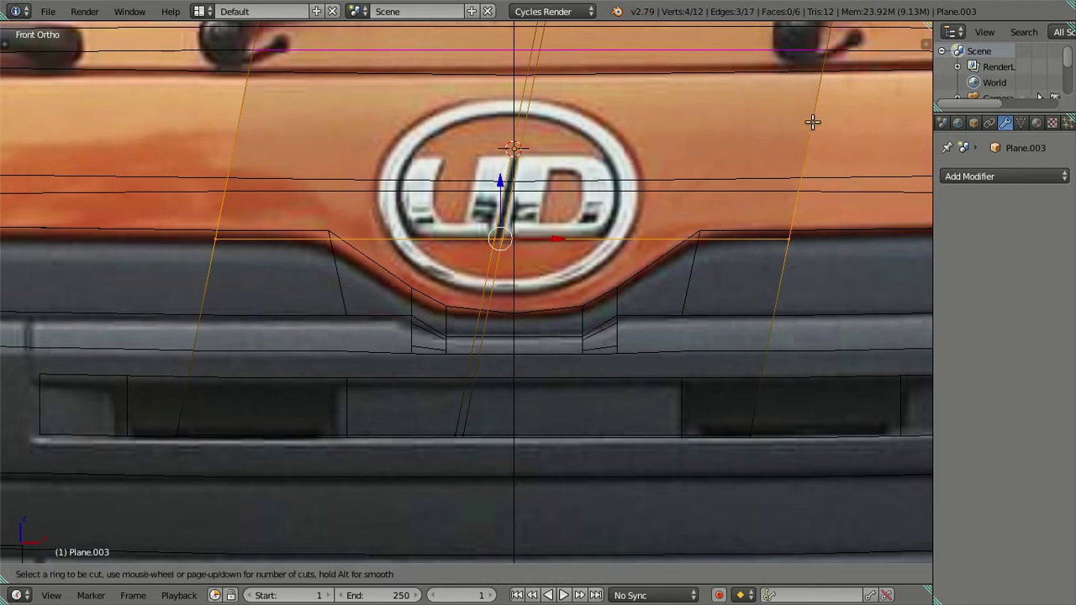
left_click(803, 177)
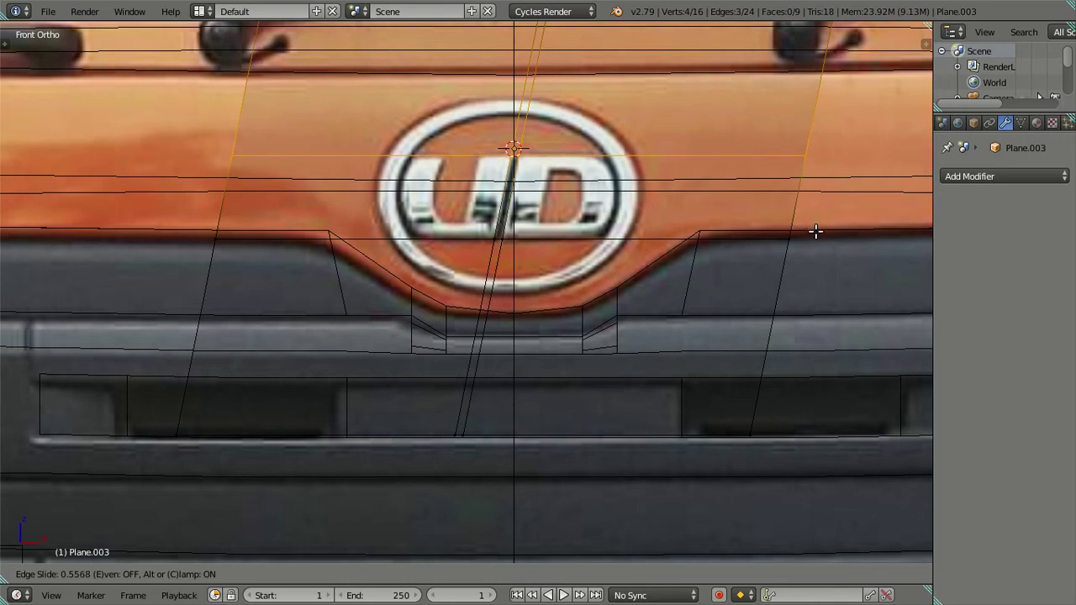
left_click(816, 231)
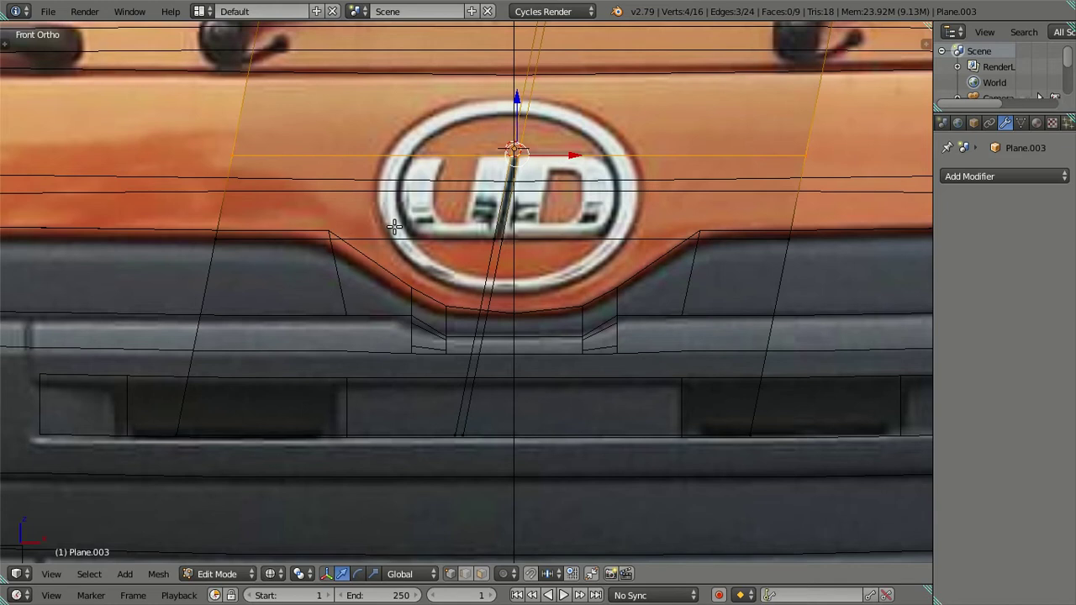
key("a")
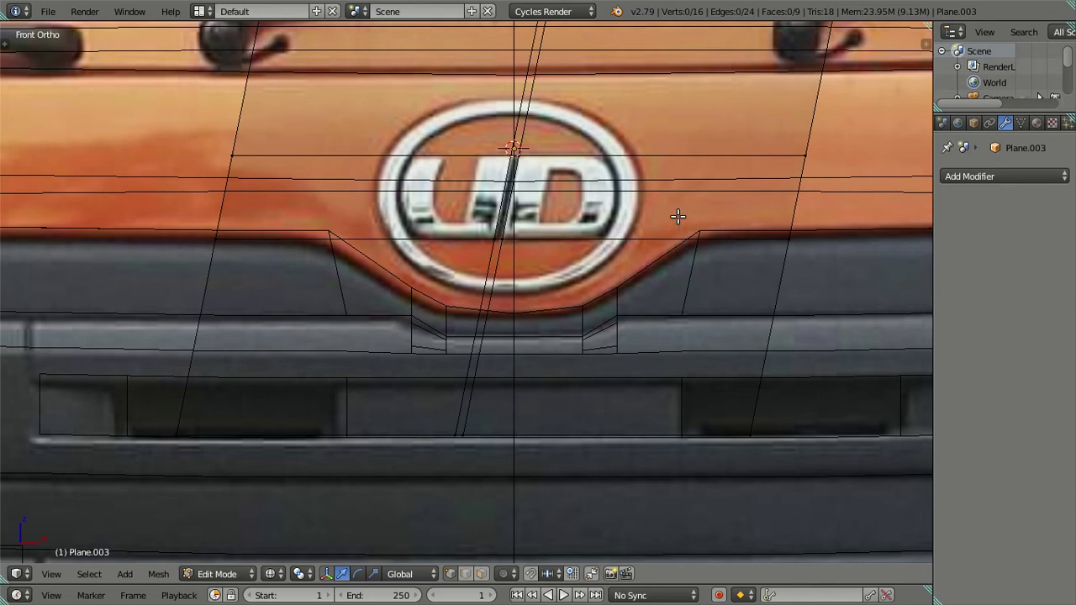
In face mode, select the lower and upper rows of faces around the UD letters
left_click(481, 574)
right_click(396, 309)
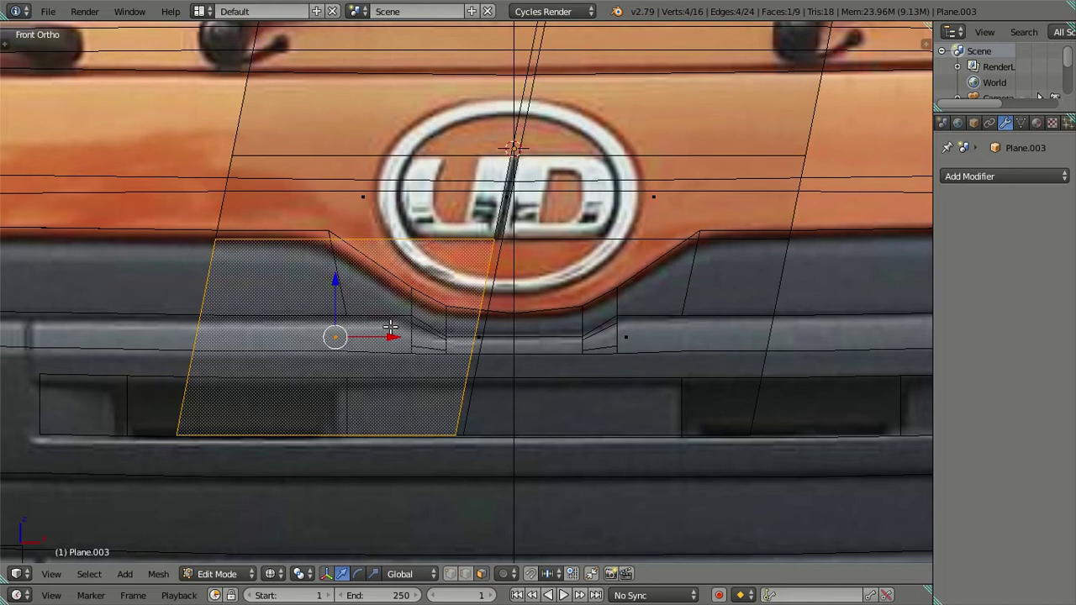
right_click(589, 340, "shift")
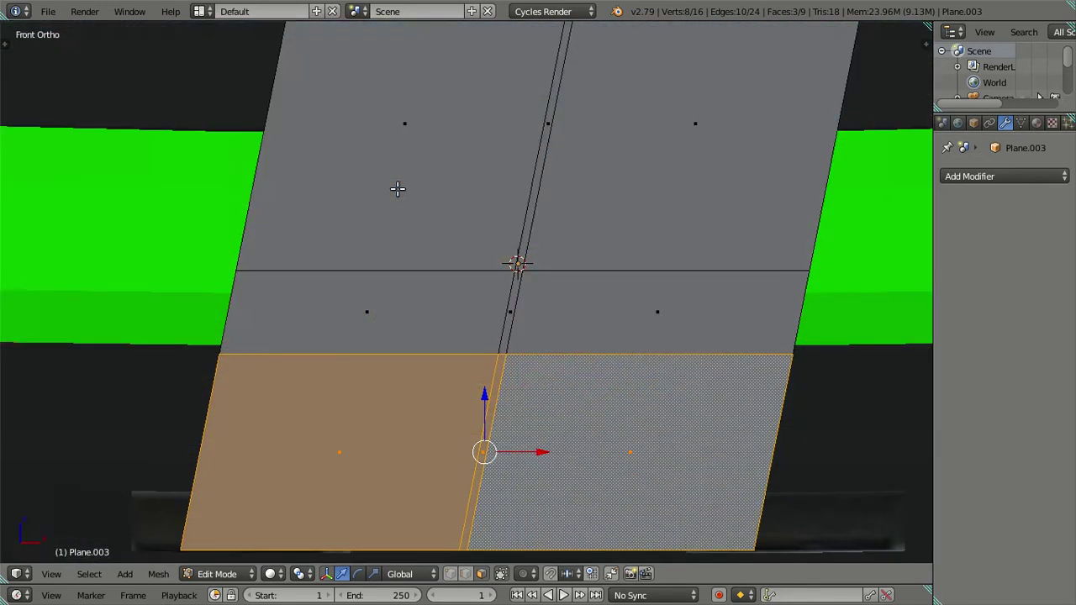
right_click(400, 149, "shift")
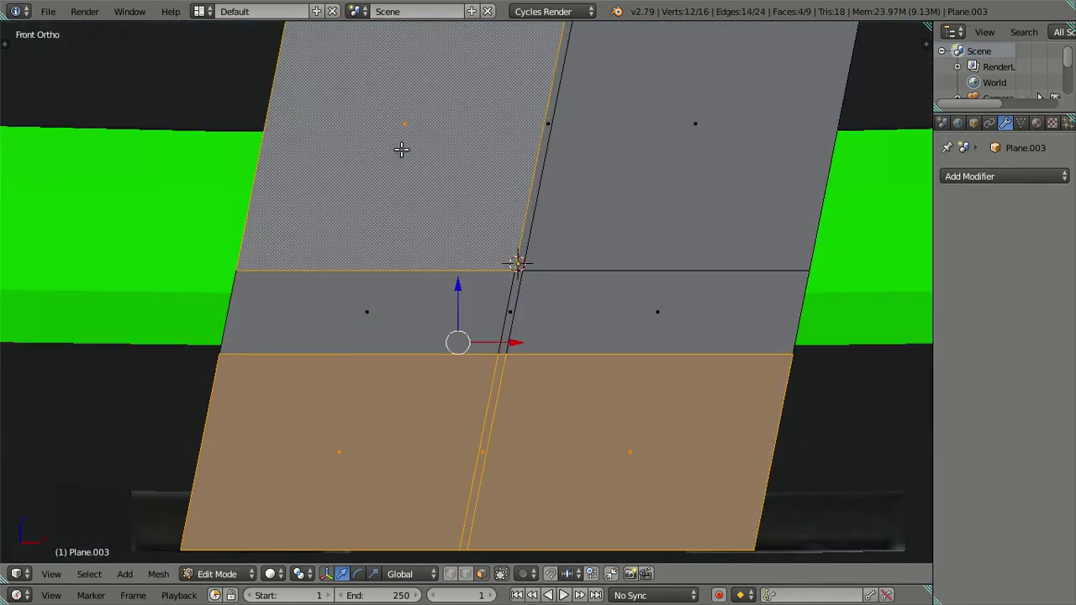
right_click(729, 174, "shift")
key("z")
key("z")
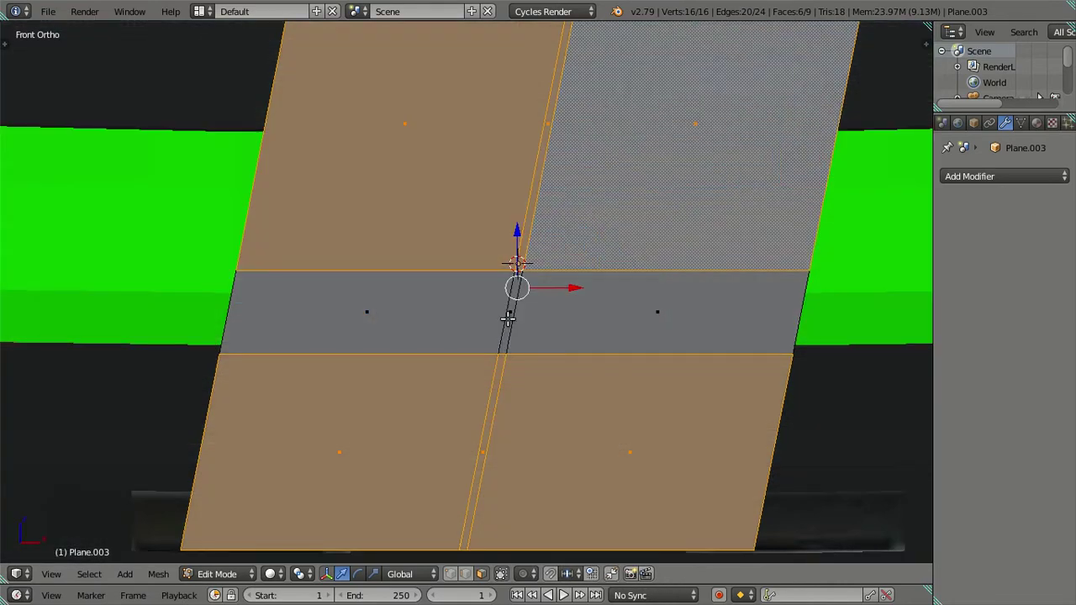
key("z")
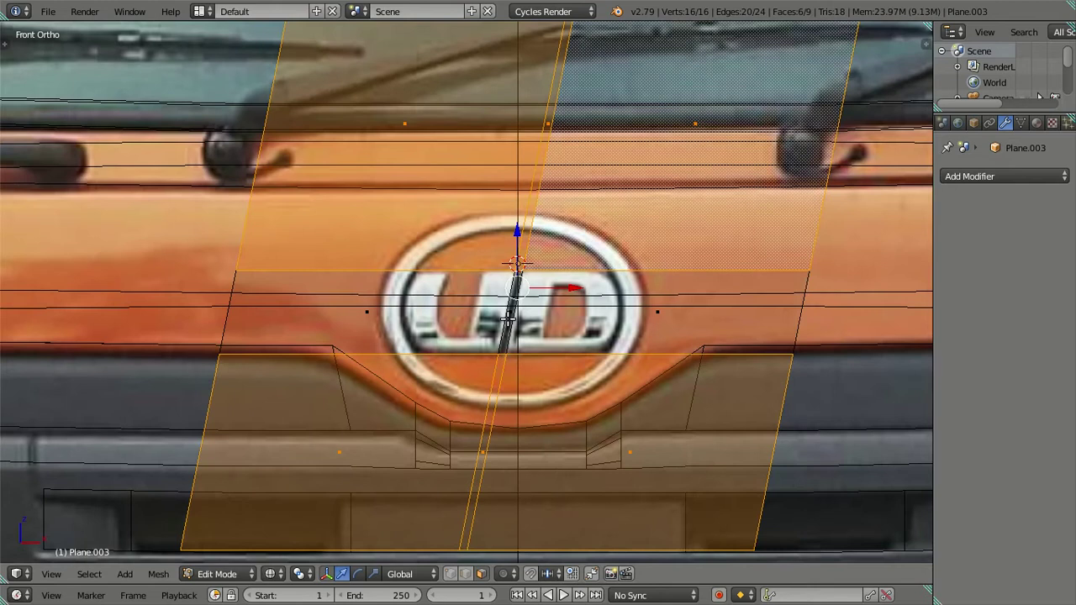
Delete the selected outer faces, leaving only the middle strip across the letters
key("x")
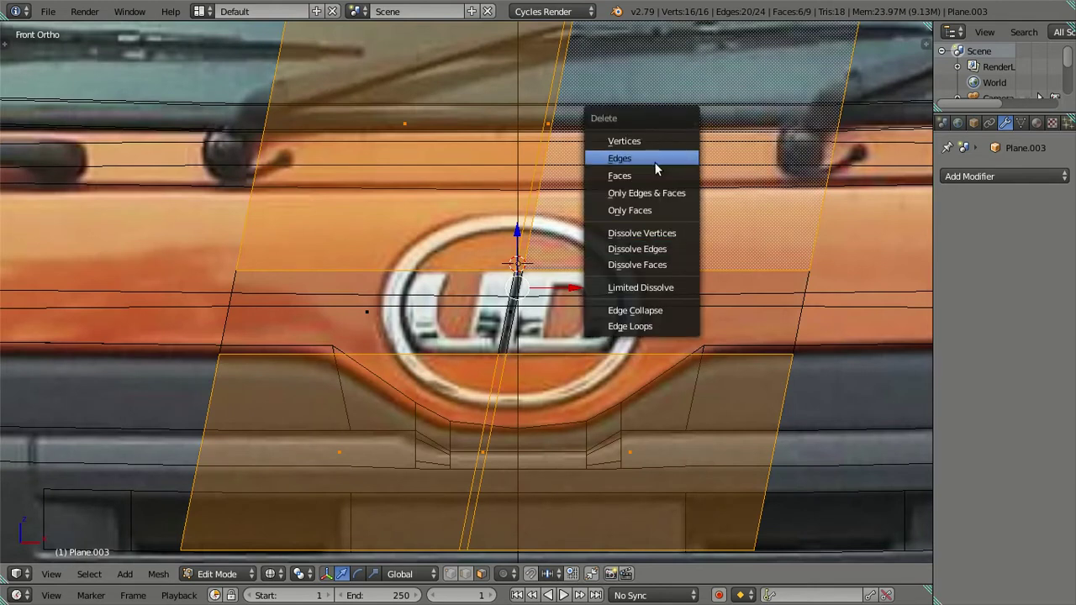
left_click(655, 162)
scroll(629, 320, "up", 2)
scroll(629, 315, "down", 2)
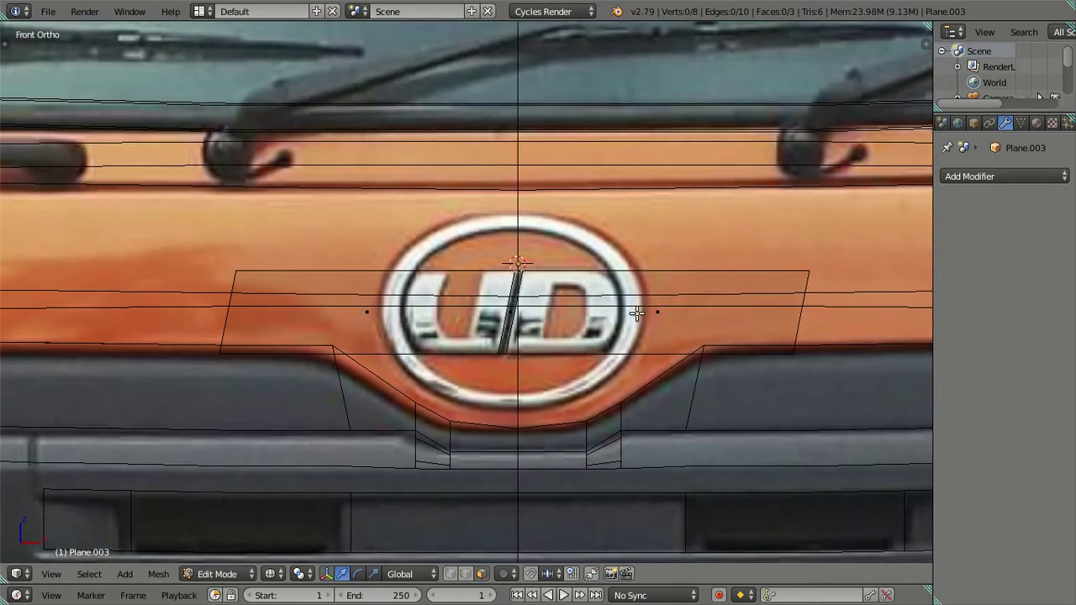
middle_click_drag(630, 312, 535, 318, "shift")
Add two horizontal loop cuts across the strip, one in the middle and one near the top
key("z")
key("z")
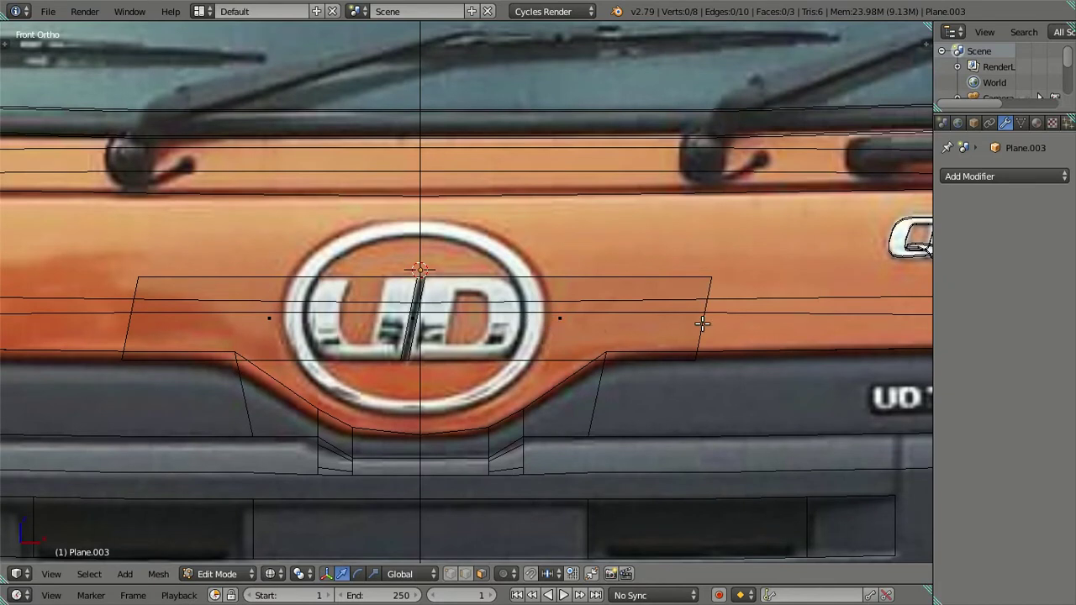
key("ctrl+r")
left_click(701, 320)
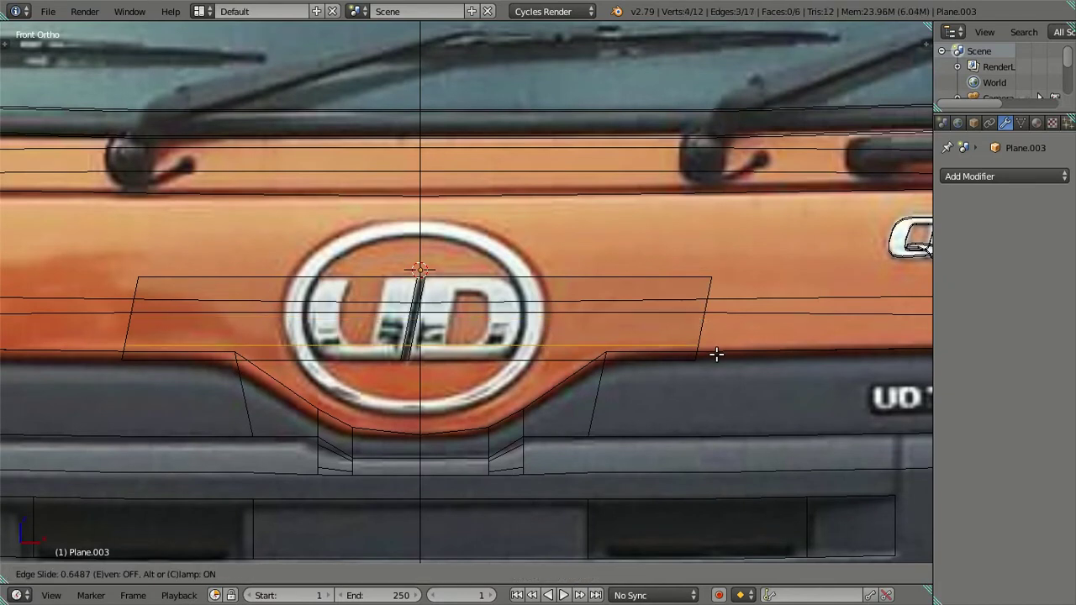
left_click(715, 354)
key("ctrl+r")
left_click(716, 308)
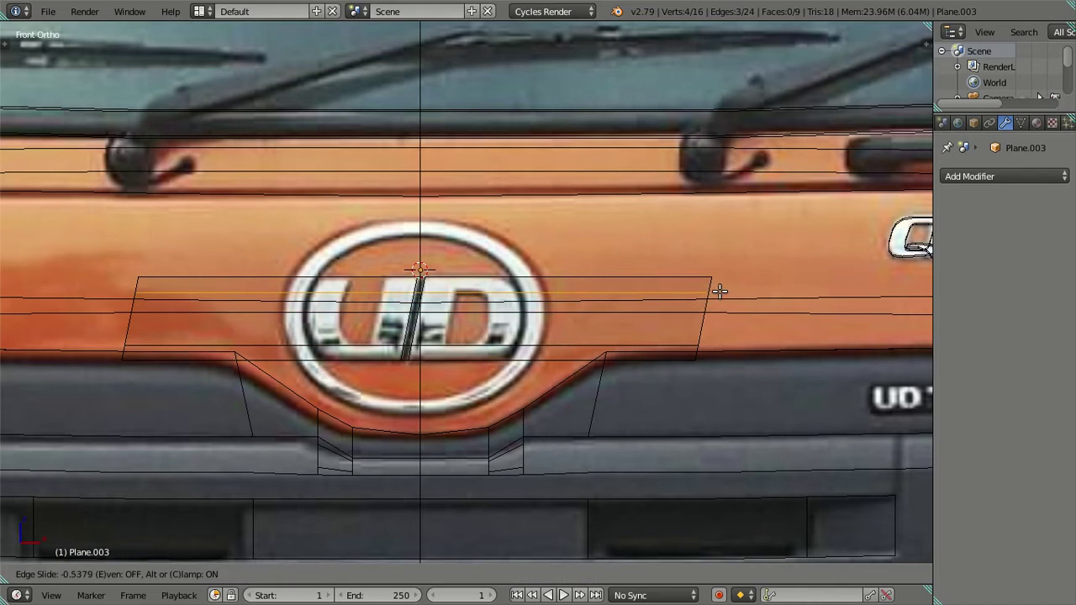
left_click(720, 291)
Select both end edges of the strip and try an X-axis scale, then cancel it
scroll(475, 349, "up", 1)
scroll(475, 349, "up", 1)
key("a")
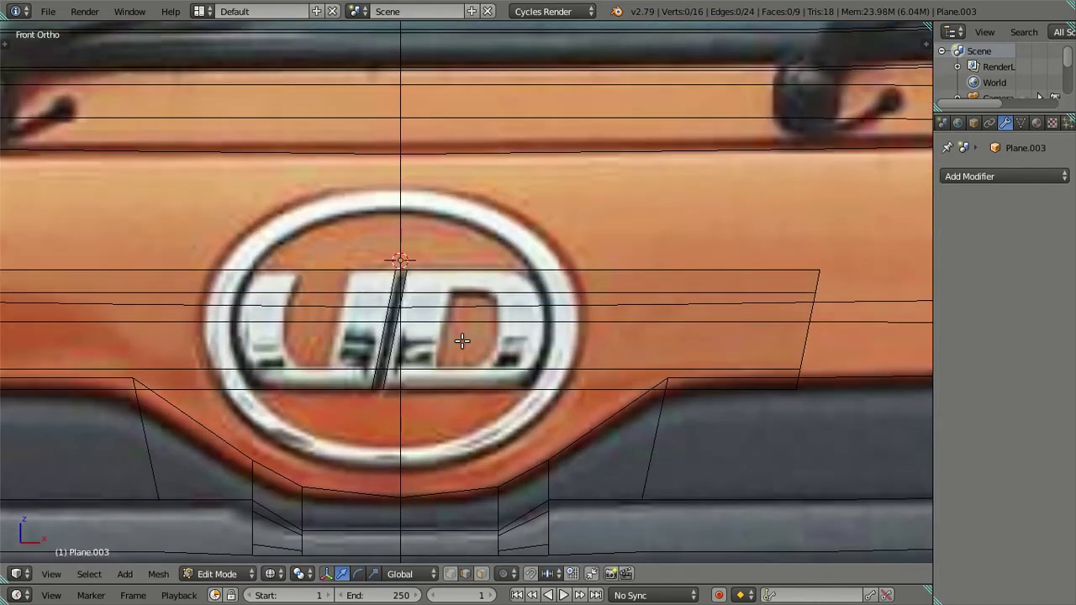
middle_click_drag(462, 341, 496, 312, "shift")
scroll(522, 312, "up", 1)
scroll(673, 324, "down", 3)
scroll(782, 321, "up", 1)
right_click(790, 319, "alt")
right_click(99, 314, "alt+shift")
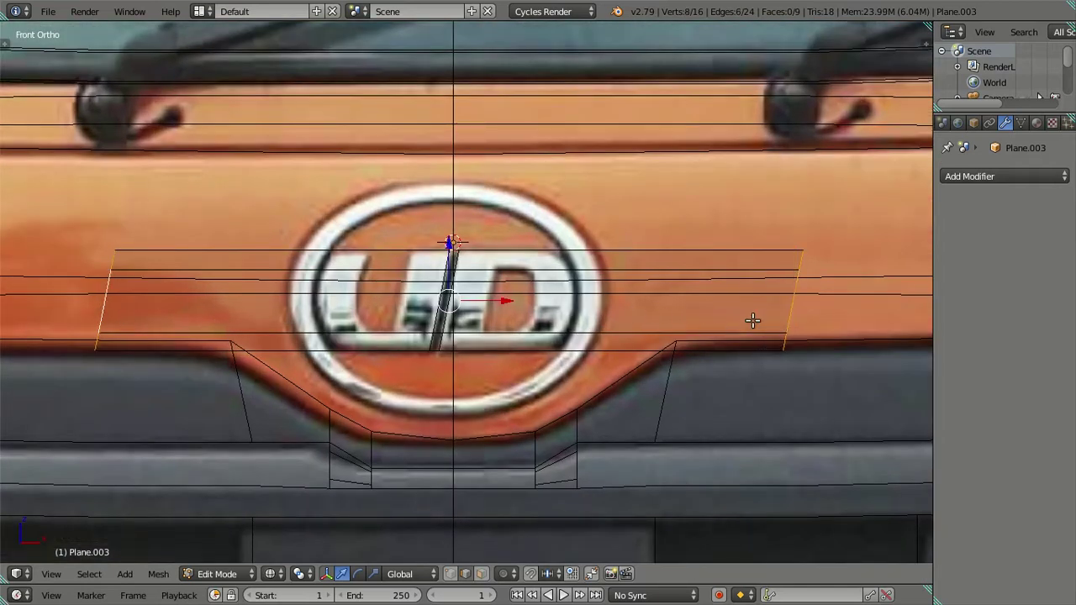
key("s")
key("x")
key("Escape")
Move the strip's right end edge along X in to the emblem, then select the left end edge
key("a")
right_click(791, 318, "alt")
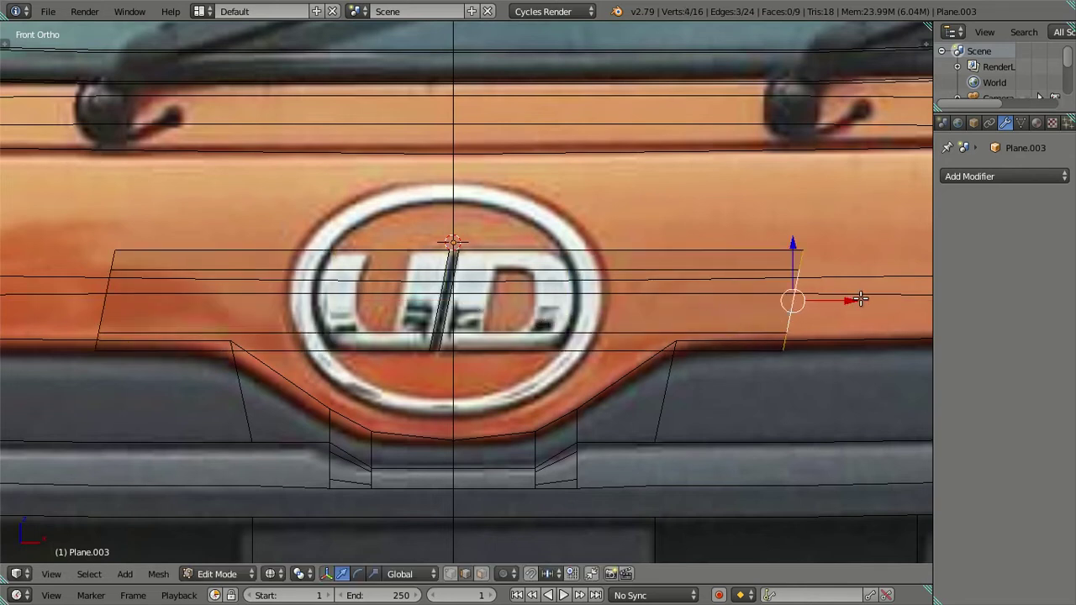
key("g")
key("x")
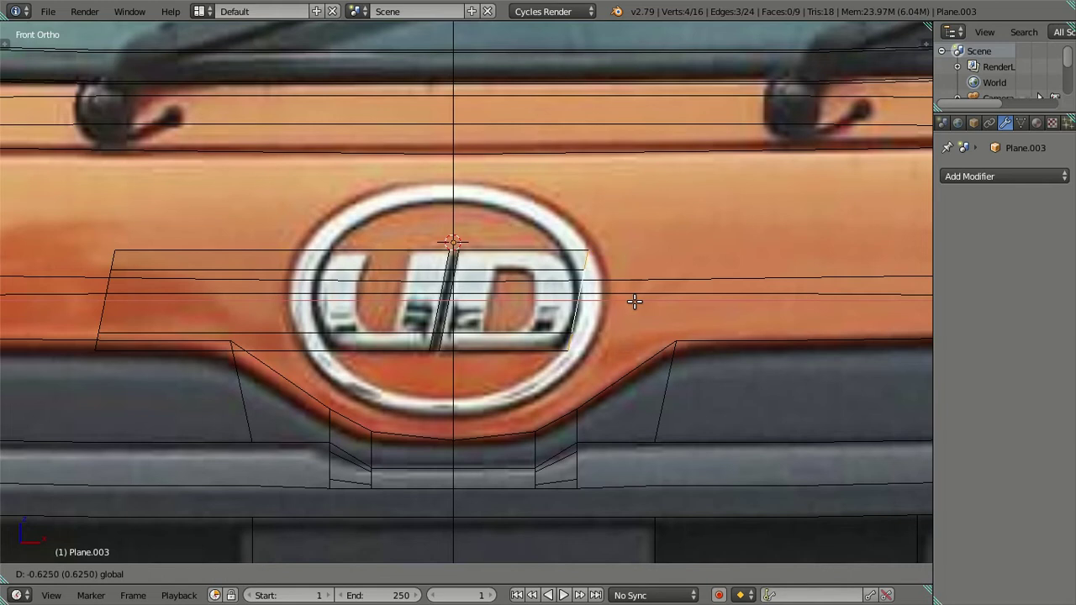
left_click(634, 301)
key("a")
right_click(104, 304, "alt")
Move the left end edge along X to the emblem's left side, leaving the right end unchanged
key("g")
key("x")
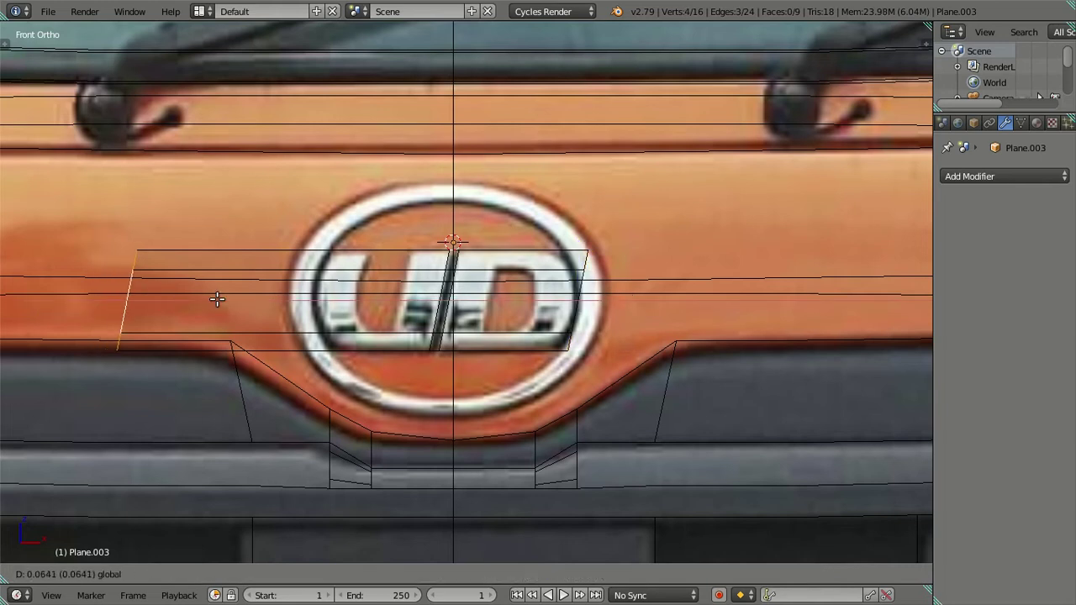
left_click(359, 351)
scroll(359, 351, "up", 2)
scroll(471, 353, "up", 1)
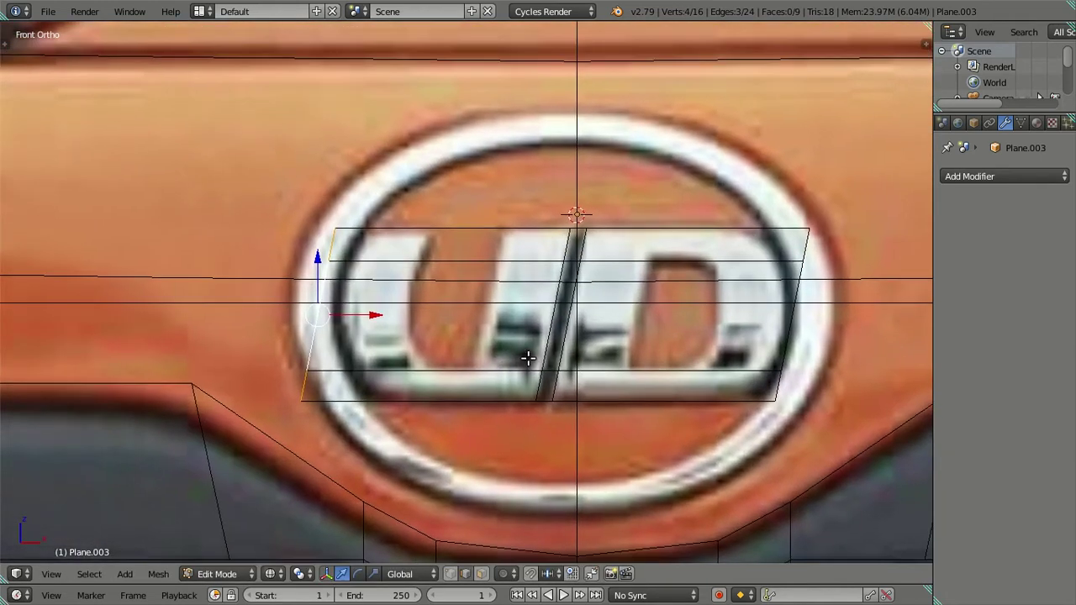
scroll(538, 351, "up", 1)
key("a")
right_click(852, 345, "alt")
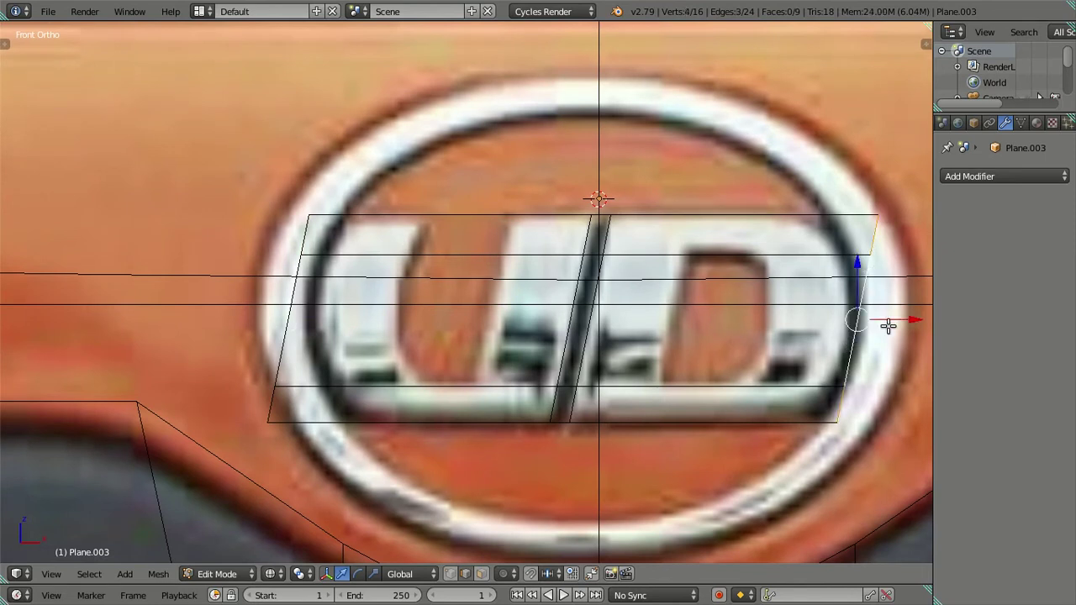
key("g")
key("x")
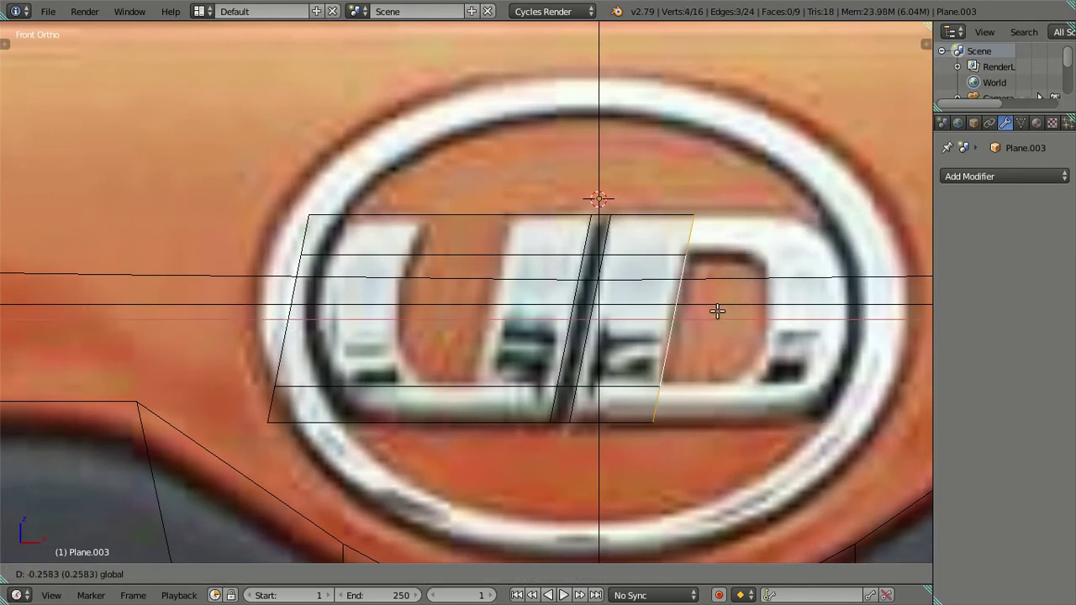
right_click(717, 309)
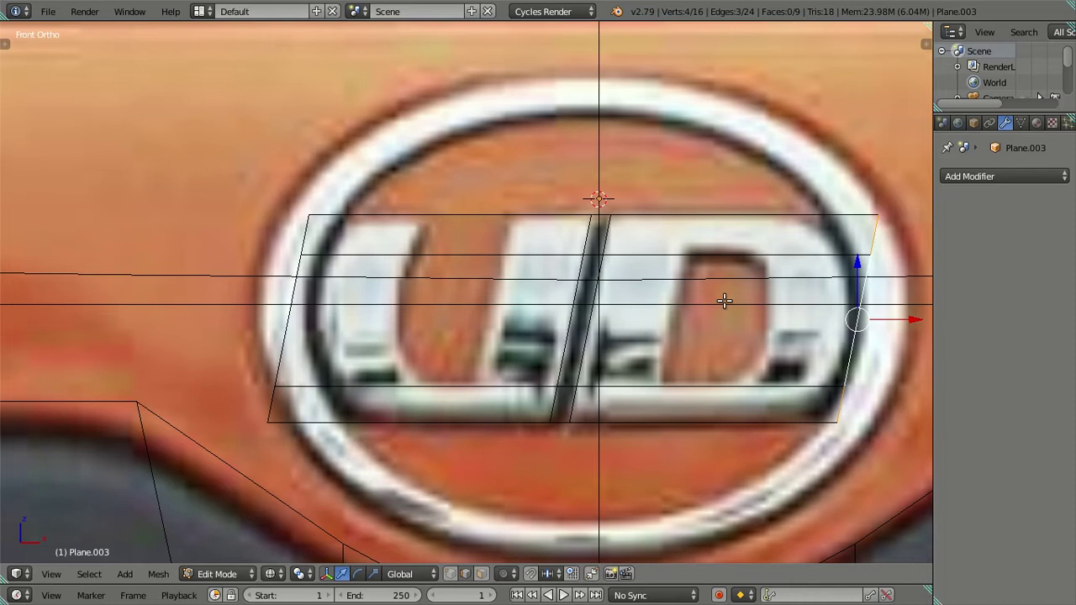
Add two vertical loop cuts lined up with the D's left side and the U's right side
key("ctrl+r")
left_click(728, 296)
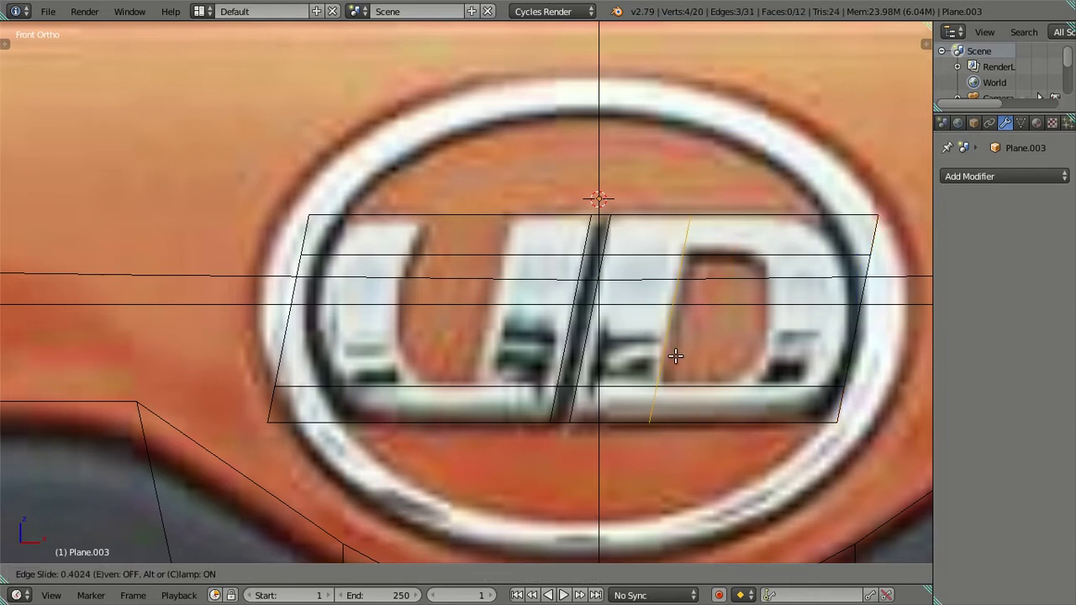
left_click(677, 353)
key("ctrl+r")
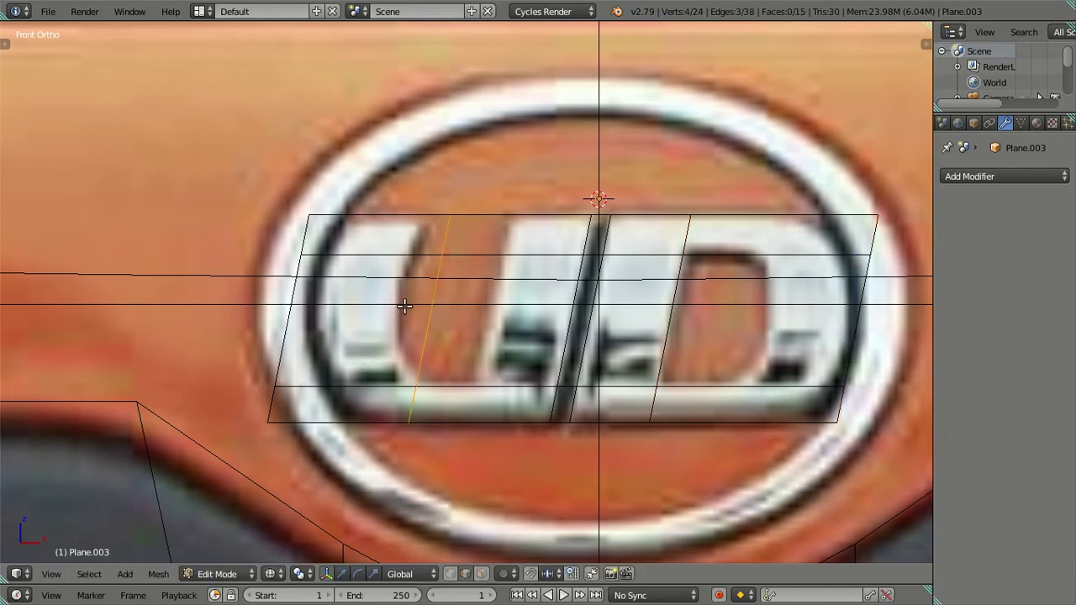
left_click(403, 303)
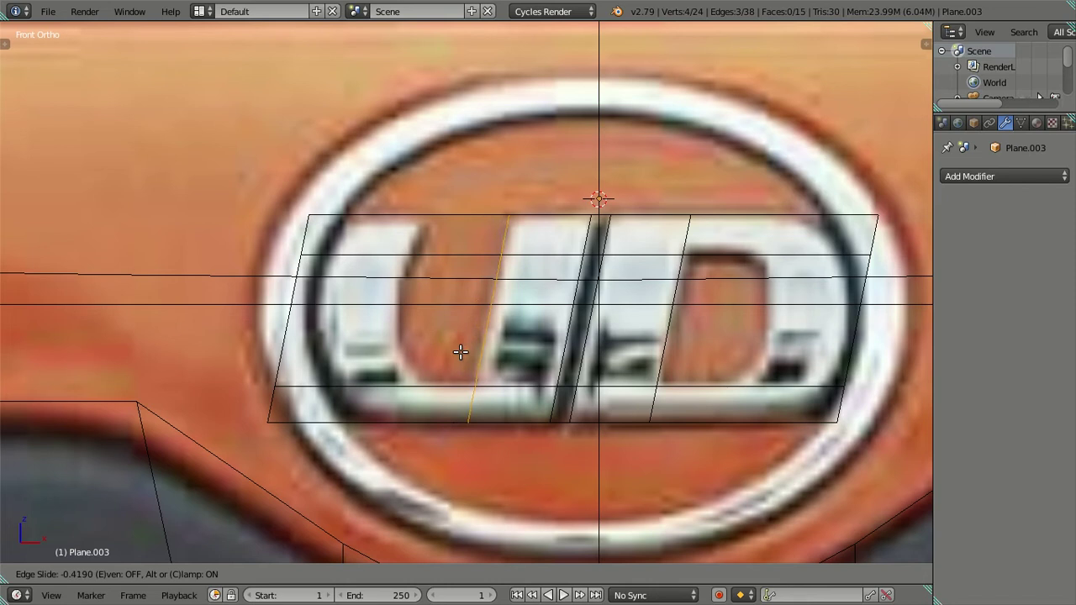
left_click(461, 352)
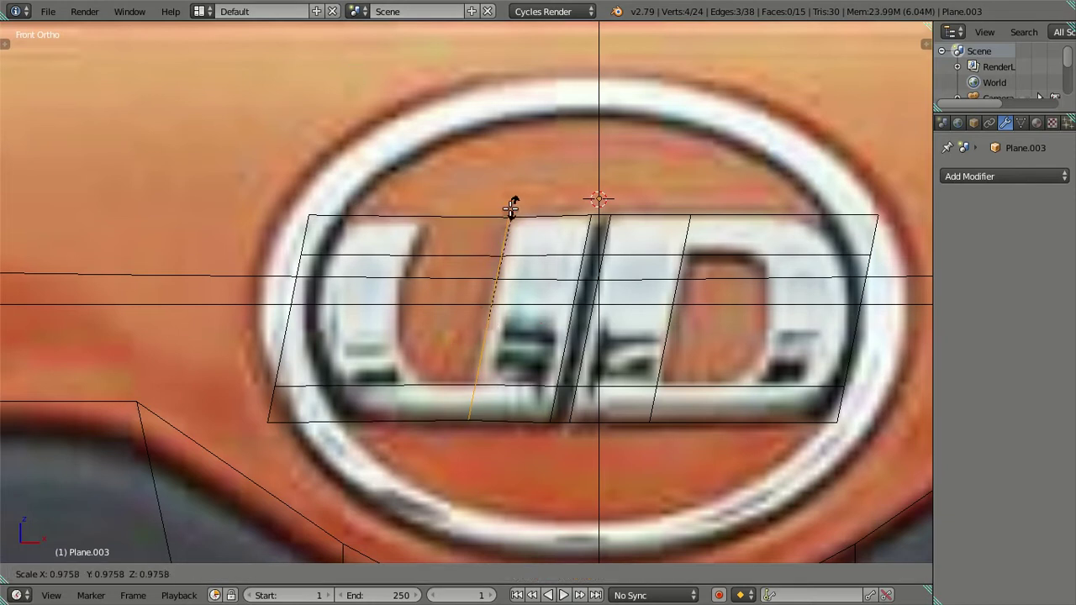
Check the strip against the UD letters by toggling see-through shading with Alt+Z
key("a")
right_click(468, 193, "alt")
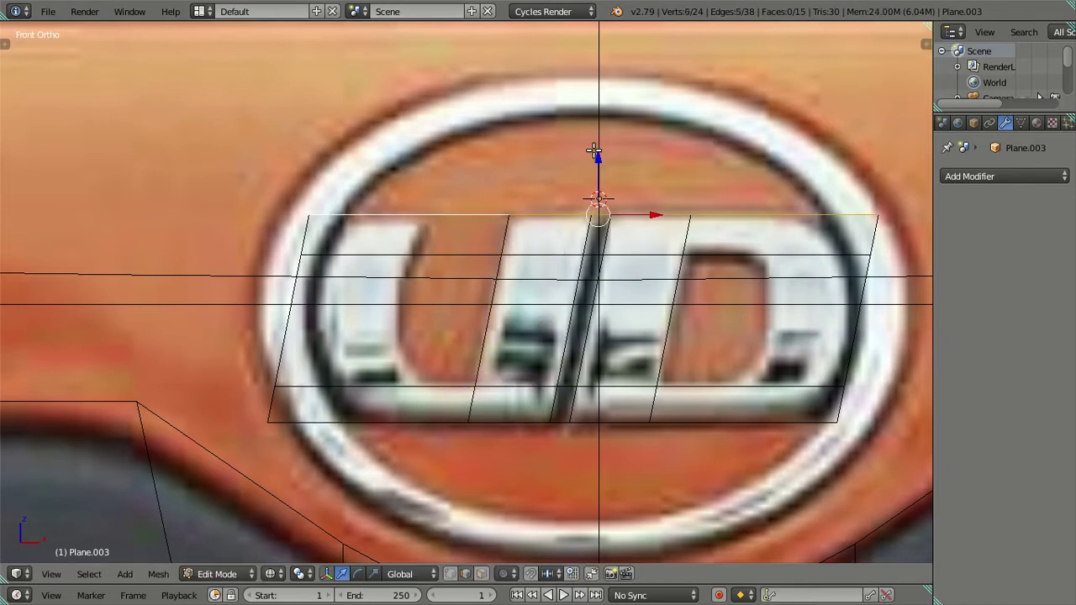
key("a")
key("alt+z")
key("alt+z")
middle_click_drag(582, 311, 471, 311, "shift")
key("alt+z")
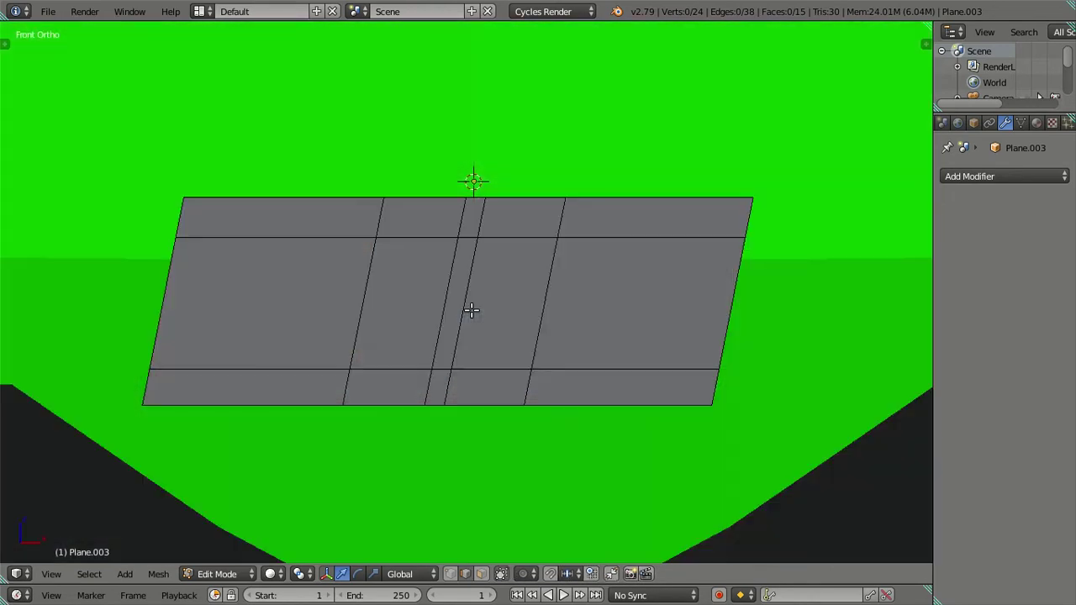
key("alt+z")
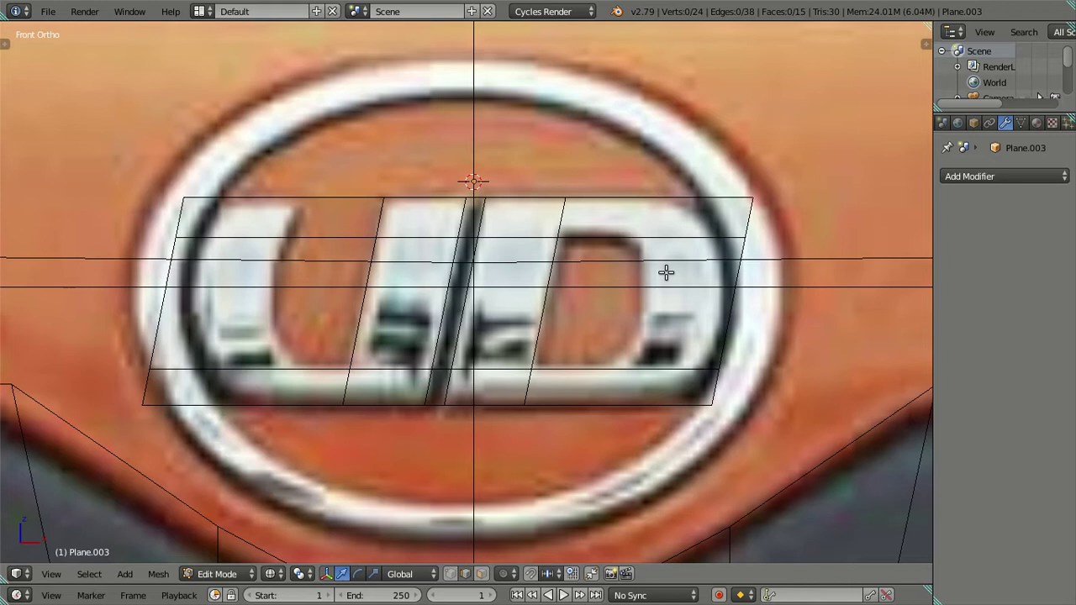
Loop-cut a vertical edge at the D's right side and nudge its top edge along X
key("ctrl+r")
left_click(663, 225)
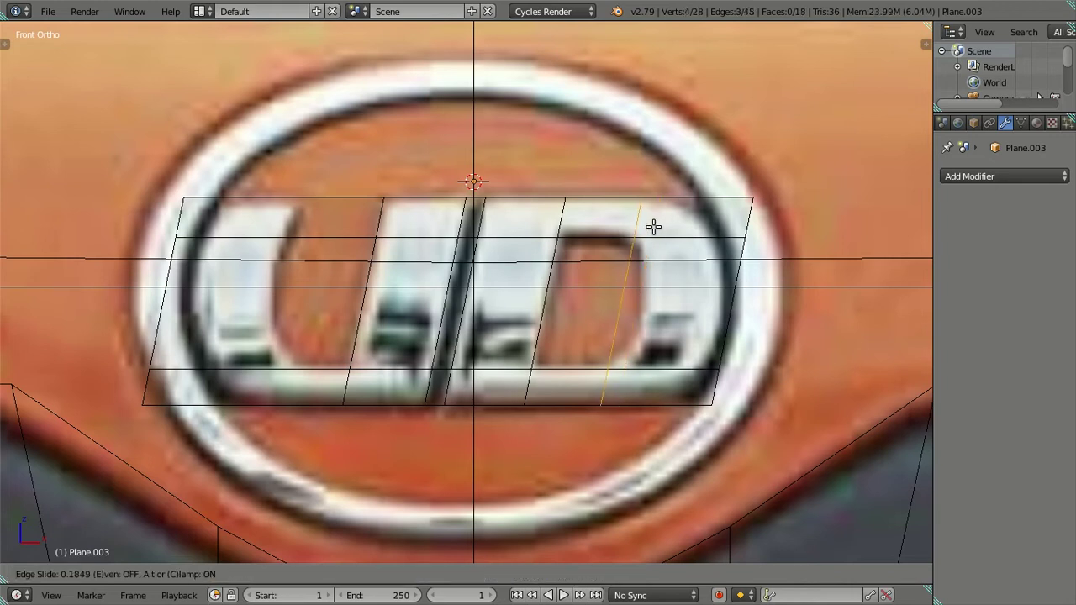
left_click(657, 227)
right_click(643, 220)
left_click_drag(697, 217, 687, 211)
left_click(682, 217)
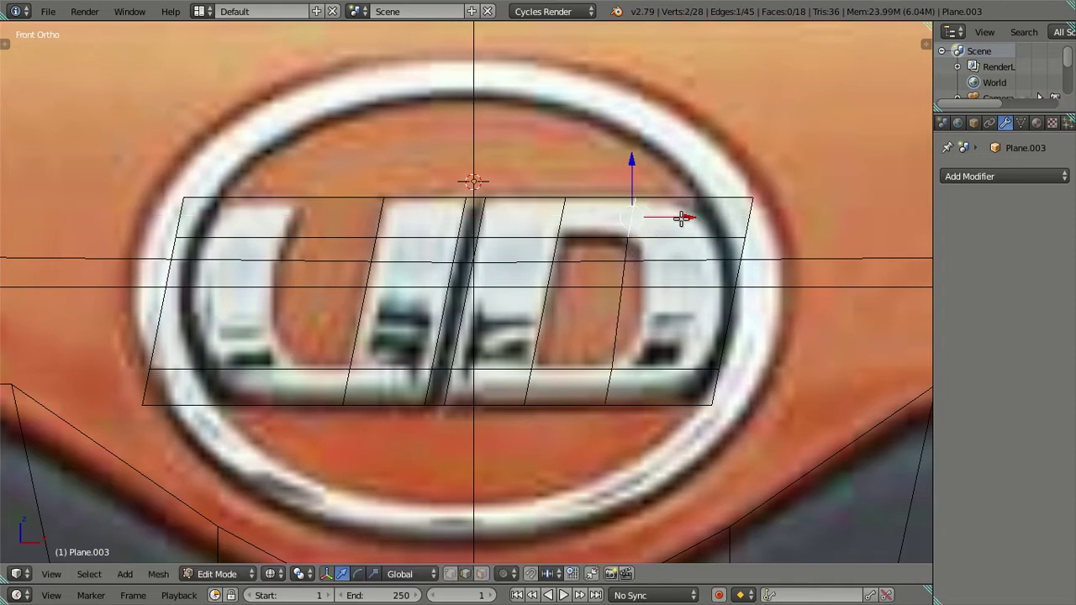
Select the right-column faces and view the logo mesh solid to check its coverage
left_click(481, 573)
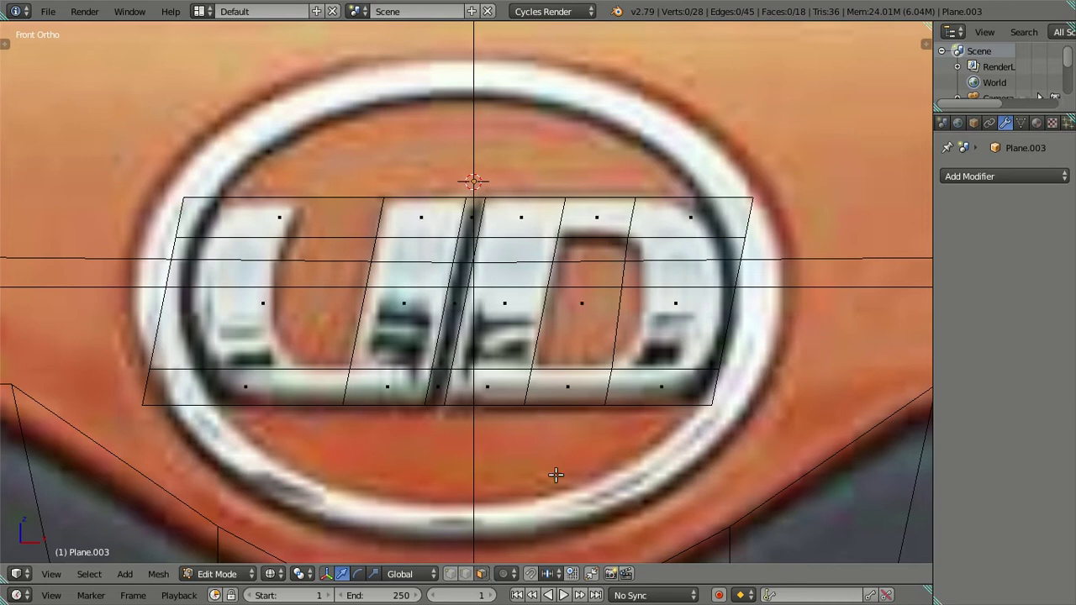
right_click(654, 370)
right_click(664, 240, "alt+shift")
right_click(614, 247, "shift")
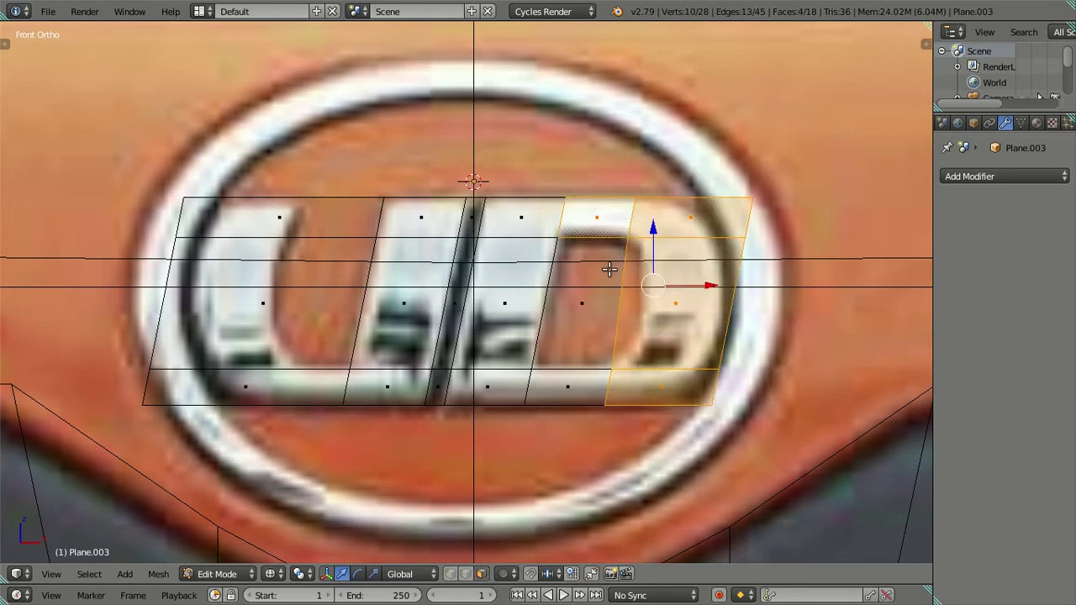
right_click(598, 277, "alt+shift")
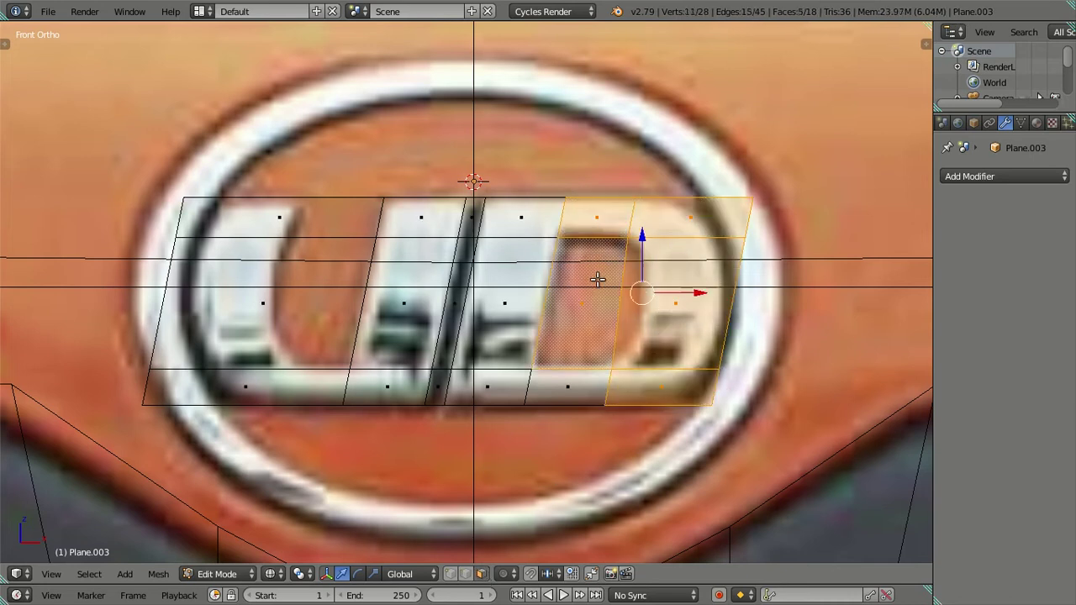
key("ctrl+z")
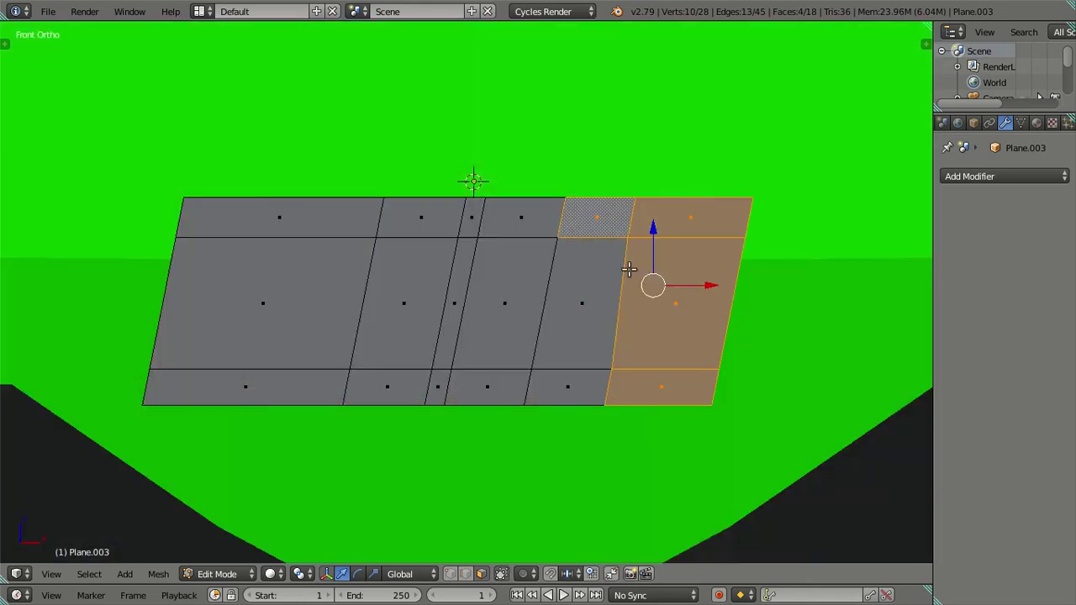
scroll(629, 269, "down", 5)
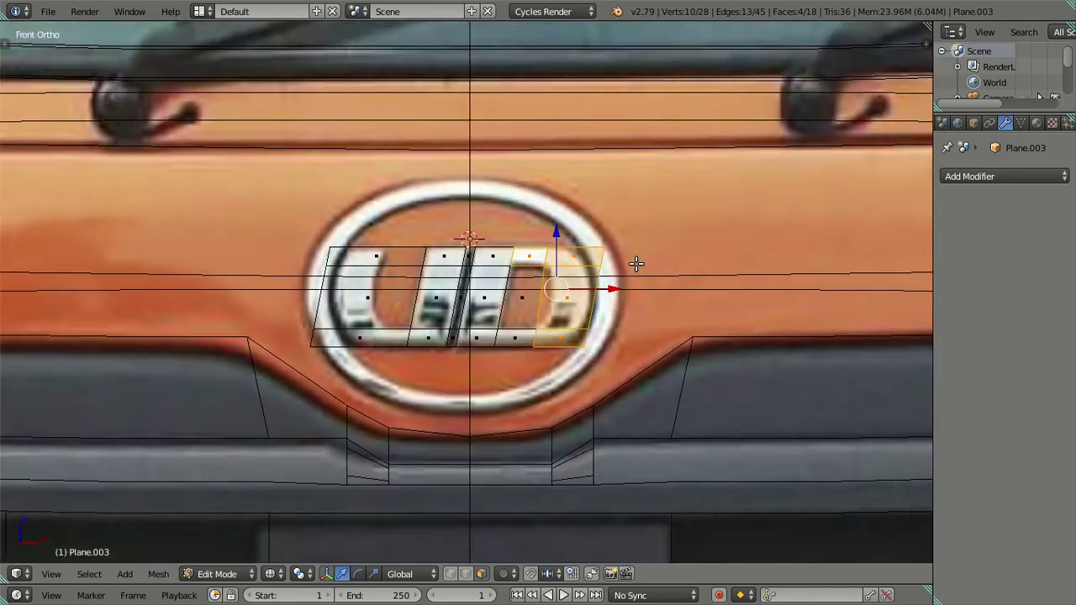
scroll(639, 295, "down", 3)
scroll(664, 345, "down", 4)
Hide the green cab body and go back to editing the logo plane
key("Tab")
right_click(670, 358)
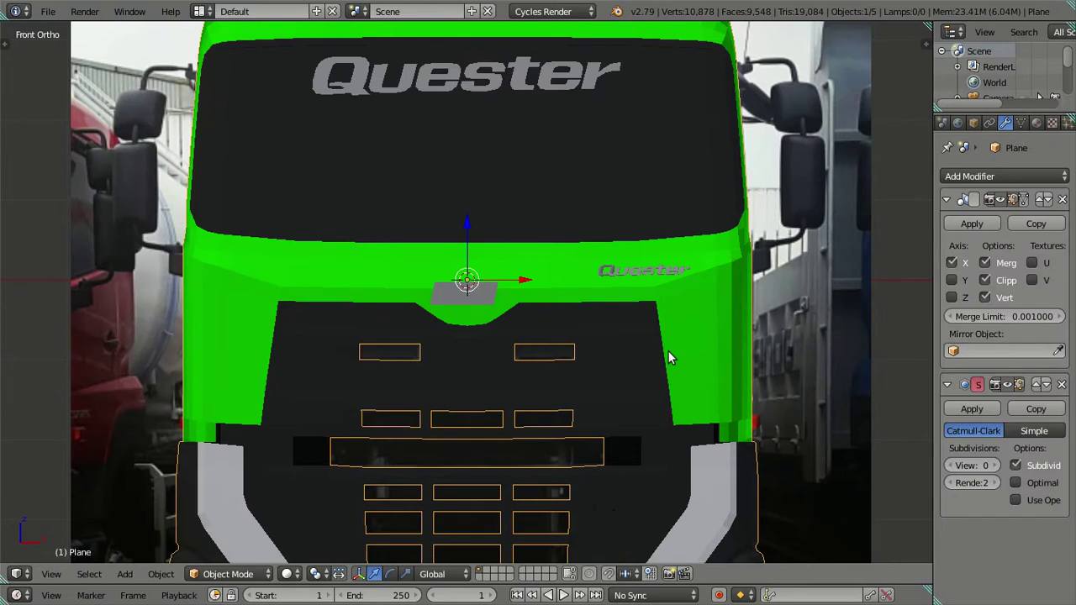
key("h")
scroll(512, 317, "up", 4)
right_click(511, 314)
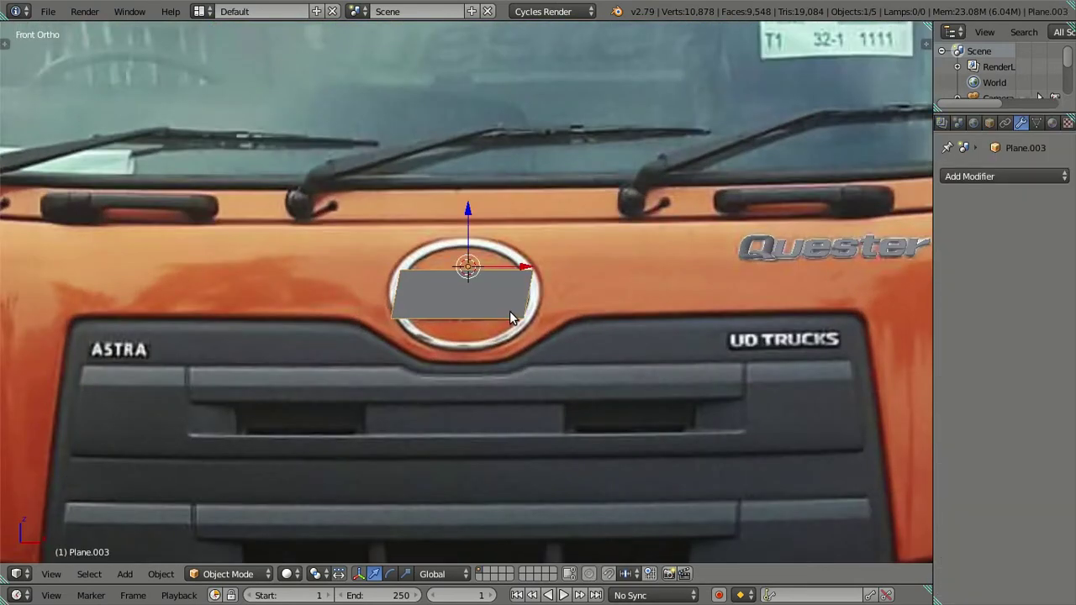
key("Tab")
scroll(547, 313, "up", 3)
In wireframe view, select the four right-column faces of the logo plane
key("a")
key("z")
scroll(588, 307, "up", 5)
right_click(591, 291)
right_click(654, 235, "shift")
right_click(669, 294, "shift")
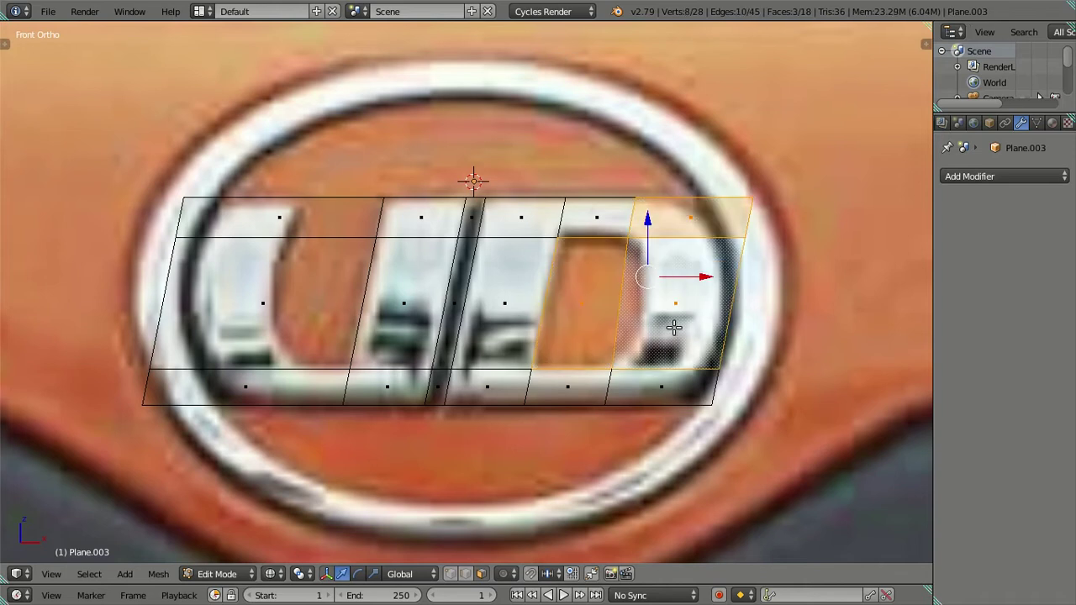
right_click(668, 359, "shift")
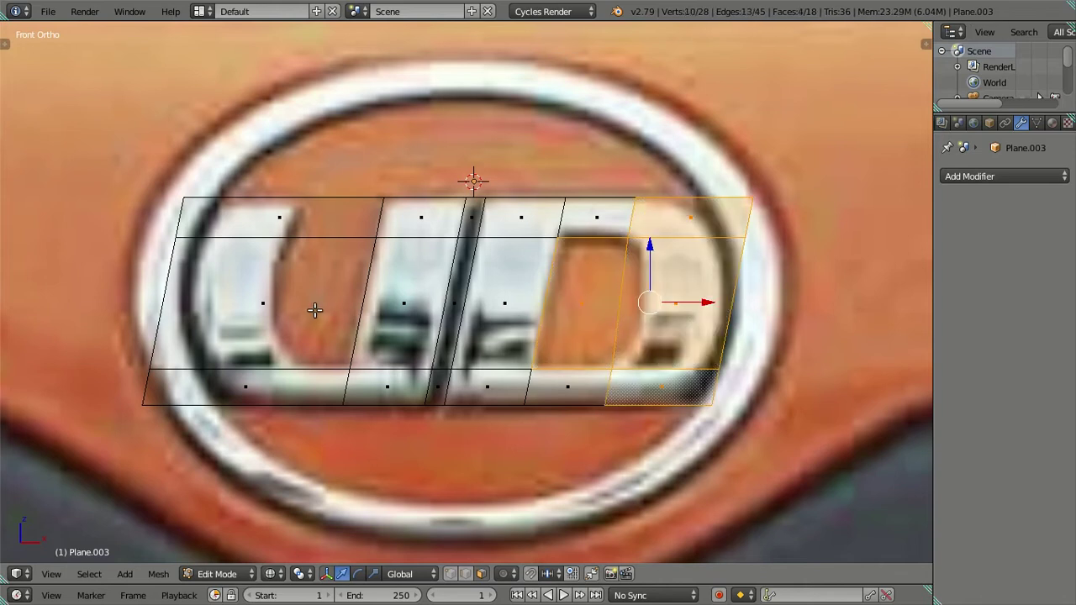
Delete the right-column faces and loop-cut a new edge through the U in the left column
key("x")
left_click(793, 283)
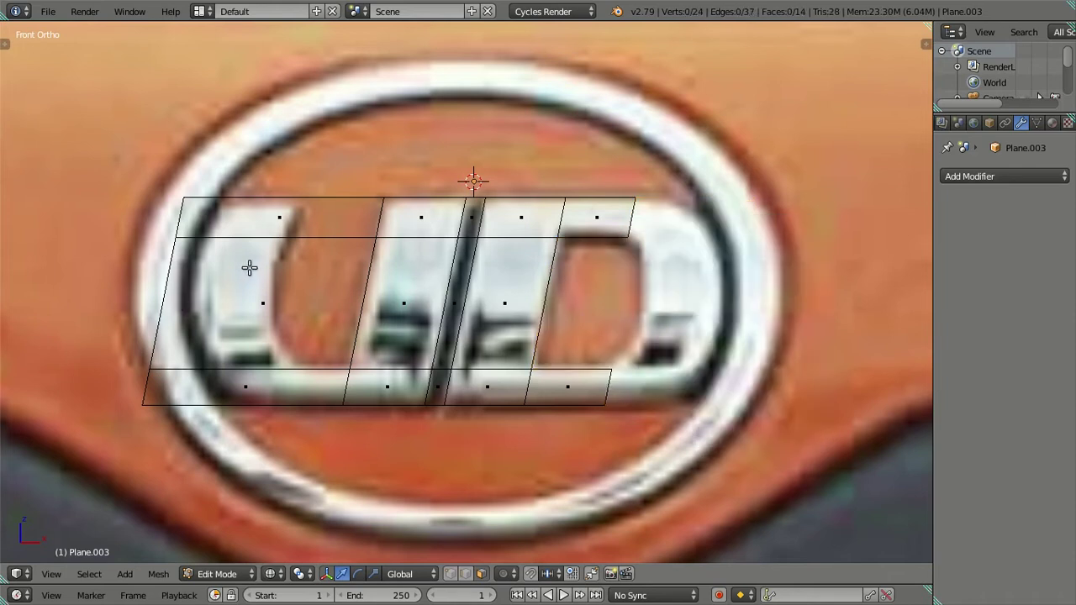
key("ctrl+r")
left_click(265, 260)
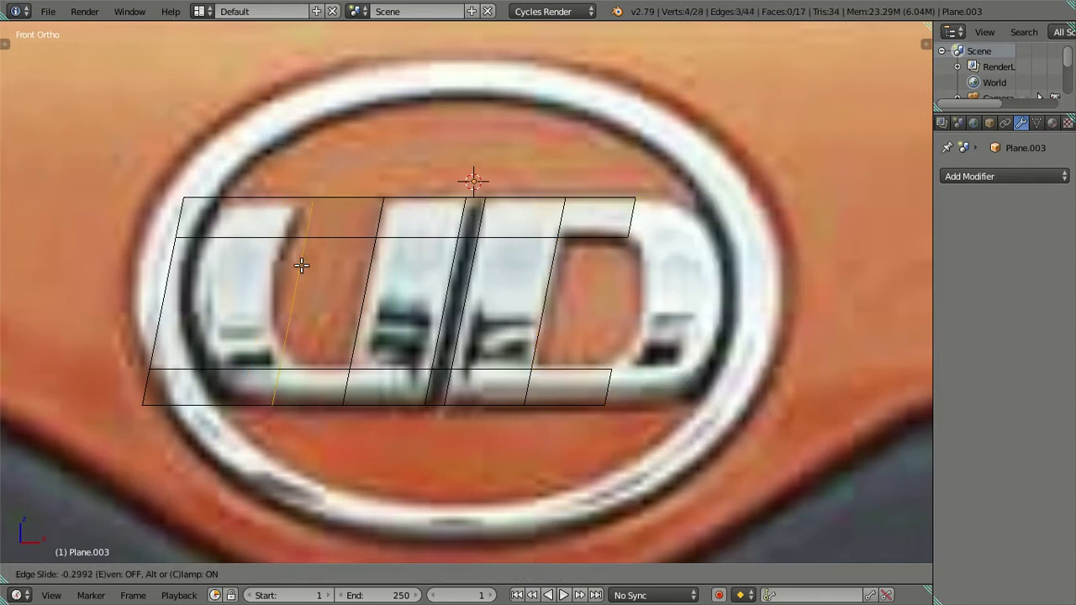
left_click(306, 265)
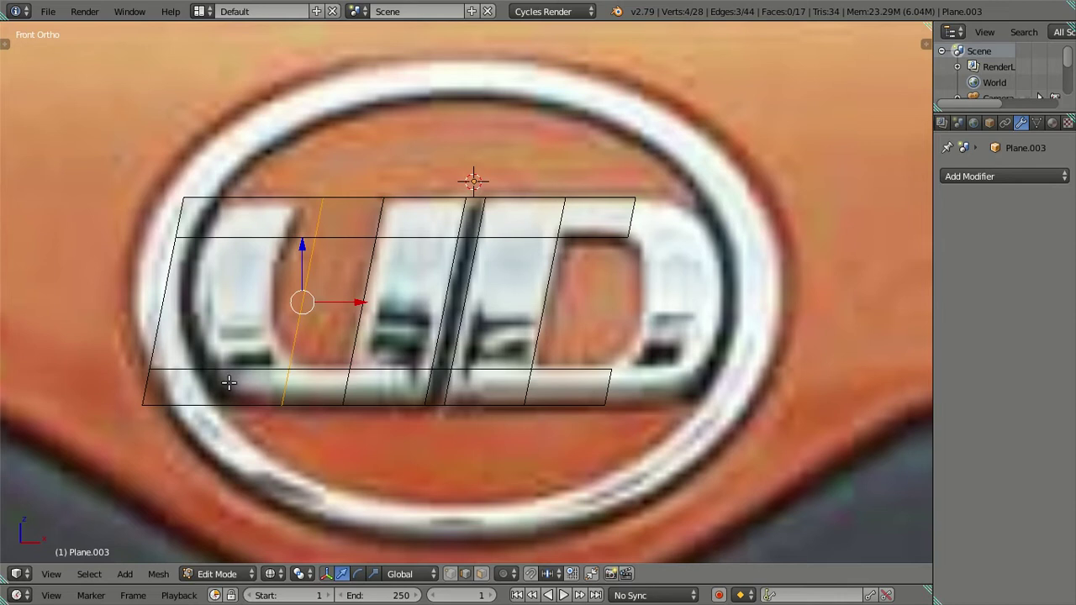
Select the five upper-left faces in face mode and delete them
key("ctrl+Tab")
left_click(226, 411)
left_click(234, 383)
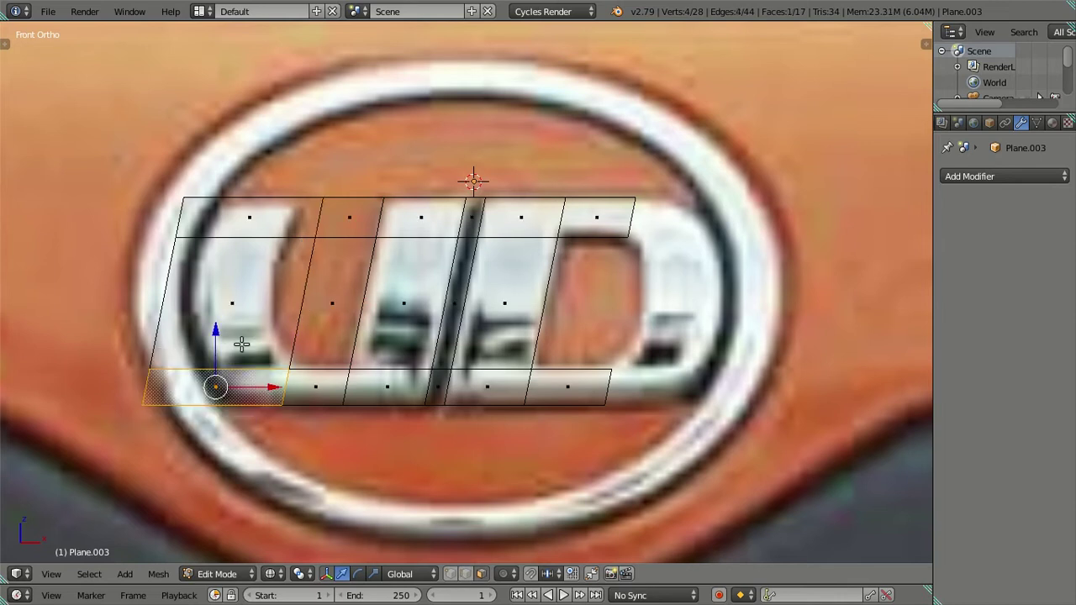
left_click(242, 312, "shift")
left_click(257, 220, "shift")
left_click(323, 277, "shift")
left_click(346, 213, "shift")
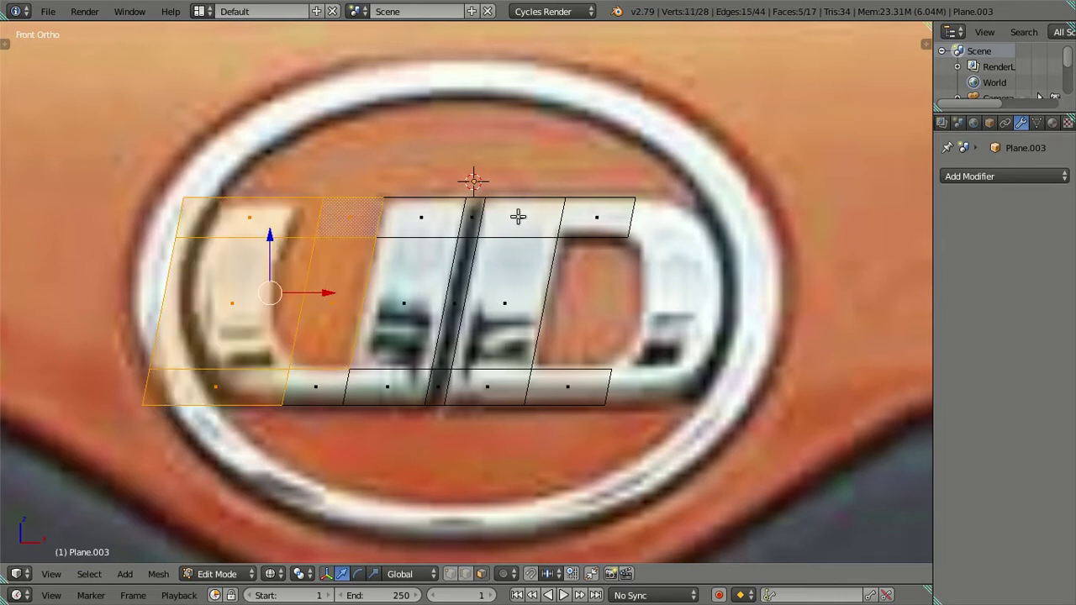
key("x")
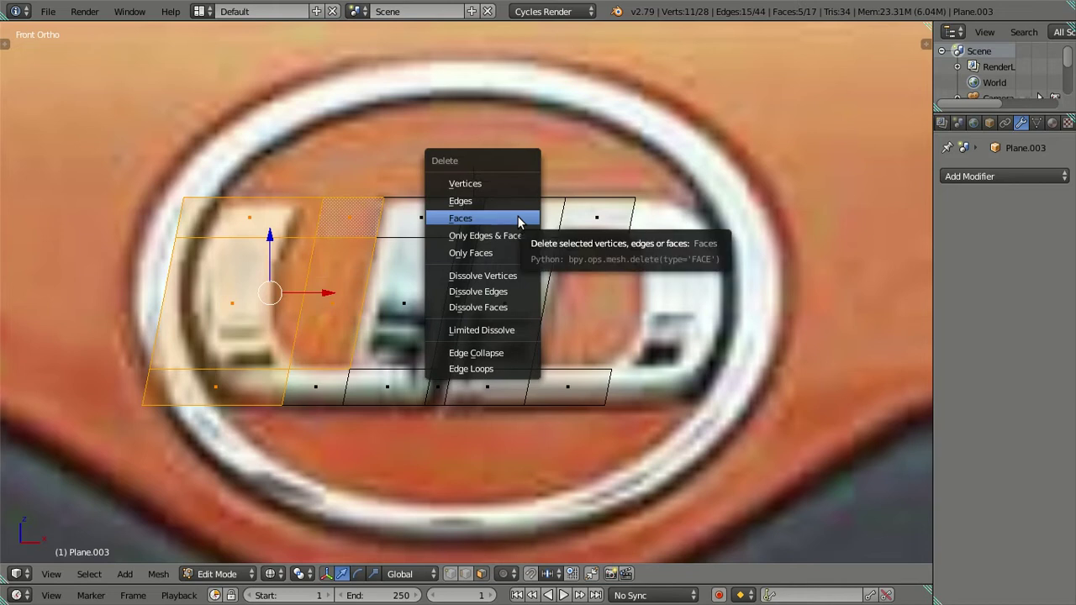
left_click(512, 218)
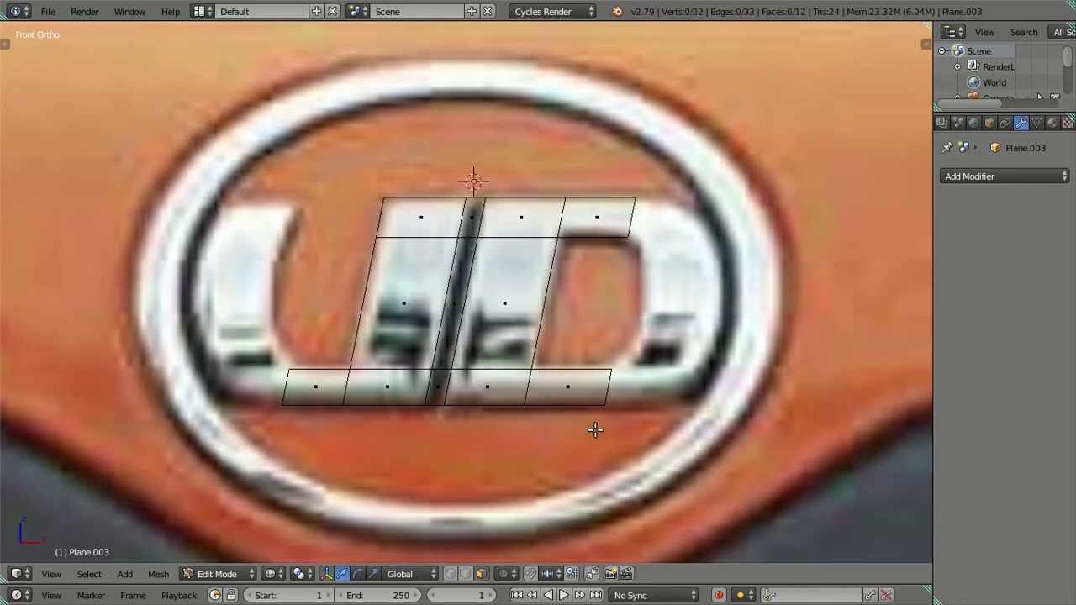
Extrude the right edge of the top-right face into a new face
left_click(465, 573)
right_click(643, 213)
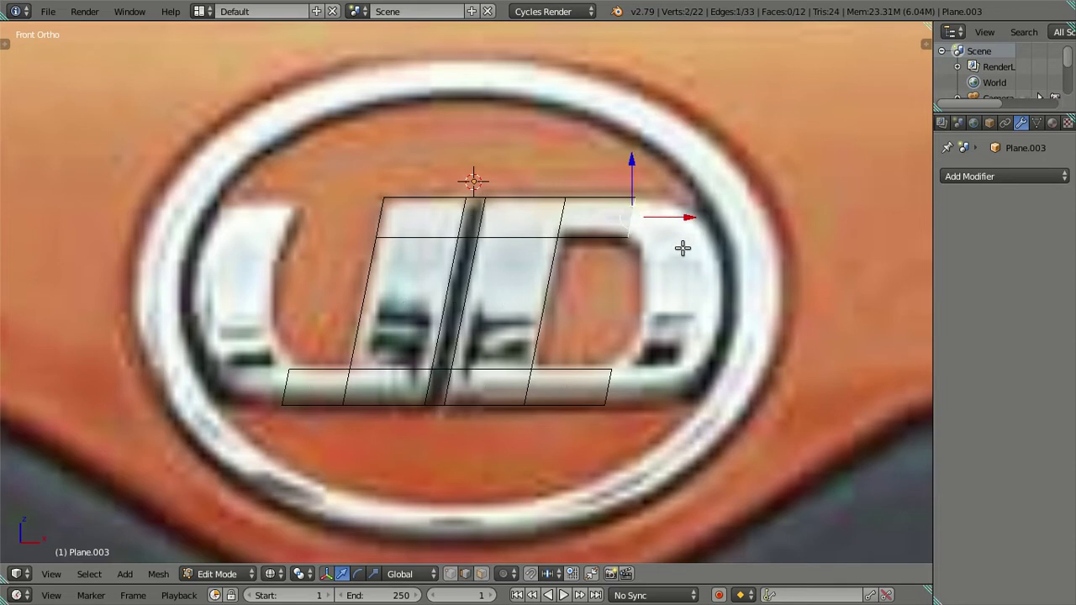
key("e")
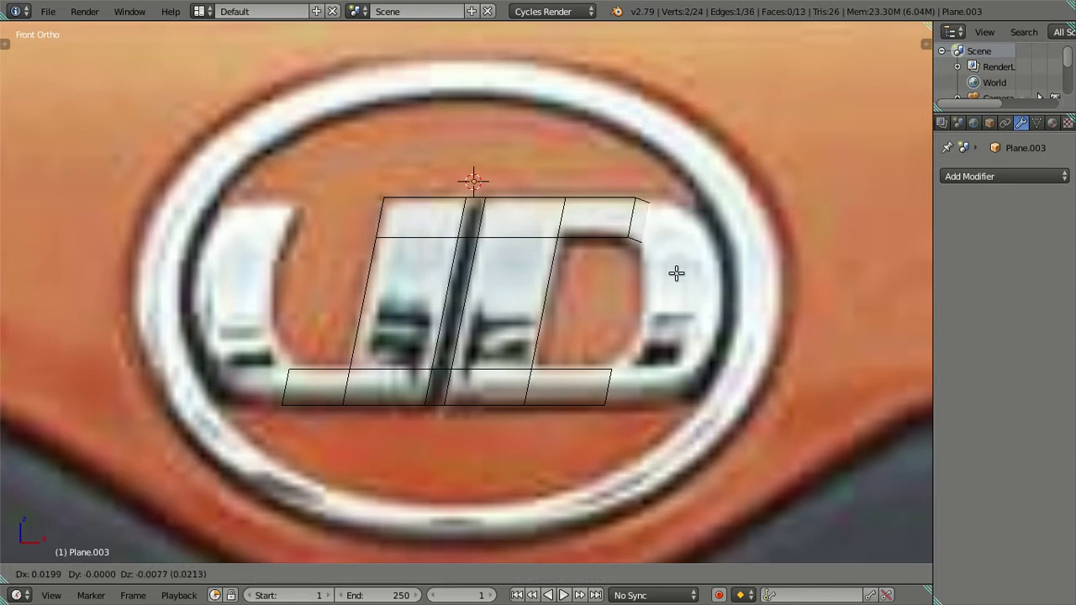
left_click(677, 274)
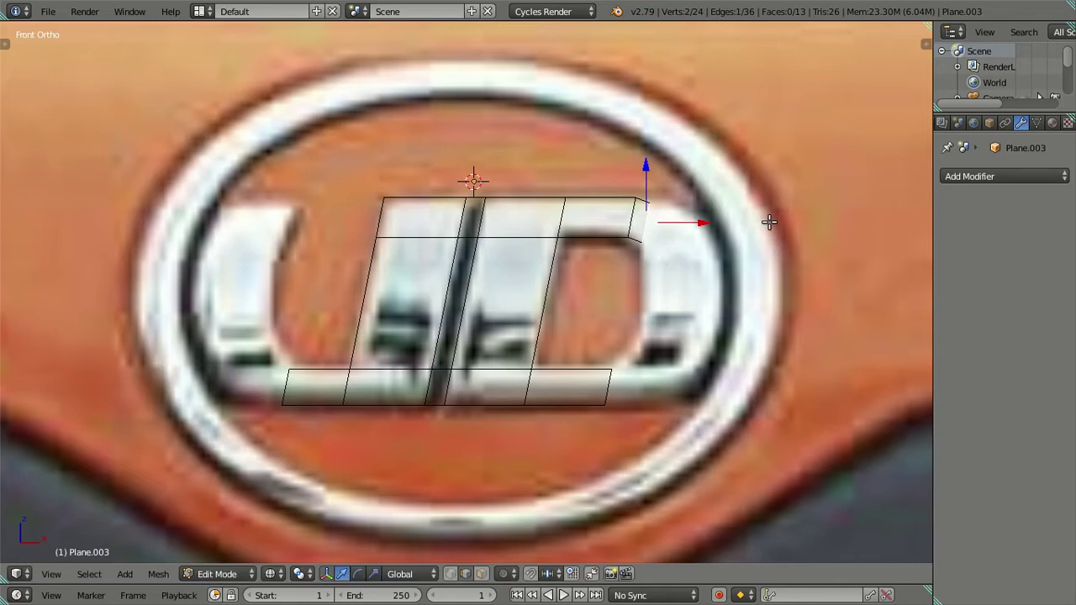
Rotate, move and scale the new edge along the D's upper curve, then select the bottom-right edge
key("r")
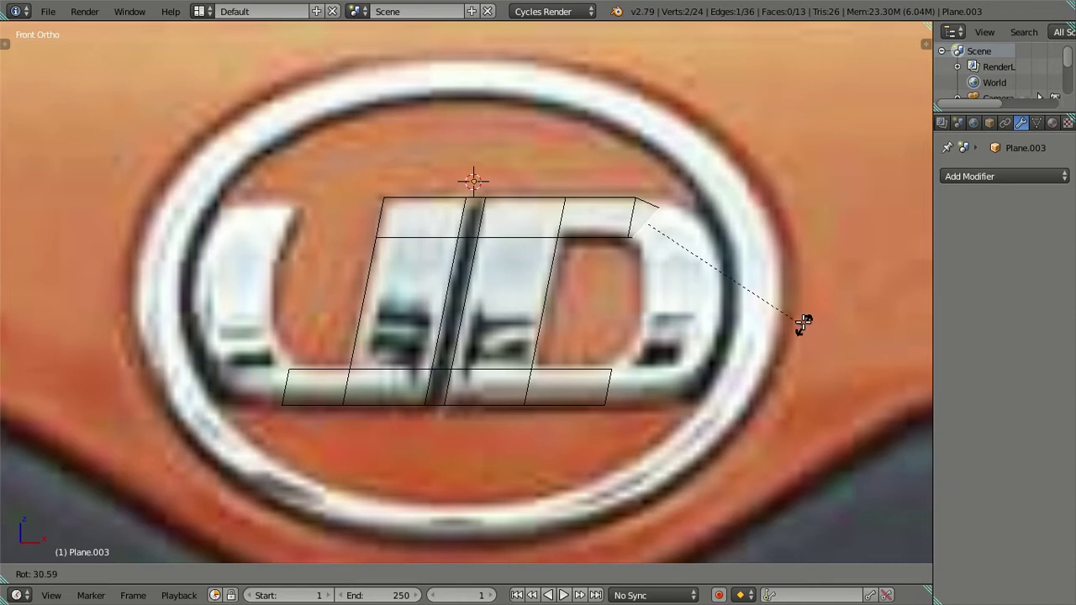
left_click(790, 318)
key("g")
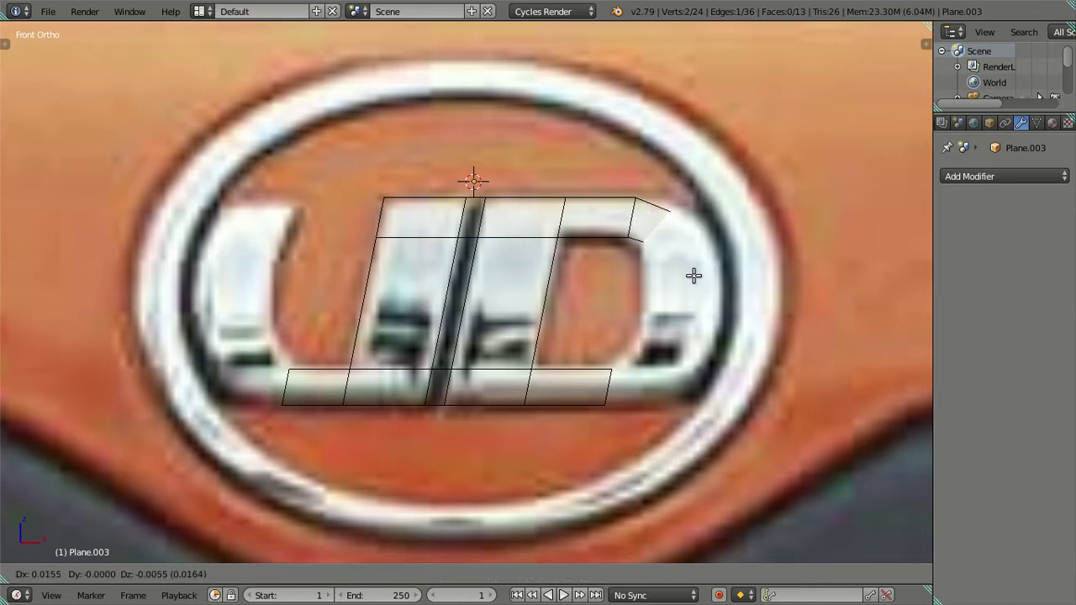
left_click(695, 276)
key("s")
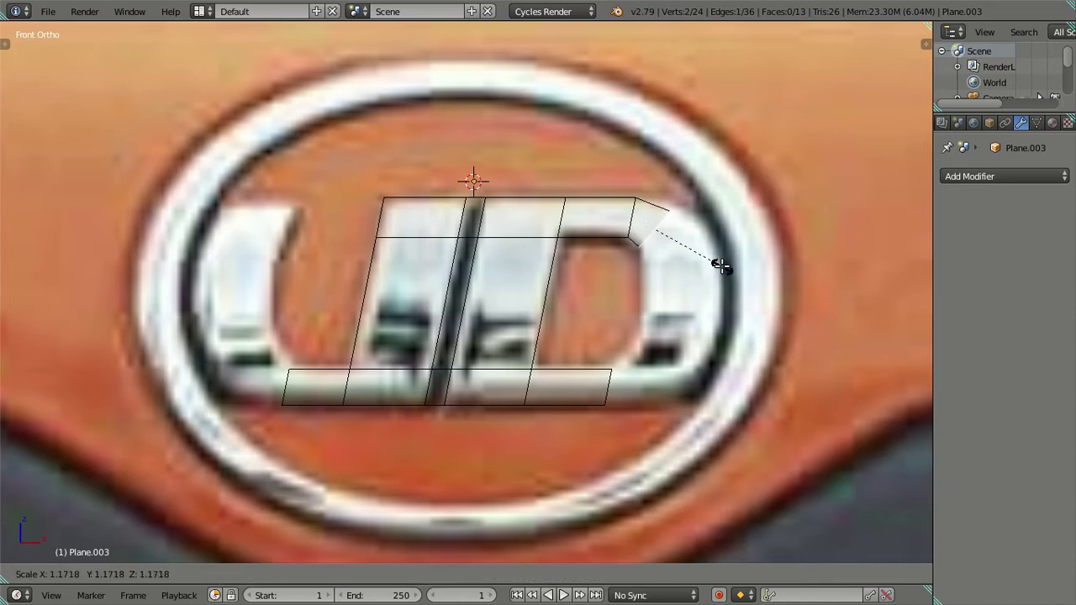
left_click(725, 266)
key("g")
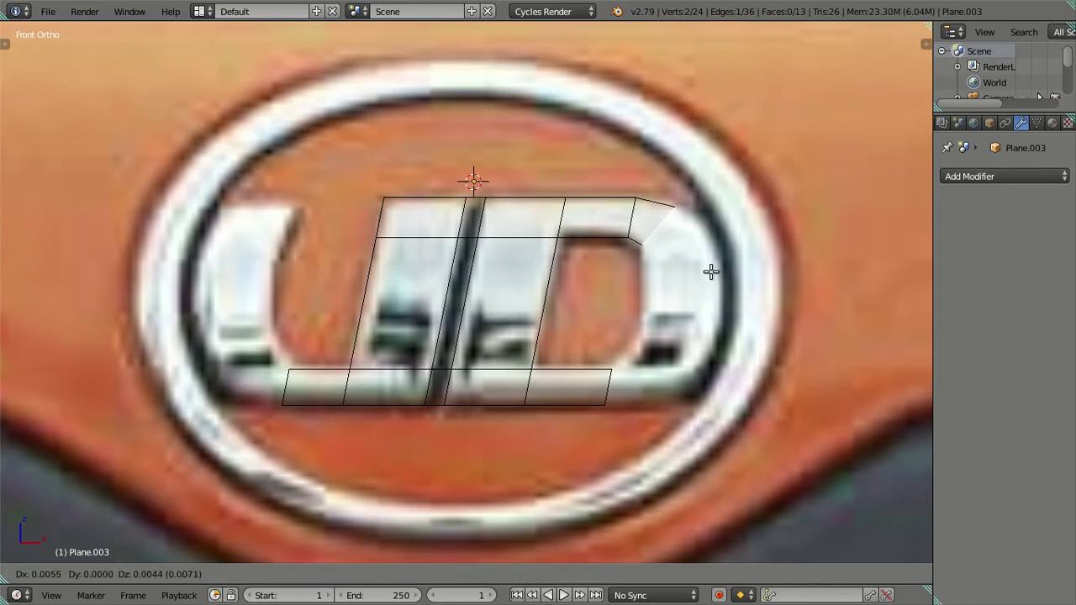
left_click(709, 269)
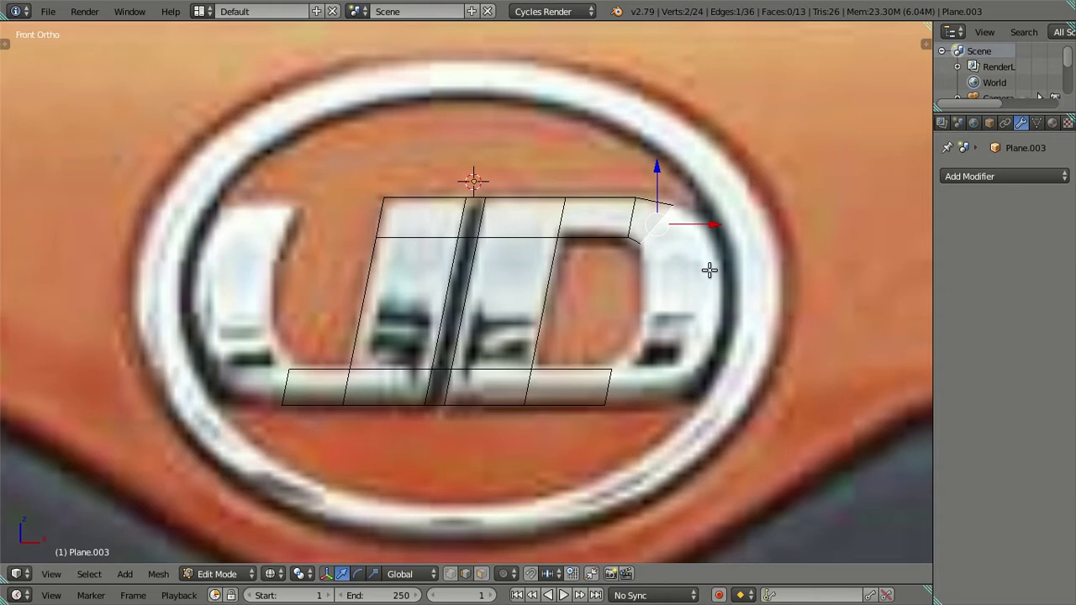
right_click(636, 388)
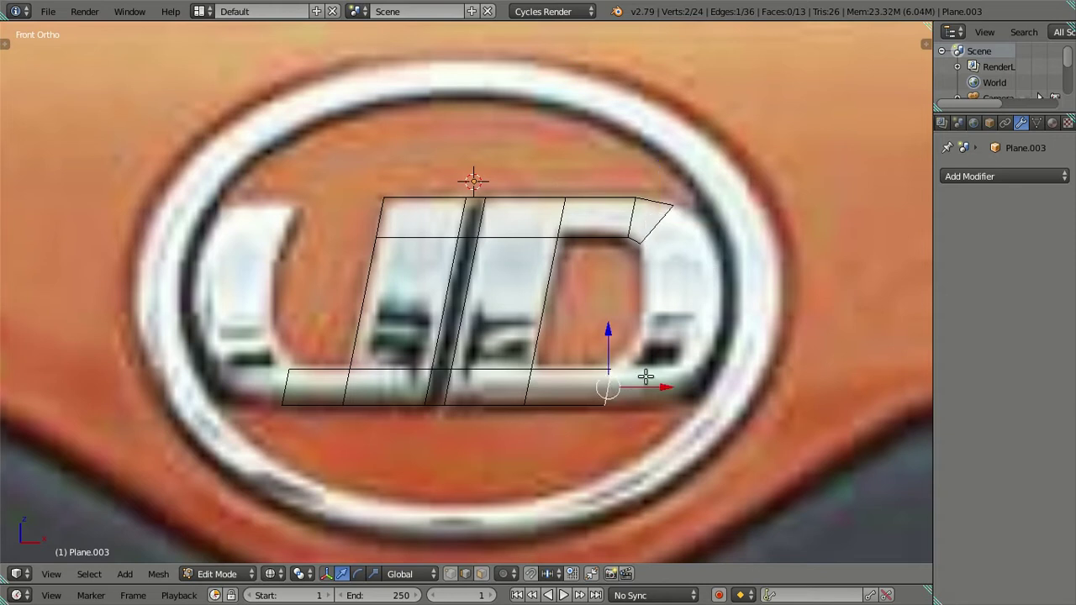
Extrude the bottom-right edge and rotate, scale and move it onto the D's lower slanted curve
key("e")
left_click(662, 368)
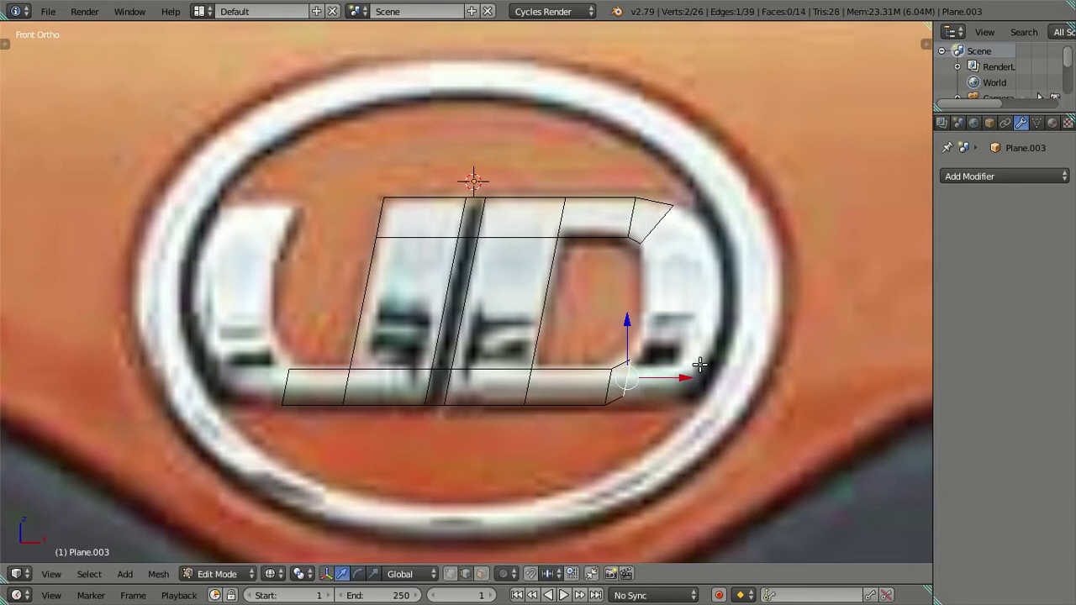
key("r")
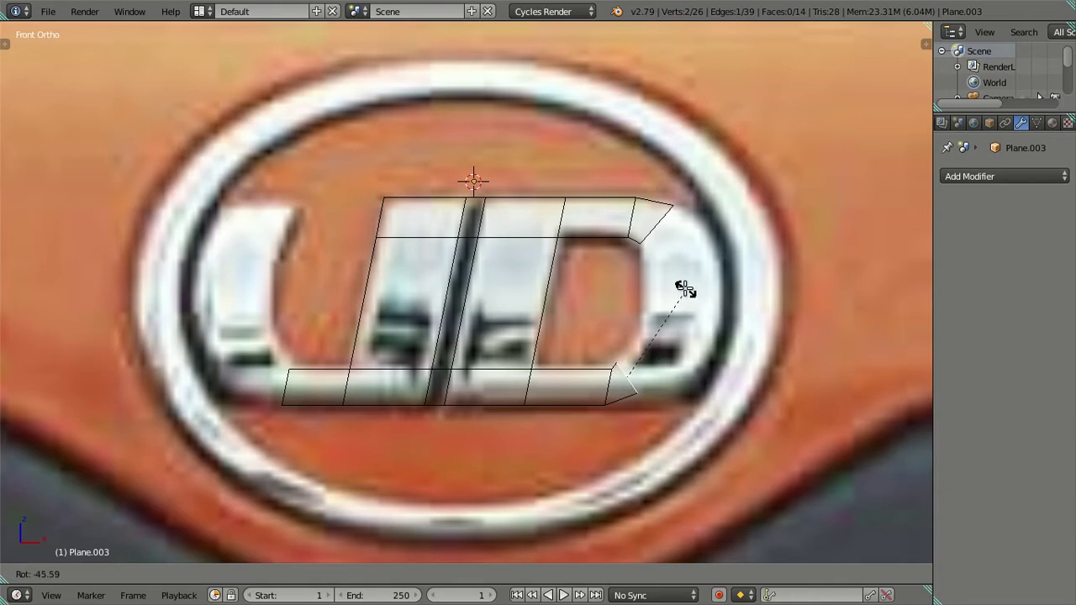
left_click(673, 295)
key("s")
left_click(721, 344)
key("g")
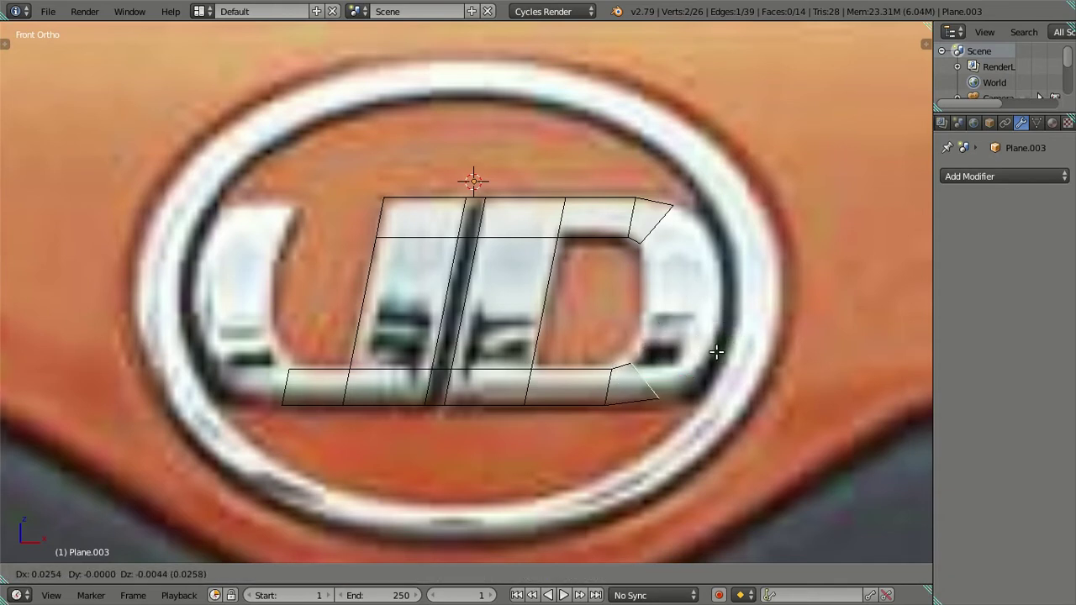
left_click(714, 354)
key("s")
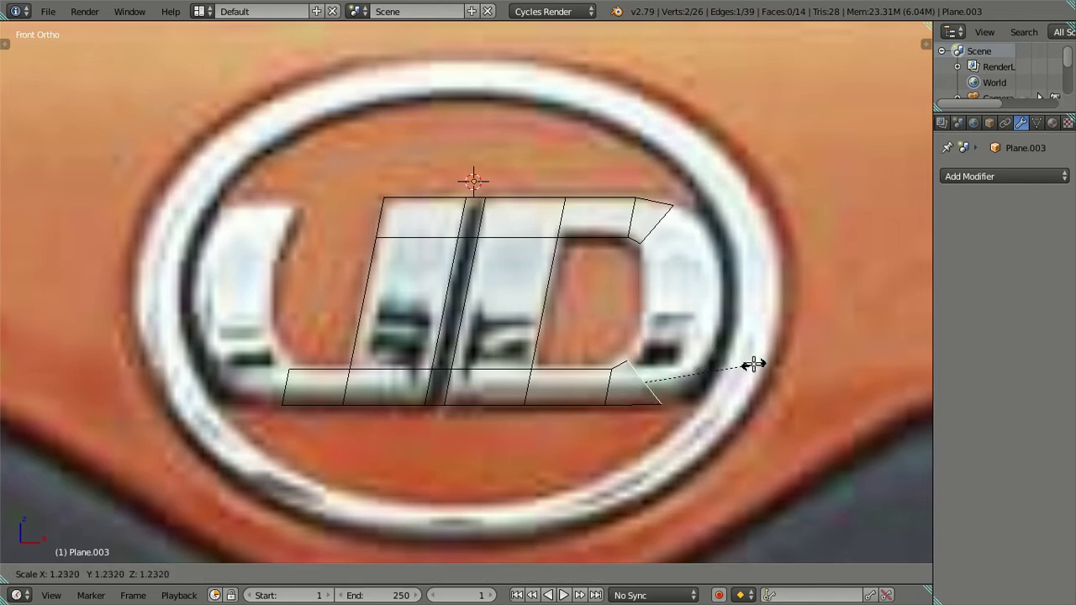
left_click(753, 365)
key("g")
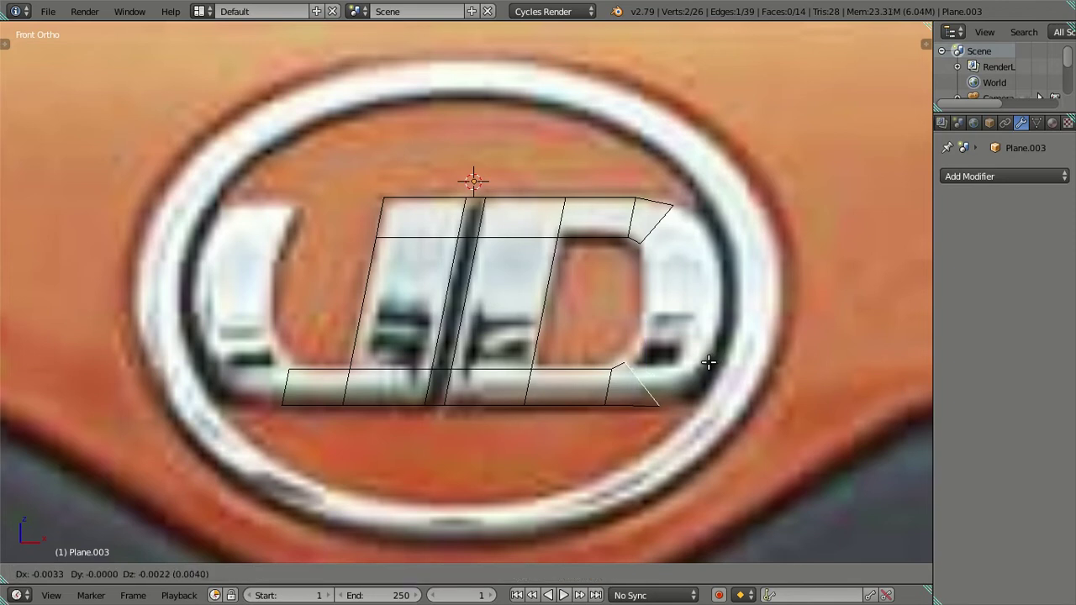
left_click(709, 362)
Select the top-right vertex together with the new lower-right slanted edge
key("g")
right_click(762, 362)
right_click(658, 228)
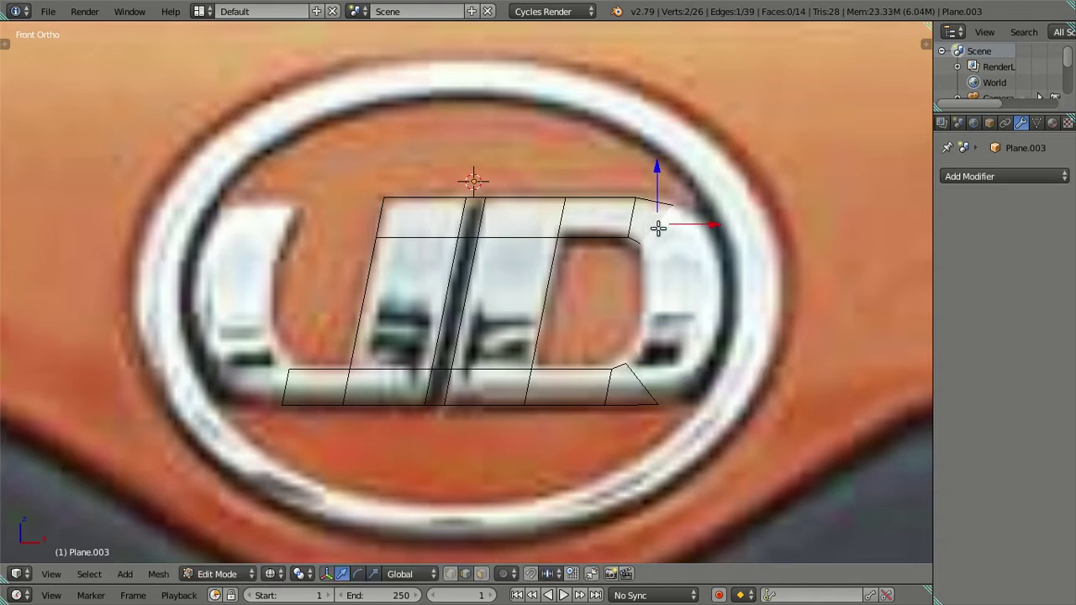
right_click(653, 373, "shift")
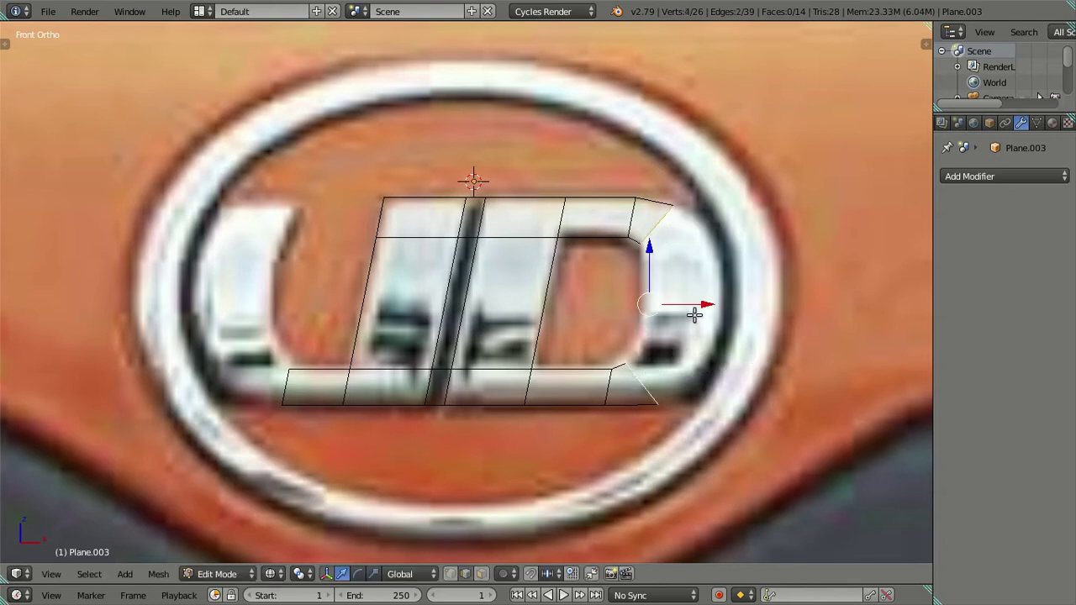
Fill a face between the two edges, loop-cut it, and push the cut vertices outward along X
key("f")
key("ctrl+r")
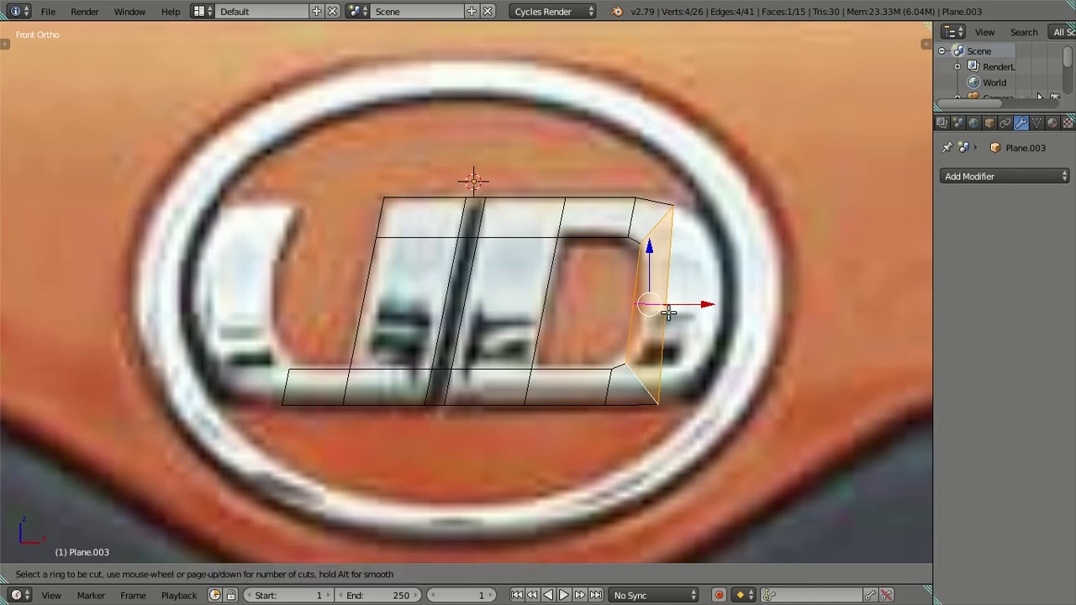
left_click(668, 313)
right_click(667, 312)
key("g")
key("x")
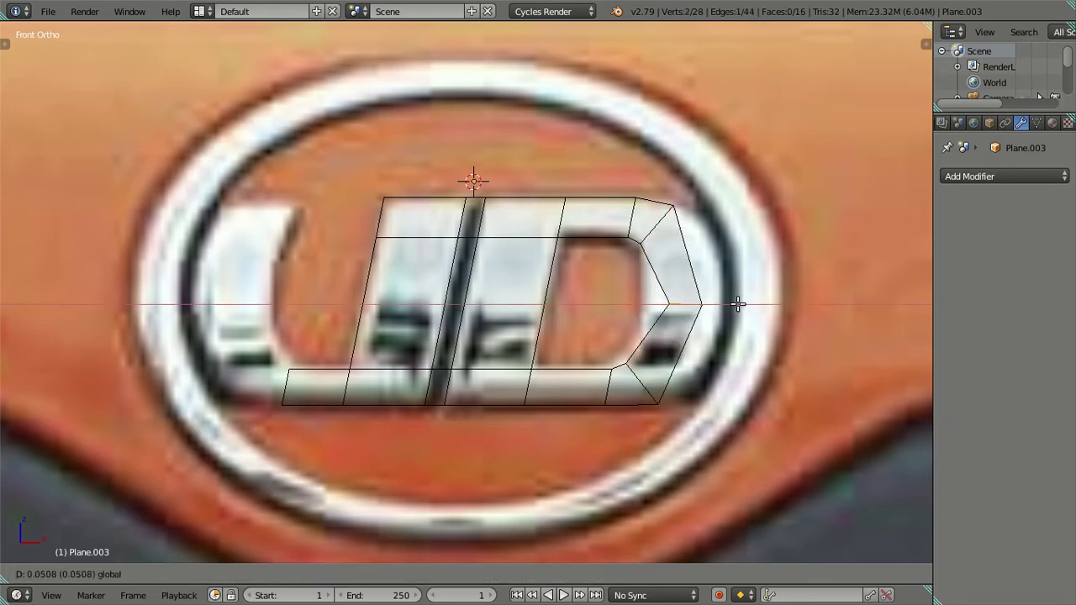
left_click(739, 303)
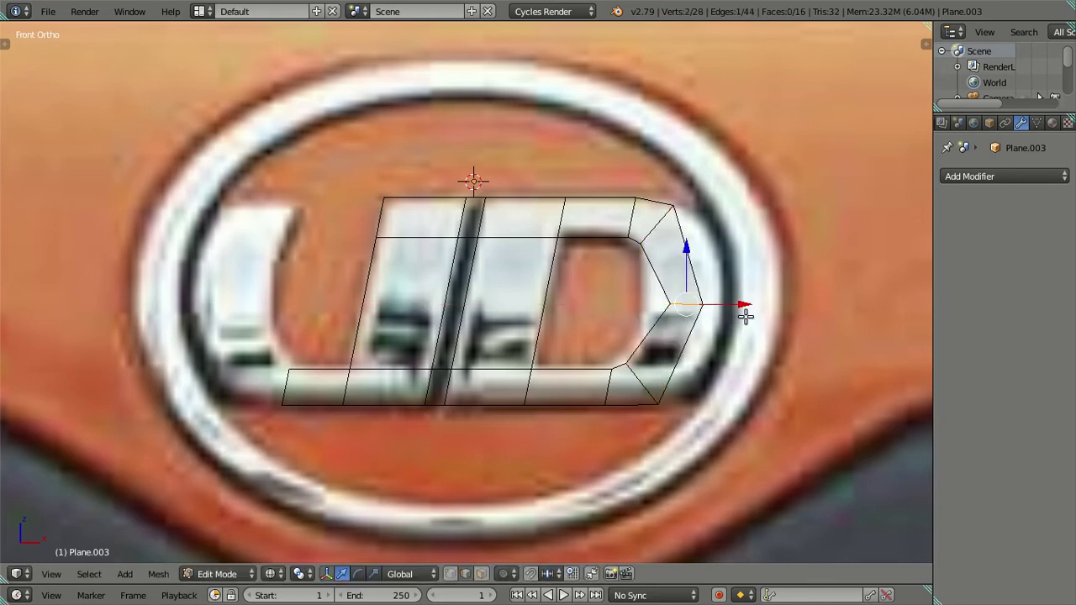
key("s")
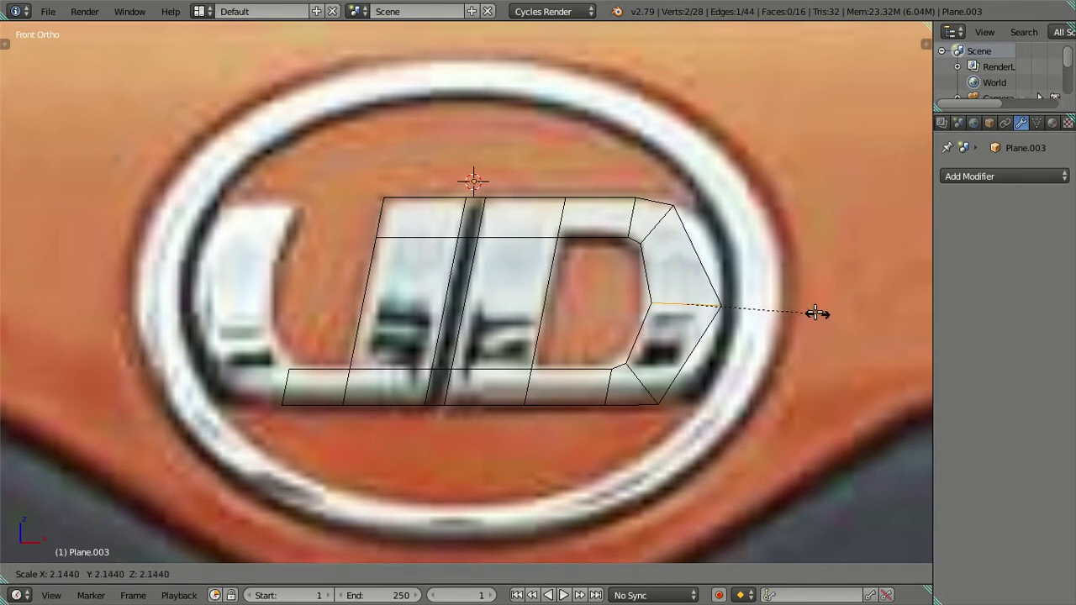
left_click(799, 310)
Shape the middle edge onto the D's curve, then extrude a copy down the right side
left_click_drag(737, 302, 740, 304)
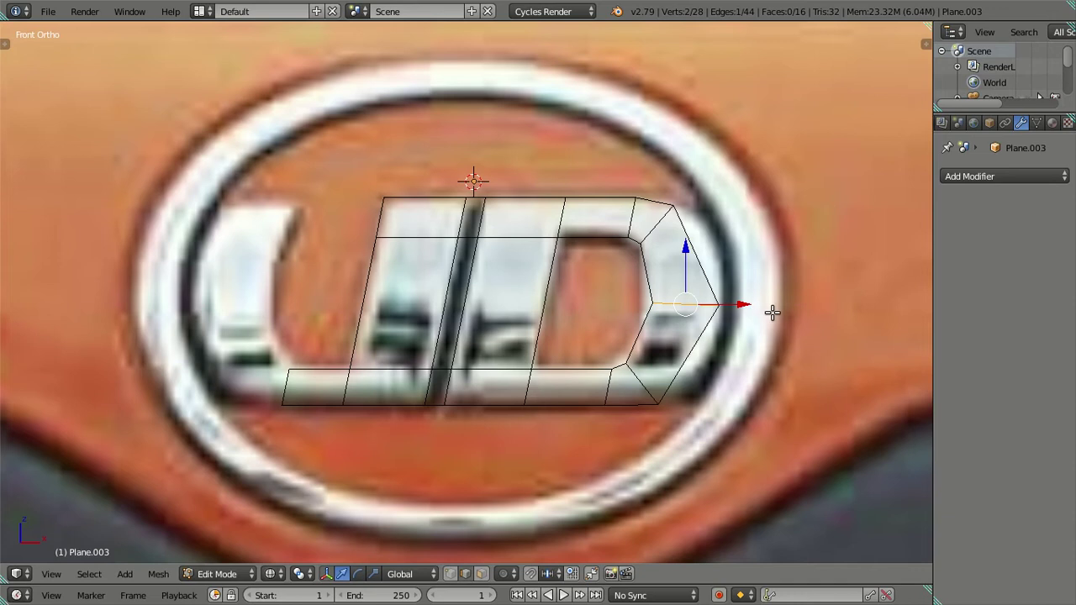
key("s")
right_click(805, 308)
left_click_drag(756, 301, 738, 302)
left_click_drag(678, 251, 670, 202)
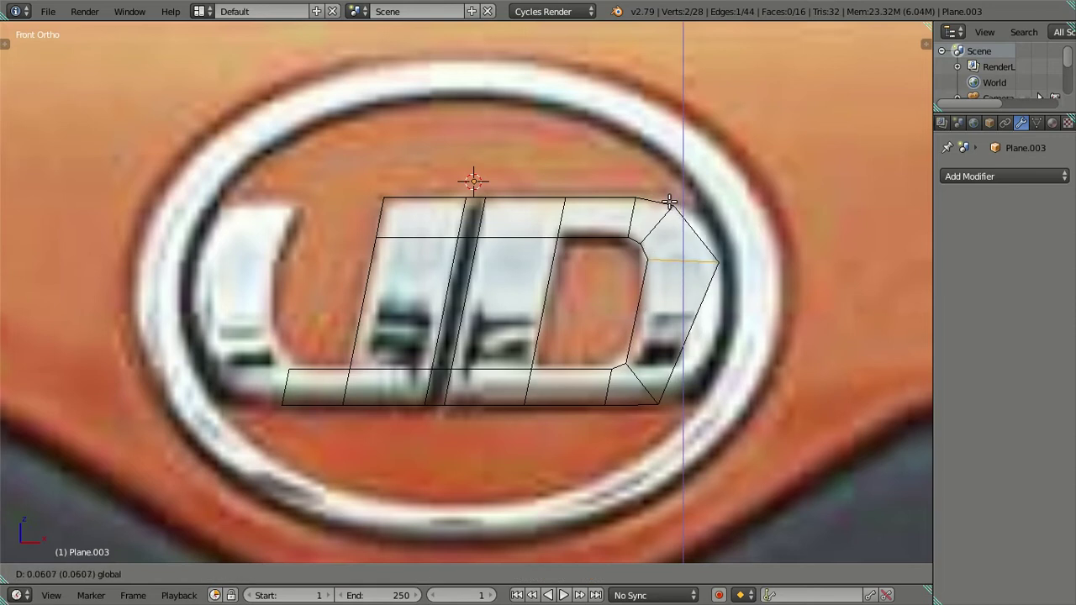
left_click_drag(738, 258, 738, 258)
key("s")
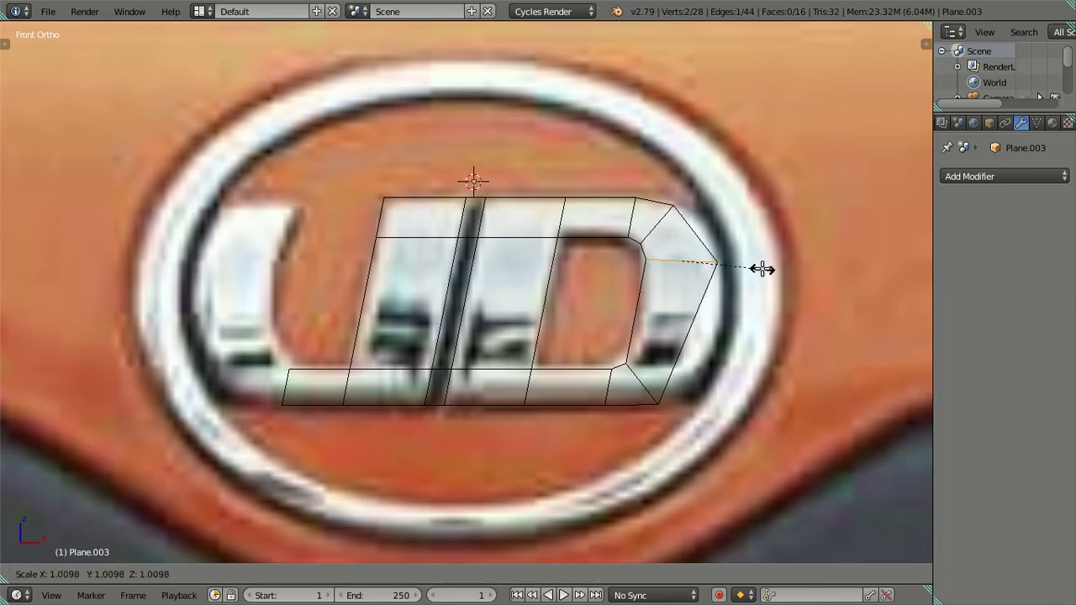
right_click(762, 268)
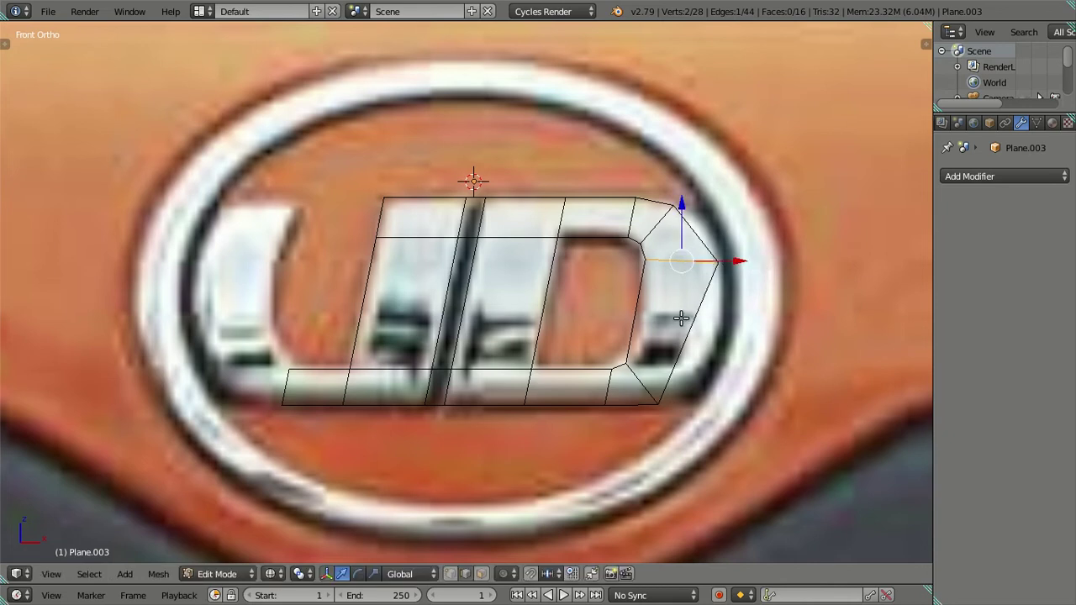
key("e")
right_click(702, 278)
mouse_move(683, 208)
left_mouse_down()
mouse_move(688, 287)
mouse_move(682, 276)
left_mouse_up()
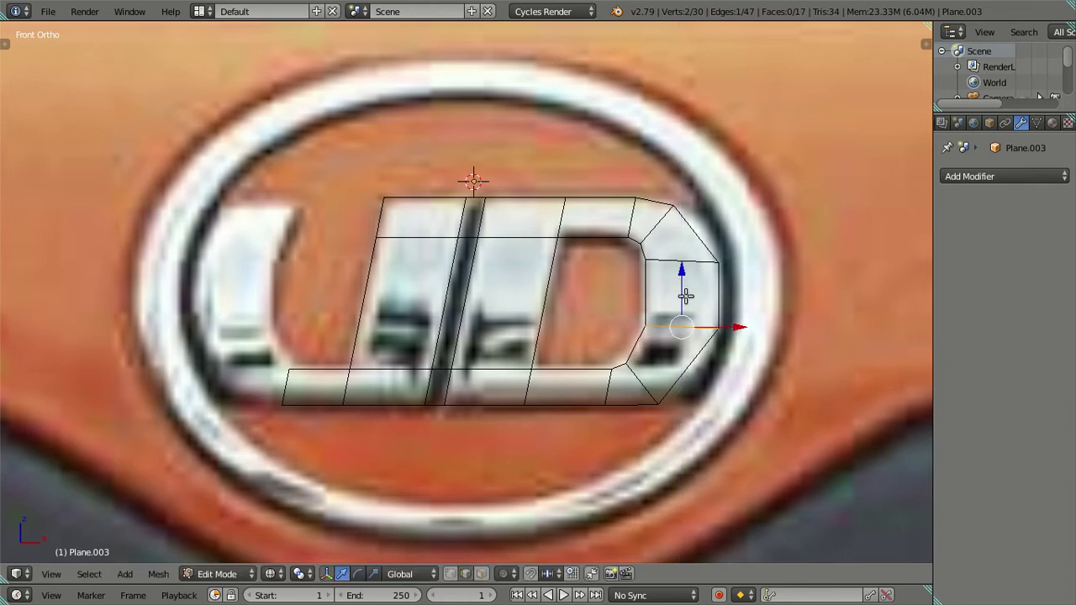
Extrude another edge down the curve, tilting and nudging it onto the D's outline
key("e")
left_click(688, 374)
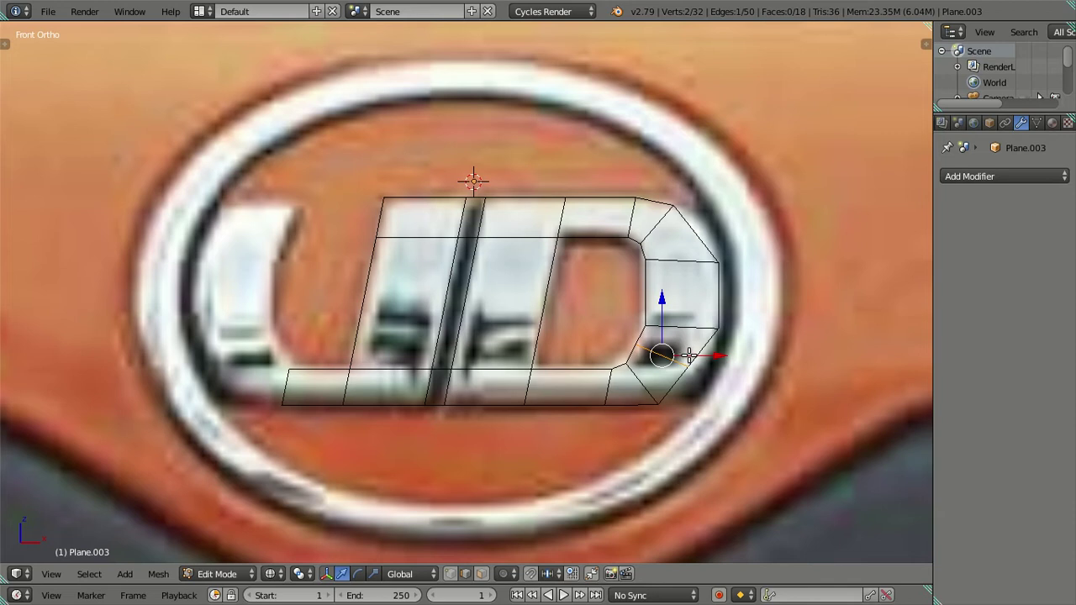
key("g")
left_click(692, 360)
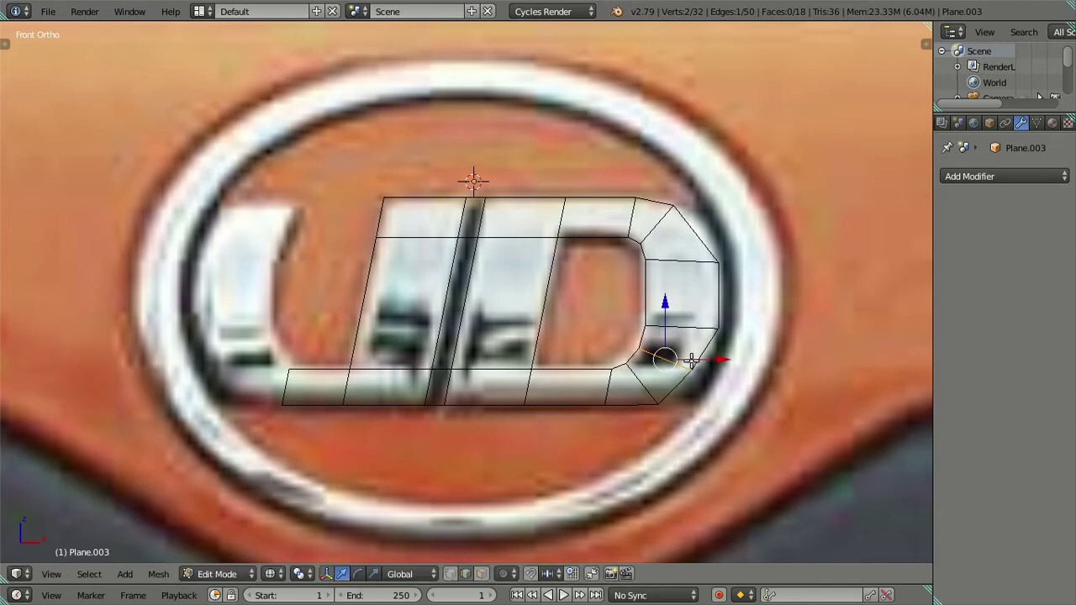
key("s")
key("Escape")
key("r")
left_click(761, 401)
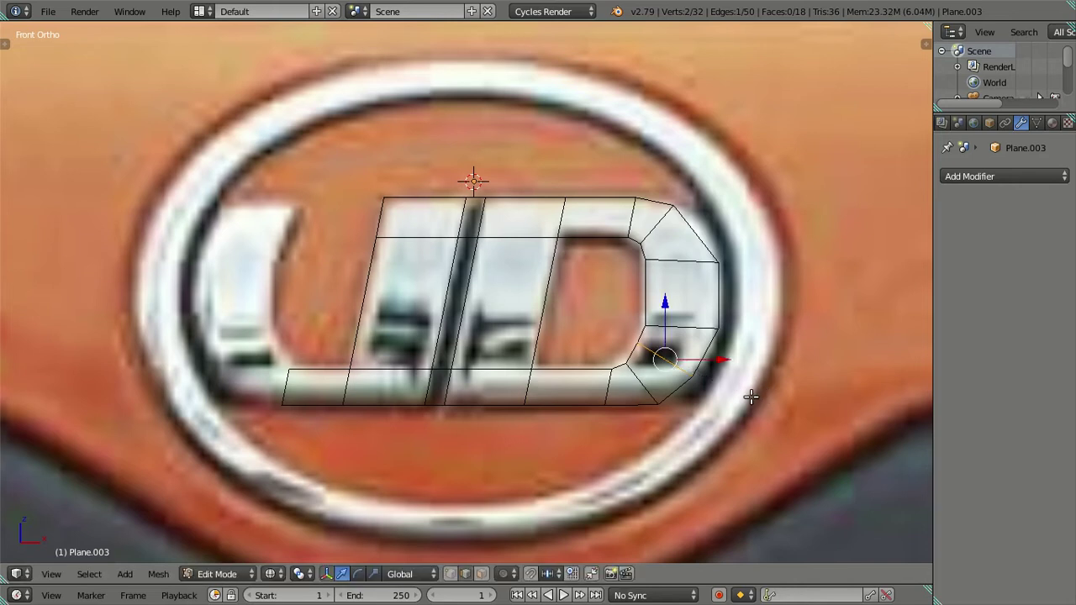
key("g")
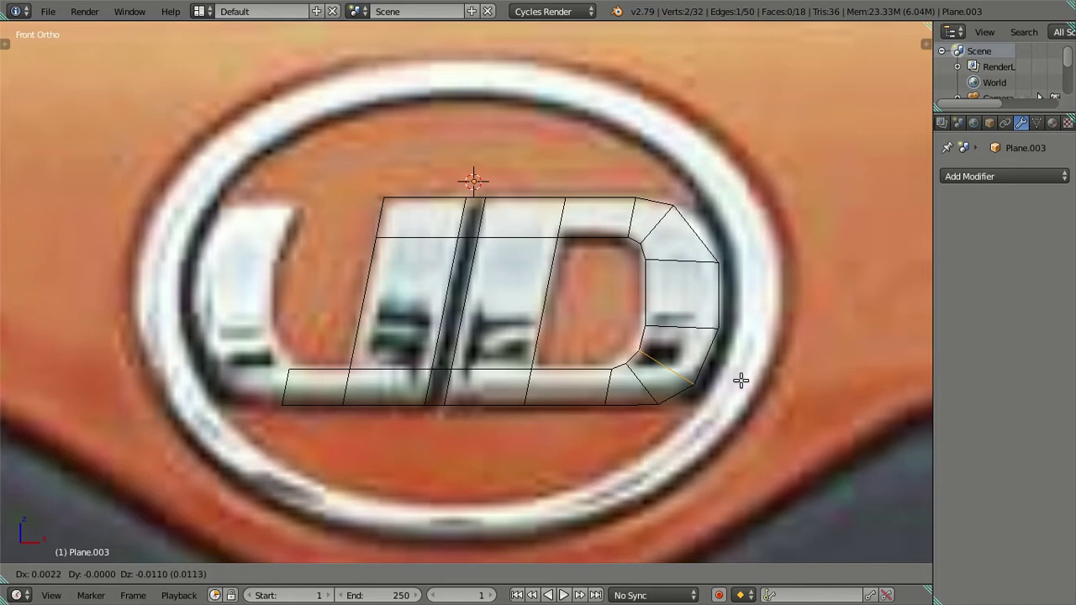
left_click(741, 381)
key("g")
left_click(757, 348)
key("g")
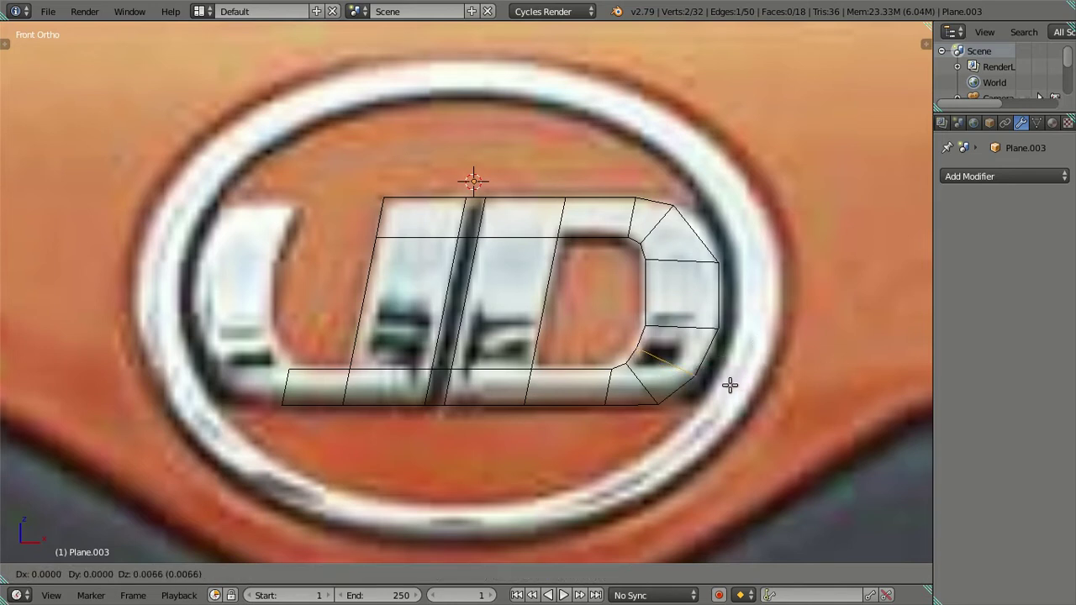
left_click(733, 384)
Move the top-right vertex onto the D's corner and slide the top vertex along X
key("a")
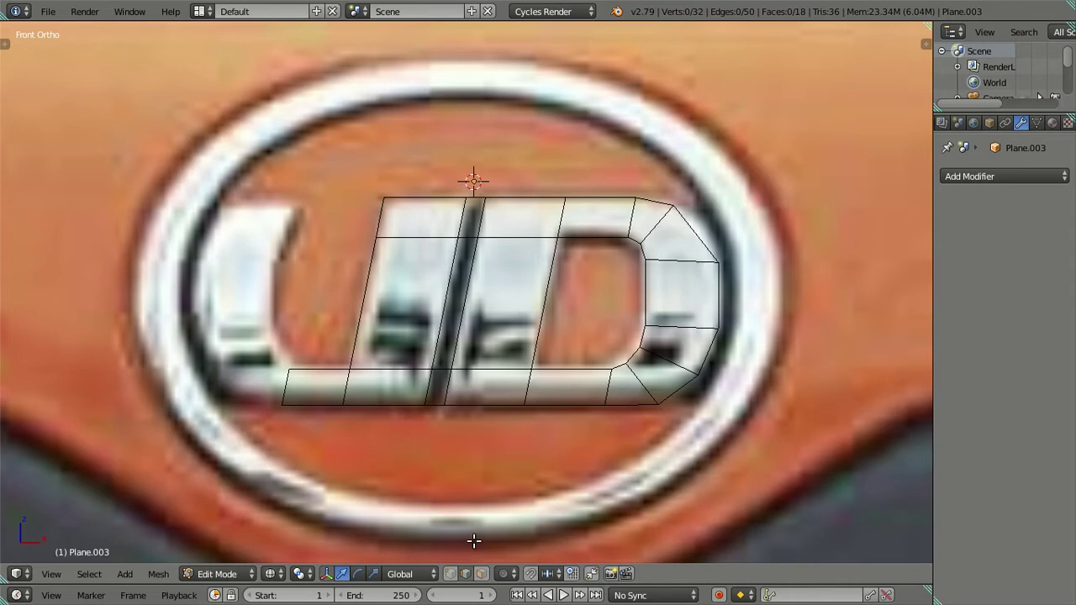
right_click(715, 260)
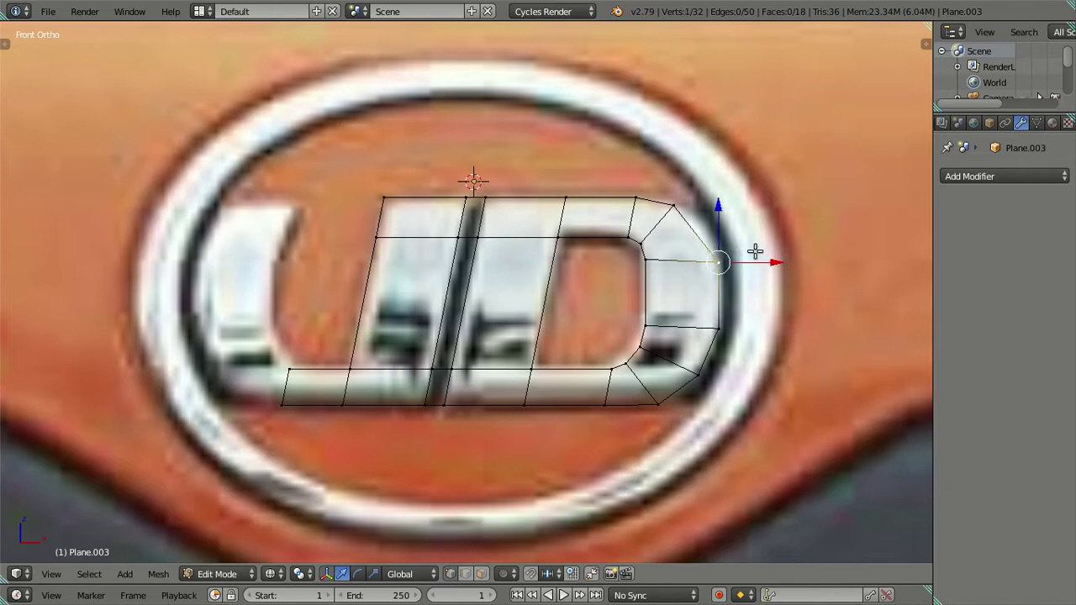
key("g")
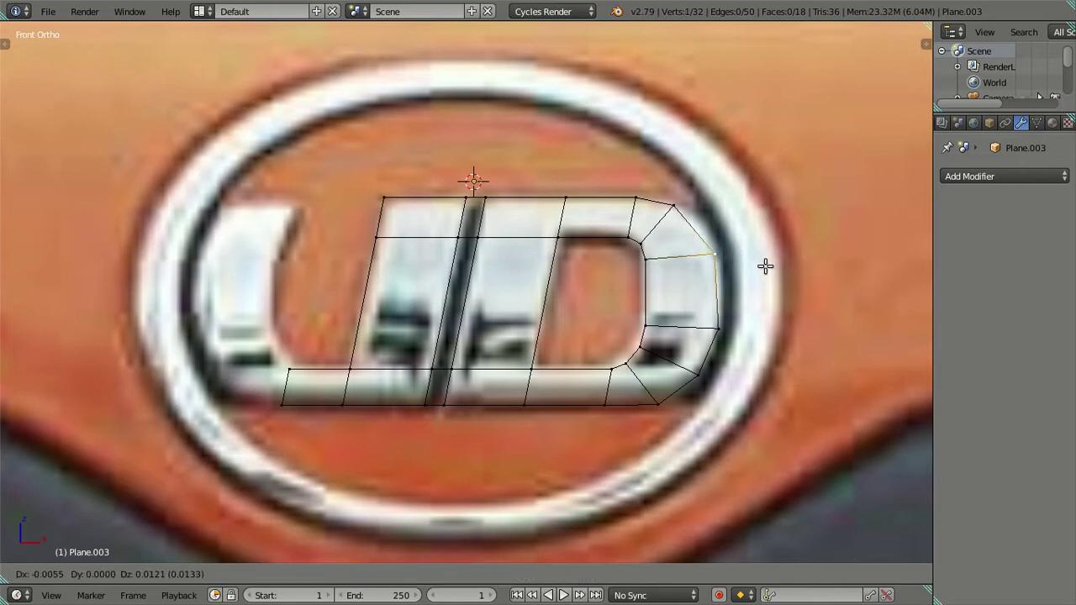
right_click(765, 266)
right_click(686, 217)
key("g")
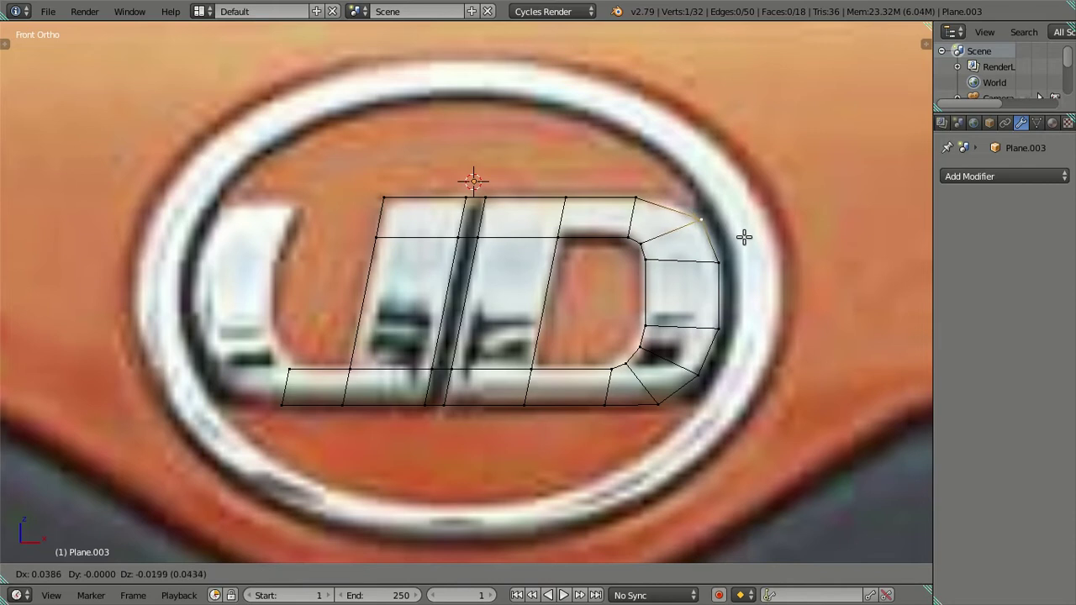
left_click(745, 236)
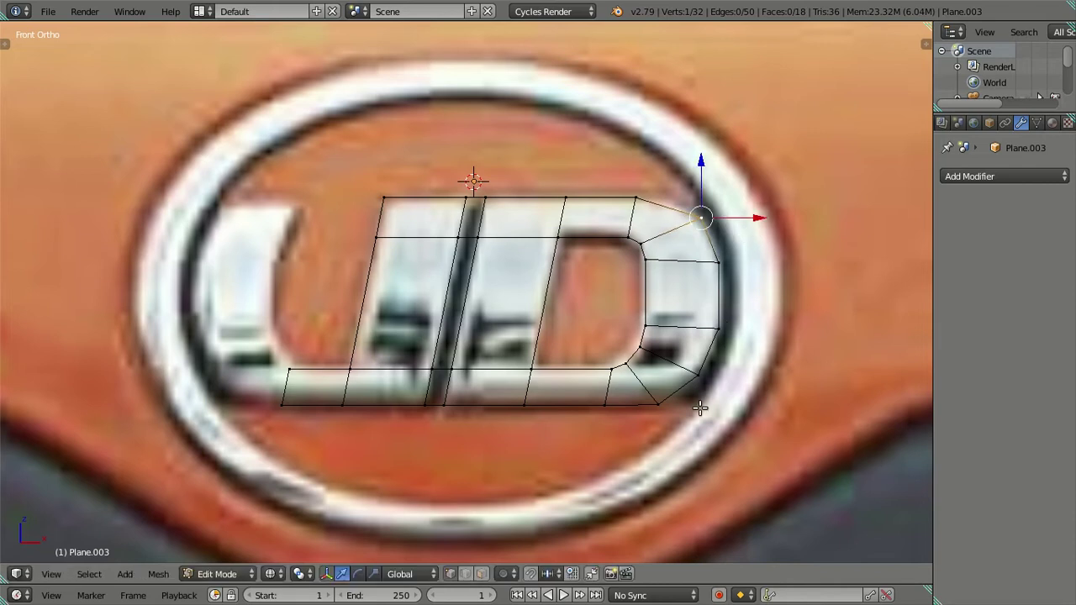
right_click(637, 204)
key("g")
key("x")
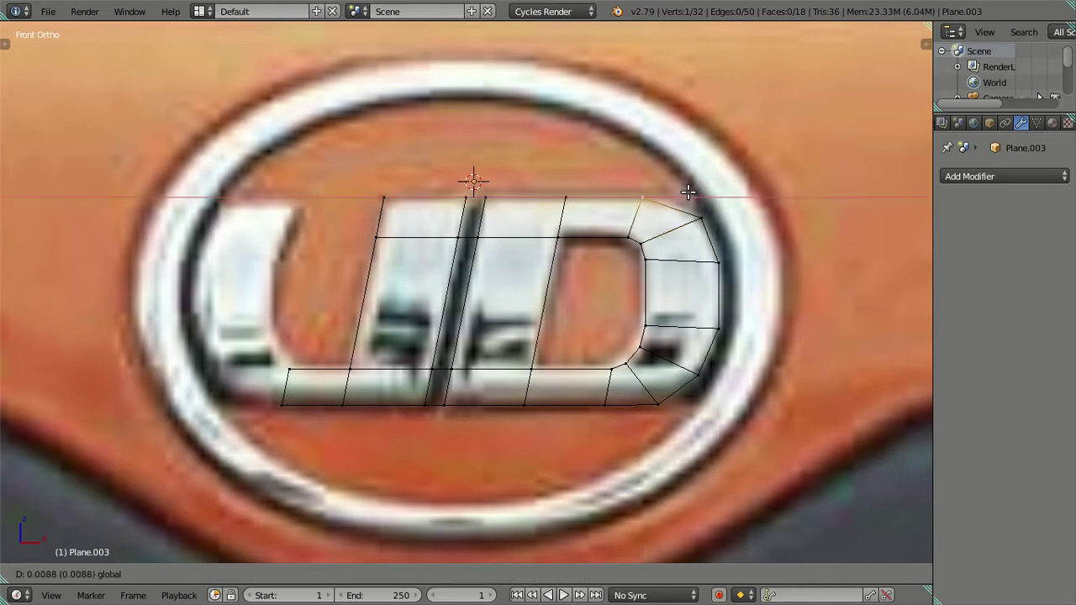
left_click(687, 192)
Select the bottom edge of the outline and slide it horizontally along X
right_click(610, 370)
right_click(604, 400, "shift")
key("g")
right_click(599, 400)
key("g")
key("x")
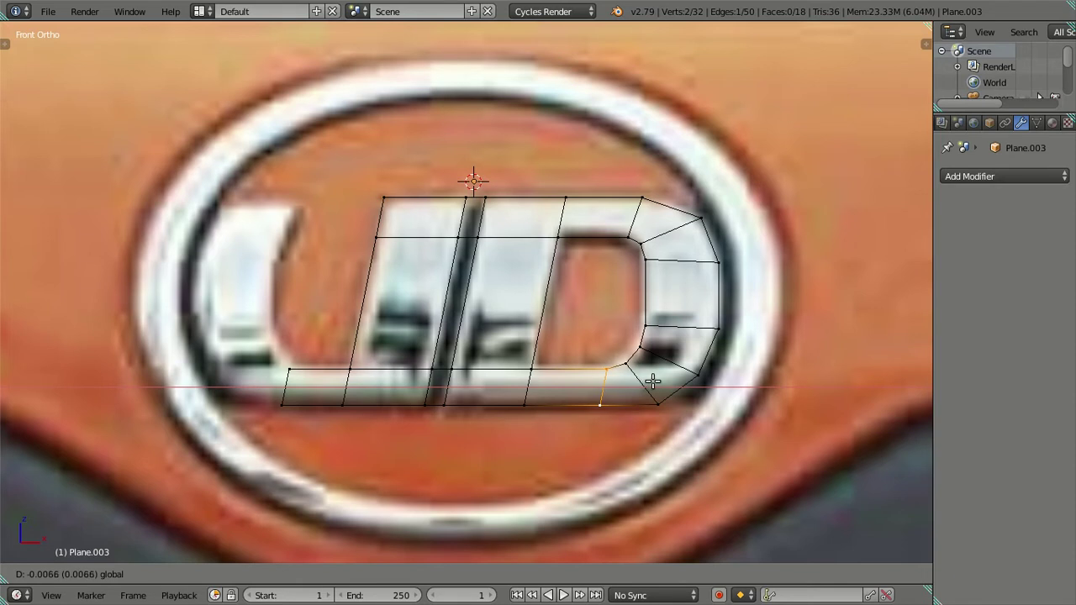
Extrude the left edge at the U's base and snap its new vertex onto the outline
left_click(652, 383)
right_click(287, 383)
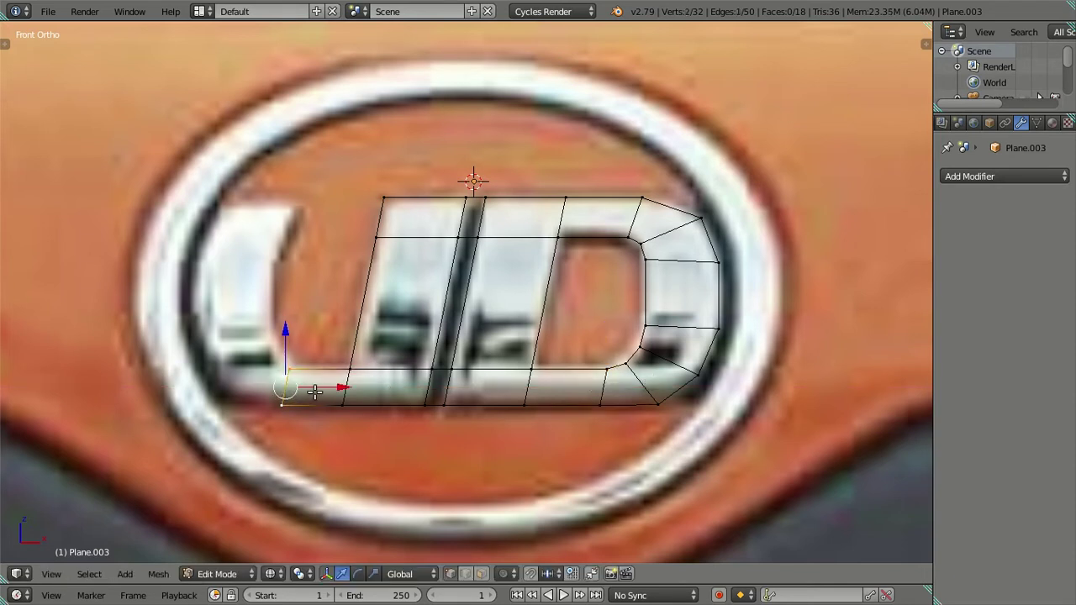
key("e")
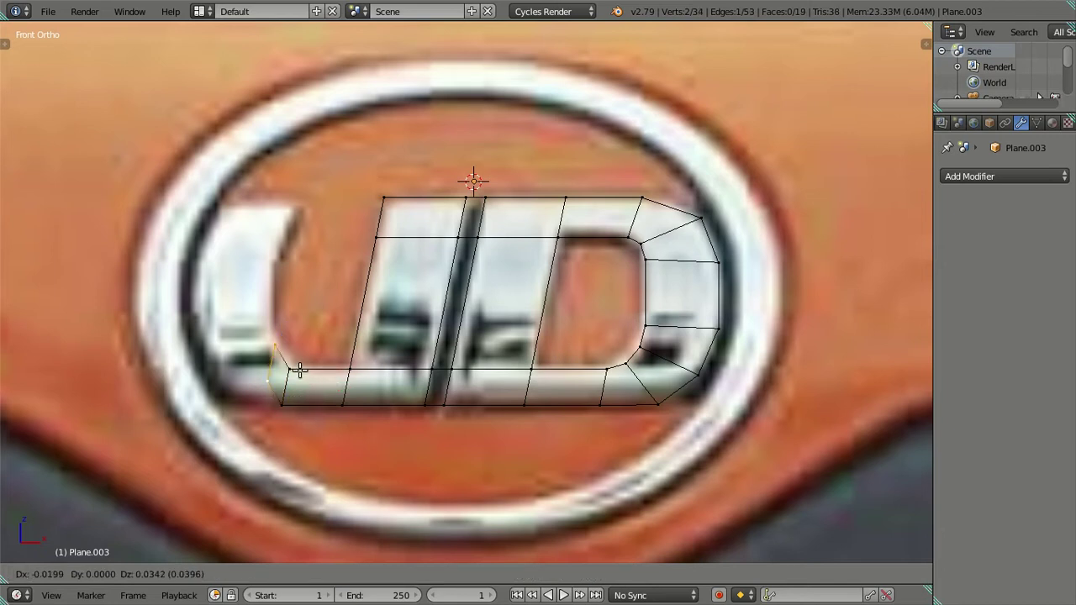
left_click(299, 371)
right_click(303, 384)
key("g")
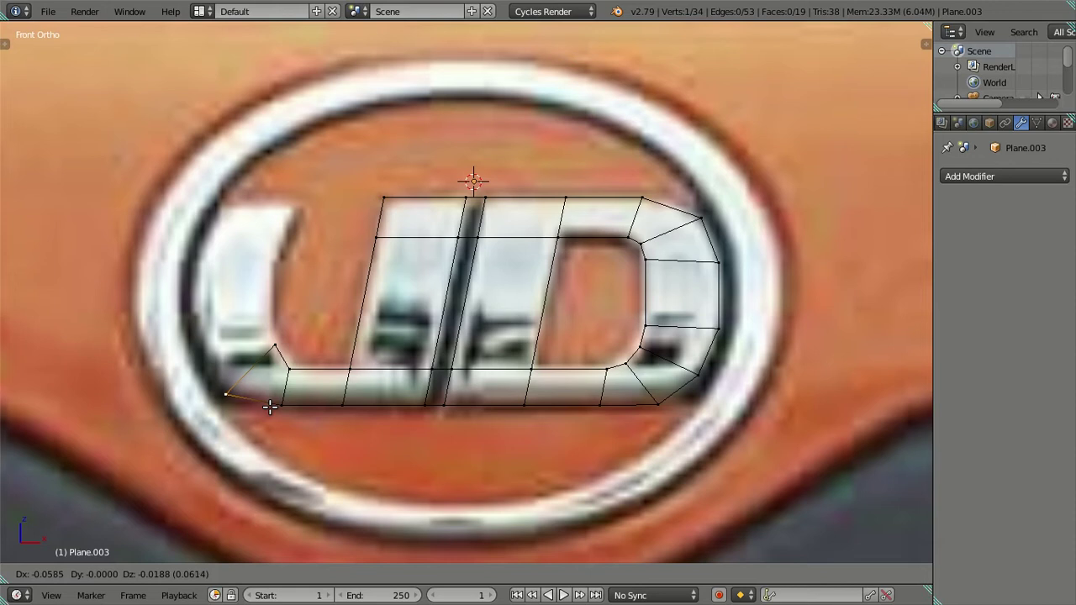
left_click(269, 407)
Extrude another face and move the lower-left corner vertex up-left onto the U outline
right_click(273, 345, "shift")
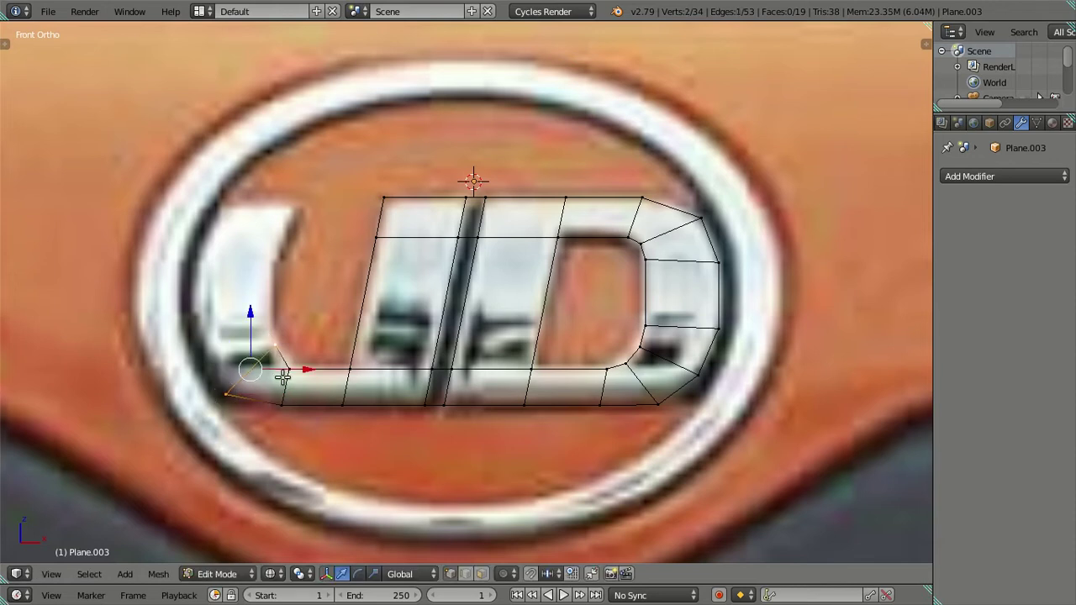
key("e")
left_click(265, 368)
right_click(222, 374)
key("g")
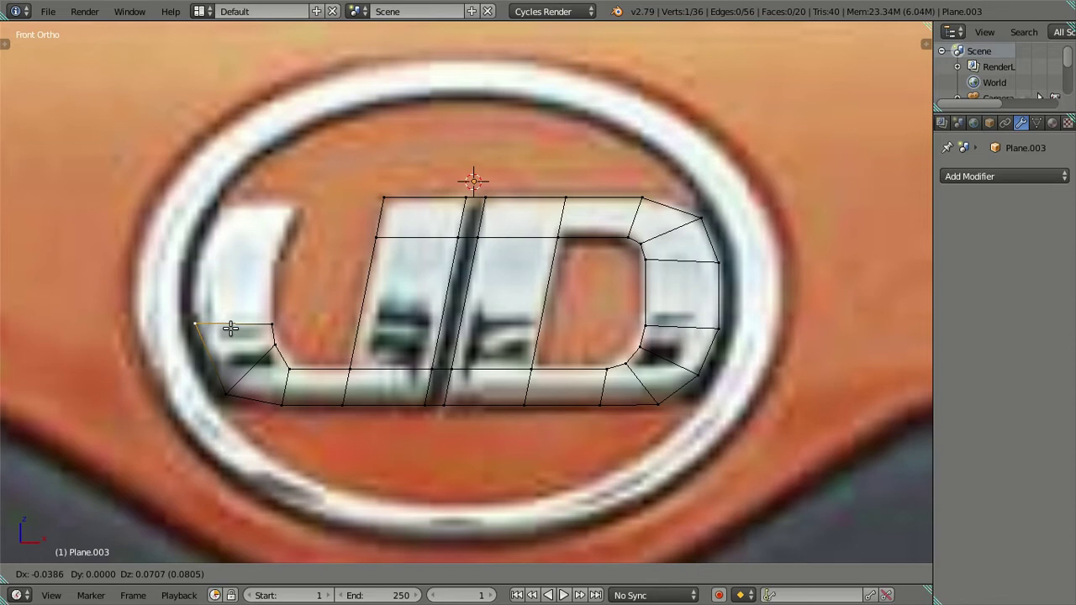
left_click(230, 330)
Extrude the bottom-left edge twice up the U's left stem toward the top
right_click(271, 324, "shift")
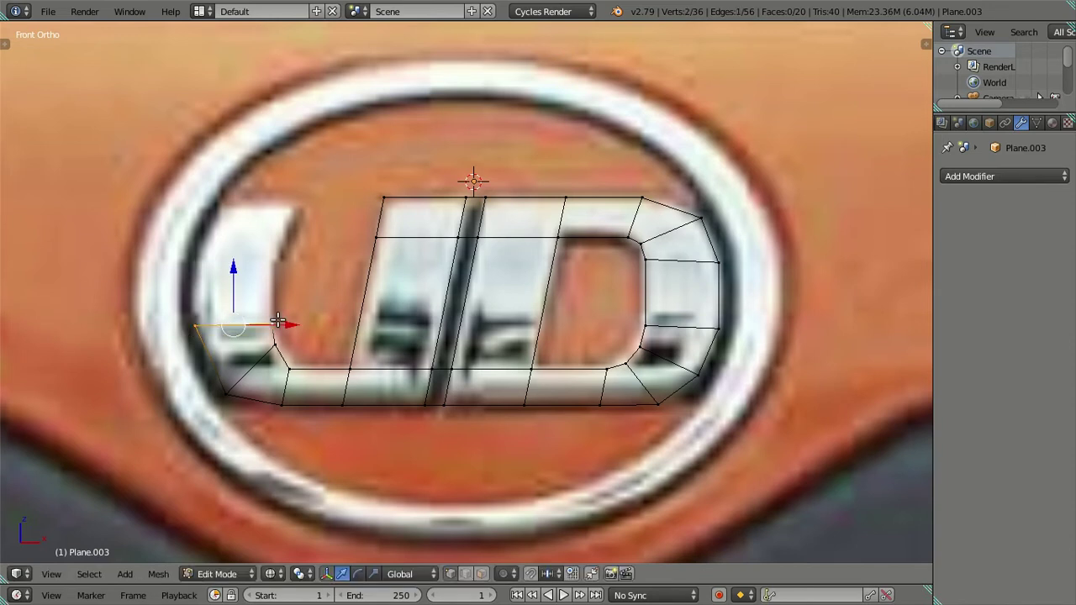
key("e")
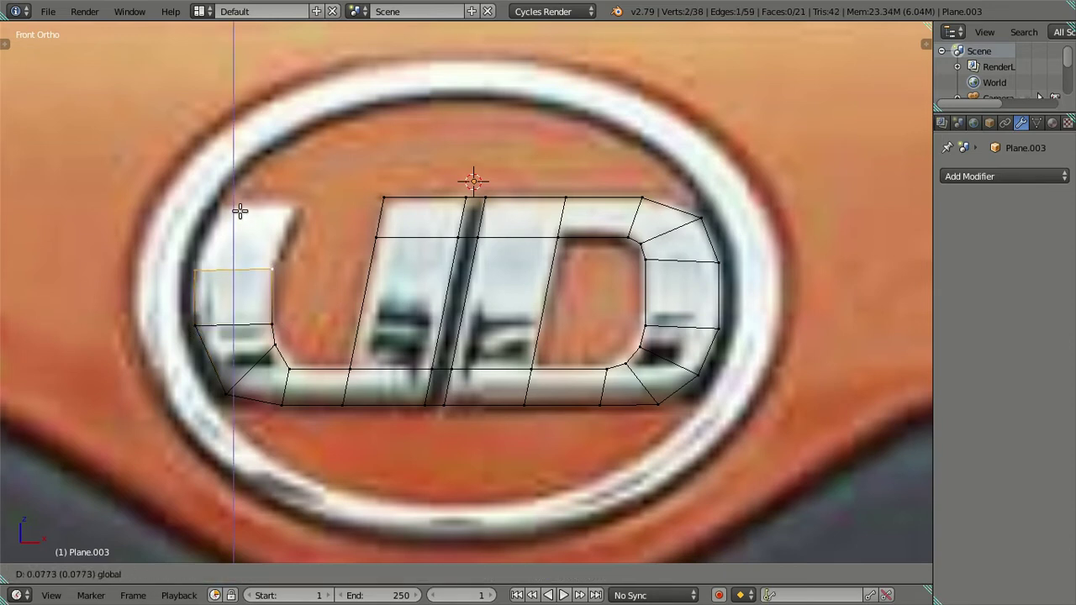
left_click(266, 234)
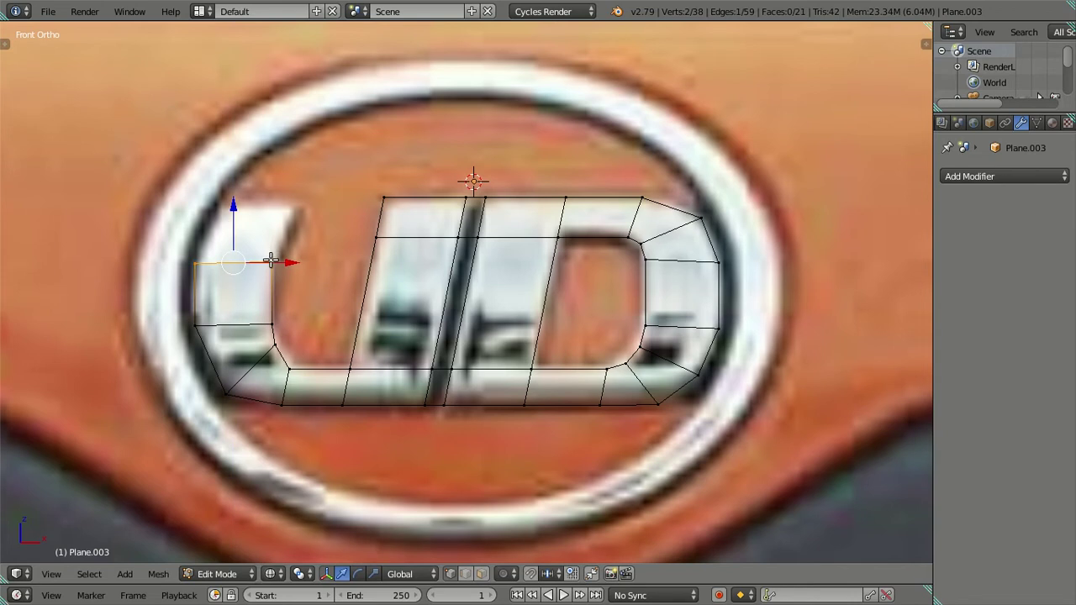
key("e")
left_click(291, 208)
Raise the top edge along Z and shift it along X to match the U's top
right_click(215, 211)
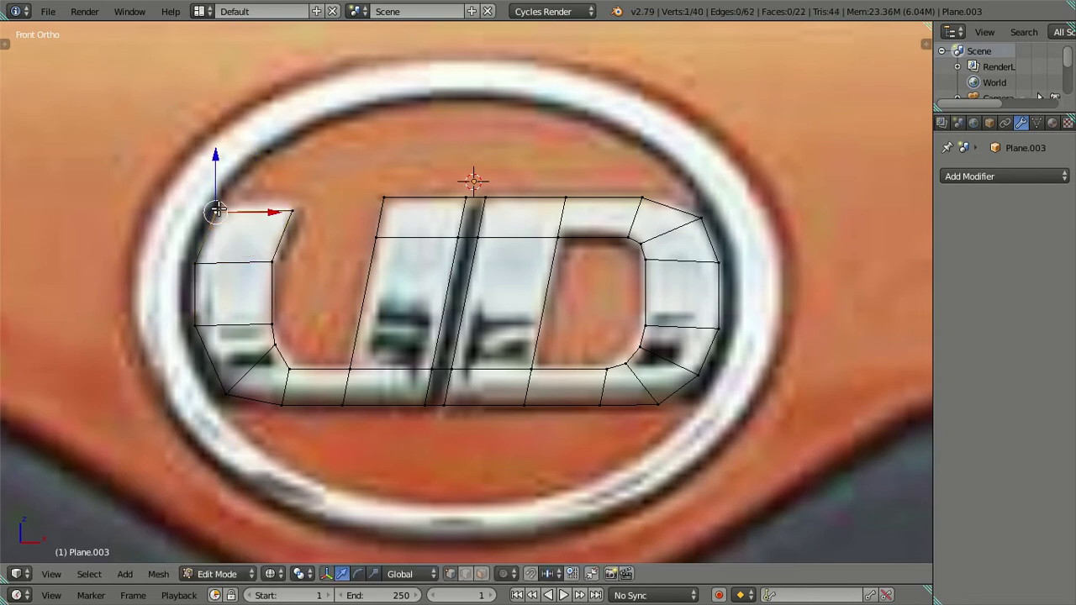
right_click(267, 210, "shift")
key("g")
key("z")
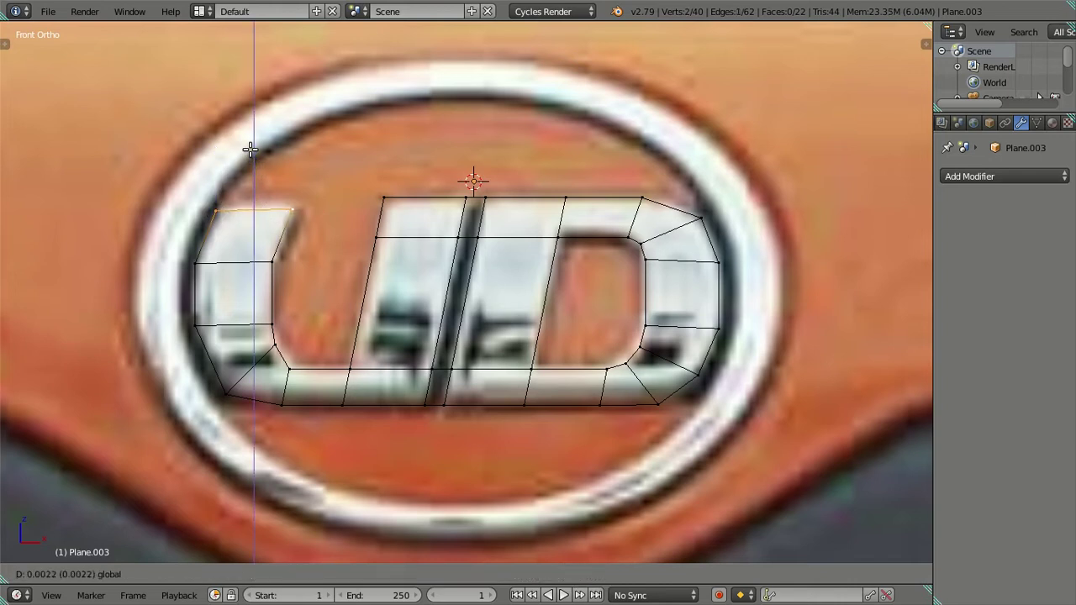
left_click(251, 146)
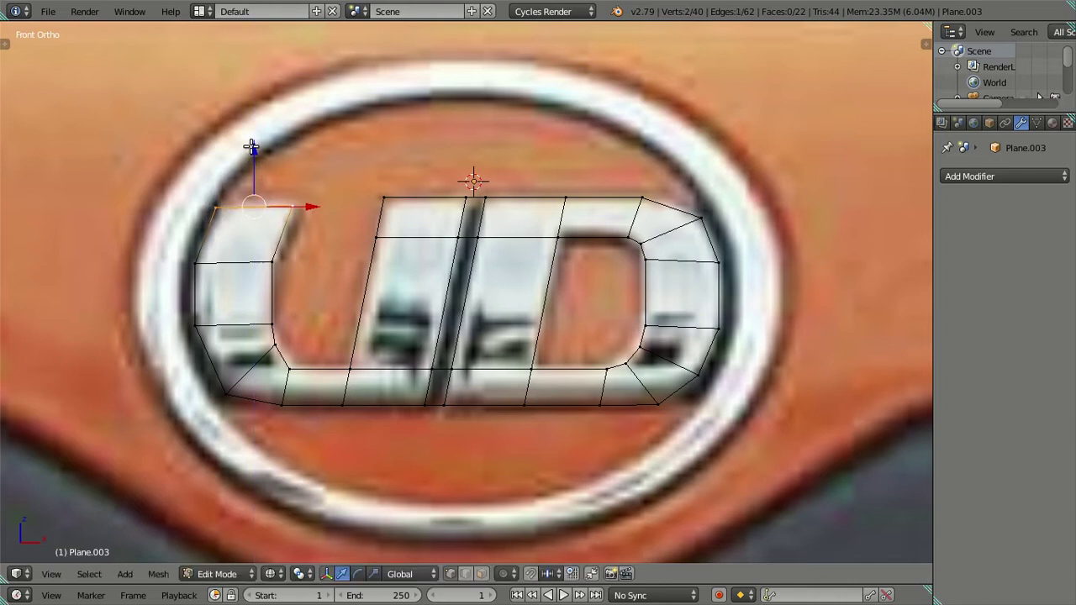
key("g")
key("x")
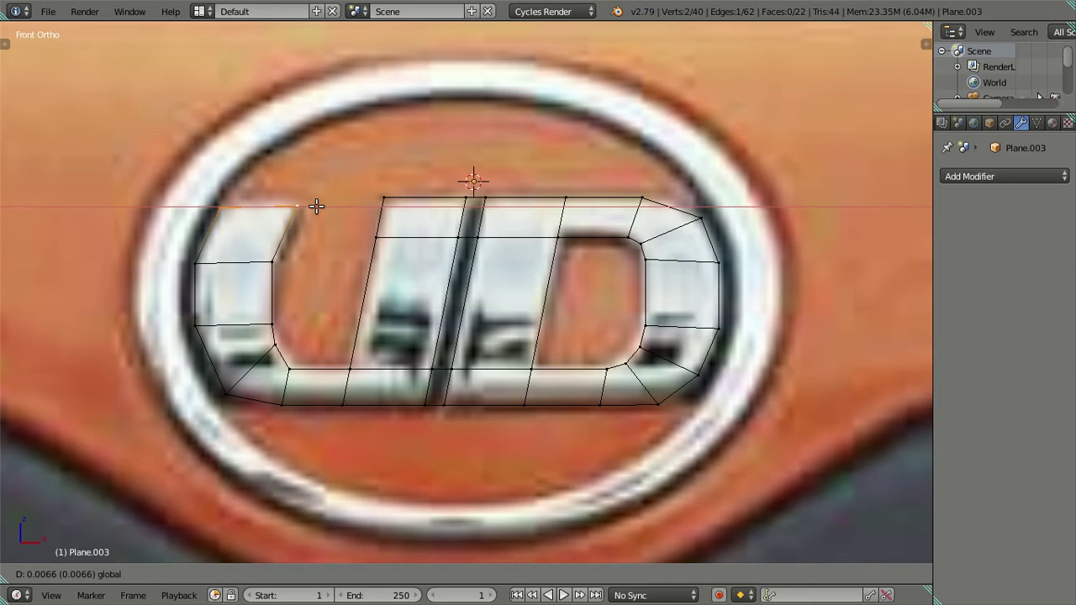
left_click(316, 206)
Lower the inner stem vertex slightly and select the U's bottom vertex
right_click(272, 325)
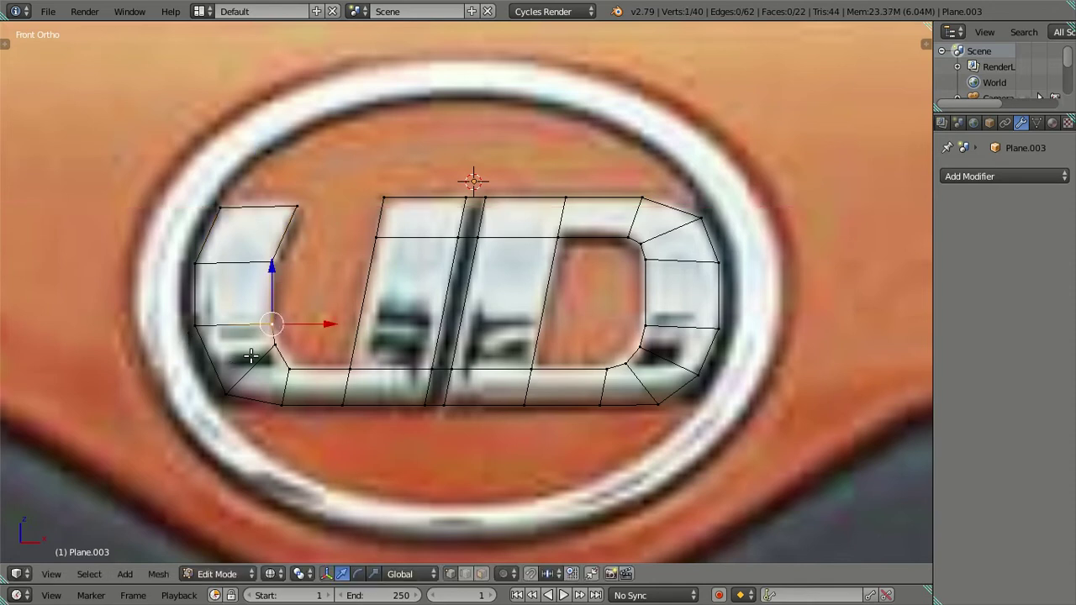
right_click(226, 393)
right_click(274, 345)
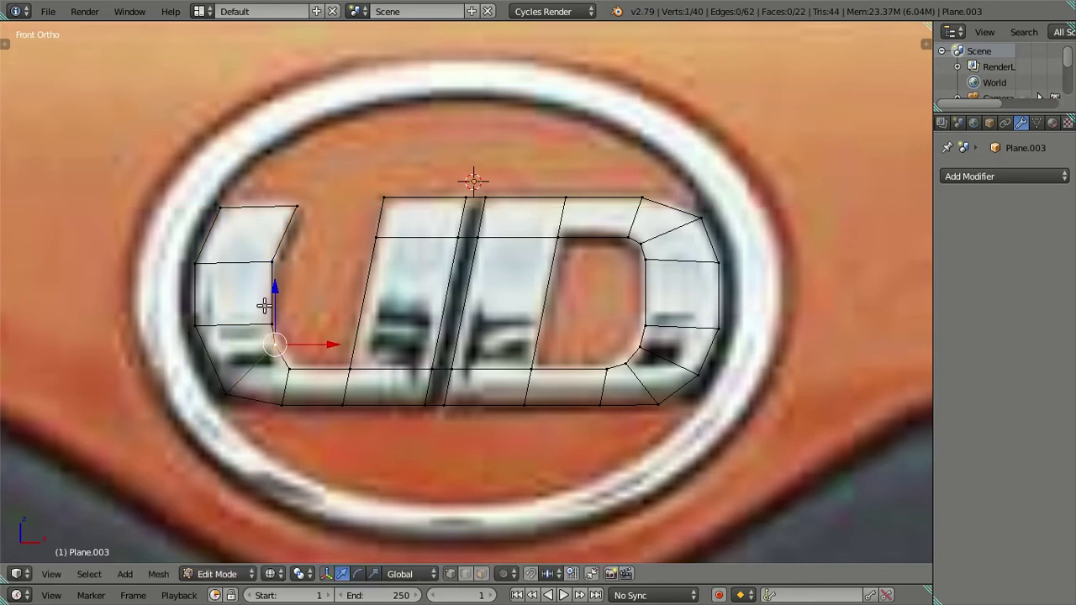
key("g")
left_click(280, 313)
right_click(287, 370)
right_click(284, 405)
Slide the bottom vertex and the lower-left corner vertex along X to fit the U
key("g")
key("x")
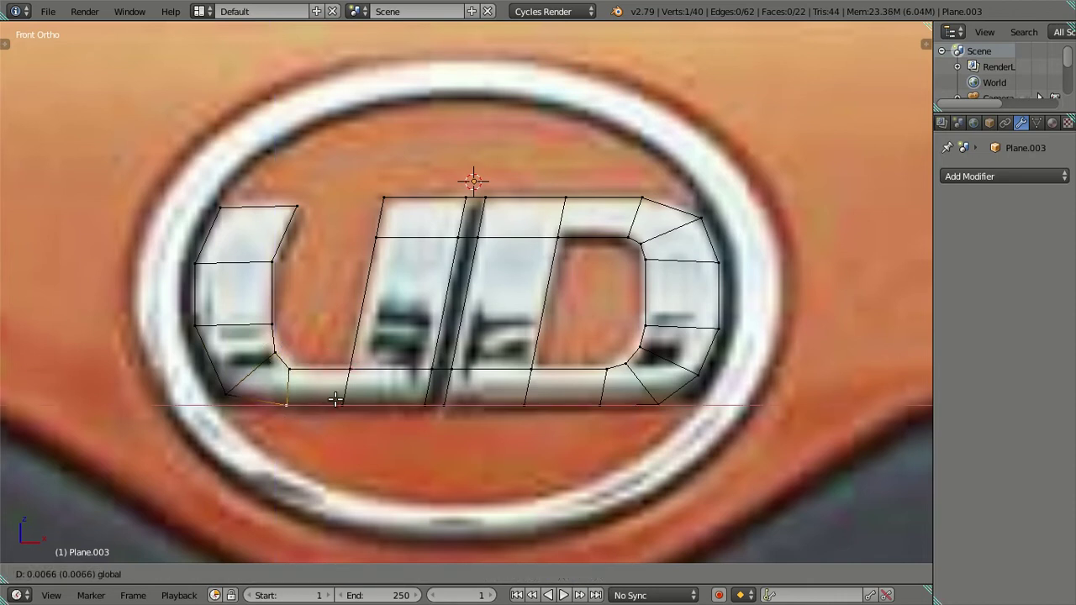
left_click(335, 400)
right_click(225, 393)
key("g")
key("x")
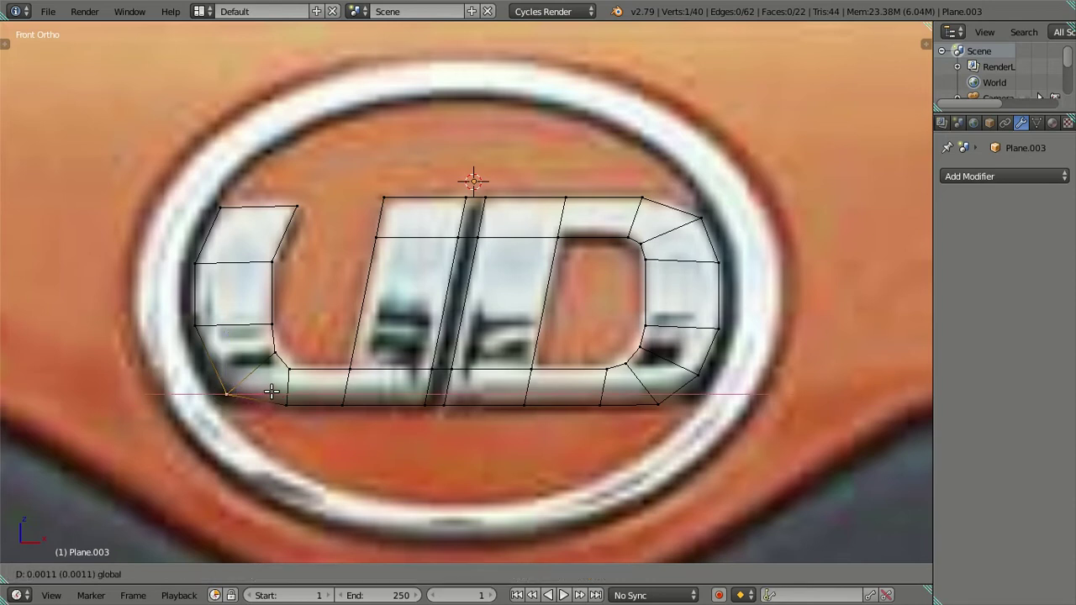
left_click(280, 391)
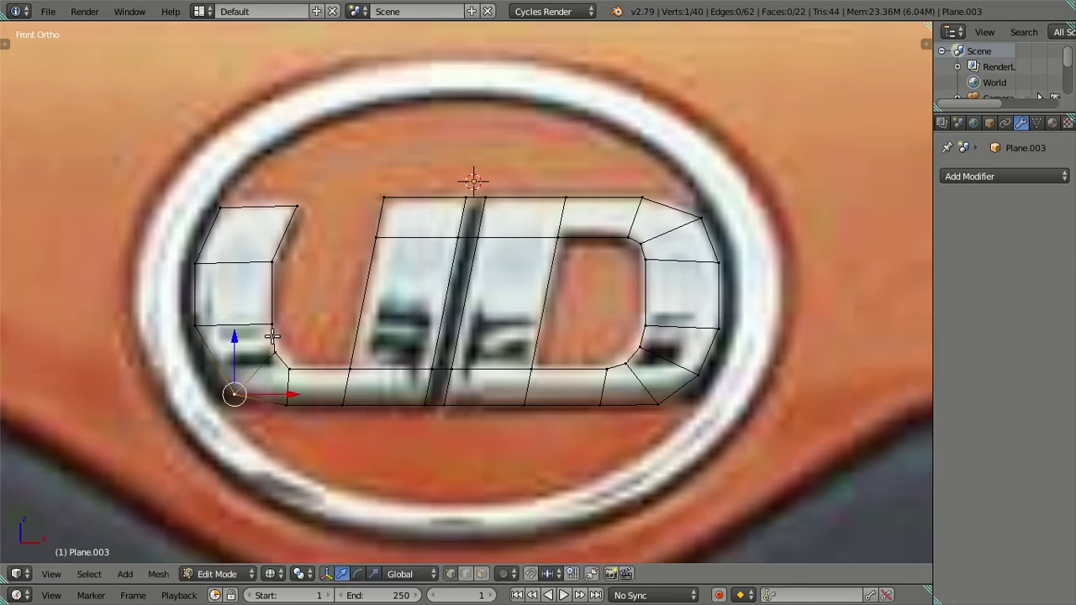
Add a new vertex and face at the inner bottom-left curve and fit the outer curve vertex
left_click(273, 351, "ctrl")
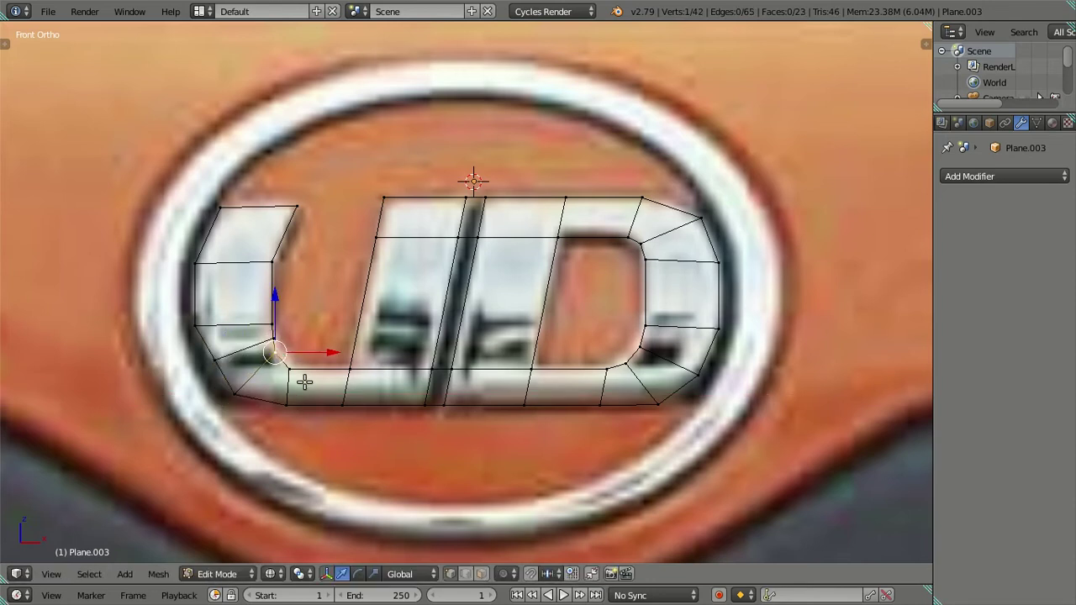
key("g")
left_click(309, 385)
right_click(213, 362)
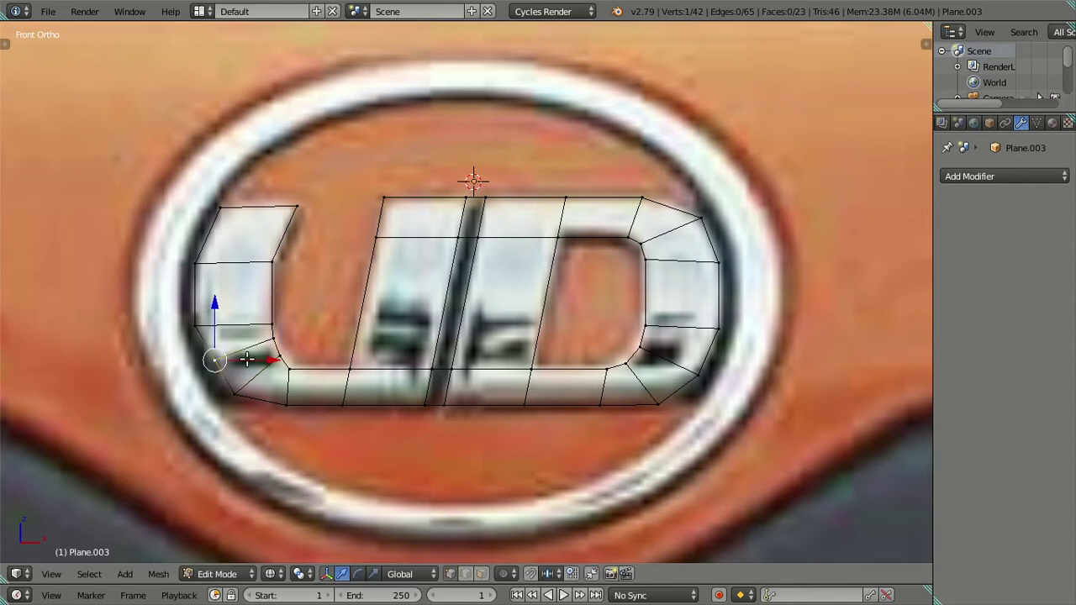
key("g")
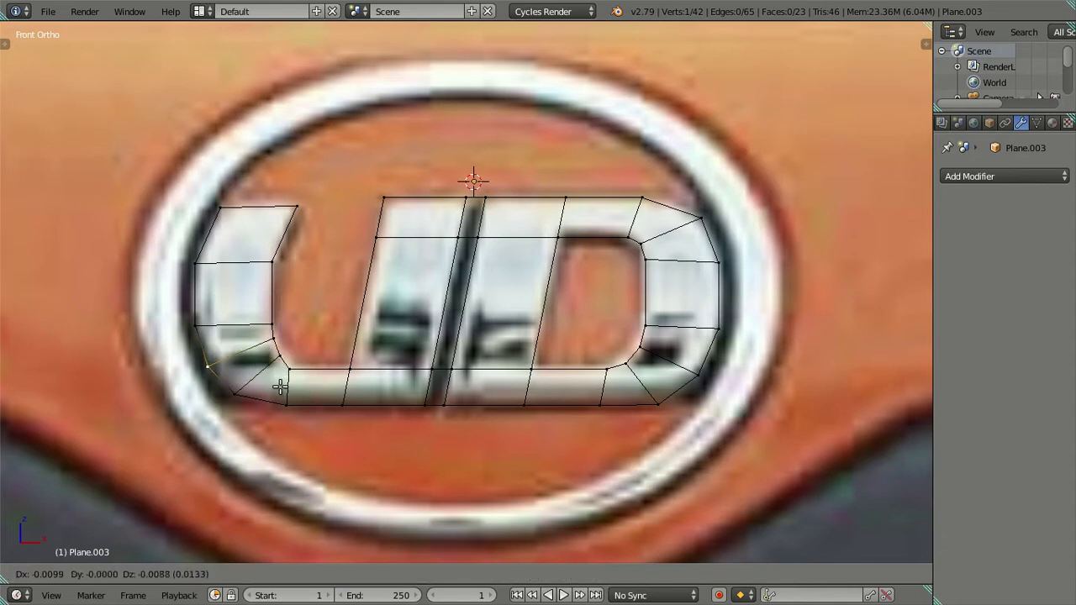
left_click(283, 384)
Fit the inner curve, inner stem and inner corner vertices to the U's inner outline
right_click(280, 353)
key("g")
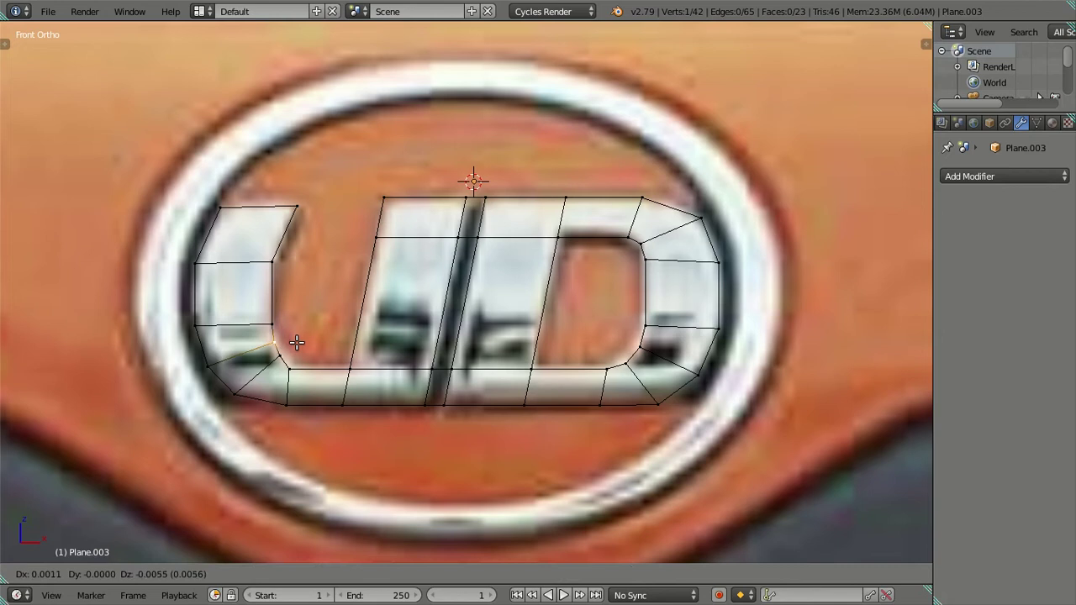
left_click(296, 319)
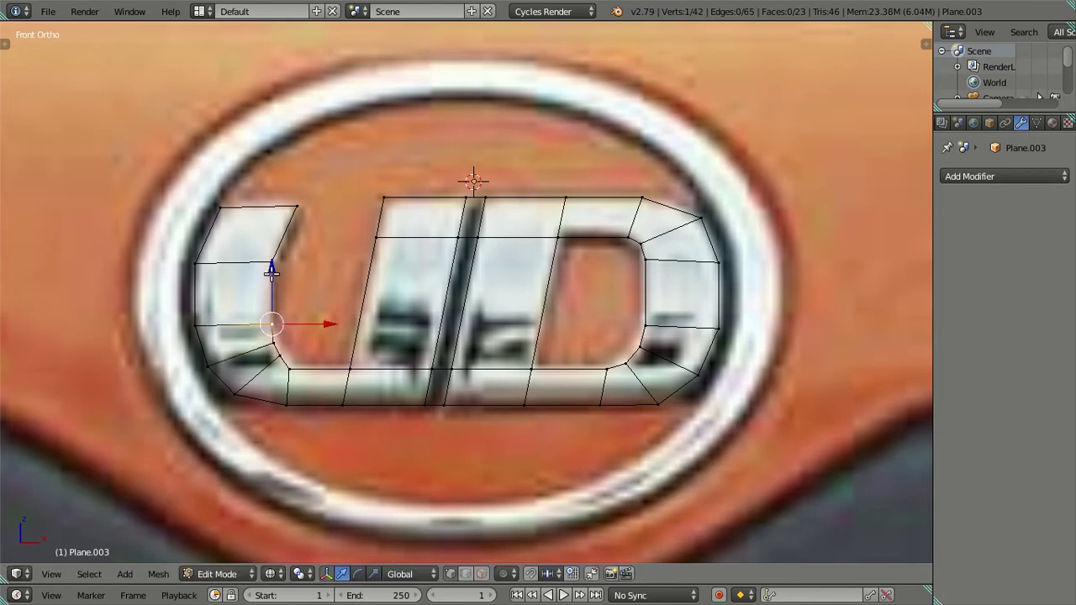
right_click(271, 263)
key("g")
key("z")
left_click(274, 264)
right_click(280, 354)
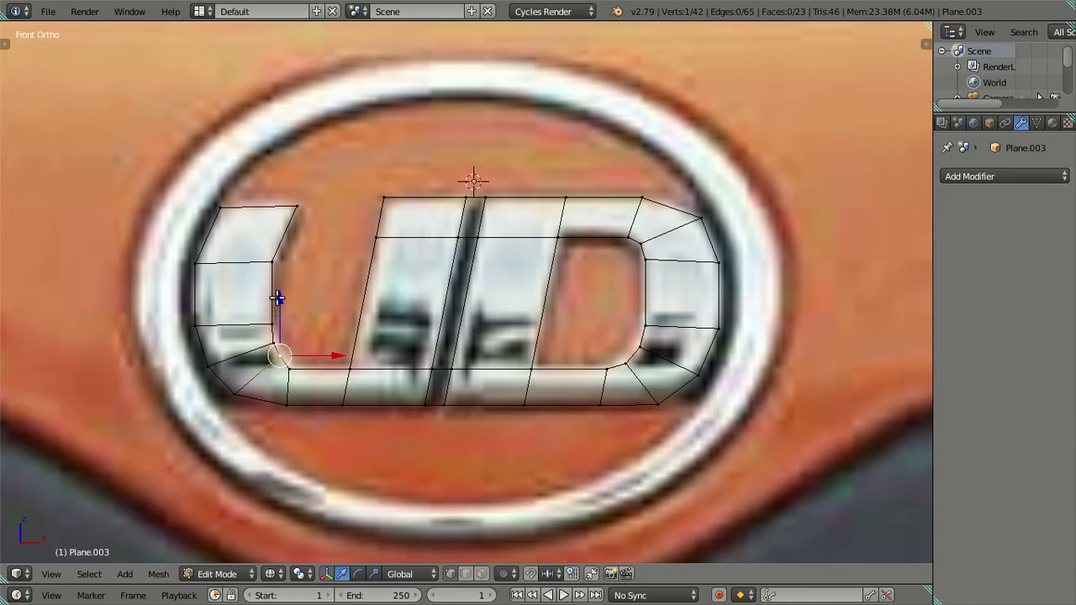
key("g")
key("z")
left_click(279, 300)
Nudge the U's top-right corner vertex sideways into place
key("a")
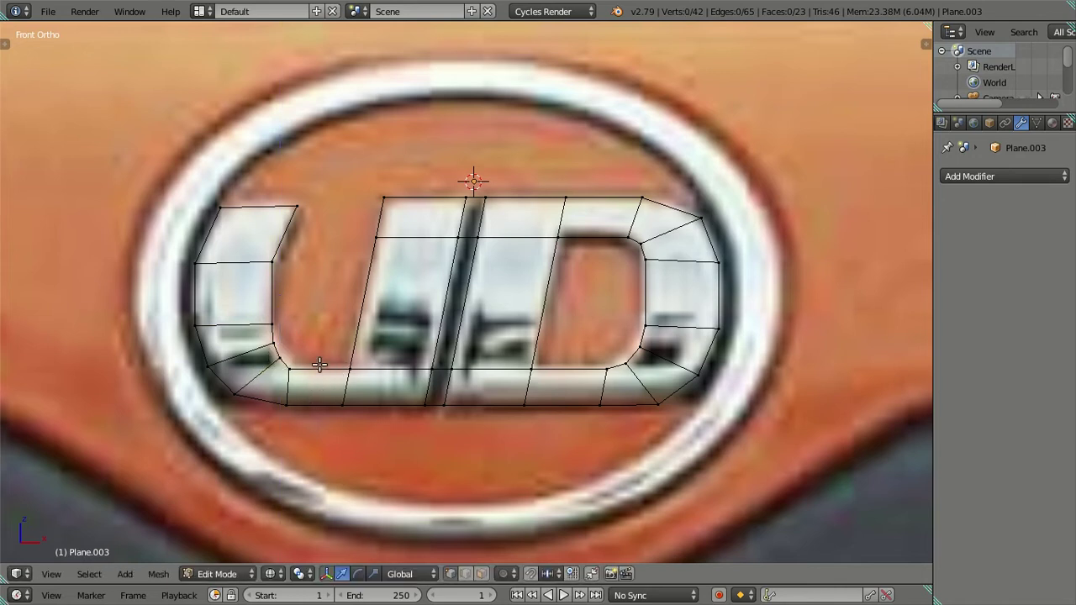
right_click(297, 206)
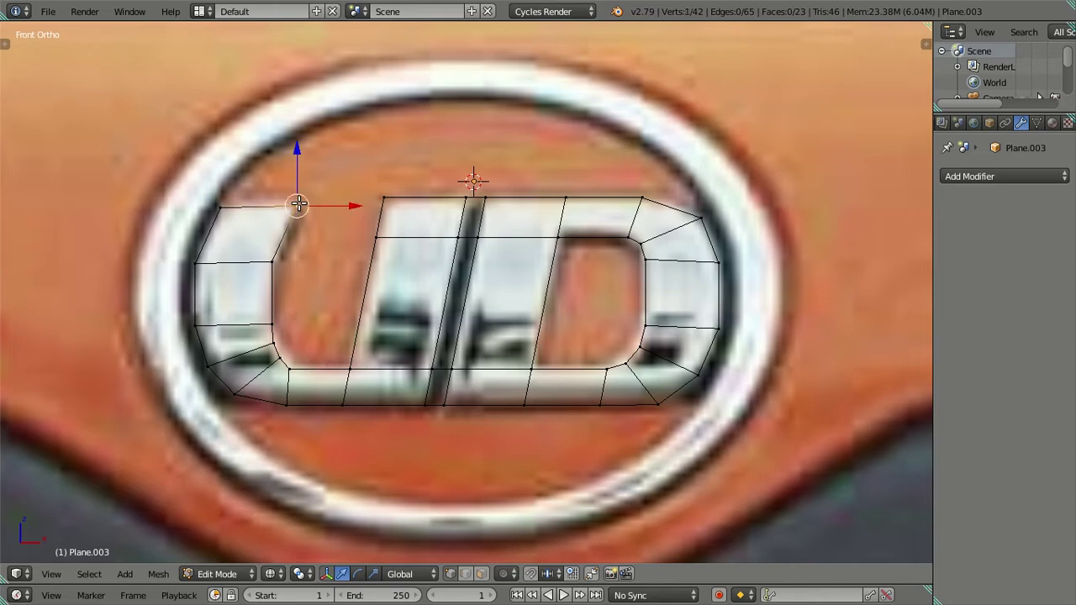
left_click_drag(350, 205, 349, 205)
left_click(348, 207)
key("a")
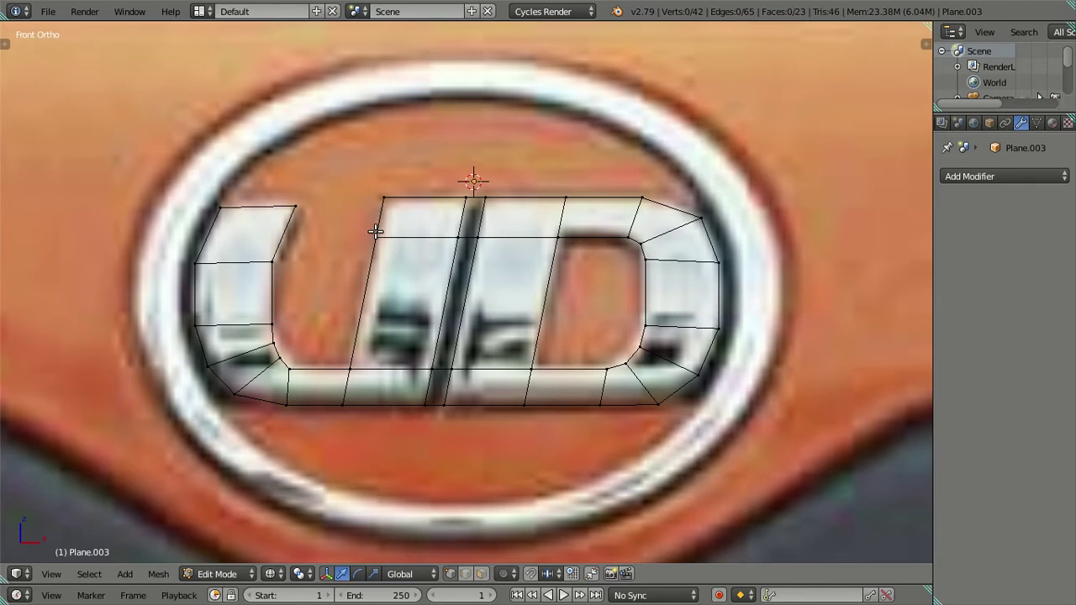
Merge the two bottom vertices under the slash at the last selected vertex
scroll(343, 421, "up", 1)
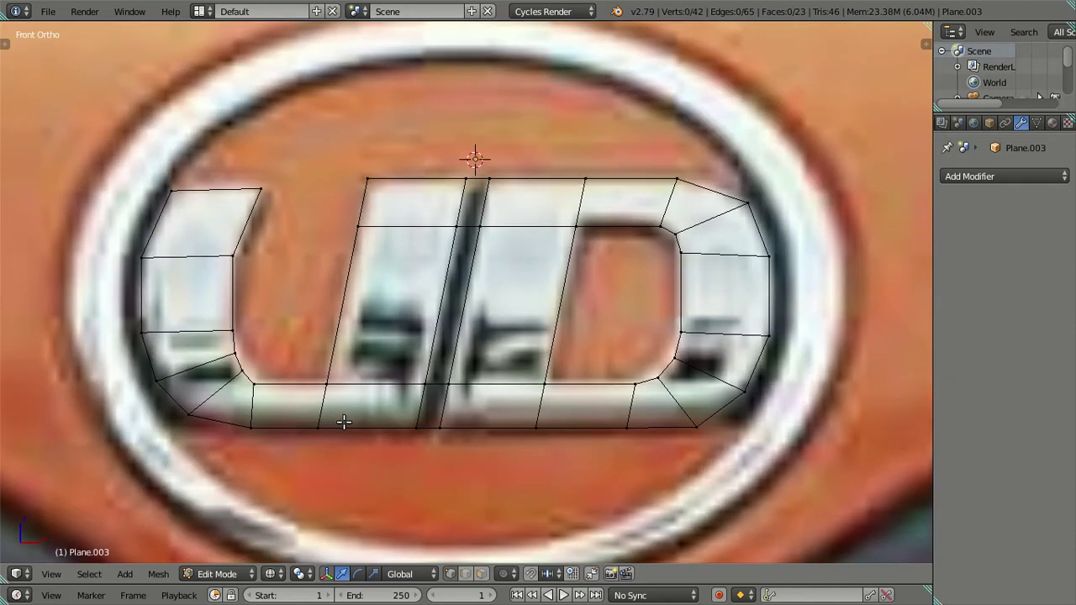
right_click(316, 430)
right_click(414, 428, "shift")
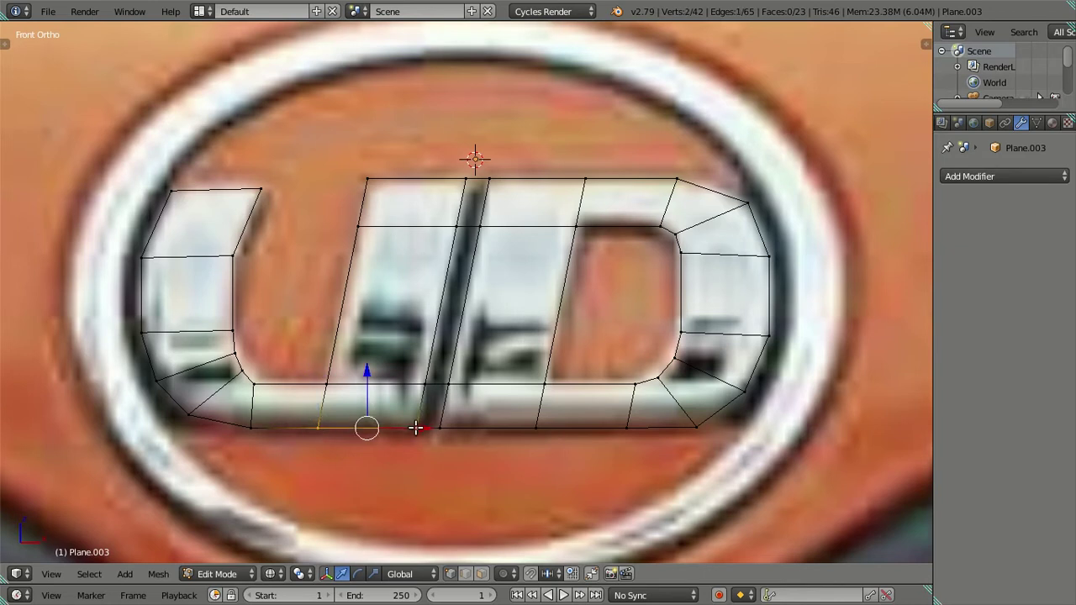
key("alt+m")
left_click(415, 431)
right_click(395, 382, "alt")
key("s")
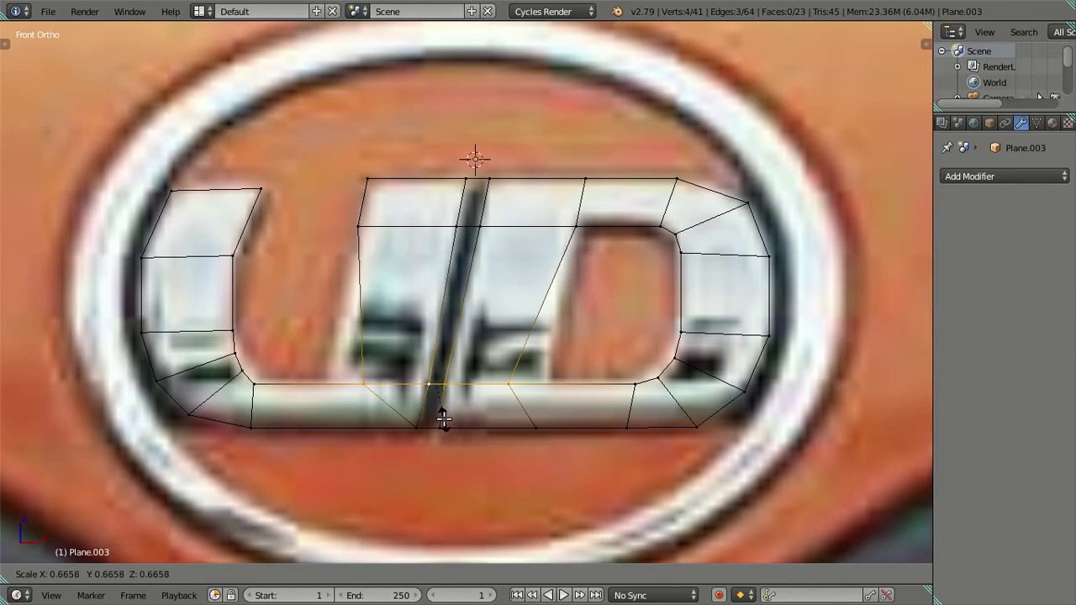
key("Escape")
key("a")
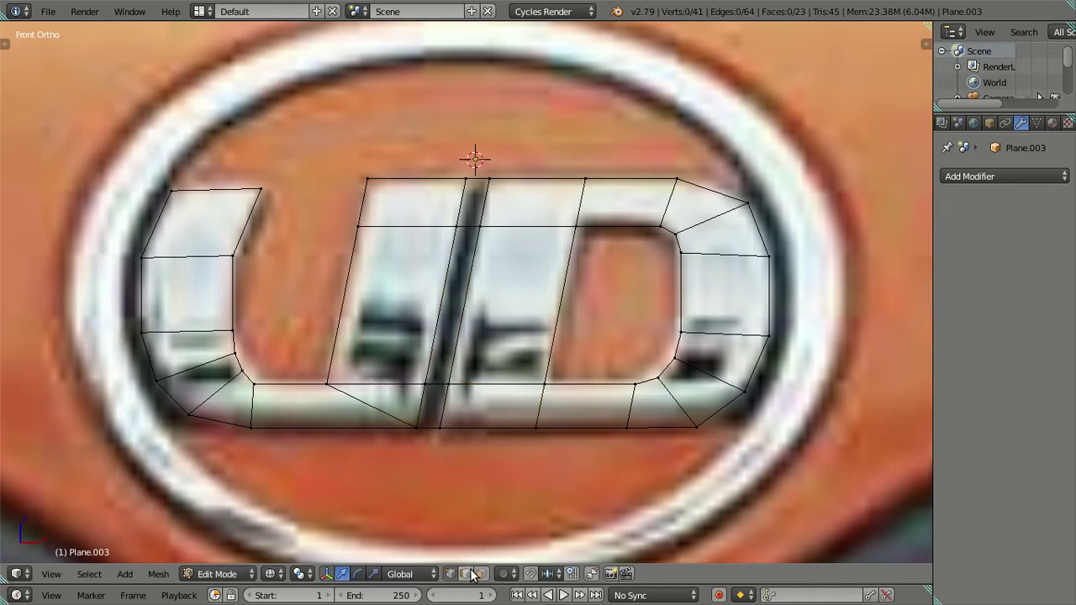
left_click(481, 573)
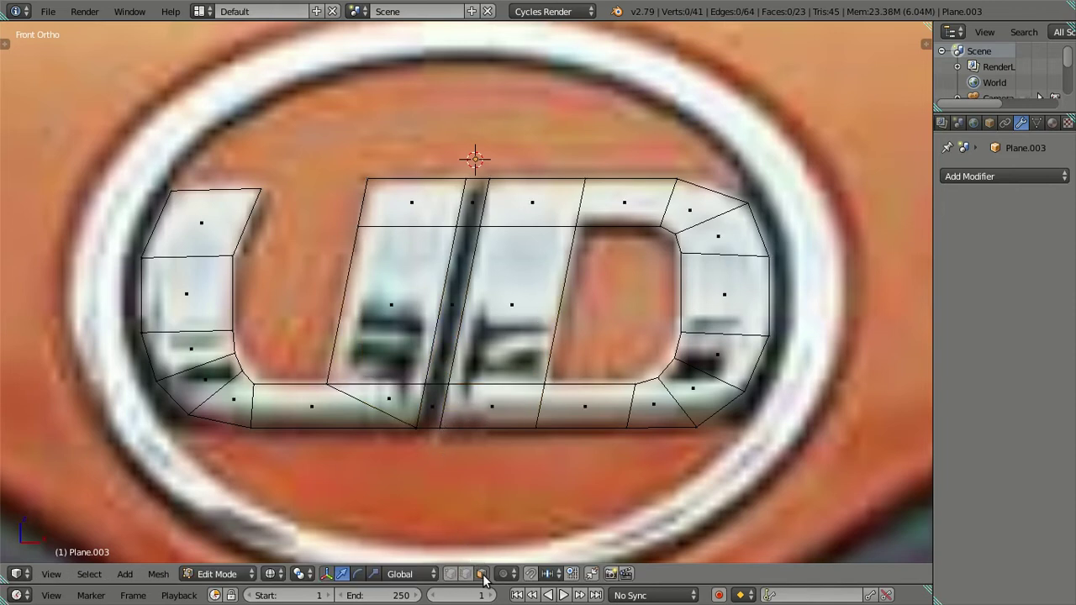
right_click(430, 414)
right_click(468, 206, "ctrl")
key("x")
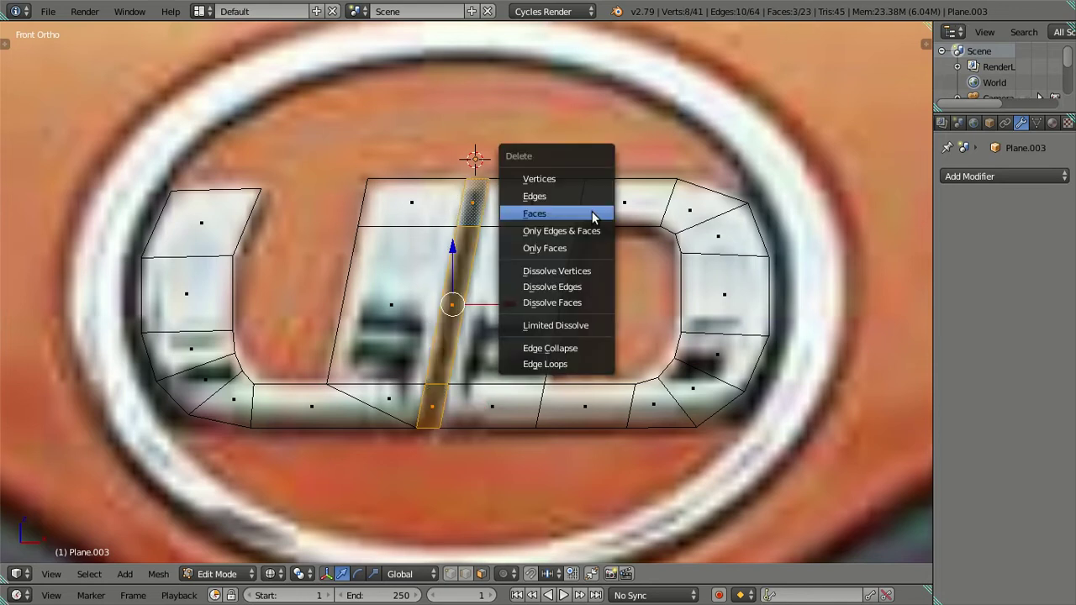
left_click(593, 217)
left_click(465, 573)
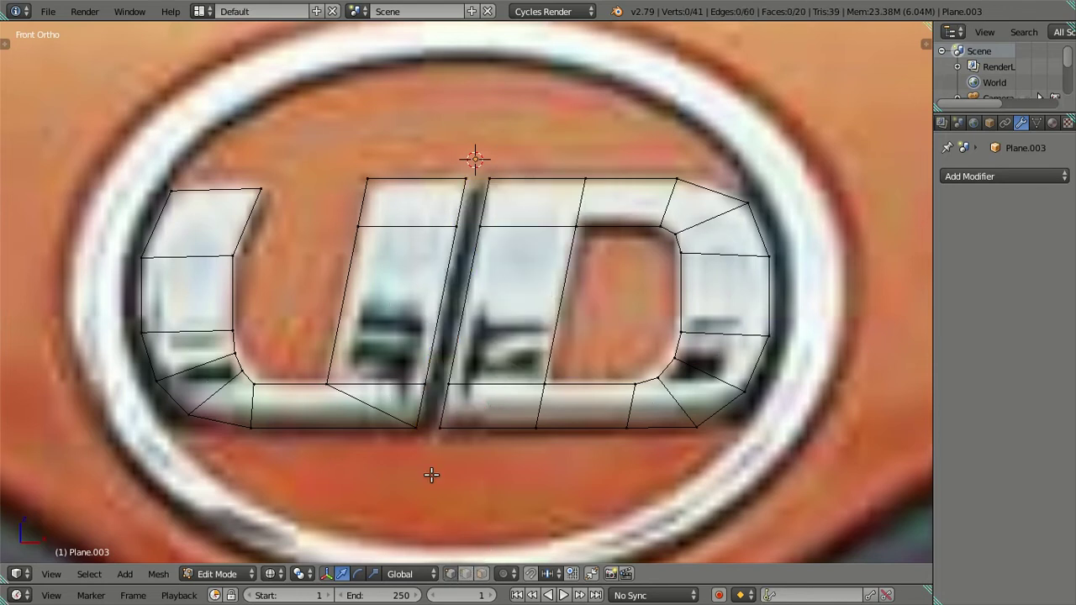
right_click(418, 384)
right_click(326, 384, "shift")
key("x")
left_click(510, 427)
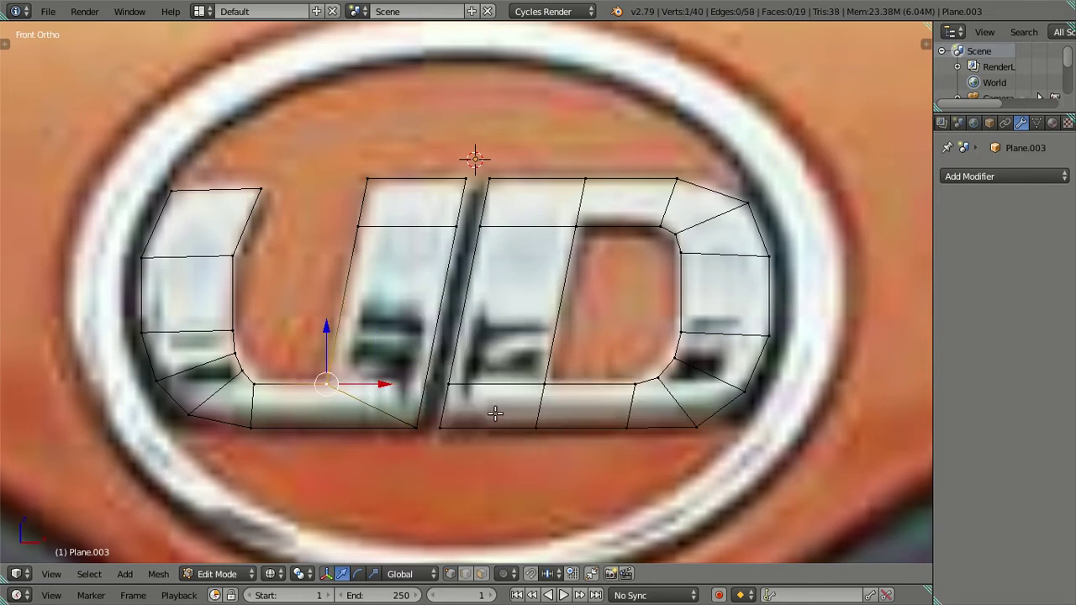
key("g")
left_click(545, 384)
key("x")
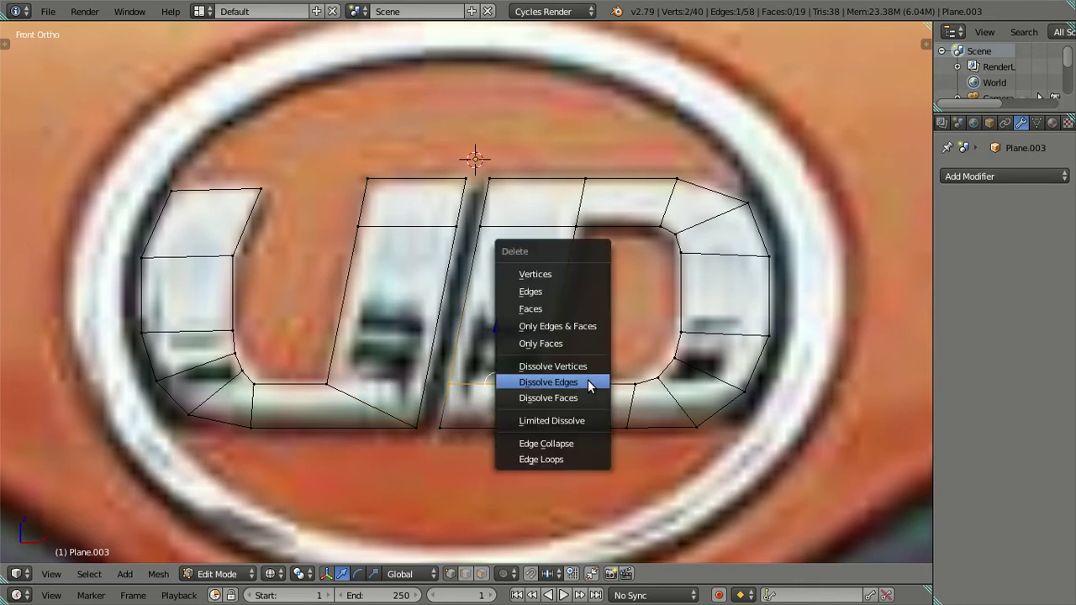
left_click(589, 381)
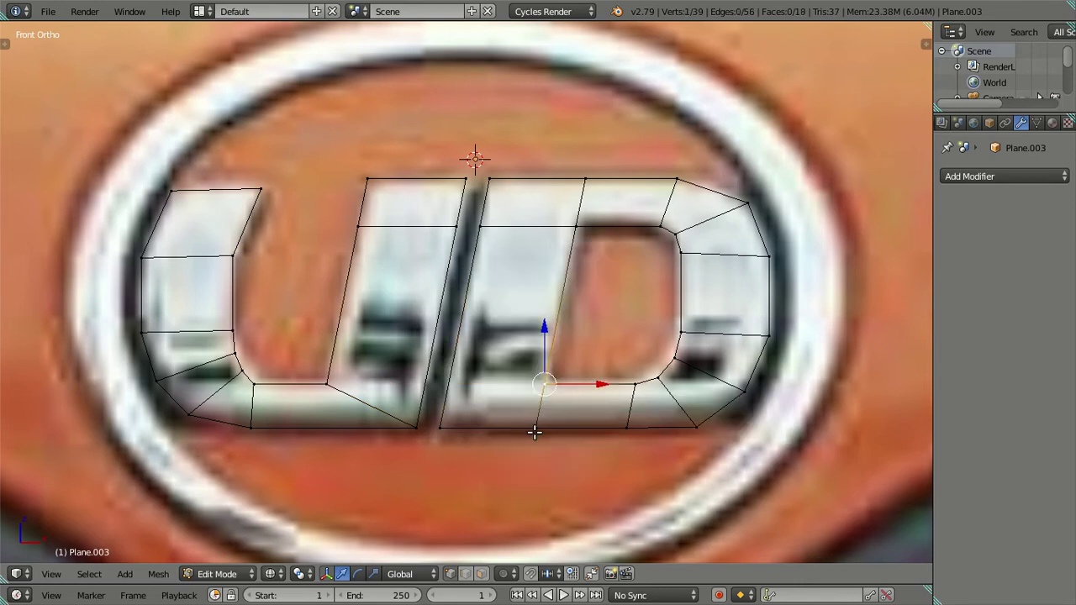
right_click(535, 430)
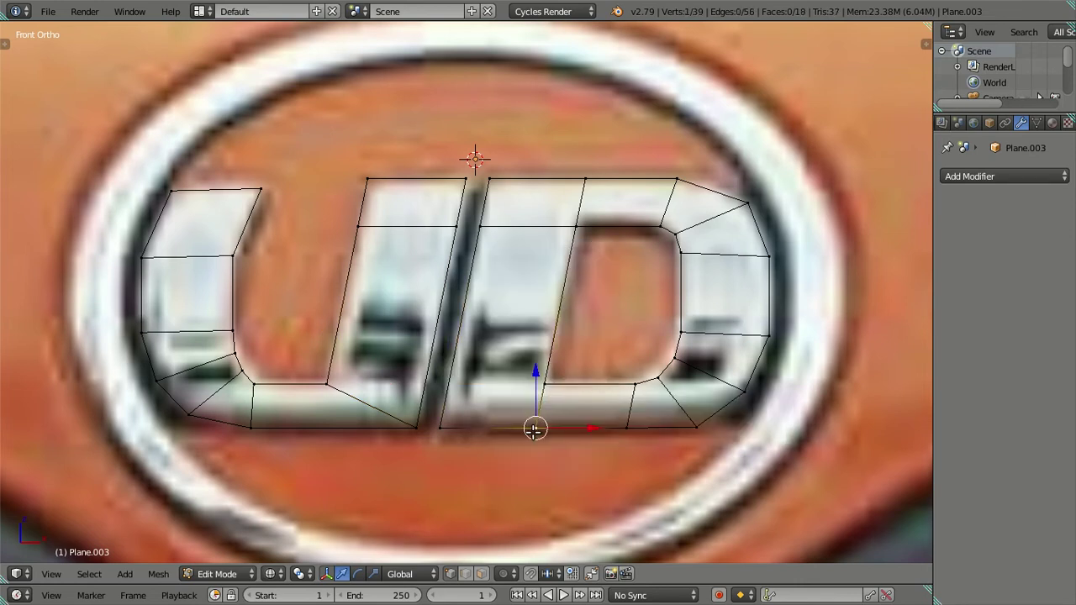
right_click(440, 429, "shift")
key("alt+m")
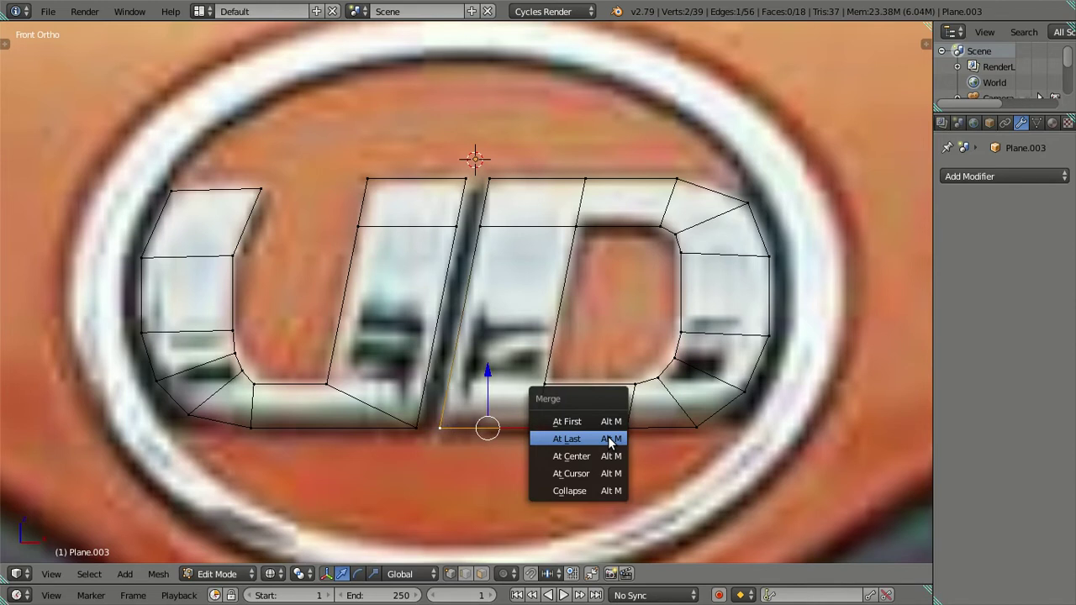
left_click(610, 439)
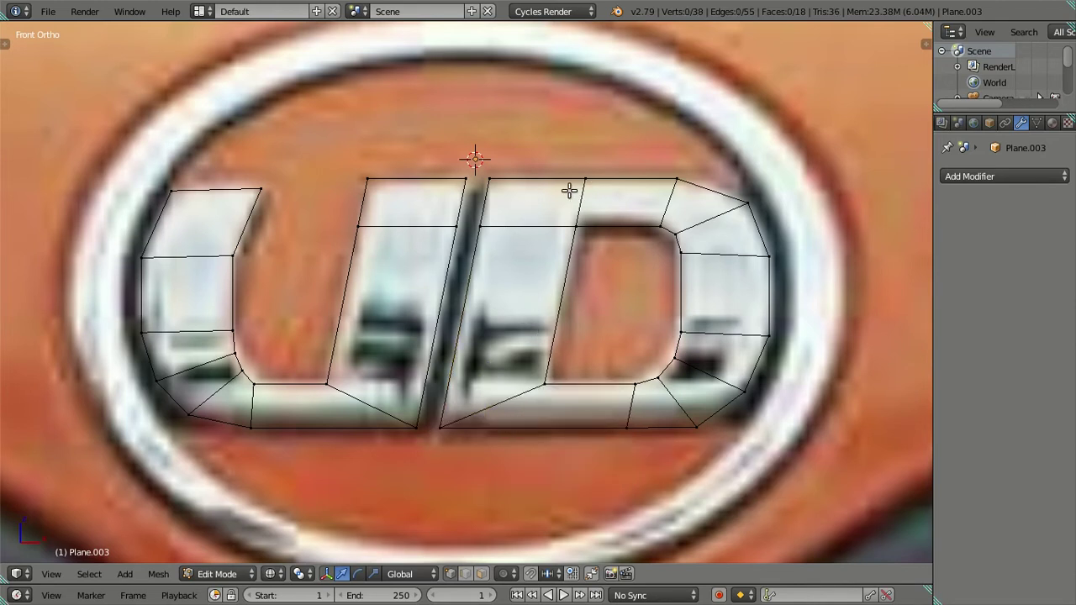
left_click(483, 225)
left_click(491, 180, "shift")
key("alt+m")
left_click(501, 185)
left_click(454, 223, "shift")
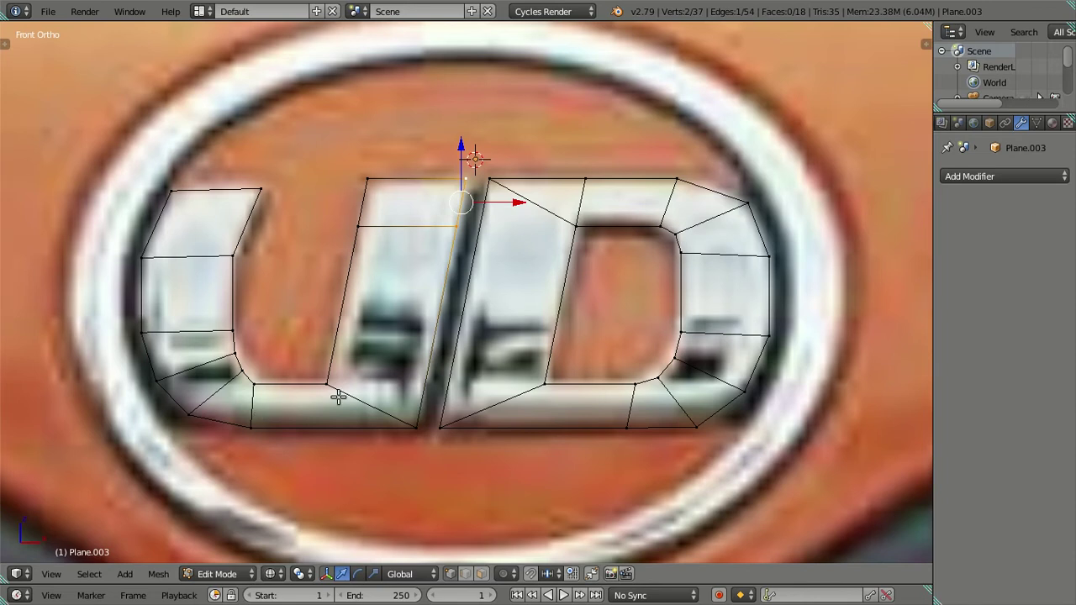
key("ctrl+r")
scroll(338, 397, "up", 3)
scroll(338, 397, "up", 3)
scroll(338, 396, "up", 2)
scroll(338, 397, "up", 2)
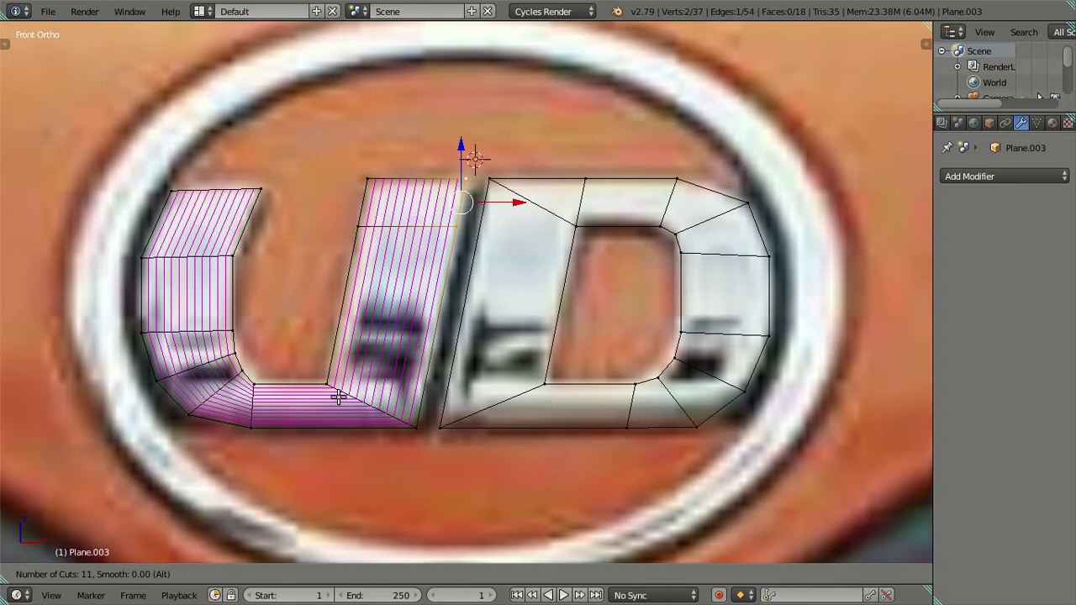
key("Escape")
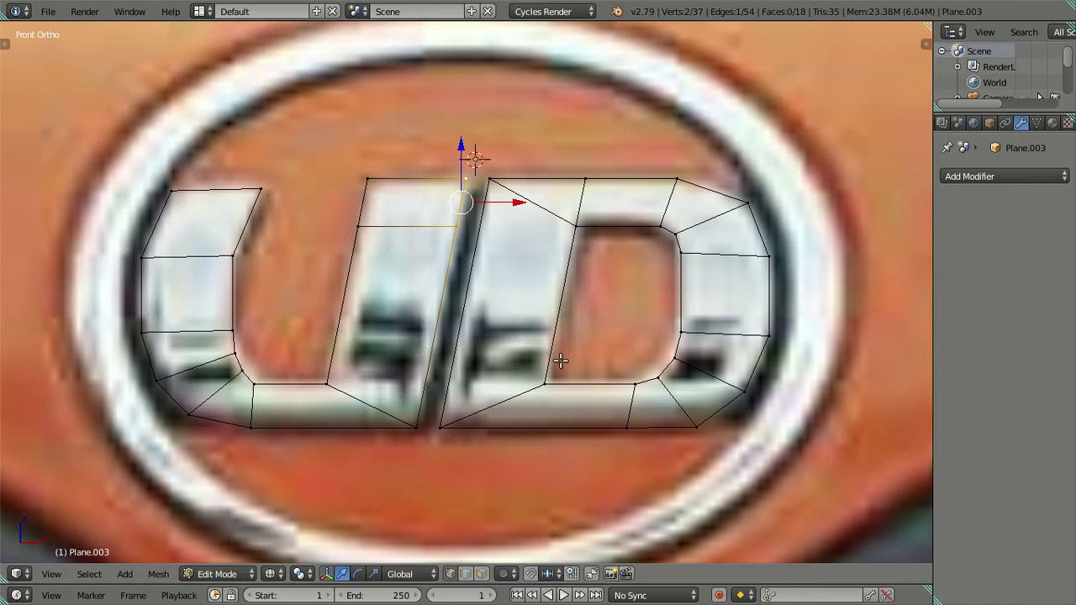
key("ctrl+z")
key("ctrl+z")
key("ctrl+z")
key("ctrl+z")
key("ctrl+z")
key("ctrl+z")
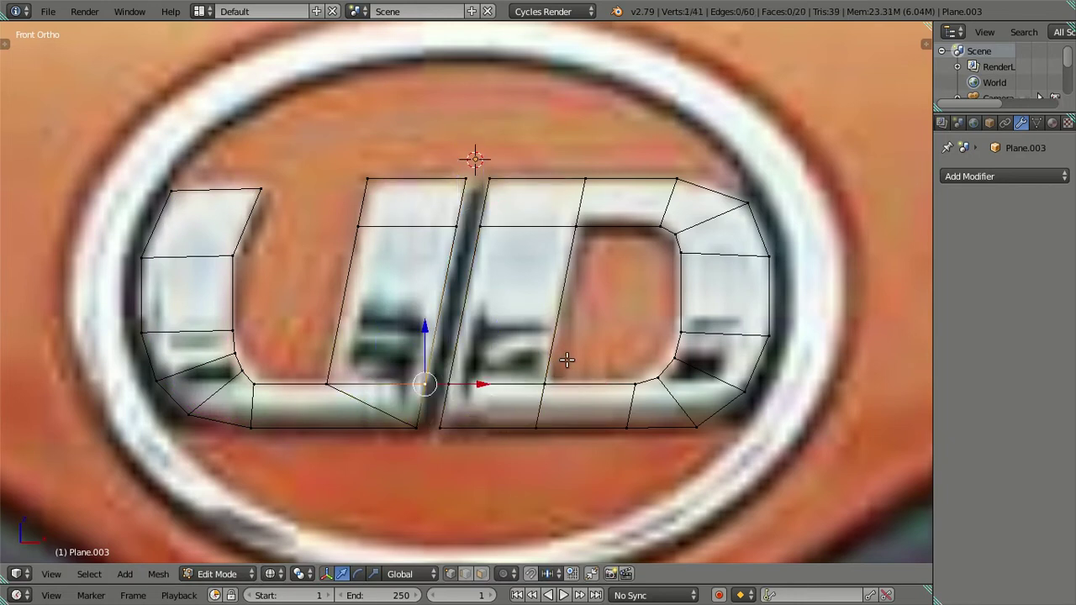
key("ctrl+z")
key("ctrl+z")
key("ctrl+z")
key("ctrl+z")
key("ctrl+z")
key("ctrl+z")
key("ctrl+z")
key("ctrl+z")
key("ctrl+z")
key("ctrl+z")
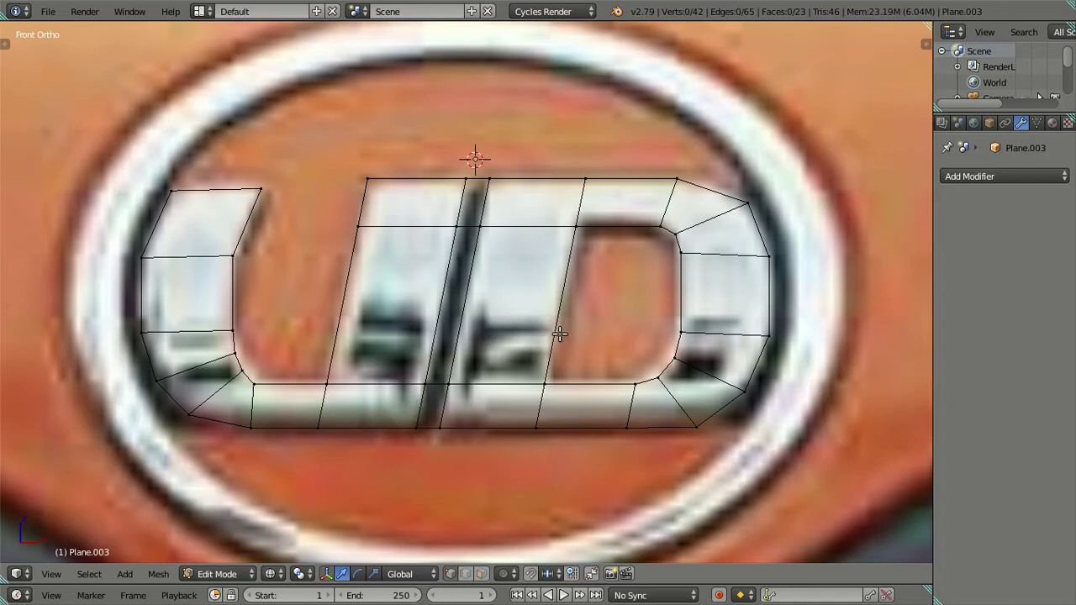
Switch to edge select and add six horizontal loop cuts across the U and D stems
key("ctrl+r")
key("Escape")
key("ctrl+Tab")
left_click(560, 307)
key("ctrl+r")
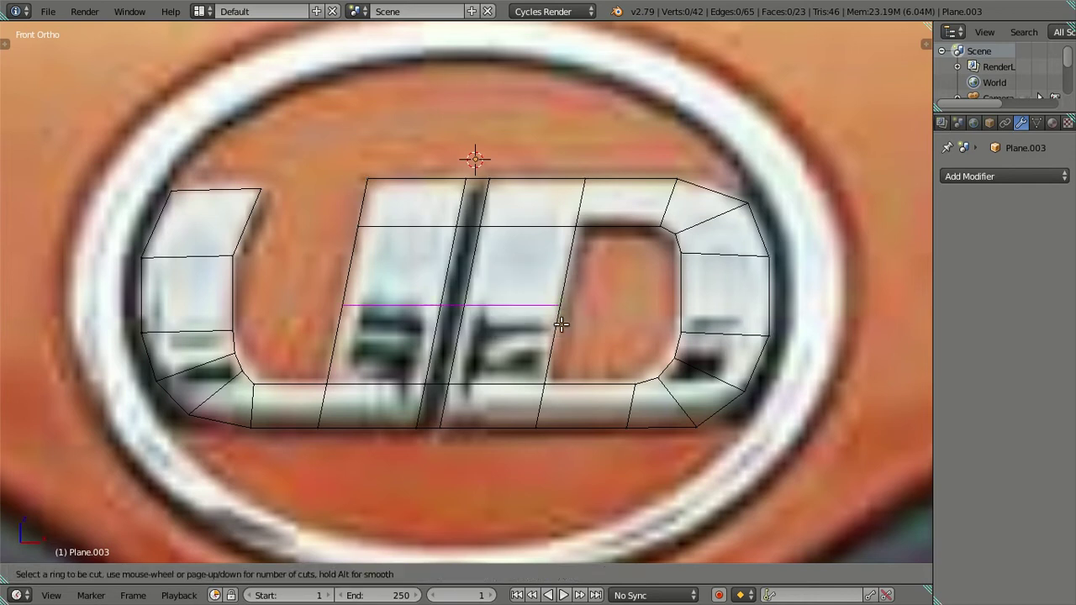
key("6")
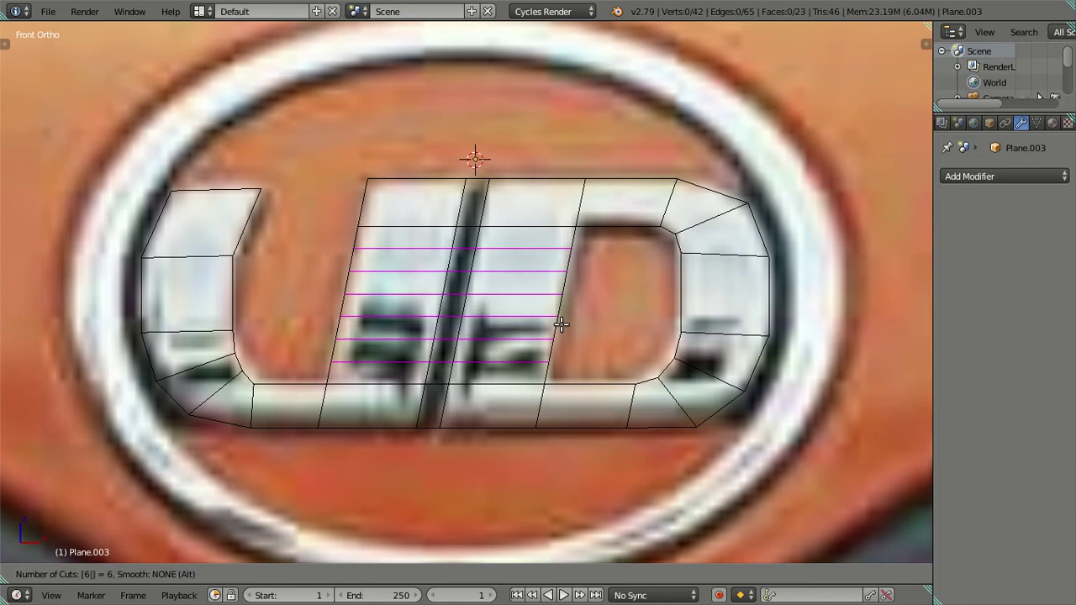
left_click(561, 324)
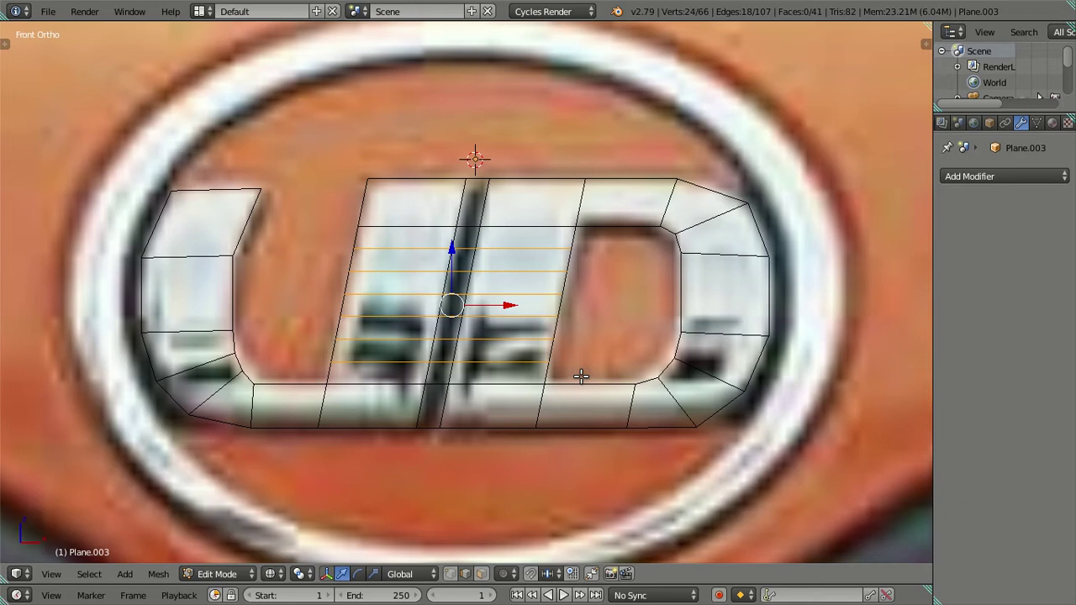
Keep the top and bottom new loops and dissolve the four middle edge loops
scroll(560, 404, "up", 1)
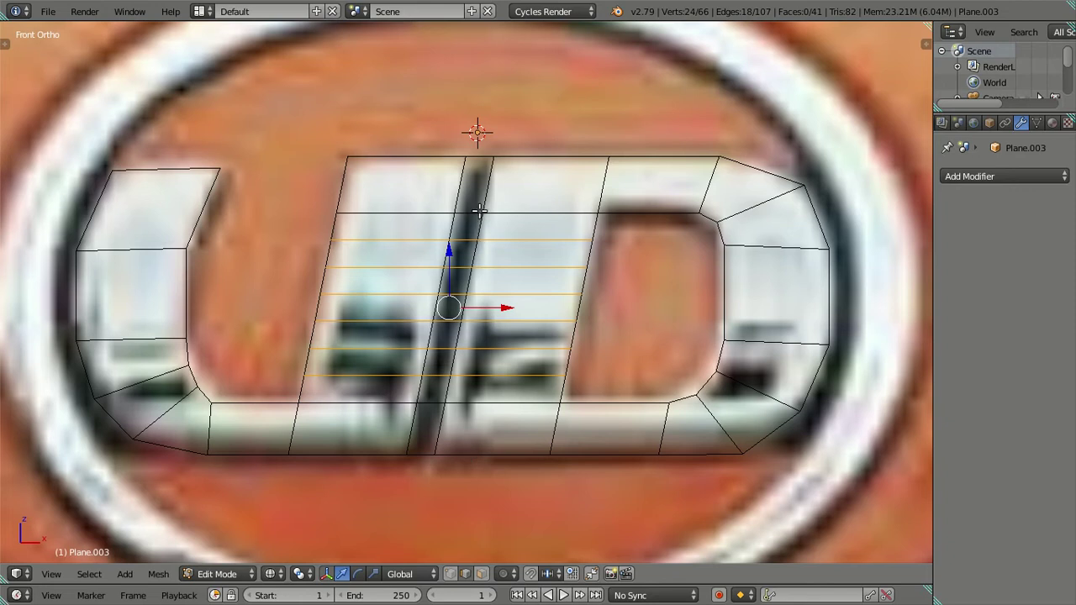
left_click(507, 239, "alt+shift")
left_click(504, 374, "alt+shift")
key("x")
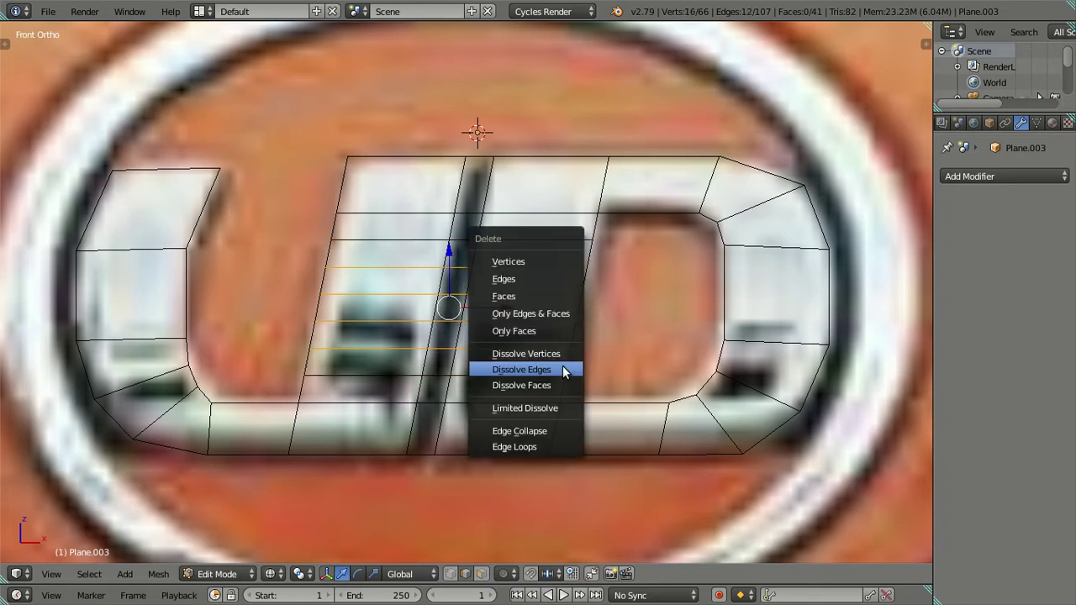
left_click(560, 367)
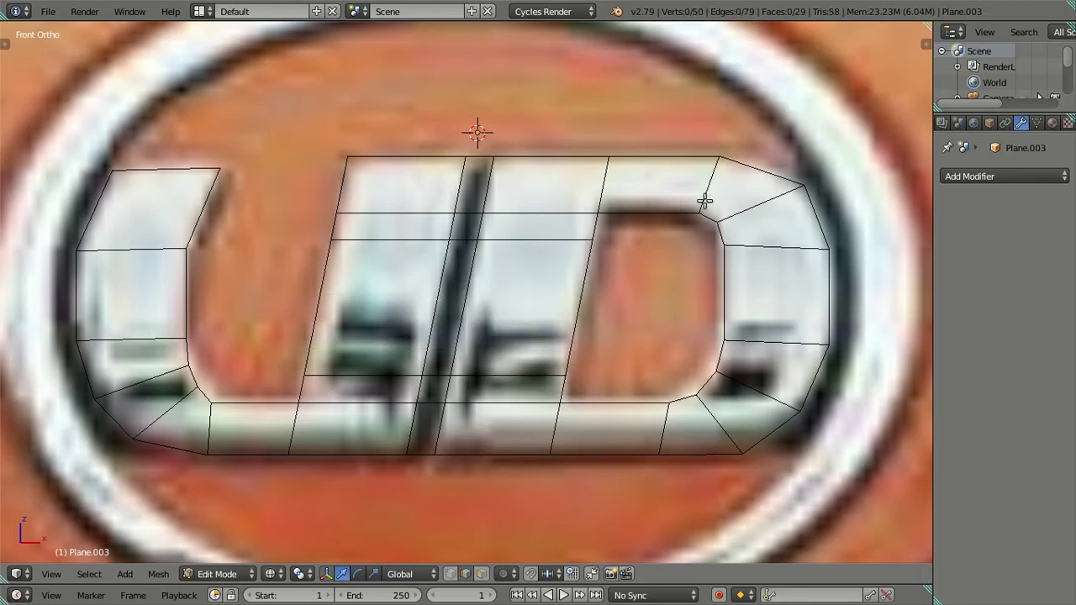
Delete only the faces of the gap column between U and D, then show solid shading
key("ctrl+r")
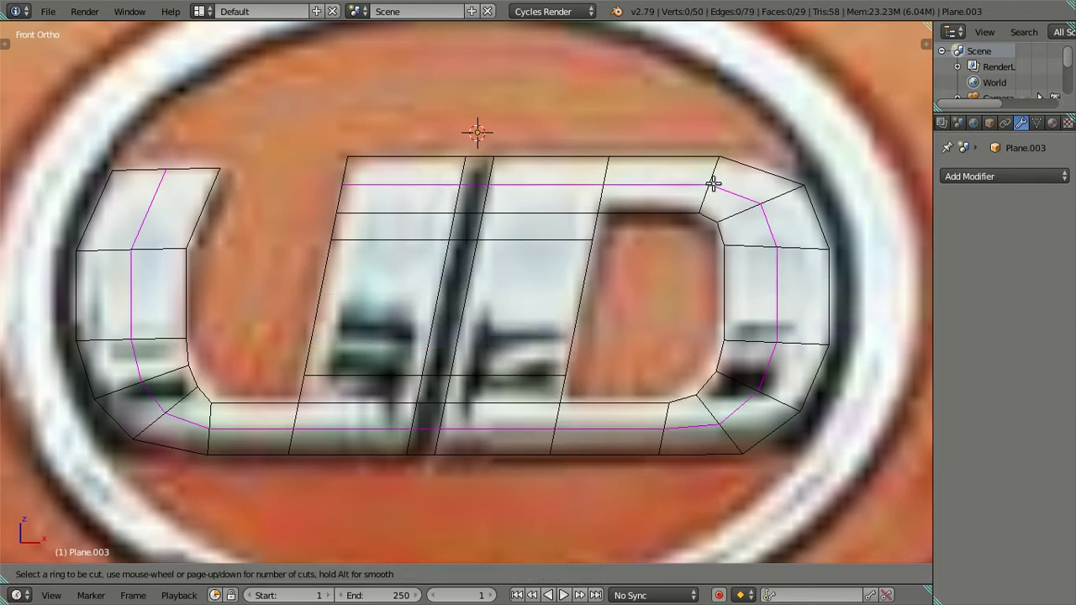
key("Escape")
left_click(481, 573)
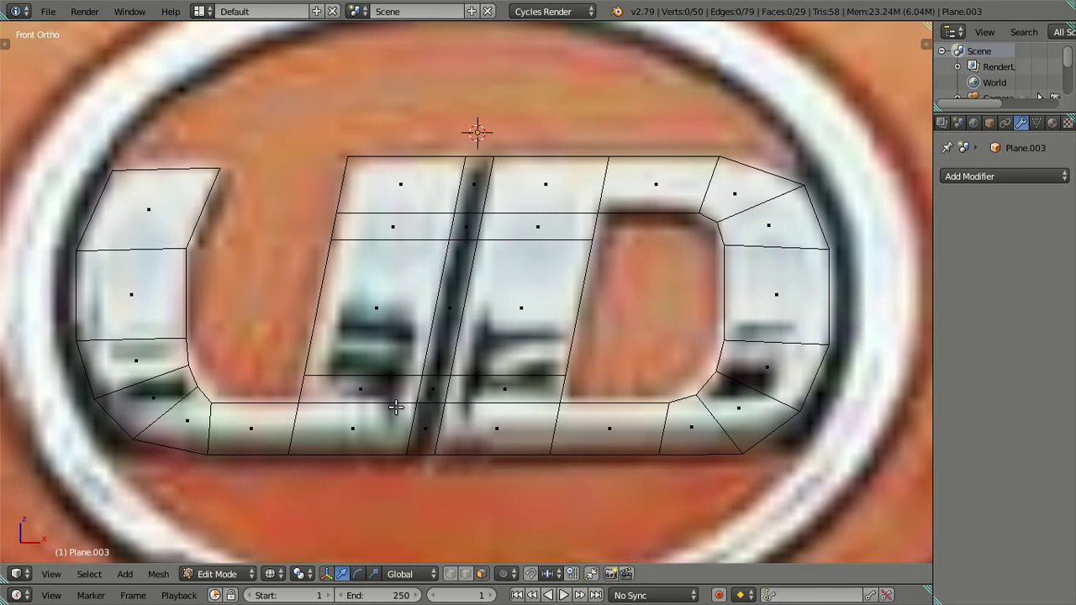
right_click(423, 426)
right_click(484, 195, "alt")
key("x")
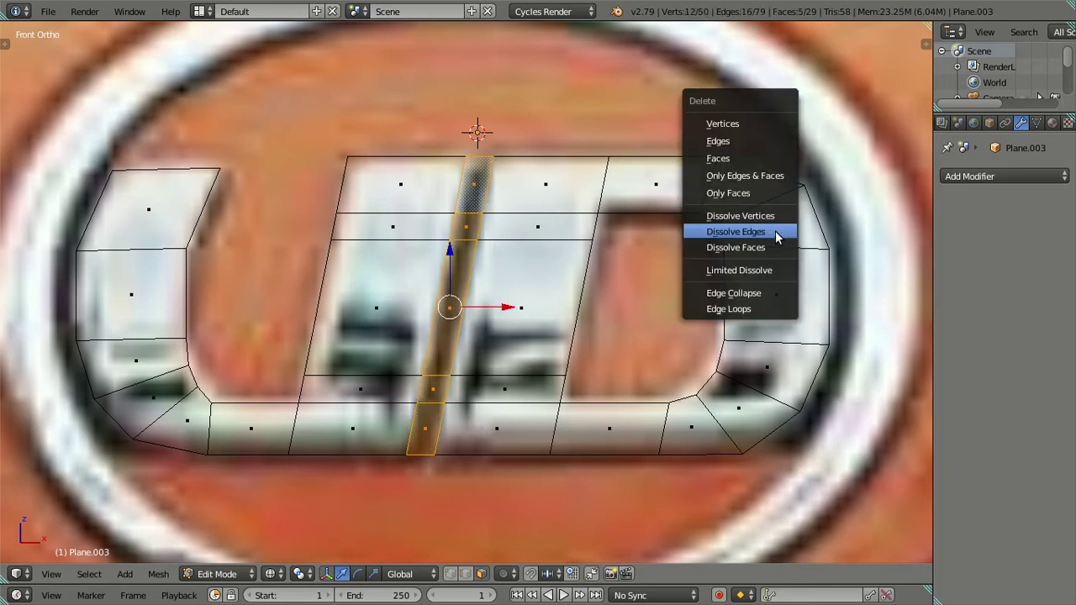
left_click(776, 233)
key("ctrl+z")
key("x")
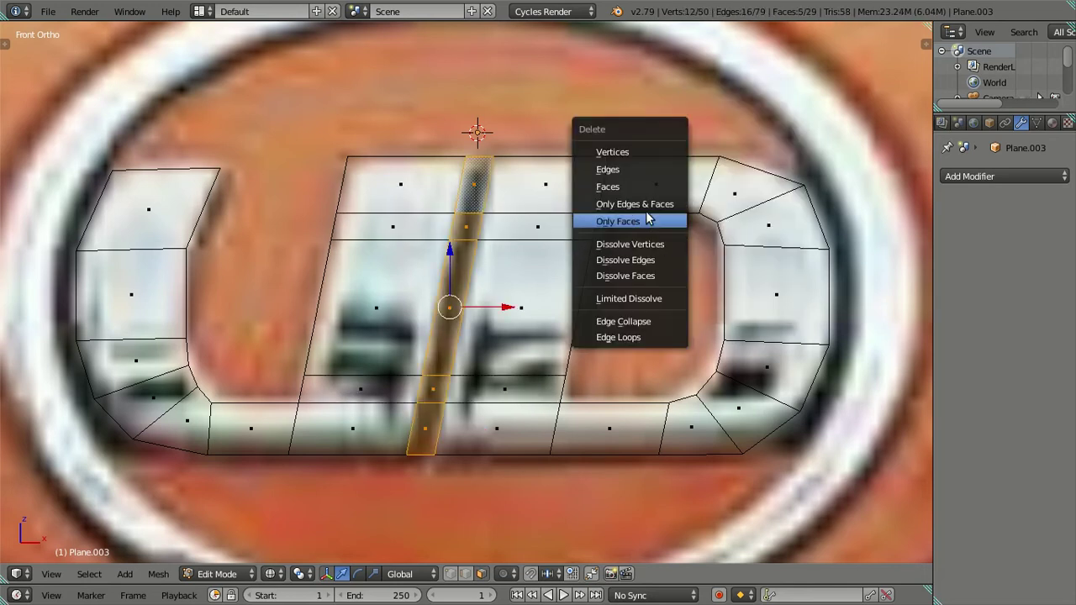
left_click(641, 186)
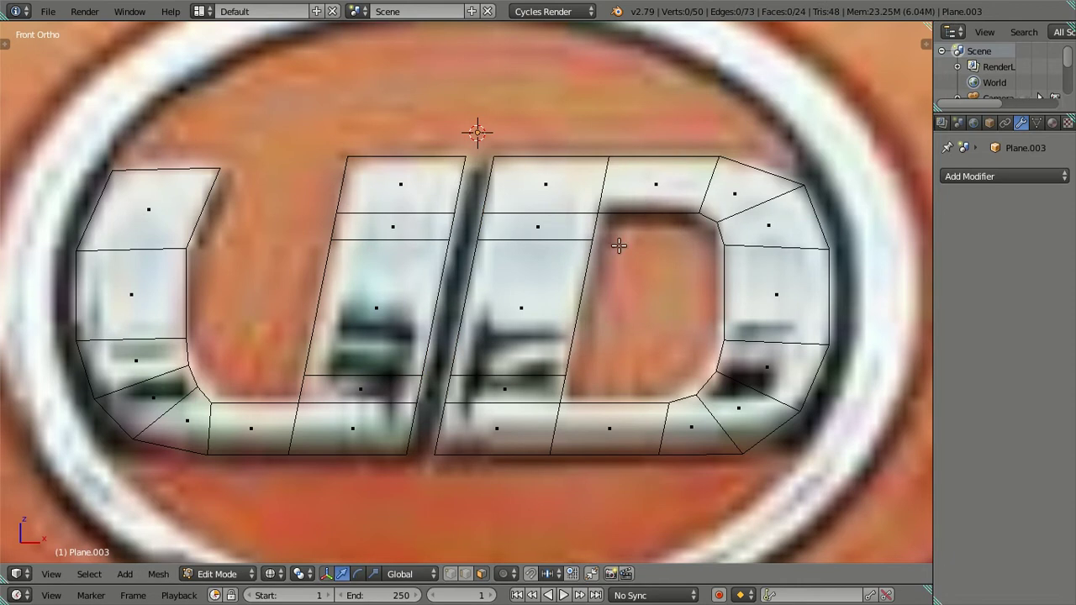
key("z")
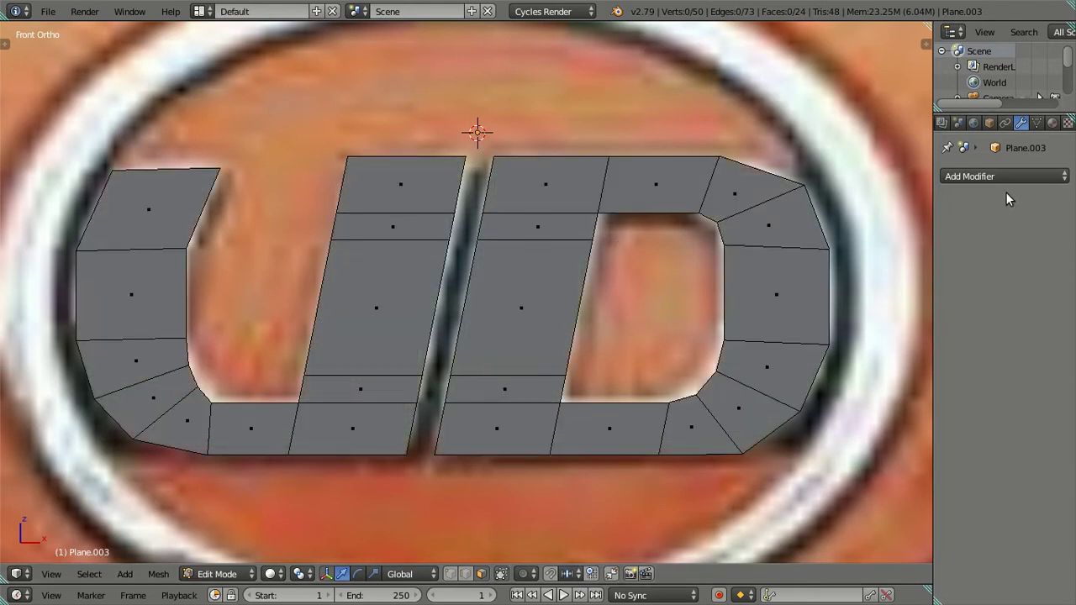
Add a Subdivision Surface modifier to the logo and change the mesh selection mode
left_click(1009, 177)
left_click(808, 438)
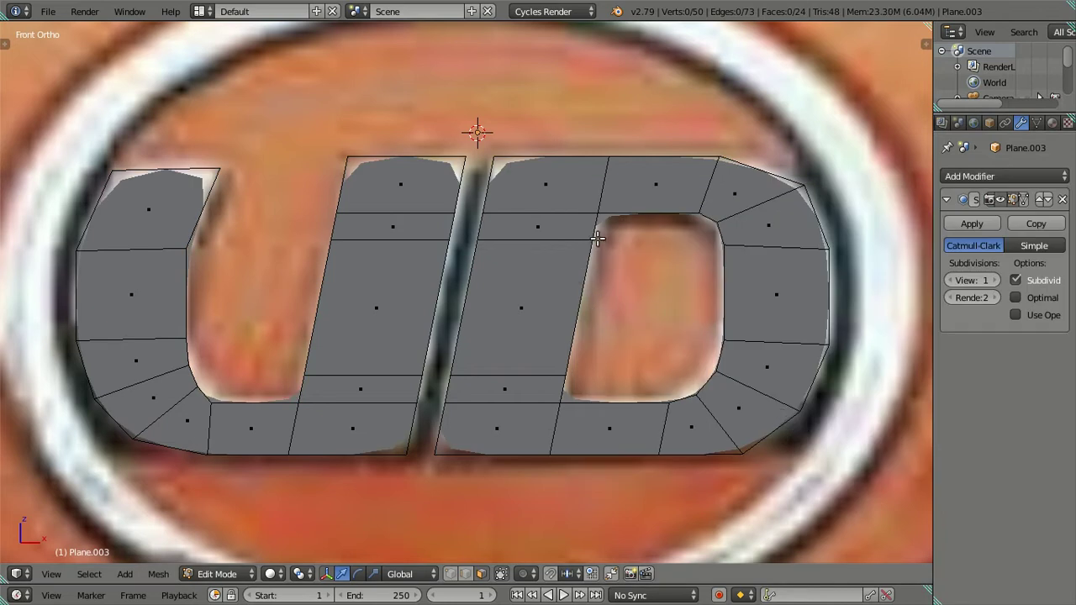
key("z")
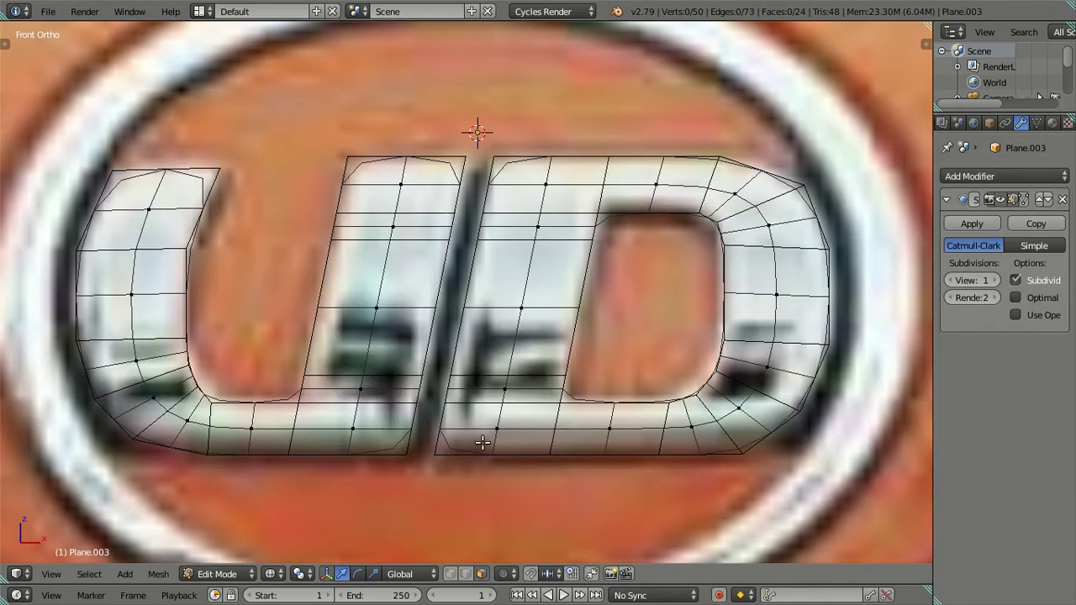
key("ctrl+Tab")
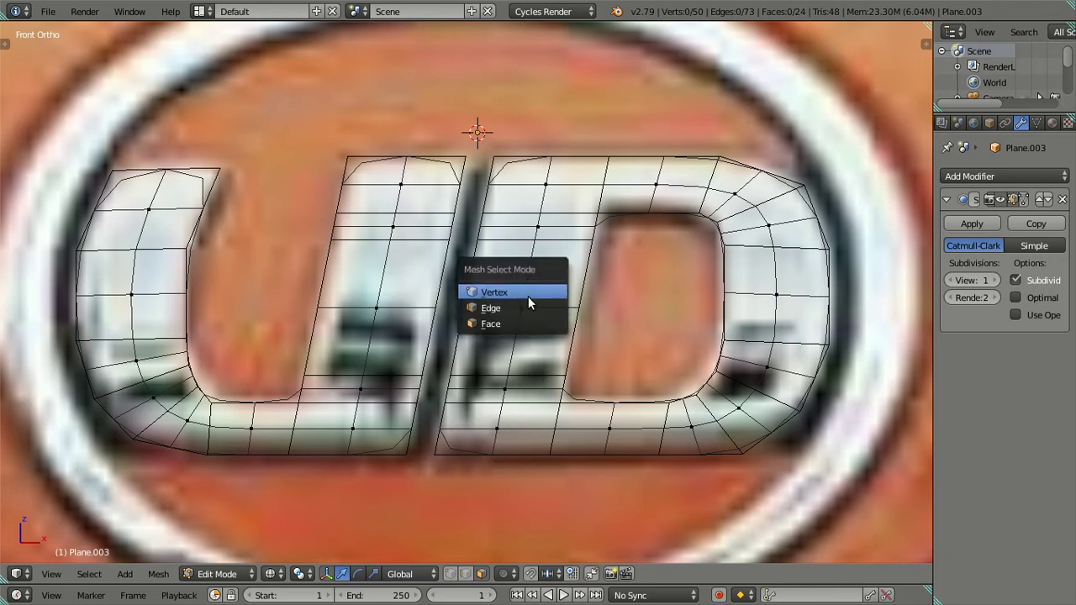
left_click(525, 306)
key("z")
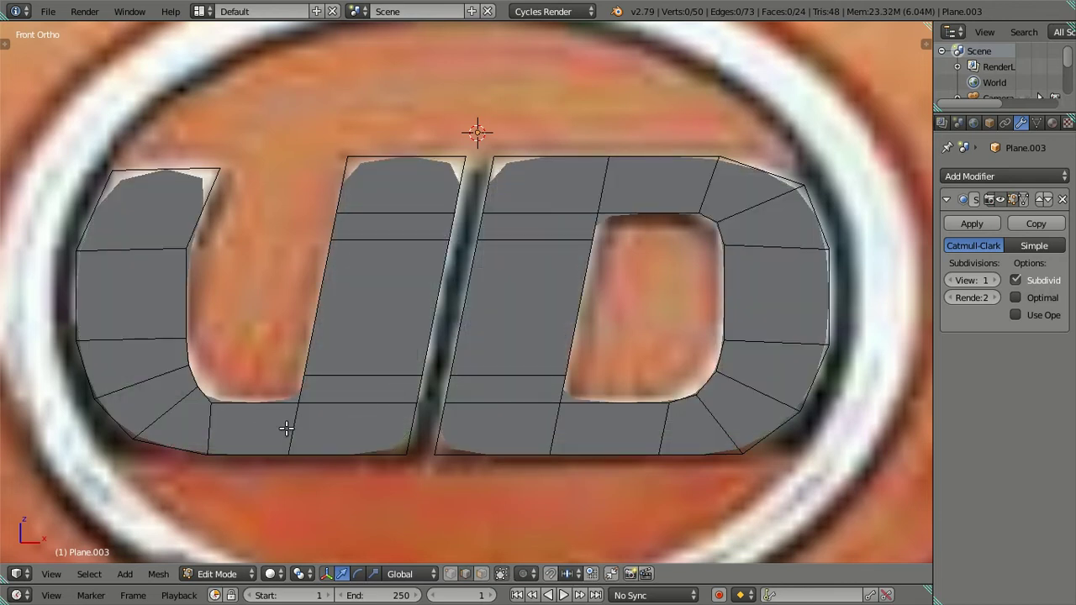
Loop-cut the U's top arm with six cuts, keep one loop and dissolve the rest
key("ctrl+r")
scroll(211, 193, "up", 7)
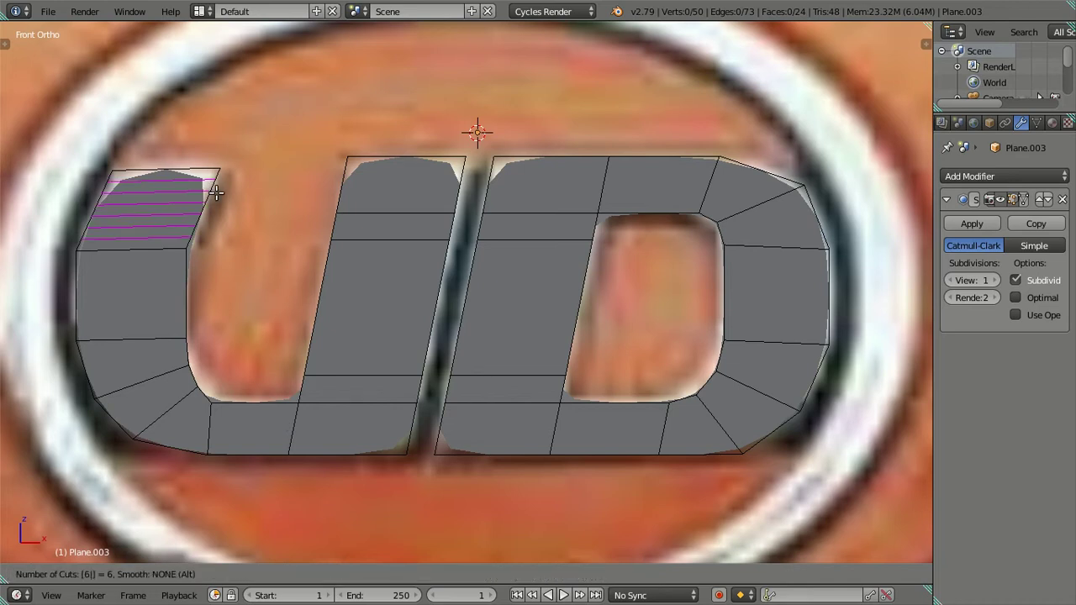
left_click(211, 193)
right_click(211, 192)
right_click(199, 181, "shift")
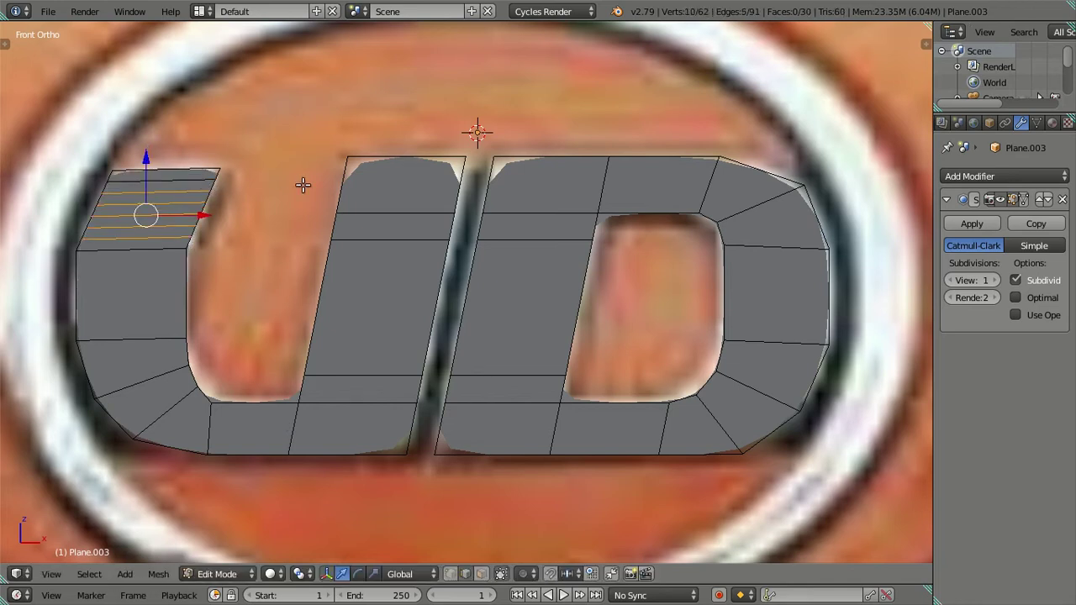
key("x")
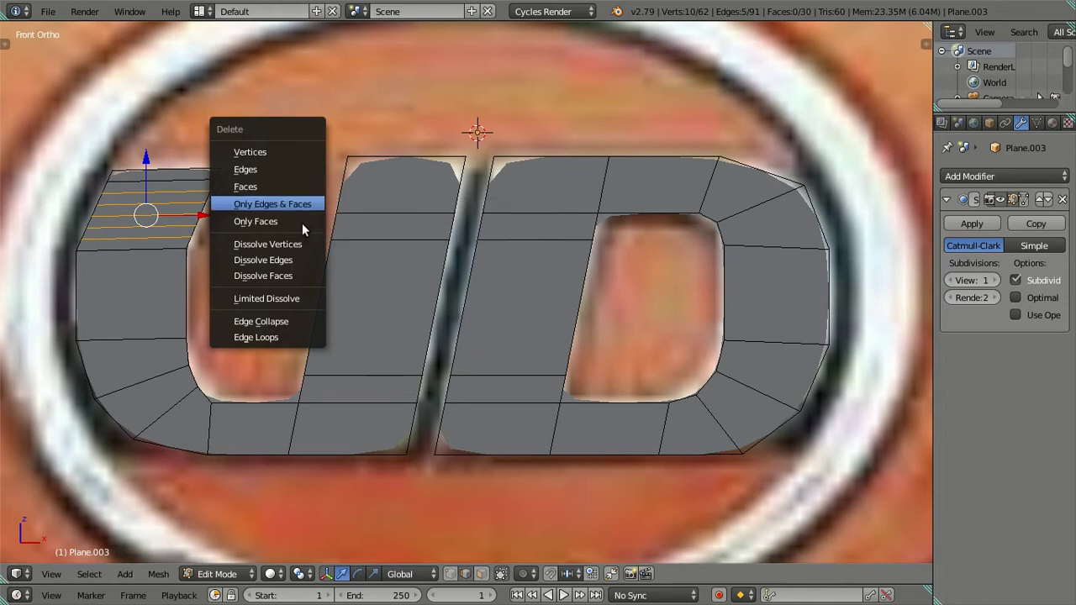
left_click(301, 259)
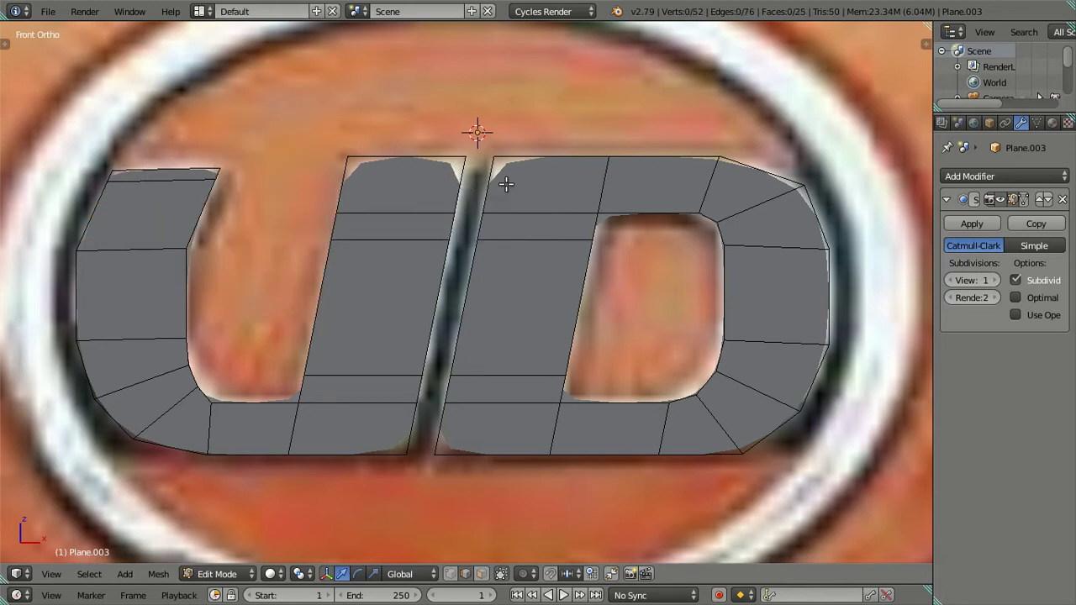
Cut six loops around the D, keep two and dissolve the others
key("ctrl+r")
scroll(502, 188, "up", 5)
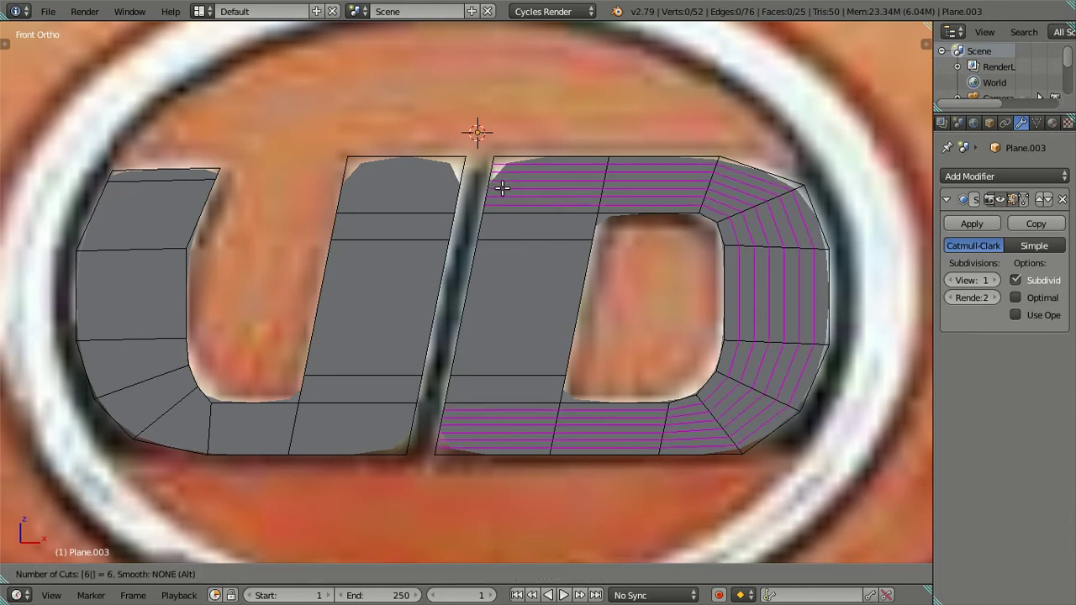
left_click(502, 188)
right_click(502, 189)
left_click(516, 165, "alt+shift")
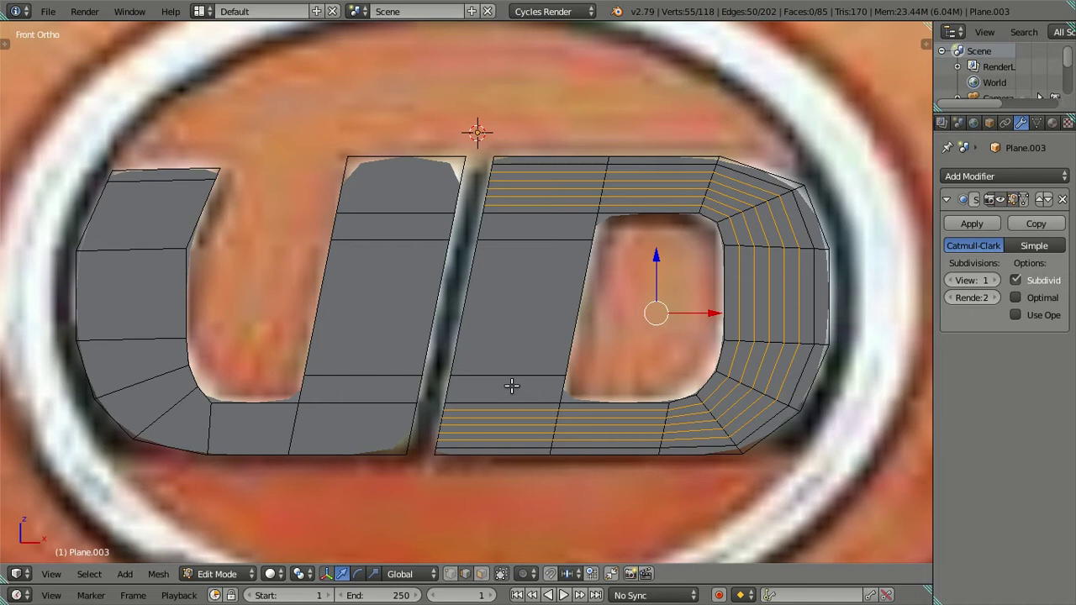
left_click(483, 409, "alt+shift")
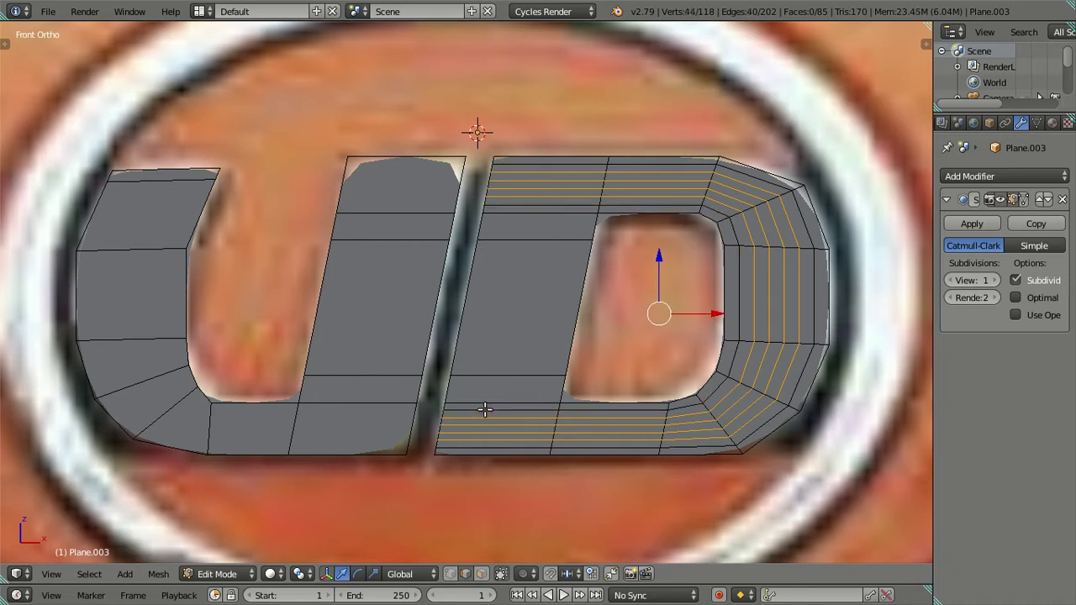
key("x")
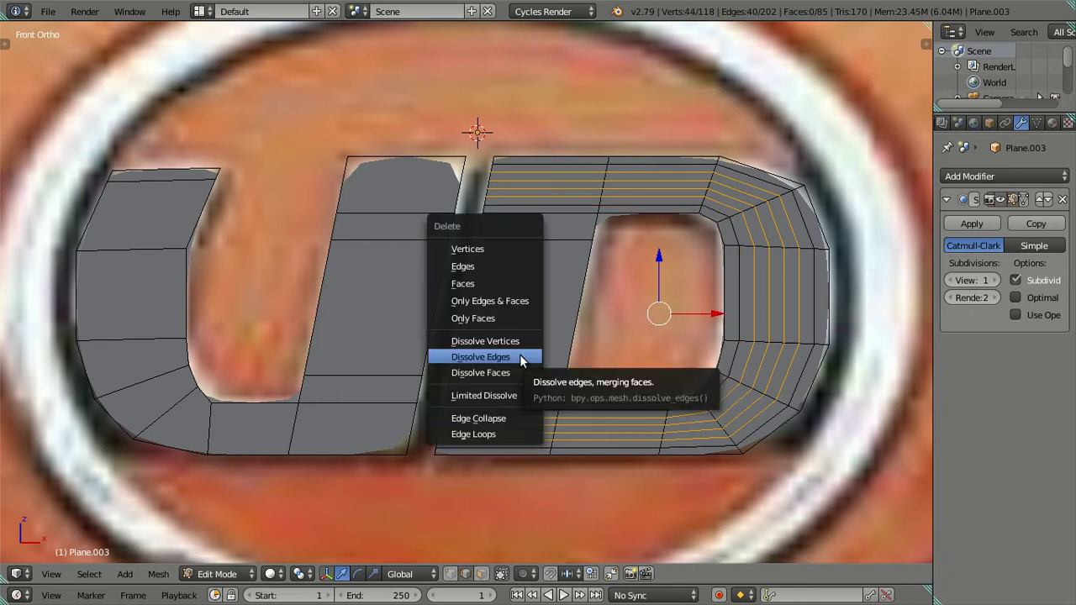
left_click(481, 357)
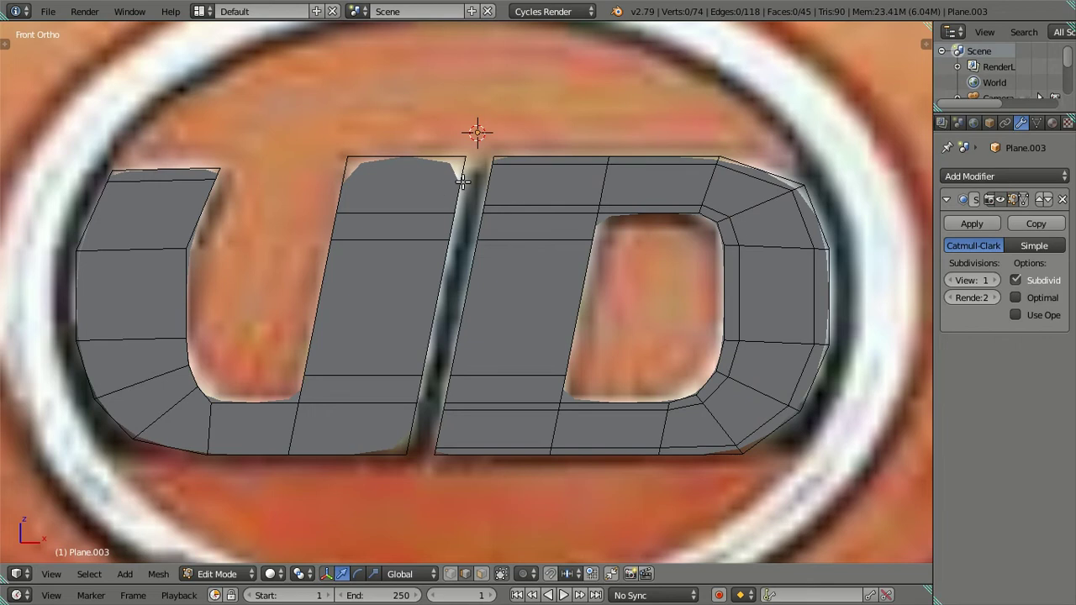
Cut loops across the middle stroke's top and dissolve them again
key("ctrl+r")
scroll(463, 182, "up", 4)
left_click(462, 182)
right_click(462, 182)
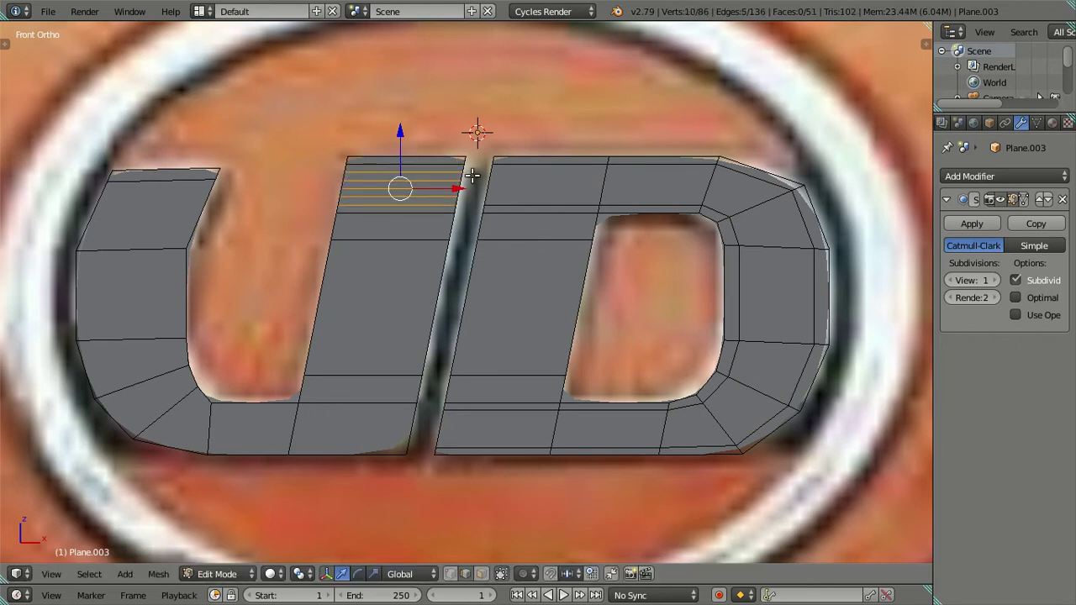
key("x")
left_click(476, 180)
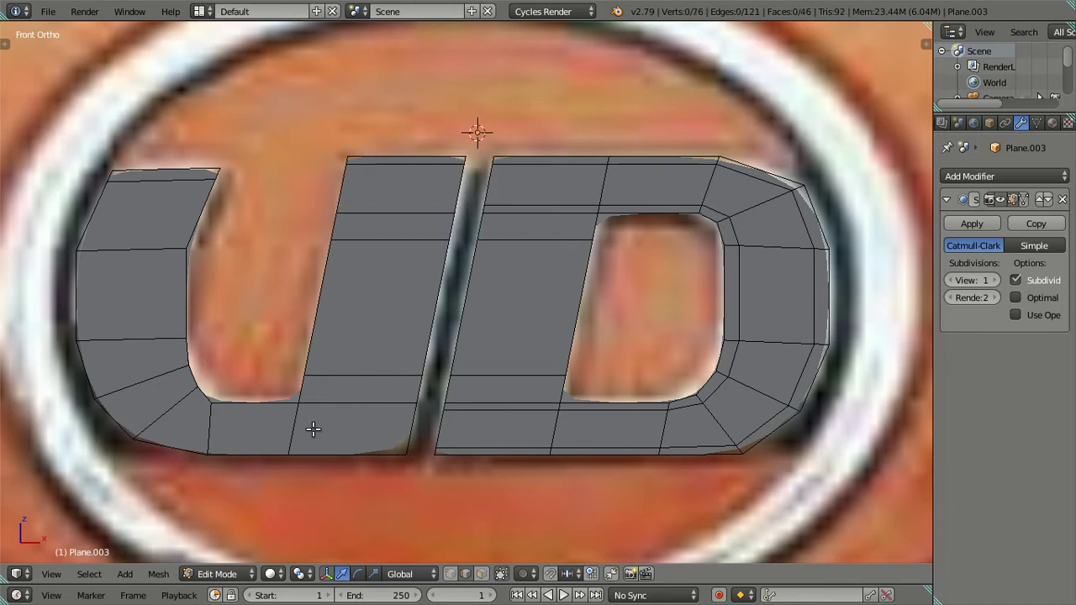
Cut loops through the U, keep two and dissolve the remaining ones
key("ctrl+r")
scroll(312, 429, "up", 6)
left_click(312, 429)
right_click(294, 378)
right_click(144, 216, "shift")
right_click(110, 214, "shift")
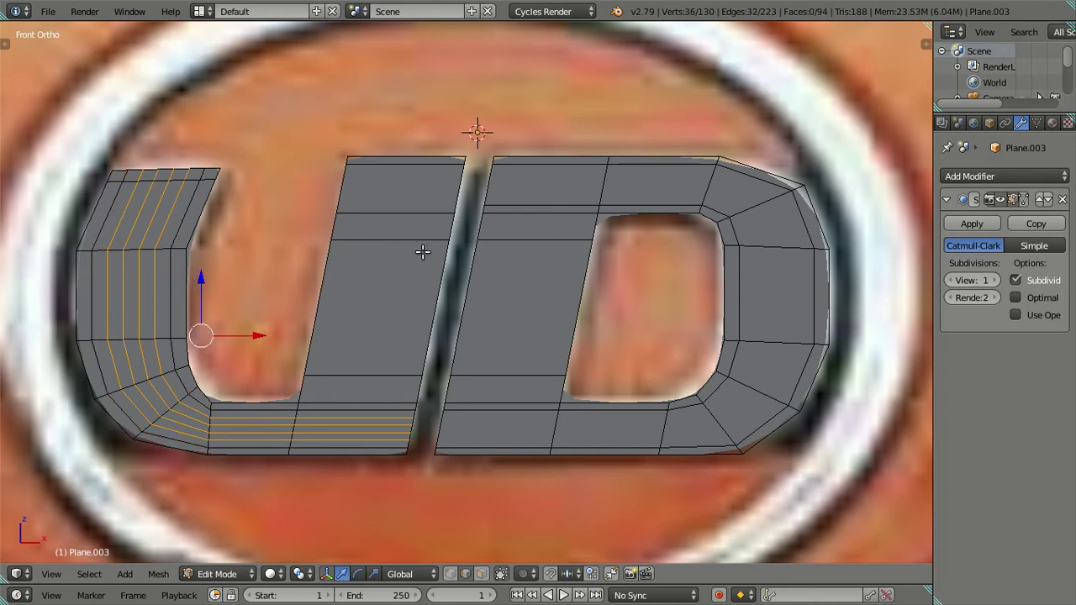
key("x")
left_click(447, 283)
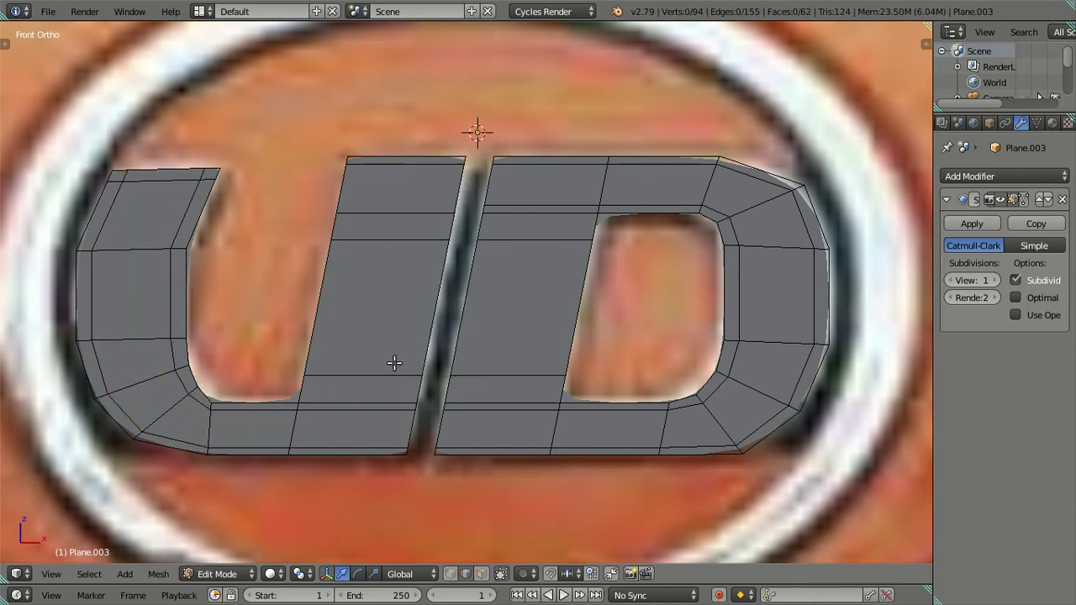
Cut vertical loops through the middle stroke, keep one and dissolve the extras
key("ctrl+r")
scroll(359, 400, "up", 5)
left_click(360, 400)
right_click(359, 401)
right_click(417, 330, "alt+shift")
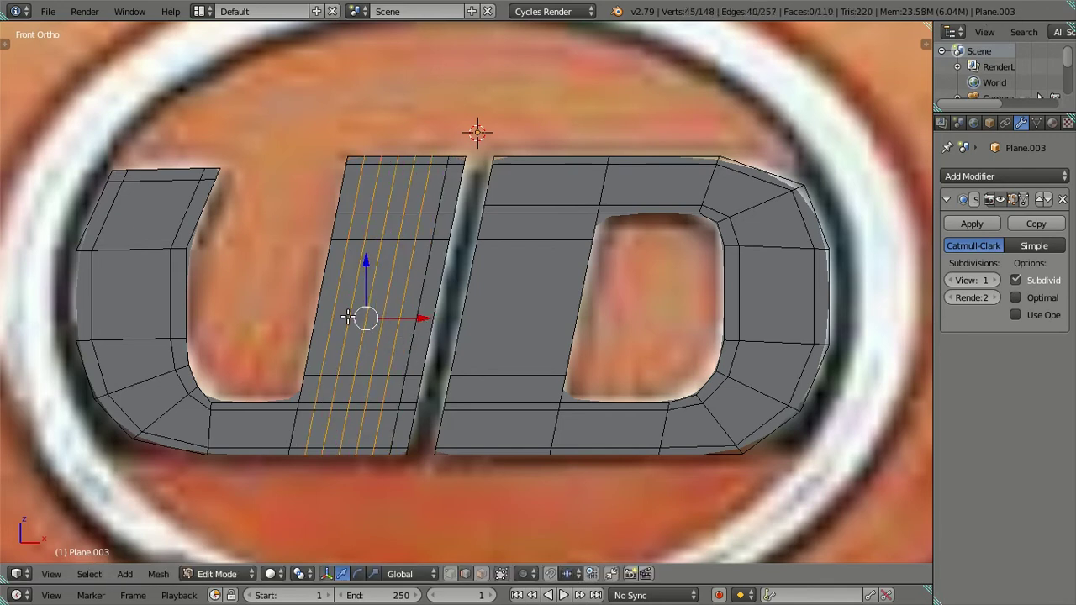
key("x")
left_click(488, 405)
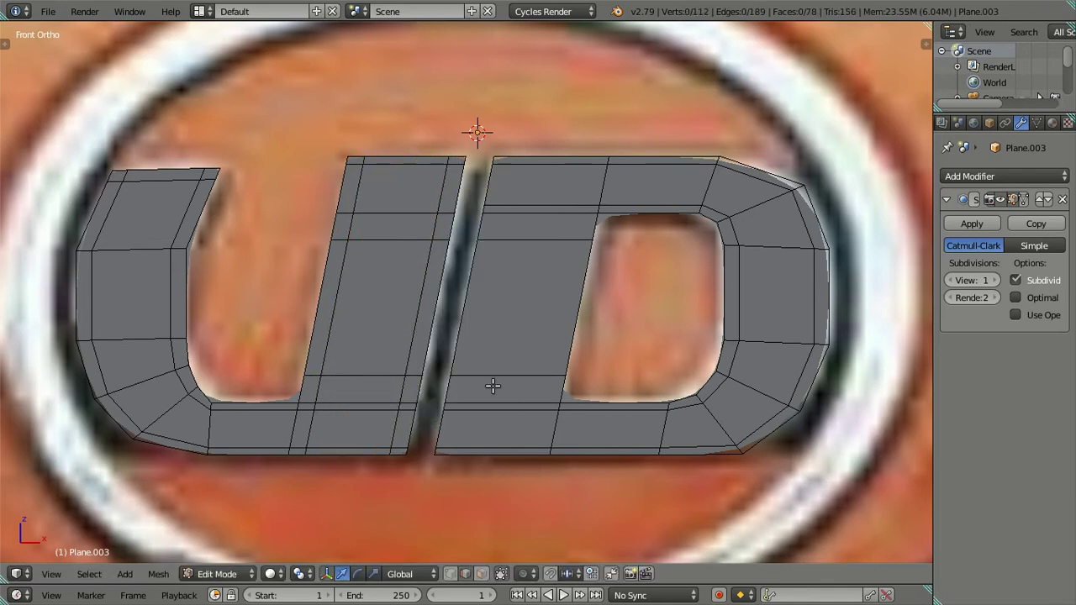
Cut vertical loops through the D's stem, keep one and dissolve the extras
key("ctrl+r")
scroll(493, 387, "up", 5)
left_click(493, 387)
right_click(493, 387)
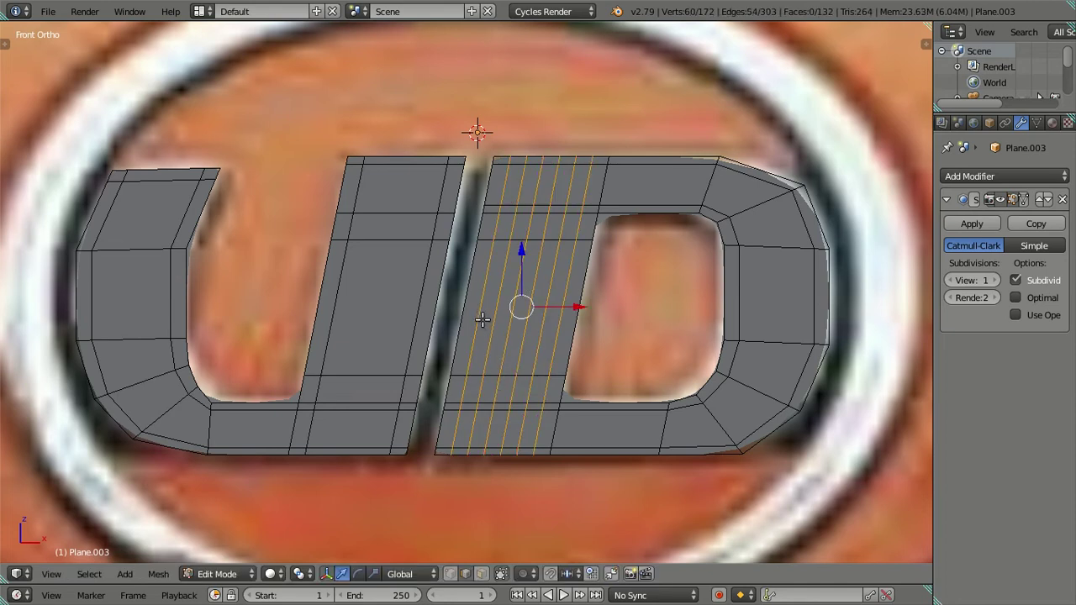
right_click(580, 353, "alt+shift")
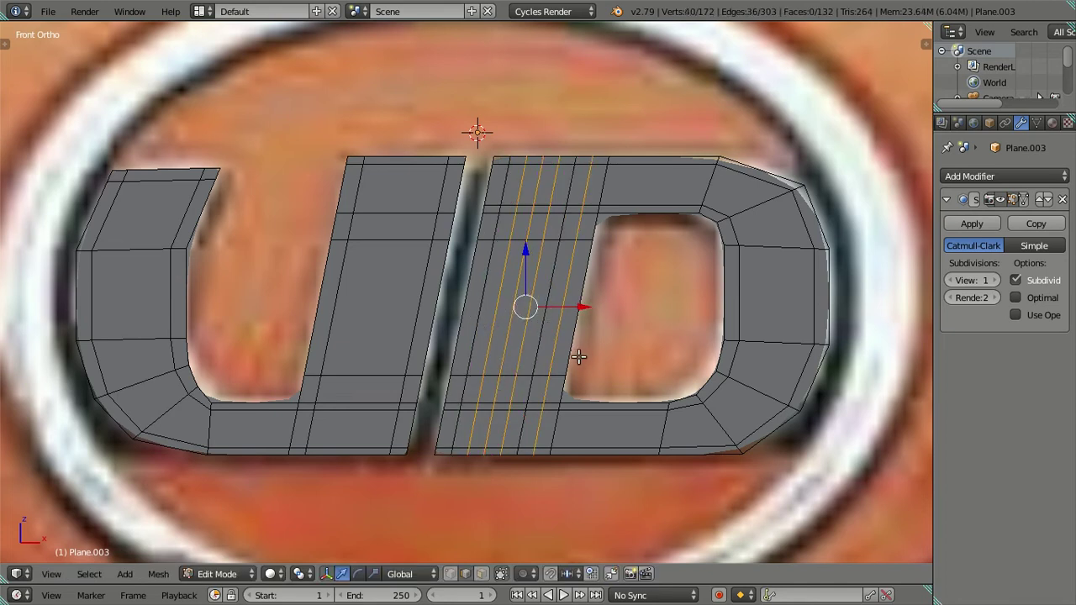
key("x")
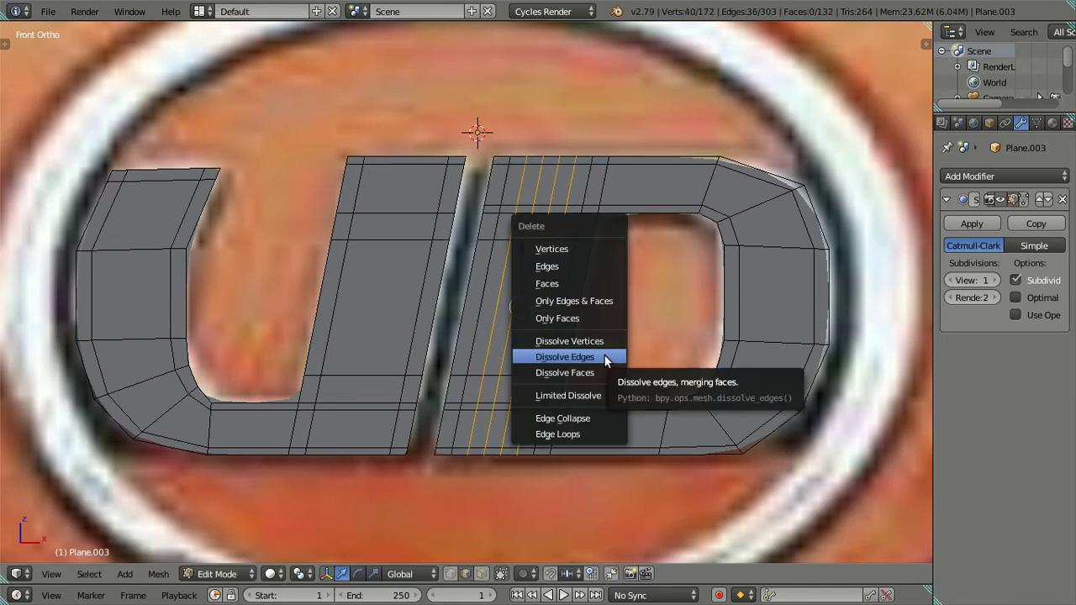
left_click(605, 355)
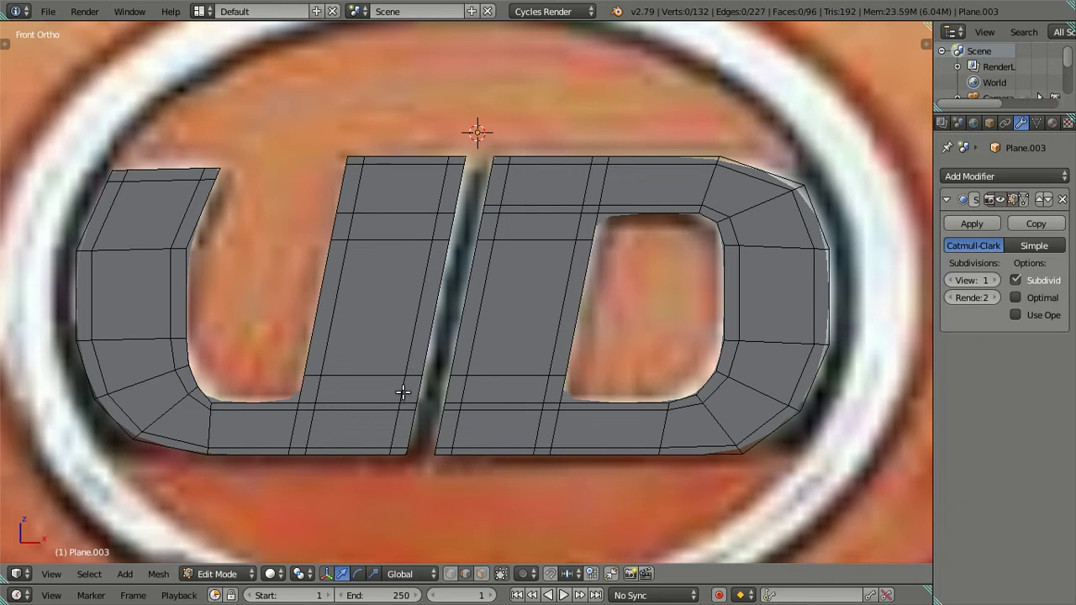
Add single loop cuts near the middle stroke's bottom and the D stem's bottom and top
key("ctrl+r")
left_click(403, 391)
right_click(403, 391)
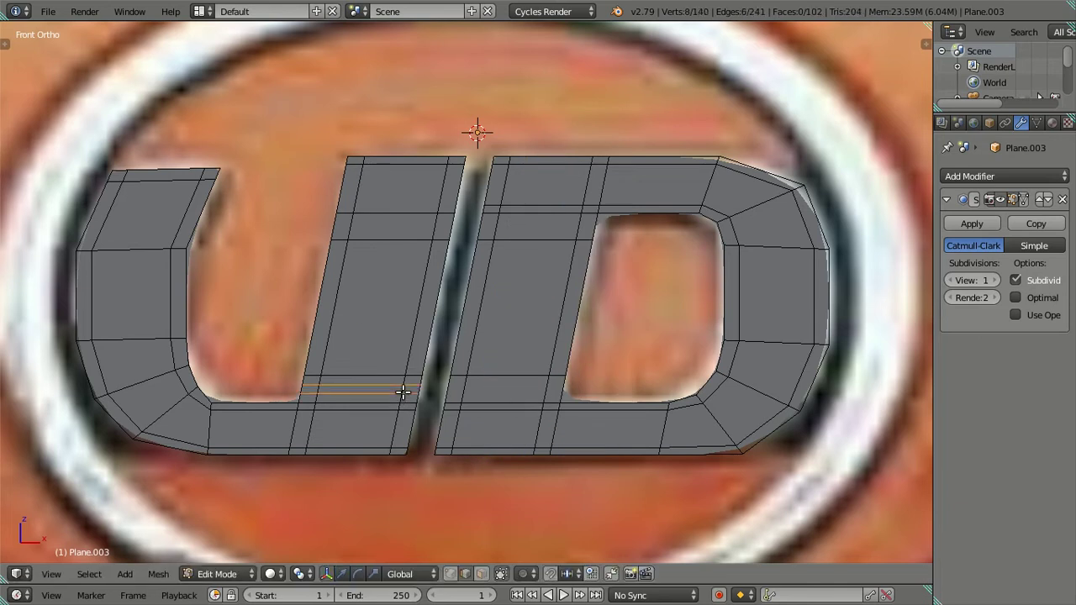
key("ctrl+r")
left_click(465, 391)
right_click(465, 391)
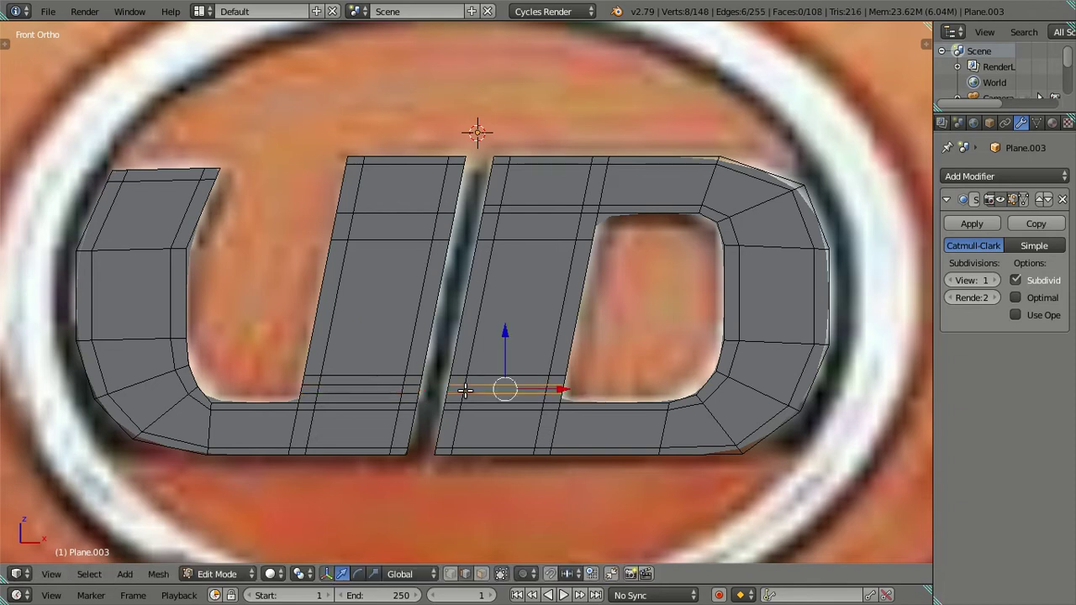
key("ctrl+r")
left_click(588, 223)
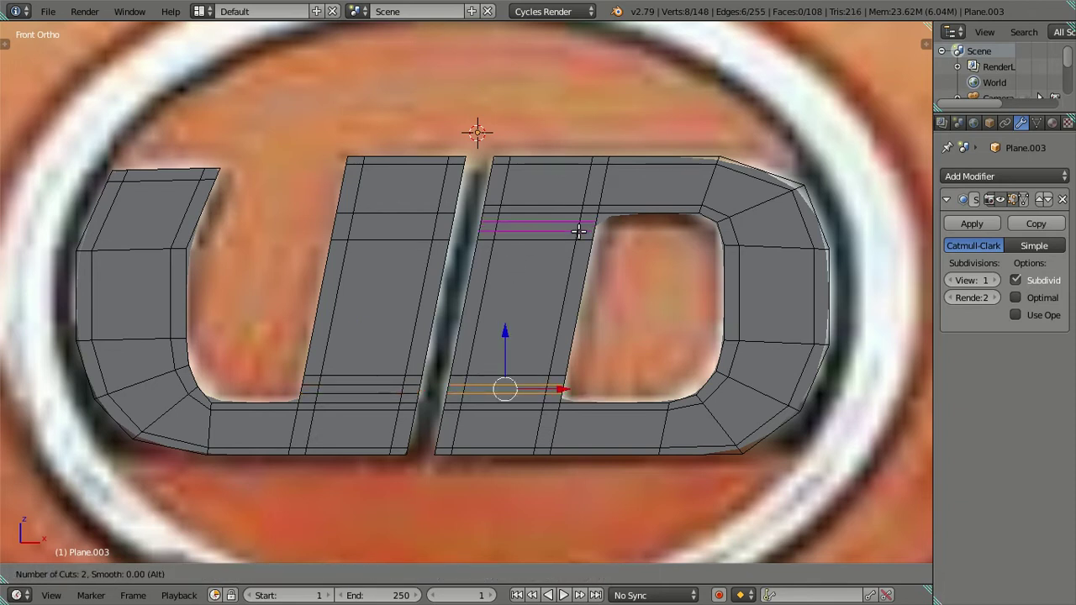
right_click(589, 224)
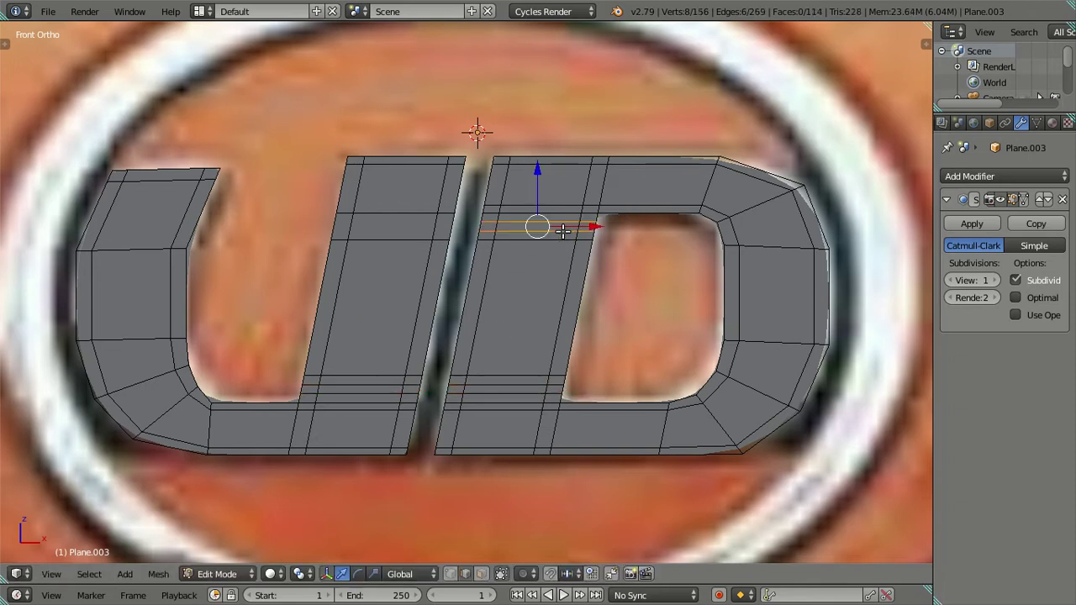
Select the extra horizontal loops across the U and D stems and dissolve them
key("a")
right_click(403, 238, "alt")
right_click(353, 376, "alt+shift")
right_click(348, 384, "alt+shift")
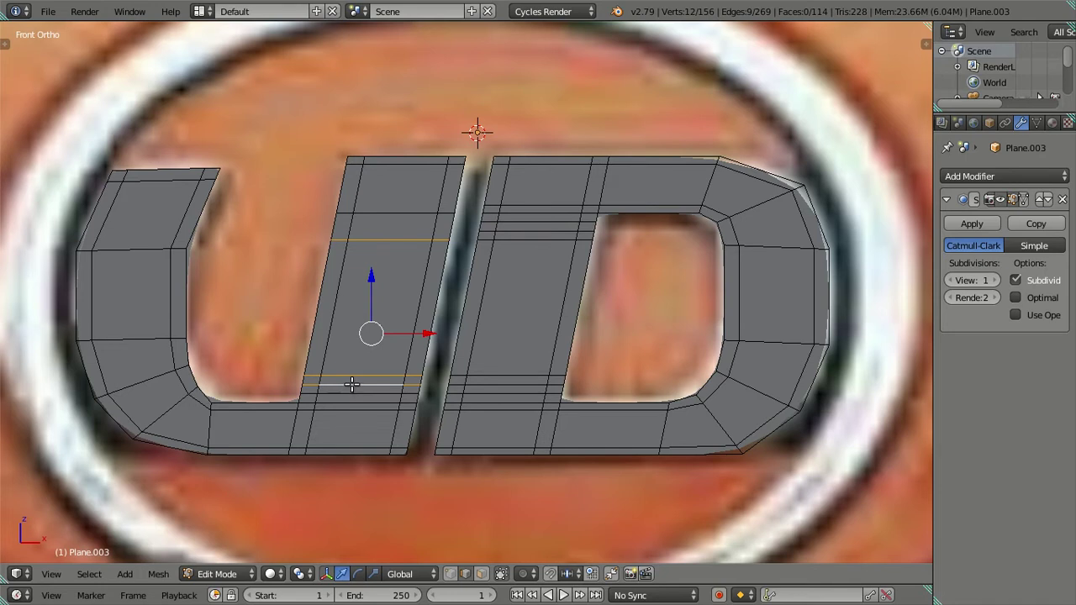
right_click(537, 222, "alt+shift")
right_click(538, 230, "alt+shift")
right_click(538, 241, "alt+shift")
right_click(496, 376, "alt+shift")
right_click(494, 386, "alt+shift")
key("x")
left_click(546, 363)
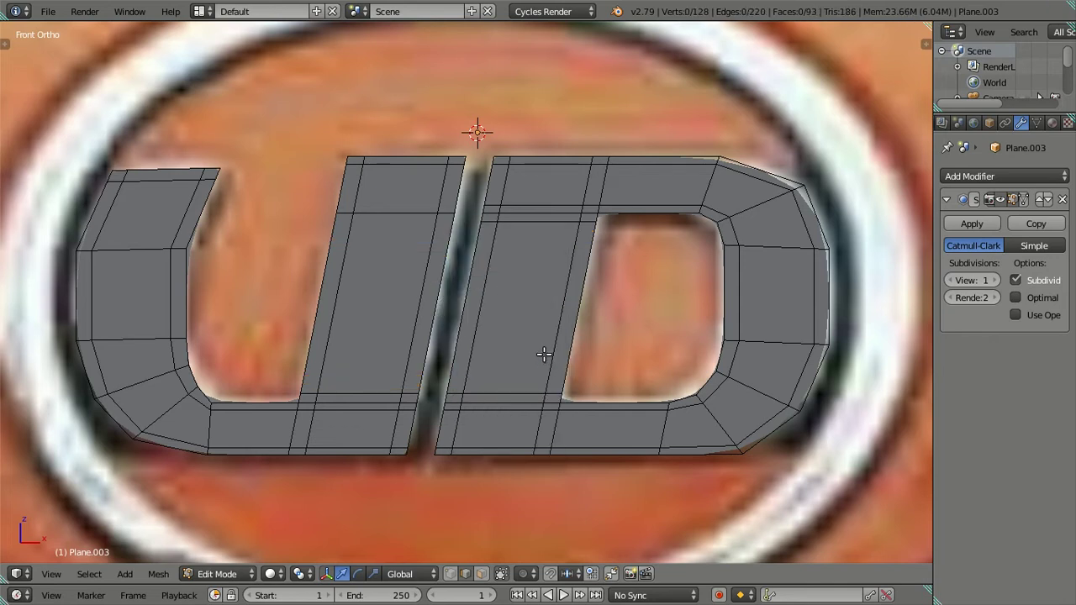
key("z")
key("z")
key("z")
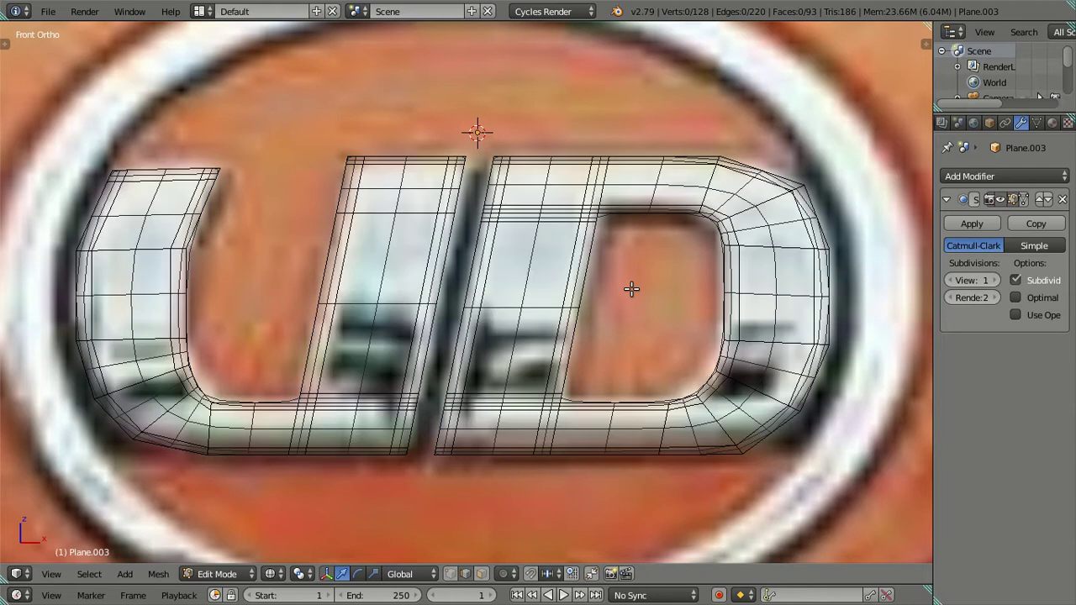
Drop the logo's viewport subdivision to level 0 and compare it solid versus see-through in Object Mode
key("ctrl+0")
scroll(593, 287, "down", 3)
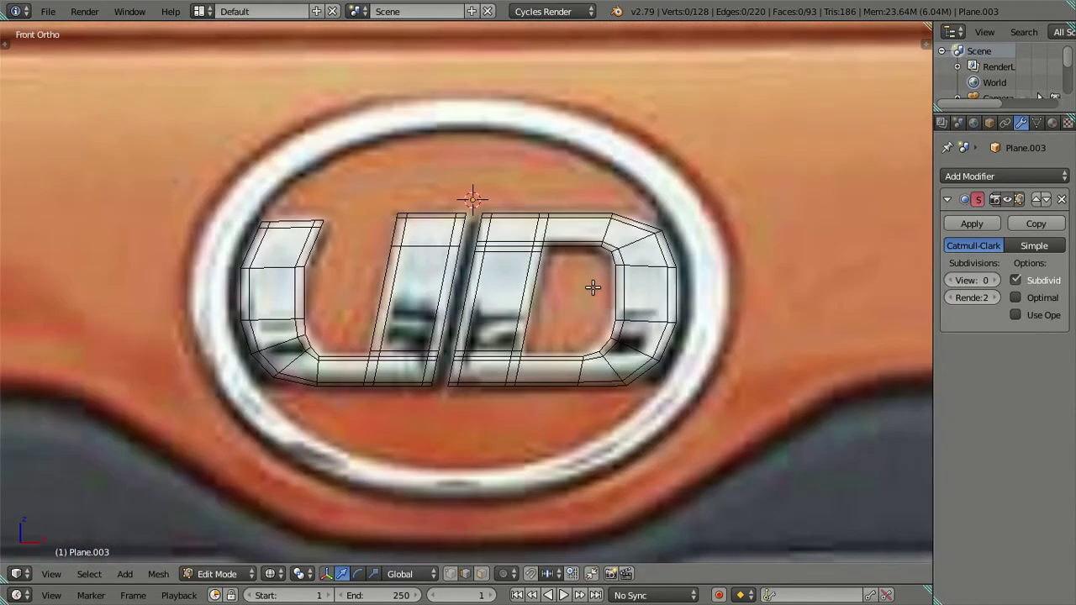
key("Tab")
key("z")
key("z")
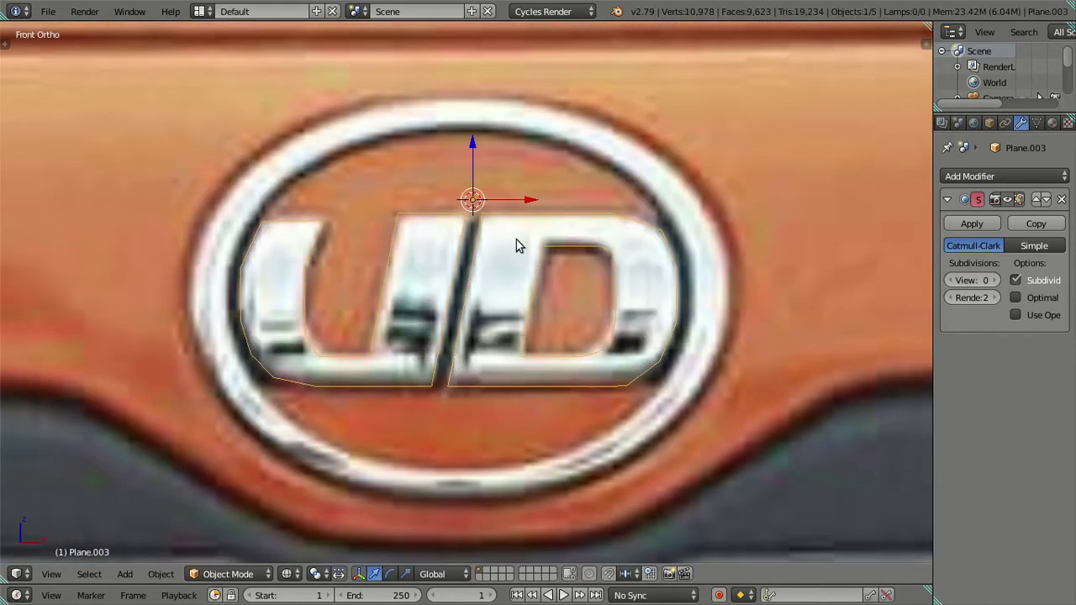
scroll(516, 244, "down", 6)
scroll(503, 253, "up", 3)
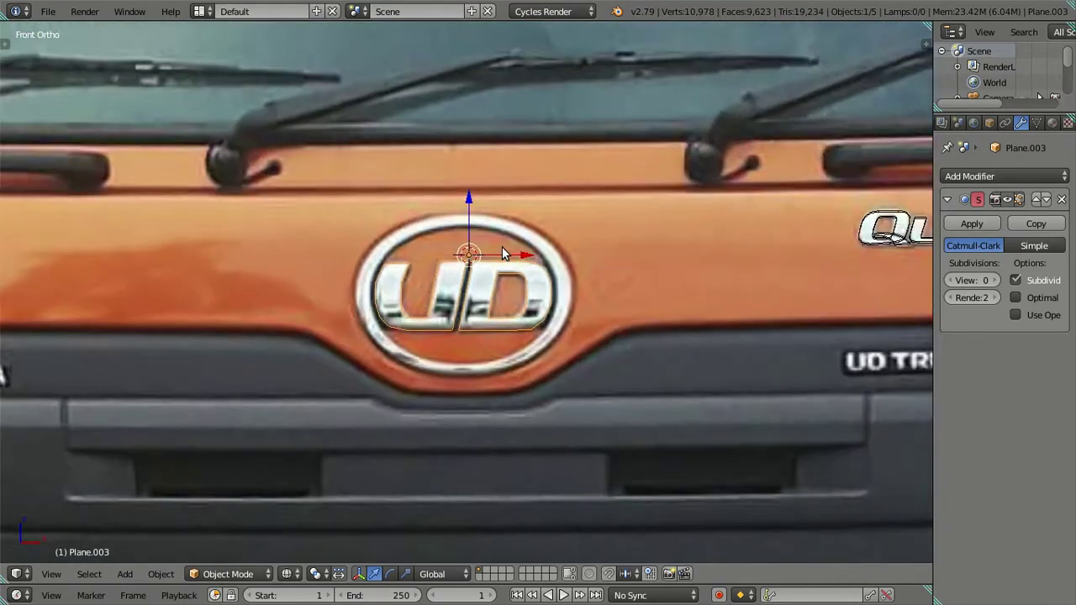
scroll(502, 247, "up", 3)
scroll(538, 244, "up", 2)
key("z")
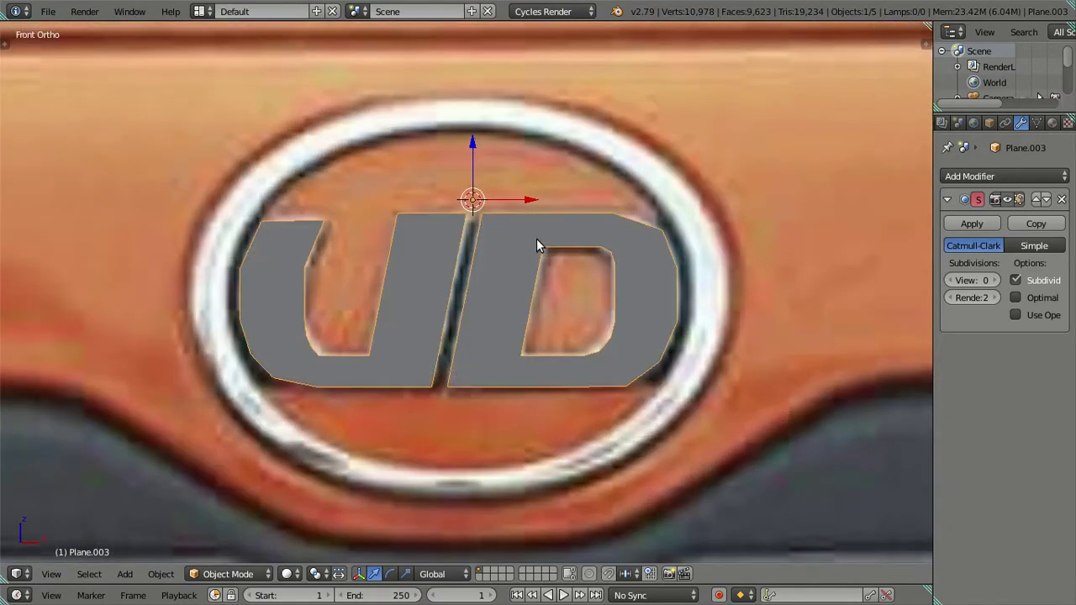
key("z")
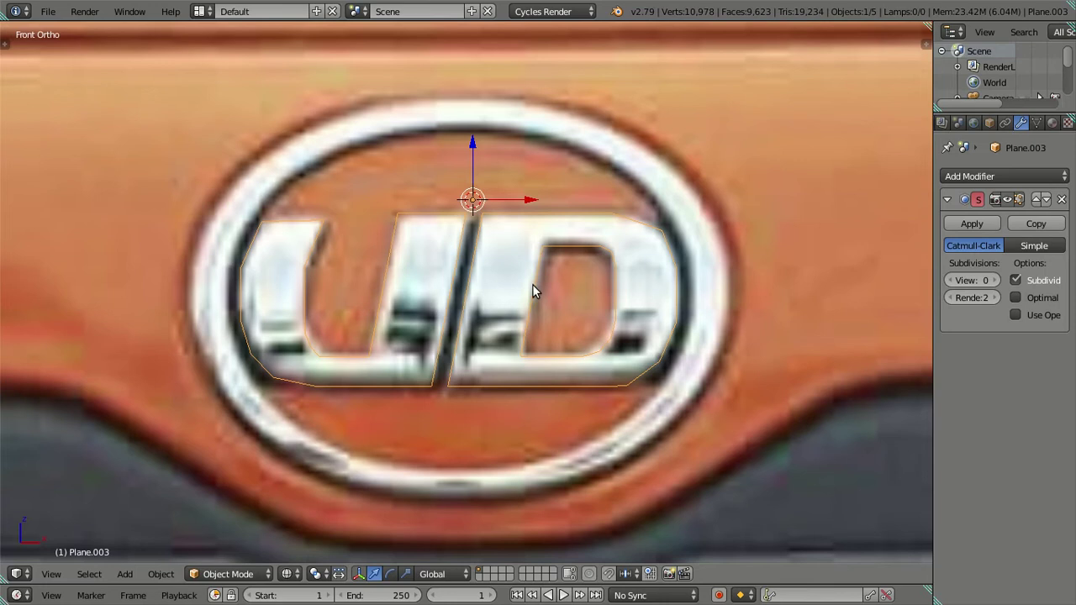
Re-enter Edit Mode on the logo and orbit the view away from the front
key("Tab")
key("Tab")
scroll(532, 284, "down", 4)
scroll(532, 284, "down", 2)
scroll(534, 317, "up", 3)
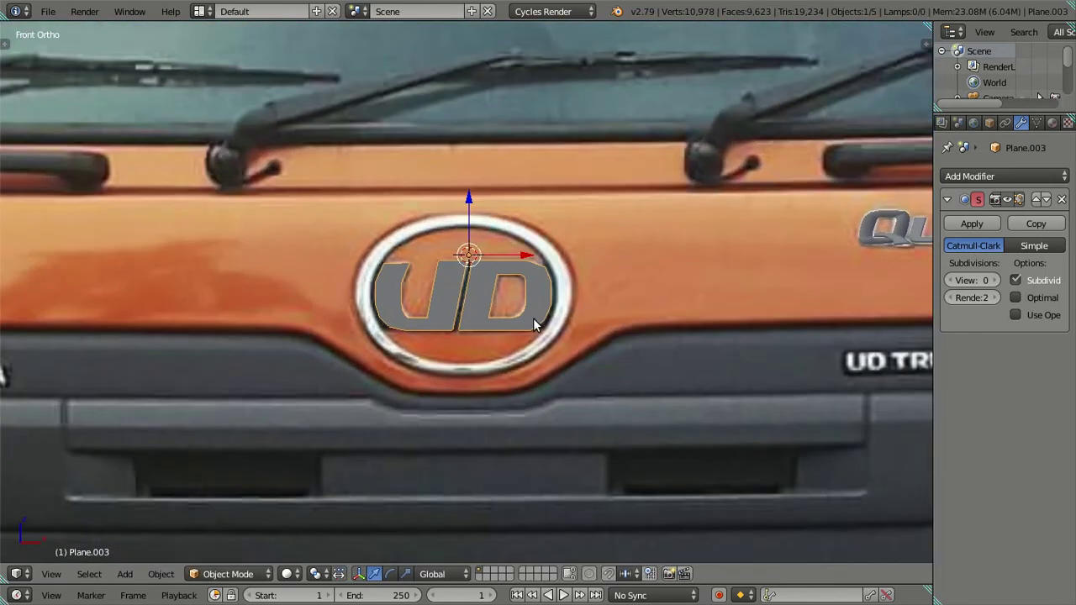
scroll(534, 318, "down", 3)
scroll(533, 318, "up", 4)
scroll(533, 318, "down", 5)
scroll(533, 318, "down", 3)
mouse_move(544, 318)
middle_mouse_down()
mouse_move(487, 387)
mouse_move(467, 388)
middle_mouse_up()
Snap the 3D cursor to the world centre and zoom onto the emblem in Front view
key("shift+s")
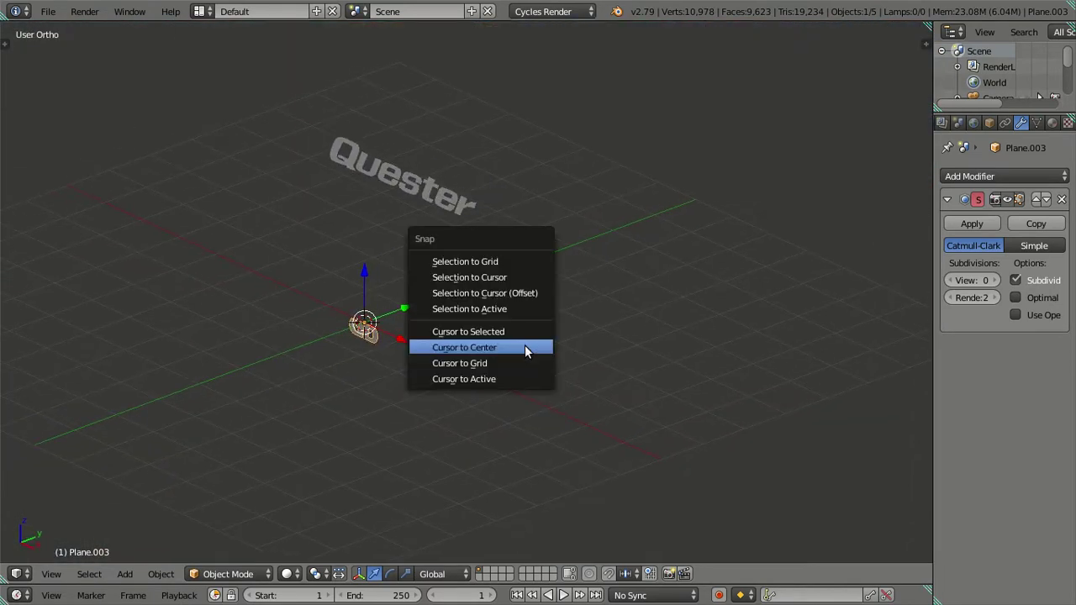
left_click(522, 344)
scroll(519, 353, "up", 2)
key("KP_1")
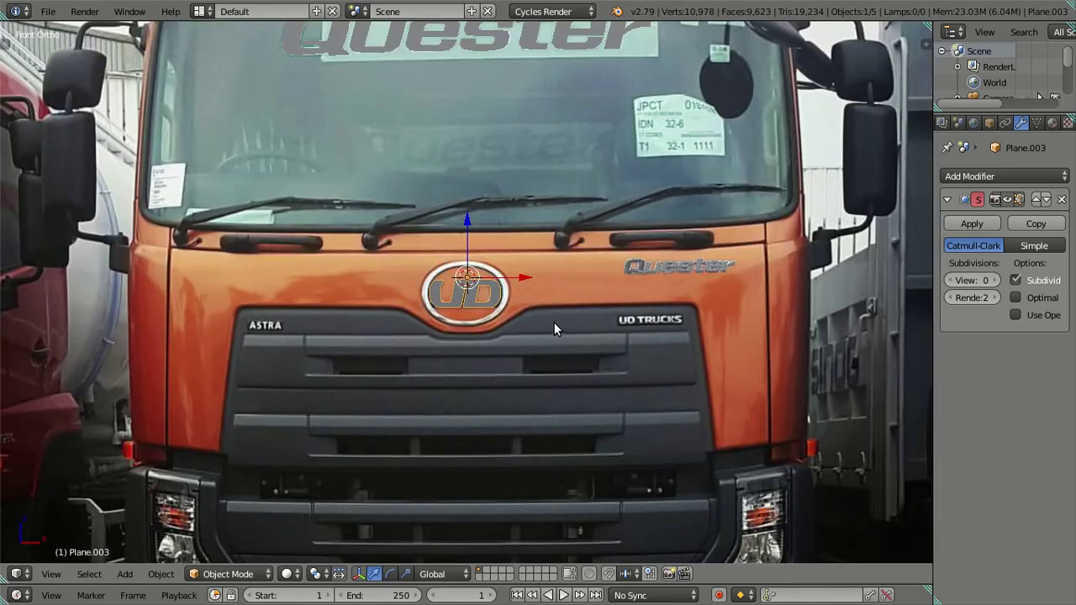
scroll(483, 232, "up", 3)
scroll(473, 210, "up", 2)
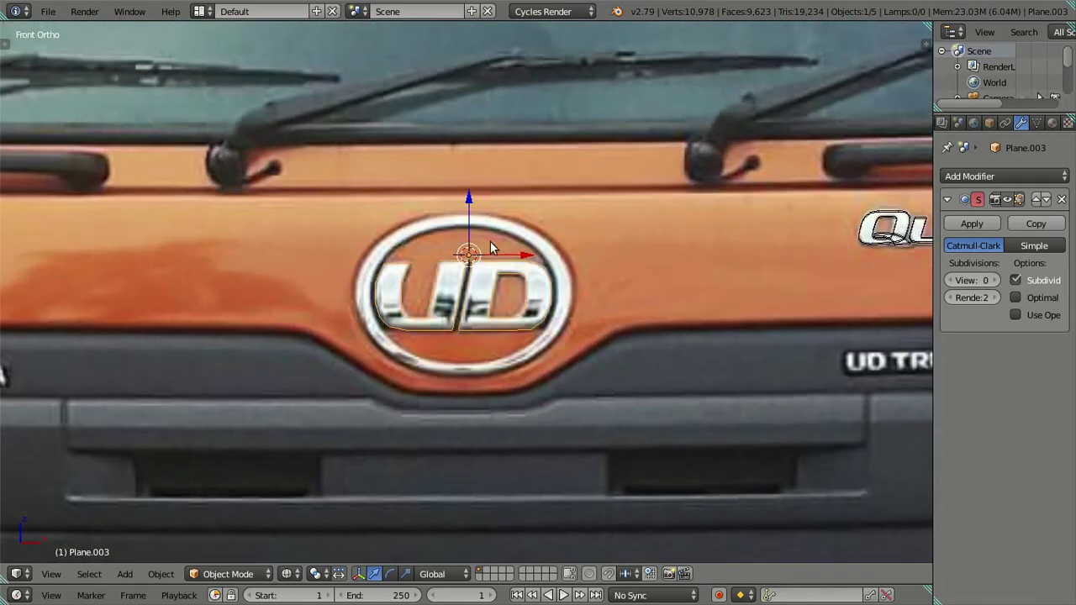
scroll(589, 235, "up", 2)
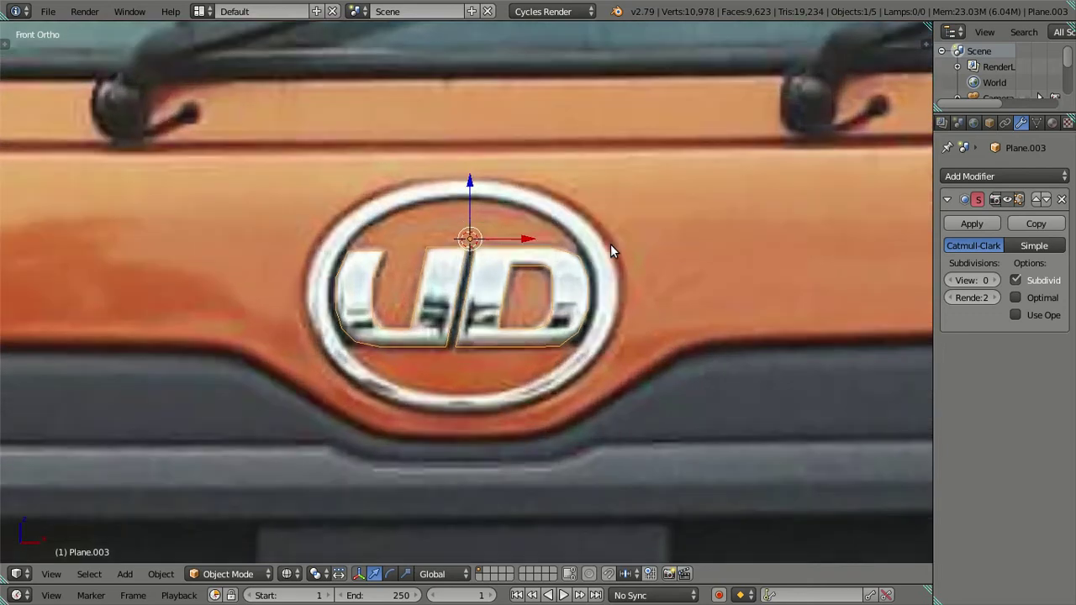
key("Tab")
Add a mesh circle to the logo and set it to 16 vertices
key("shift+a")
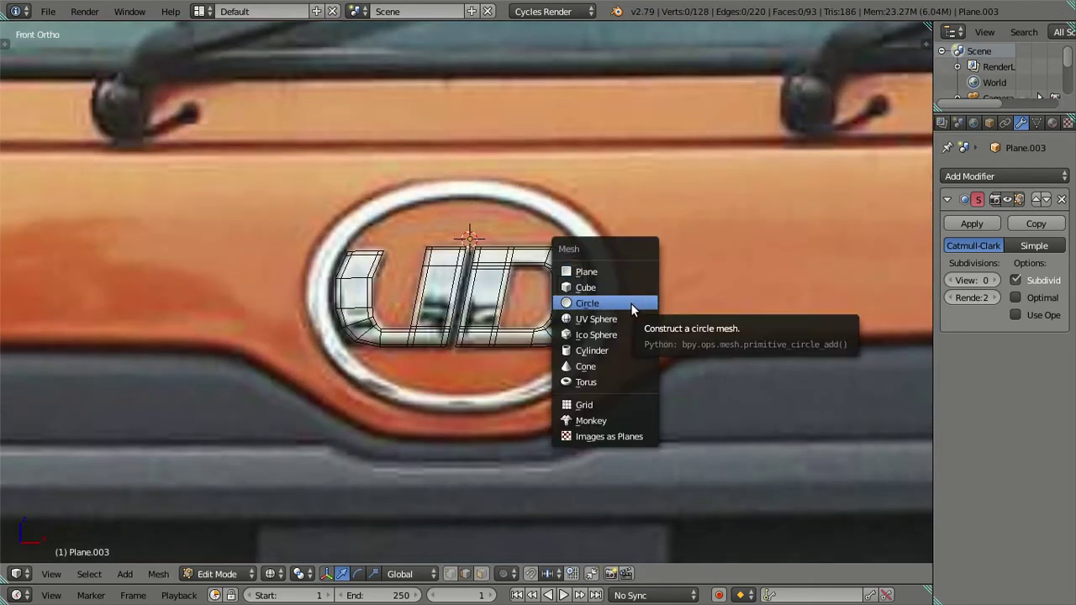
left_click(631, 303)
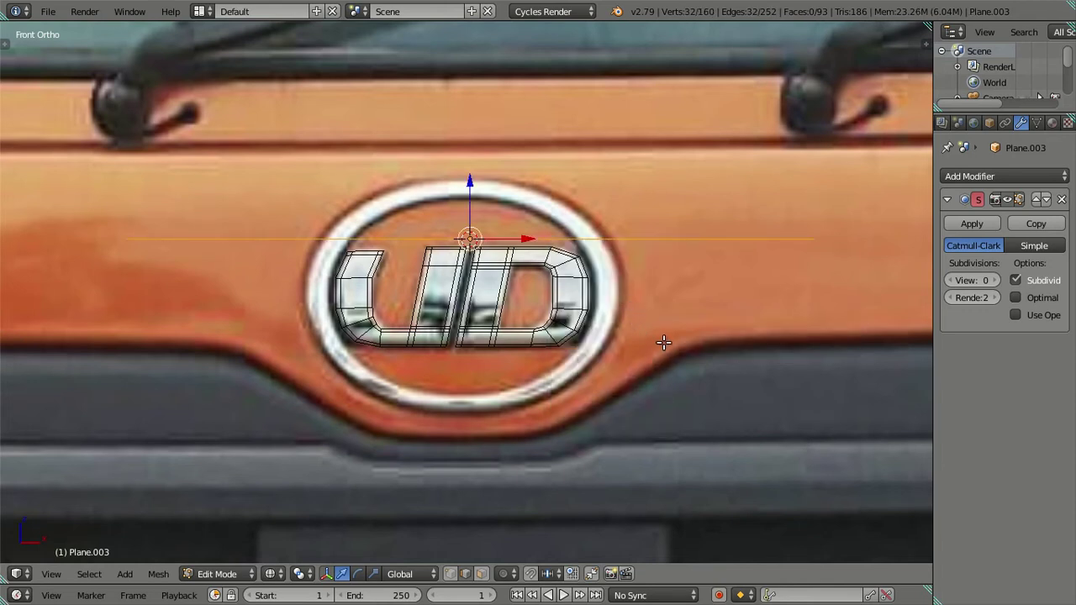
key("t")
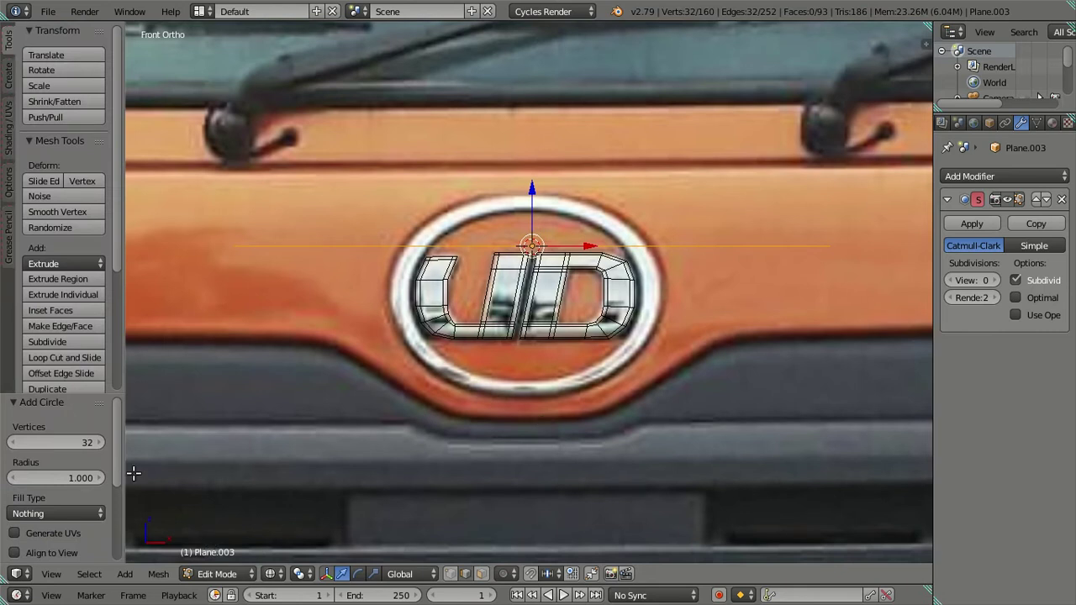
left_click(76, 440)
type("16")
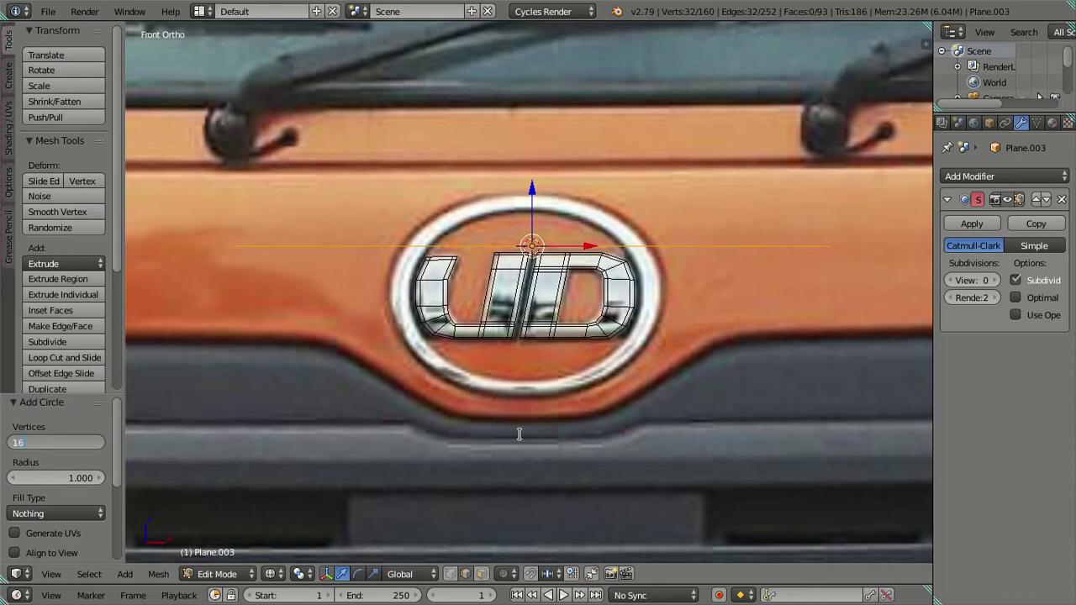
key("Return")
Rotate the circle 90° on X so it stands upright, viewed from the front
mouse_move(524, 392)
middle_mouse_down()
mouse_move(548, 389)
mouse_move(538, 406)
middle_mouse_up()
scroll(539, 406, "down", 2)
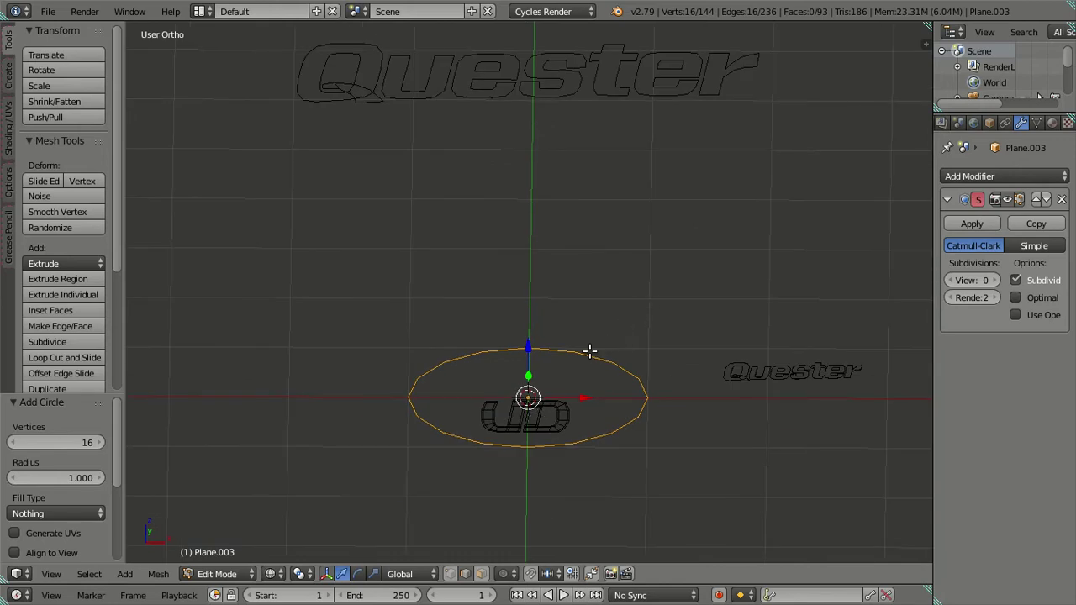
type("rx90")
key("Return")
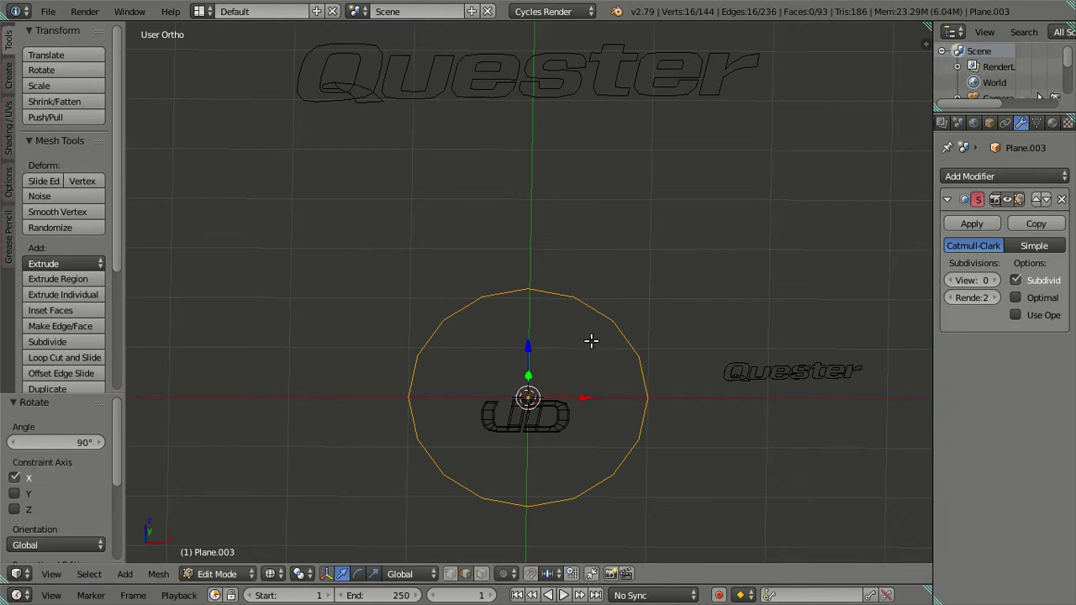
key("KP_1")
scroll(591, 341, "up", 4)
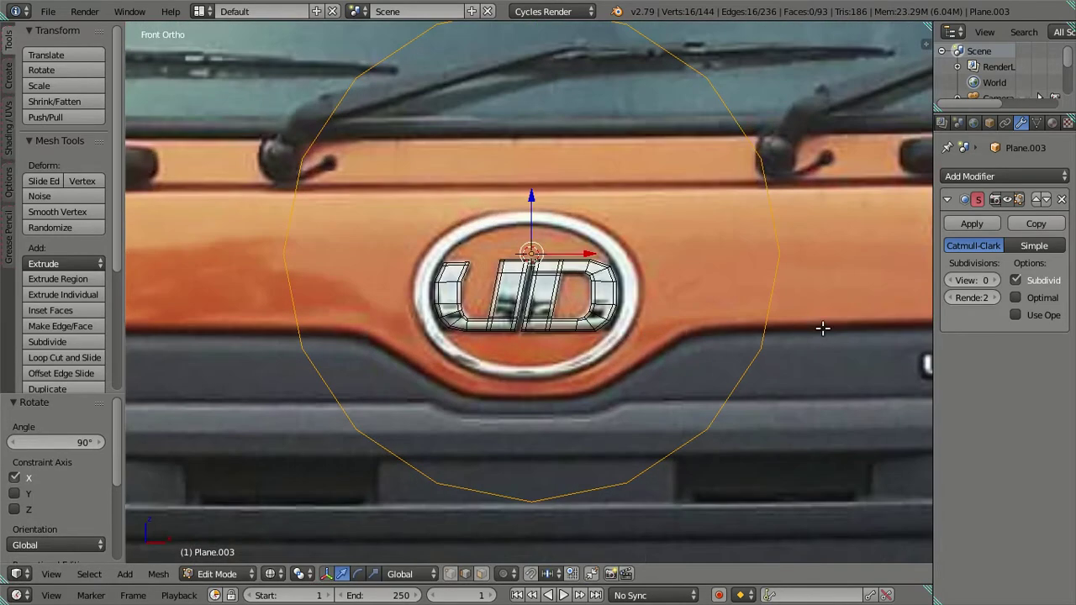
Shrink the circle and move it vertically and sideways to centre it on the emblem ring
key("s")
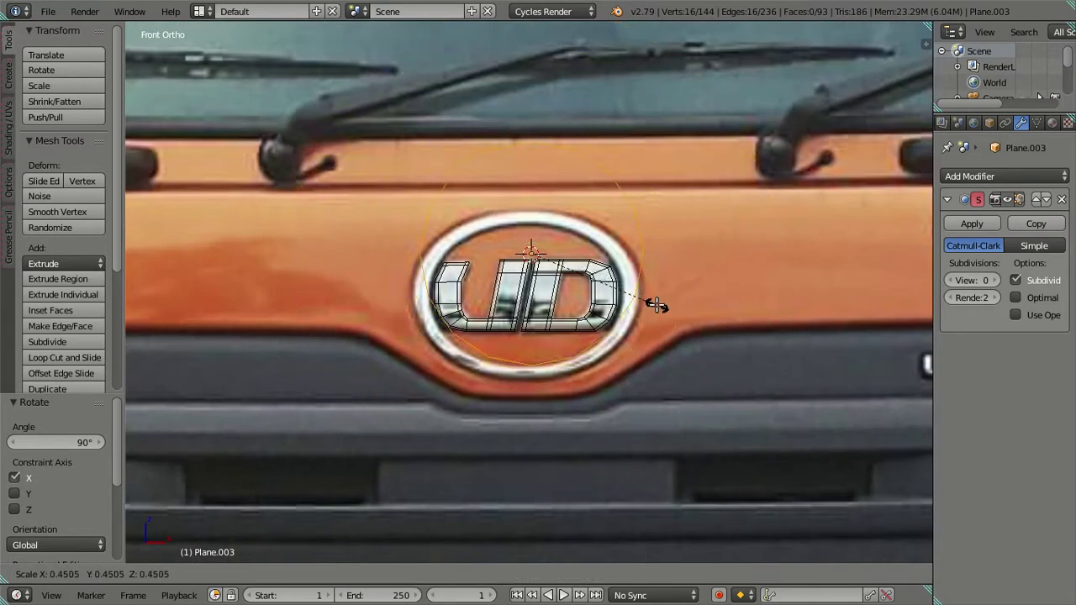
left_click(657, 305)
scroll(629, 293, "up", 2)
key("g")
key("z")
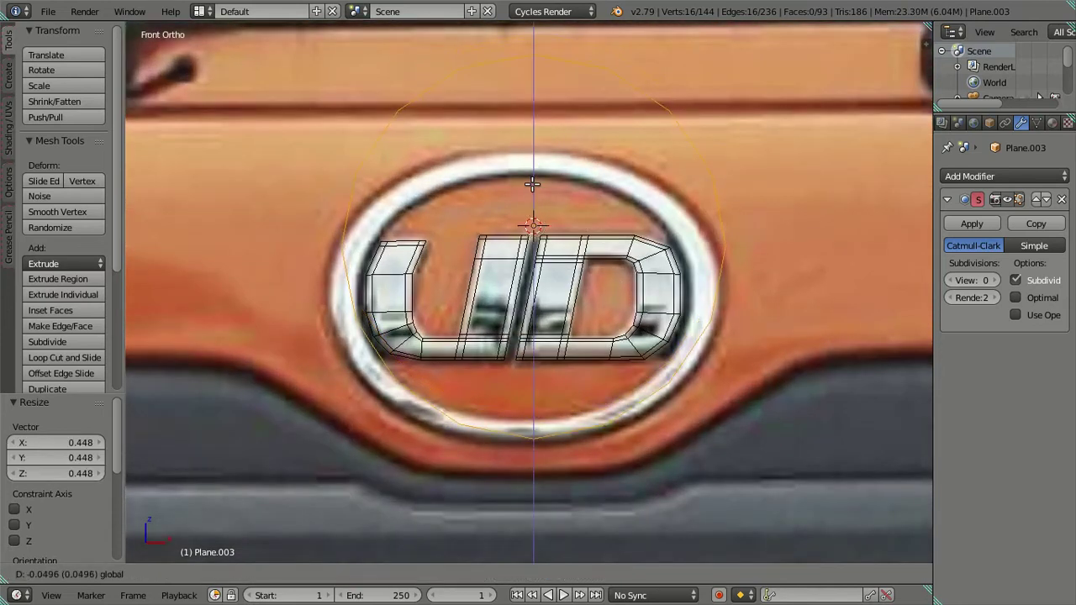
left_click(530, 198)
key("g")
key("z")
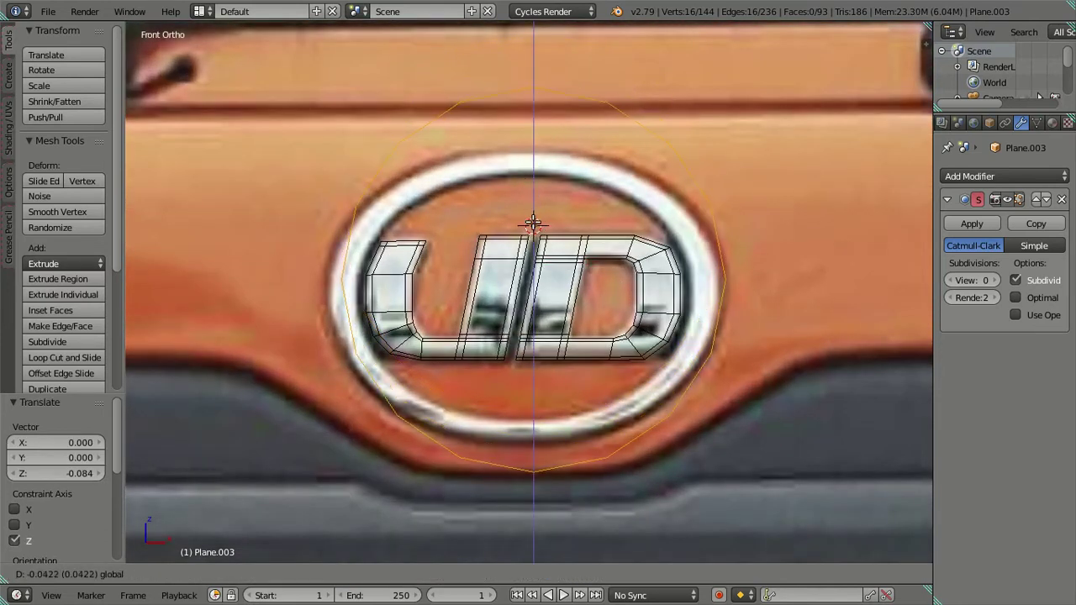
left_click(535, 227)
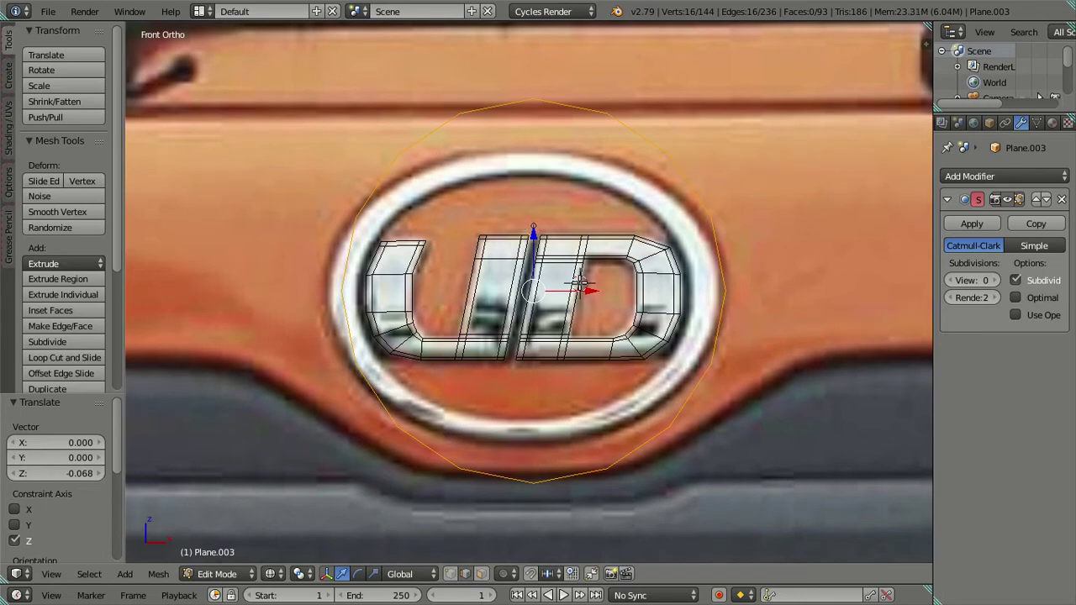
key("g")
key("x")
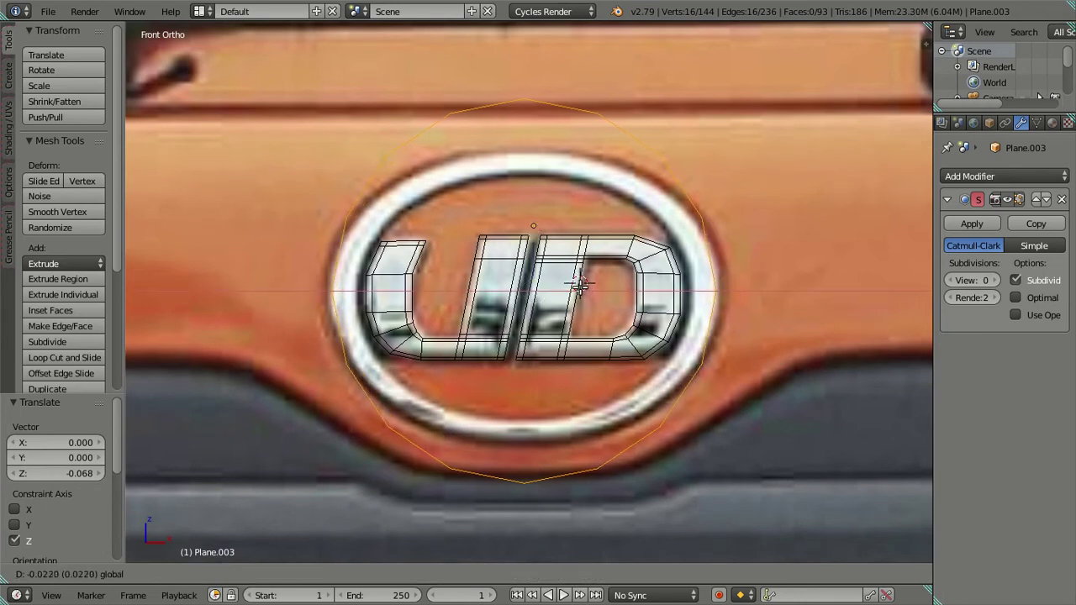
left_click(581, 286)
Squash the circle on Z into an oval and fine-tune its size and height onto the chrome ring
key("s")
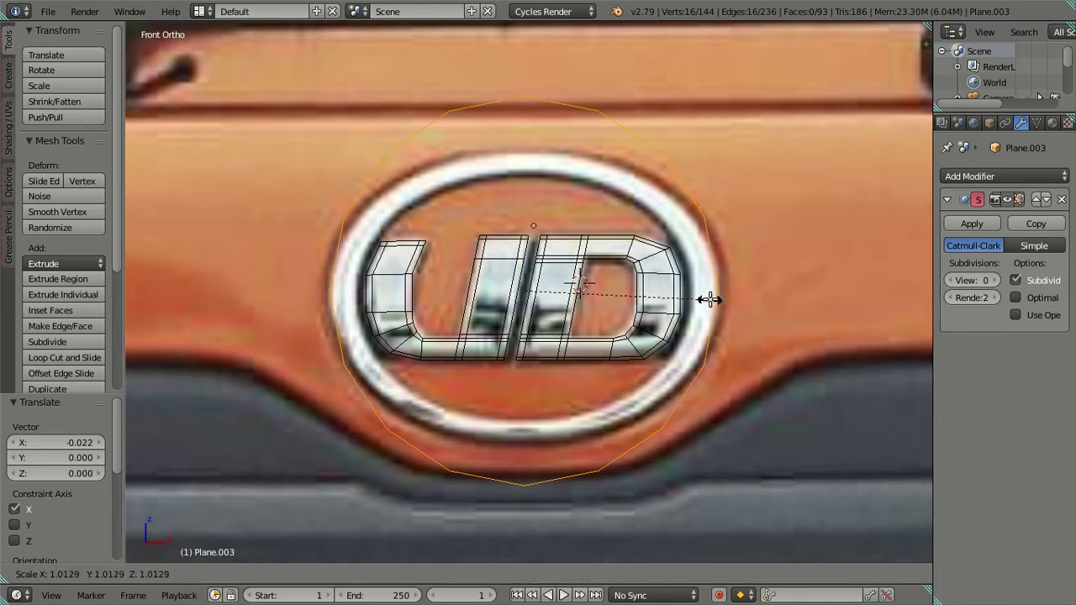
left_click(710, 299)
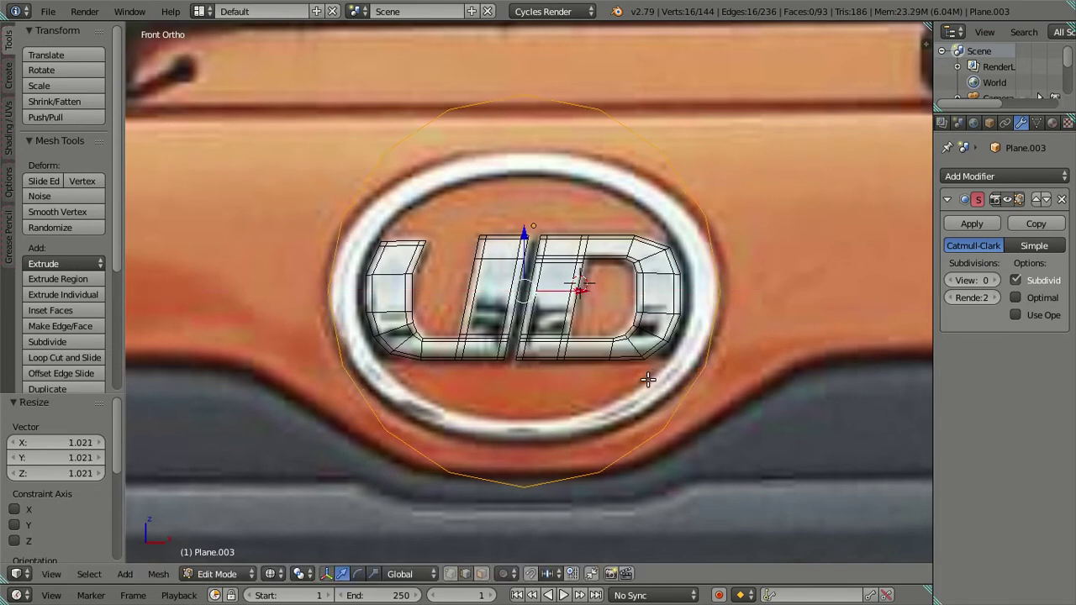
key("s")
key("z")
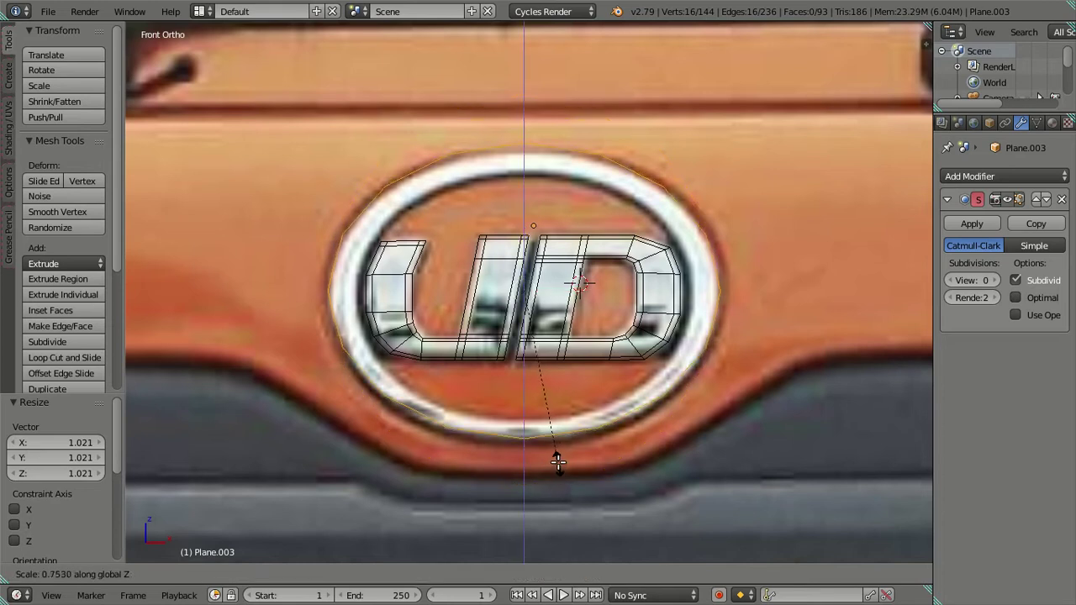
left_click(558, 458)
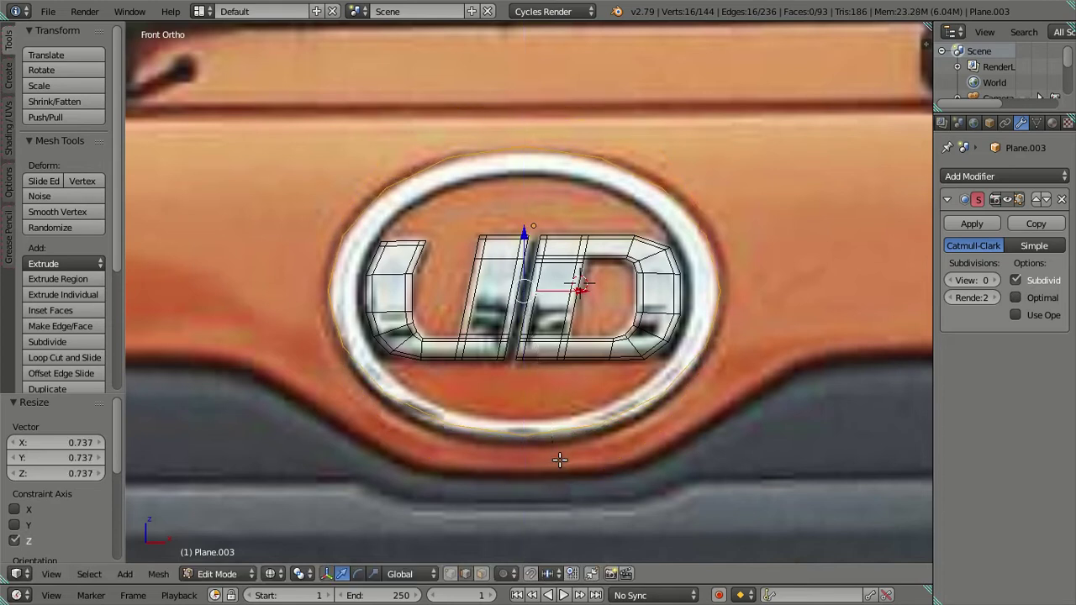
left_click_drag(526, 234, 530, 238)
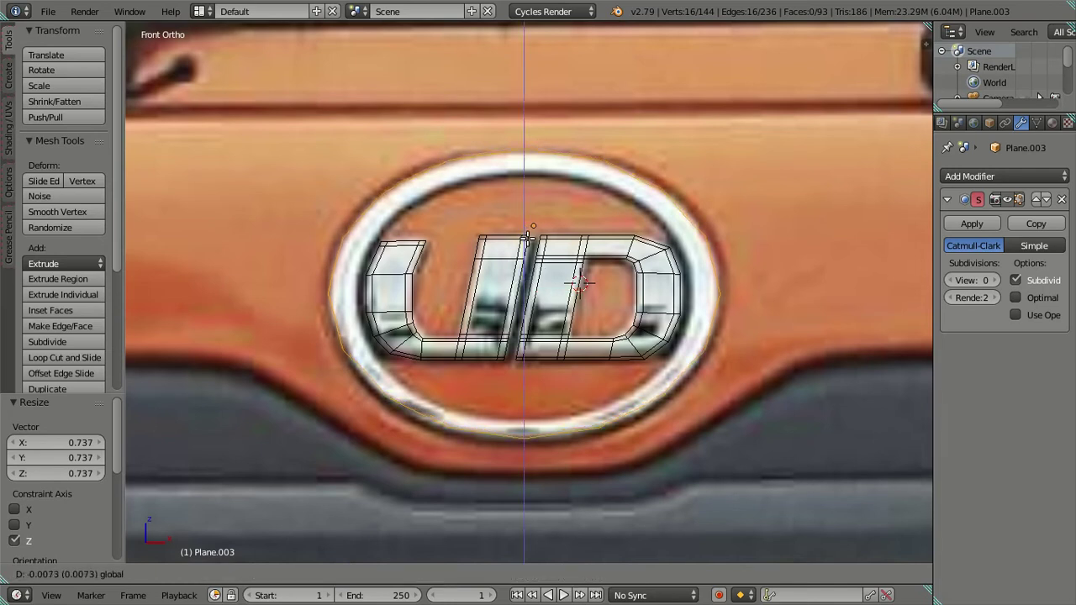
left_click_drag(527, 238, 531, 241)
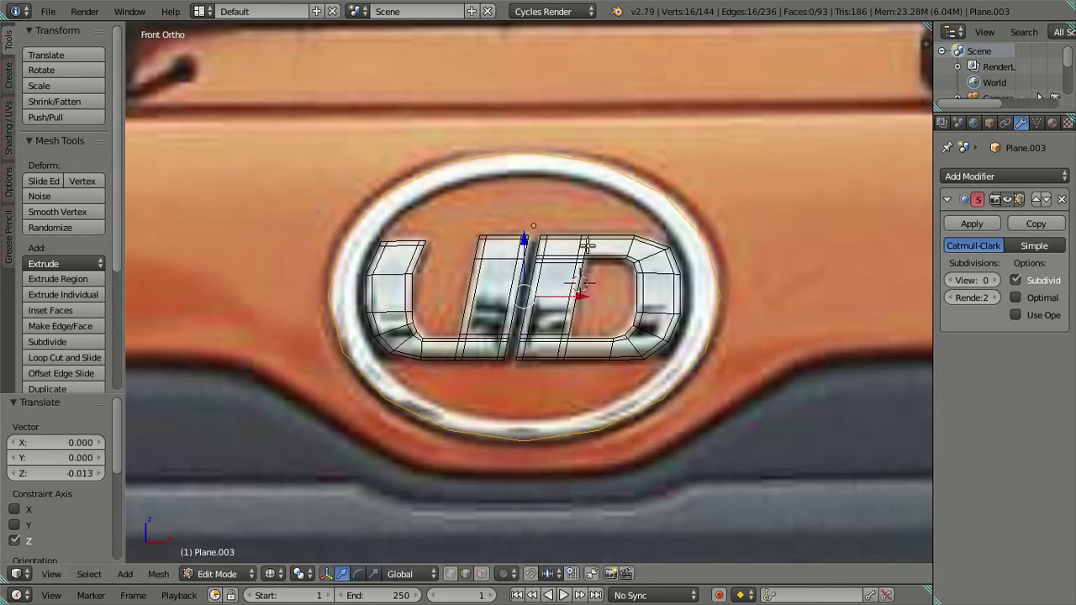
key("s")
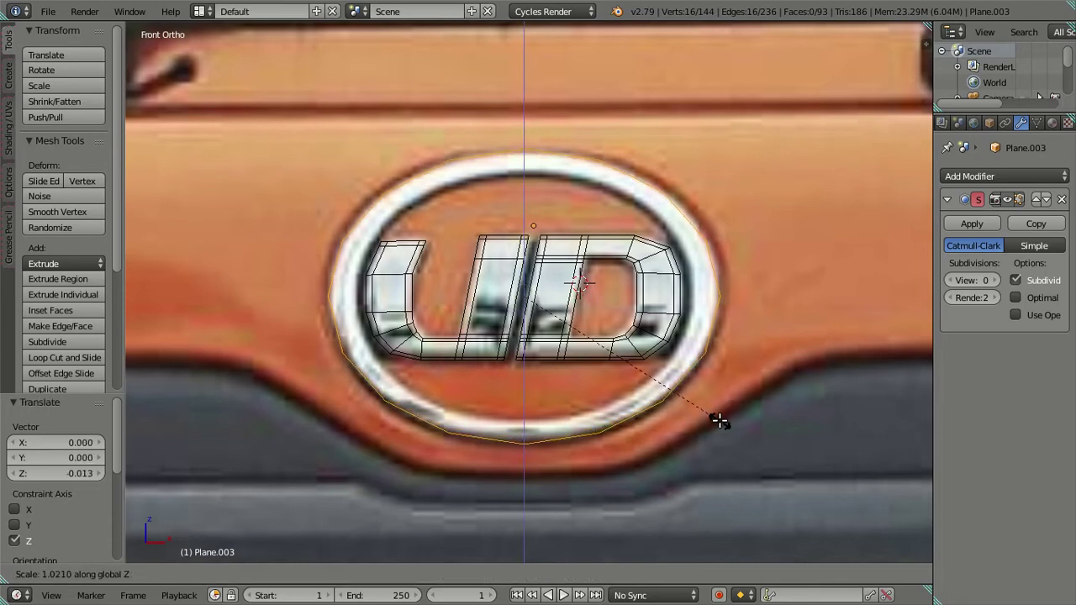
left_click(720, 420)
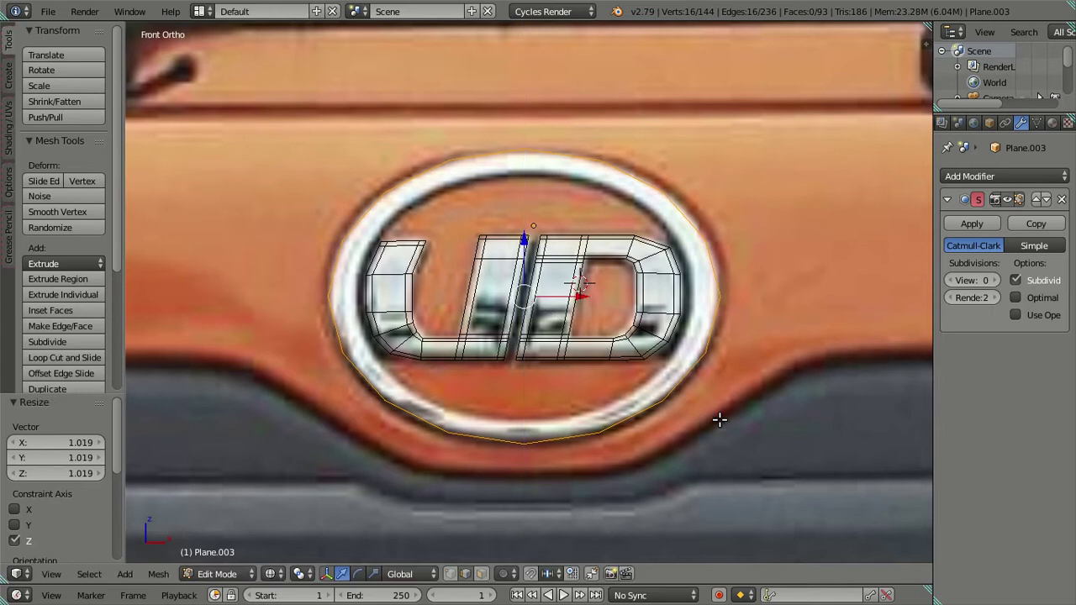
key("s")
left_click(776, 392)
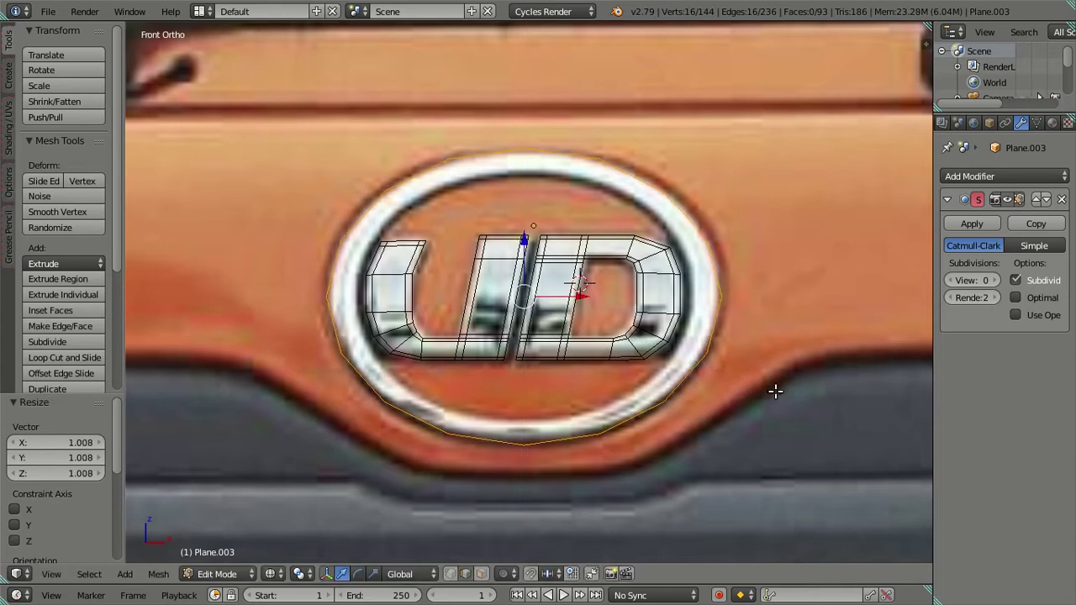
Select the oval's edge loop, extrude it and scale the new loop inward
key("a")
right_click(644, 418)
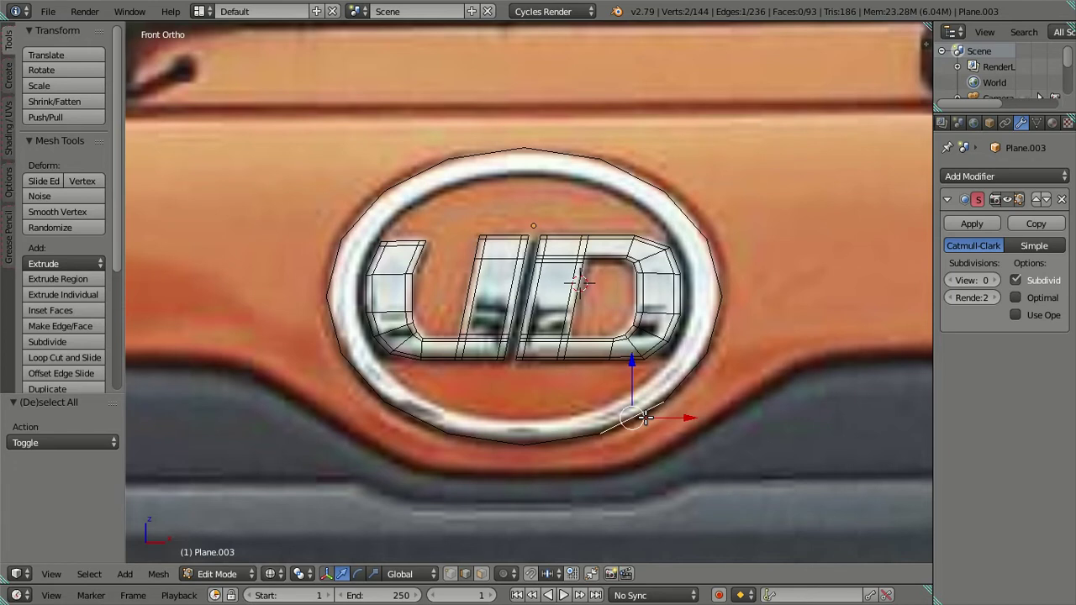
key("l")
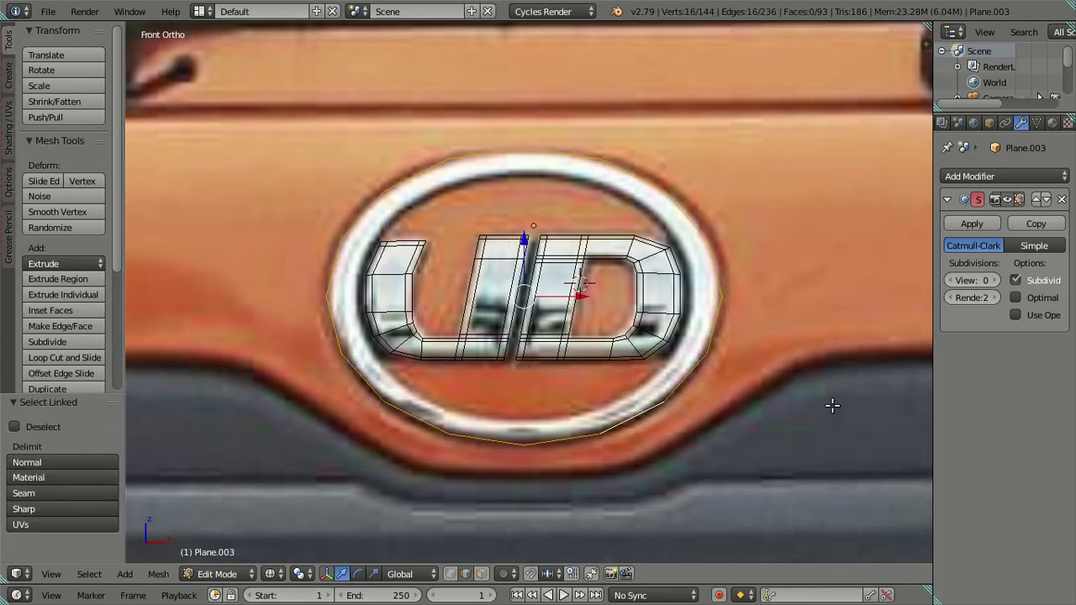
key("e")
key("s")
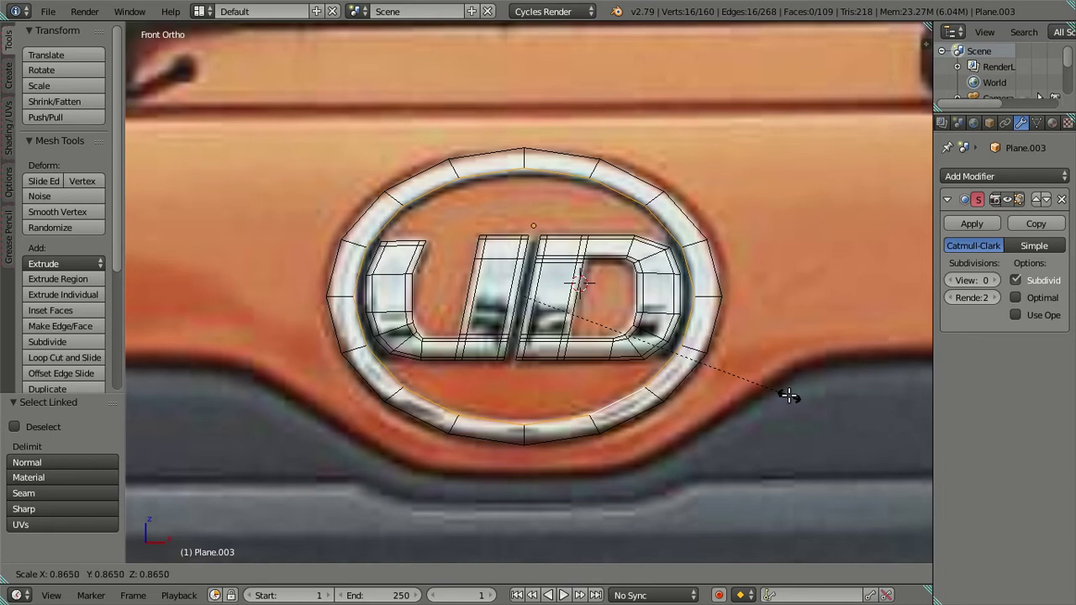
left_click(789, 396)
key("a")
key("z")
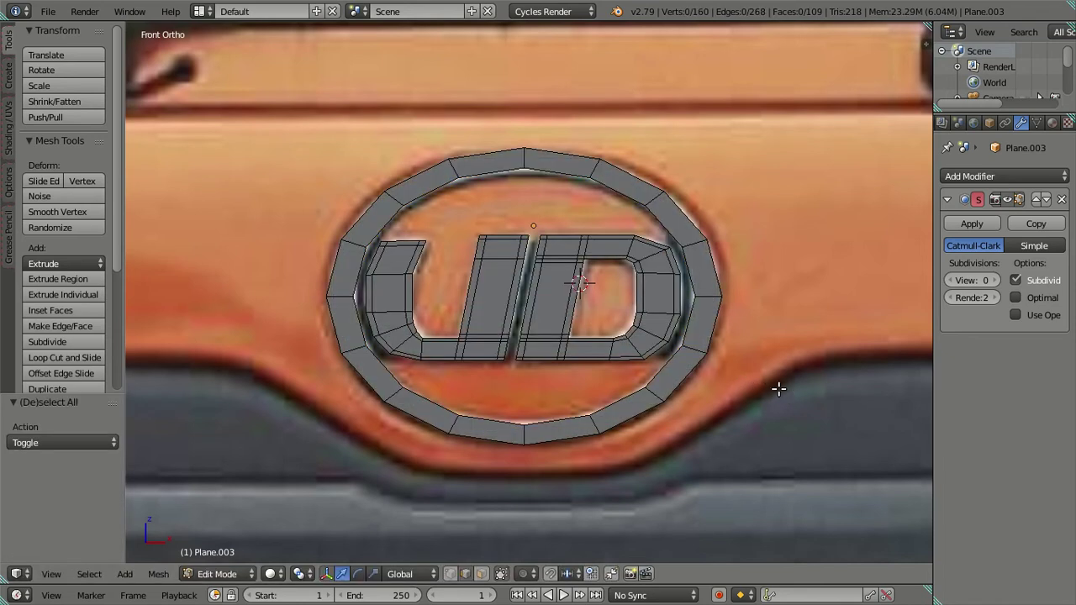
scroll(778, 386, "down", 3)
mouse_move(726, 355)
middle_mouse_down()
mouse_move(413, 404)
mouse_move(523, 367)
middle_mouse_up()
right_click(523, 367)
key("ctrl+l")
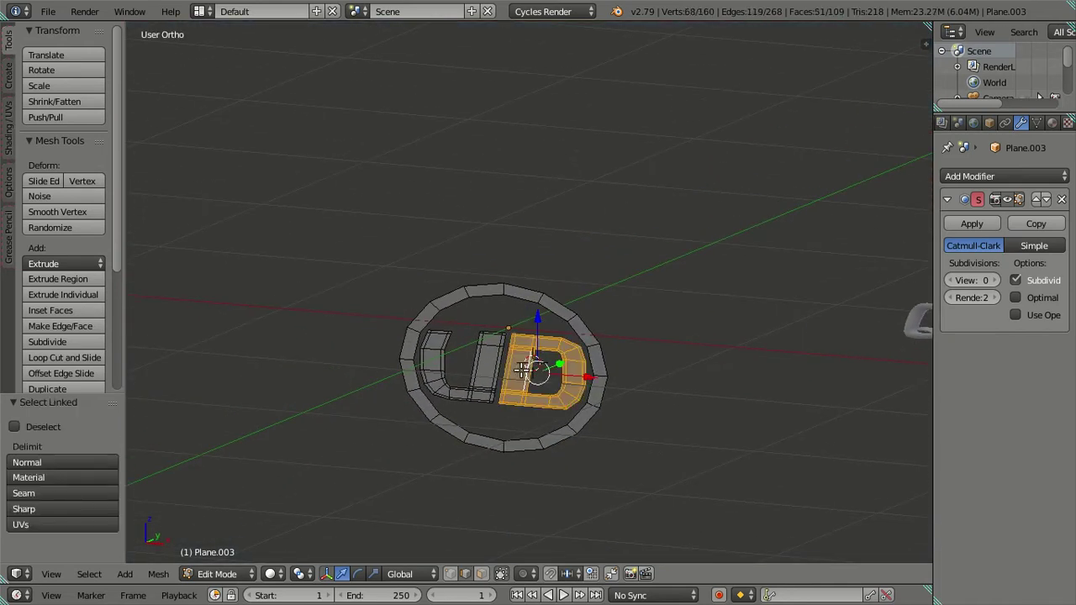
key("a")
key("a")
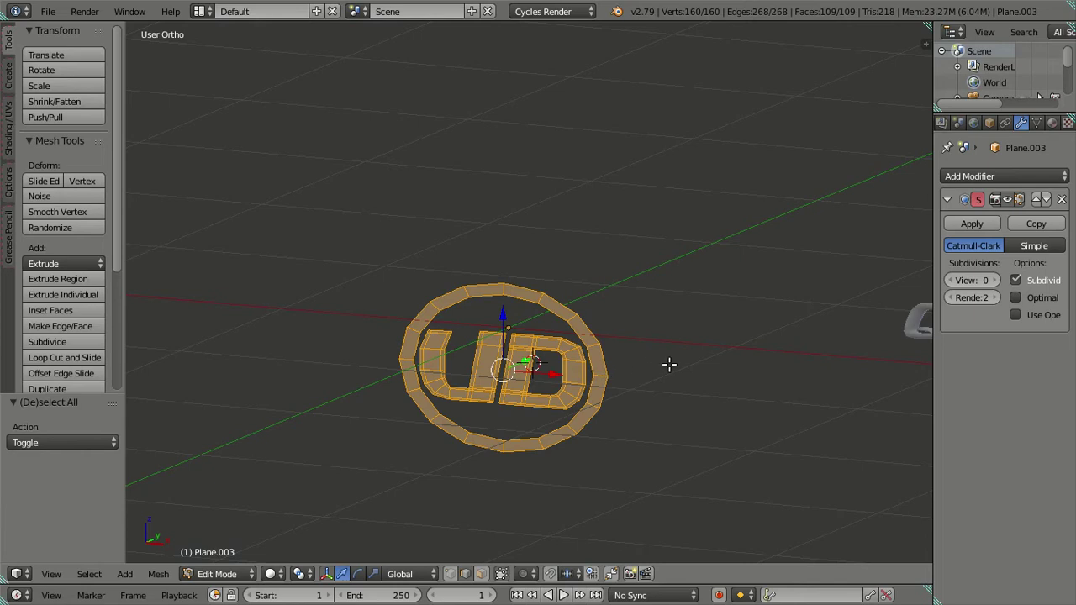
key("ctrl+f")
key("Escape")
key("a")
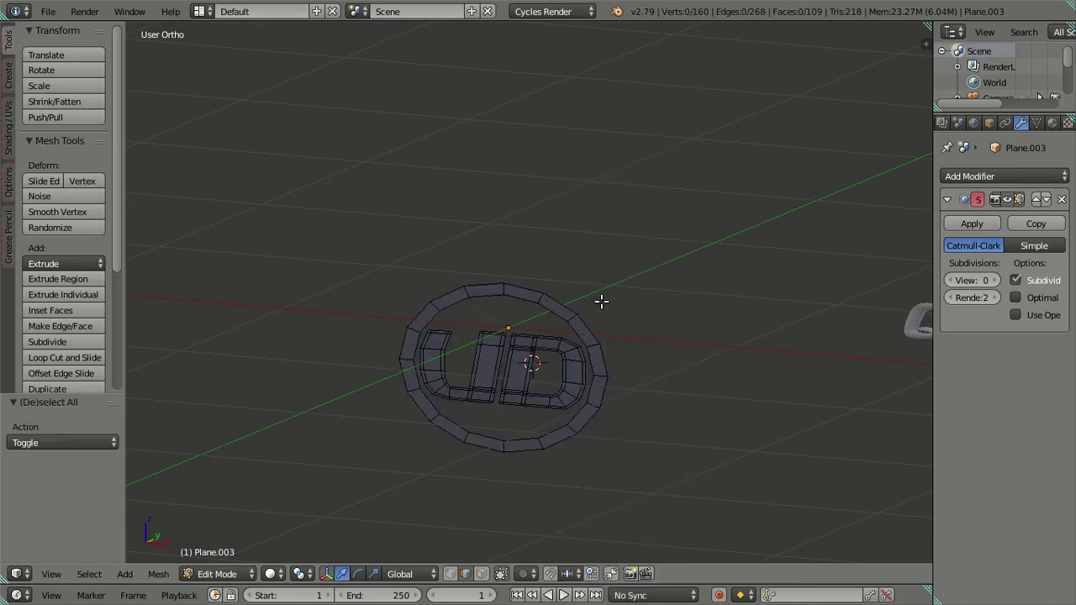
key("a")
key("a")
scroll(598, 303, "down", 4)
mouse_move(593, 359)
middle_mouse_down()
mouse_move(540, 350)
mouse_move(577, 365)
mouse_move(563, 351)
mouse_move(648, 334)
middle_mouse_up()
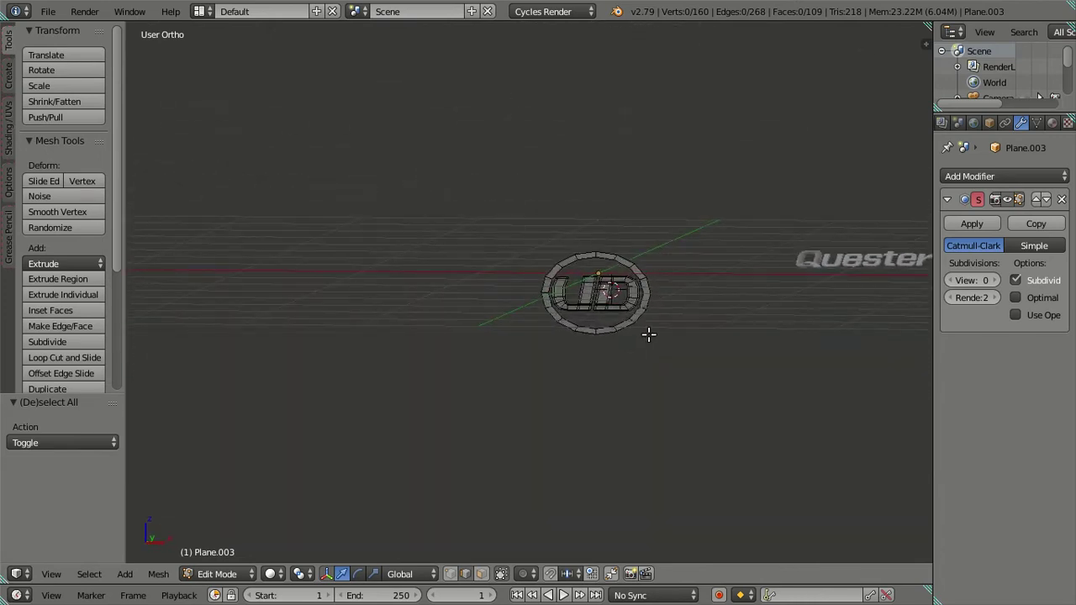
key("KP_1")
scroll(580, 355, "up", 2)
scroll(588, 360, "up", 3)
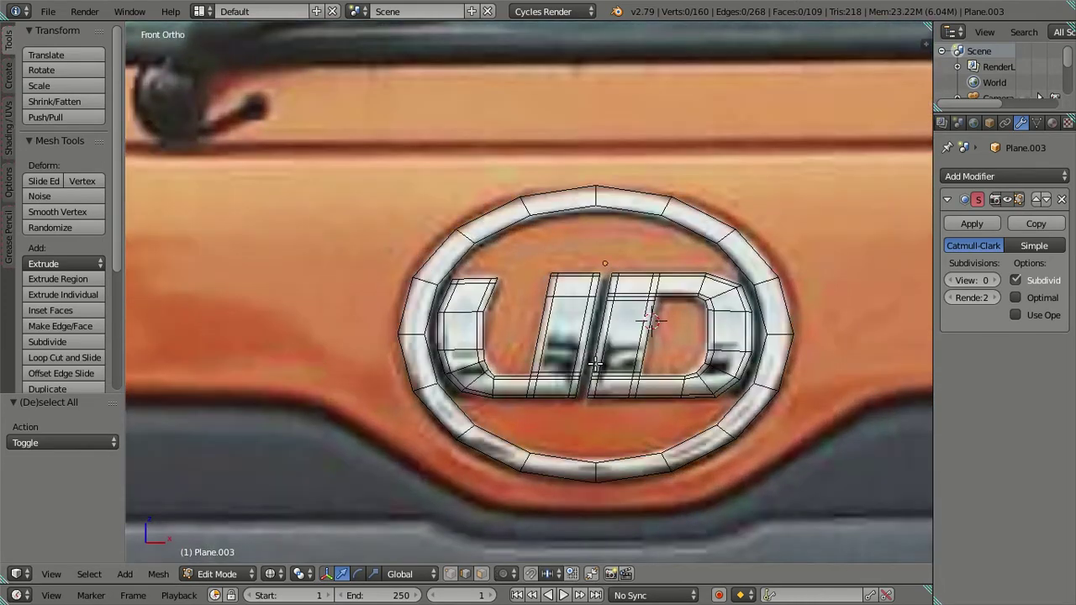
scroll(612, 353, "down", 5)
mouse_move(612, 353)
middle_mouse_down()
mouse_move(577, 409)
mouse_move(482, 428)
mouse_move(581, 389)
mouse_move(518, 397)
mouse_move(615, 336)
mouse_move(386, 334)
mouse_move(691, 355)
mouse_move(560, 367)
mouse_move(577, 329)
middle_mouse_up()
Duplicate the whole UD logo mesh and offset the copy 0.005 along Y
key("a")
scroll(579, 325, "up", 3)
scroll(579, 326, "up", 2)
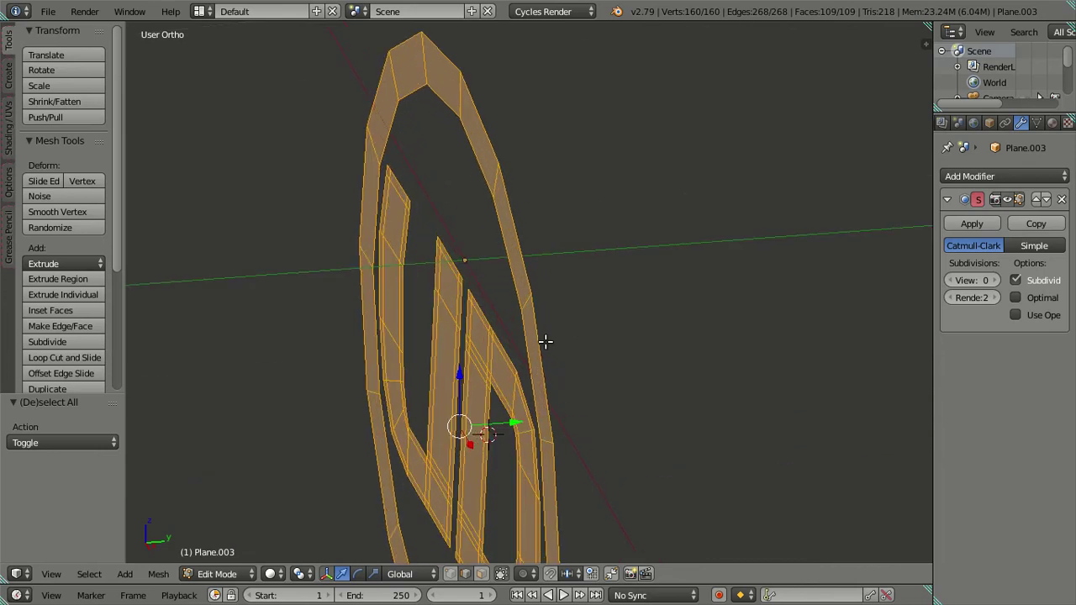
scroll(547, 341, "up", 1)
key("shift+d")
key("y")
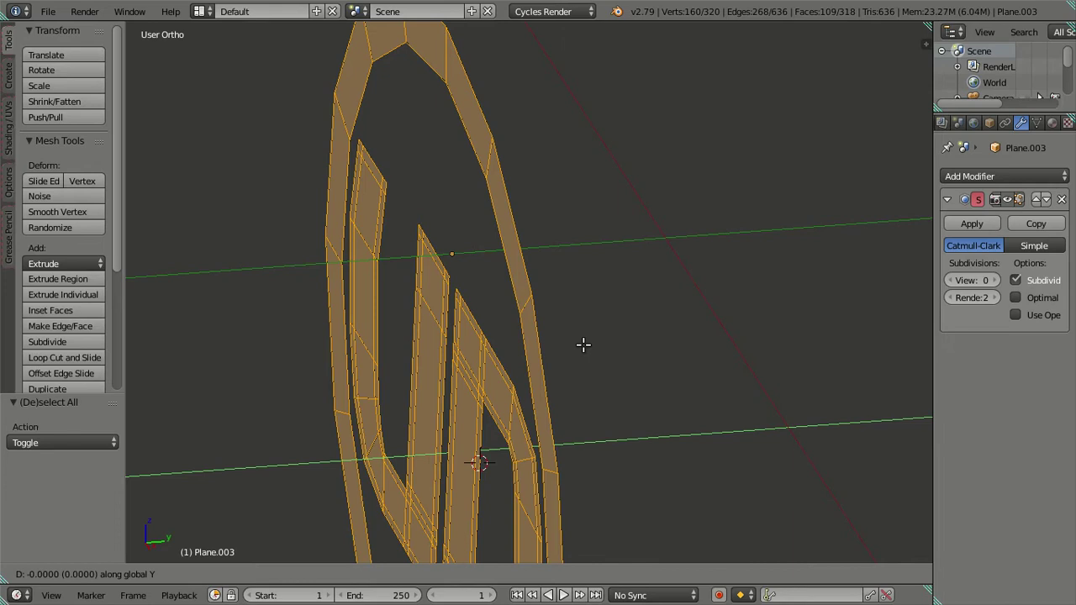
type(".005")
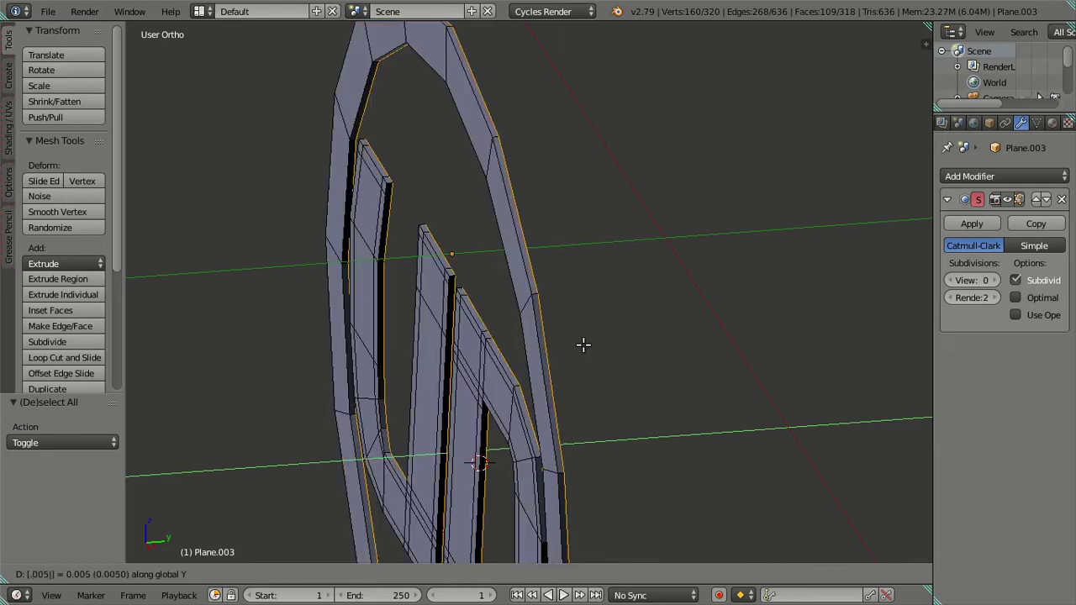
key("Return")
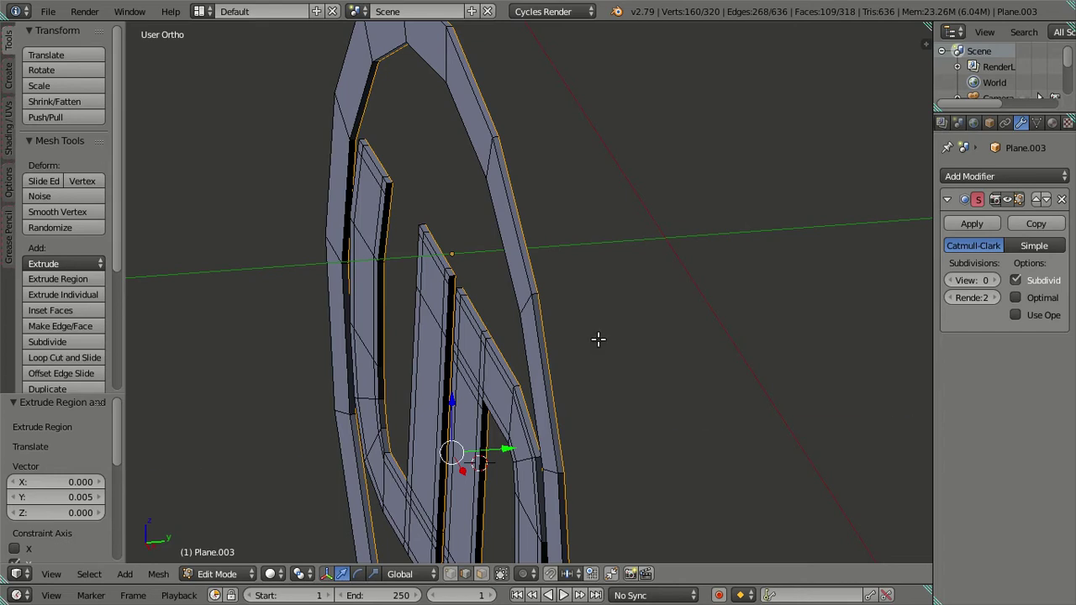
Extrude the logo back along Y by 0.028, extrude again along normals, then return to Object Mode
key("e")
key("y")
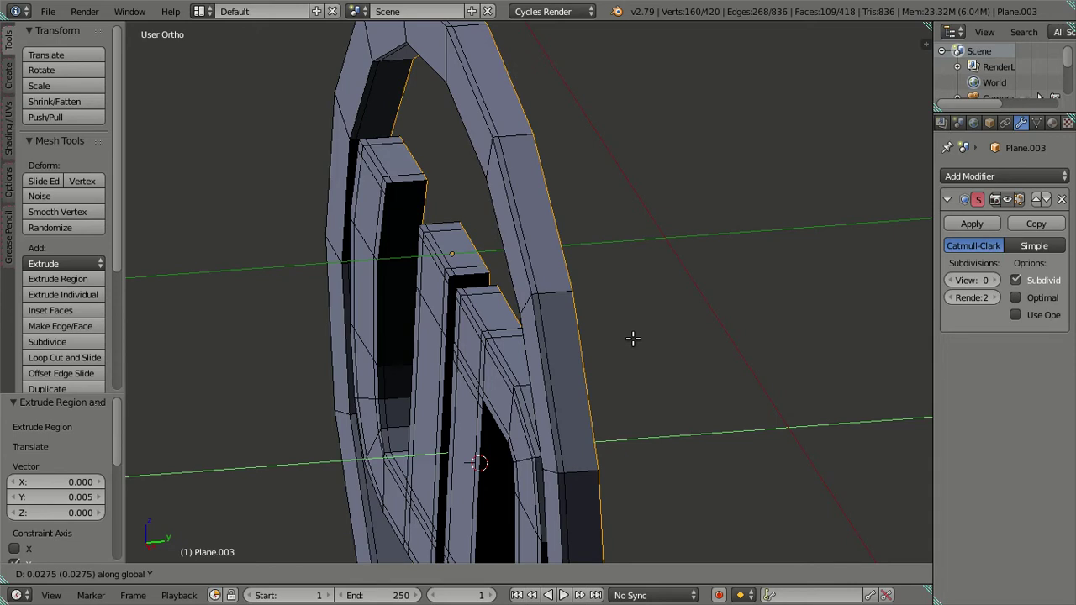
left_click(633, 338)
key("e")
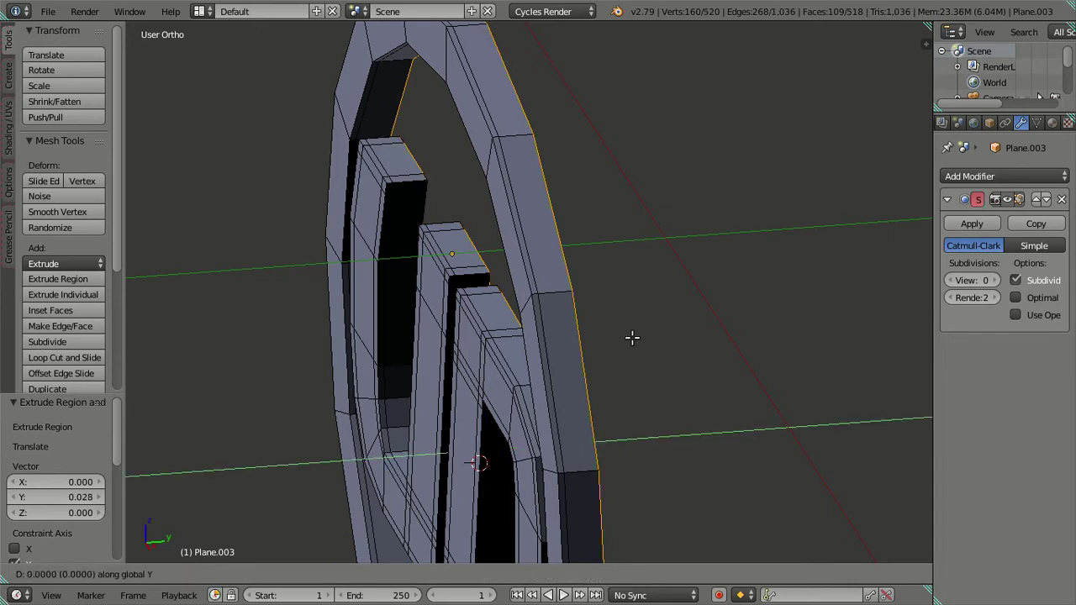
key("Return")
scroll(631, 337, "down", 5)
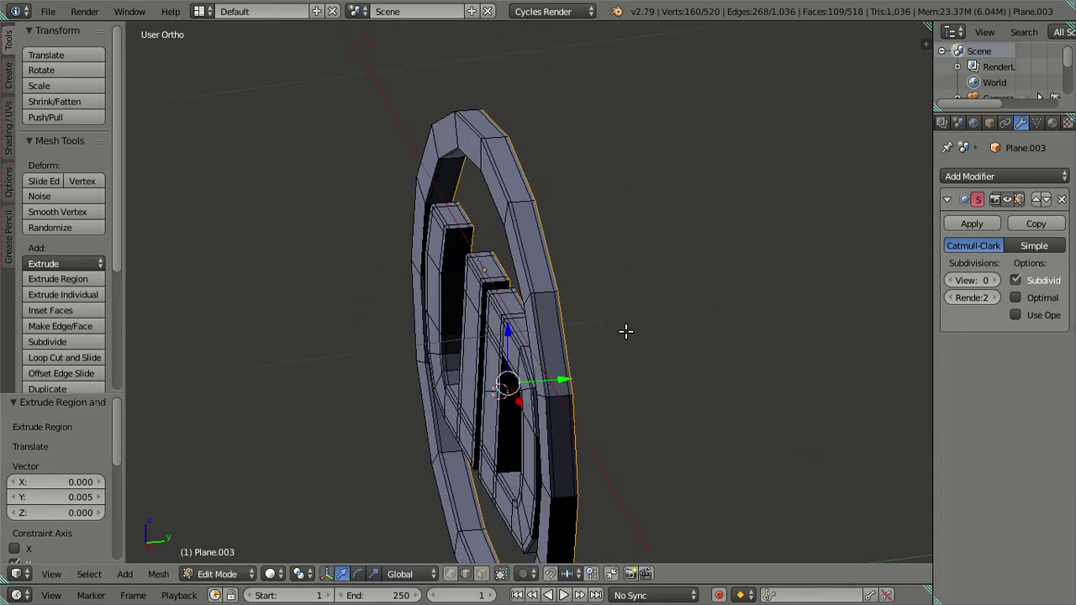
scroll(623, 336, "down", 4)
key("Tab")
middle_click_drag(645, 371, 711, 372)
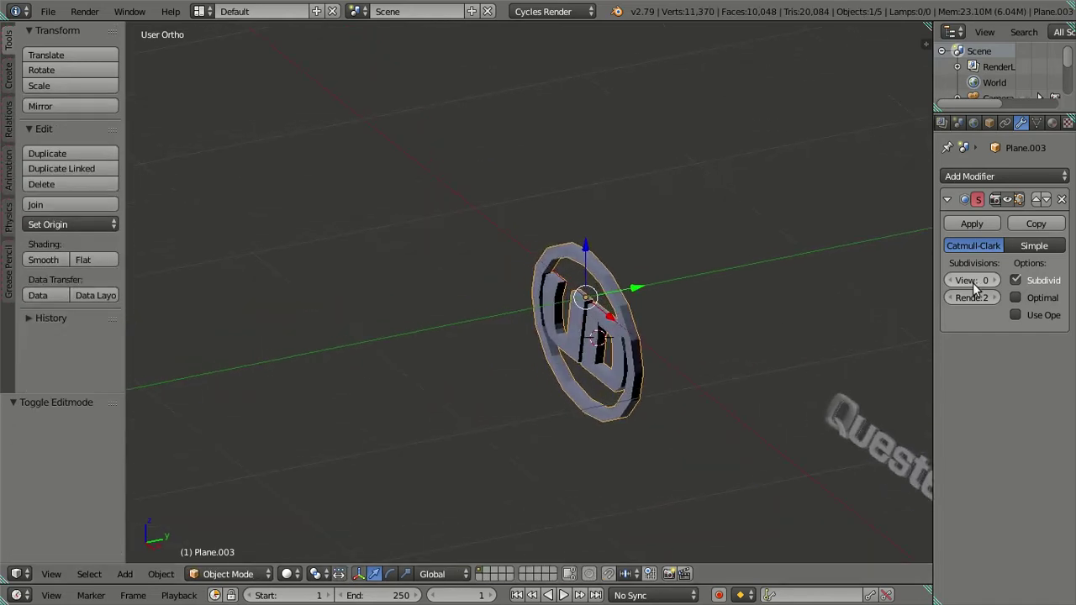
Raise the badge's subdivision preview to level 2 and inspect the smoothed logo
key("ctrl+2")
scroll(725, 361, "up", 2)
mouse_move(639, 379)
middle_mouse_down()
mouse_move(529, 384)
mouse_move(504, 374)
middle_mouse_up()
scroll(505, 374, "up", 1)
scroll(374, 290, "down", 3)
mouse_move(374, 290)
middle_mouse_down()
mouse_move(444, 335)
mouse_move(542, 297)
middle_mouse_up()
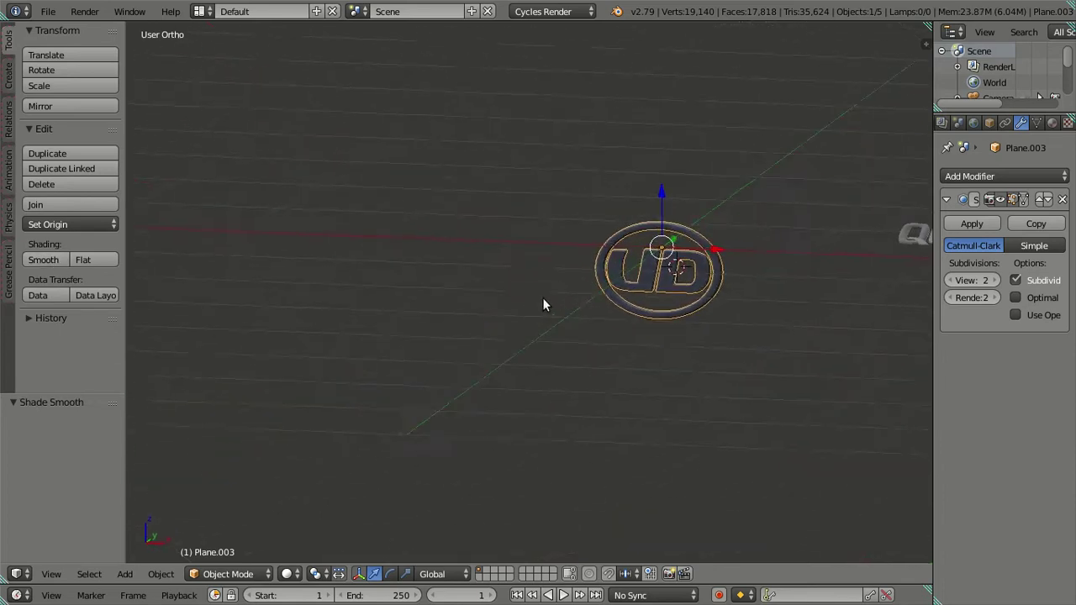
Assign the existing 'Material' to the badge
left_click(1053, 124)
left_click(951, 227)
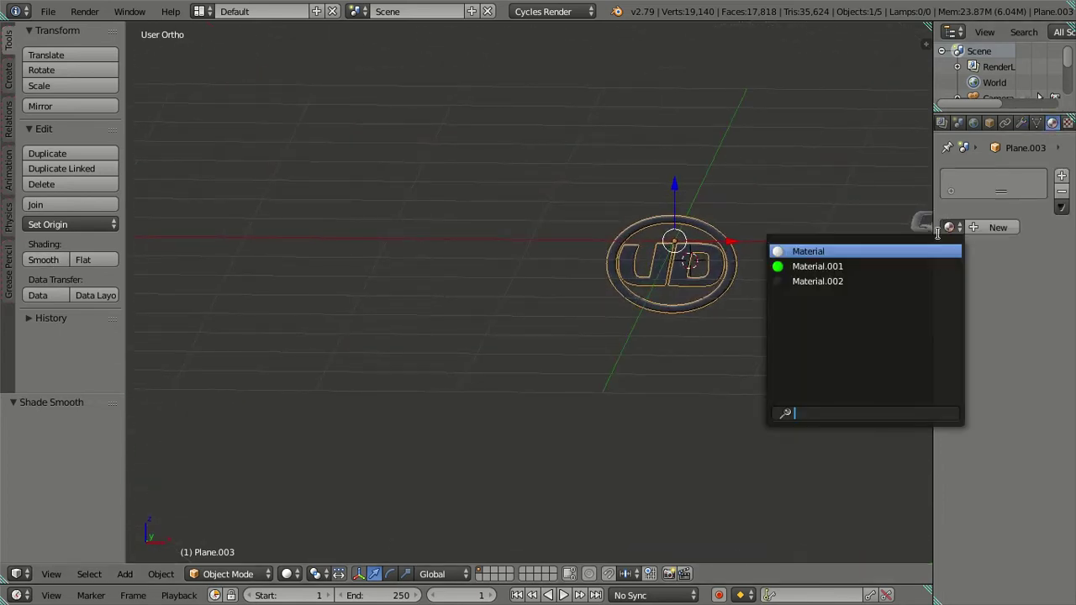
left_click(862, 250)
mouse_move(760, 313)
middle_mouse_down()
mouse_move(624, 293)
mouse_move(586, 322)
mouse_move(738, 250)
mouse_move(696, 231)
mouse_move(689, 269)
mouse_move(711, 277)
mouse_move(379, 380)
middle_mouse_up()
Select the badge in front view against the truck photo and apply Shade Flat
key("a")
key("KP_1")
scroll(755, 288, "up", 3)
scroll(596, 315, "up", 3)
scroll(379, 380, "up", 1)
scroll(379, 380, "down", 2)
middle_click_drag(332, 428, 485, 377, "shift")
scroll(485, 378, "up", 2)
right_click(294, 406)
left_click(89, 261)
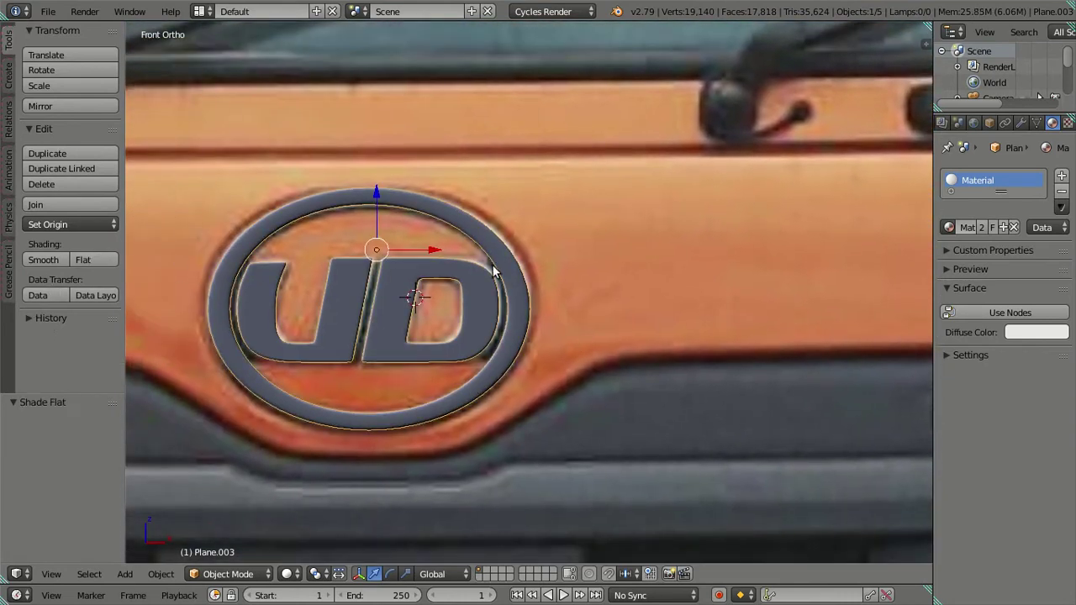
left_click(1025, 123)
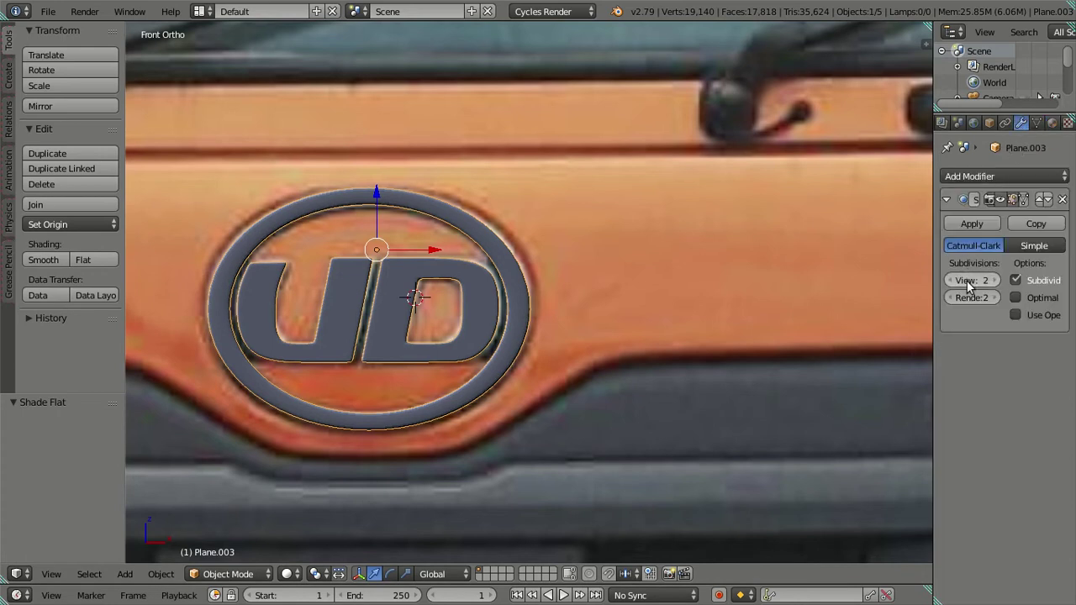
Drop the badge's subdivision preview to level 0
key("ctrl+0")
scroll(815, 271, "down", 3)
scroll(661, 284, "down", 3)
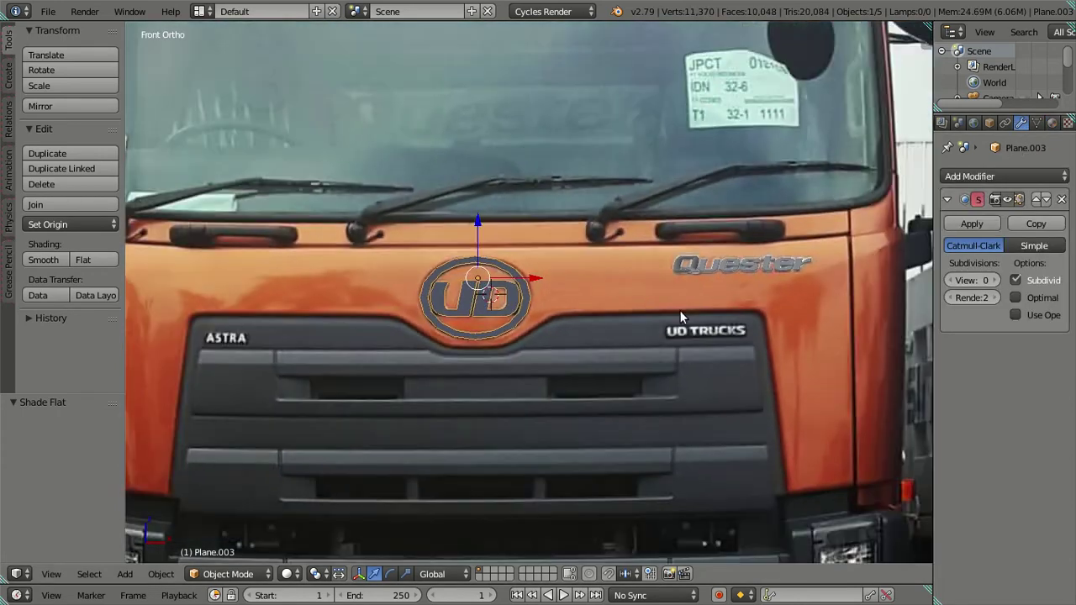
scroll(672, 307, "up", 2)
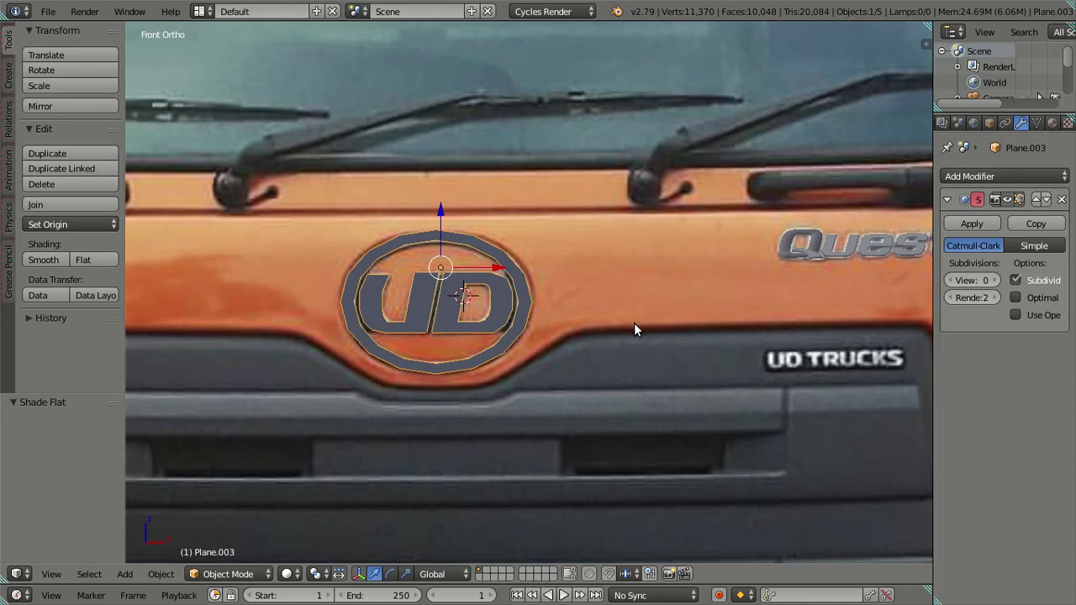
scroll(597, 321, "down", 7)
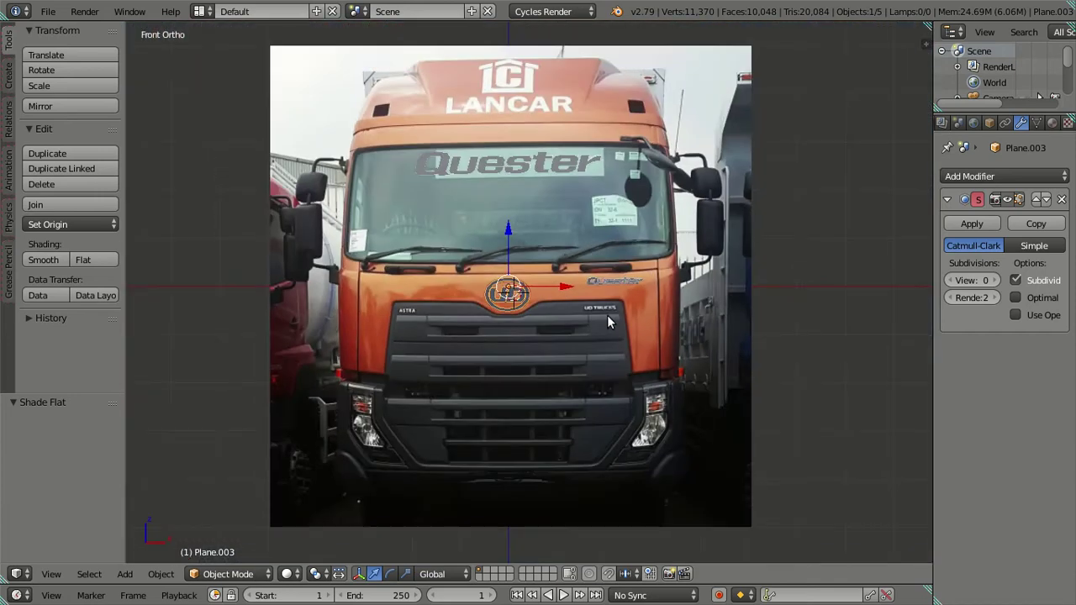
Unhide the green truck cab and clear the selection
key("alt+h")
key("a")
key("x")
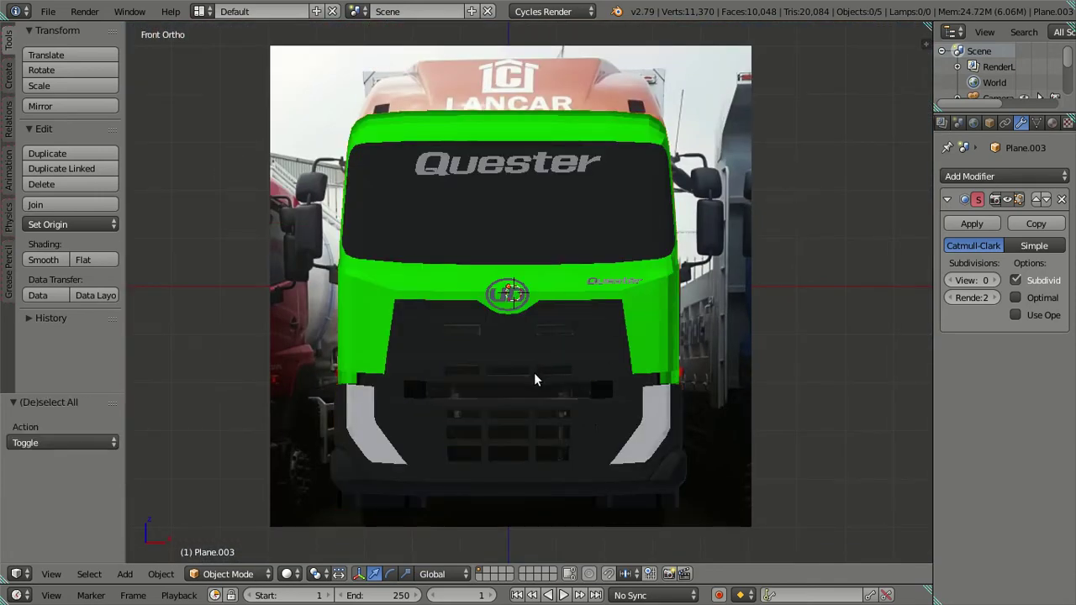
middle_click_drag(536, 380, 457, 396)
scroll(224, 308, "down", 5)
key("t")
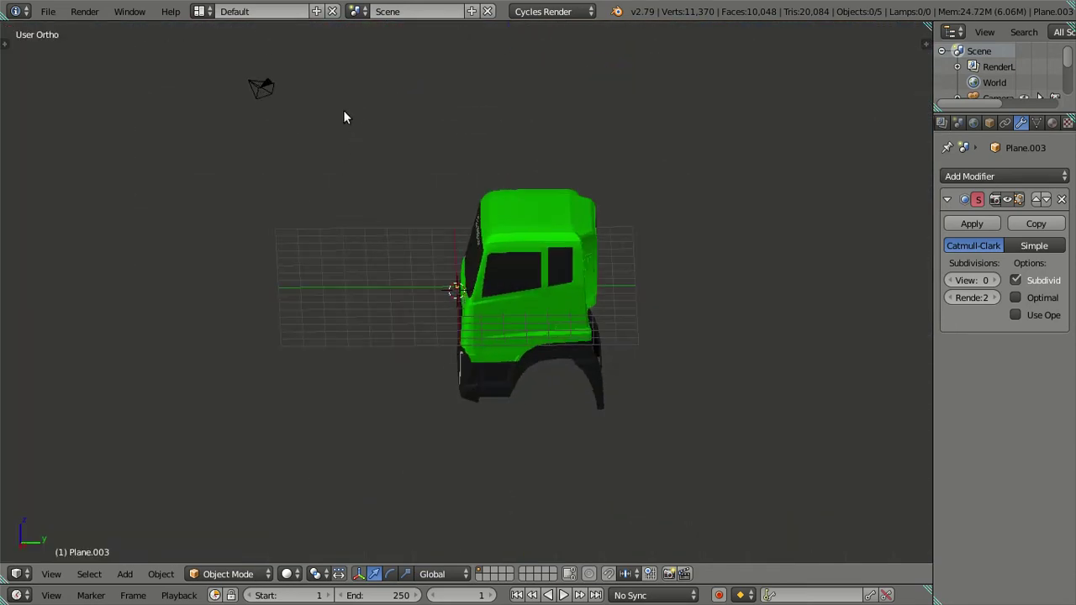
right_click(256, 99)
key("ctrl+z")
scroll(406, 221, "up", 4)
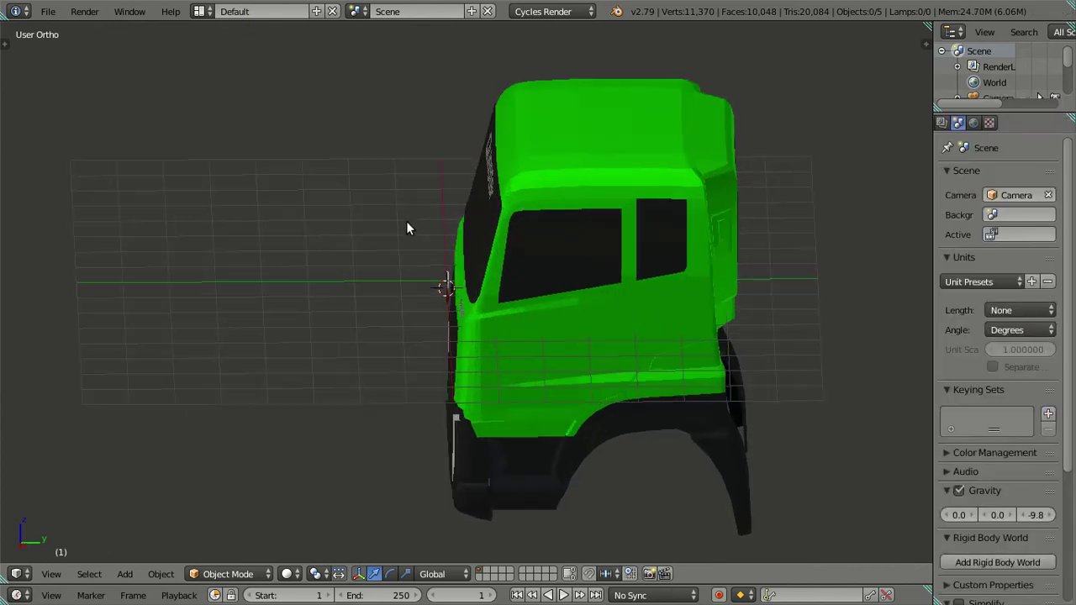
scroll(448, 309, "up", 5)
Move the UD badge along Y onto the cab front beside the Quester lettering
right_click(408, 239)
key("KP_3")
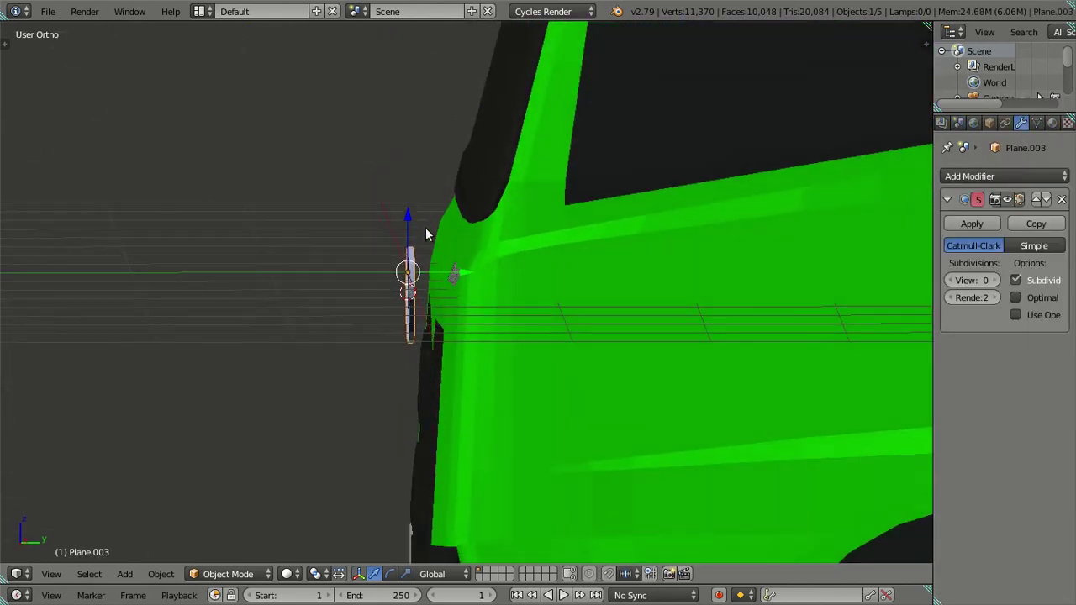
key("KP_Decimal")
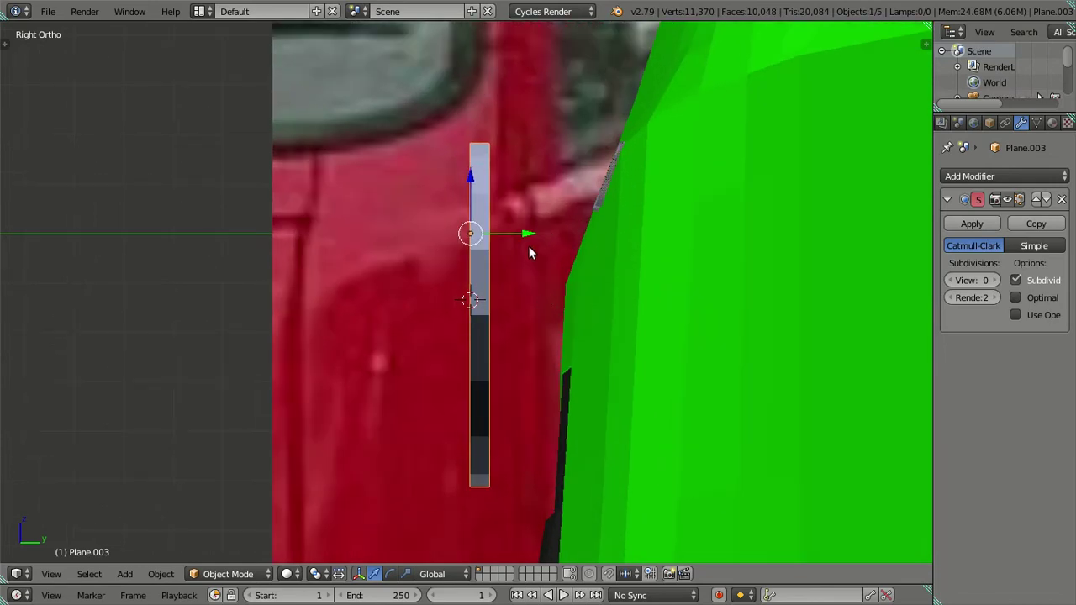
key("g")
key("y")
left_click(605, 231)
mouse_move(598, 247)
middle_mouse_down()
mouse_move(609, 273)
mouse_move(627, 254)
mouse_move(618, 247)
mouse_move(605, 266)
mouse_move(617, 283)
mouse_move(709, 293)
mouse_move(705, 305)
mouse_move(675, 281)
mouse_move(650, 288)
mouse_move(663, 297)
middle_mouse_up()
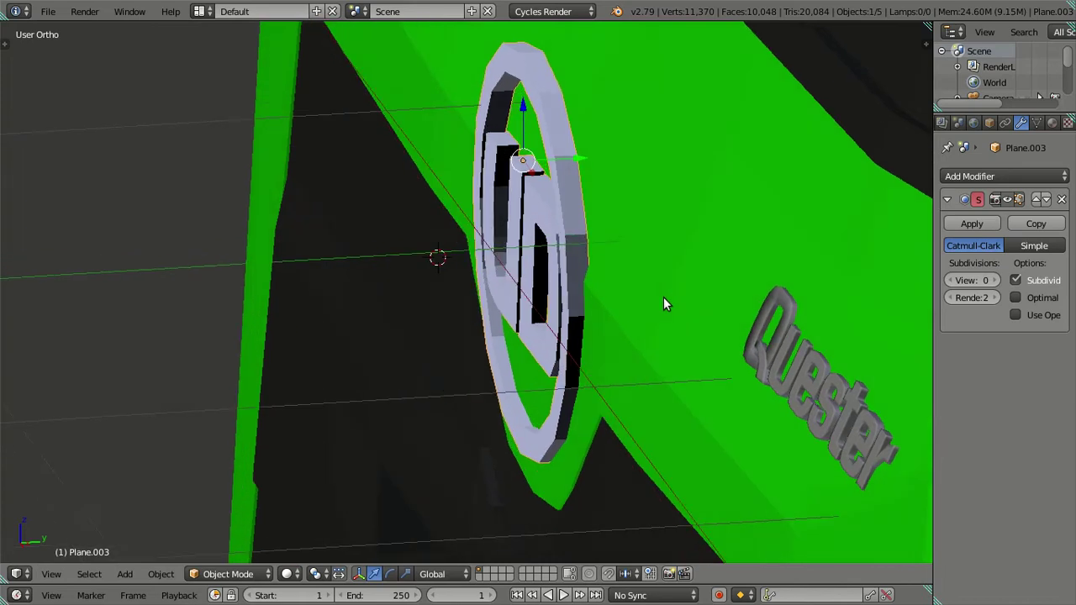
Push the emblem geometry outward along Y in Edit Mode, then return to Object Mode
key("Tab")
scroll(632, 267, "up", 2)
scroll(624, 266, "up", 1)
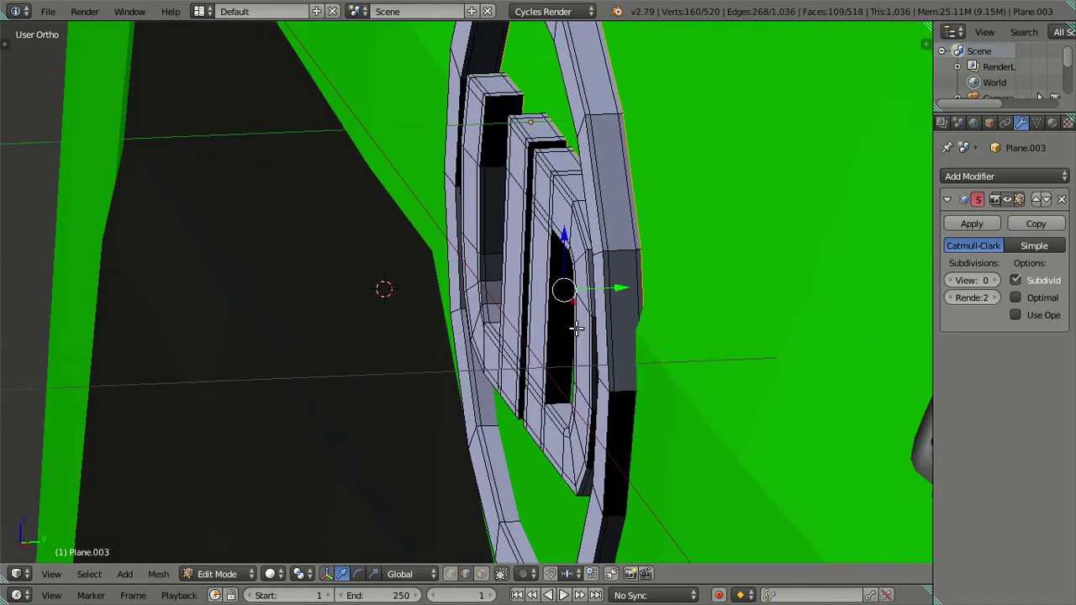
scroll(616, 264, "up", 2)
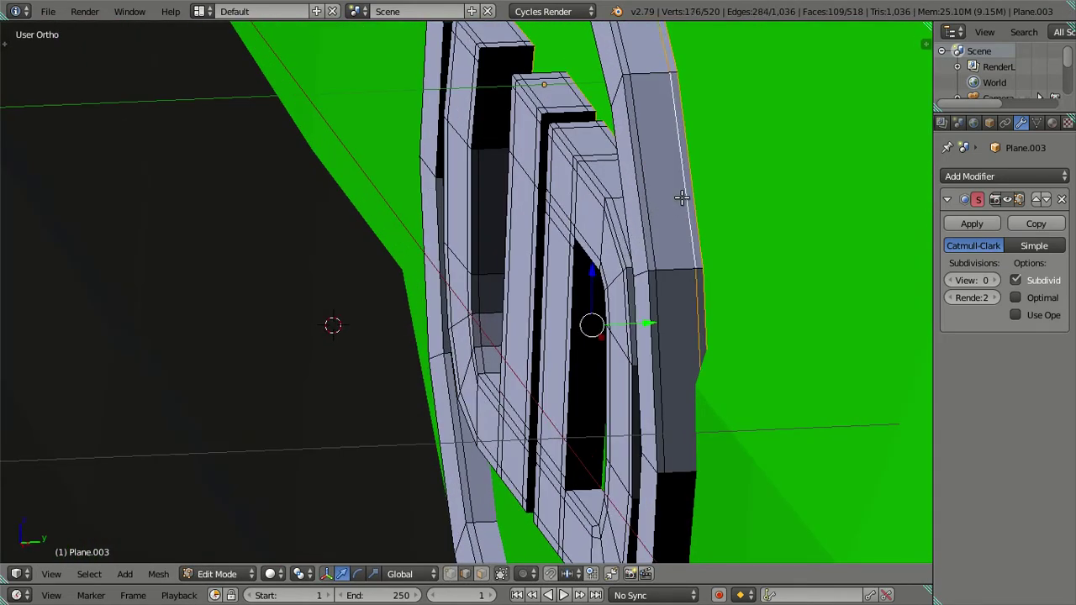
scroll(682, 197, "down", 4)
key("z")
key("z")
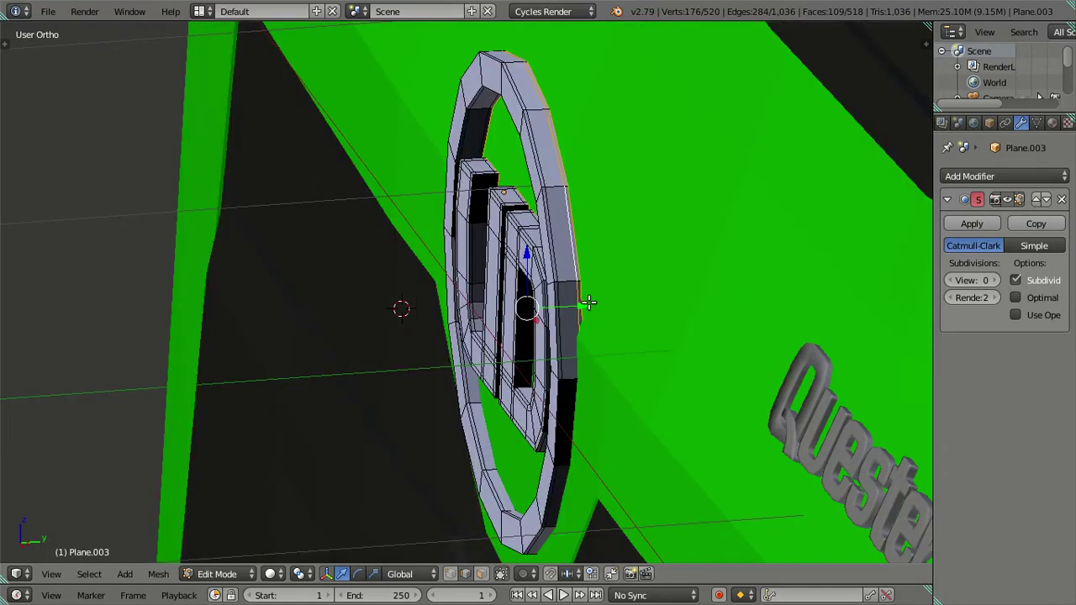
left_click_drag(589, 302, 639, 302)
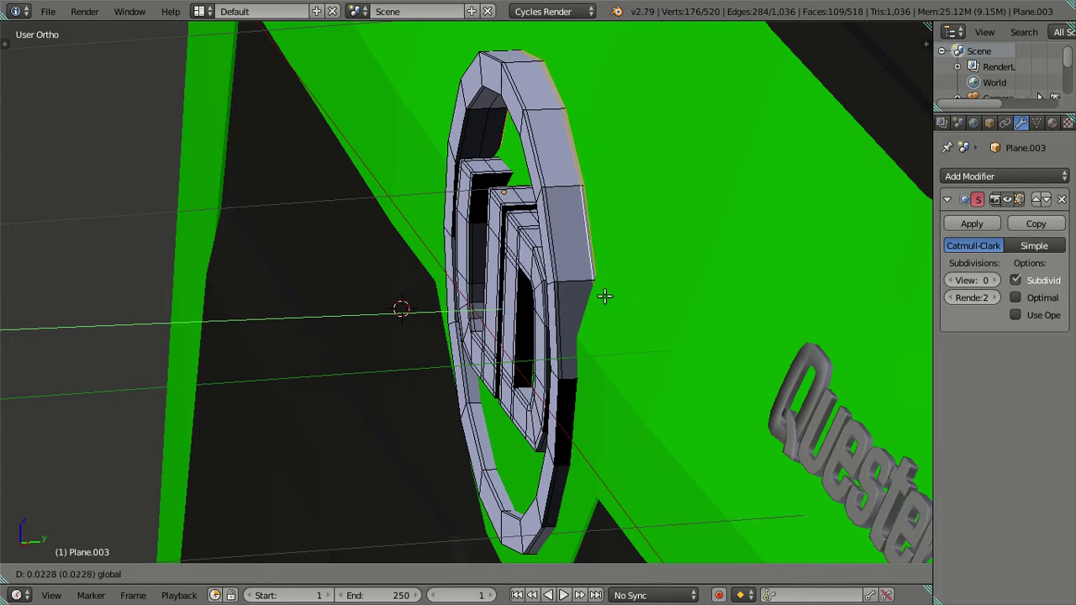
left_click(604, 295)
scroll(604, 295, "down", 3)
key("a")
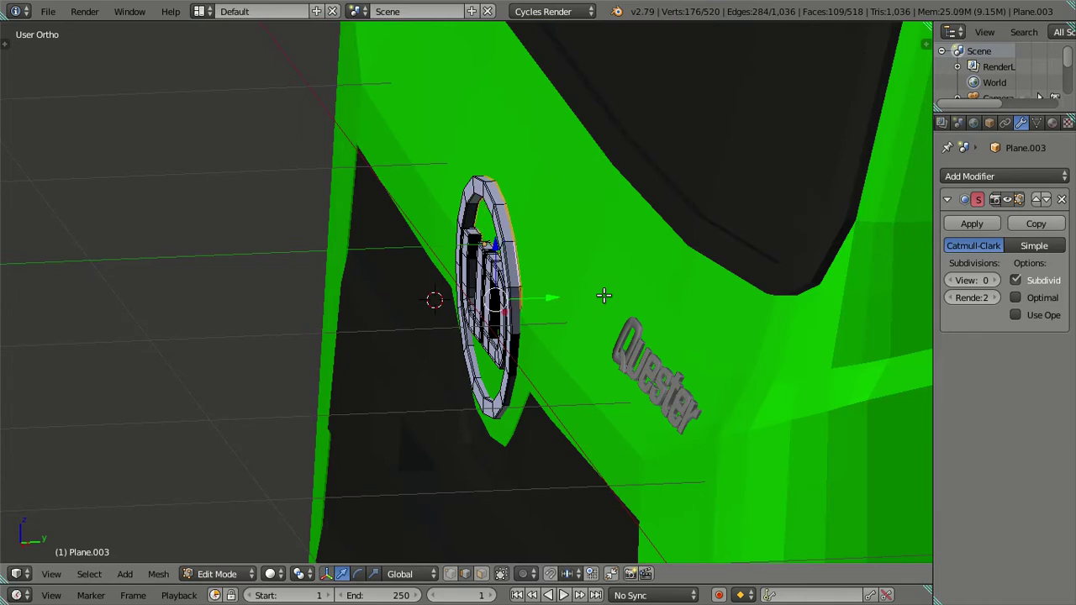
key("Tab")
Set the cab body's preview subdivision to 2 and view it in wireframe
right_click(603, 294)
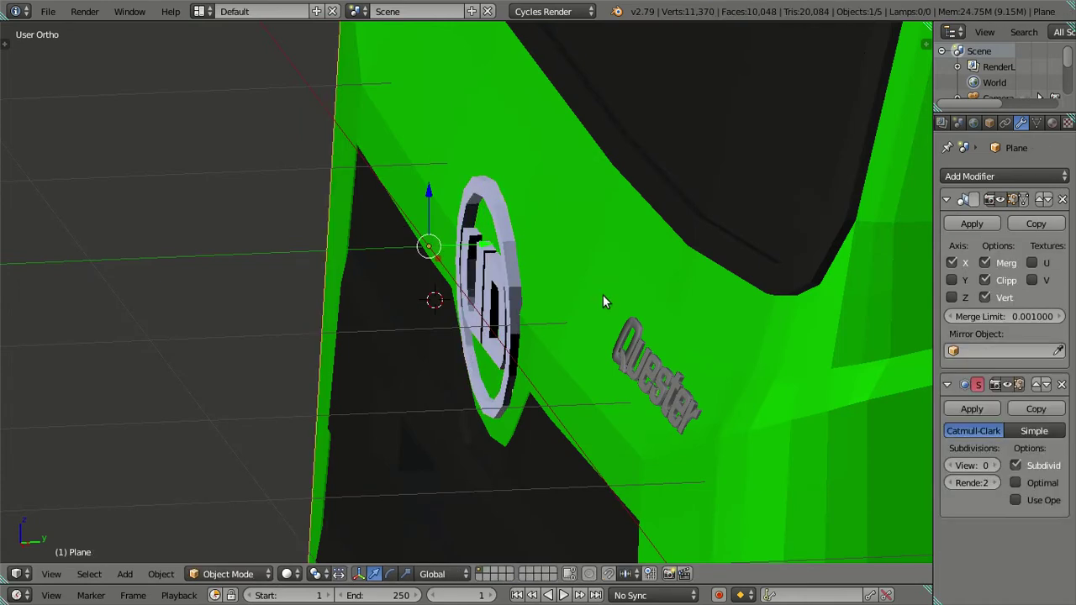
left_click(996, 467)
mouse_move(654, 354)
middle_mouse_down()
mouse_move(654, 315)
mouse_move(669, 309)
mouse_move(670, 342)
mouse_move(497, 313)
middle_mouse_up()
key("ctrl+2")
key("z")
scroll(484, 291, "up", 2)
scroll(496, 248, "up", 4)
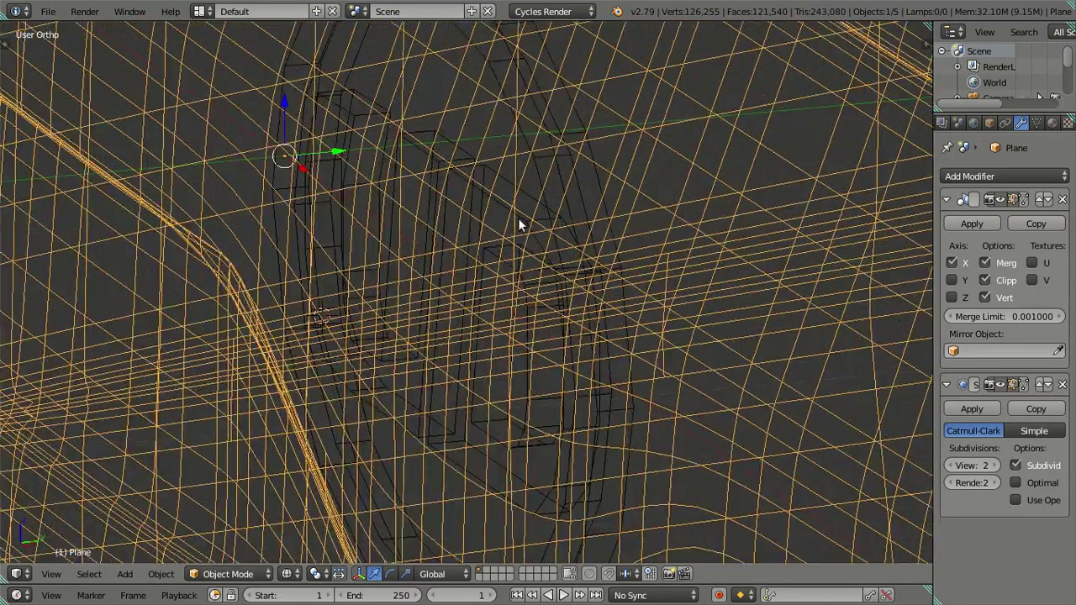
Rotate the UD emblem in Right view to tilt it onto the cab front
right_click(562, 184)
key("z")
scroll(579, 233, "down", 2)
mouse_move(579, 233)
middle_mouse_down()
mouse_move(560, 354)
mouse_move(538, 321)
middle_mouse_up()
key("KP_3")
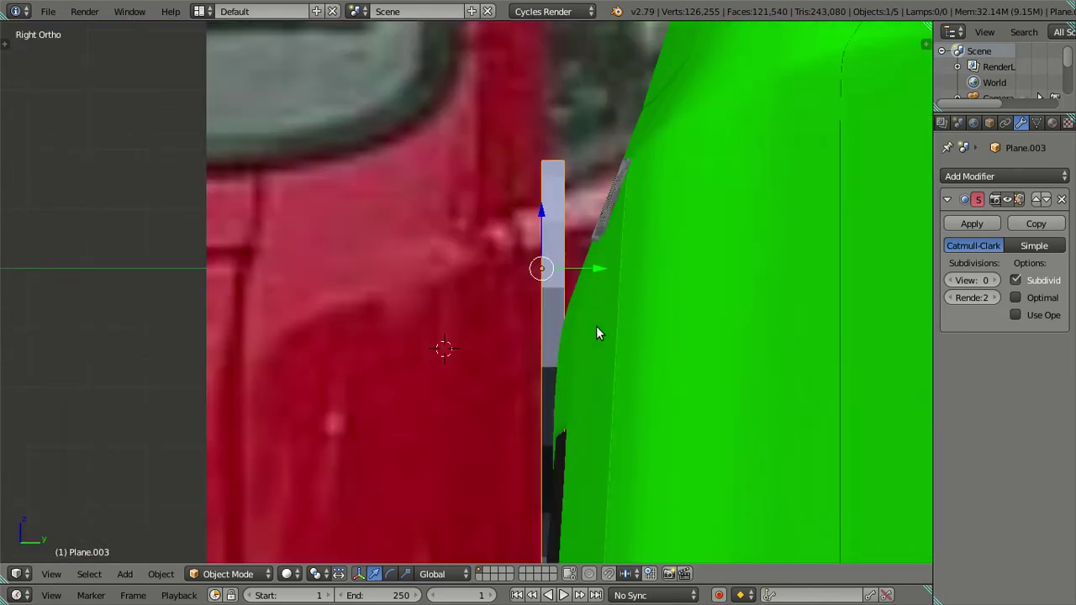
key("r")
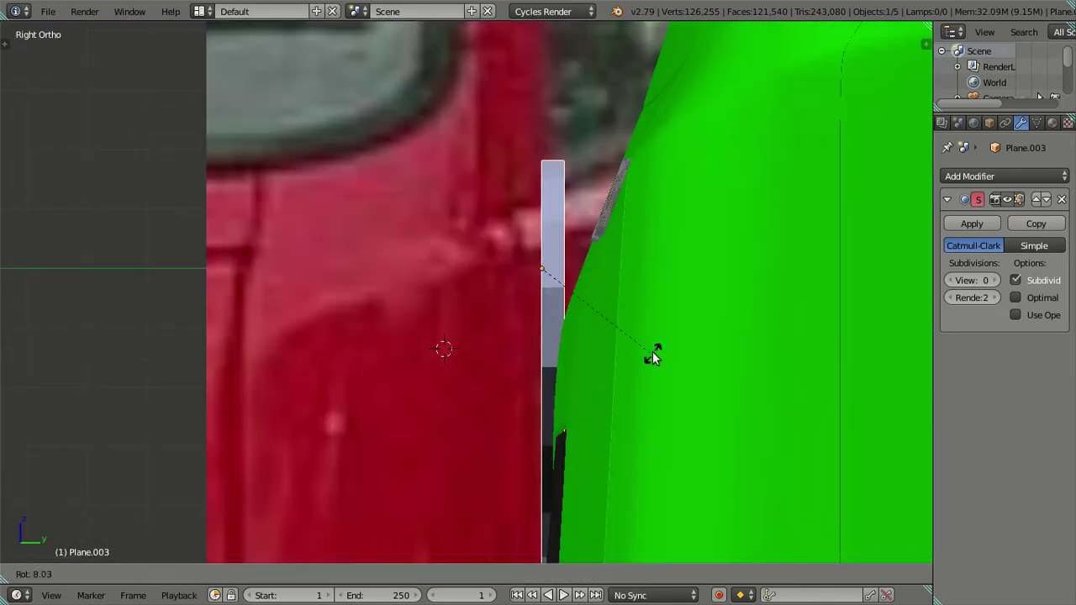
left_click(653, 357)
scroll(675, 331, "up", 2)
Reposition the emblem geometry in Edit Mode
key("Tab")
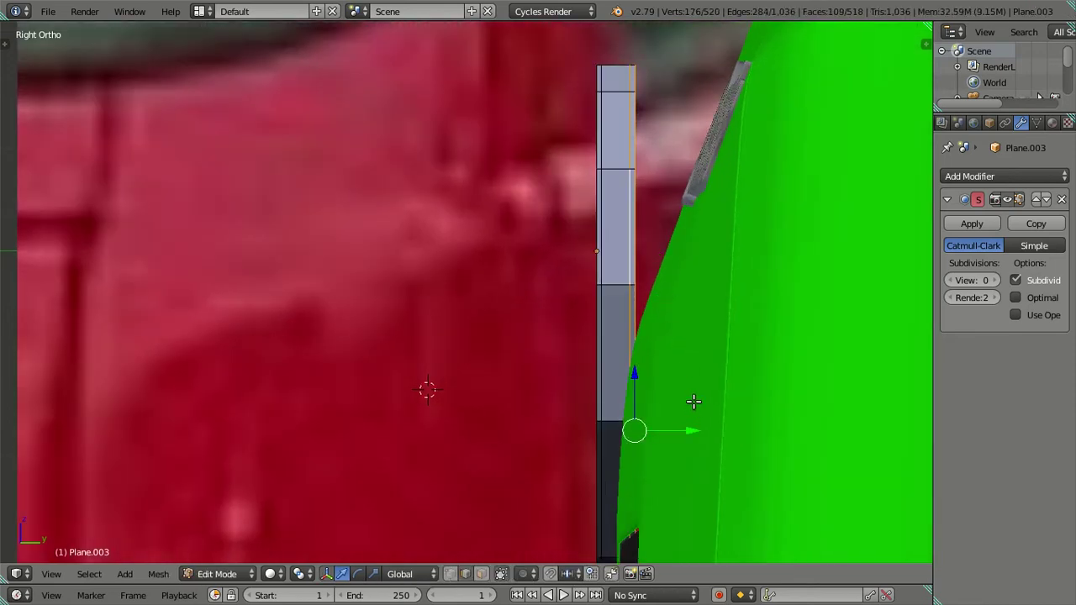
scroll(693, 402, "down", 5)
scroll(580, 378, "down", 2)
mouse_move(579, 378)
middle_mouse_down()
mouse_move(612, 383)
mouse_move(606, 402)
mouse_move(577, 367)
mouse_move(572, 308)
middle_mouse_up()
key("g")
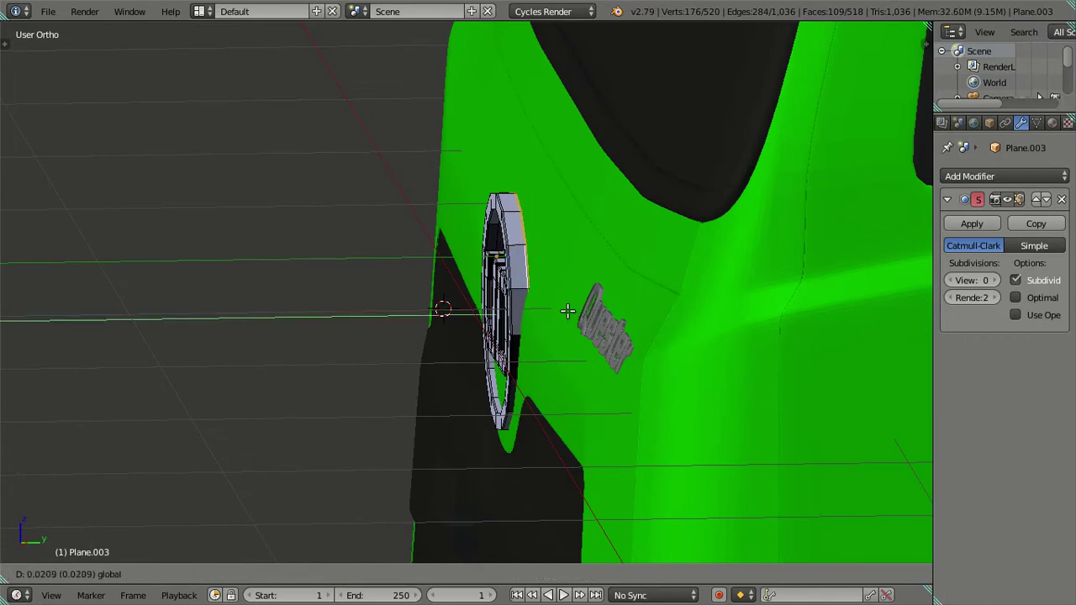
left_click(575, 309)
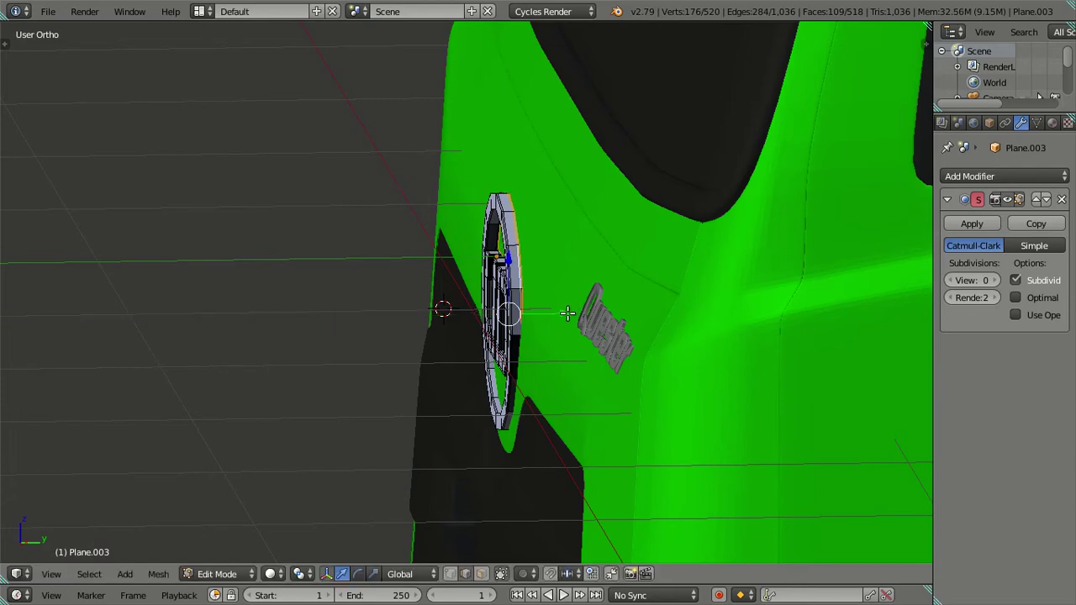
Check the emblem's alignment against the front reference photo in wireframe and solid shading
key("KP_1")
key("z")
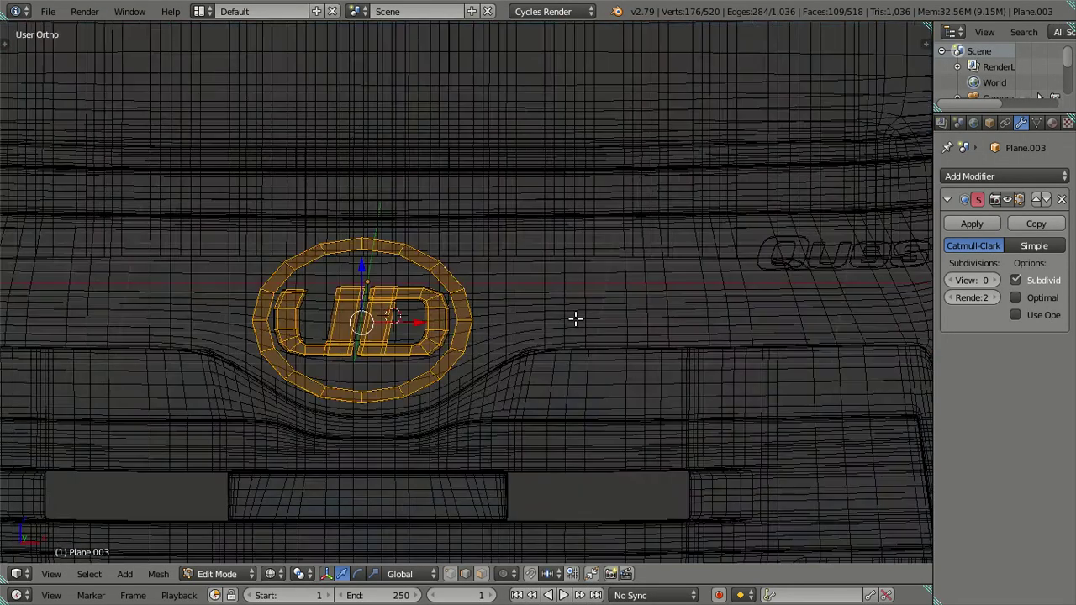
middle_click_drag(605, 298, 625, 308)
key("z")
mouse_move(455, 339)
middle_mouse_down()
mouse_move(435, 382)
mouse_move(505, 320)
mouse_move(378, 299)
mouse_move(437, 269)
mouse_move(495, 269)
mouse_move(452, 276)
mouse_move(533, 339)
mouse_move(557, 320)
mouse_move(504, 204)
mouse_move(455, 221)
mouse_move(396, 294)
mouse_move(531, 362)
mouse_move(563, 344)
mouse_move(233, 324)
mouse_move(296, 350)
mouse_move(395, 321)
middle_mouse_up()
scroll(494, 269, "up", 4)
key("KP_1")
key("alt+z")
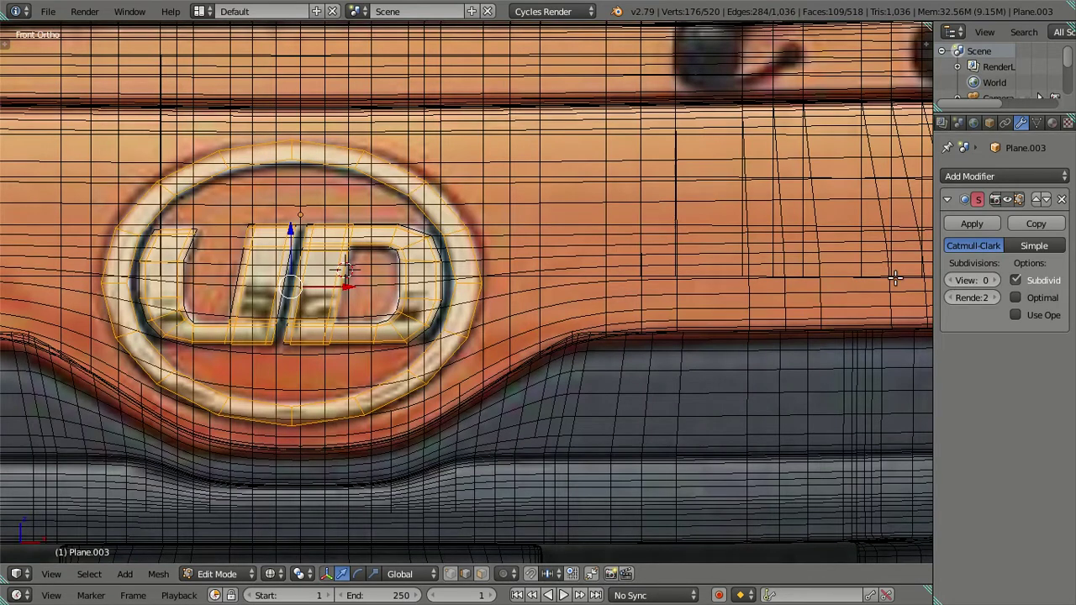
key("alt+z")
key("alt+z")
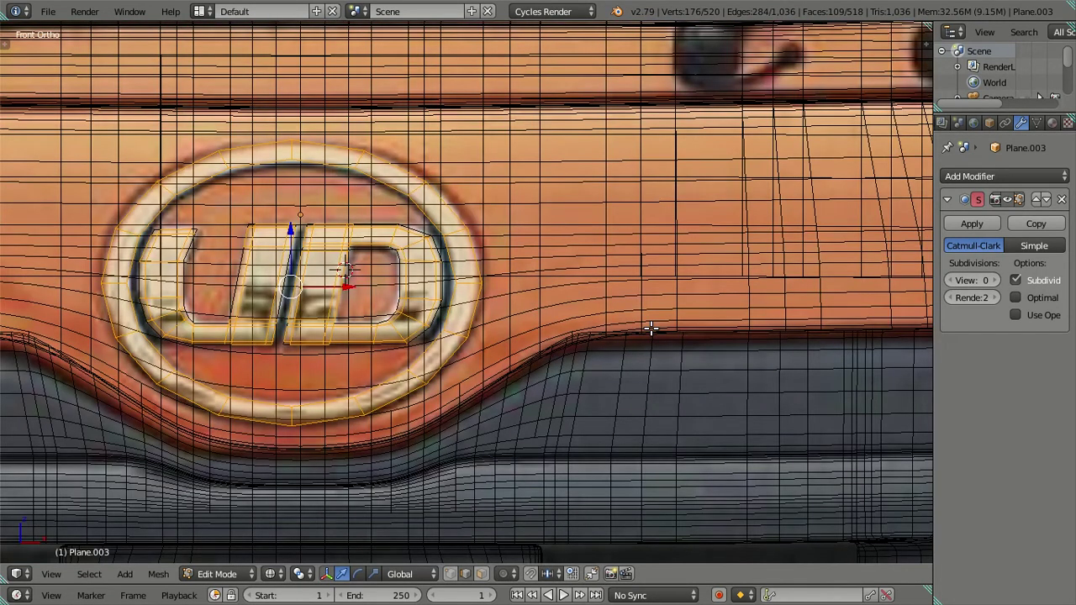
Select the cab body and lower its preview subdivision to 0
key("Tab")
right_click(651, 328)
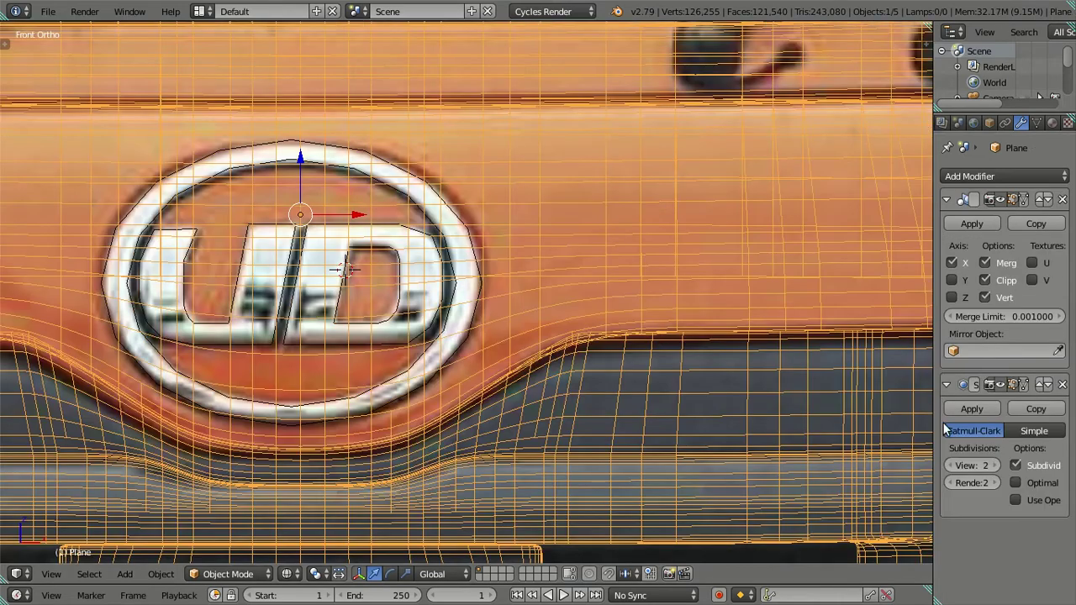
key("ctrl+0")
scroll(599, 343, "down", 3)
scroll(622, 335, "down", 1)
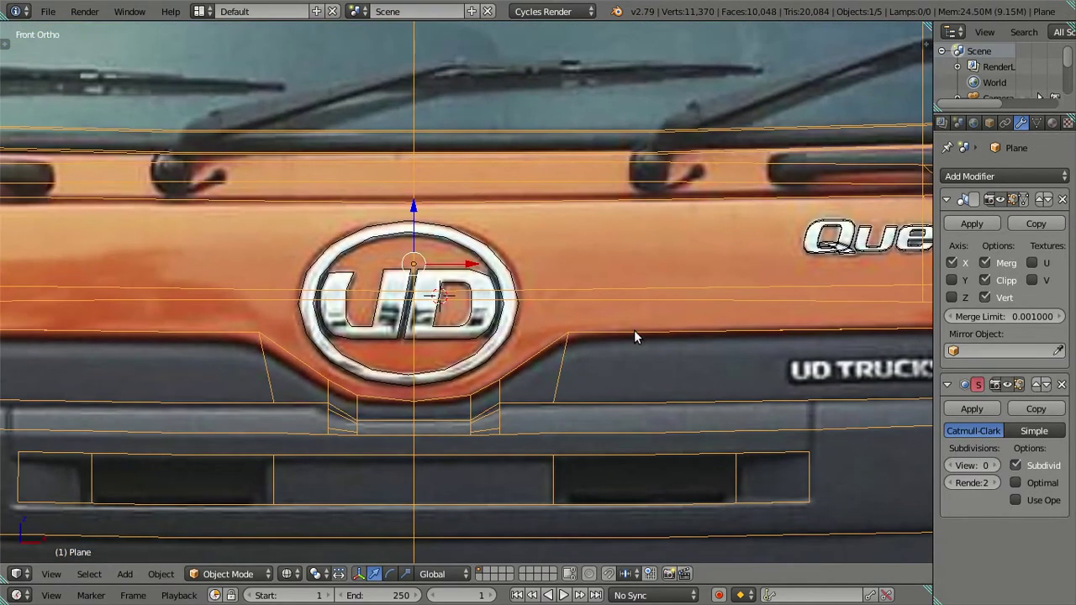
Open the cab body mesh in Edit Mode and overlay its wireframe on the front reference photo
key("Tab")
scroll(627, 324, "up", 3)
key("alt+z")
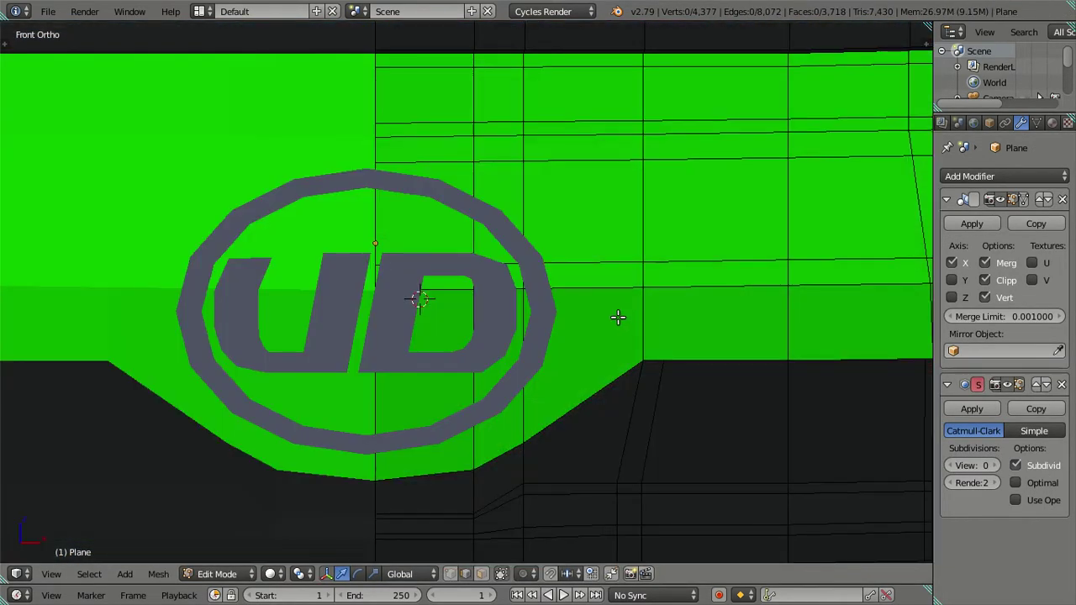
scroll(368, 255, "up", 2)
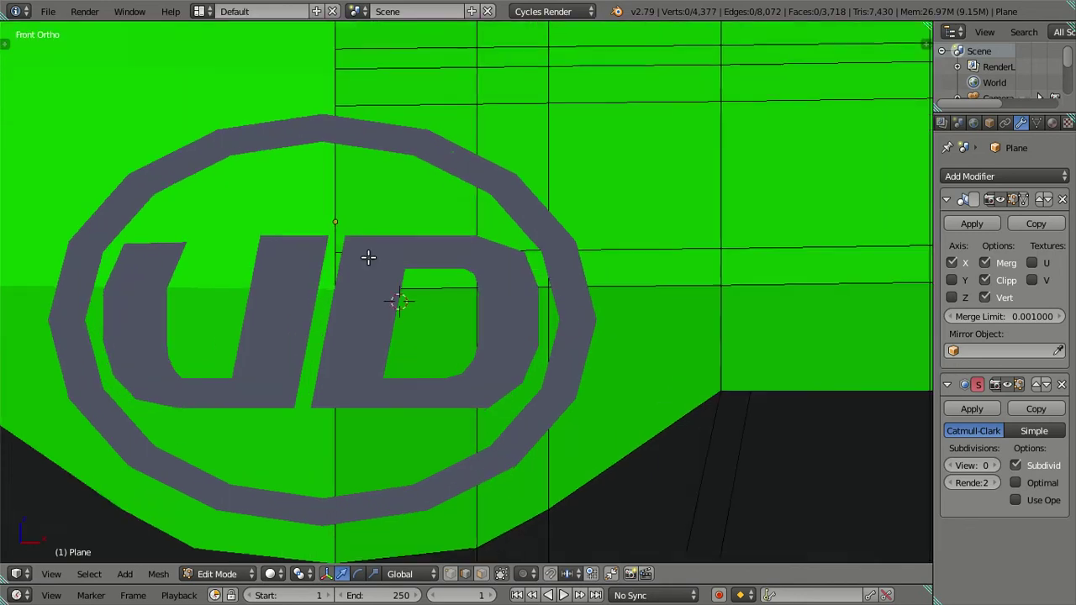
scroll(360, 226, "down", 3)
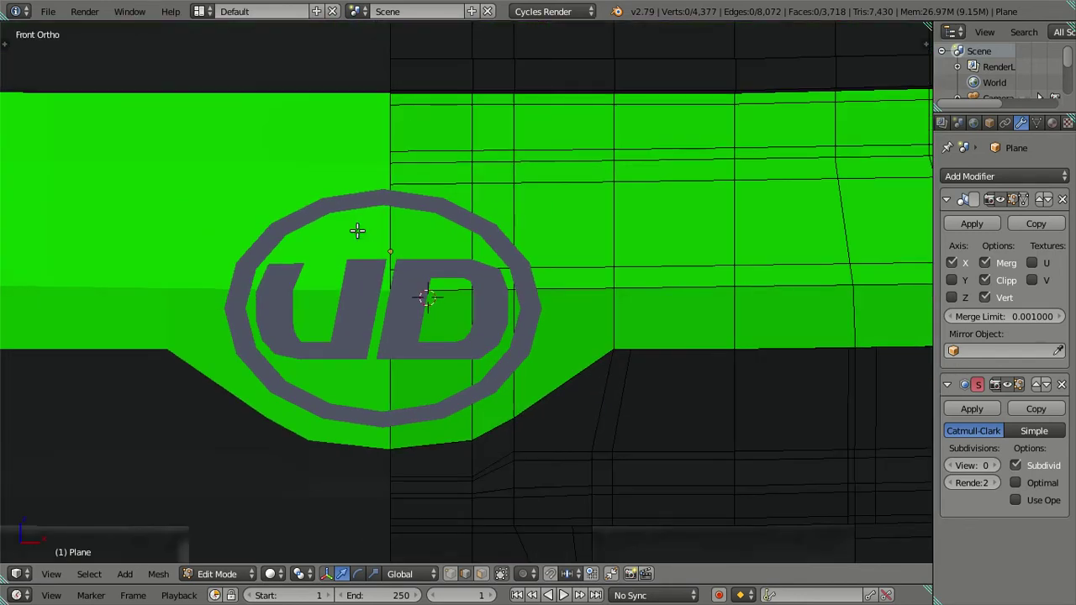
mouse_move(564, 250)
middle_mouse_down()
mouse_move(394, 250)
mouse_move(396, 288)
mouse_move(380, 271)
mouse_move(399, 247)
mouse_move(382, 255)
mouse_move(720, 245)
mouse_move(470, 260)
middle_mouse_up()
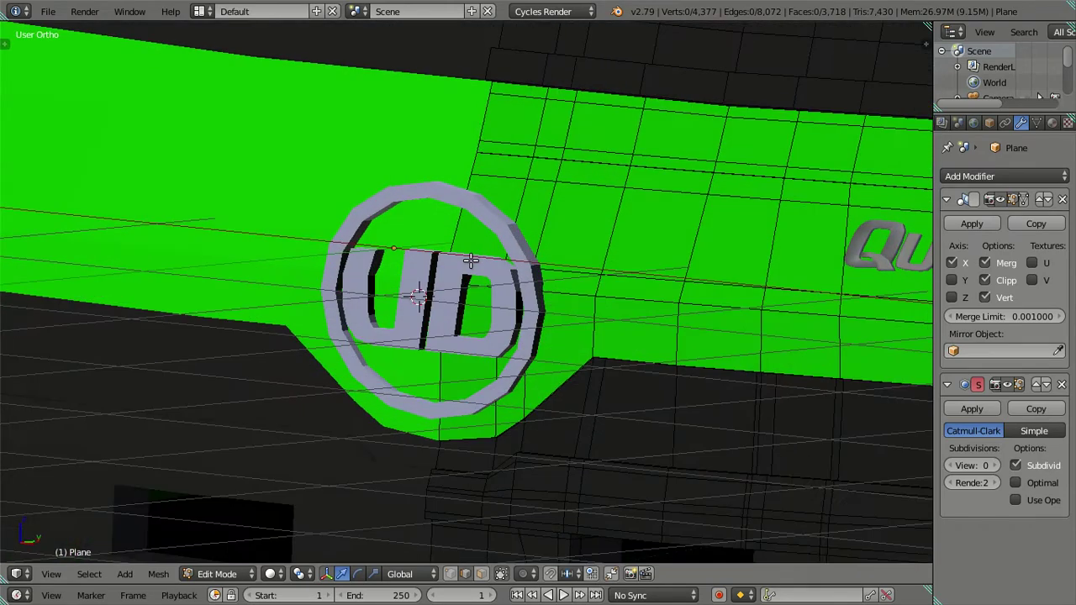
key("KP_1")
key("z")
scroll(622, 308, "down", 2)
scroll(589, 363, "down", 1)
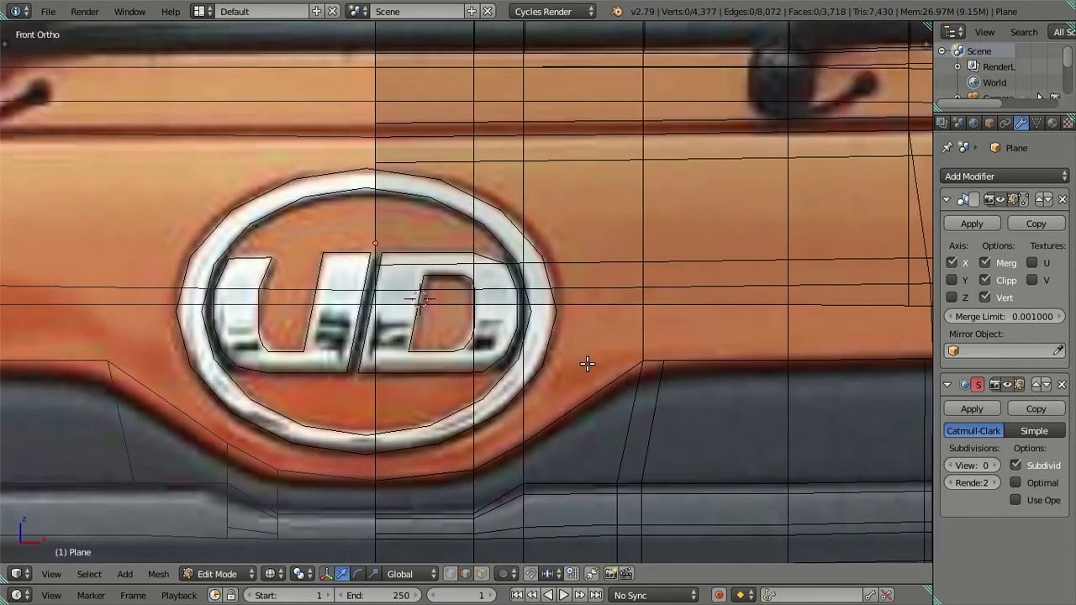
Take Blender out of fullscreen, minimise it, and zoom into the green truck reference photo
left_click(127, 11)
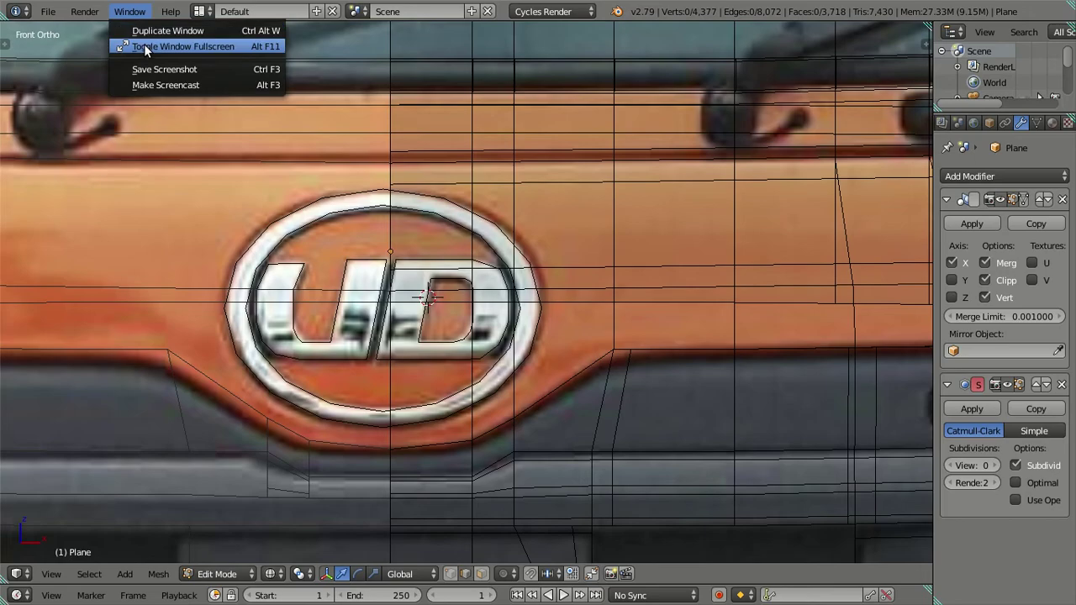
left_click(139, 53)
left_click(27, 9)
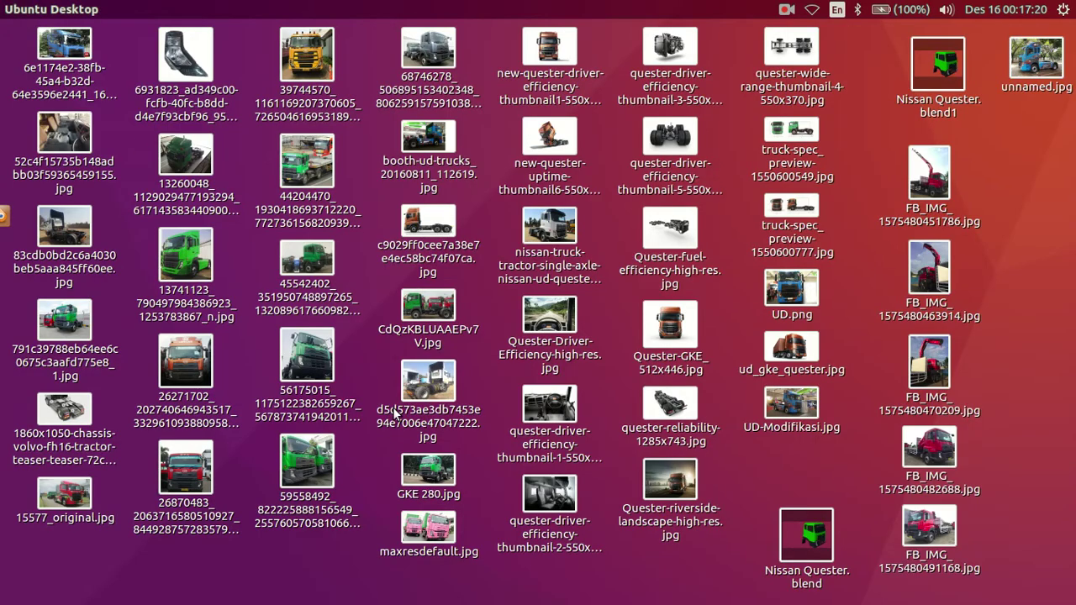
double_click(320, 469)
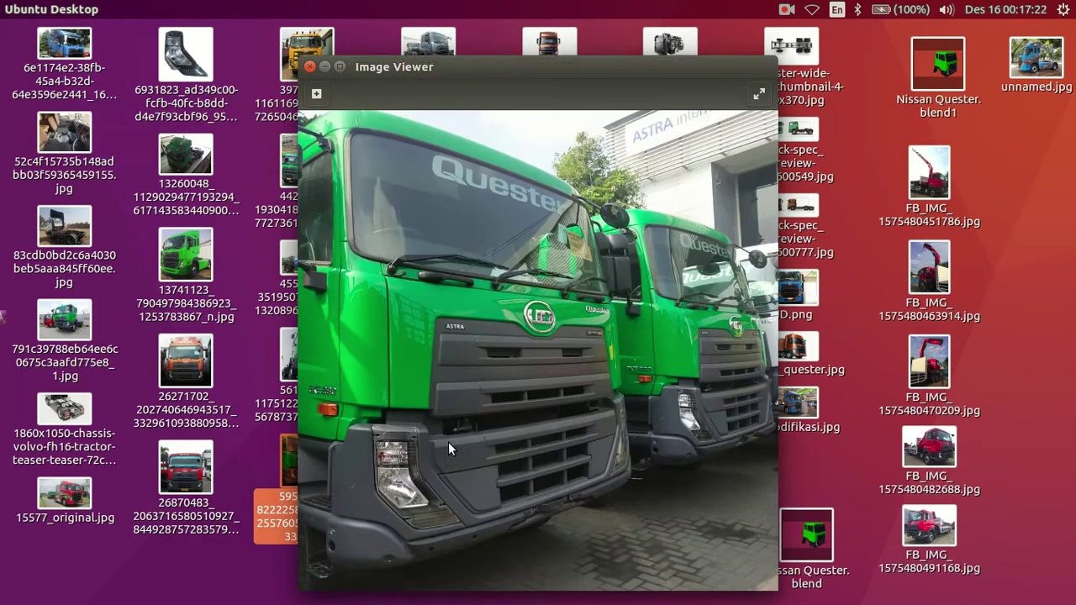
scroll(502, 423, "up", 1)
scroll(555, 319, "up", 1)
scroll(560, 306, "up", 1)
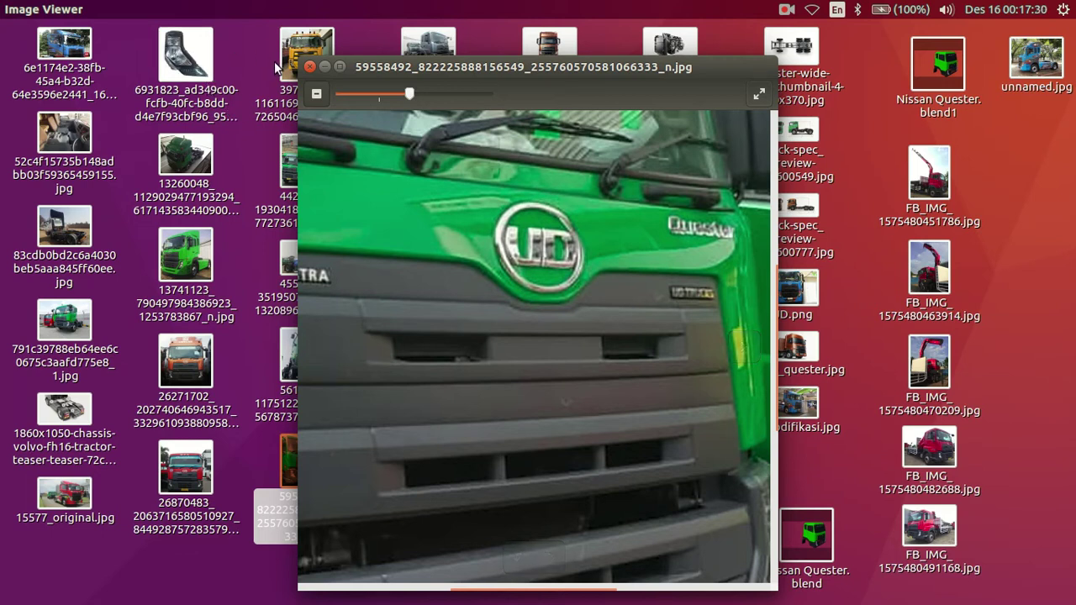
left_click(310, 67)
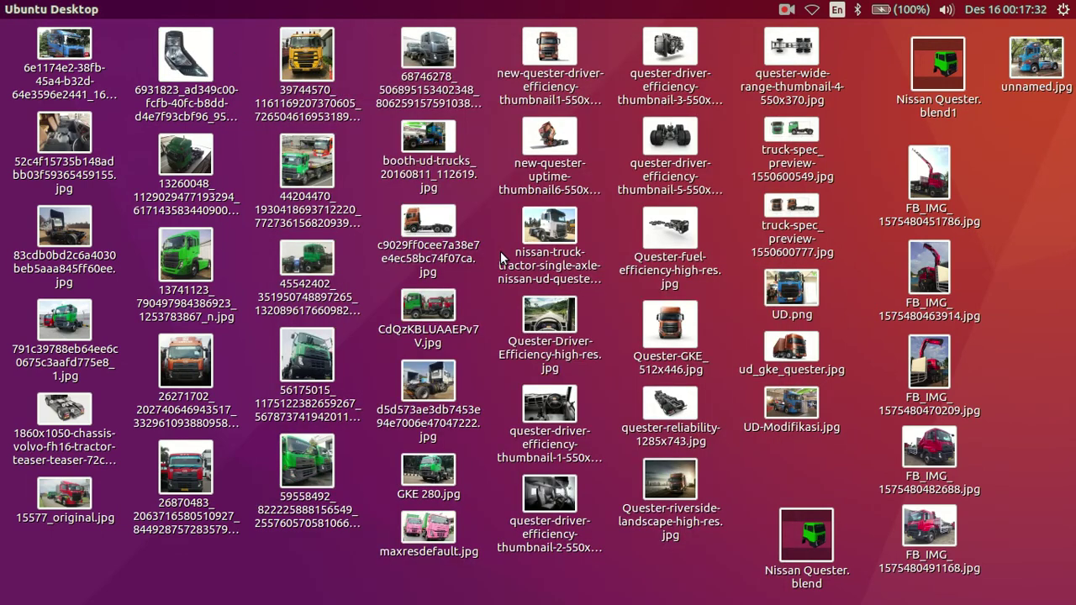
Zoom into the green Quester and red UD truck photos in turn
double_click(187, 257)
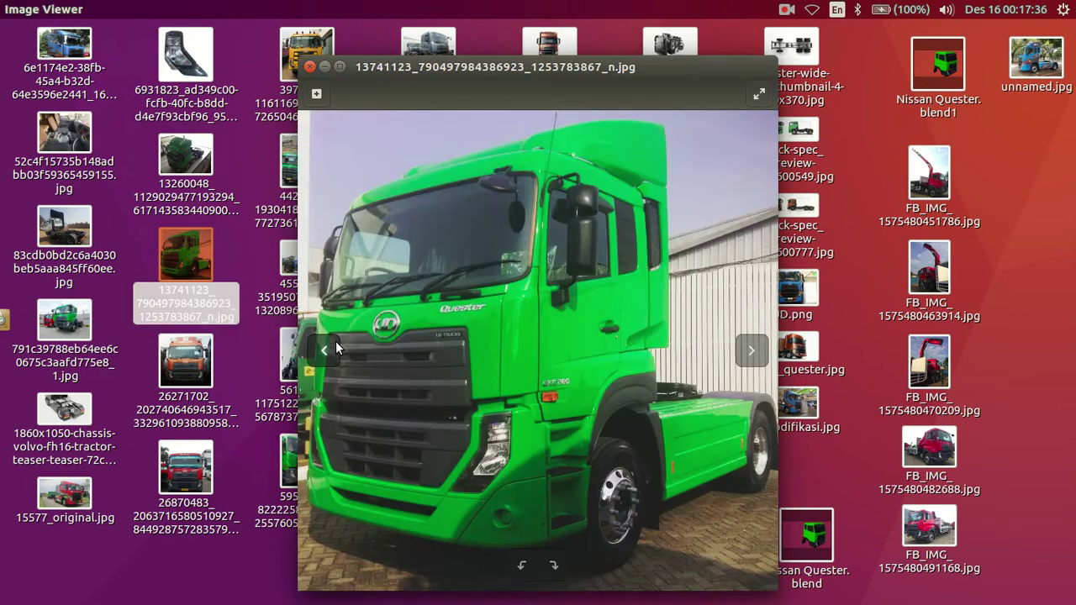
scroll(336, 348, "up", 2)
scroll(340, 353, "up", 1)
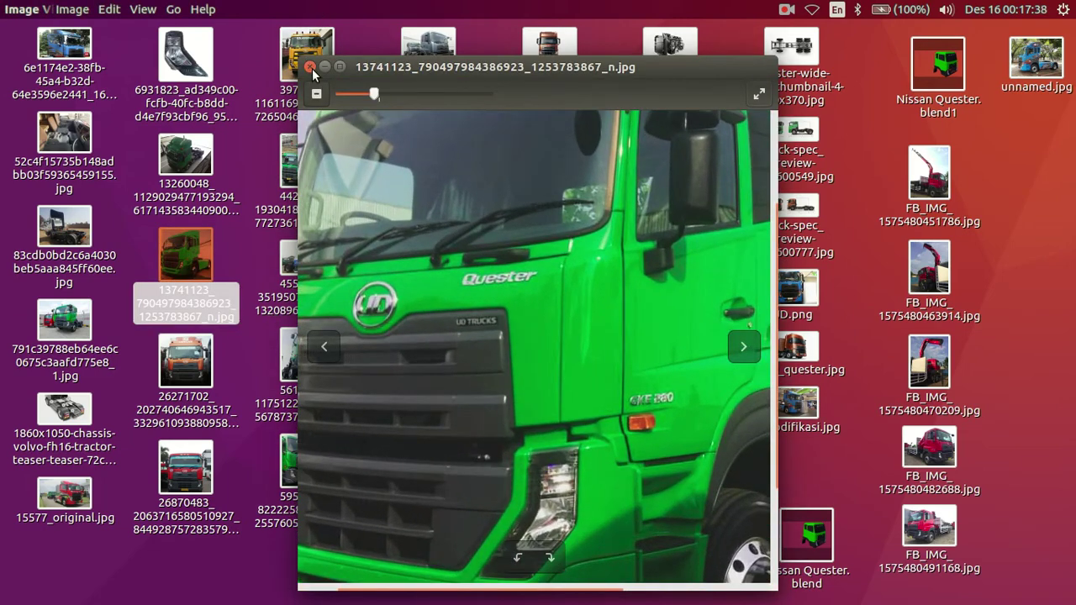
left_click(310, 66)
double_click(187, 471)
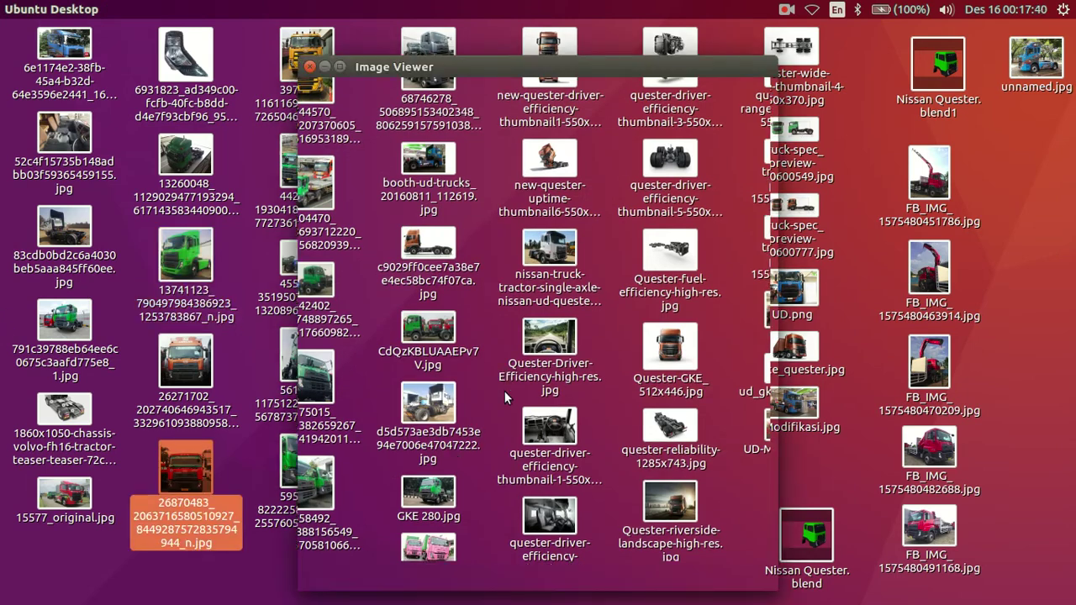
scroll(505, 397, "up", 1)
scroll(572, 499, "up", 1)
scroll(399, 234, "up", 1)
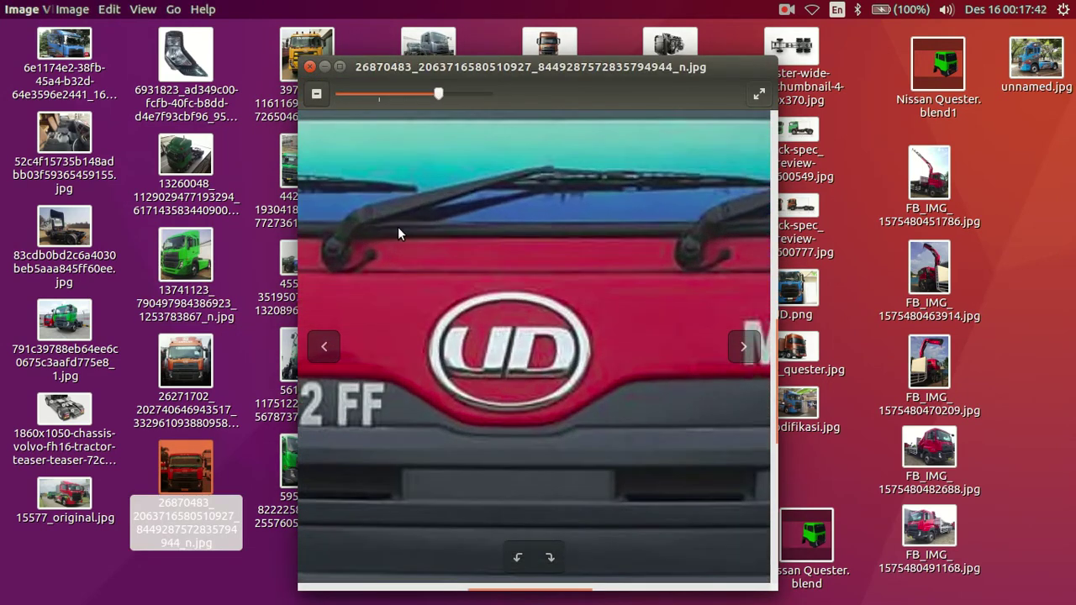
left_click(310, 67)
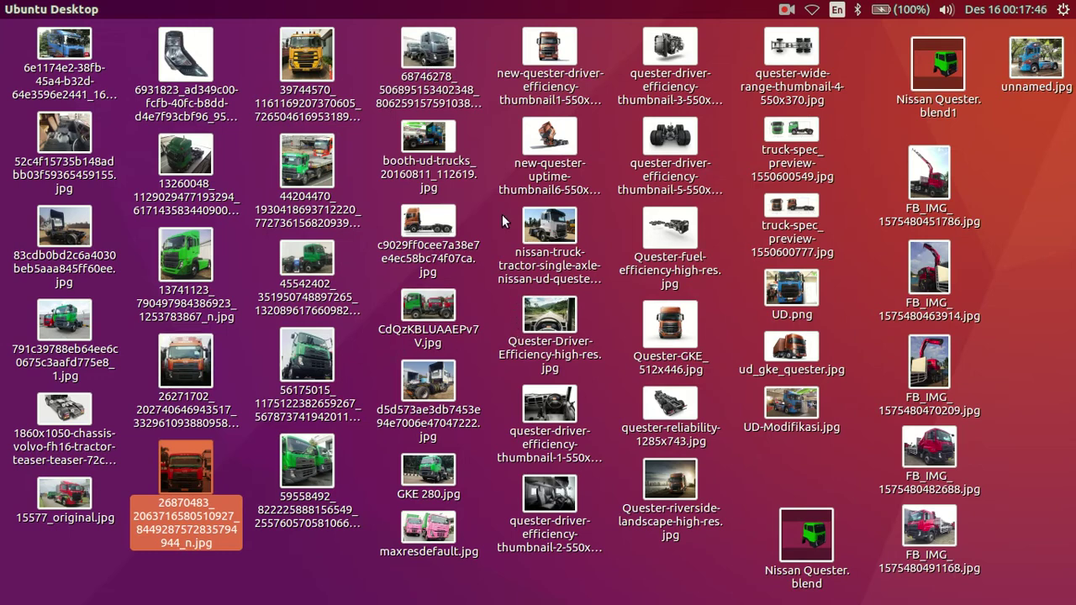
Zoom and pan the grey Quester photo onto the UD emblem, then return to Blender
double_click(445, 61)
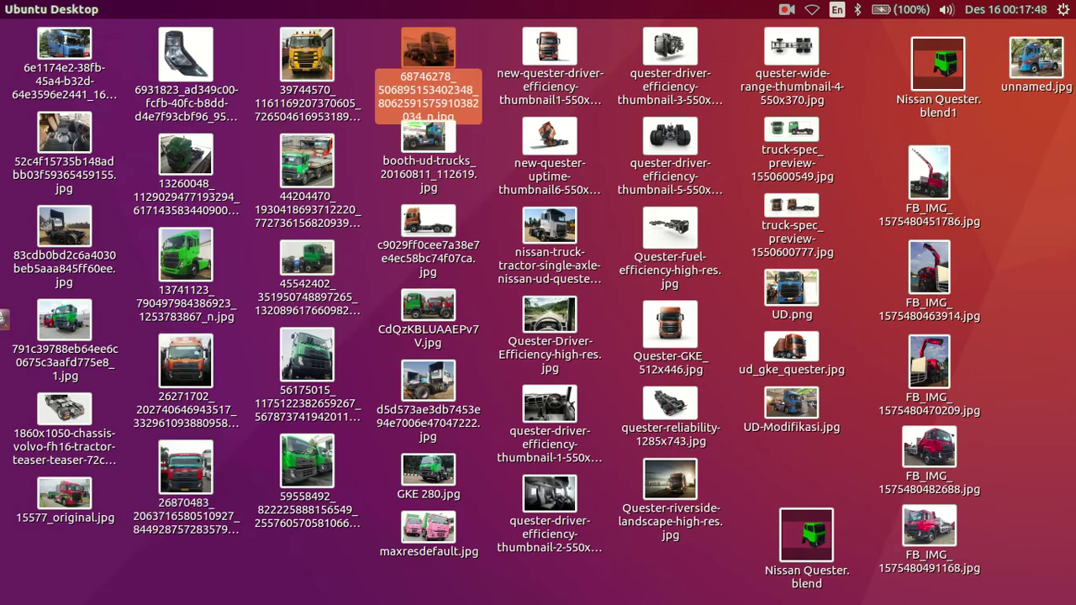
scroll(694, 325, "up", 1)
scroll(681, 345, "up", 2)
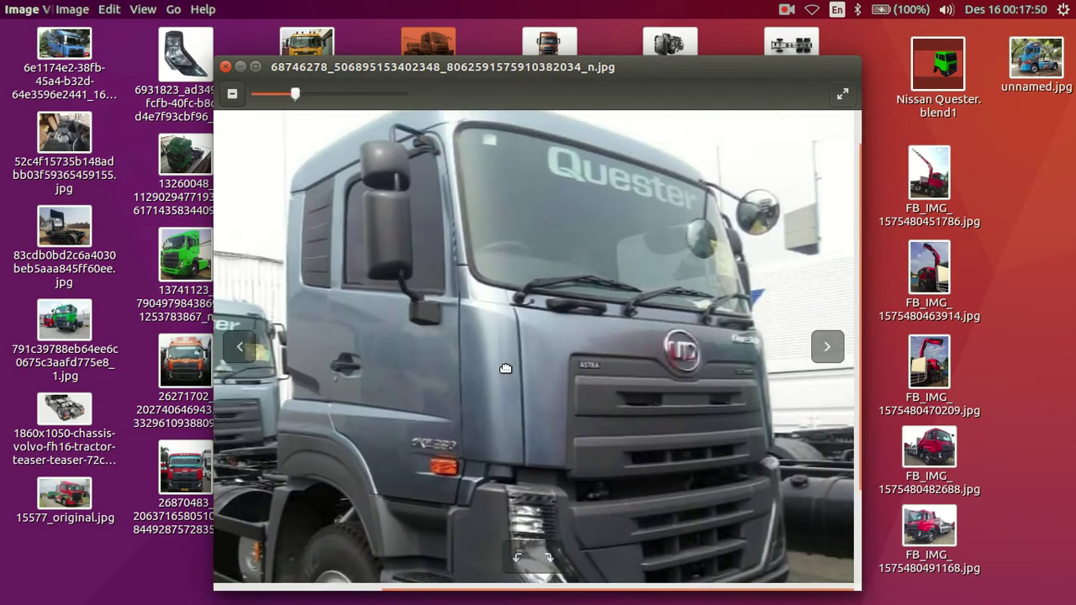
scroll(664, 378, "up", 1)
scroll(646, 404, "up", 2)
left_click_drag(646, 405, 492, 403)
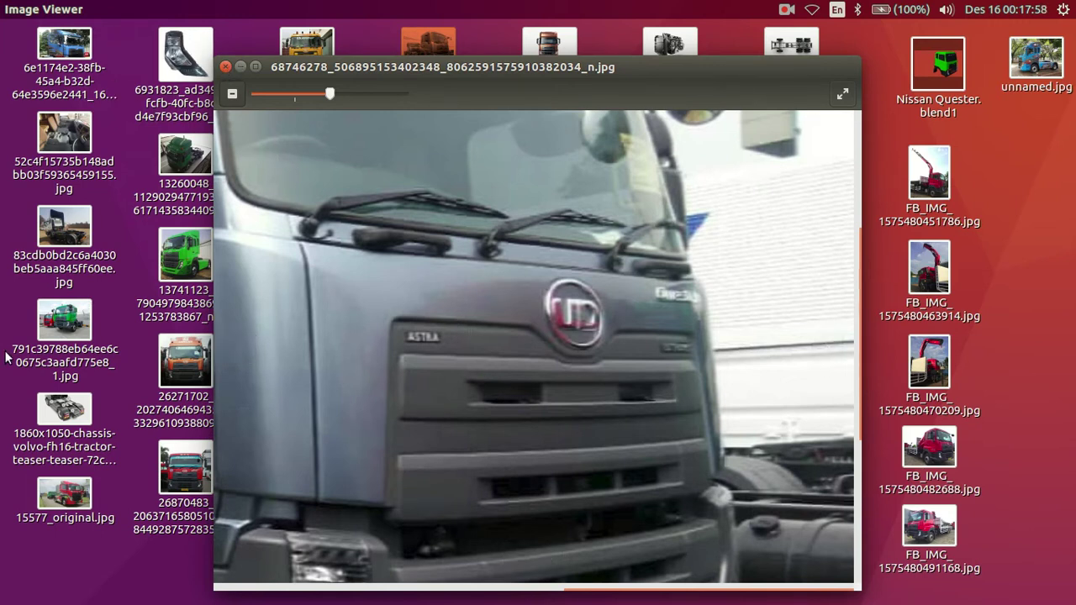
key("Escape")
left_click(17, 237)
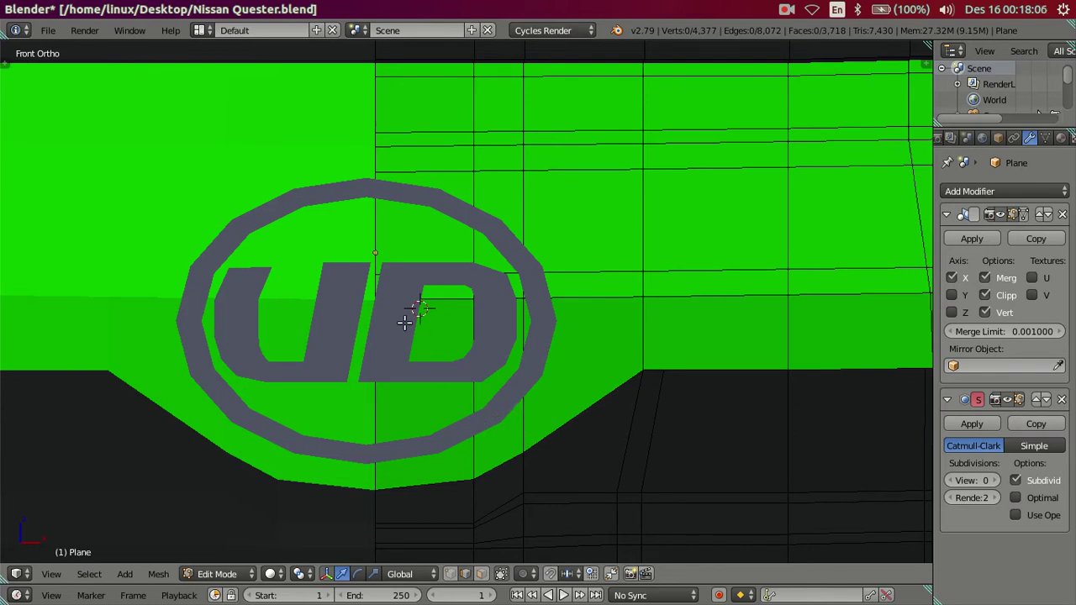
Extrude the horizontal logo edge downward and lower it vertically inside the ring
right_click(401, 304)
right_click(423, 300)
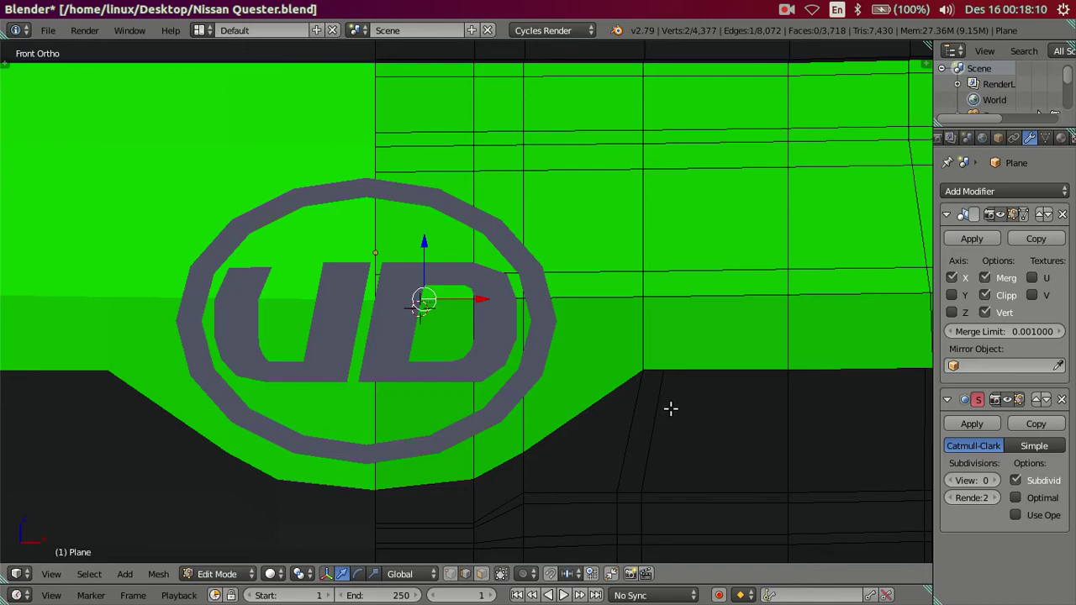
middle_click_drag(670, 409, 499, 402)
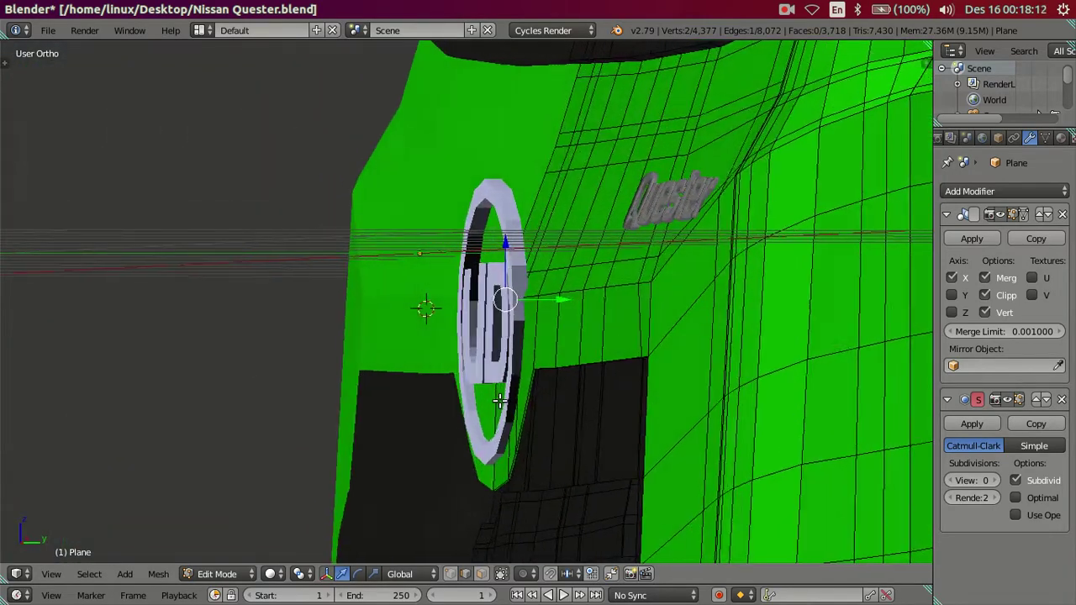
key("KP_1")
scroll(604, 392, "up", 1)
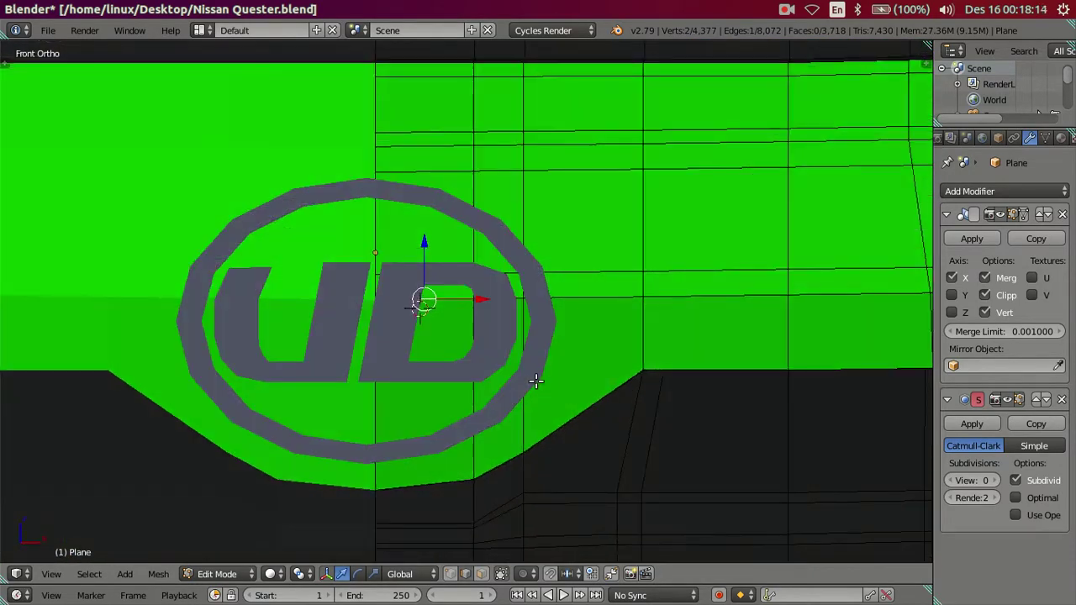
key("z")
key("e")
left_click(478, 376)
key("z")
key("g")
key("z")
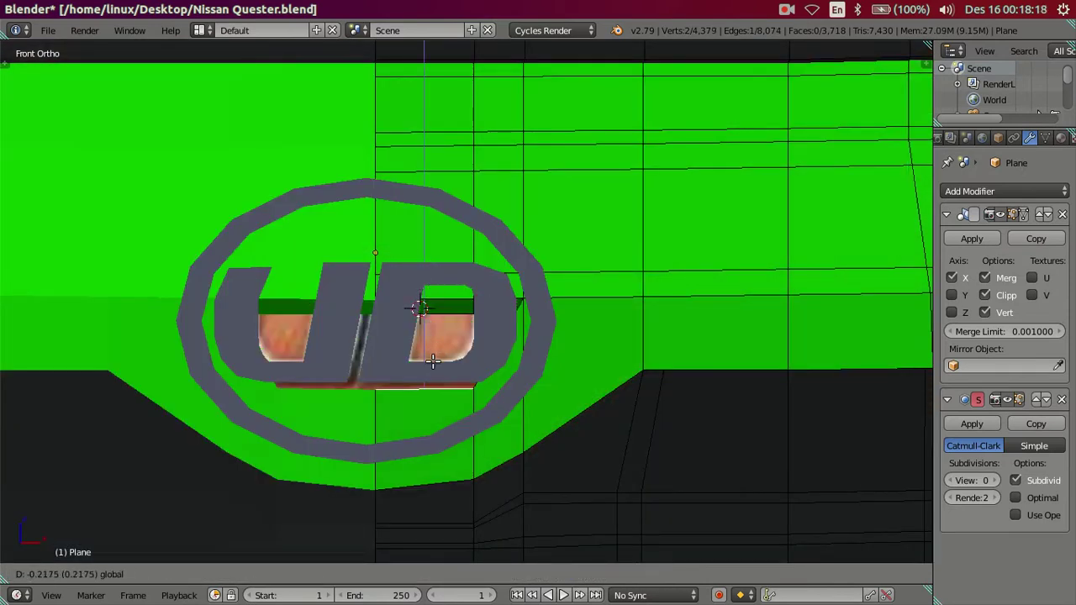
left_click(420, 387)
Slide a vertex left to follow the ring outline in the reference photo
key("z")
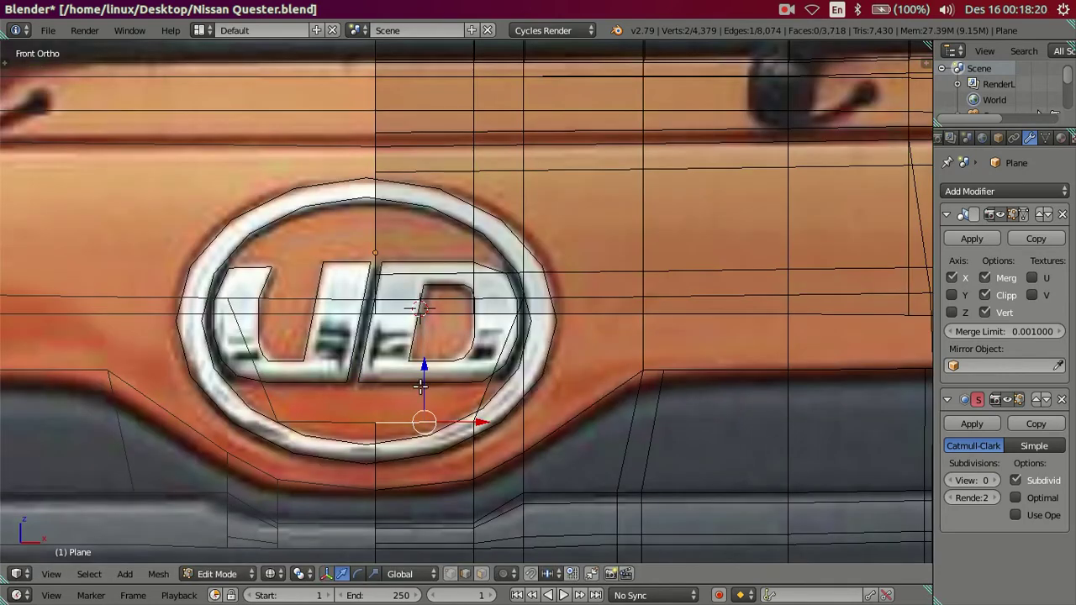
scroll(420, 387, "up", 2)
scroll(424, 382, "down", 3)
scroll(425, 382, "up", 1)
key("z")
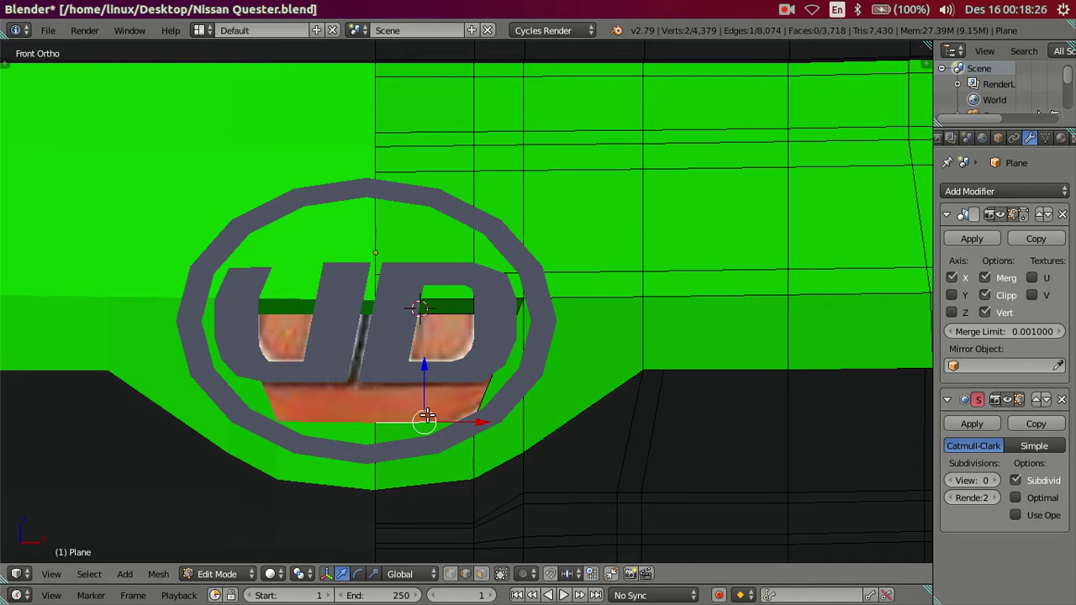
scroll(428, 416, "up", 2)
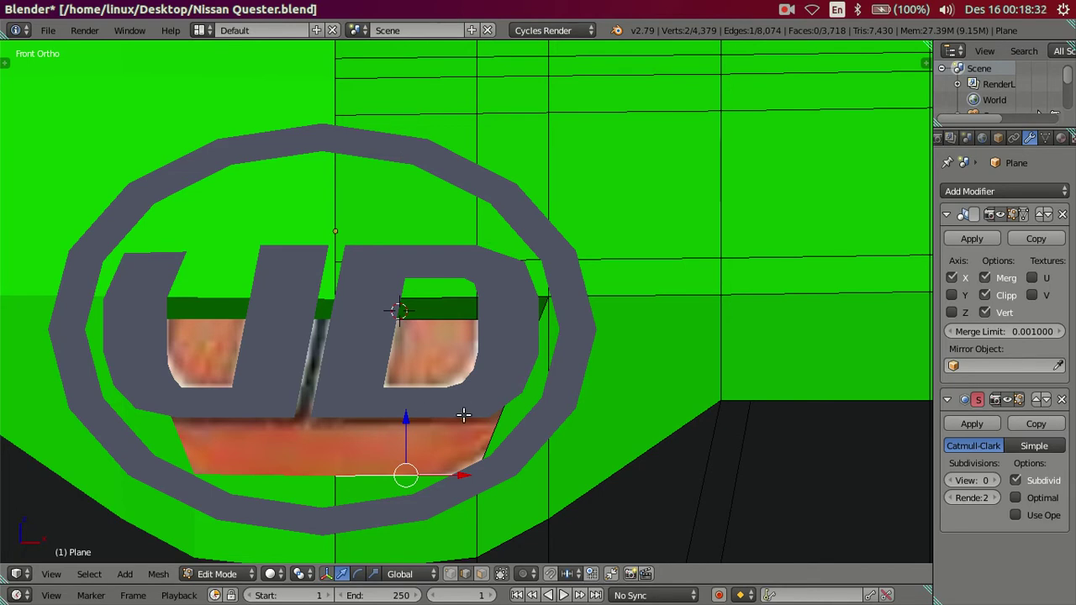
middle_click_drag(427, 412, 505, 310, "shift")
key("z")
scroll(535, 358, "up", 2)
left_click(510, 359)
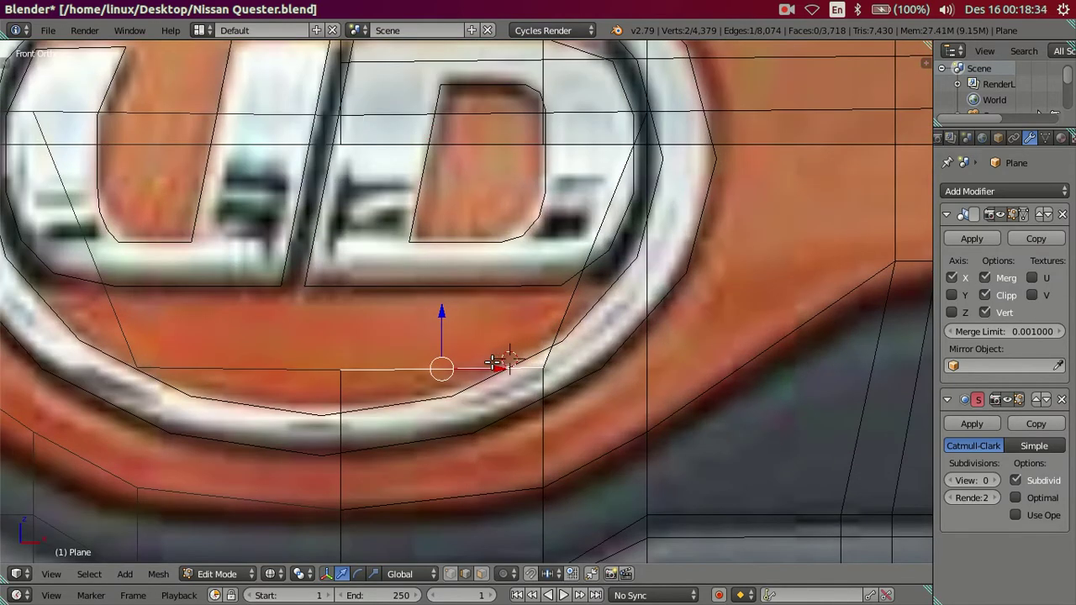
left_click_drag(498, 367, 457, 367)
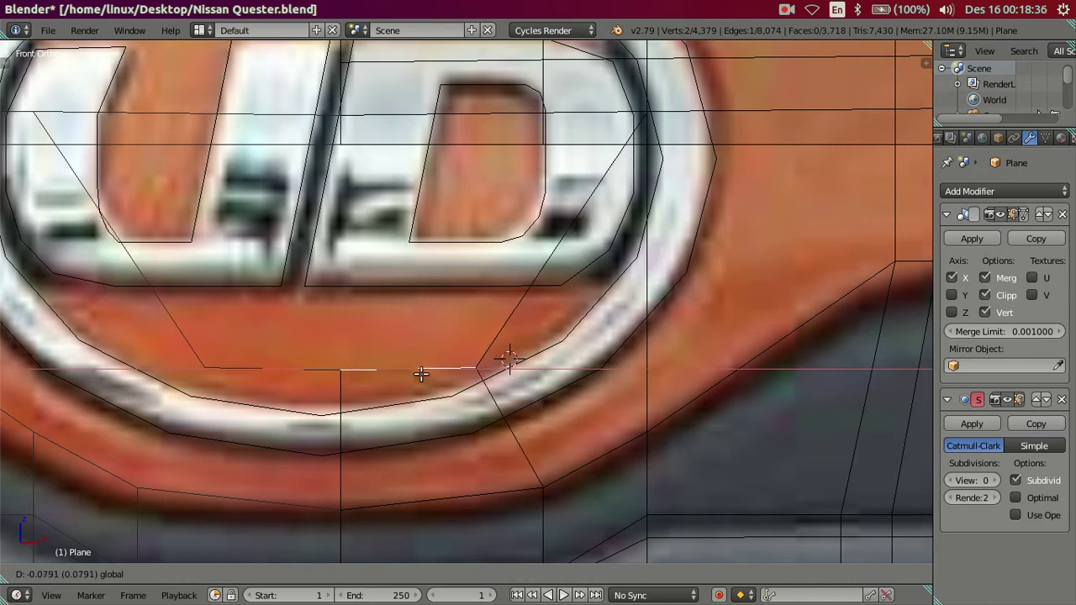
Lower that vertex vertically and fine-tune its position
key("g")
key("z")
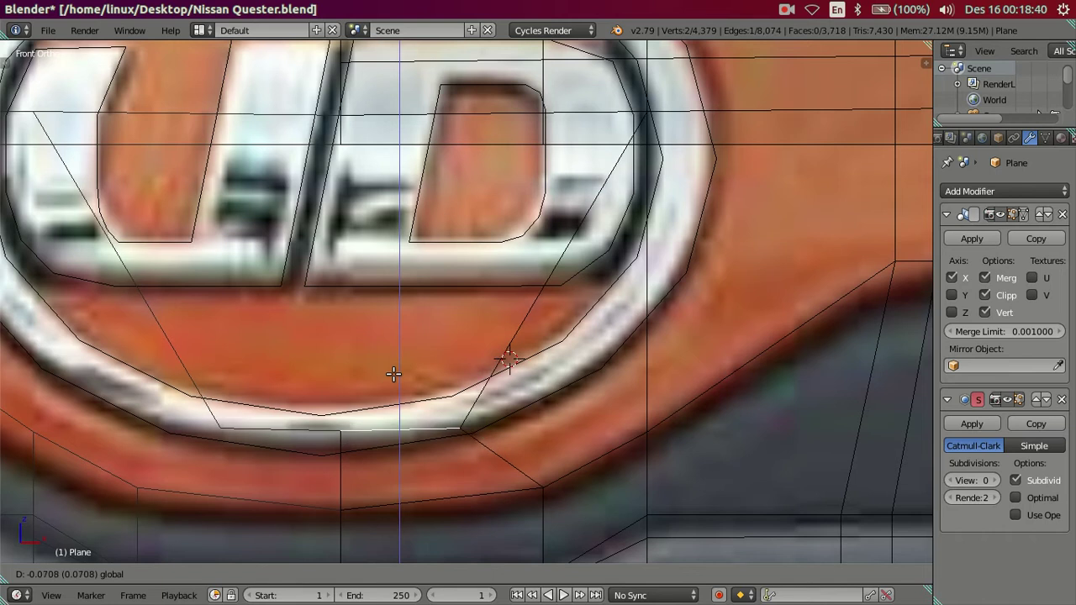
left_click(393, 375)
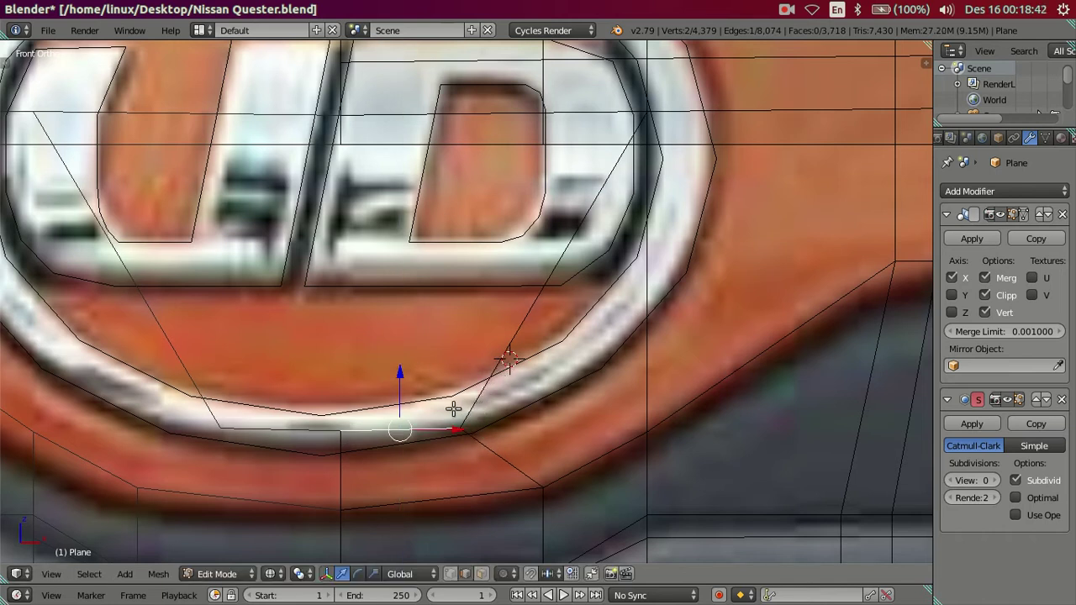
left_click_drag(397, 375, 398, 375)
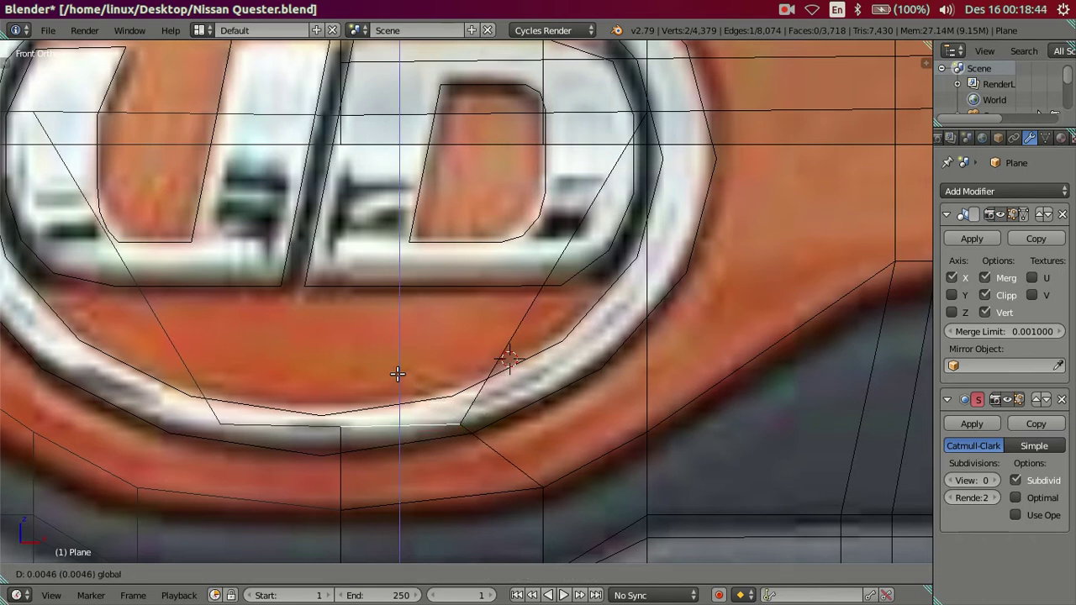
left_click(398, 374)
key("z")
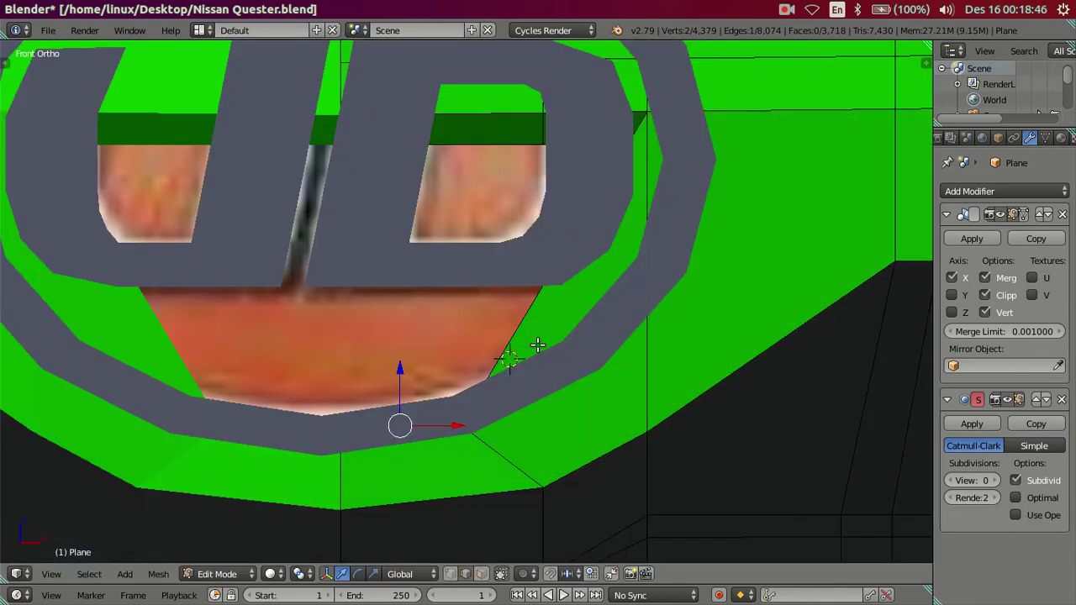
Inspect the cut around the ring from the front and in 3D against the reference photo
middle_click_drag(607, 306, 530, 357, "shift")
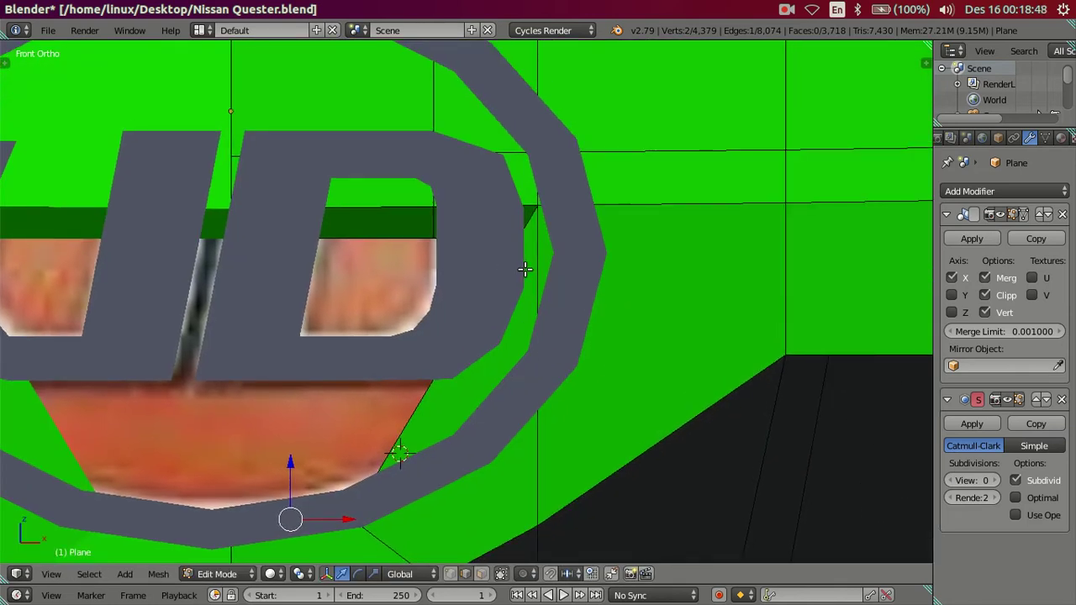
scroll(530, 197, "down", 2)
middle_click_drag(529, 228, 503, 282, "shift")
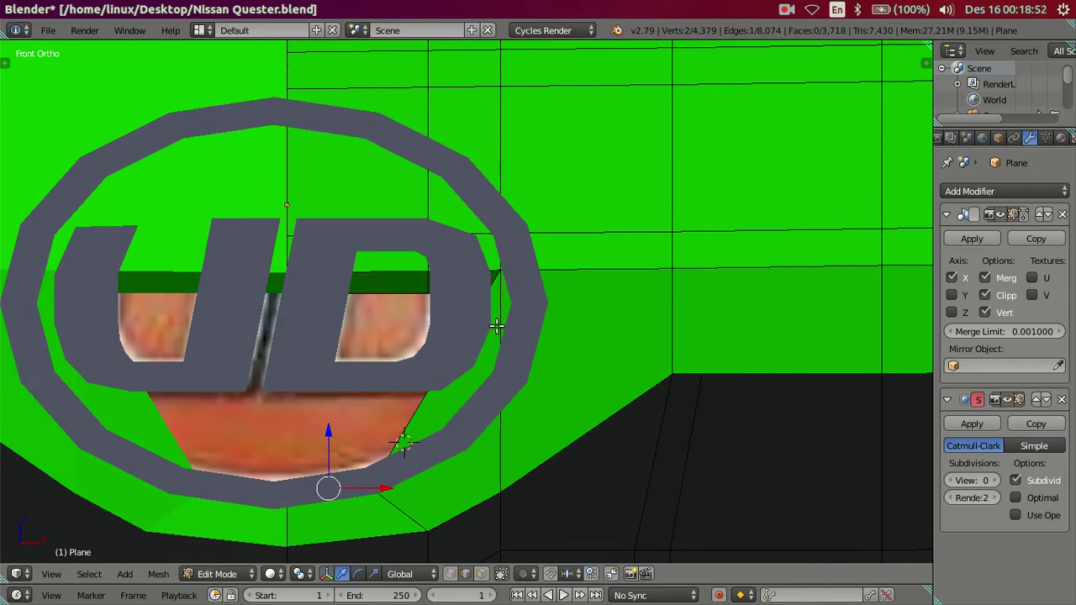
scroll(497, 326, "up", 2)
scroll(503, 312, "up", 1)
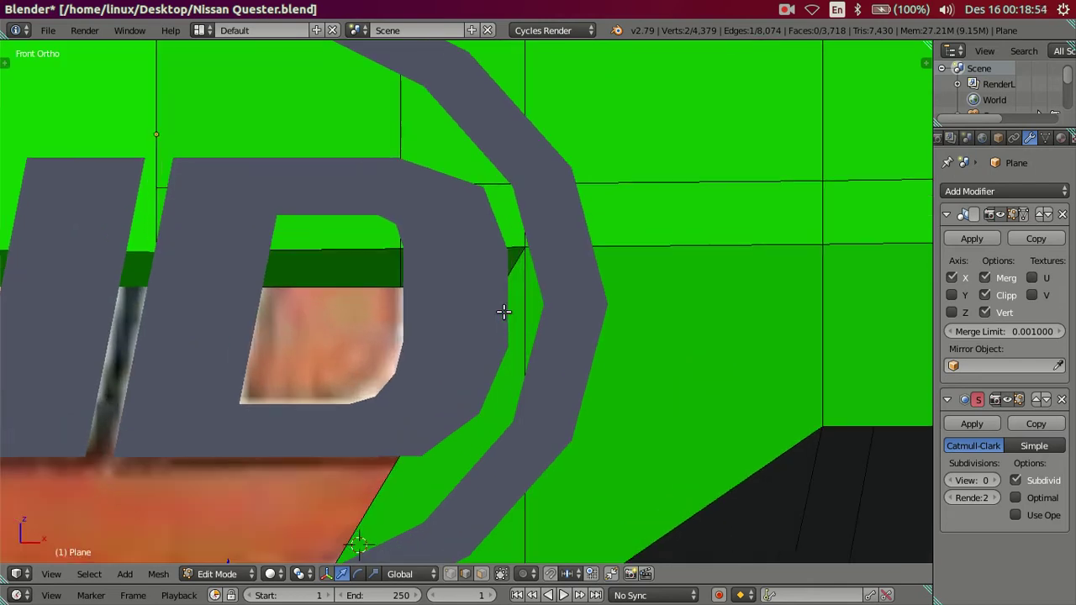
key("z")
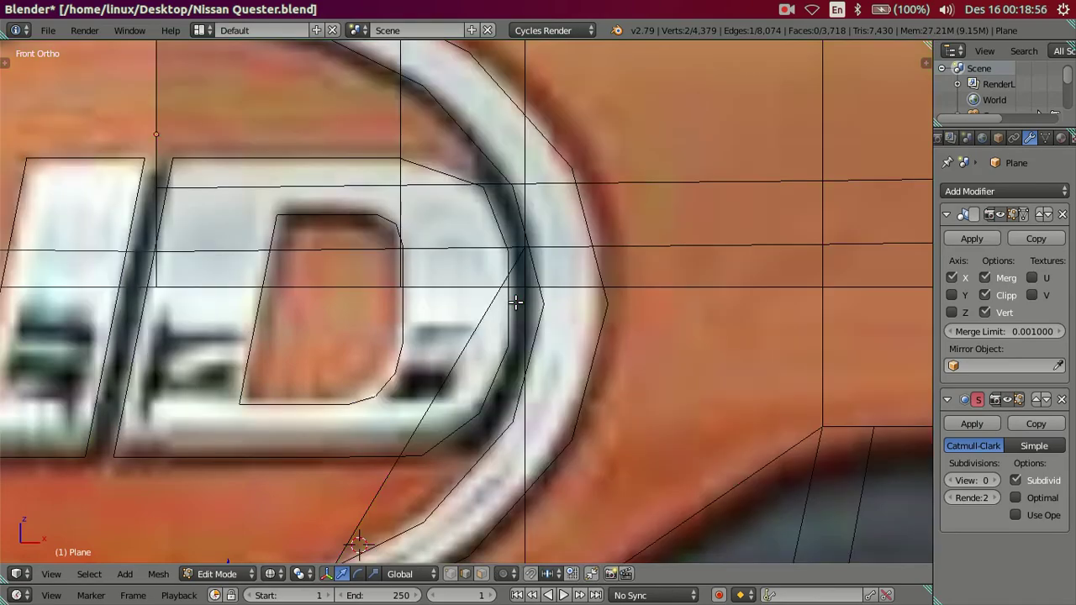
key("z")
scroll(516, 307, "down", 5)
mouse_move(524, 312)
middle_mouse_down()
mouse_move(473, 337)
mouse_move(446, 329)
mouse_move(455, 348)
middle_mouse_up()
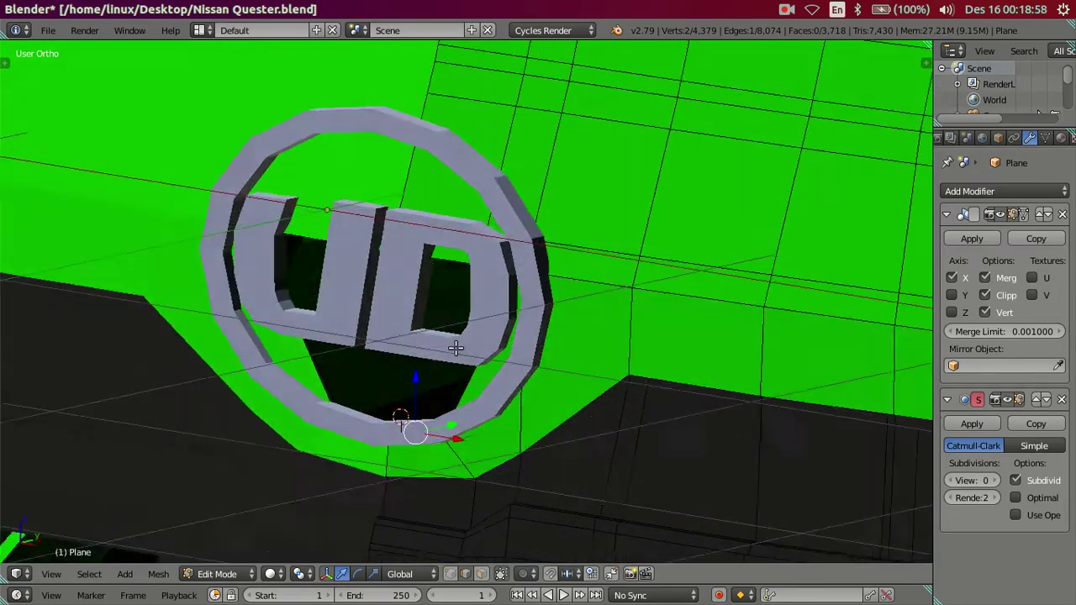
key("KP_1")
key("z")
scroll(557, 308, "up", 5)
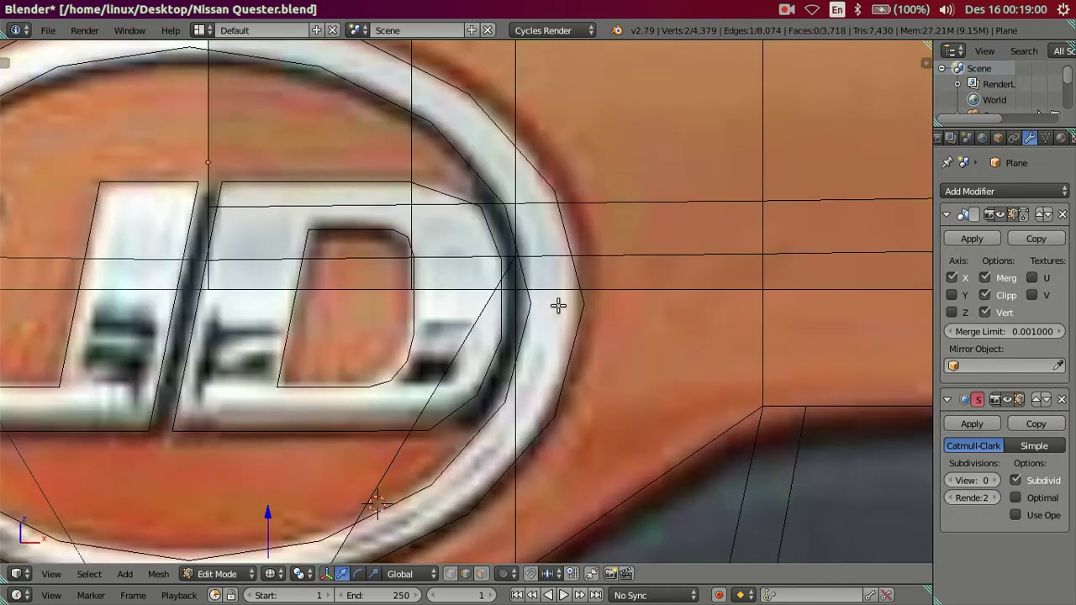
scroll(557, 304, "down", 5)
key("z")
mouse_move(558, 305)
middle_mouse_down()
mouse_move(488, 343)
mouse_move(505, 296)
middle_mouse_up()
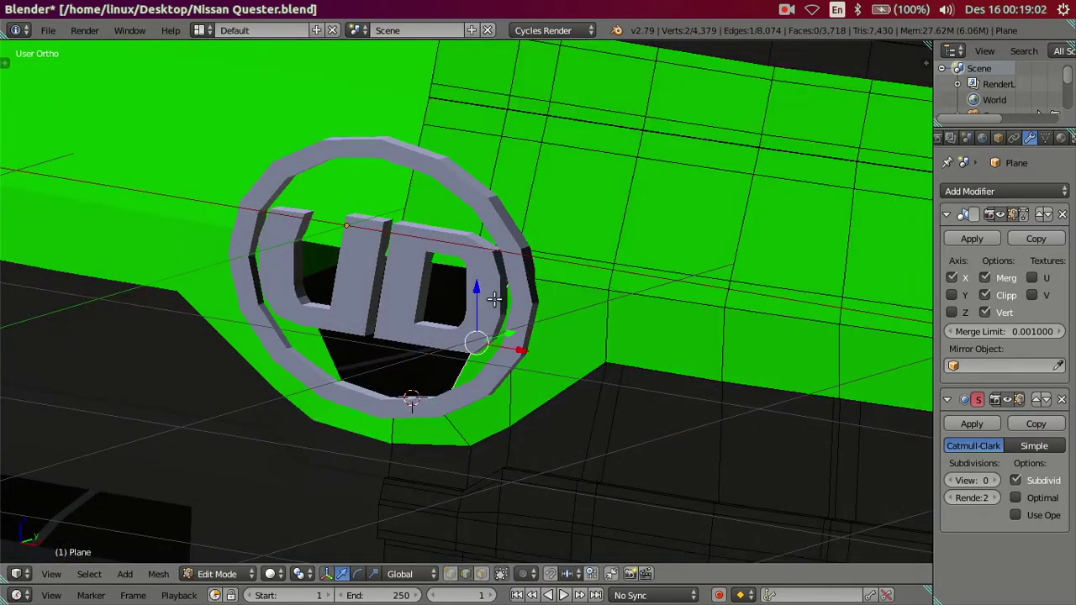
Hide the UD logo and check the hole in the cab front from the front view
key("Tab")
right_click(493, 298)
scroll(492, 299, "down", 4)
scroll(494, 307, "up", 4)
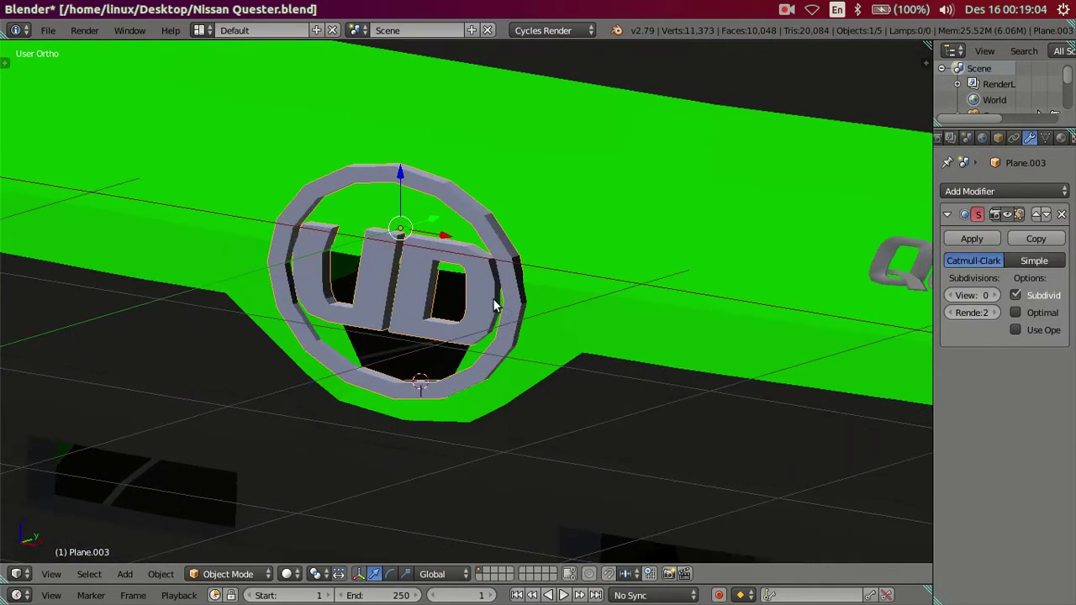
key("h")
key("KP_1")
key("z")
scroll(547, 315, "up", 3)
scroll(542, 326, "up", 2)
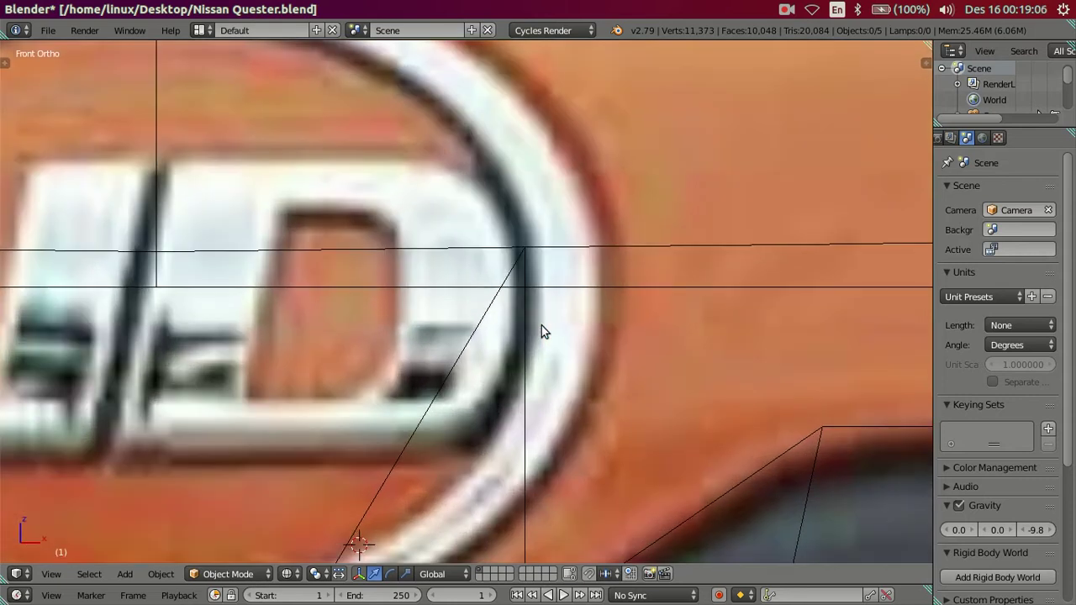
scroll(541, 326, "down", 3)
scroll(519, 339, "down", 2)
scroll(502, 350, "up", 3)
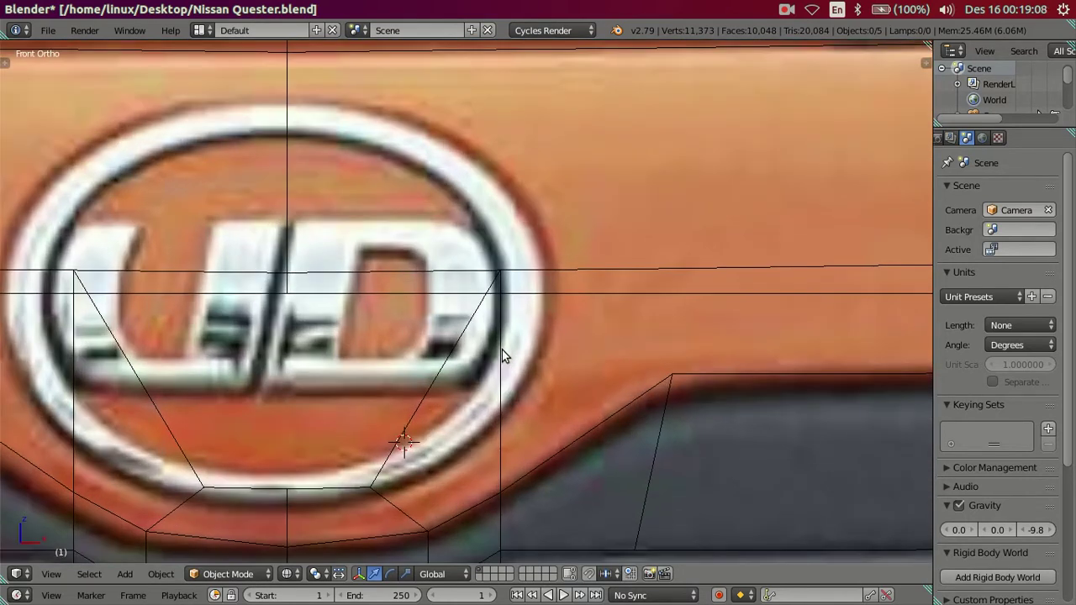
key("z")
scroll(502, 351, "down", 1)
scroll(502, 351, "down", 1)
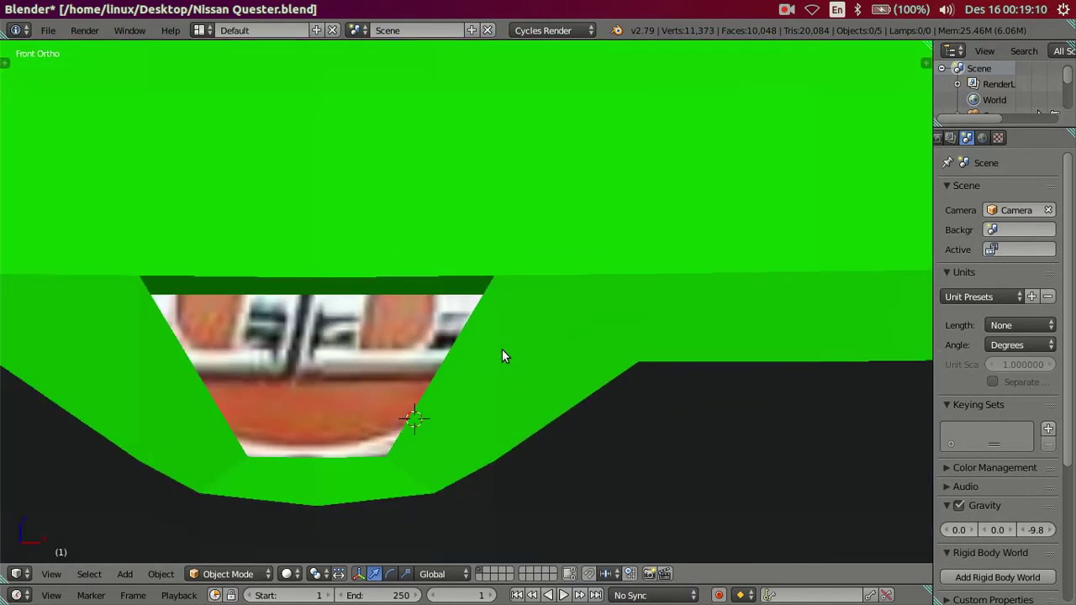
Open the green cab front in Edit Mode, deselect everything, and return to Object Mode
right_click(502, 351)
scroll(502, 352, "down", 1)
scroll(502, 352, "down", 1)
scroll(502, 348, "up", 2)
key("Tab")
scroll(502, 348, "up", 2)
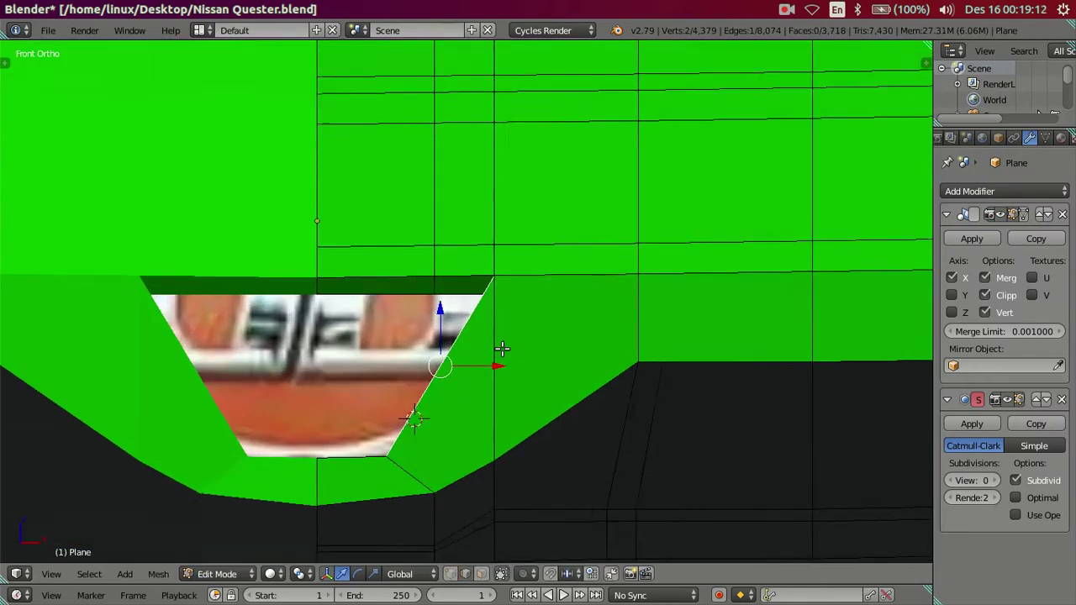
key("z")
scroll(502, 348, "up", 2)
key("a")
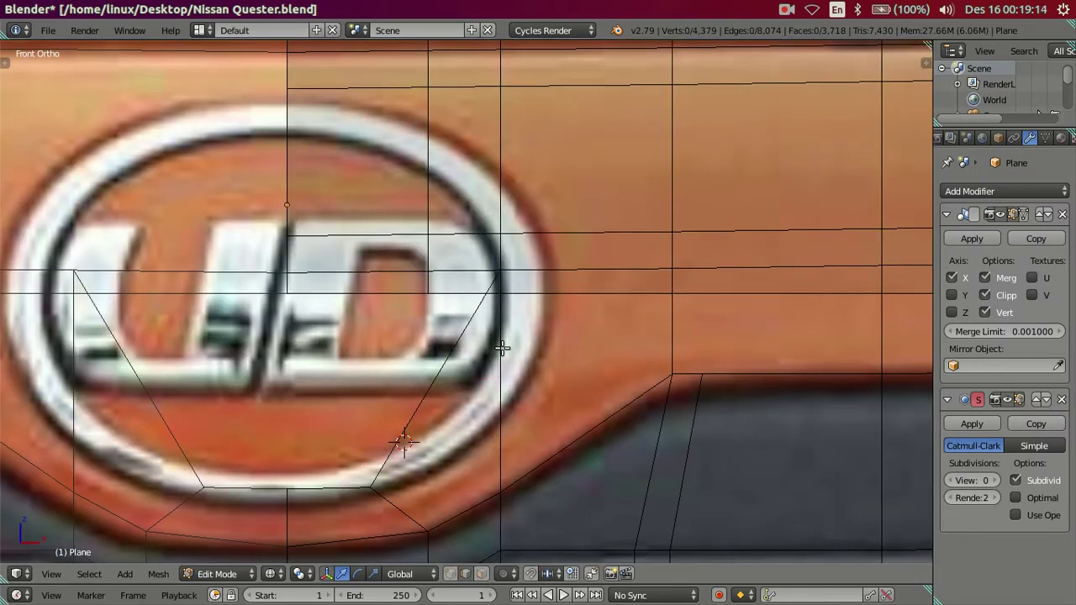
key("Tab")
scroll(502, 347, "down", 3)
scroll(508, 348, "down", 4)
scroll(508, 347, "down", 1)
key("z")
middle_click_drag(508, 348, 464, 363)
scroll(466, 344, "down", 3)
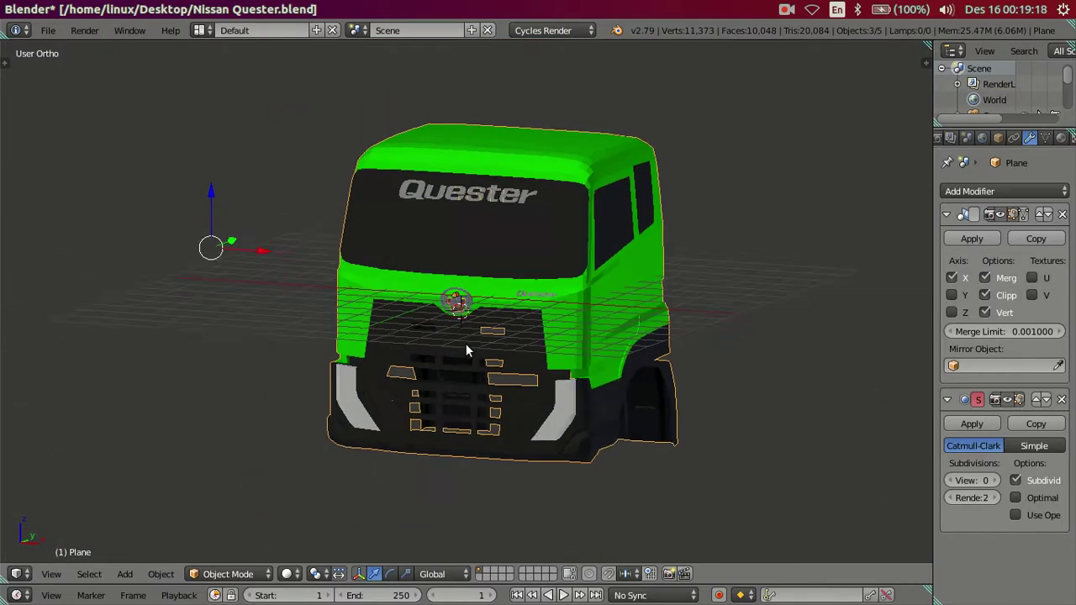
scroll(378, 296, "down", 2)
Select the camera and compare the scene against the reference photo
key("a")
key("a")
right_click(217, 249)
scroll(252, 260, "up", 3)
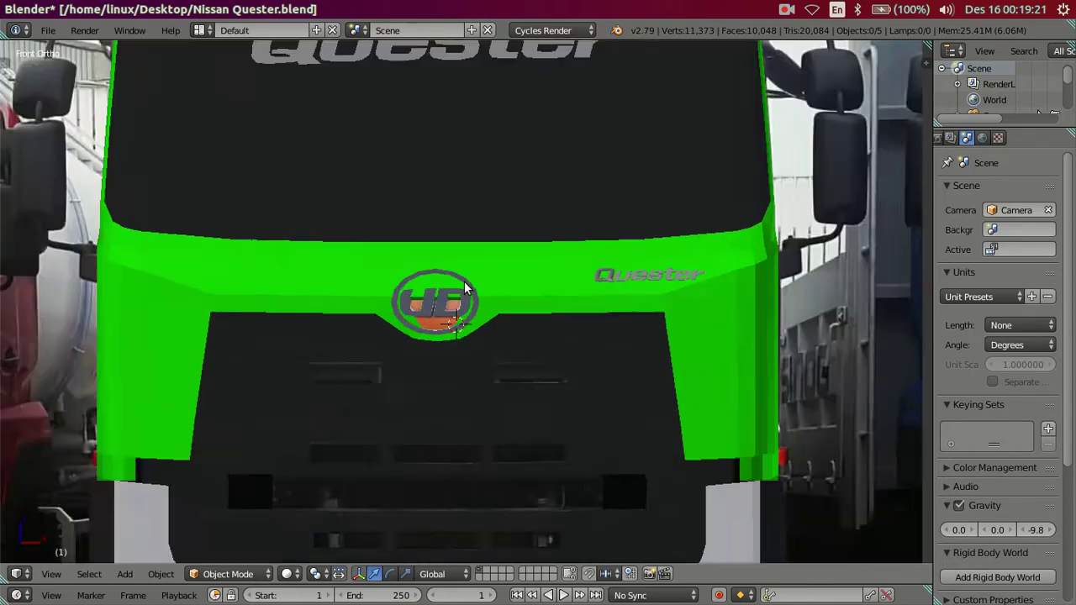
scroll(466, 294, "up", 3)
scroll(473, 316, "up", 3)
key("z")
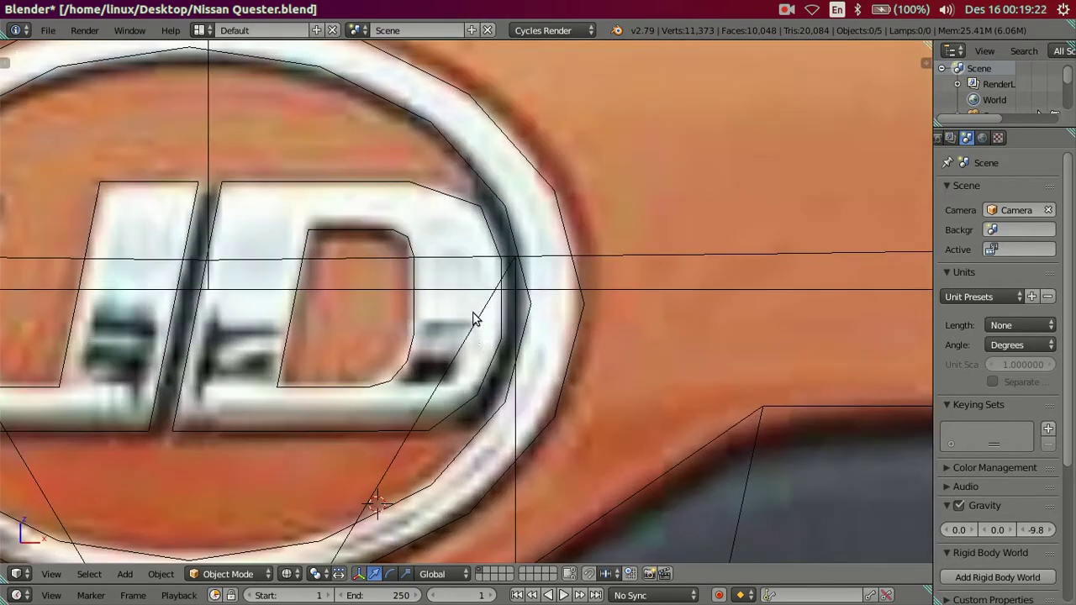
scroll(469, 340, "down", 2)
scroll(471, 344, "down", 3)
scroll(488, 353, "down", 2)
mouse_move(495, 344)
middle_mouse_down()
mouse_move(407, 363)
mouse_move(484, 261)
middle_mouse_up()
key("z")
Reposition the UD logo into the cab opening and check it from the front
right_click(486, 258)
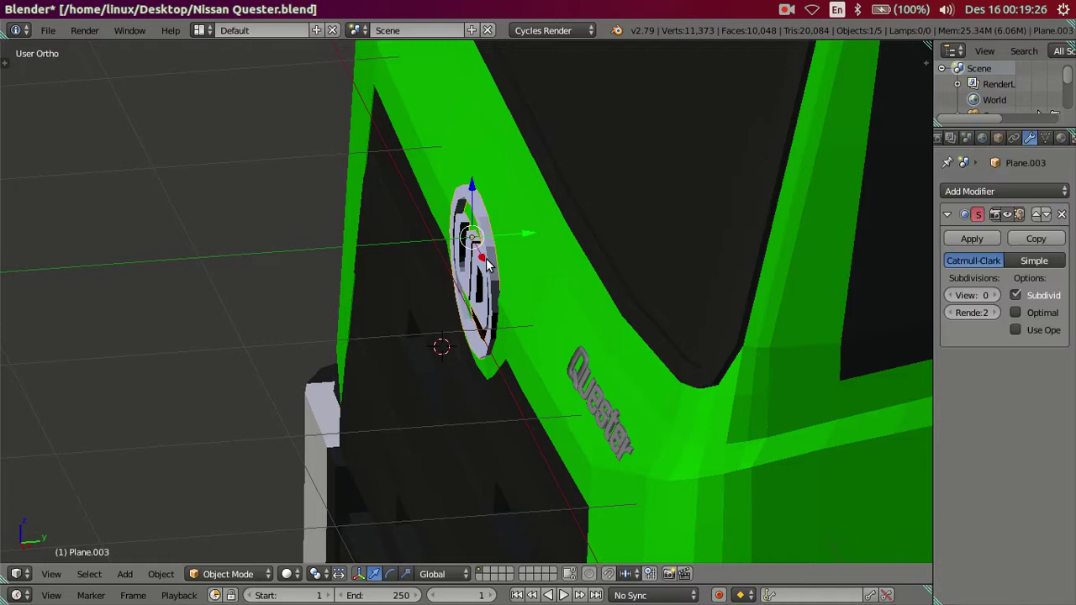
key("r")
left_click(558, 227)
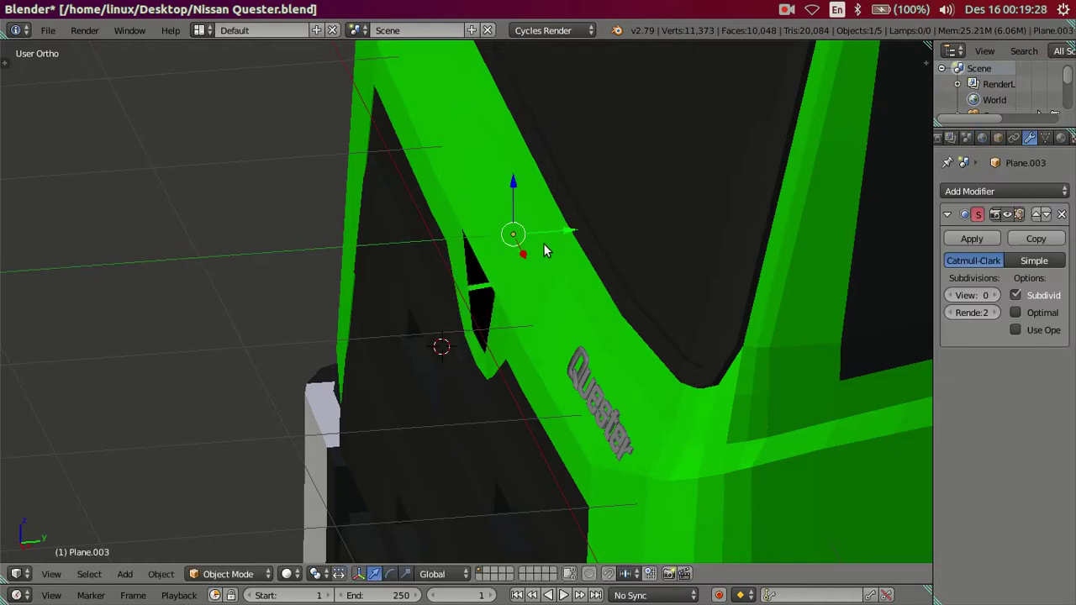
key("KP_1")
key("z")
scroll(555, 286, "up", 4)
scroll(557, 345, "down", 4)
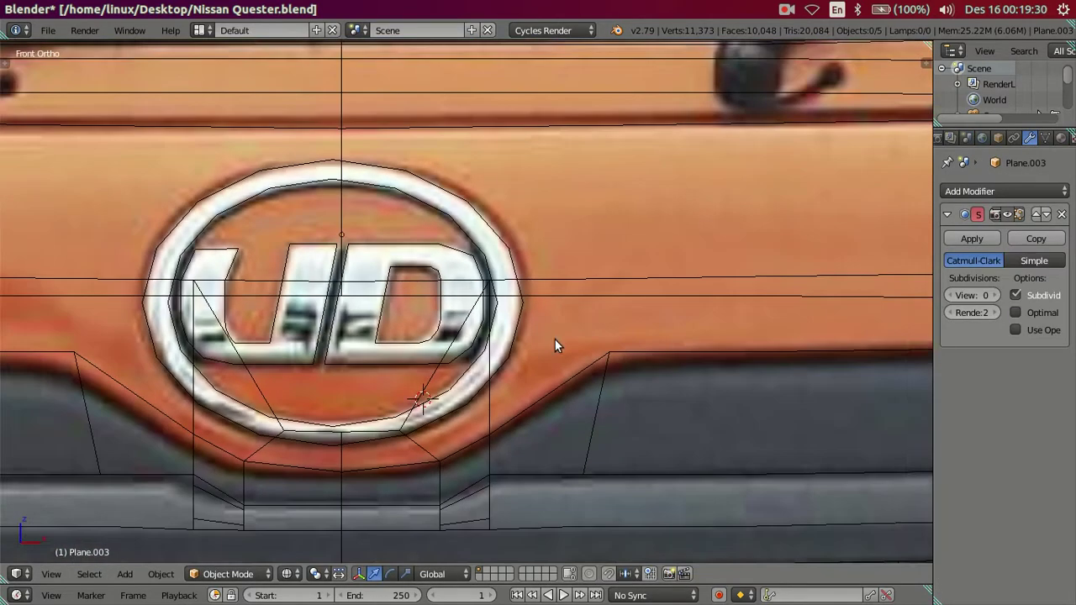
Deselect the logo, return to solid shading, and put the green cab body into Edit Mode
key("a")
key("z")
scroll(478, 345, "up", 2)
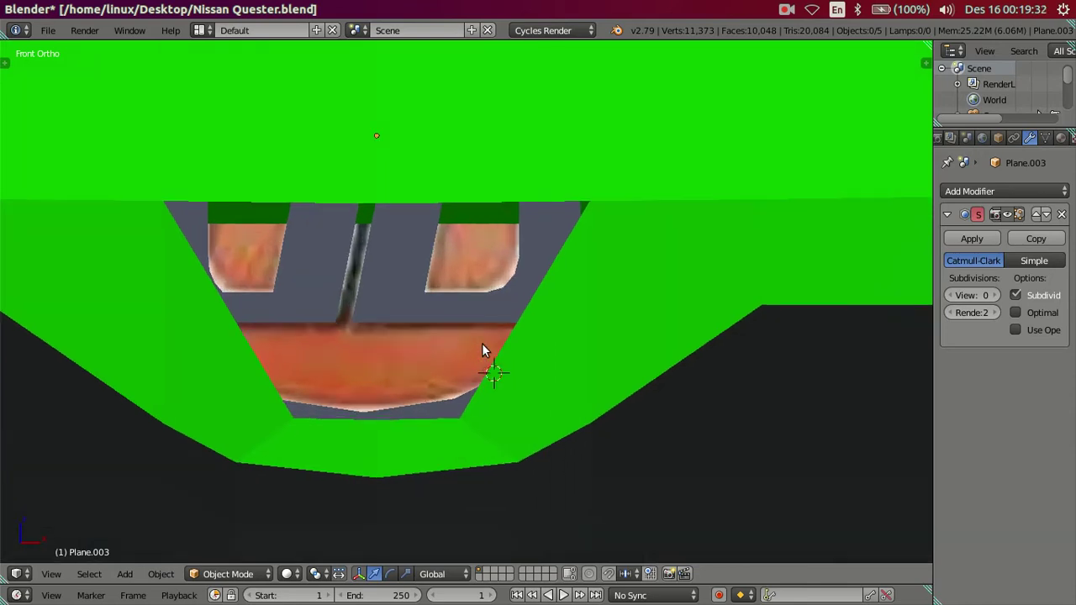
key("Tab")
key("Tab")
right_click(594, 297)
key("Tab")
Extrude a new vertex from the top corner vertex to the opening's corner
key("alt+z")
key("alt+z")
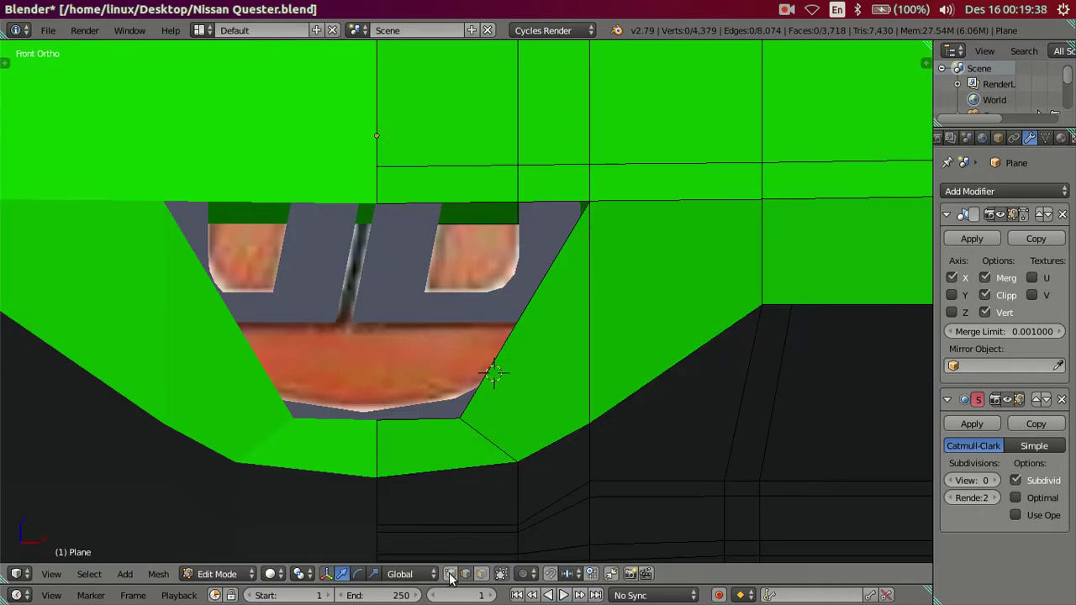
right_click(588, 206)
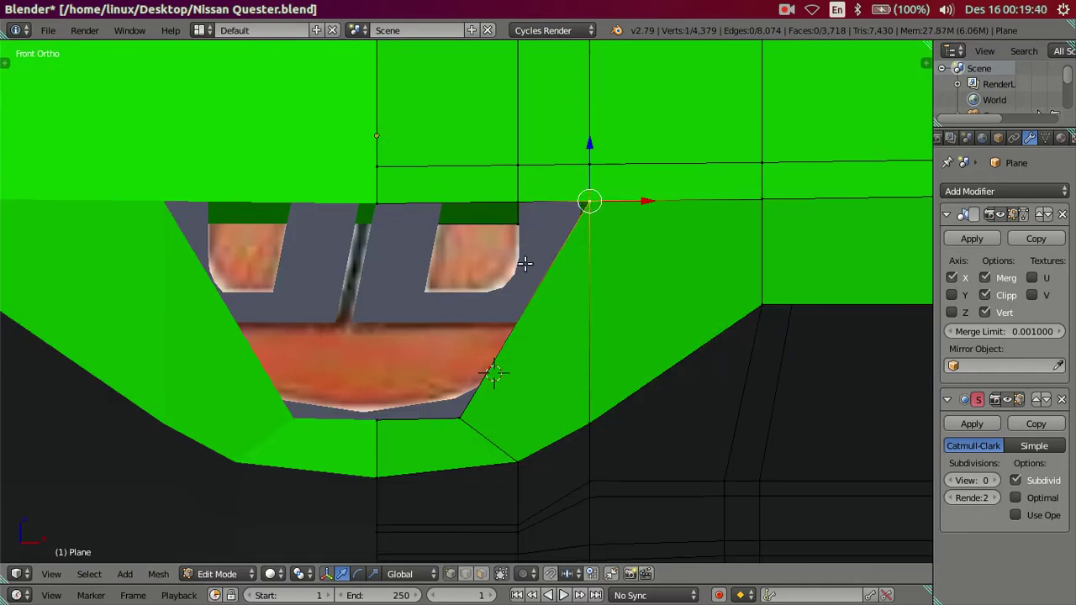
key("e")
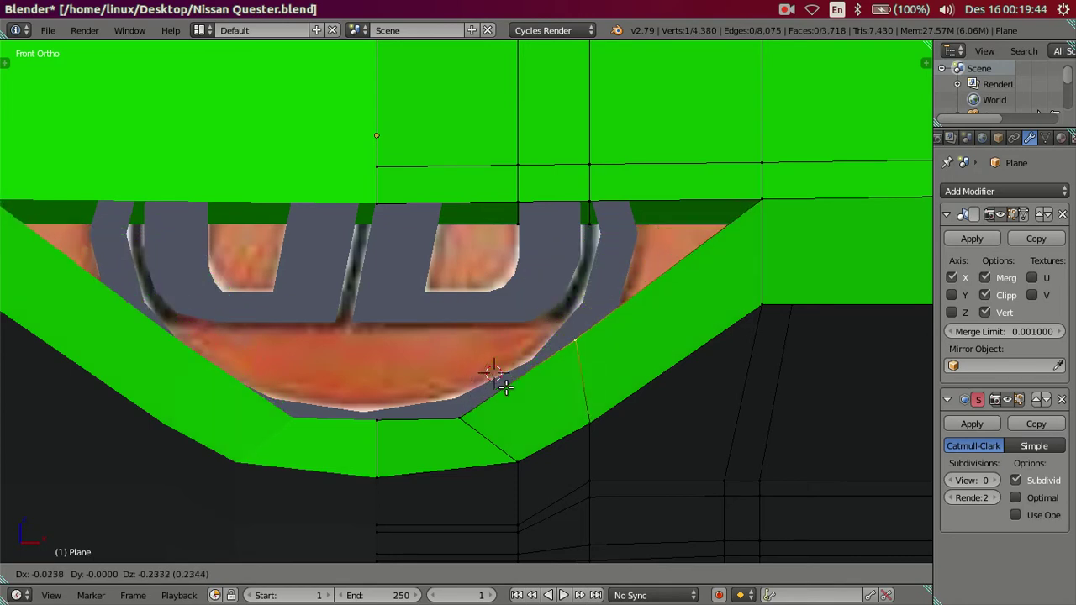
left_click(576, 200)
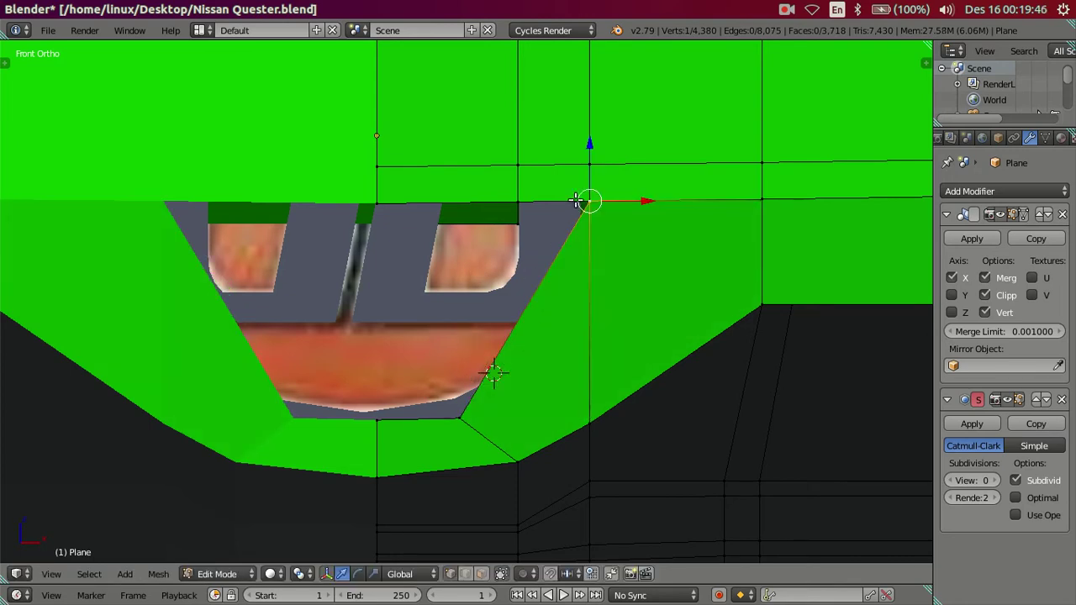
key("z")
key("z")
key("e")
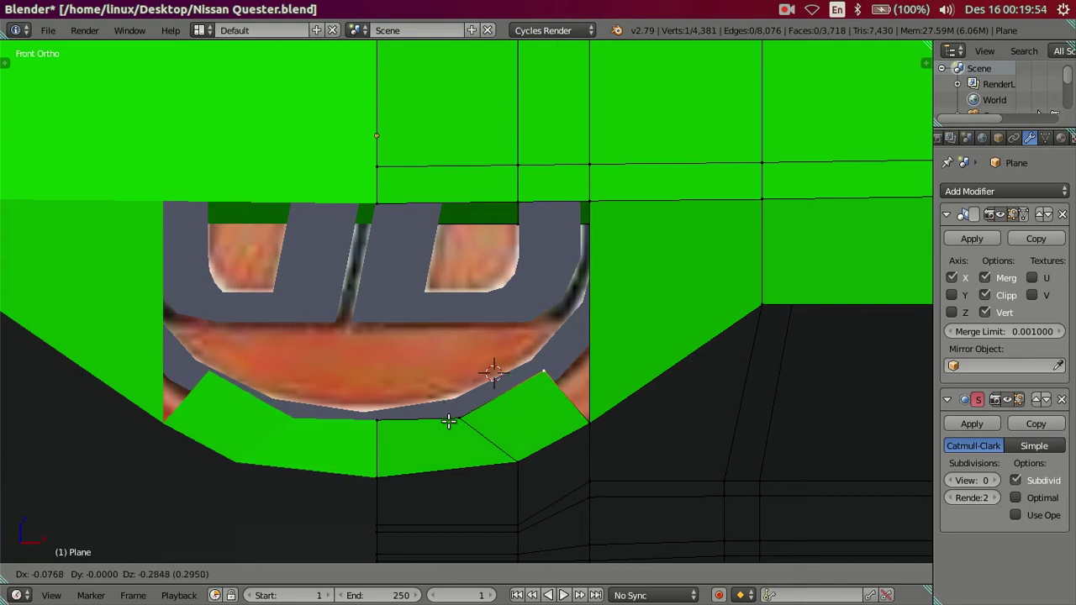
right_click(448, 422)
scroll(547, 353, "up", 1)
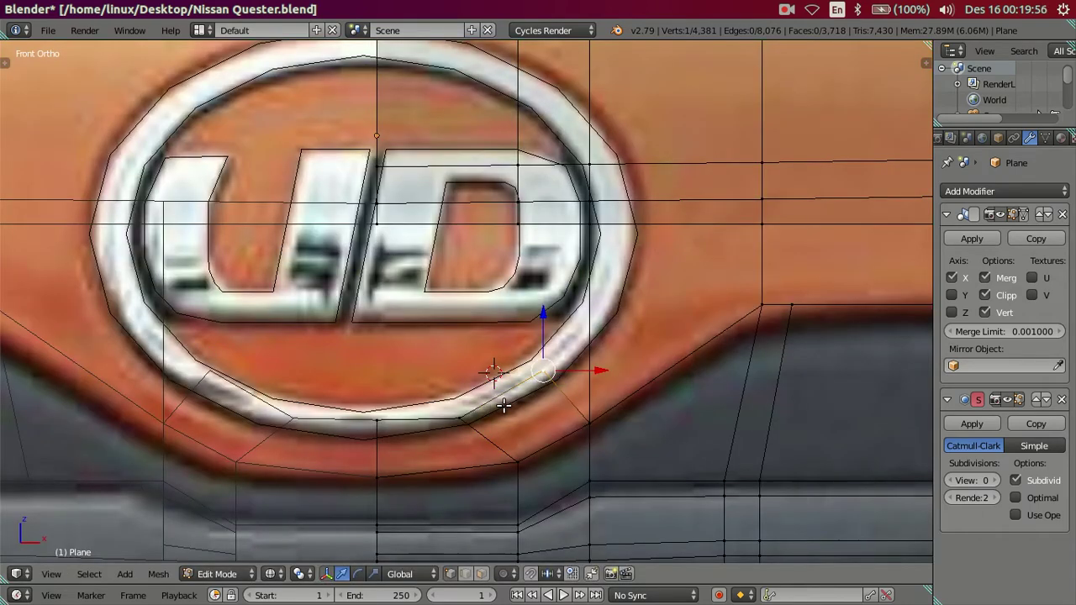
scroll(614, 294, "up", 1)
Move the vertex beside the ring vertically, Z-constrained, until it sits against the ring's right side
right_click(645, 213)
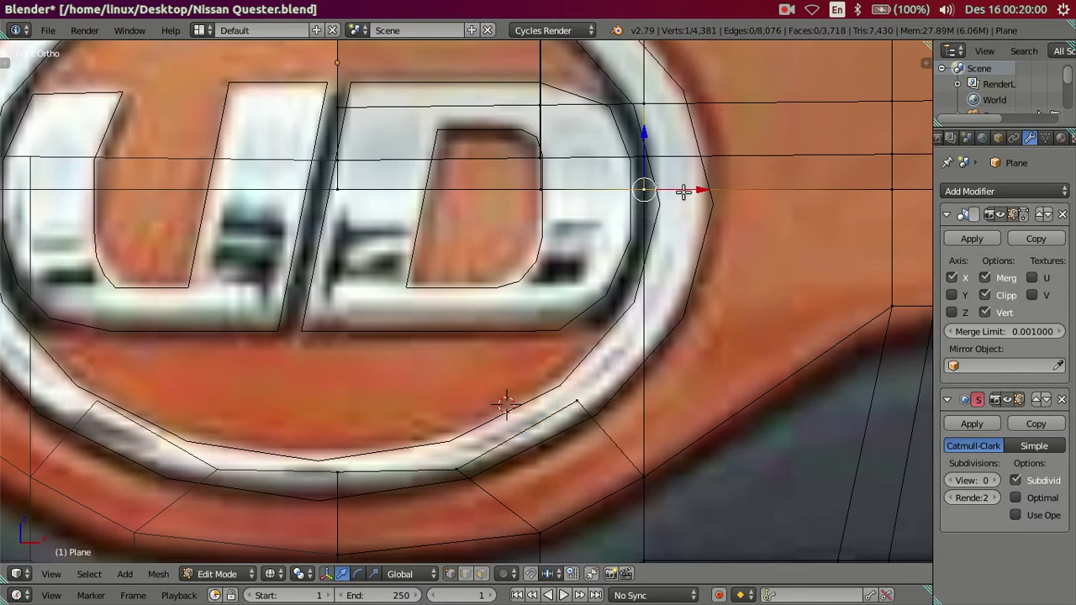
key("z")
key("g")
key("z")
left_click(653, 159)
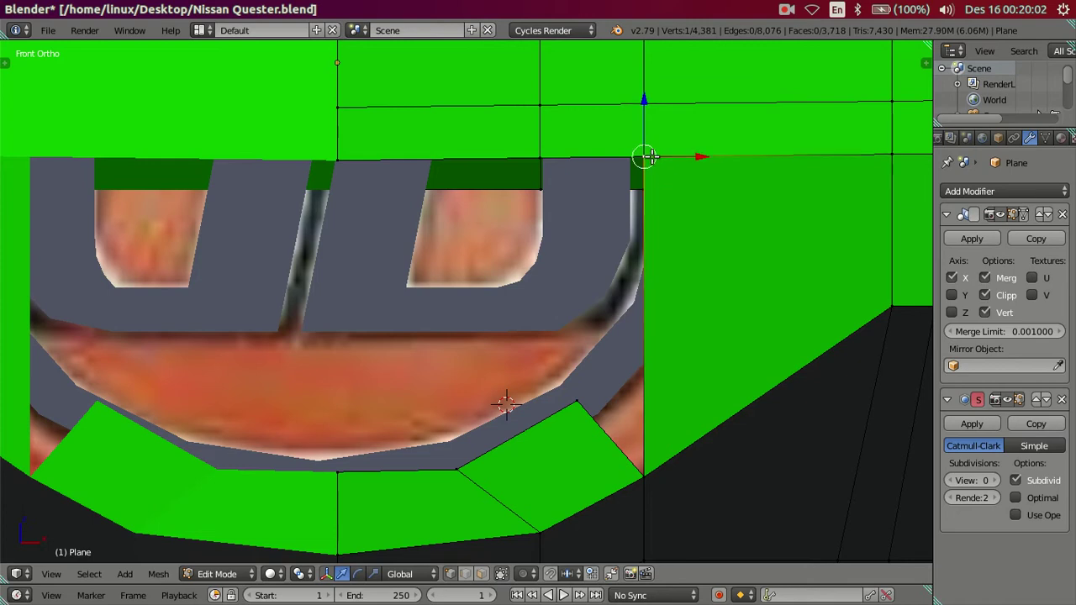
key("g")
key("z")
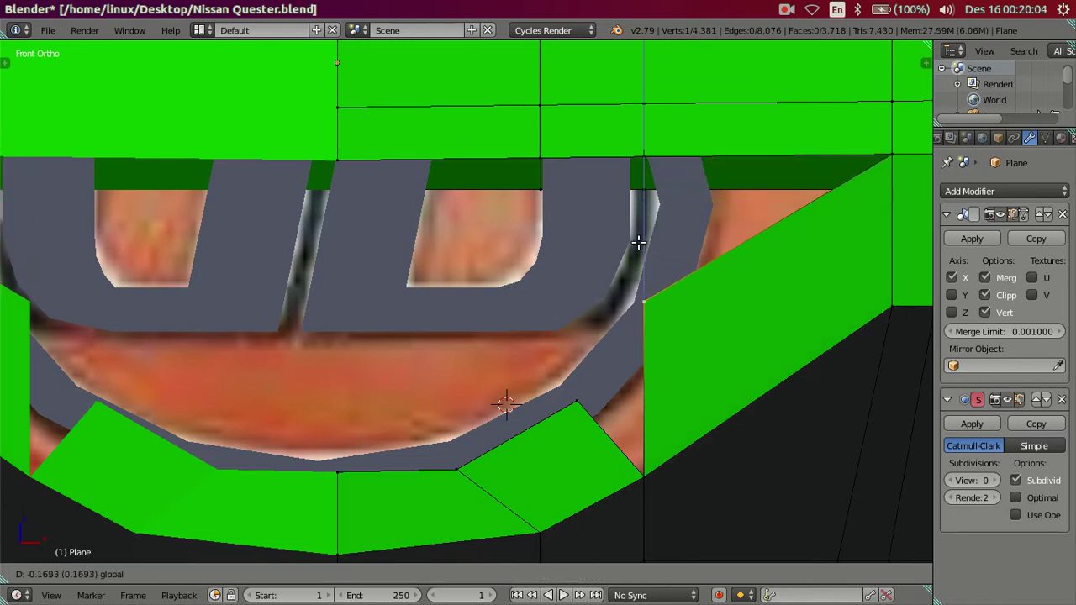
left_click(628, 265)
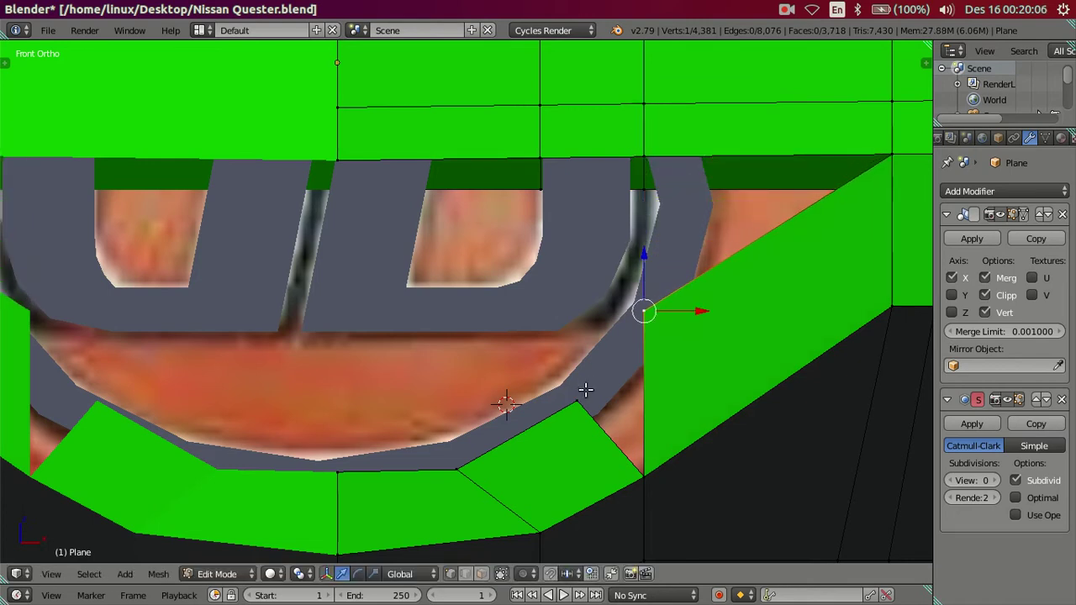
Drag the vertex down toward the ring's lower edge, checking it against the reference
scroll(563, 385, "down", 1)
scroll(341, 409, "down", 2)
scroll(284, 413, "down", 1)
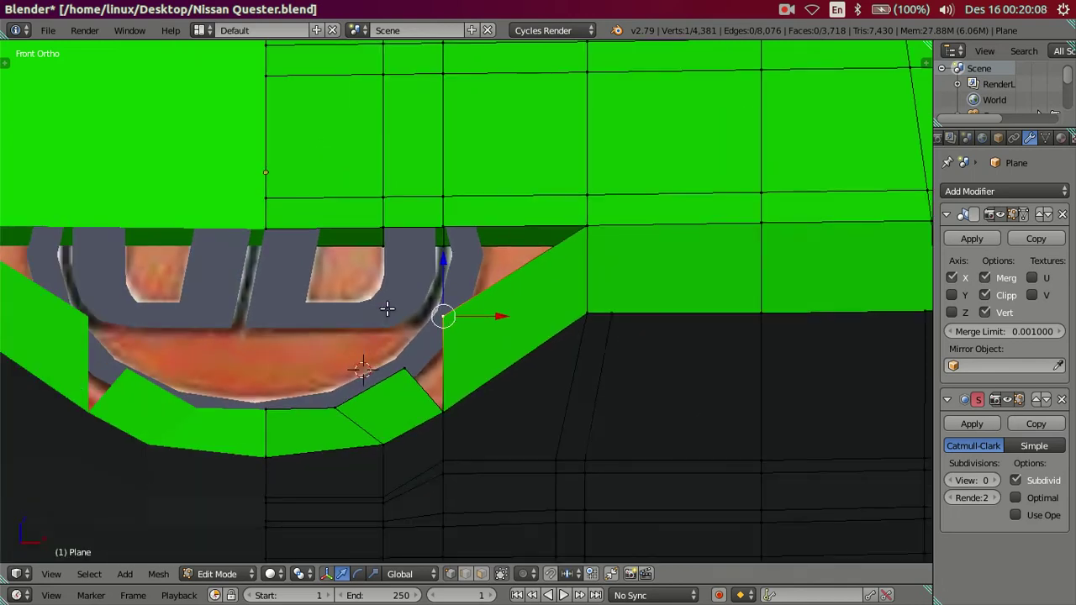
scroll(386, 309, "up", 1)
scroll(403, 337, "up", 1)
scroll(420, 361, "up", 1)
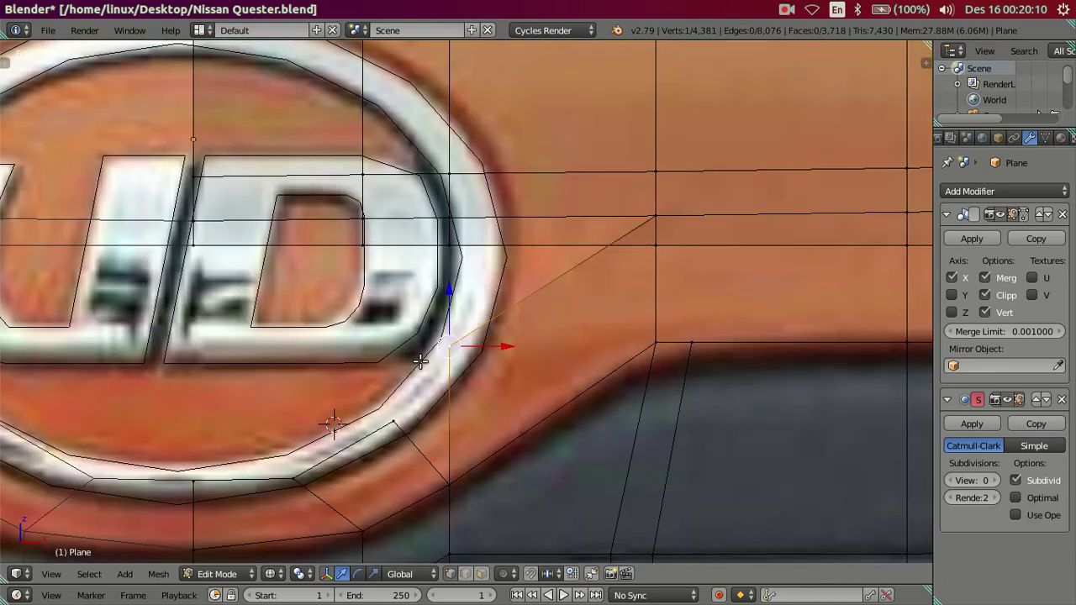
scroll(420, 361, "down", 2)
scroll(420, 360, "down", 3)
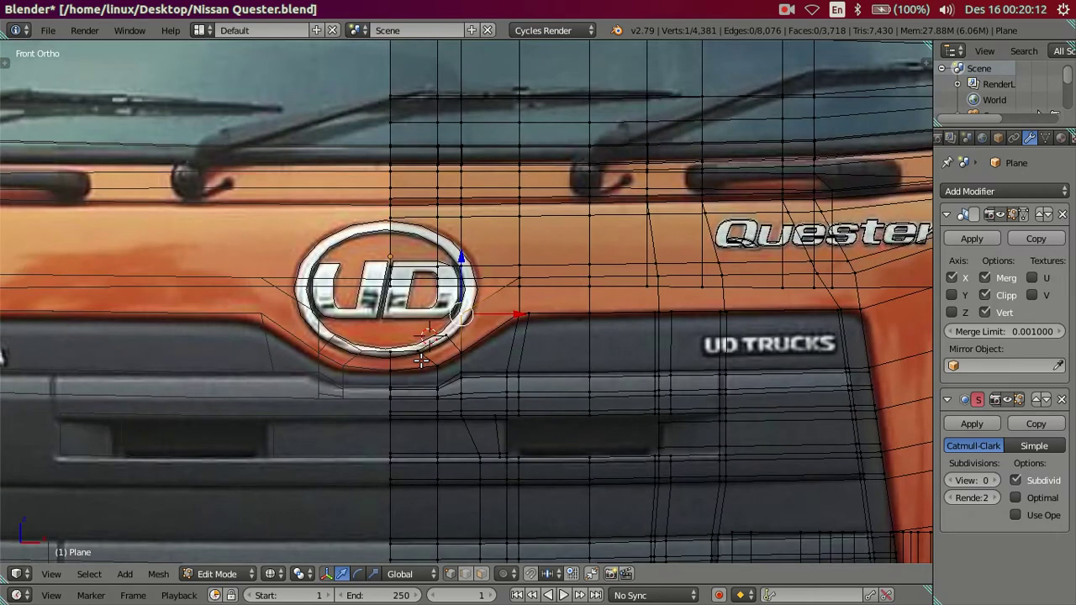
scroll(421, 359, "up", 1)
scroll(421, 360, "up", 4)
key("z")
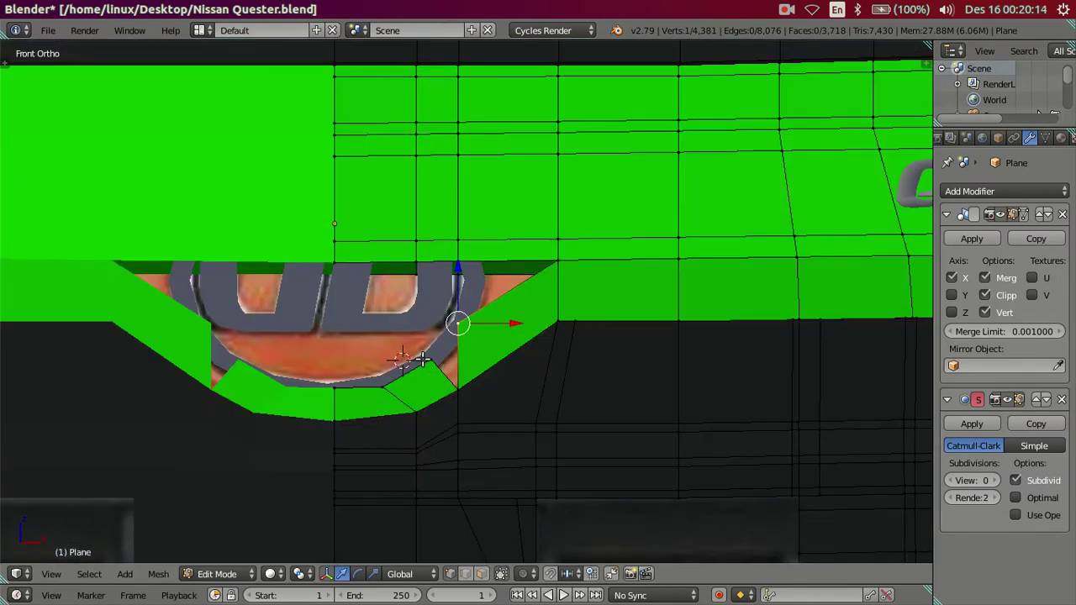
scroll(421, 360, "down", 2)
scroll(420, 360, "down", 2)
scroll(420, 360, "up", 1)
scroll(421, 360, "up", 3)
scroll(564, 367, "up", 3)
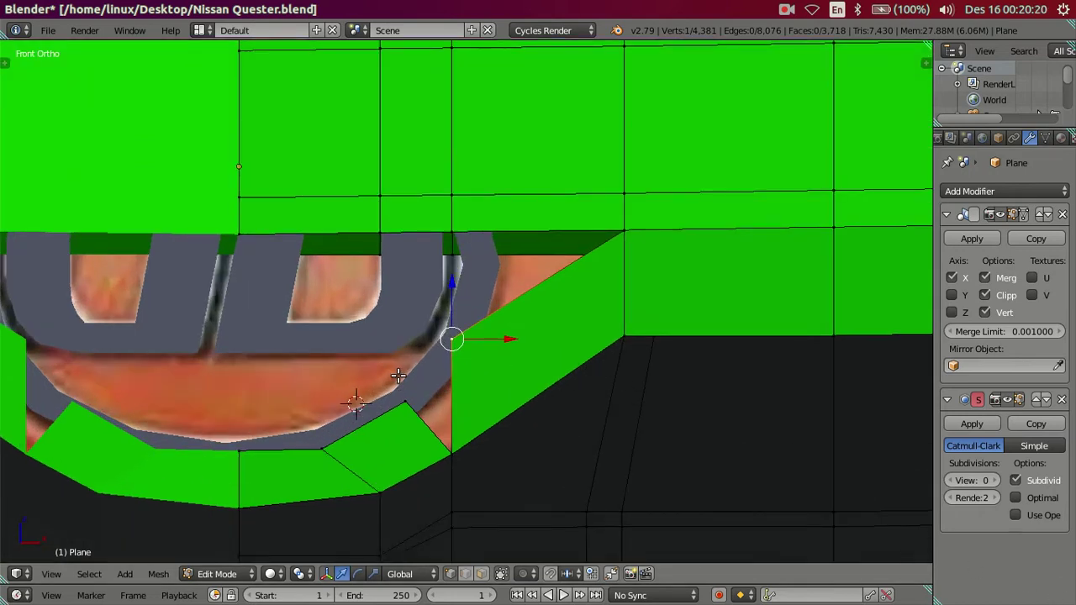
scroll(398, 376, "up", 3)
left_click_drag(440, 364, 361, 476)
scroll(437, 429, "down", 2)
scroll(458, 422, "down", 1)
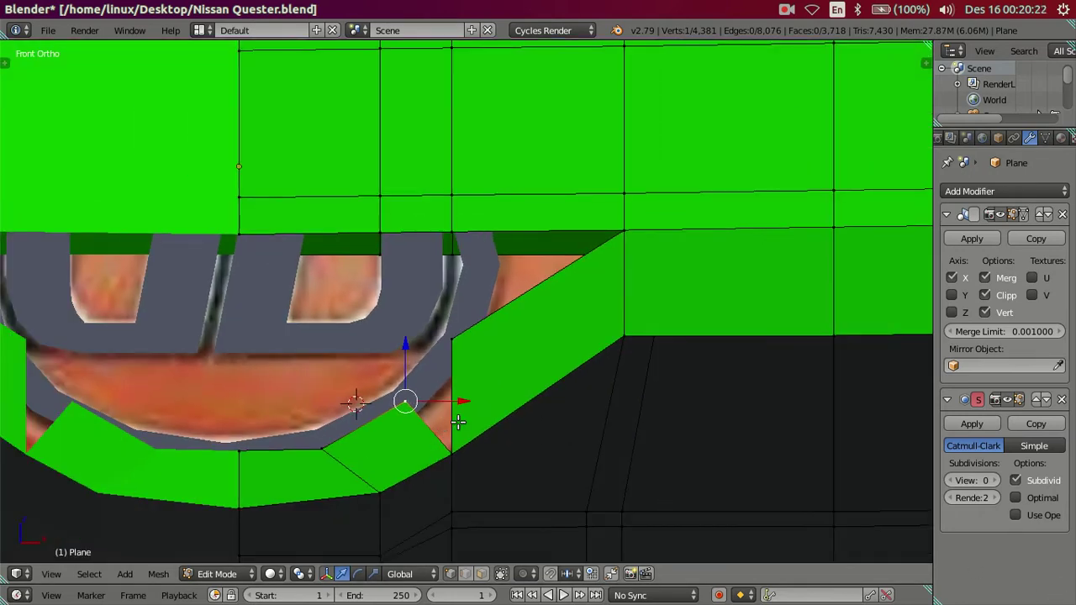
Merge the upper and lower vertices At Last, leaving a single slope along the ring
right_click(453, 339)
right_click(405, 402, "shift")
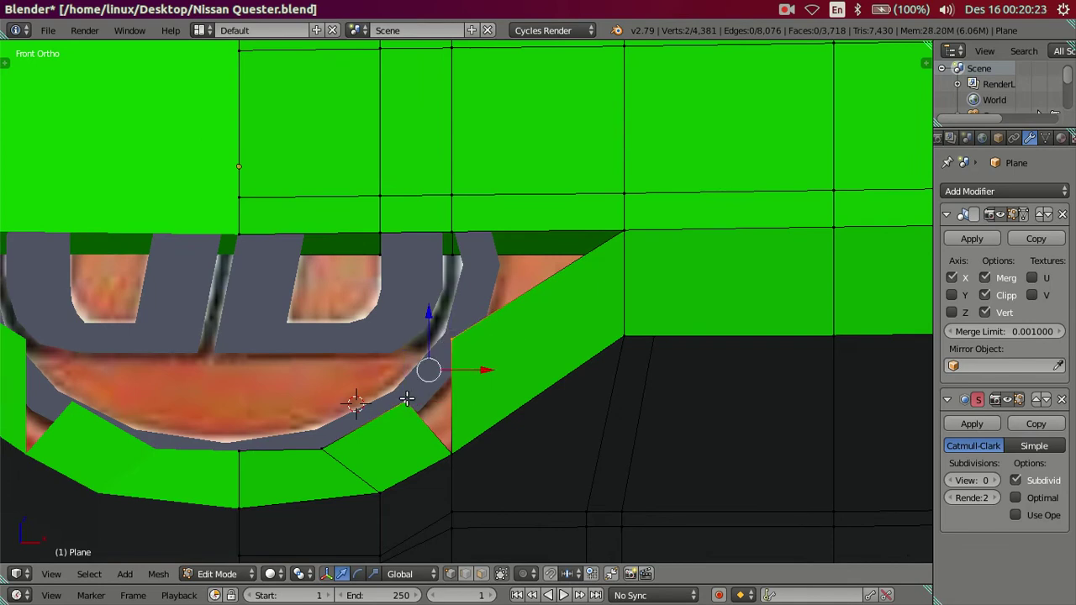
key("alt+m")
left_click(502, 376)
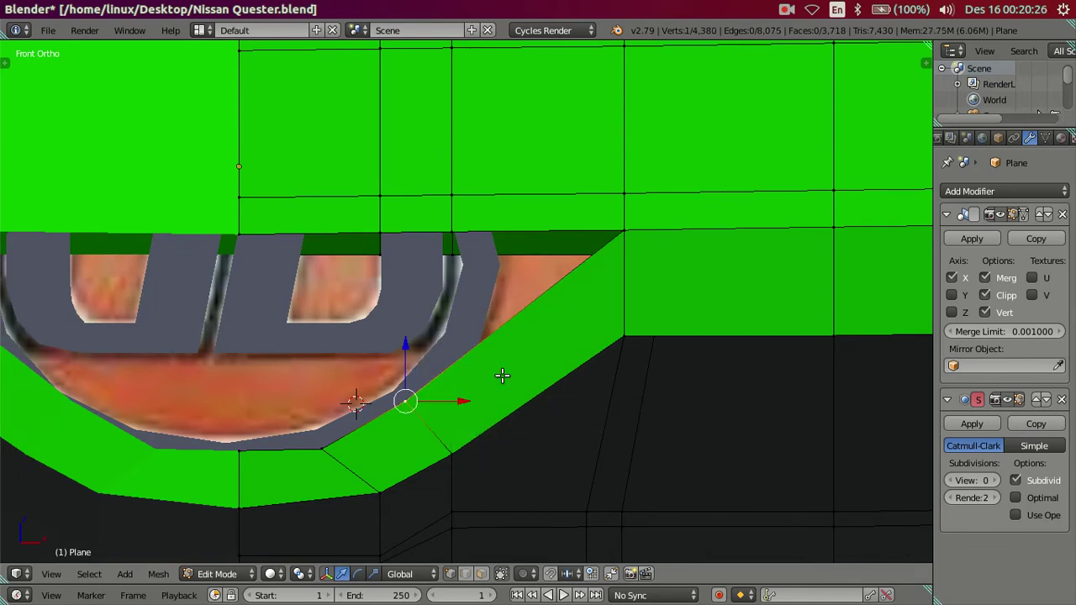
scroll(502, 376, "up", 2)
key("a")
key("z")
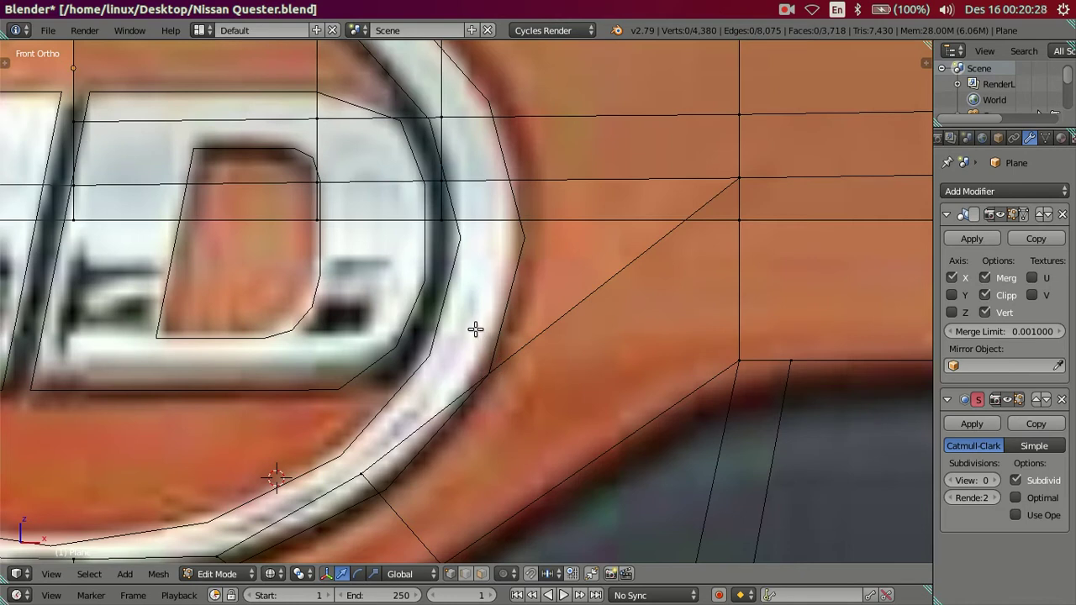
key("z")
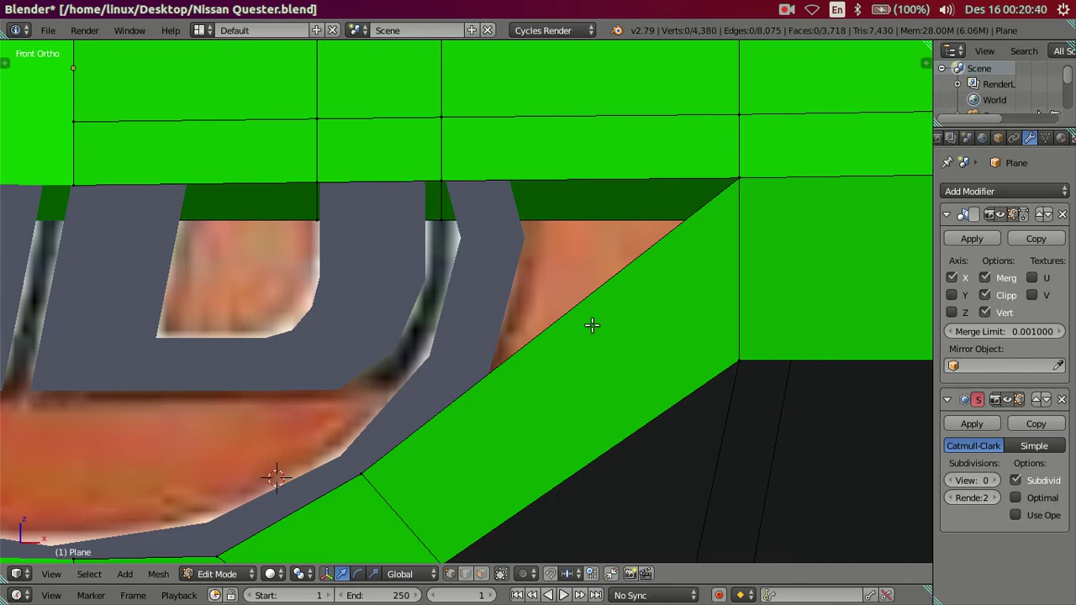
Select the connected lower body mesh and hide it
scroll(593, 325, "down", 2)
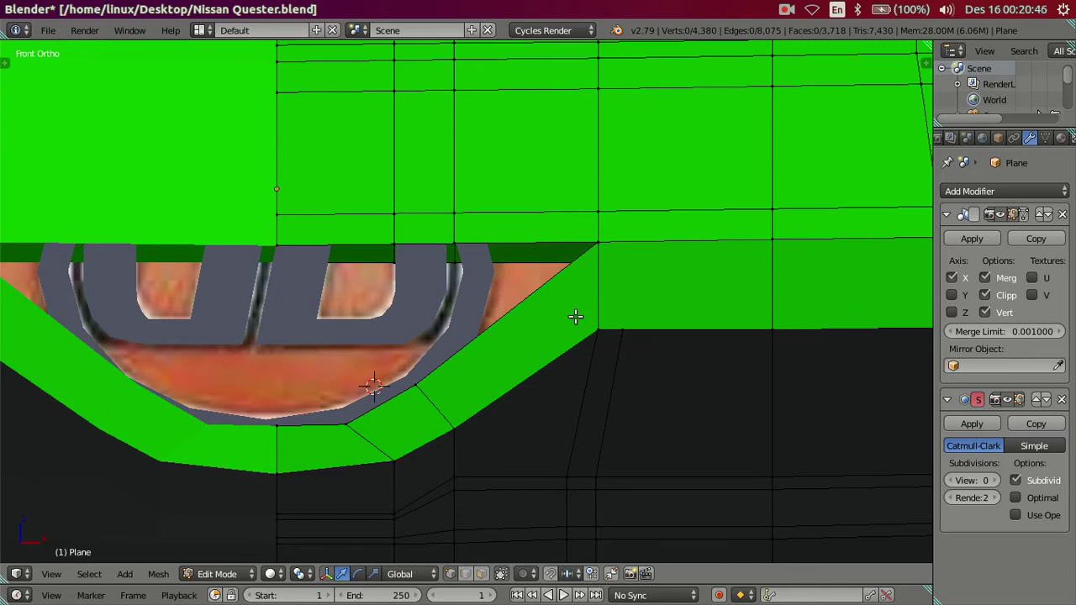
middle_click_drag(698, 363, 644, 446)
right_click(602, 476)
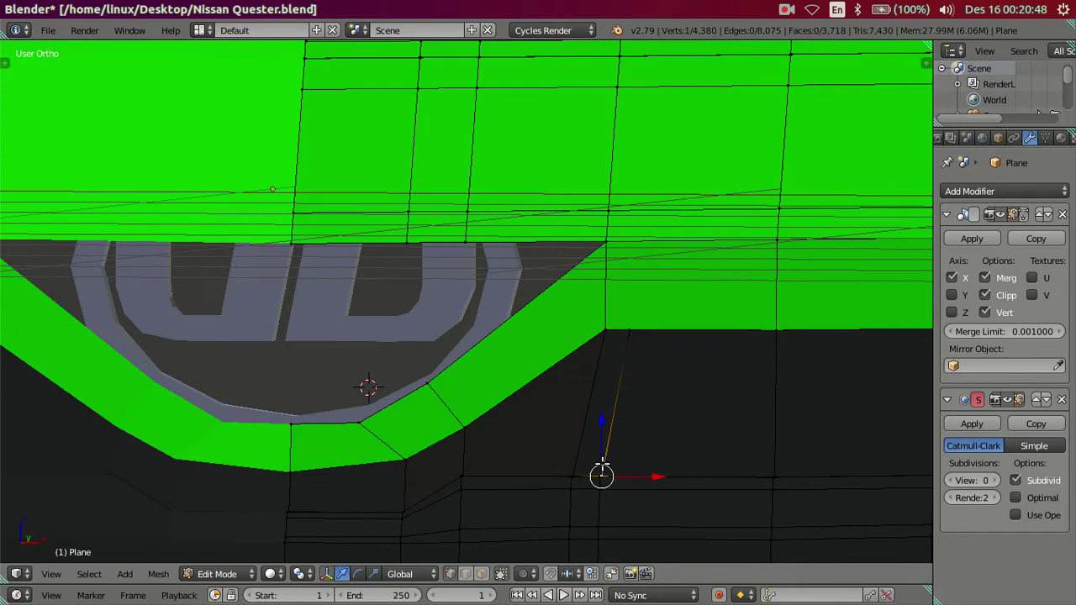
key("ctrl+l")
key("h")
Cut a new edge loop across the diagonal green strip beside the UD badge
mouse_move(618, 424)
middle_mouse_down()
mouse_move(660, 374)
mouse_move(518, 344)
middle_mouse_up()
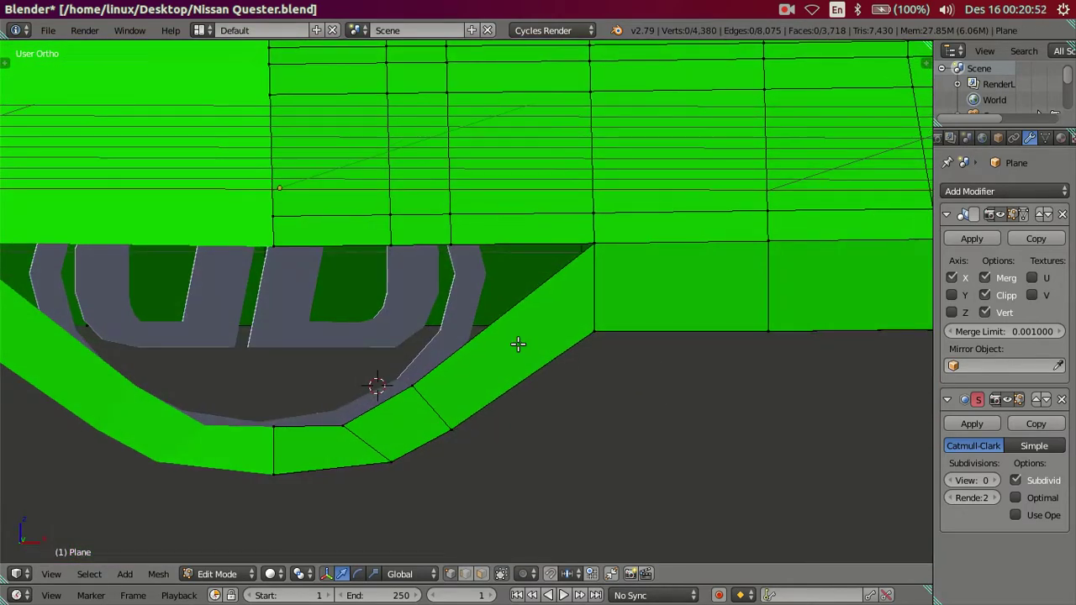
key("ctrl+r")
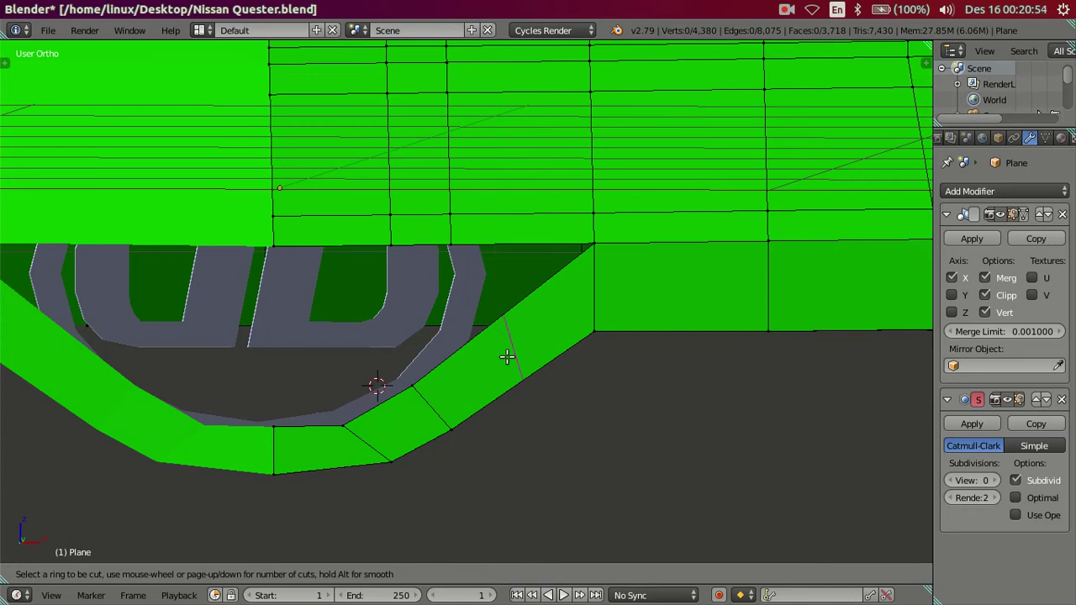
left_click(507, 356)
scroll(644, 413, "up", 3)
middle_click_drag(645, 413, 485, 363)
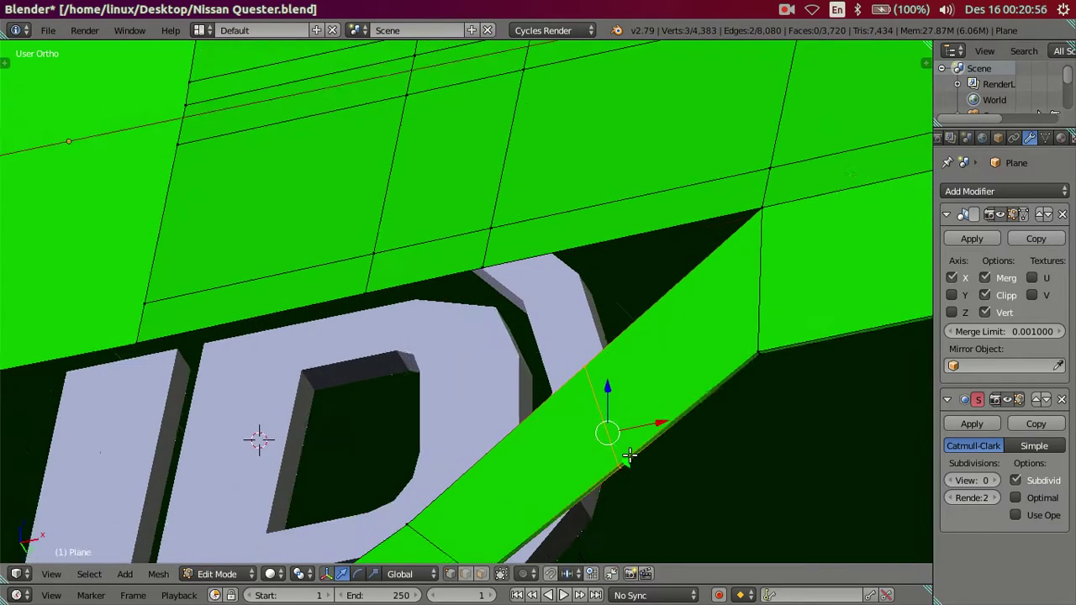
scroll(485, 363, "up", 3)
mouse_move(510, 403)
middle_mouse_down()
mouse_move(312, 401)
mouse_move(308, 370)
middle_mouse_up()
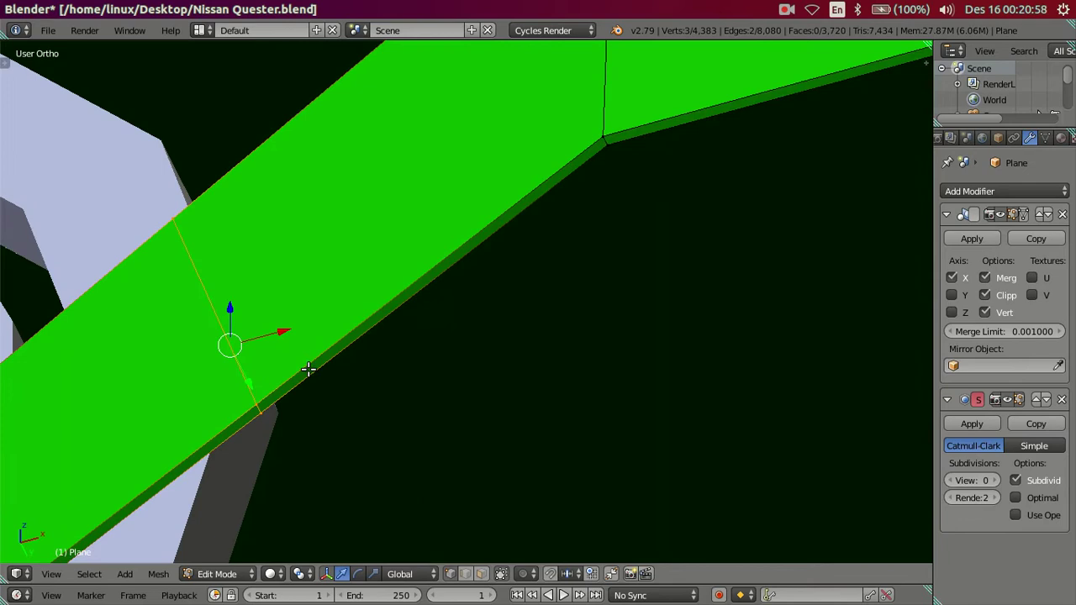
Dissolve the cut's unwanted edge, then select its lower end and the strip's upper corner for merging
right_click(251, 389)
right_click(597, 137, "shift")
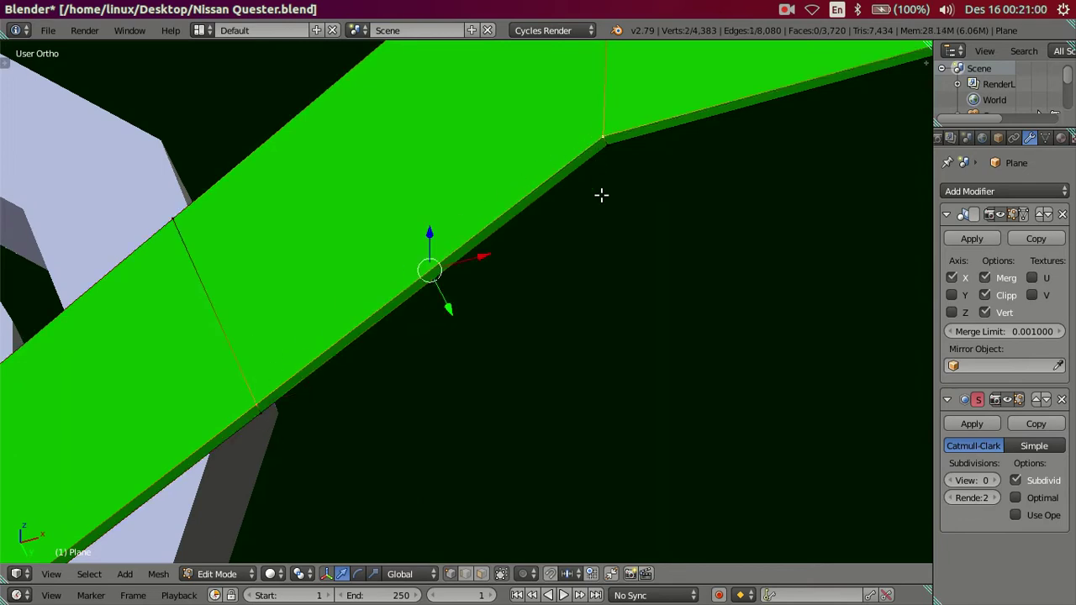
right_click(259, 408)
key("x")
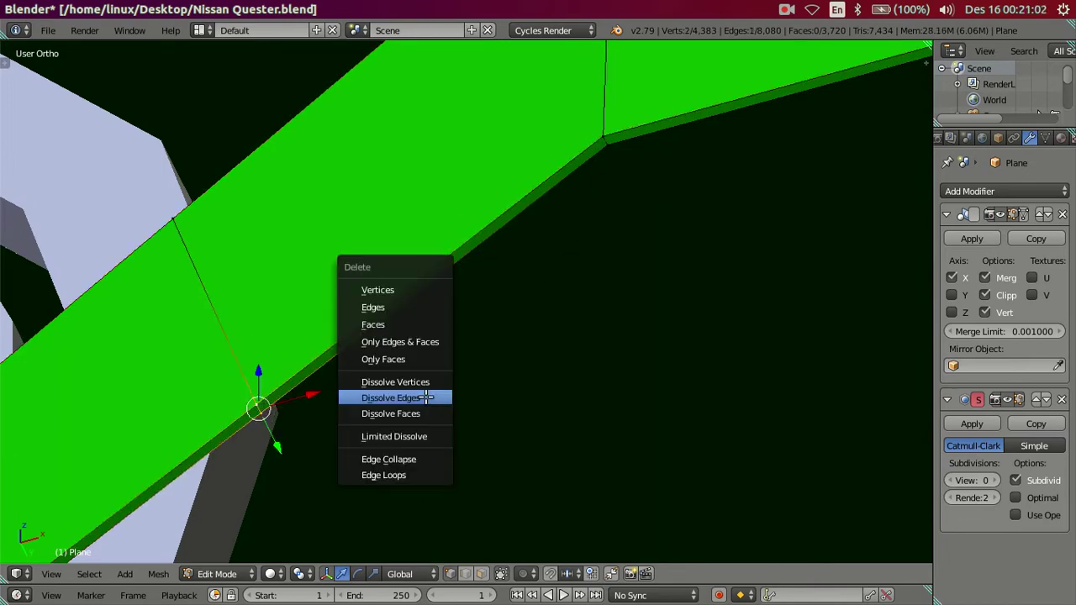
left_click(428, 398)
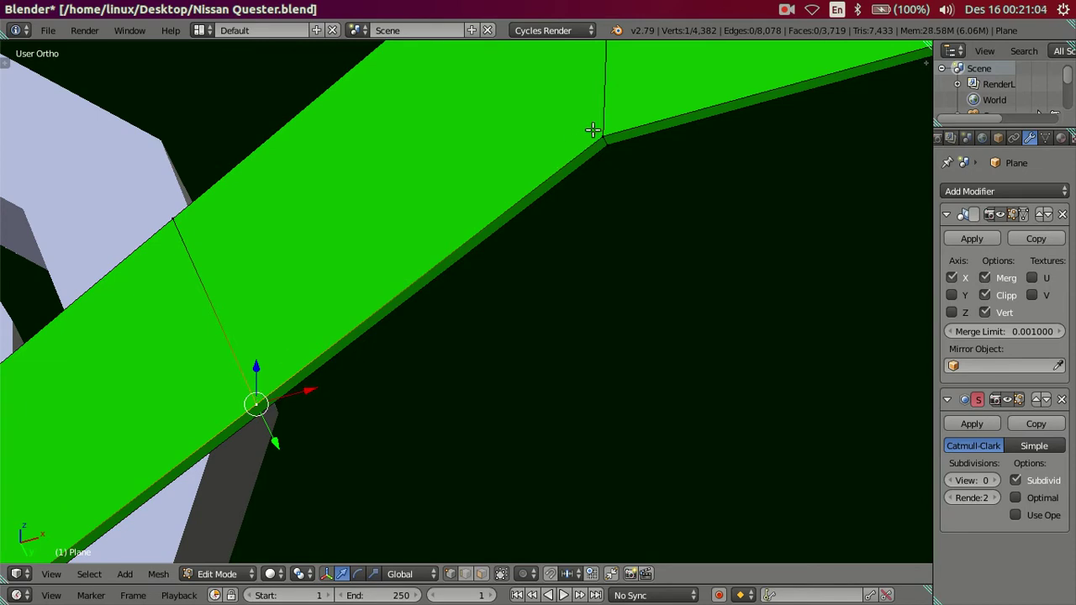
right_click(606, 127, "shift")
key("alt+m")
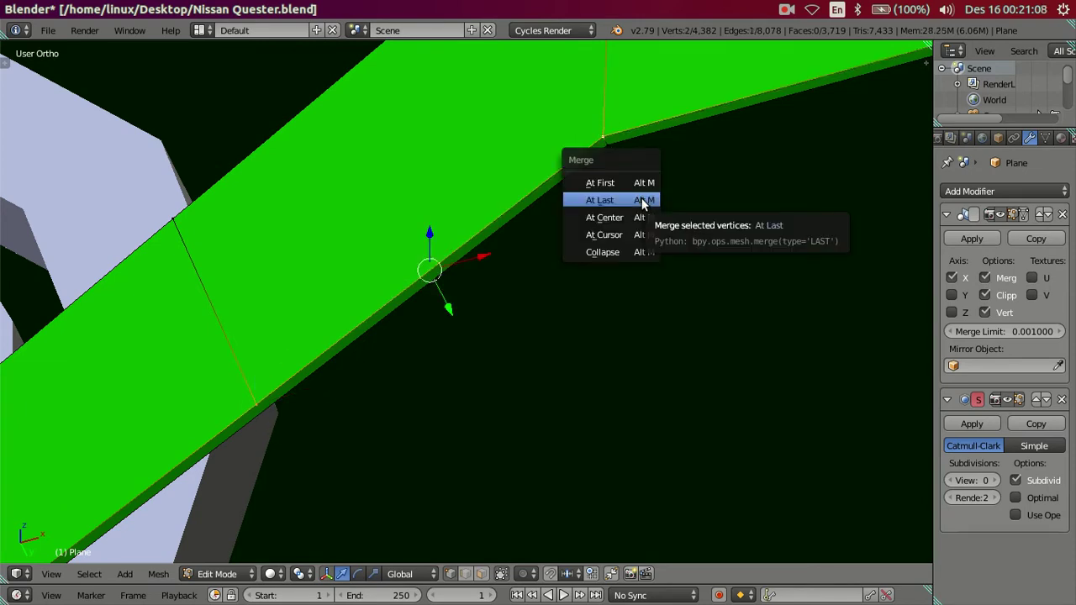
Merge the cut's lower vertex into the strip's corner vertex (At Last)
left_click(600, 201)
scroll(594, 223, "down", 2)
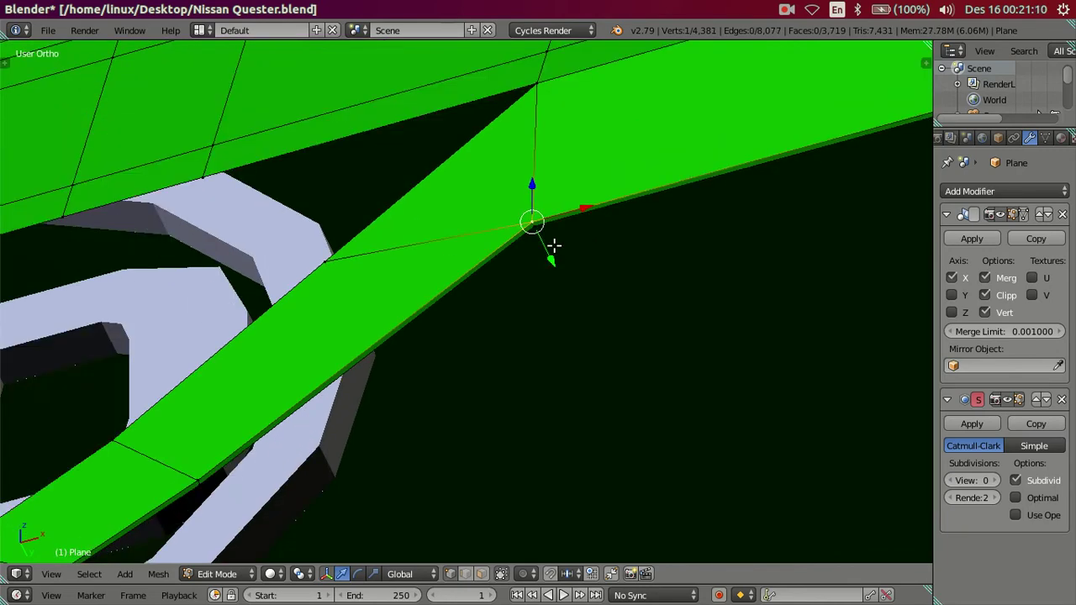
scroll(552, 245, "up", 2)
mouse_move(535, 266)
middle_mouse_down()
mouse_move(574, 305)
mouse_move(598, 386)
mouse_move(651, 367)
mouse_move(577, 351)
middle_mouse_up()
Move the diagonal edge's left-end vertex onto the UD badge rim
right_click(476, 330)
scroll(487, 365, "up", 2)
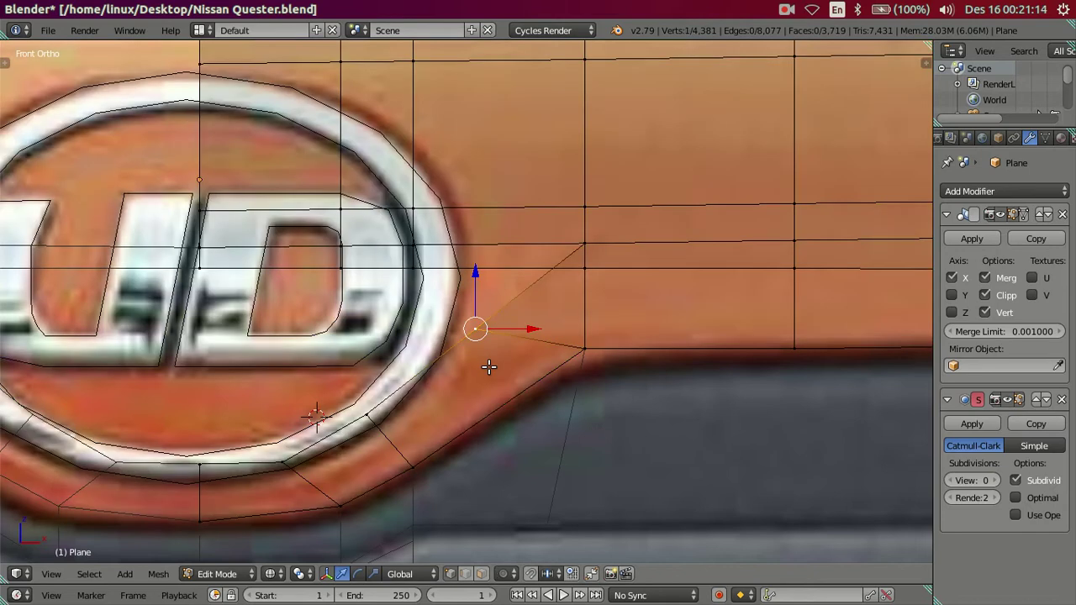
scroll(585, 404, "up", 1)
scroll(585, 404, "up", 2)
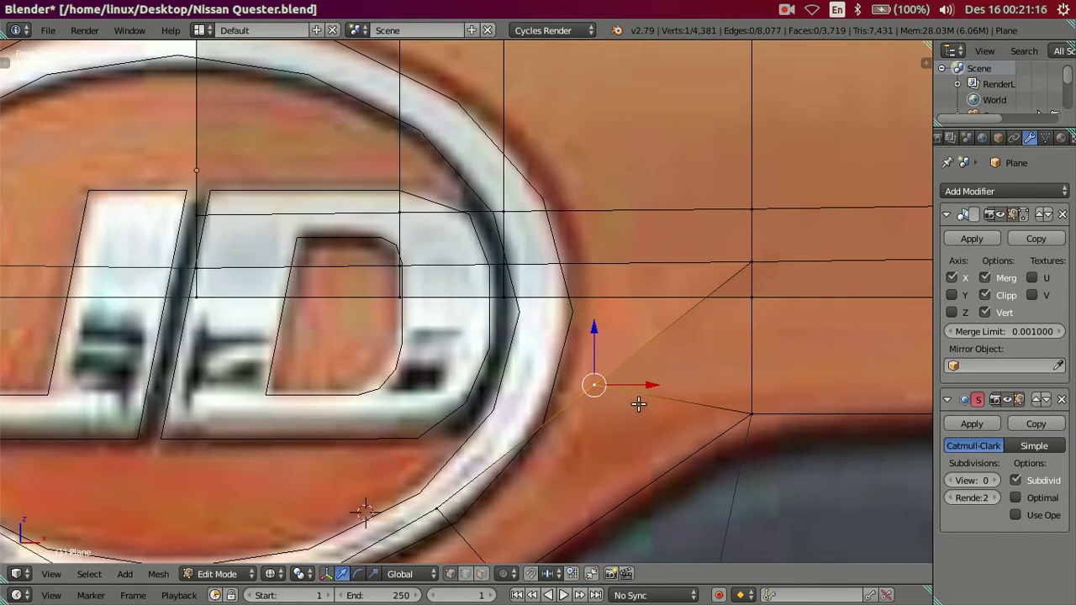
left_click(541, 408)
Fill a face between the three vertices bordering the gap beside the badge
key("z")
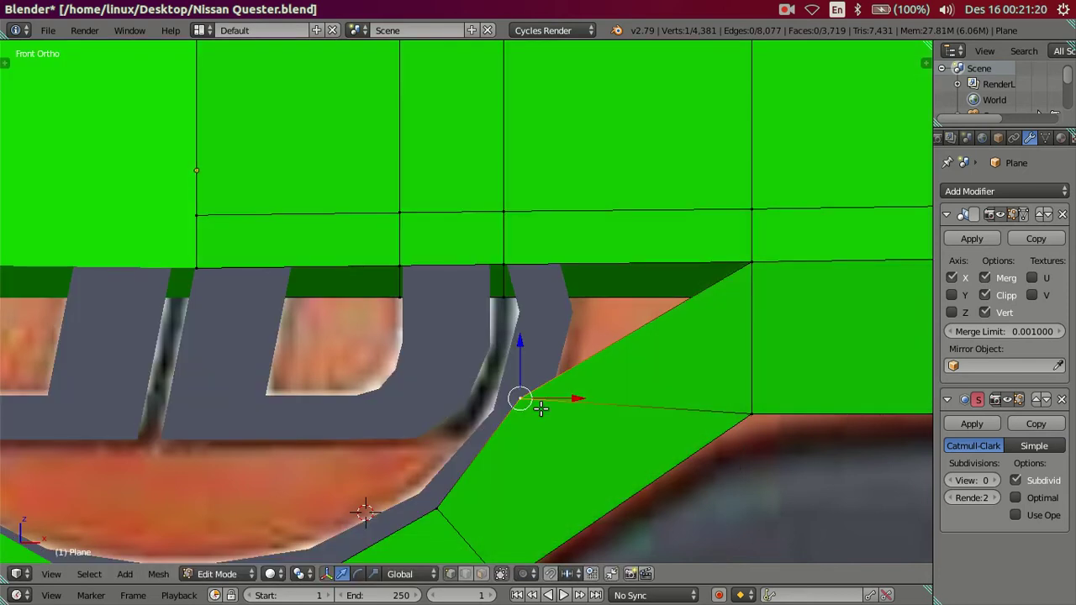
middle_click_drag(515, 319, 553, 294)
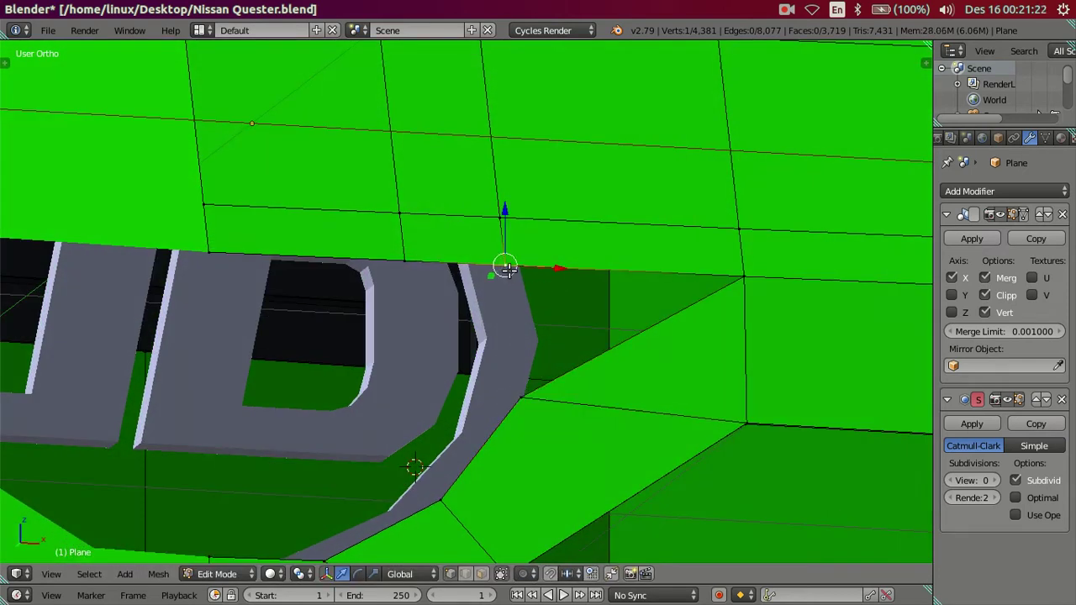
right_click(521, 397, "ctrl")
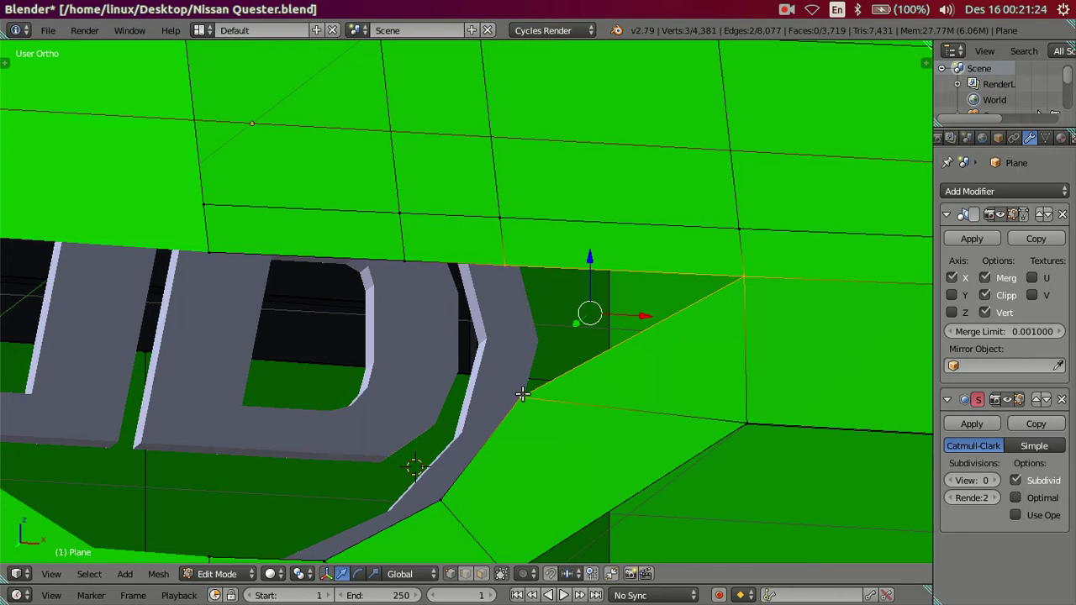
key("f")
Dissolve the new triangle's diagonal edge, leaving one clean face beside the badge
right_click(524, 394)
right_click(744, 278, "shift")
key("x")
left_click(747, 304)
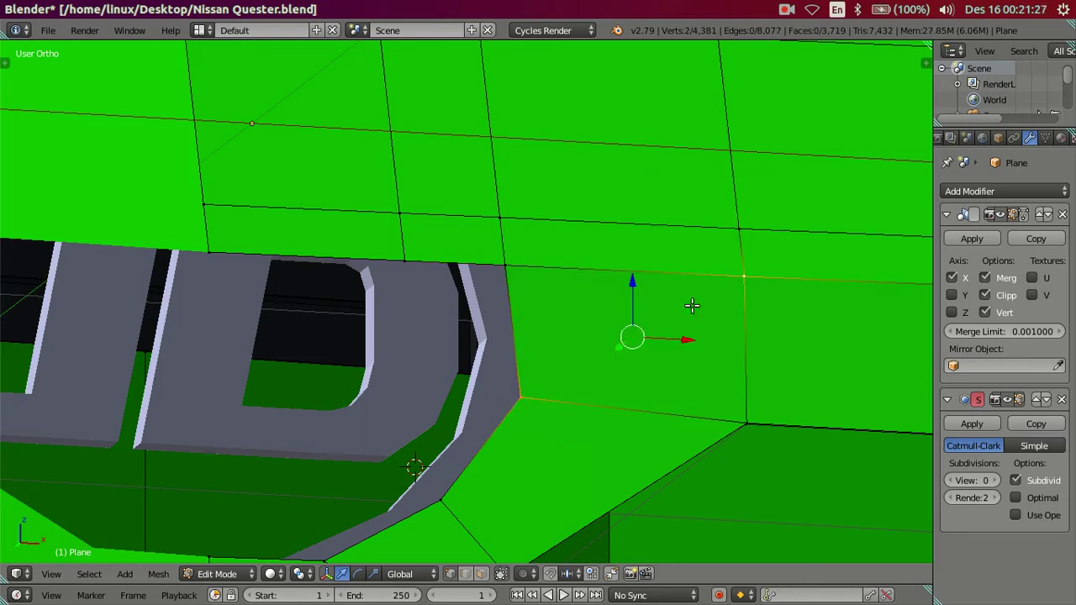
key("a")
mouse_move(543, 312)
middle_mouse_down()
mouse_move(530, 363)
mouse_move(551, 360)
middle_mouse_up()
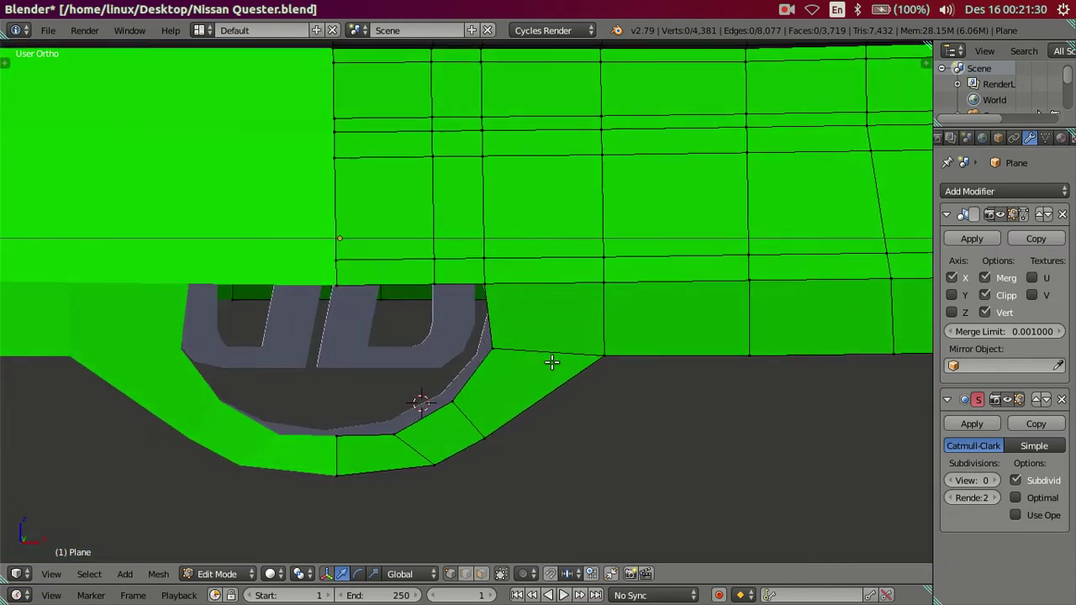
In front view, slide the badge pocket's top corner vertex 0.0408 along X onto the rim
scroll(538, 360, "up", 2)
key("z")
key("KP_1")
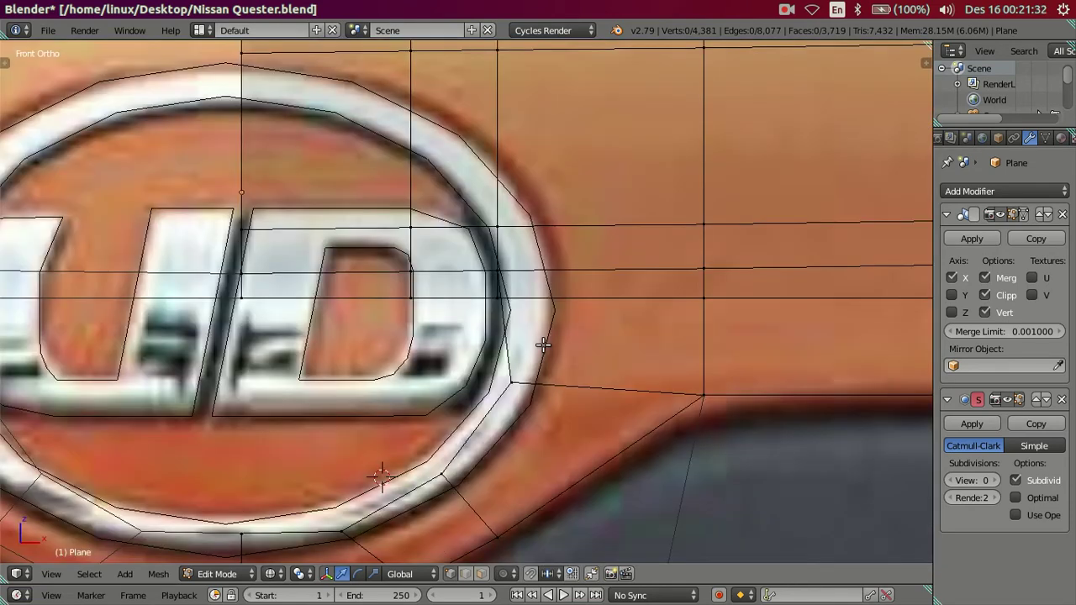
key("z")
right_click(502, 273)
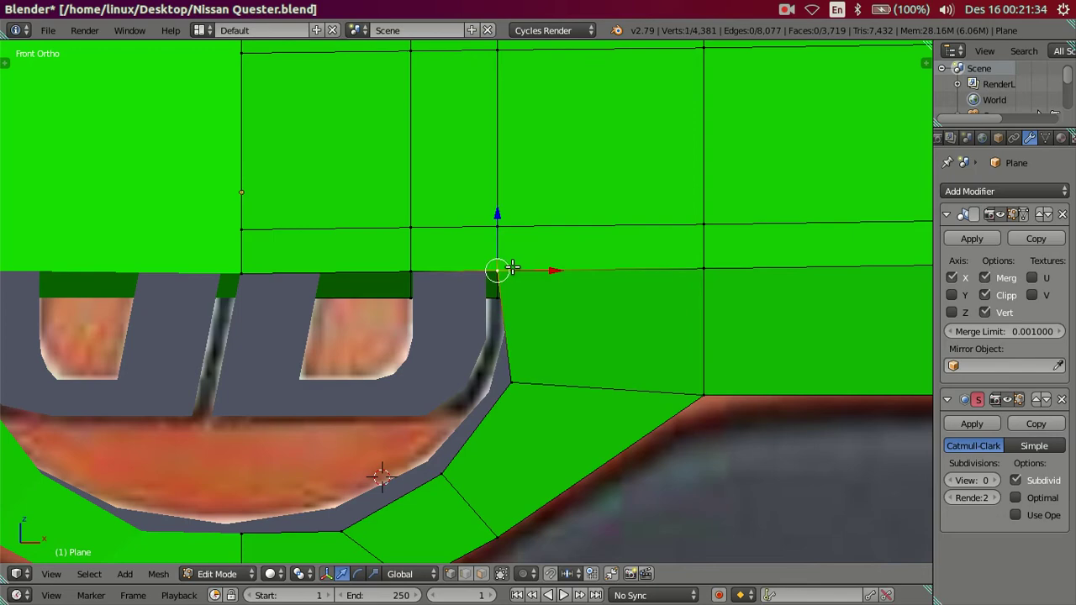
mouse_move(532, 270)
middle_mouse_down()
mouse_move(553, 280)
mouse_move(539, 300)
middle_mouse_up()
key("z")
left_click_drag(554, 264, 578, 266)
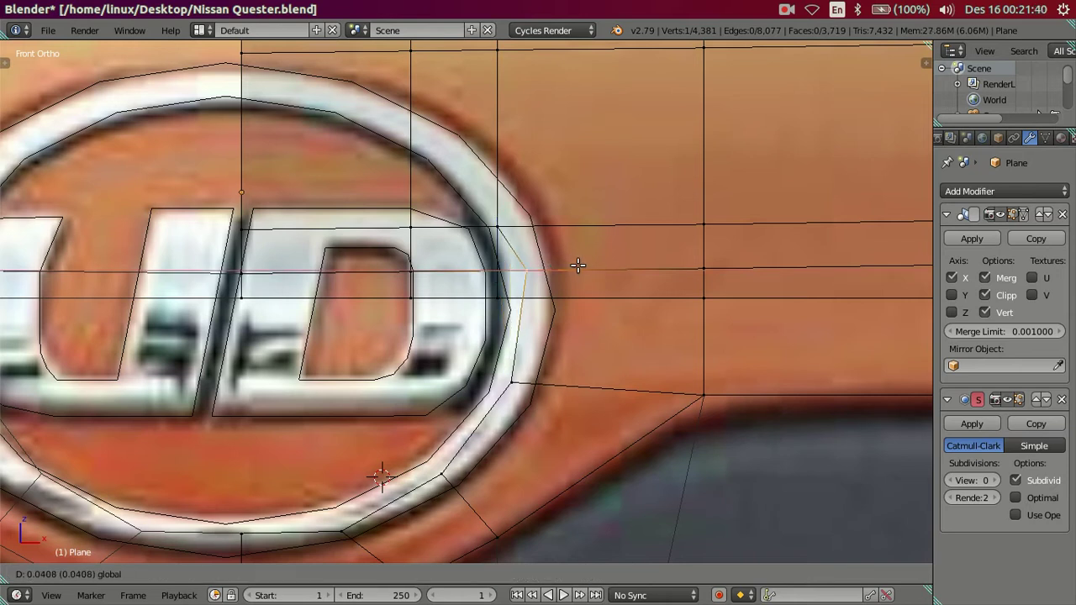
key("z")
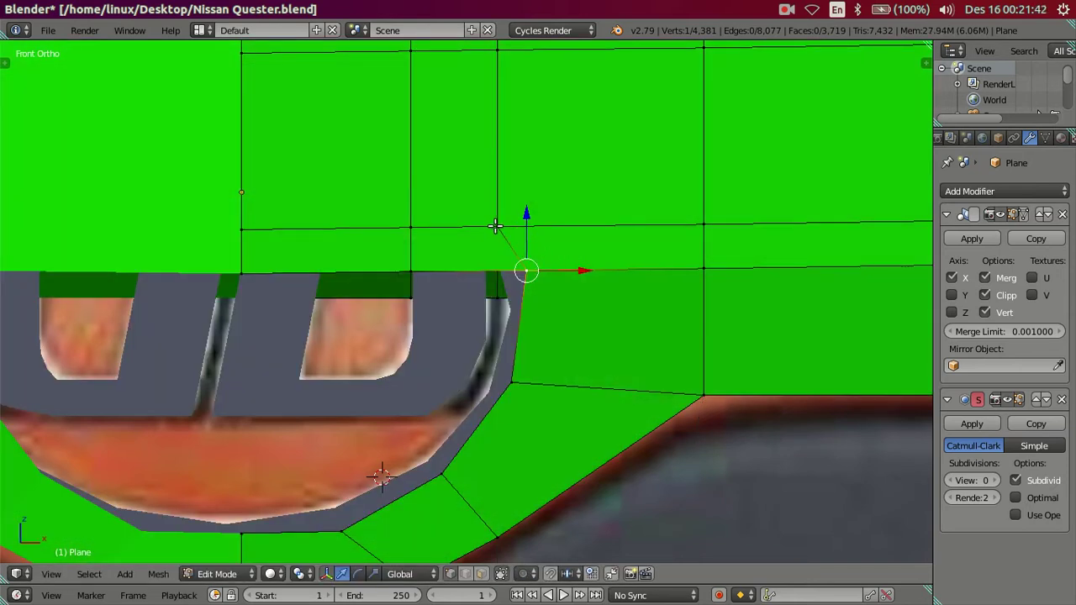
Select the next vertex along the badge rim and check it against the photo from front and angled views
middle_click_drag(495, 226, 543, 278, "shift")
key("z")
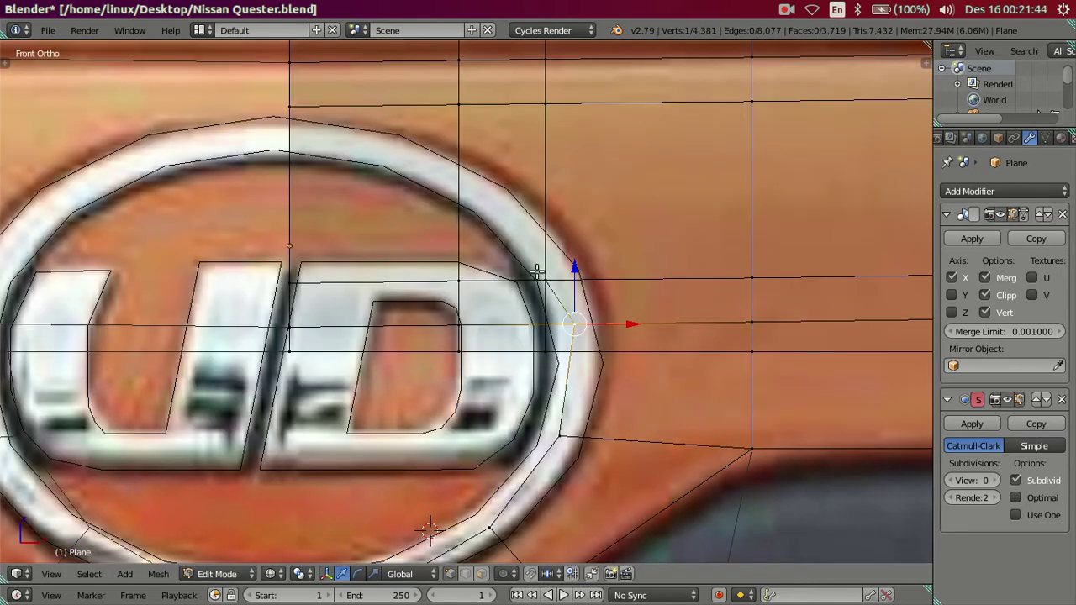
right_click(539, 274)
key("z")
key("z")
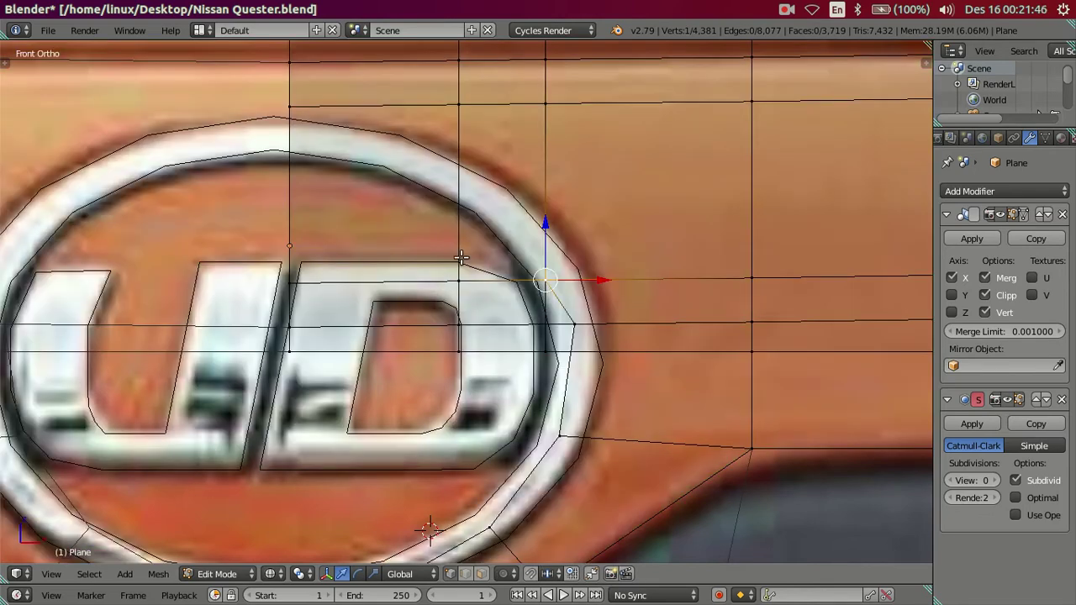
scroll(452, 269, "down", 2)
mouse_move(451, 269)
middle_mouse_down()
mouse_move(430, 297)
mouse_move(541, 293)
mouse_move(560, 315)
mouse_move(466, 312)
mouse_move(516, 294)
mouse_move(521, 305)
middle_mouse_up()
key("KP_1")
scroll(524, 222, "up", 1)
scroll(538, 235, "up", 1)
scroll(555, 250, "up", 1)
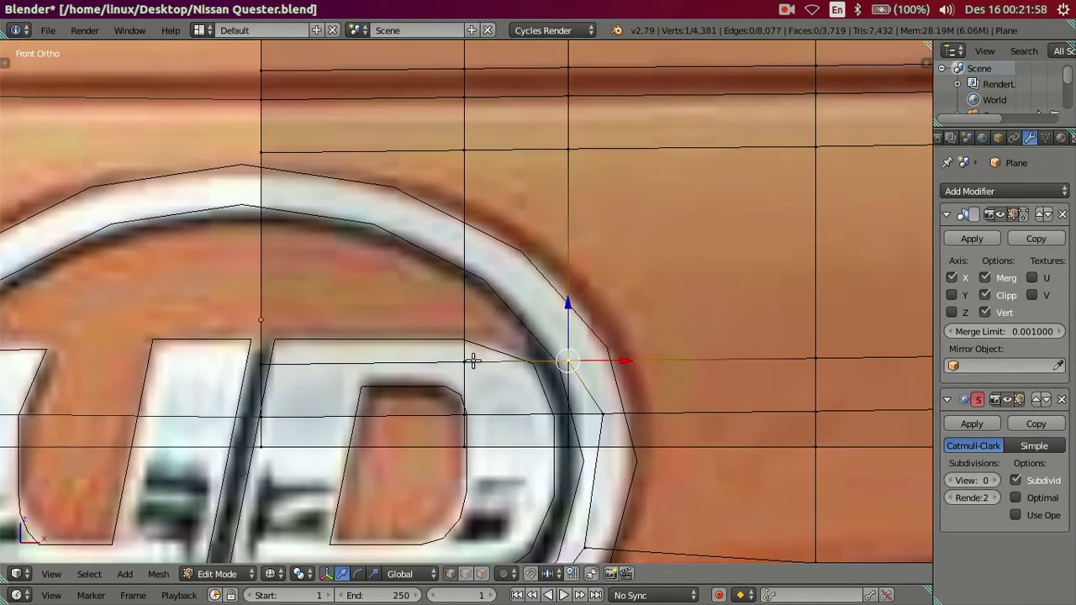
key("z")
scroll(489, 428, "down", 3)
middle_click_drag(577, 389, 505, 488)
left_click(482, 574)
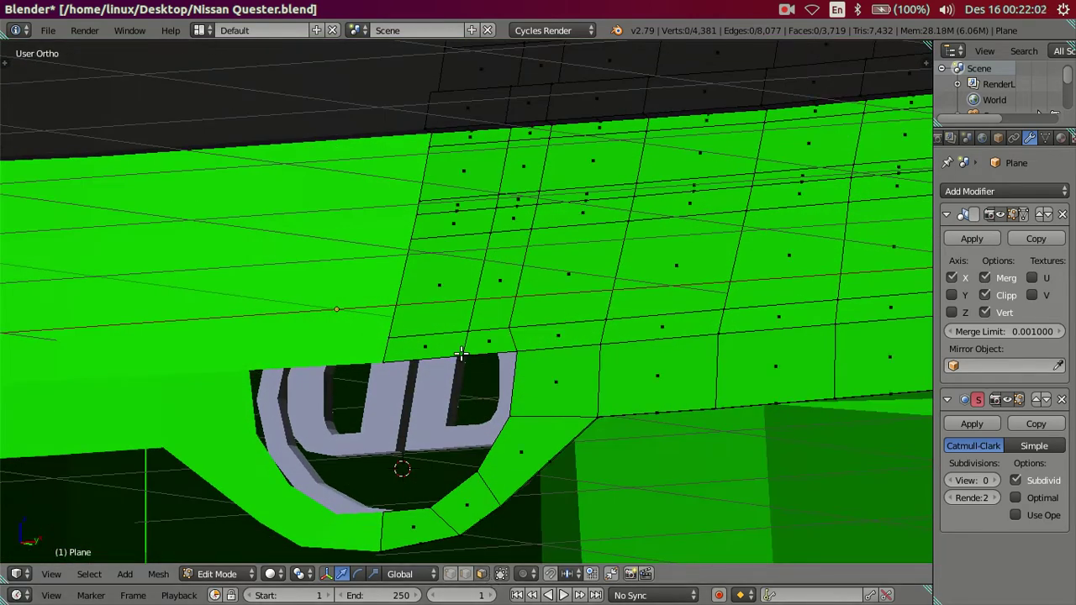
right_click(473, 342)
right_click(434, 347, "shift")
key("x")
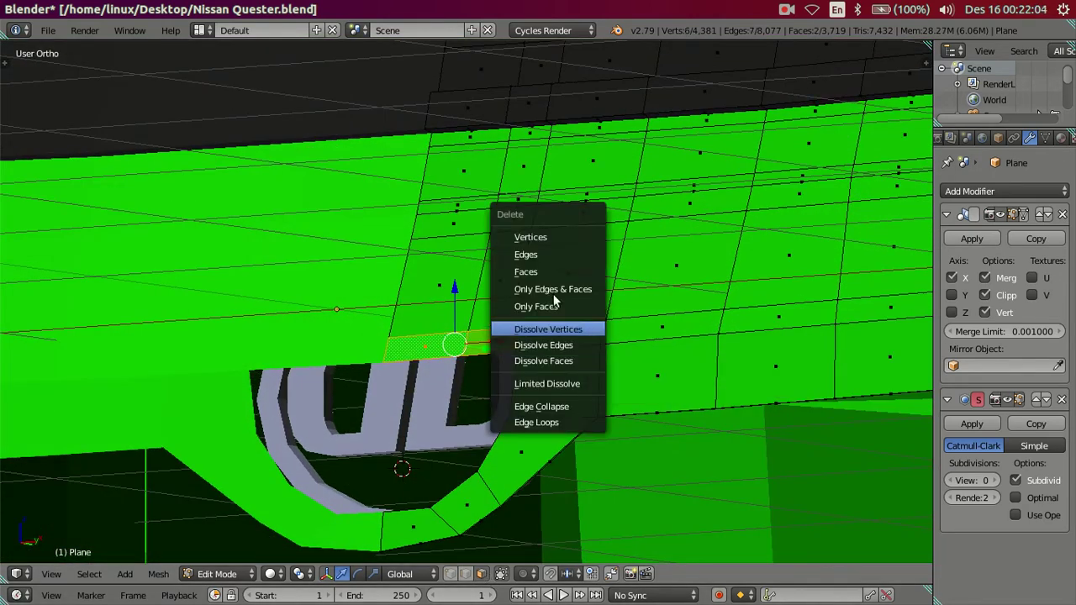
left_click(548, 271)
key("KP_1")
scroll(552, 354, "up", 3)
scroll(552, 354, "up", 3)
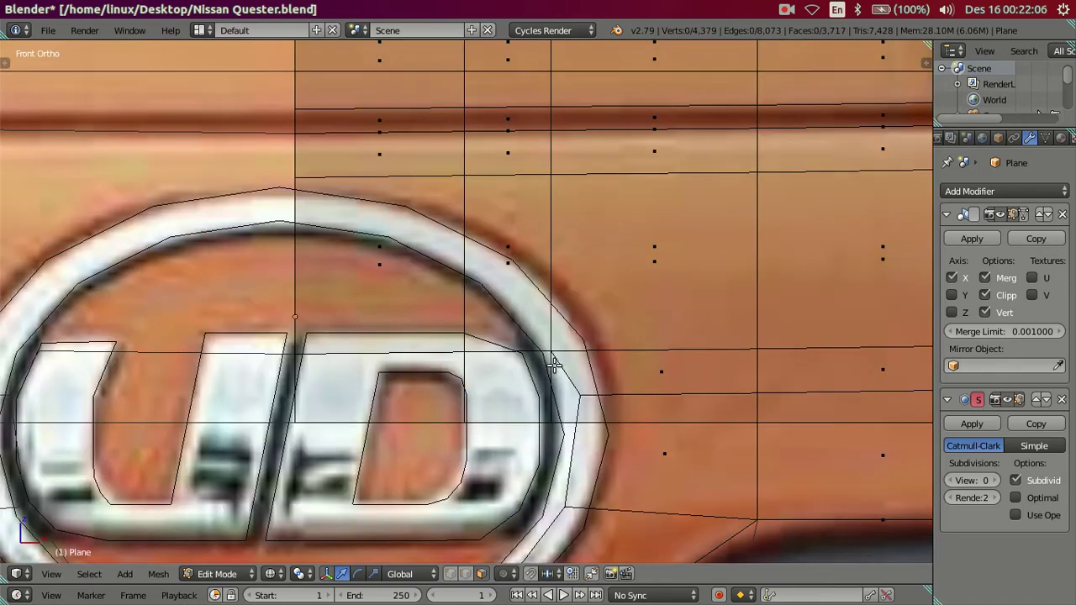
scroll(552, 354, "up", 1)
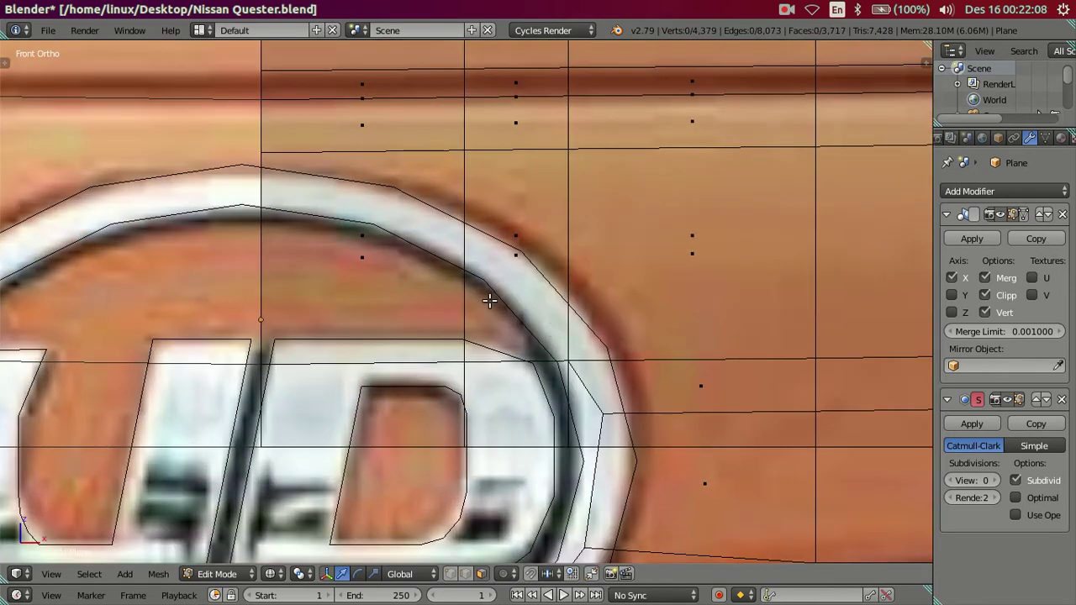
key("z")
right_click(576, 360)
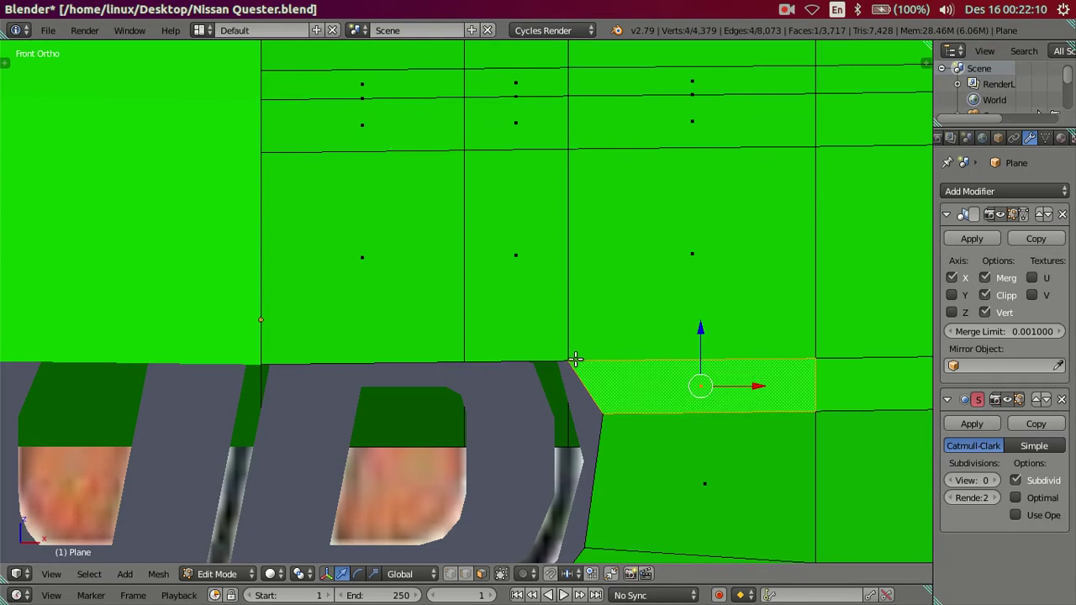
key("z")
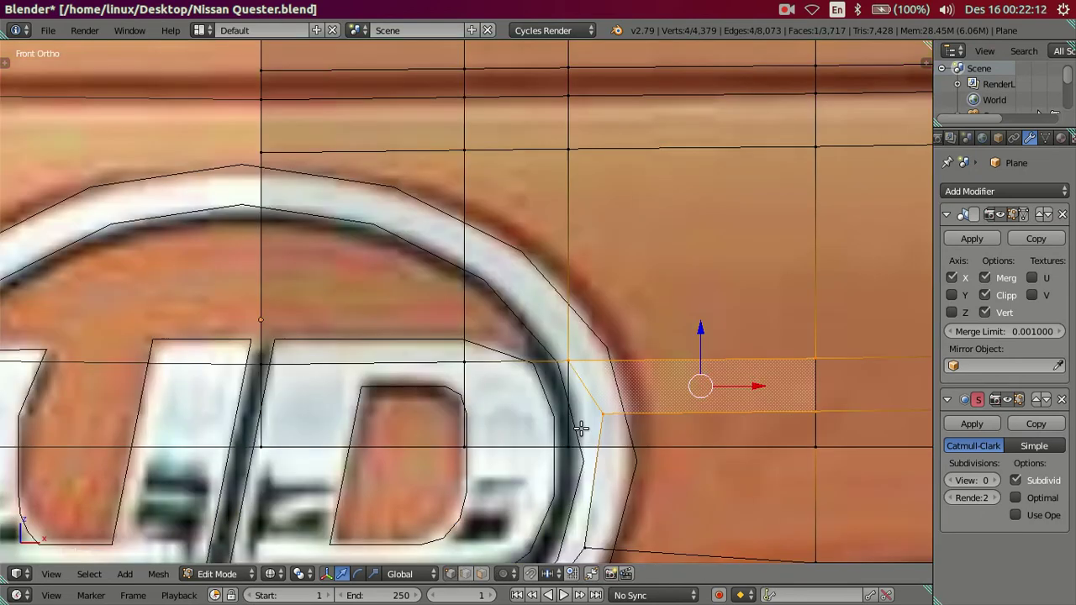
right_click(597, 367)
key("g")
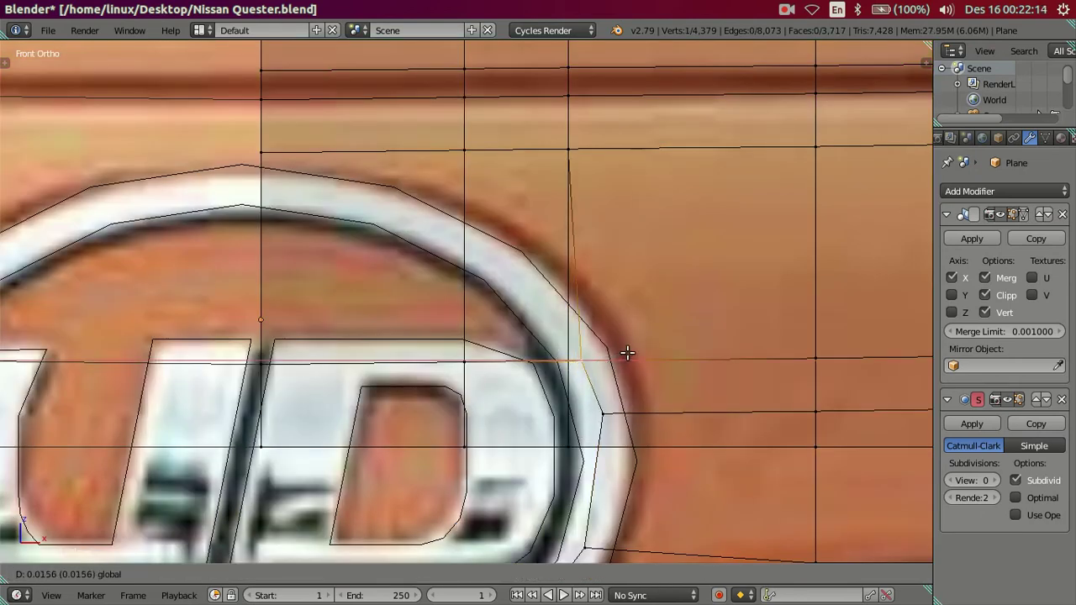
right_click(628, 353)
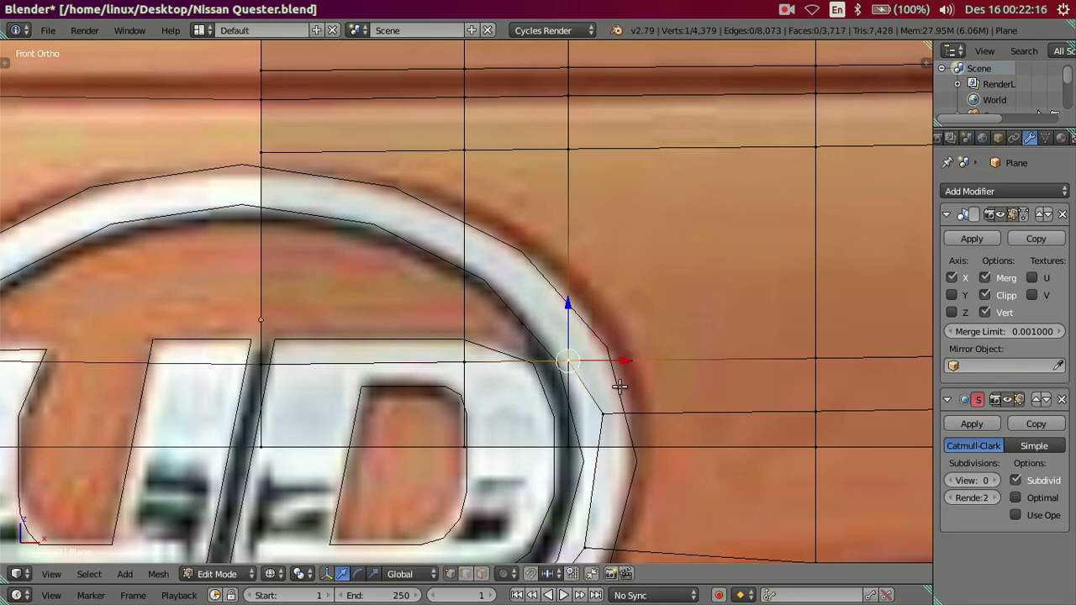
right_click(604, 412)
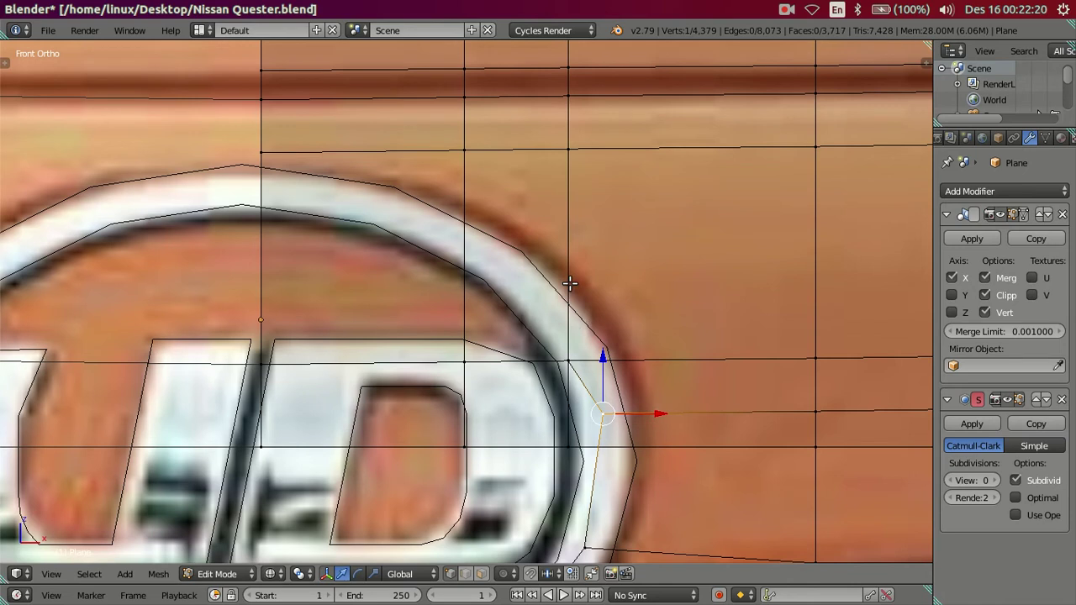
key("ctrl+r")
scroll(569, 283, "up", 1)
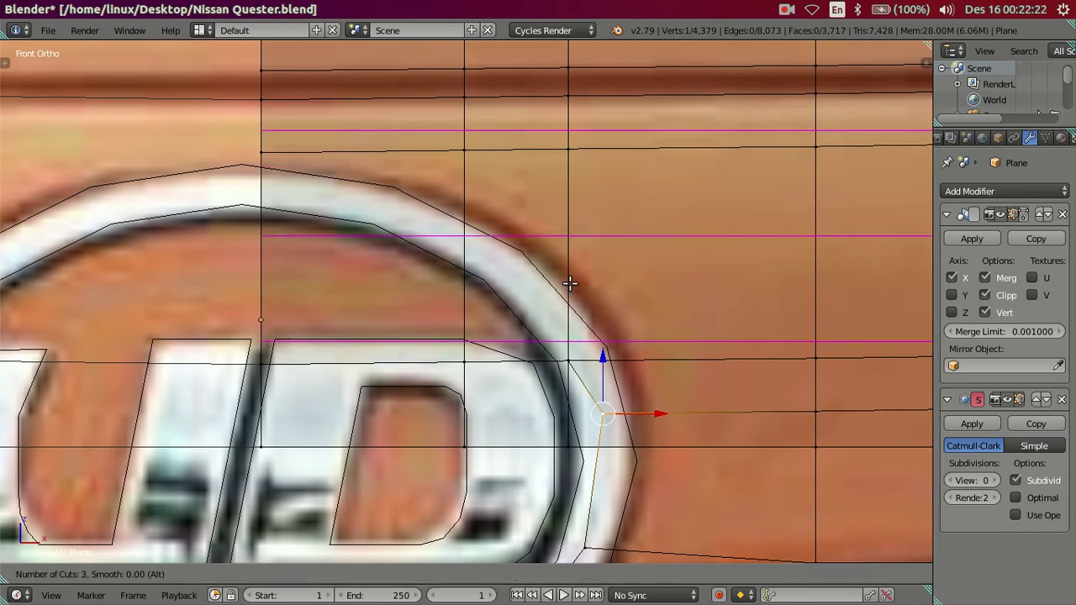
scroll(569, 284, "up", 1)
scroll(570, 284, "up", 1)
scroll(569, 284, "up", 1)
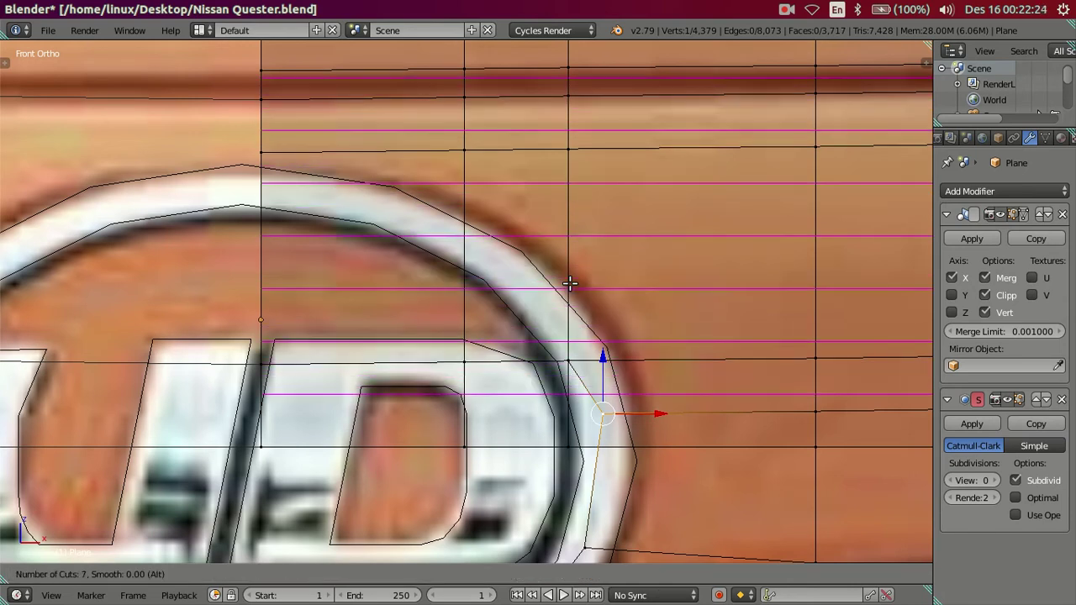
key("Escape")
key("z")
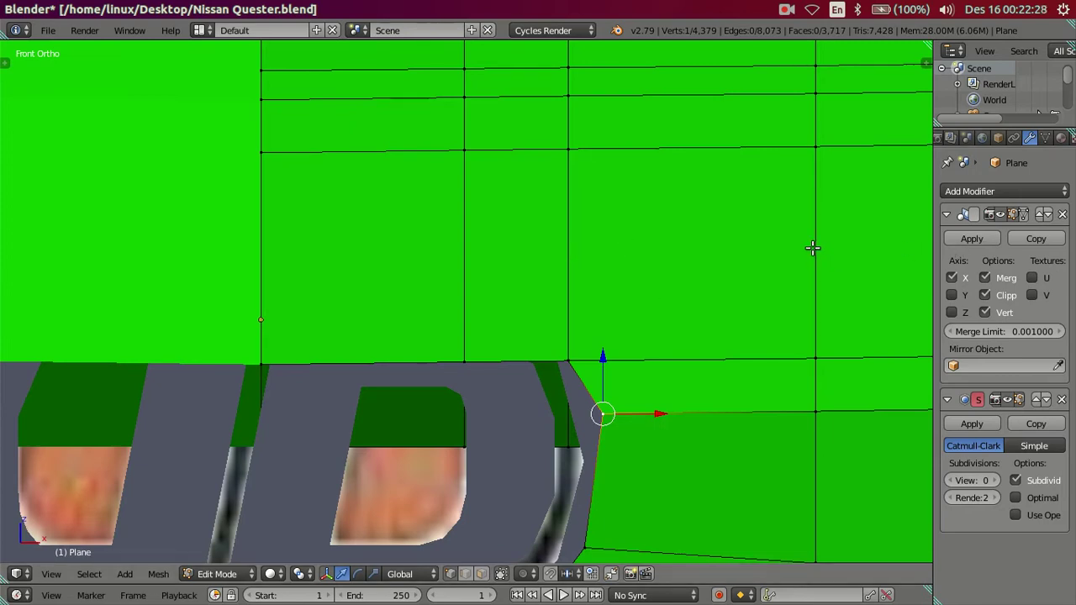
key("ctrl+r")
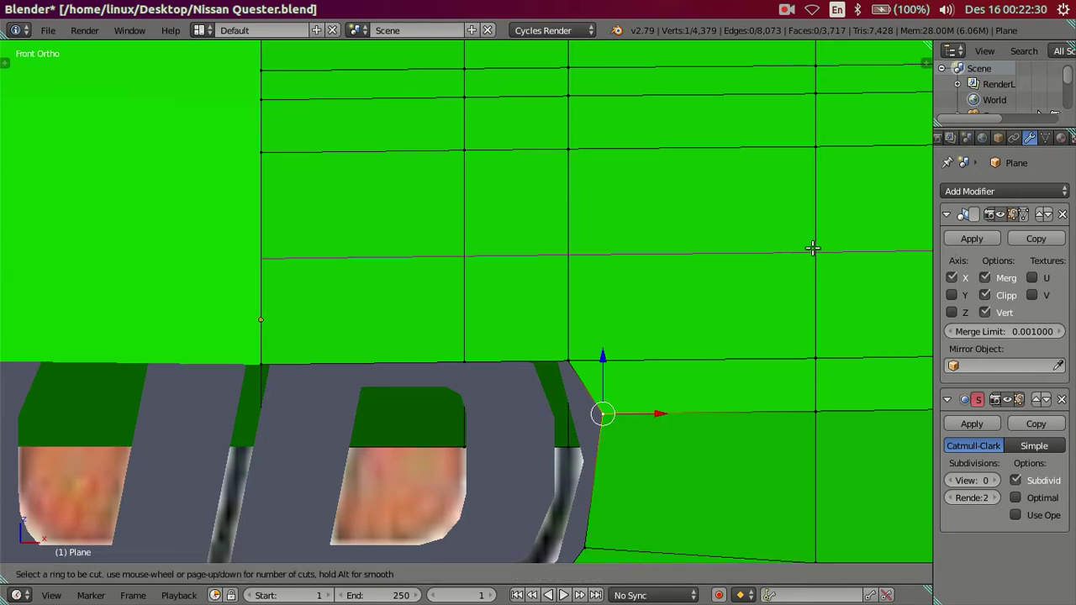
key("Escape")
scroll(802, 250, "down", 4)
scroll(867, 298, "down", 3)
mouse_move(867, 298)
middle_mouse_down()
mouse_move(703, 355)
mouse_move(485, 360)
mouse_move(519, 496)
middle_mouse_up()
scroll(520, 495, "up", 3)
Hide the face strip along the cab's front corner
left_click(480, 574)
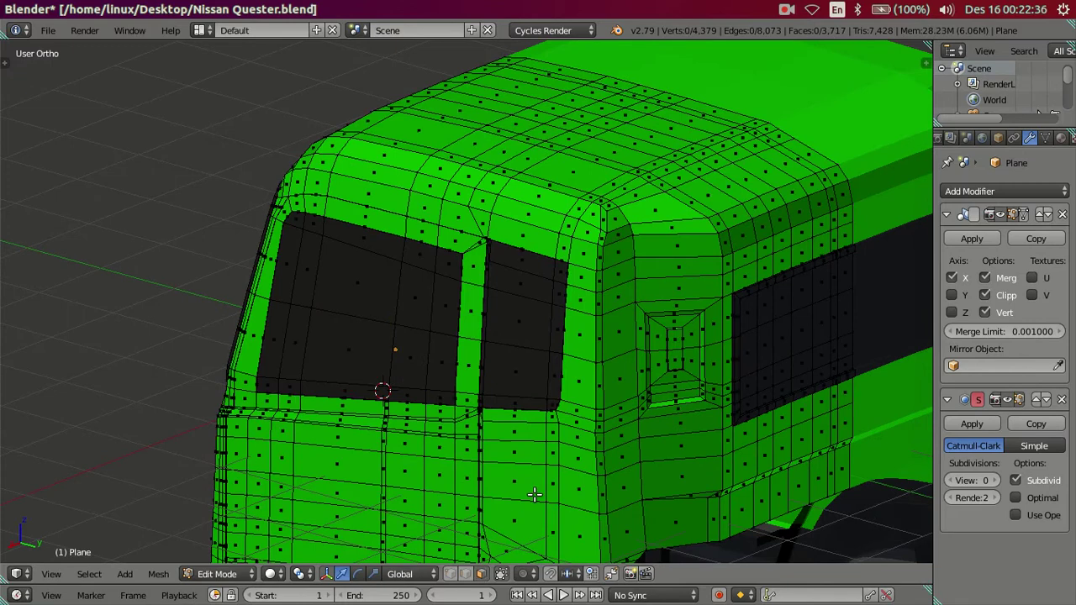
right_click(580, 423, "alt")
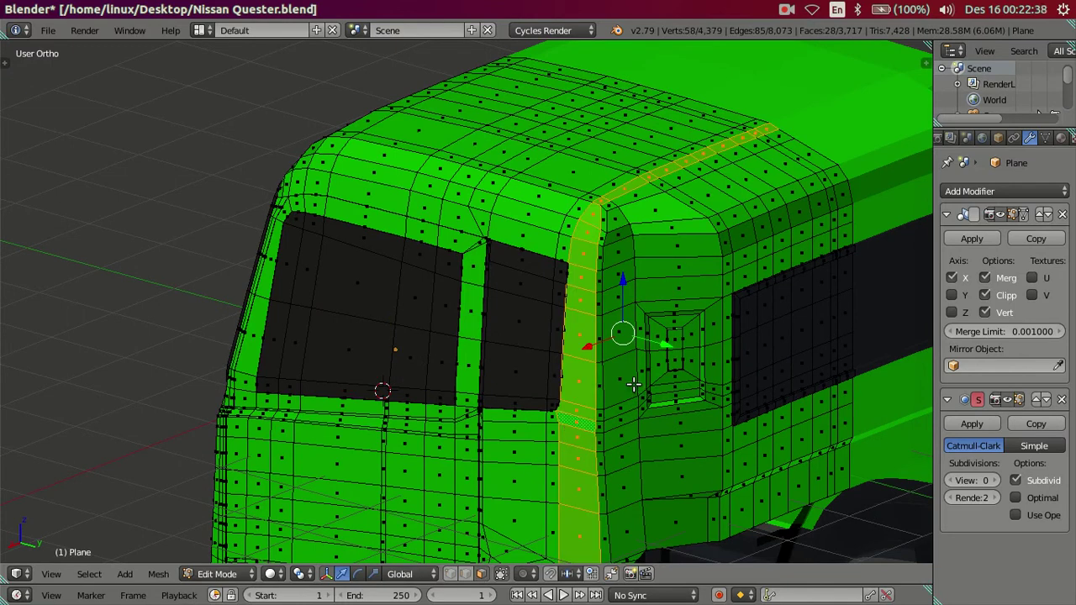
key("x")
left_click(687, 310)
Select the cab's side section including the side windows and hide it
key("l")
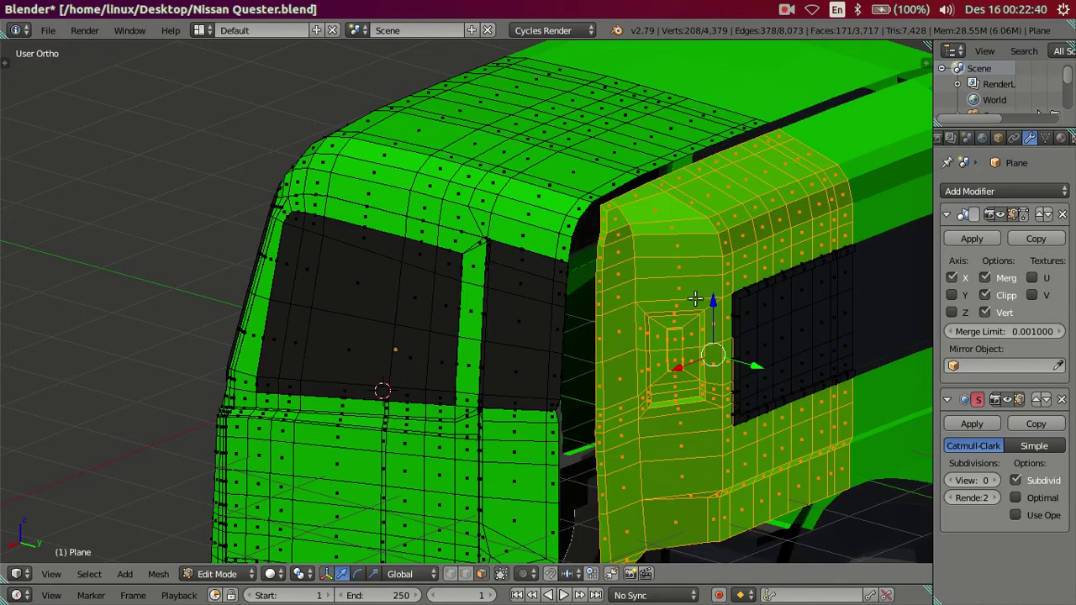
key("l")
key("a")
Frame the UD badge area in front wireframe view and switch to edge selection
key("KP_1")
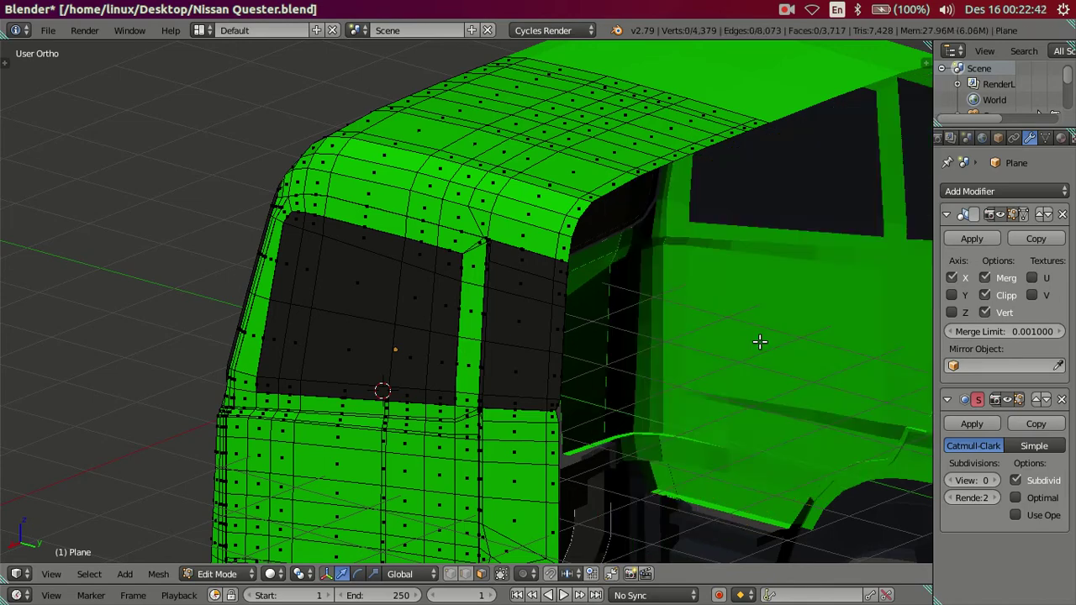
scroll(592, 363, "up", 5)
scroll(591, 364, "up", 2)
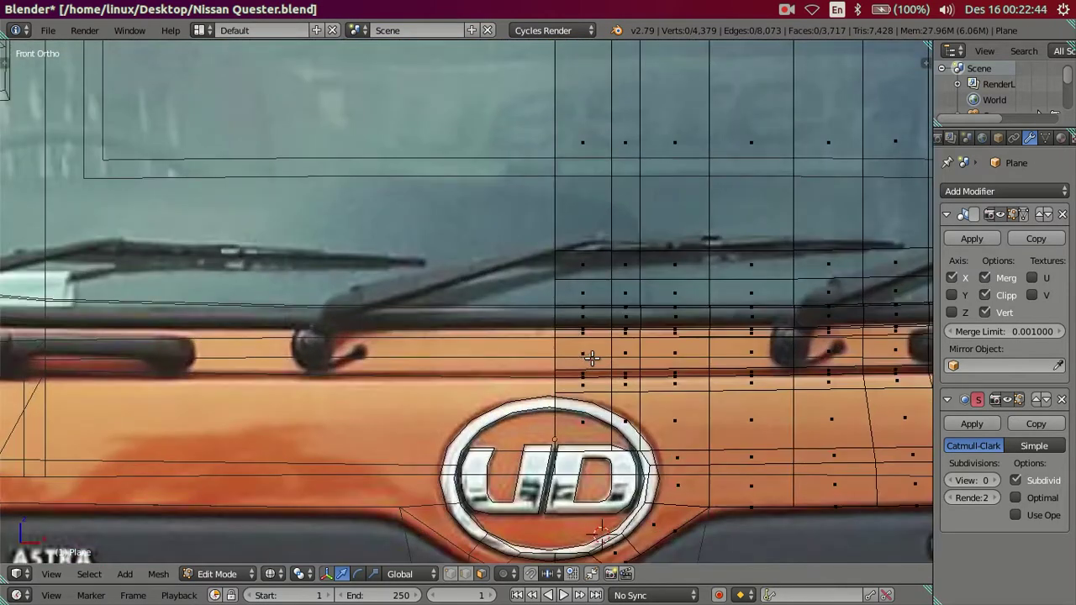
key("z")
middle_click_drag(637, 413, 433, 244, "shift")
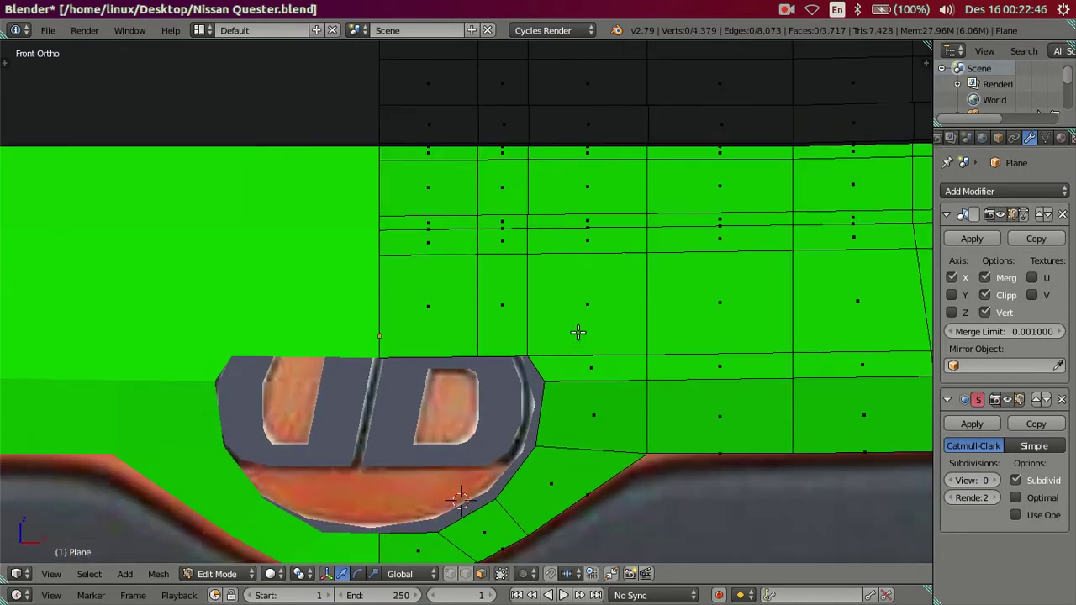
key("z")
key("ctrl+r")
scroll(624, 300, "up", 3)
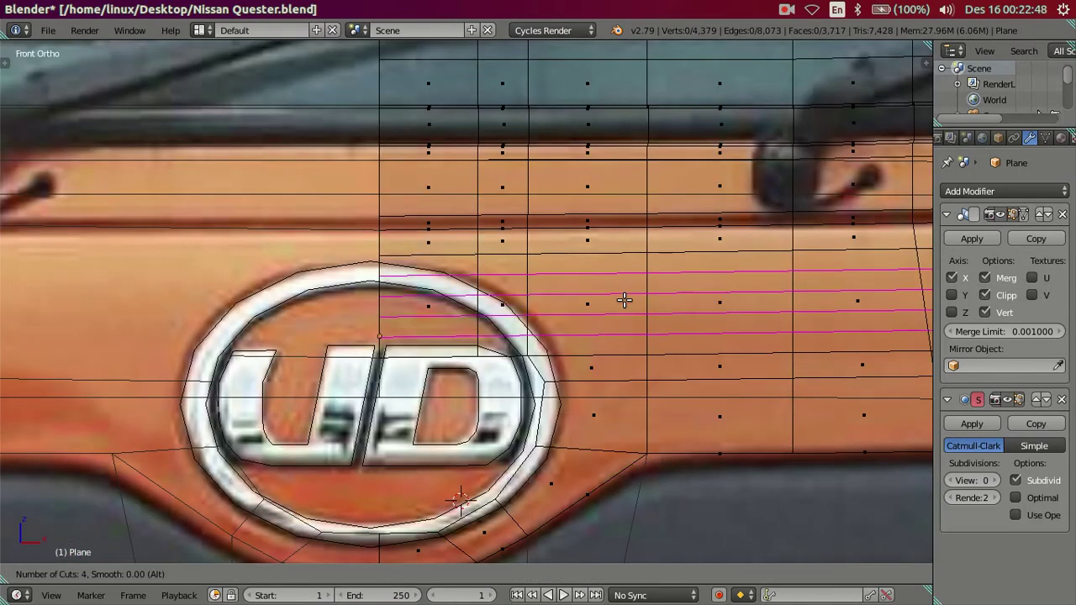
key("Escape")
scroll(628, 299, "up", 2)
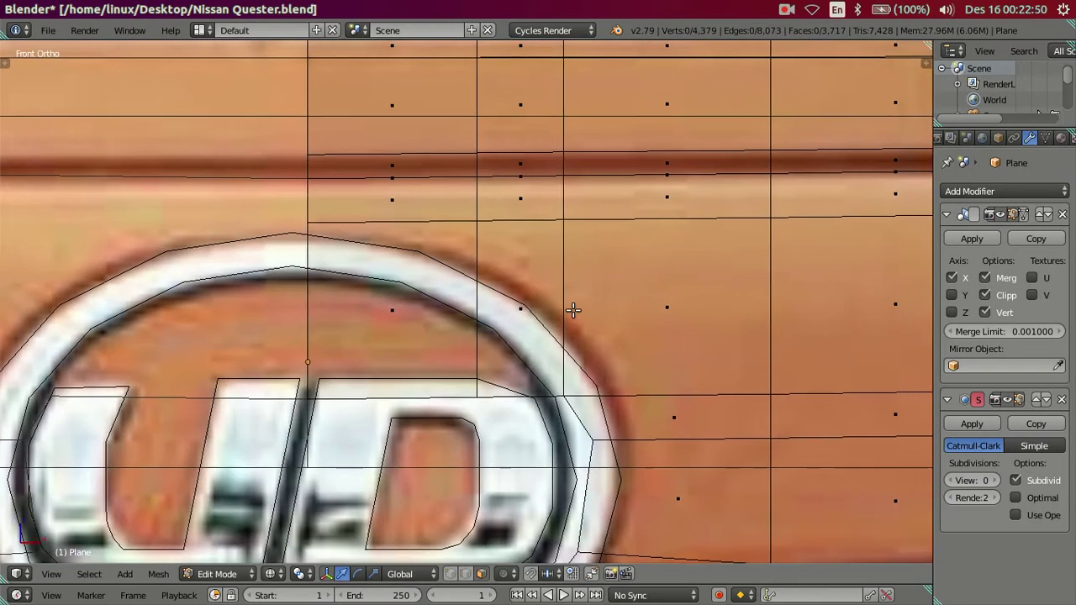
scroll(576, 311, "up", 2)
key("ctrl+Tab")
left_click(575, 311)
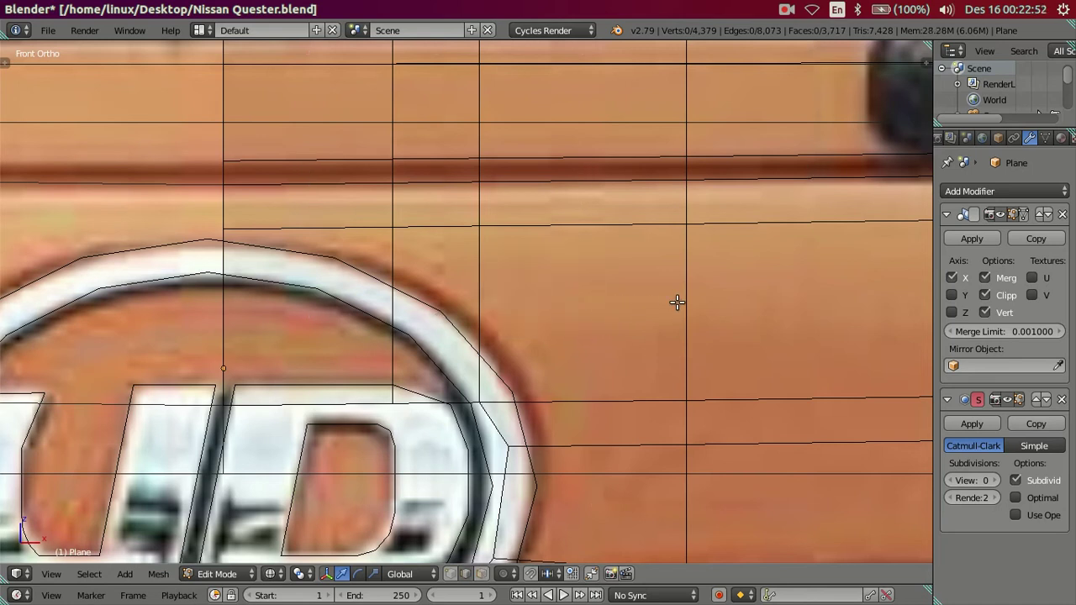
Loop cut the front panel above the badge with 12 horizontal cuts
key("ctrl+r")
scroll(683, 304, "up", 2)
scroll(683, 304, "up", 1)
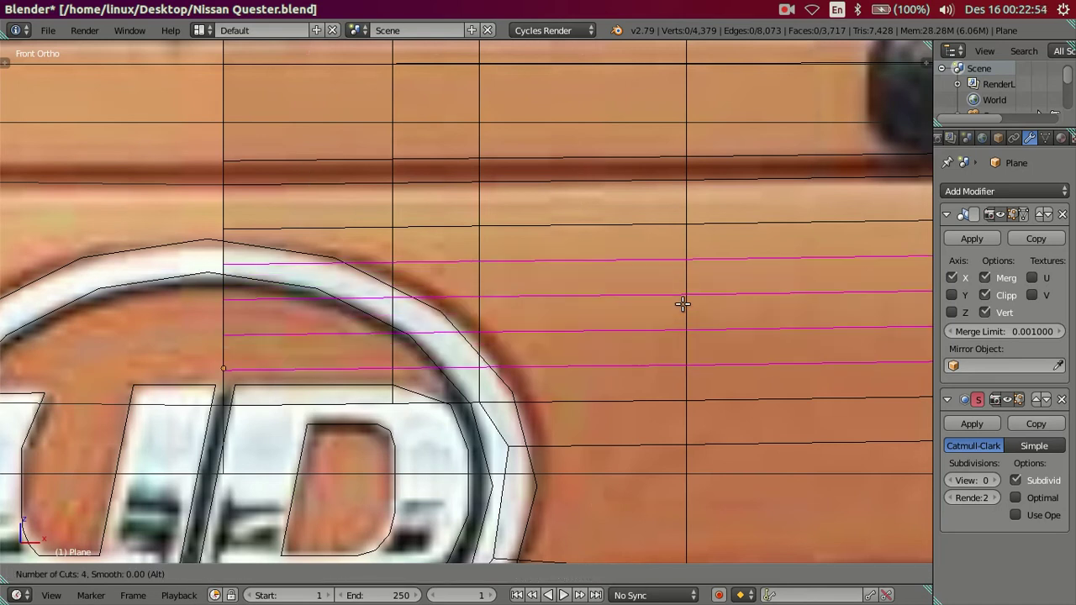
scroll(683, 304, "up", 1)
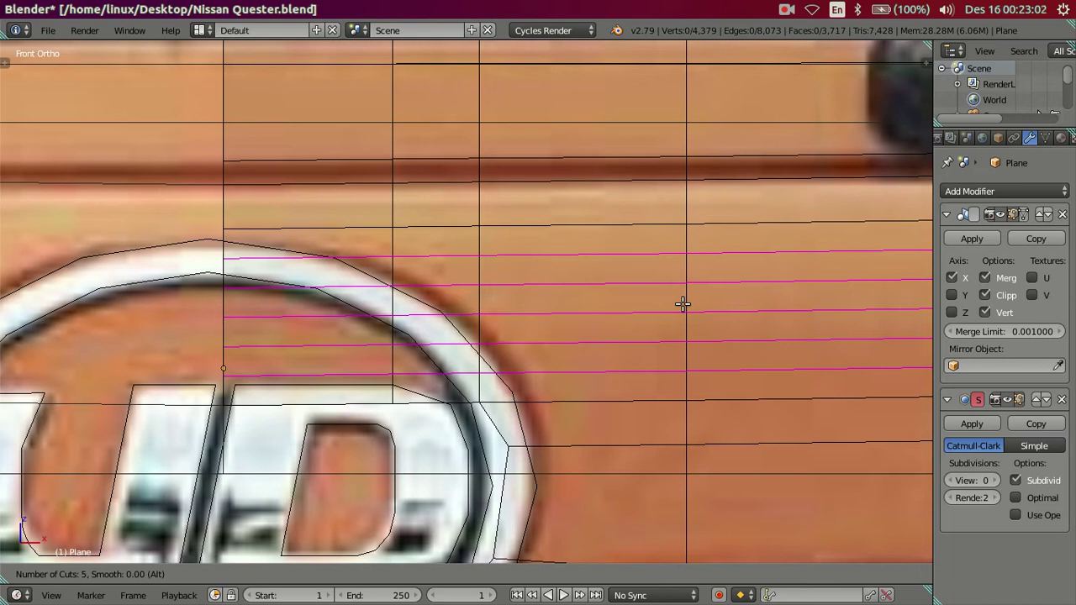
scroll(682, 304, "up", 3)
scroll(682, 304, "up", 1)
scroll(682, 304, "up", 3)
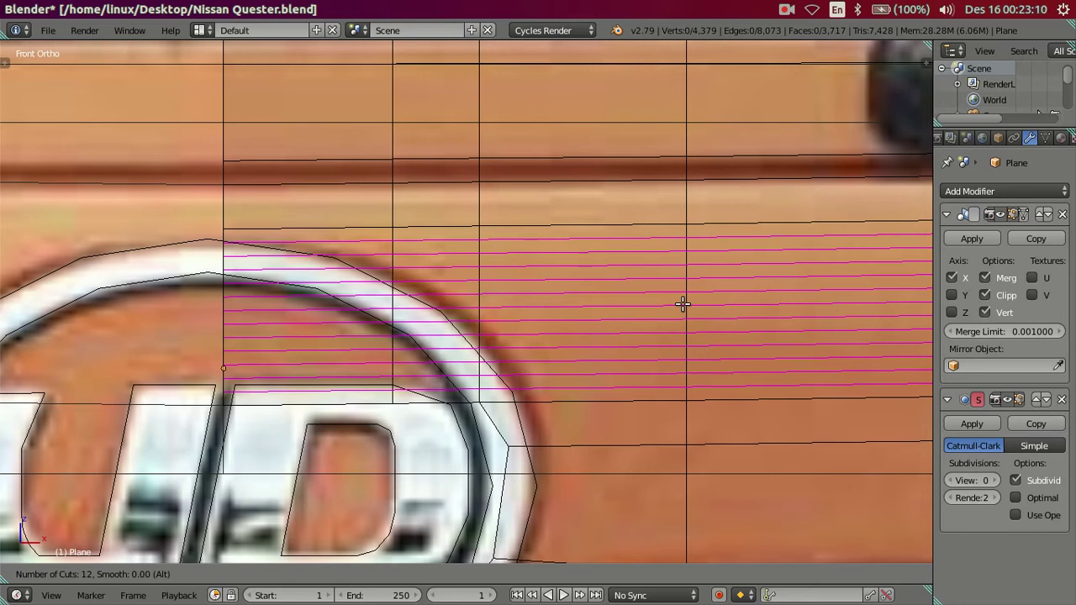
left_click(682, 304)
Deselect two of the new edge loops along the badge's upper edge
scroll(502, 465, "up", 4)
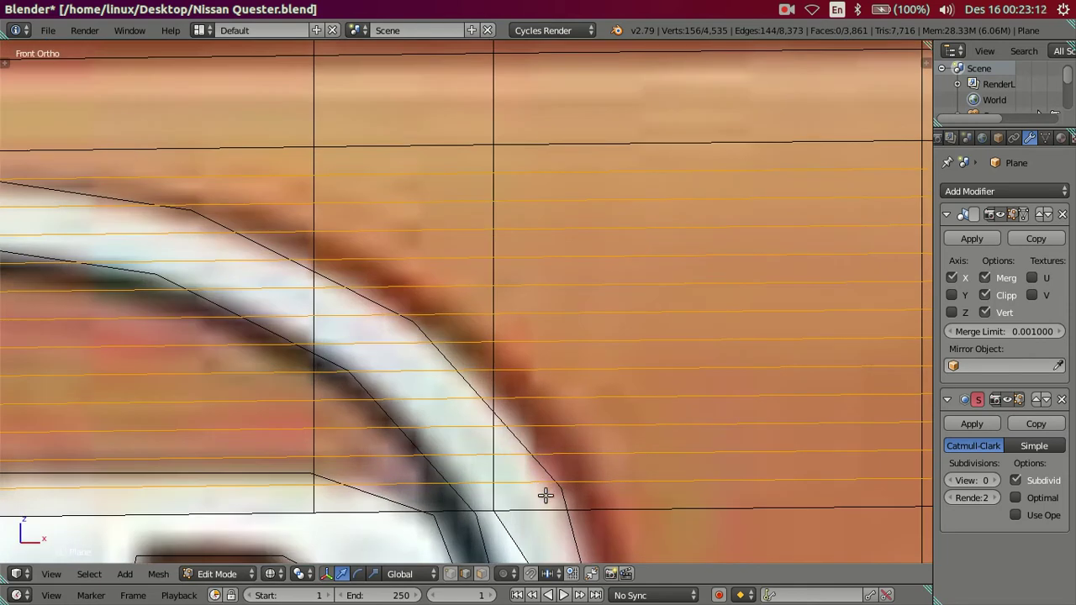
right_click(525, 486, "alt+shift")
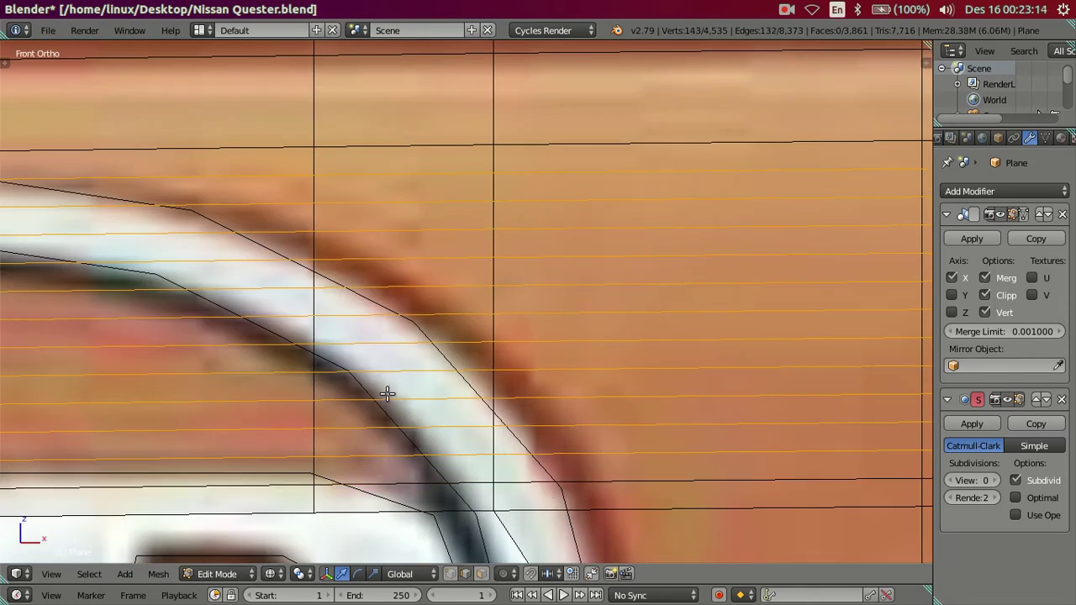
middle_click_drag(384, 390, 596, 393, "shift")
right_click(552, 312, "alt+shift")
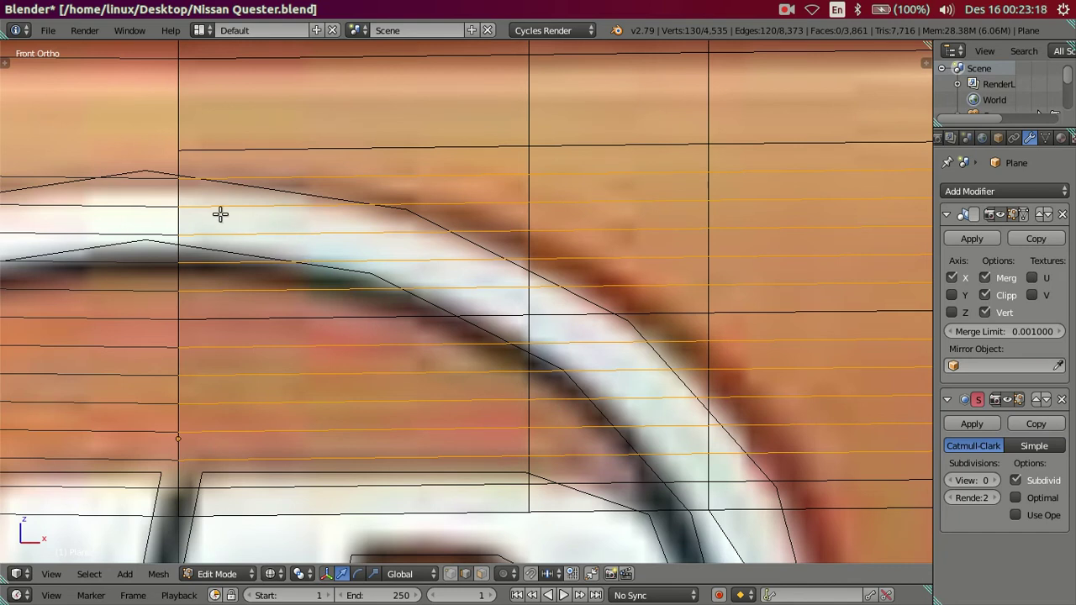
Dissolve the stray new edge loops around the UD badge
right_click(243, 233, "alt+shift")
scroll(446, 228, "down", 5)
key("x")
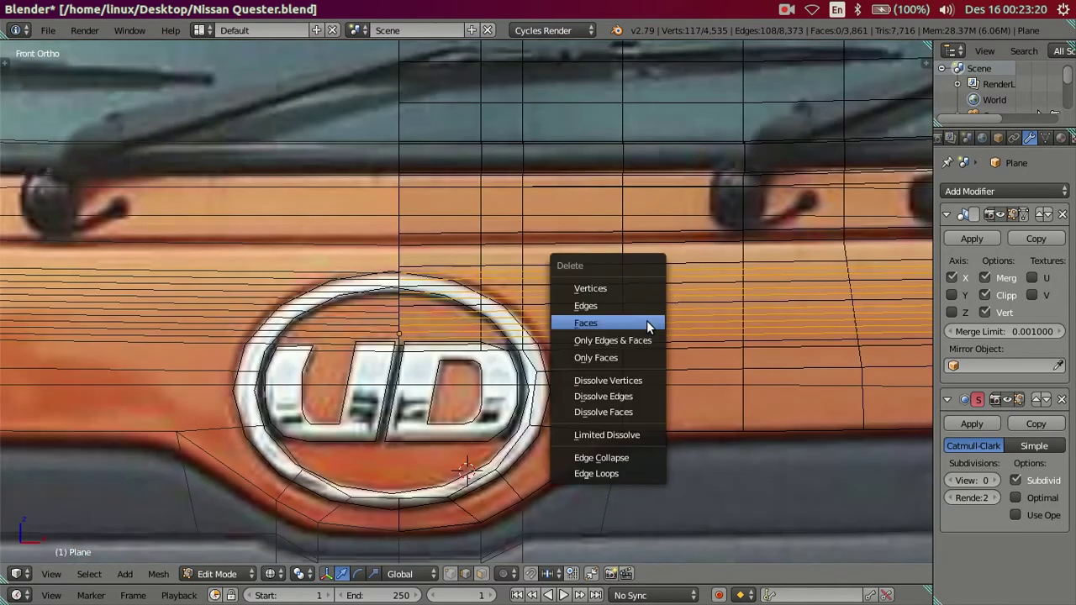
key("Escape")
key("alt+z")
scroll(697, 367, "up", 2)
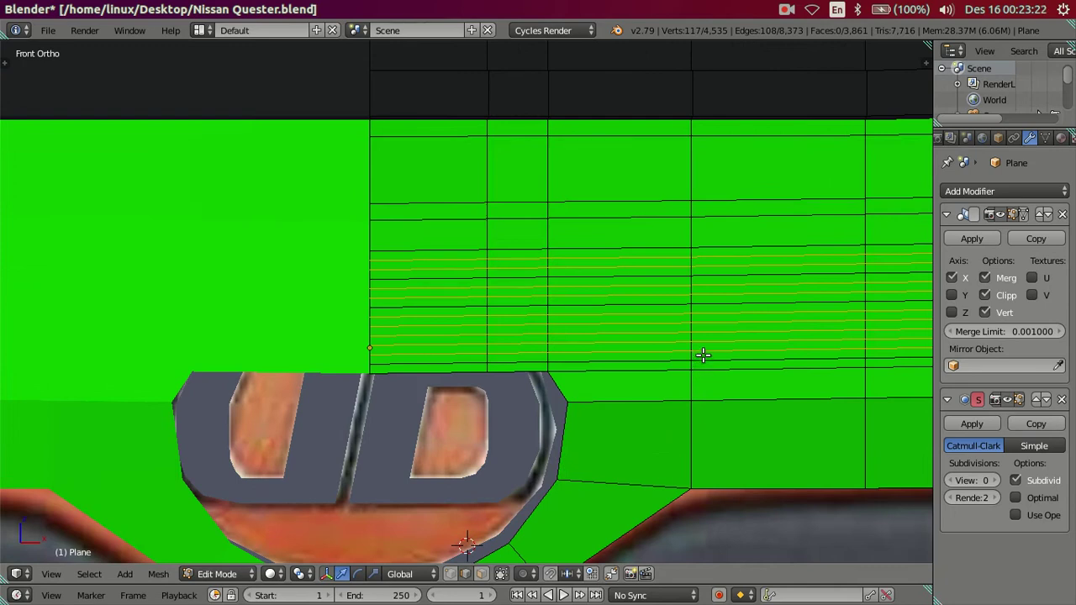
key("alt+z")
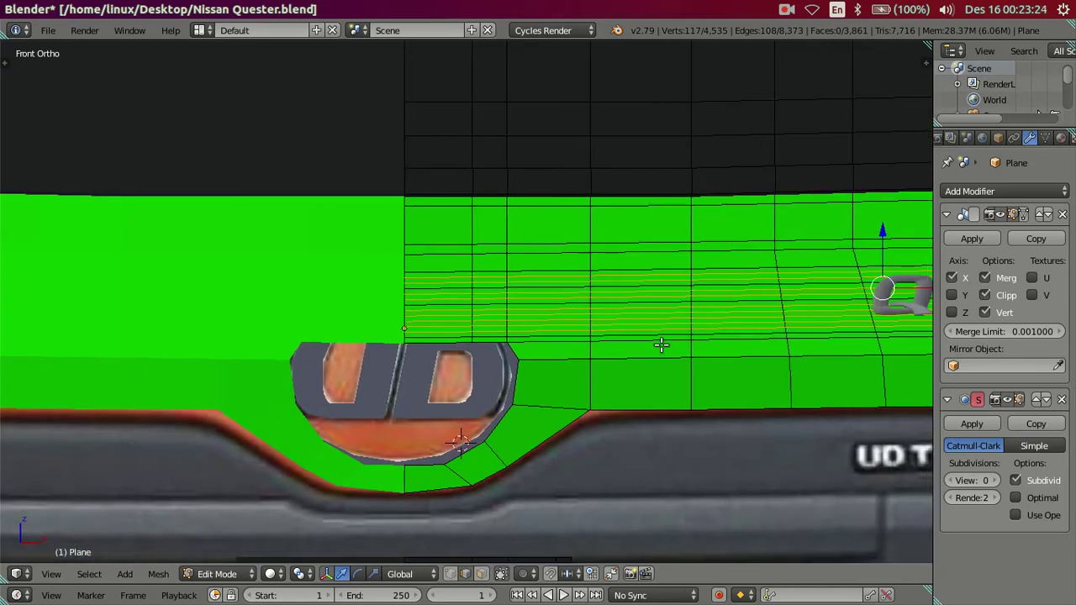
middle_click_drag(709, 341, 608, 358, "shift")
key("alt+z")
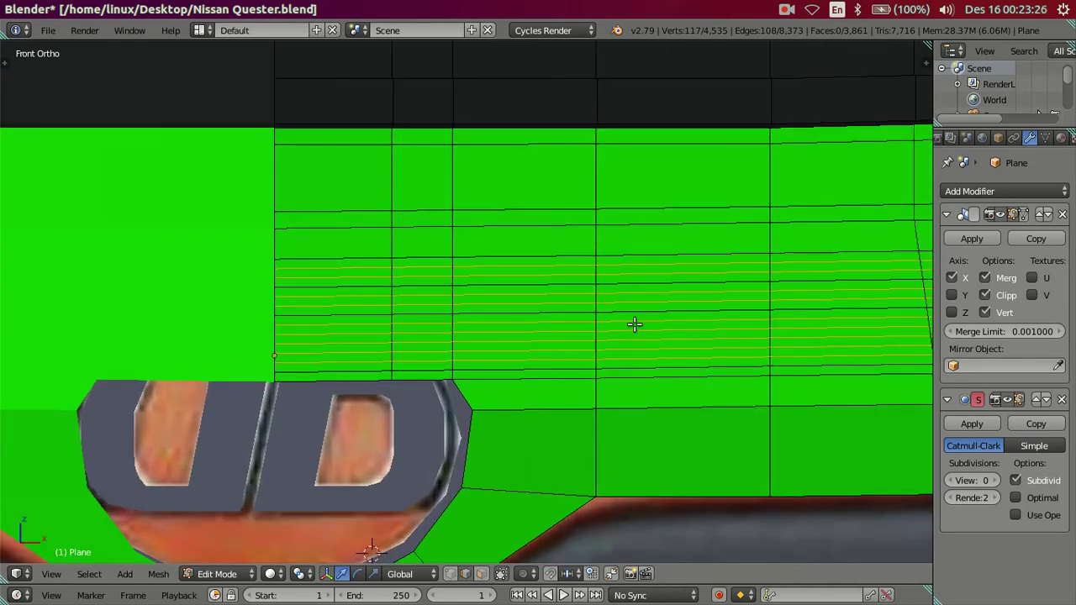
key("x")
left_click(635, 399)
Merge the edge beside the badge rim at its last vertex with Alt+M
scroll(548, 435, "up", 2)
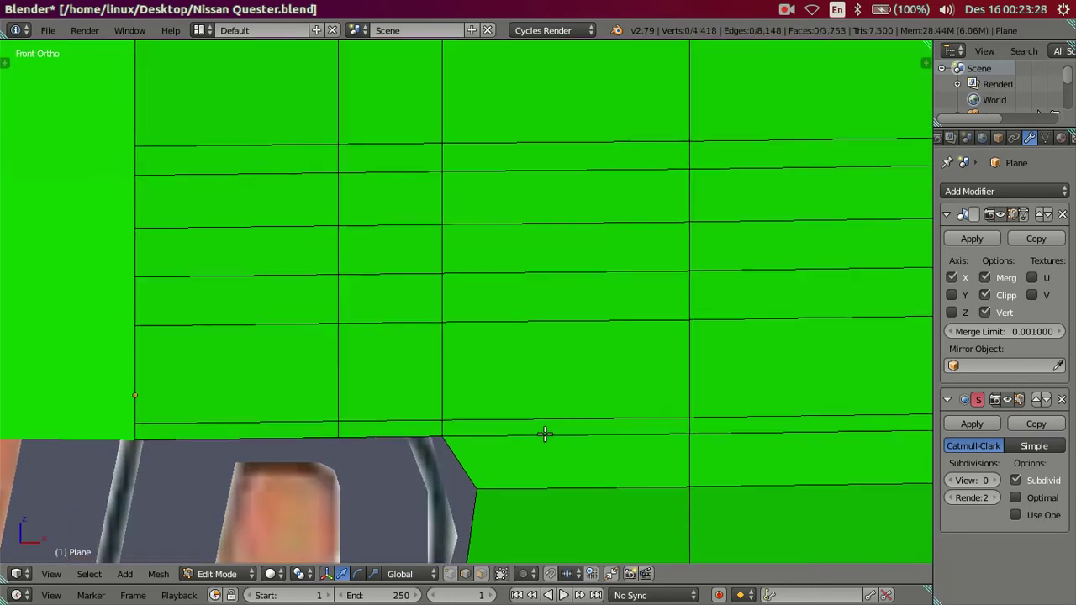
key("alt+z")
scroll(545, 412, "up", 2)
scroll(545, 390, "up", 2)
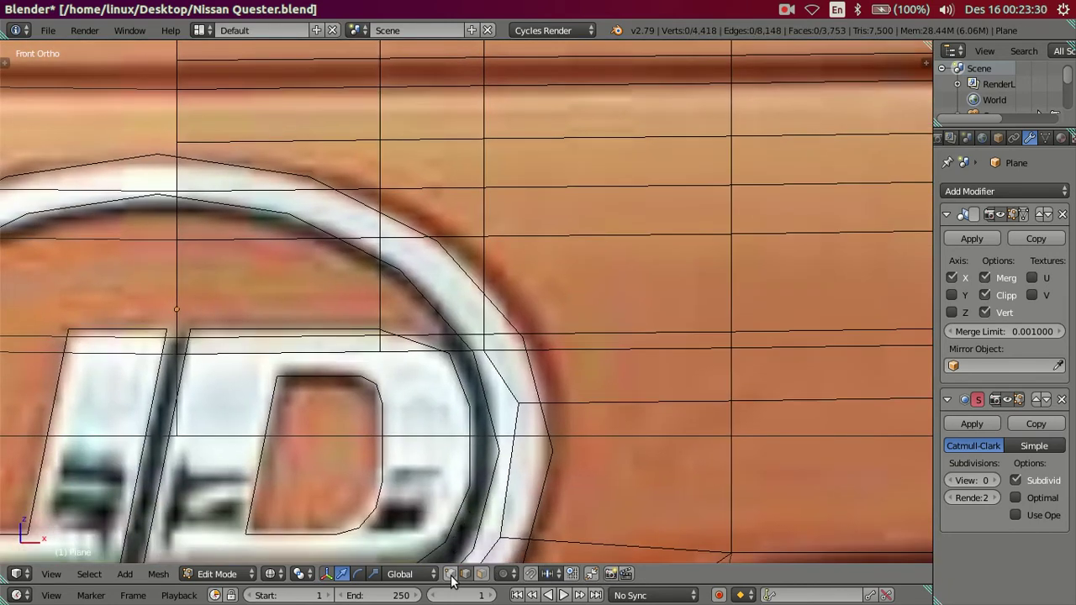
scroll(481, 433, "up", 1)
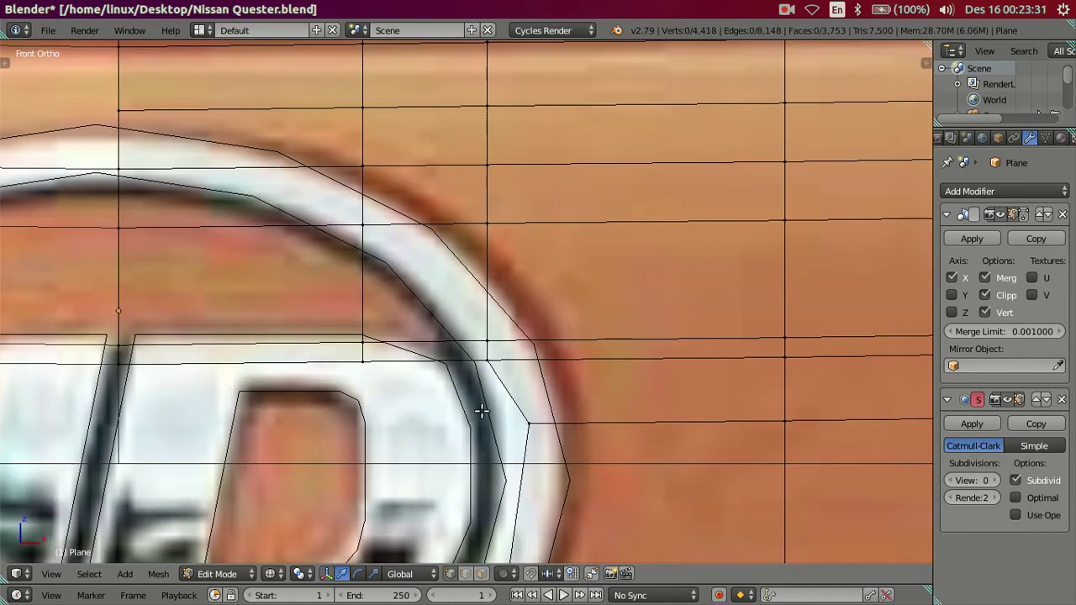
right_click(487, 359)
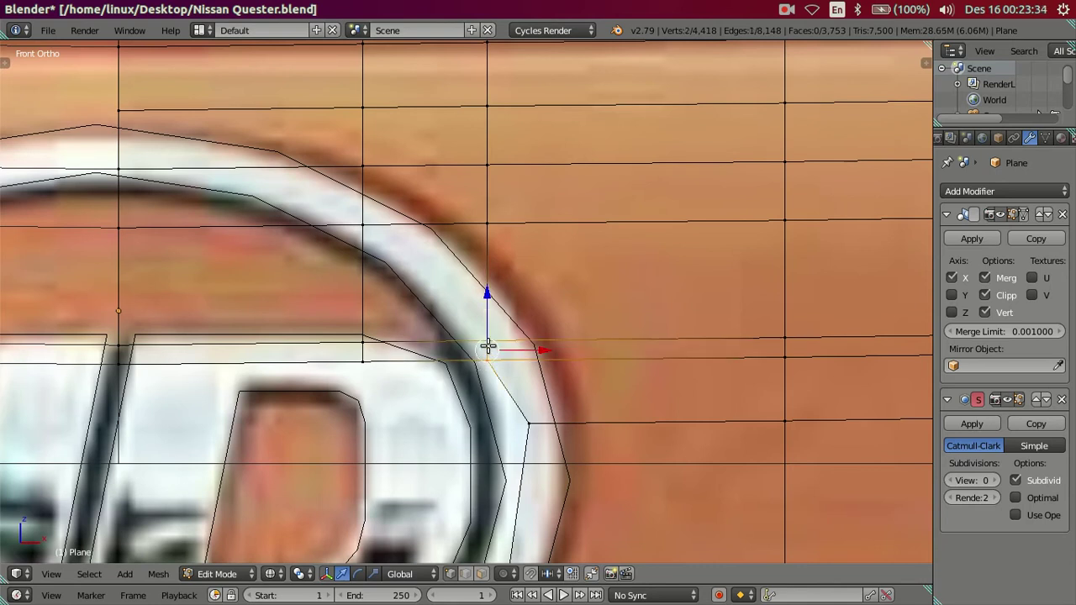
key("alt+m")
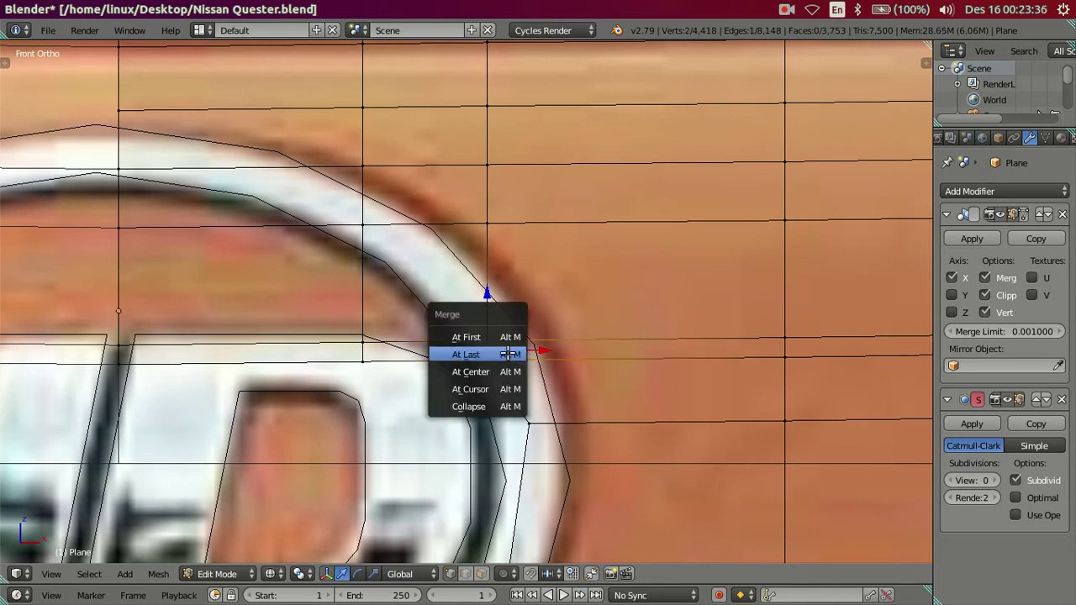
left_click(507, 353)
Dissolve the unwanted edge near the badge
right_click(715, 334)
key("x")
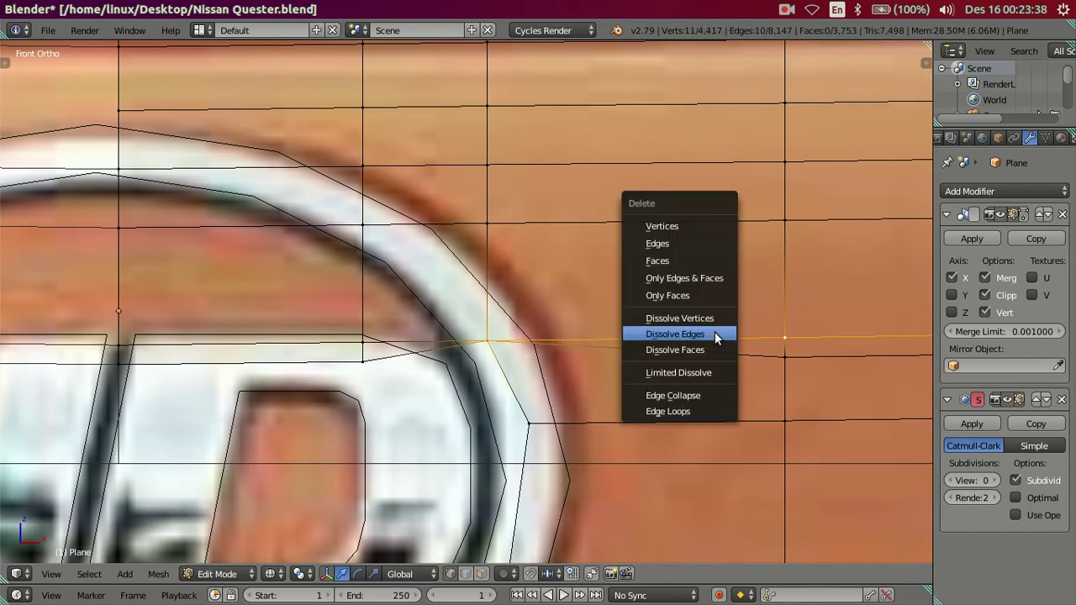
left_click(714, 334)
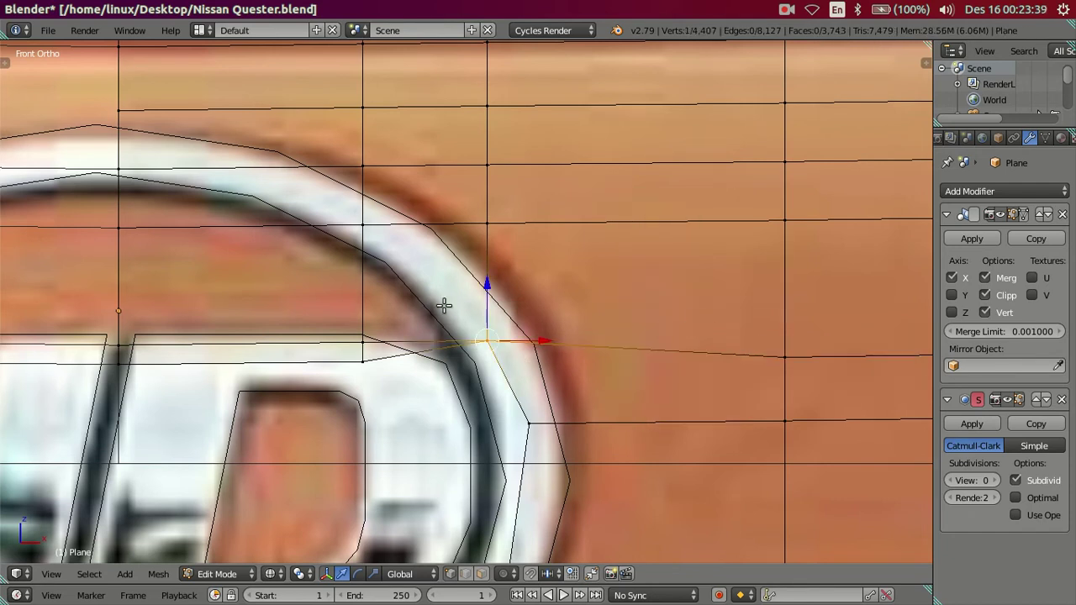
key("a")
Merge two vertices near the badge rim at last, then dissolve the leftover vertex
middle_click_drag(413, 298, 533, 344, "shift")
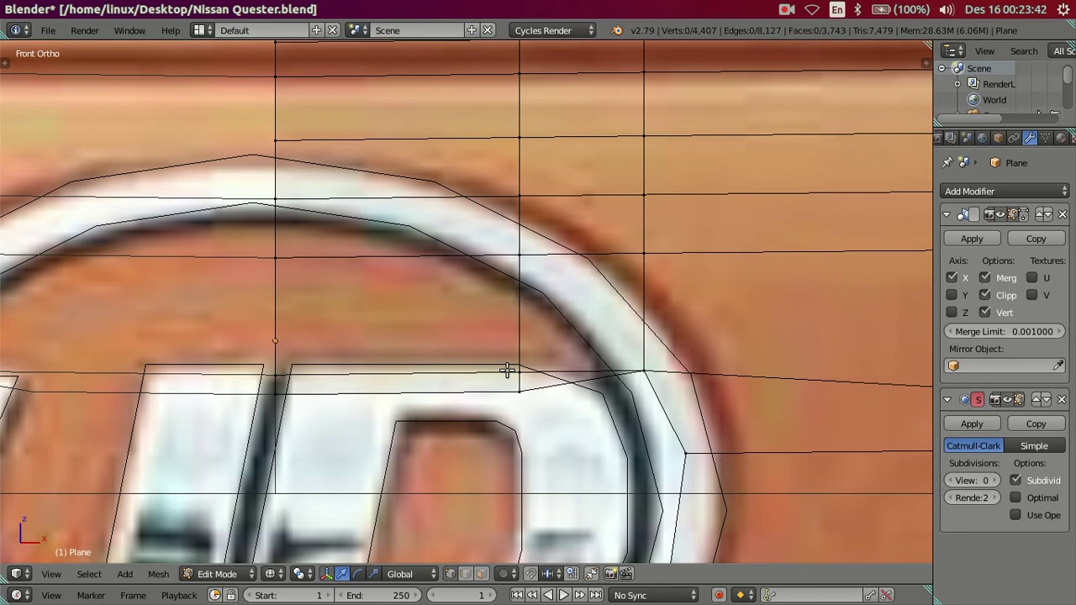
right_click(516, 367)
right_click(522, 261, "shift")
key("alt+m")
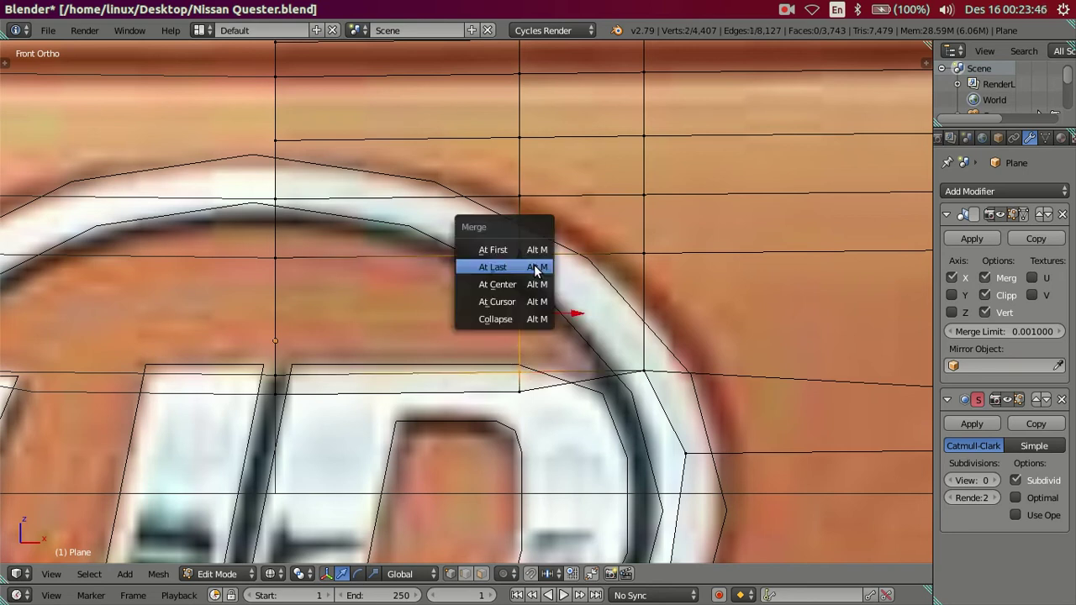
left_click(536, 267)
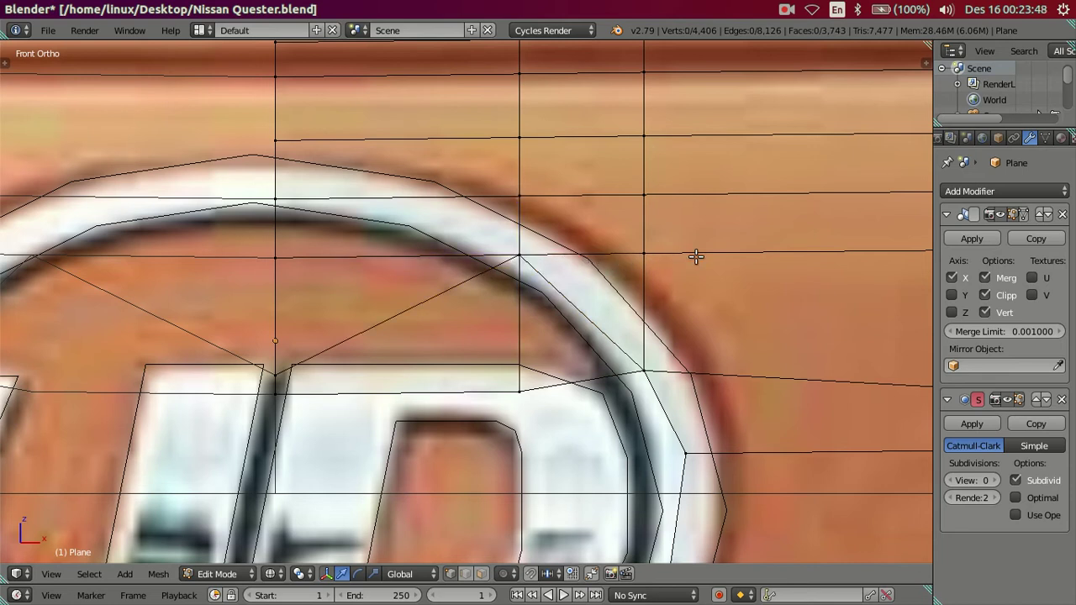
key("x")
left_click(676, 279)
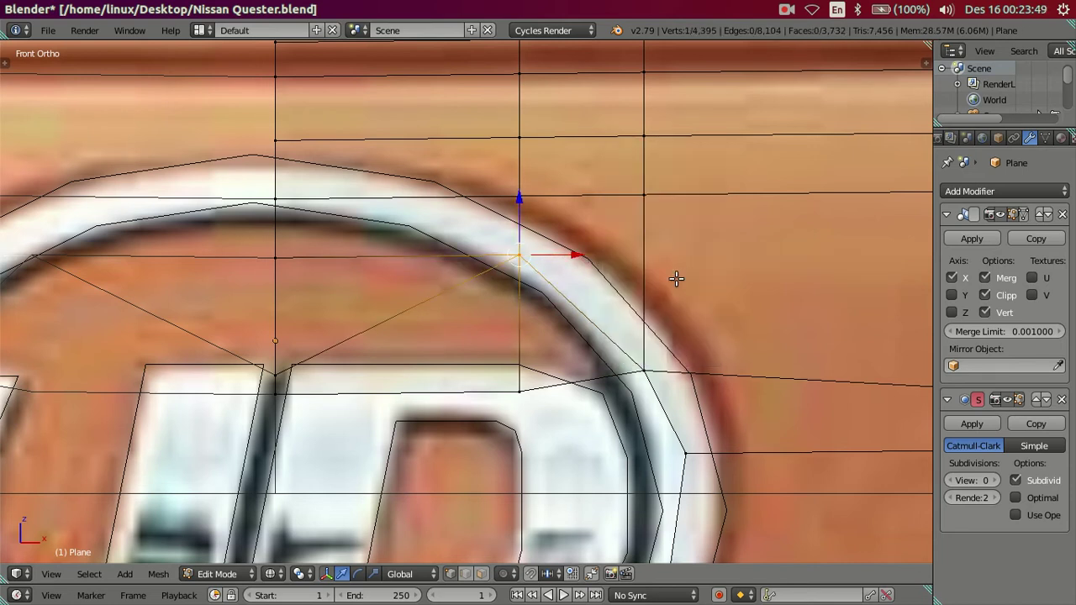
Merge the vertical edge's vertices and dissolve the horizontal edge loop above the badge
key("a")
middle_click_drag(412, 235, 516, 298, "shift")
right_click(358, 310)
right_click(403, 253, "shift")
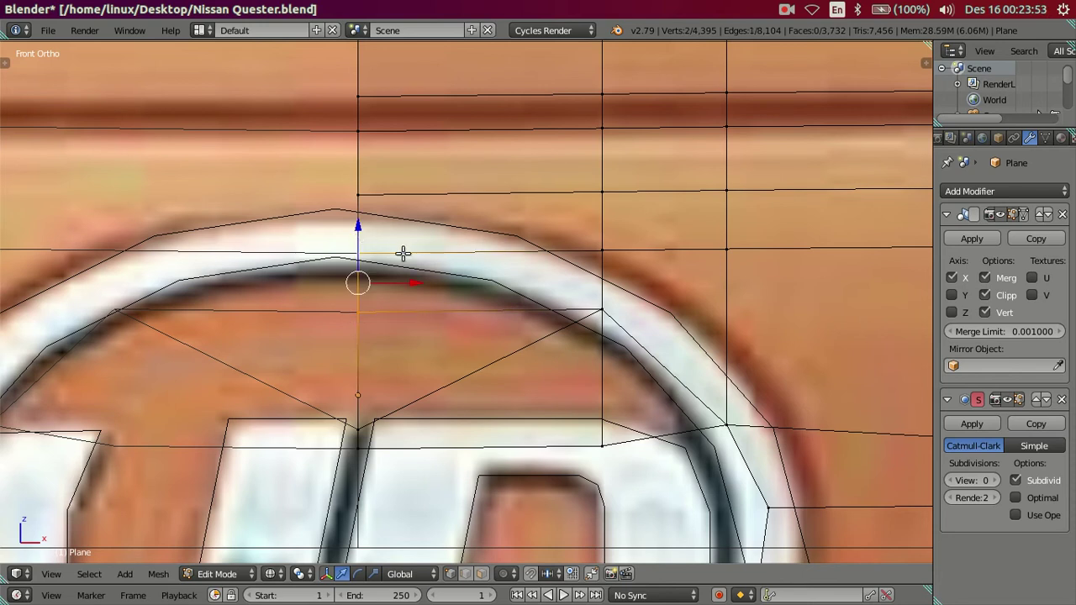
key("alt+m")
left_click(471, 271)
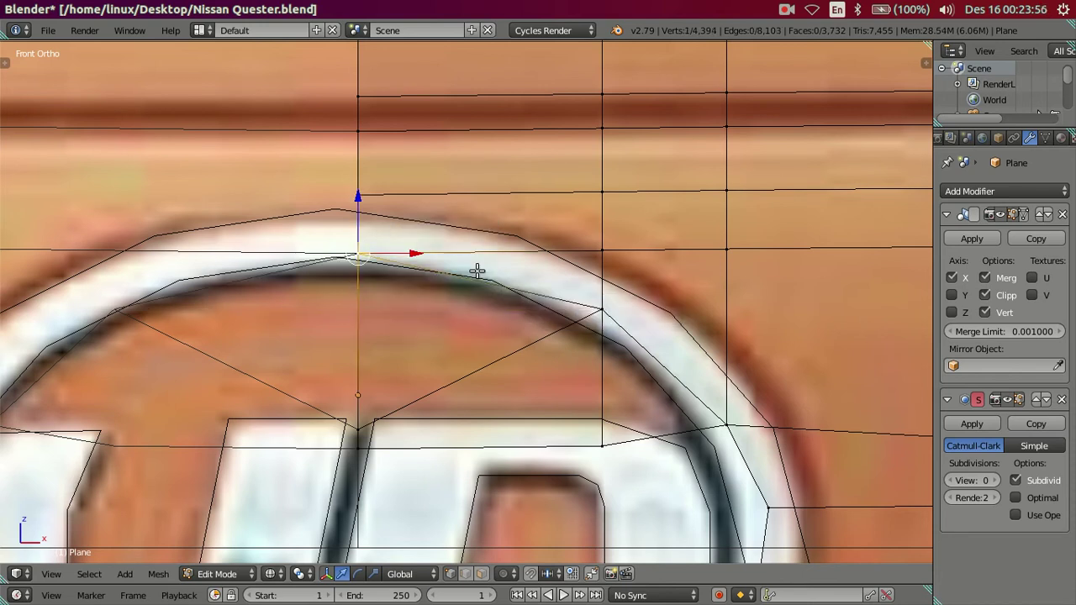
right_click(504, 251, "alt")
key("x")
left_click(710, 281)
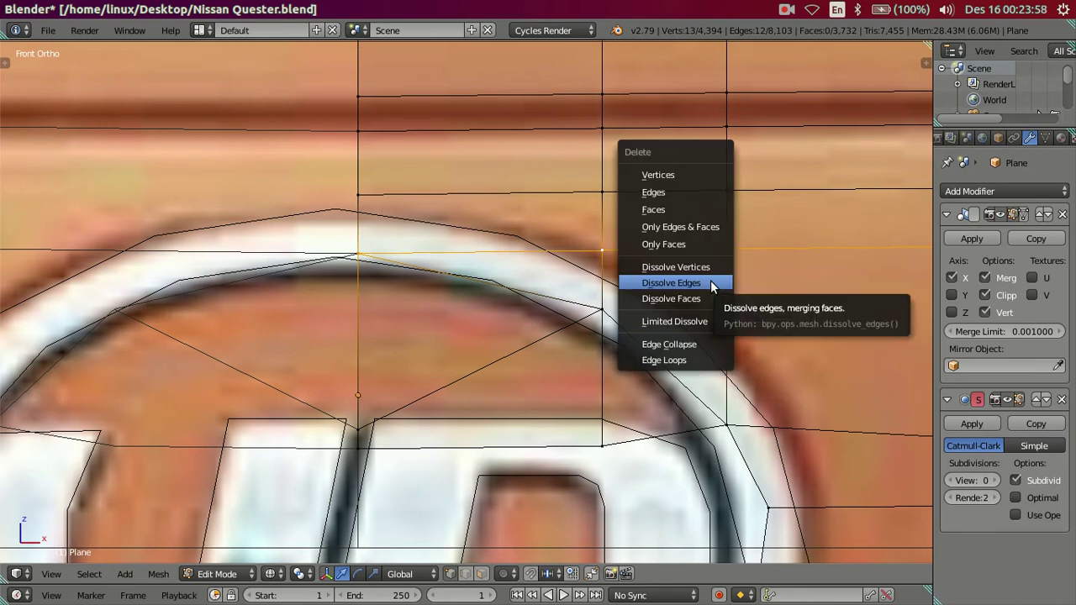
key("a")
In face select mode, delete the two triangle faces covering the badge top
key("z")
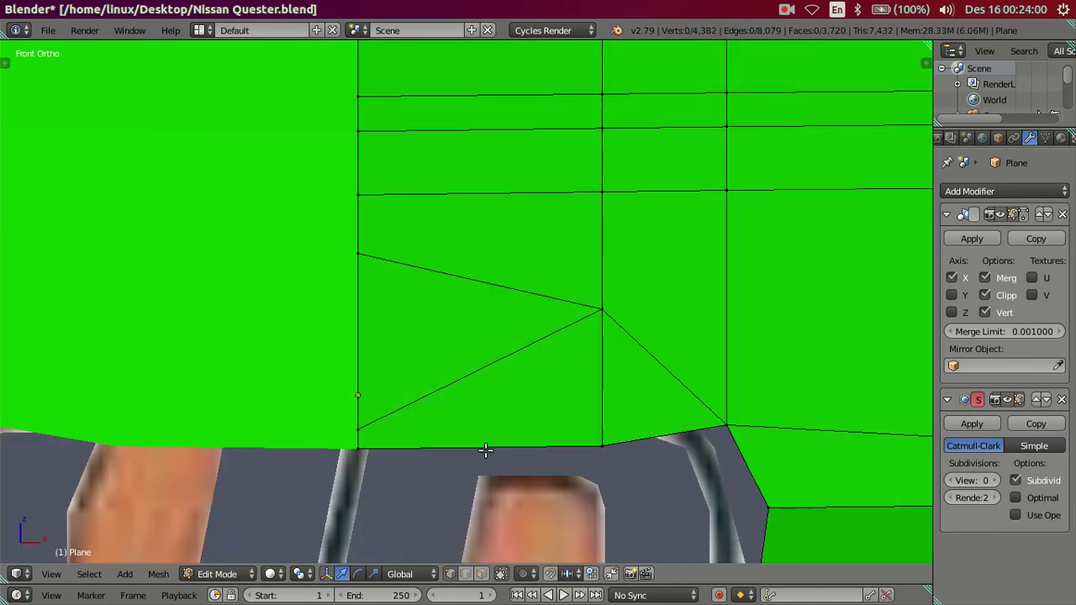
left_click(481, 575)
right_click(606, 418)
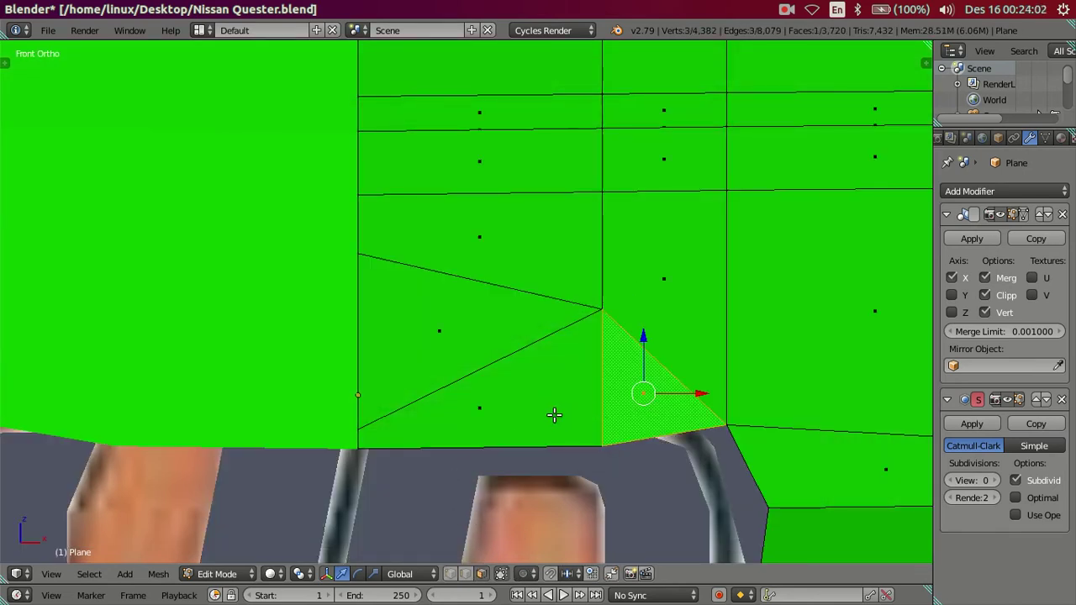
right_click(504, 393, "shift")
key("x")
left_click(507, 222)
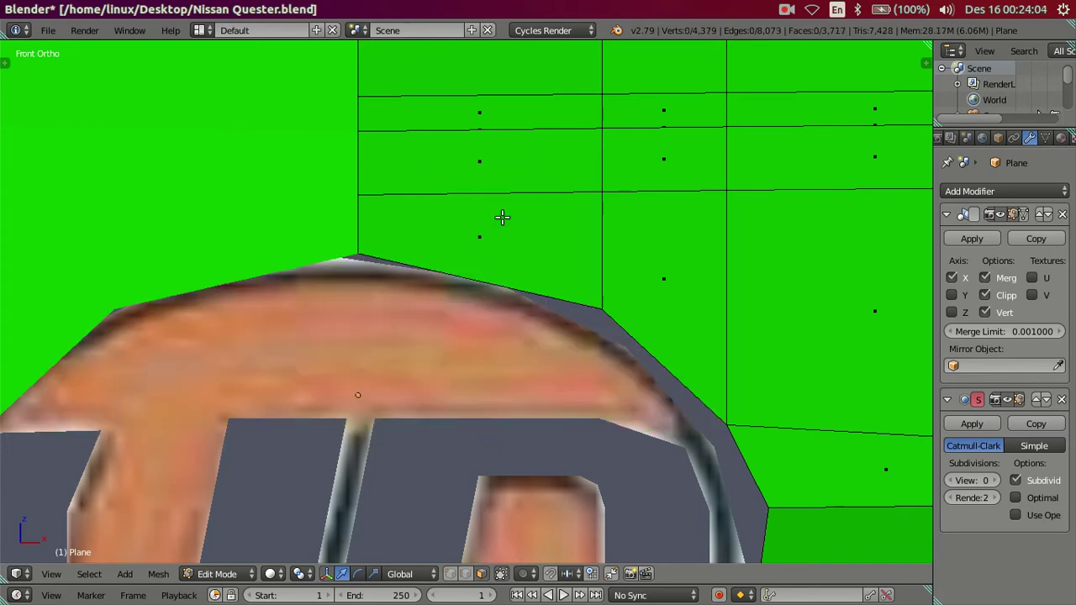
Check the cleaned mesh against the reference photo and return to Object Mode
scroll(533, 270, "down", 2)
key("z")
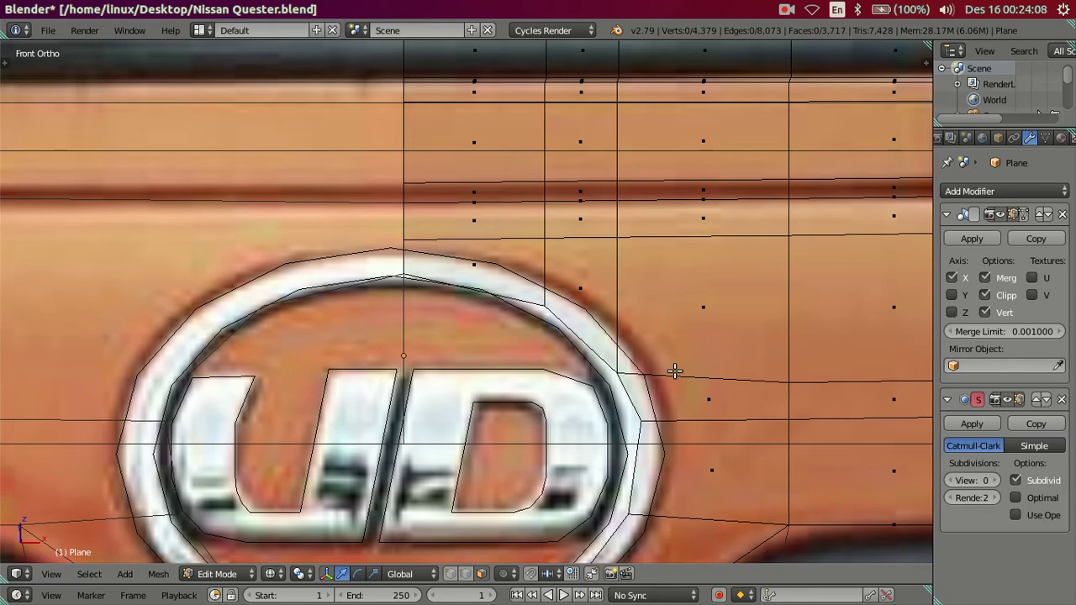
scroll(522, 301, "up", 4)
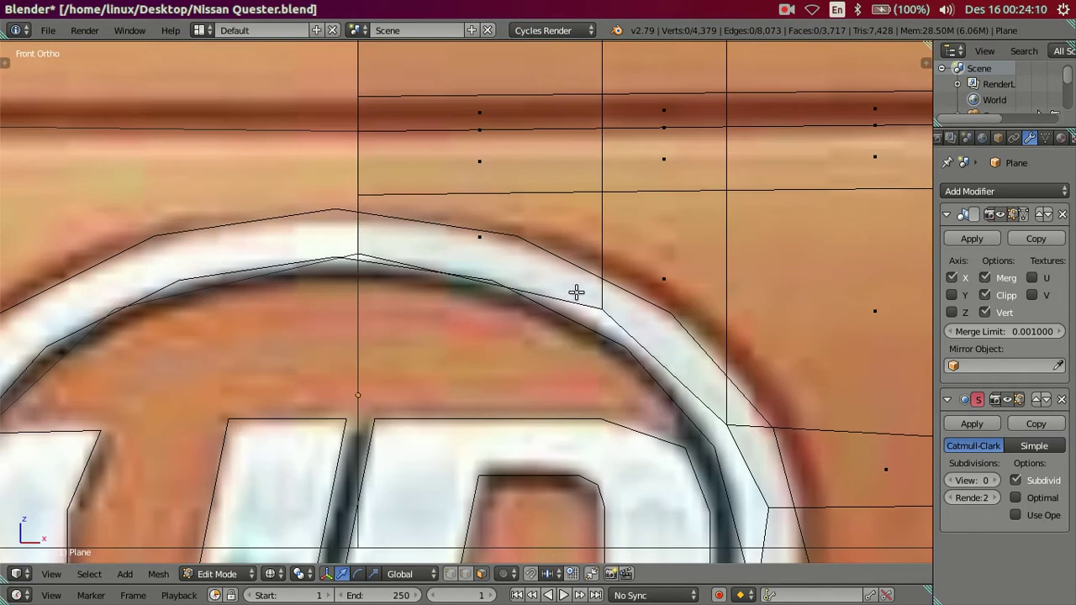
scroll(615, 328, "down", 6)
key("z")
mouse_move(616, 327)
middle_mouse_down()
mouse_move(460, 316)
mouse_move(572, 379)
mouse_move(593, 357)
middle_mouse_up()
key("Tab")
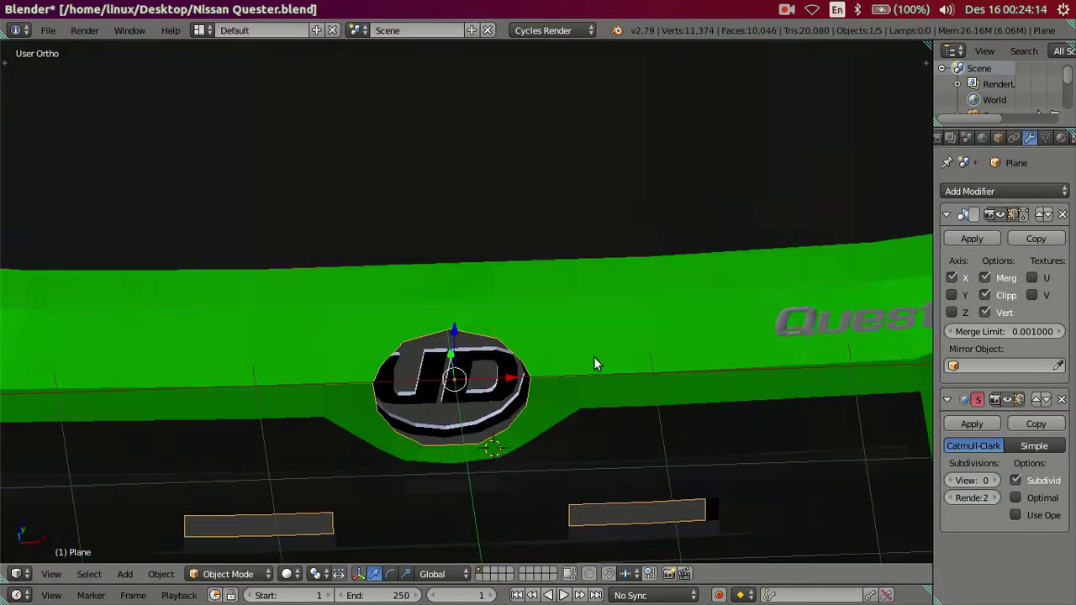
Preview the cab at subdivision level 2 in front view, then drop it back to 0
scroll(569, 386, "up", 2)
middle_click_drag(569, 392, 574, 355)
key("KP_1")
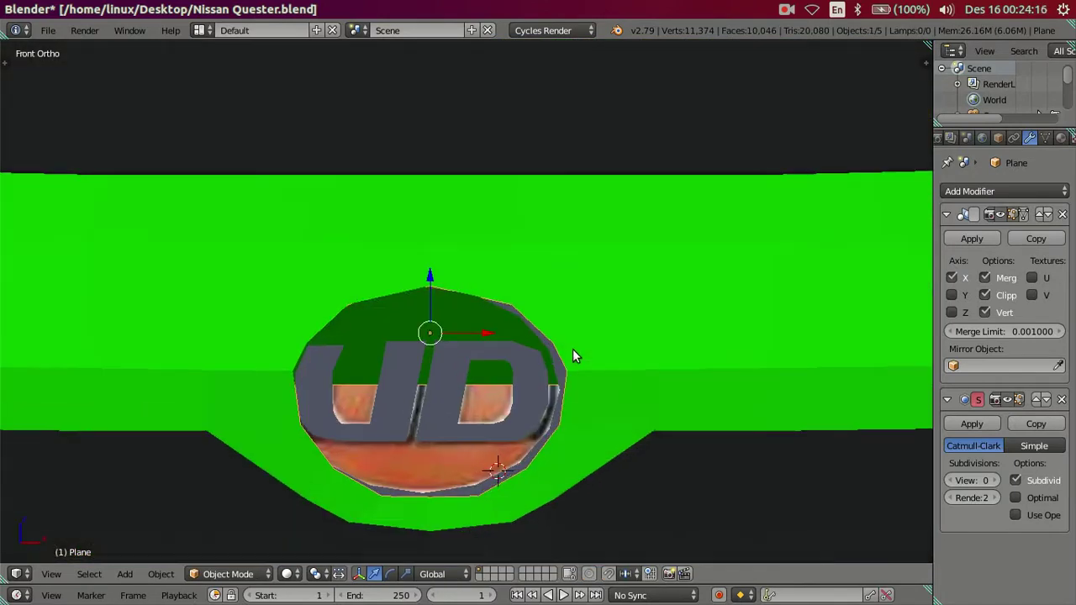
scroll(573, 349, "up", 3)
key("Tab")
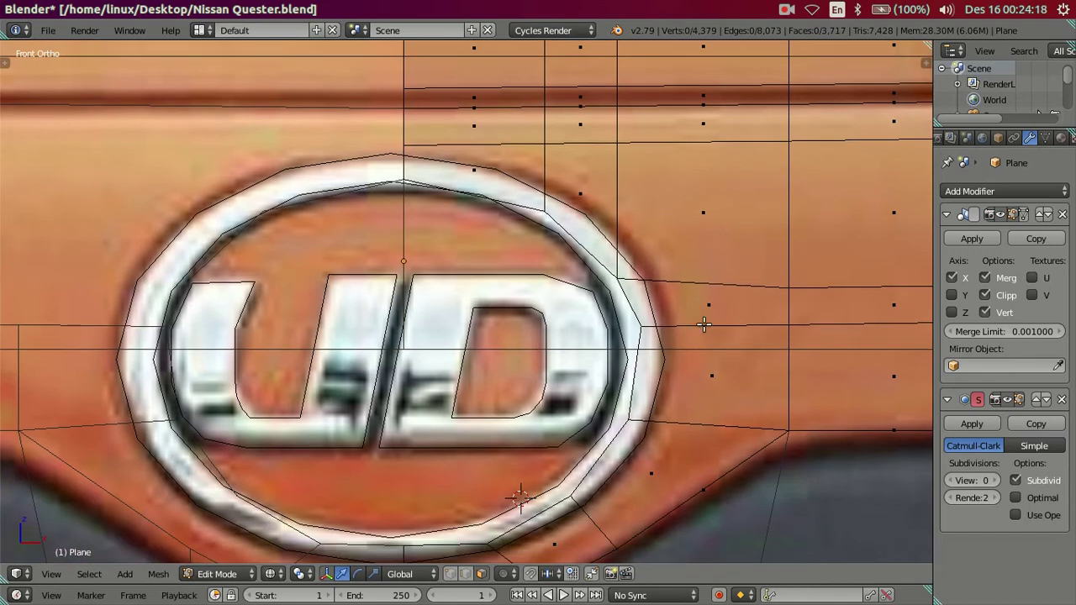
key("z")
left_click(997, 480)
key("ctrl+2")
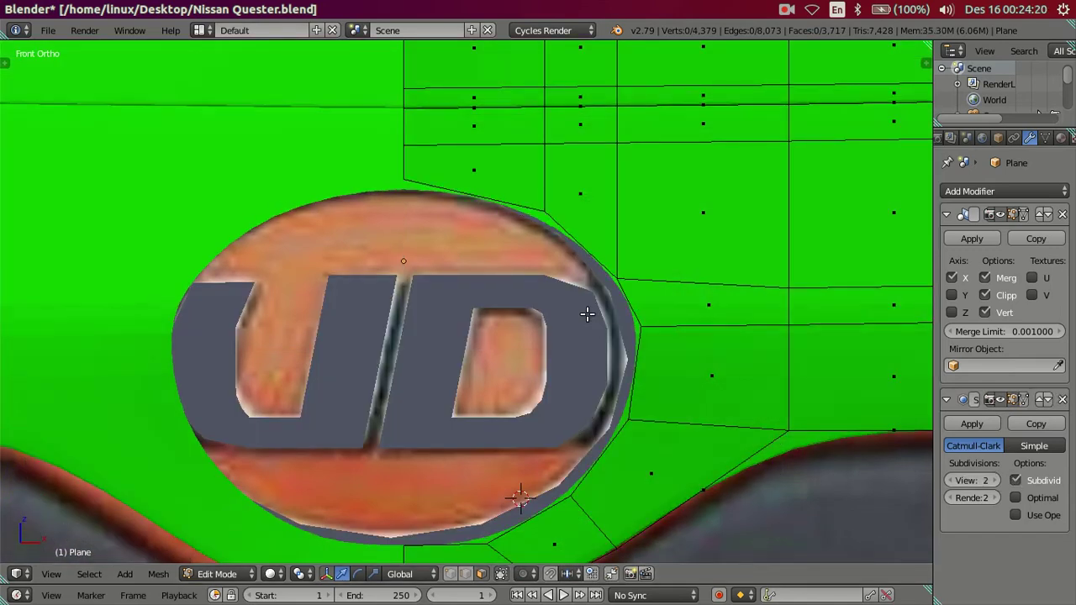
scroll(622, 336, "down", 3)
key("Tab")
mouse_move(615, 329)
middle_mouse_down()
mouse_move(677, 334)
mouse_move(721, 304)
mouse_move(647, 286)
mouse_move(483, 311)
middle_mouse_up()
key("ctrl+0")
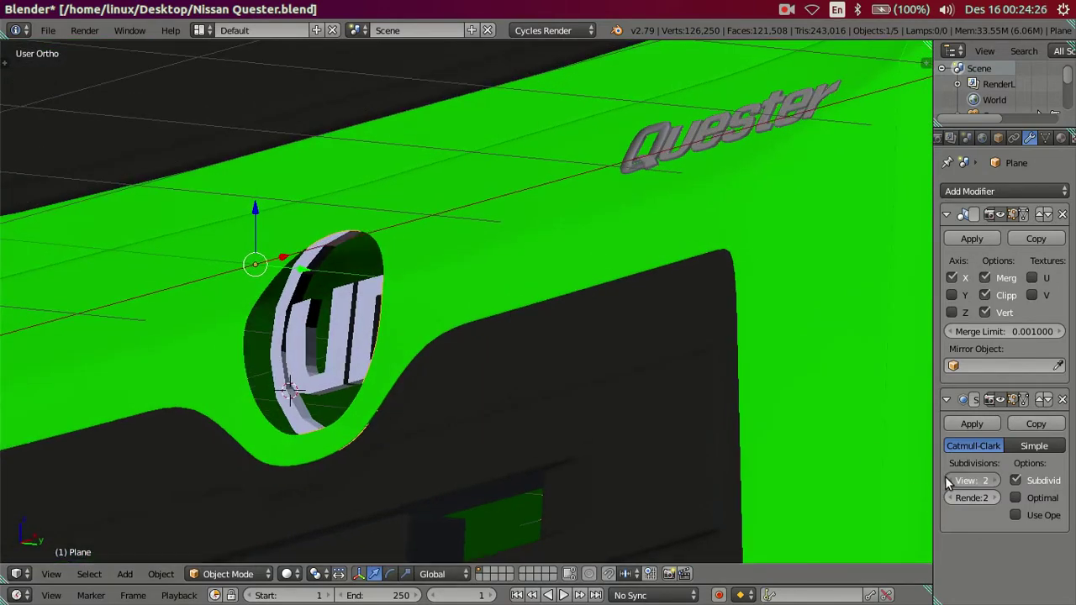
middle_click_drag(452, 366, 442, 388)
Select the UD badge (Plane.003) and rotate it upright to face forward
key("Tab")
key("Tab")
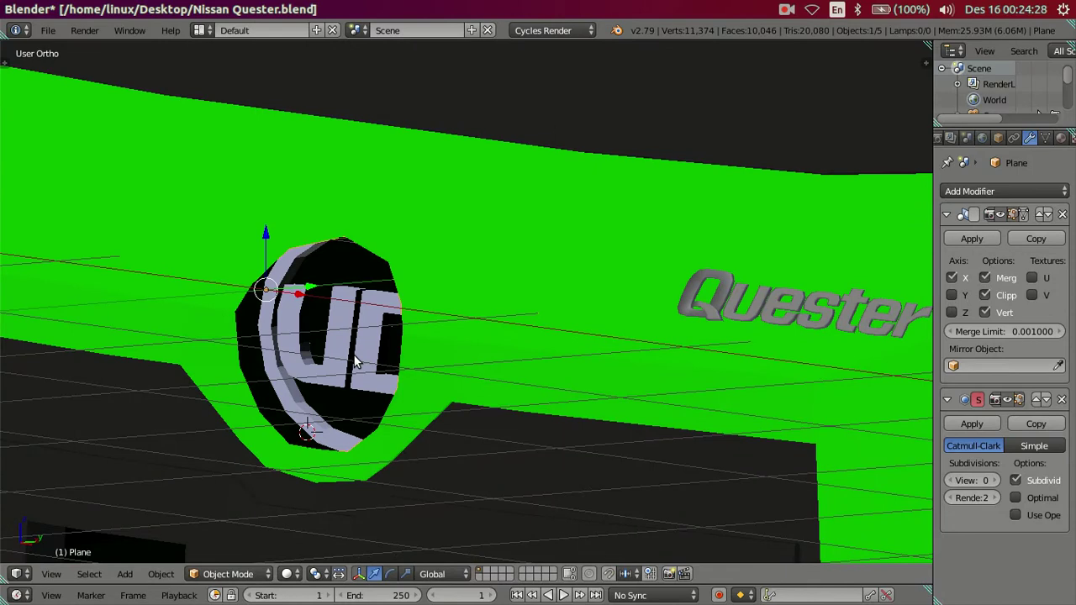
right_click(361, 365)
middle_click_drag(360, 365, 340, 407)
key("r")
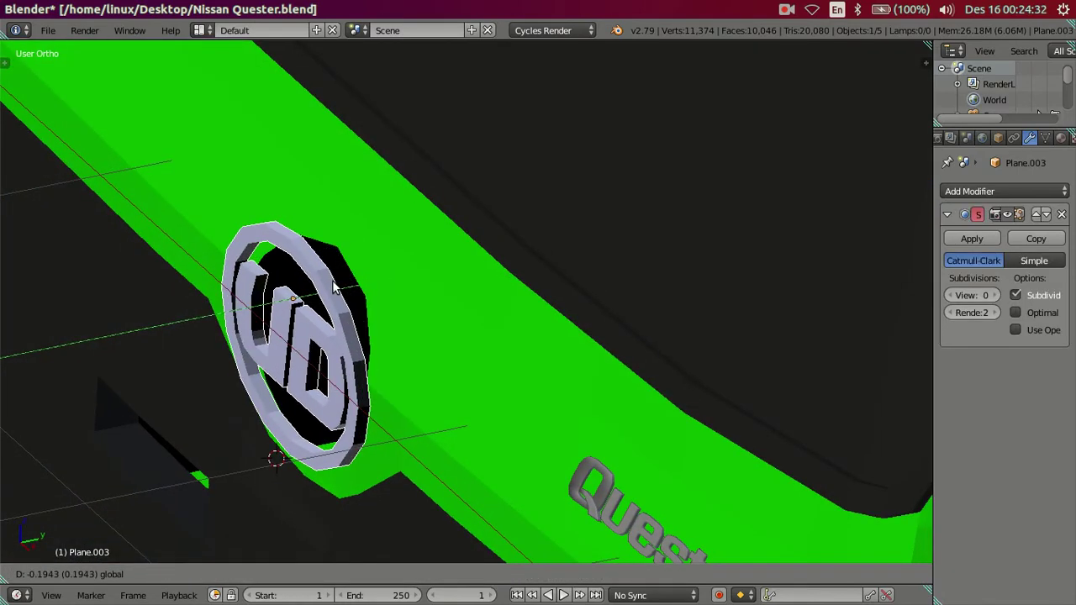
left_click(334, 286)
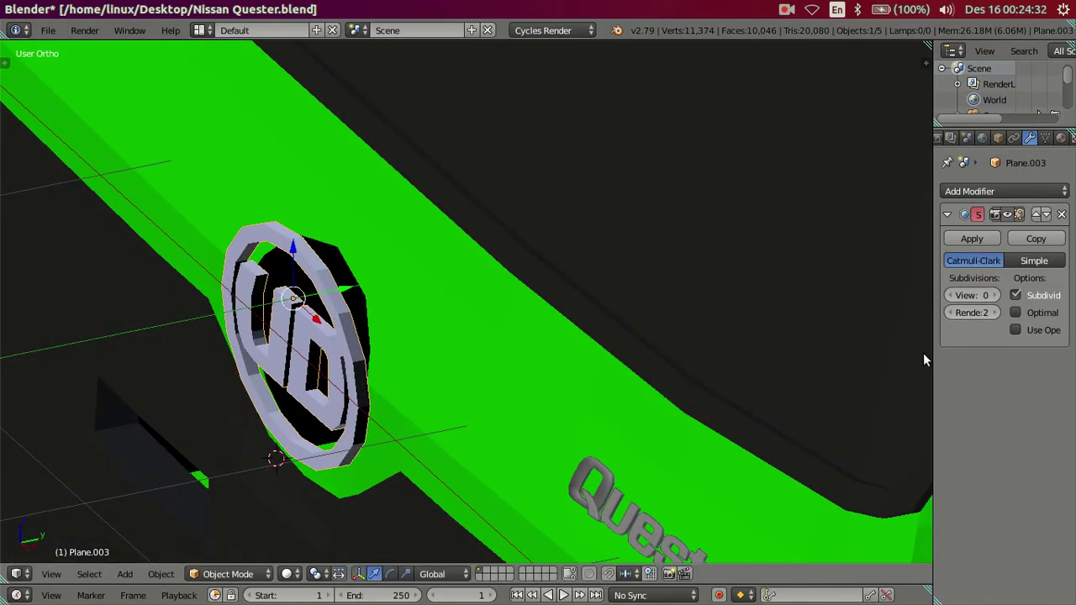
Set the Subsurf viewport level to 2 on both the cab and the UD badge
right_click(619, 428)
left_click(993, 481)
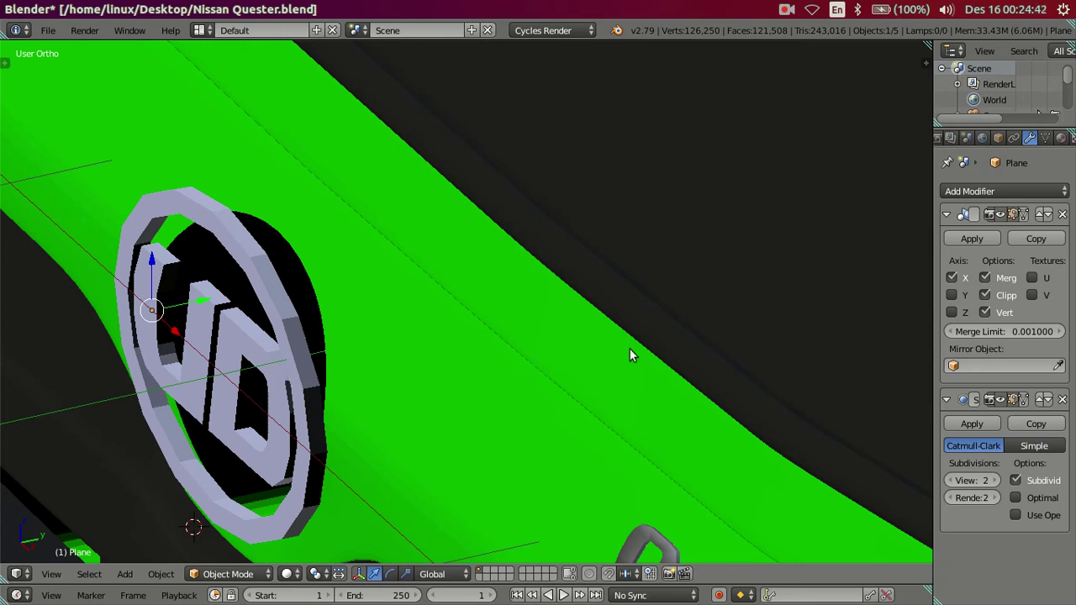
scroll(769, 358, "down", 2)
right_click(289, 409)
scroll(572, 430, "down", 3)
mouse_move(525, 404)
middle_mouse_down("shift")
mouse_move(663, 412)
mouse_move(601, 381)
mouse_move(534, 367)
middle_mouse_up("shift")
scroll(663, 412, "up", 2)
scroll(518, 367, "up", 2)
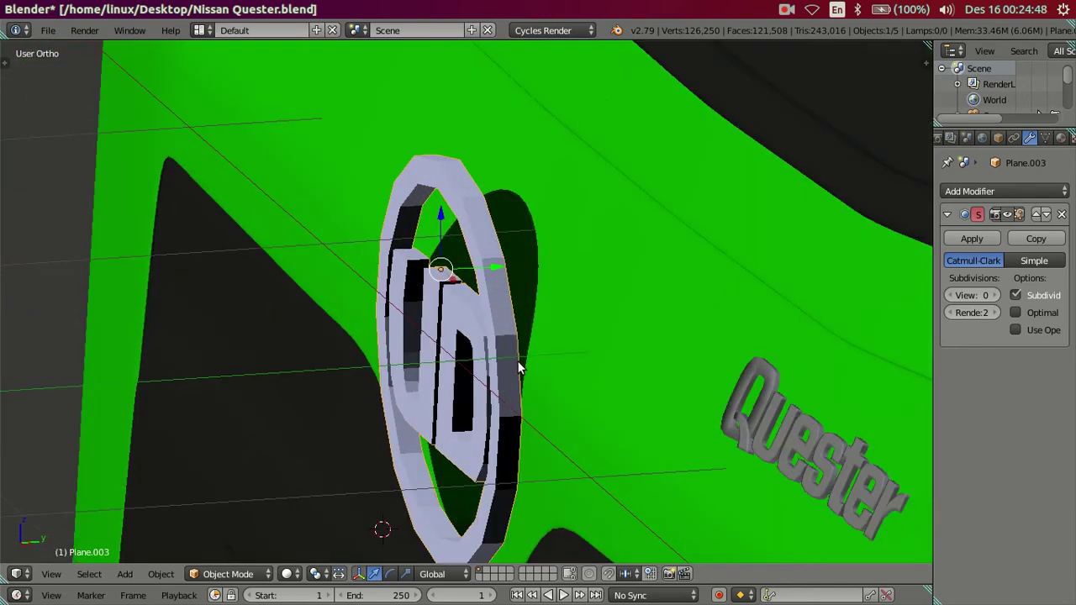
key("z")
key("z")
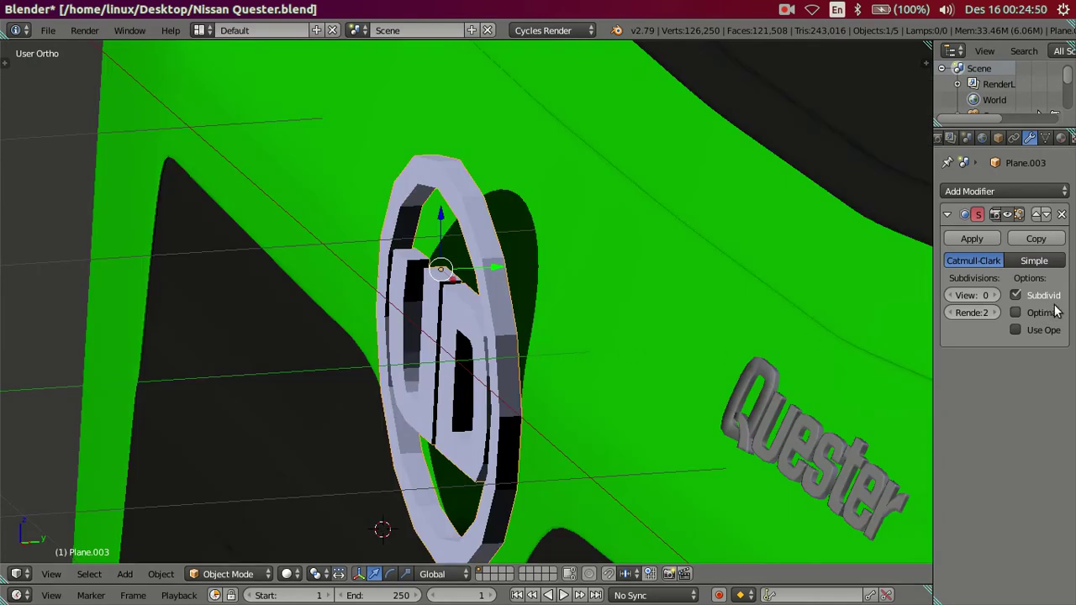
left_click(995, 296)
left_click(995, 296)
Move the UD badge along Y into the front-panel pocket
mouse_move(841, 323)
middle_mouse_down()
mouse_move(594, 344)
mouse_move(536, 313)
middle_mouse_up()
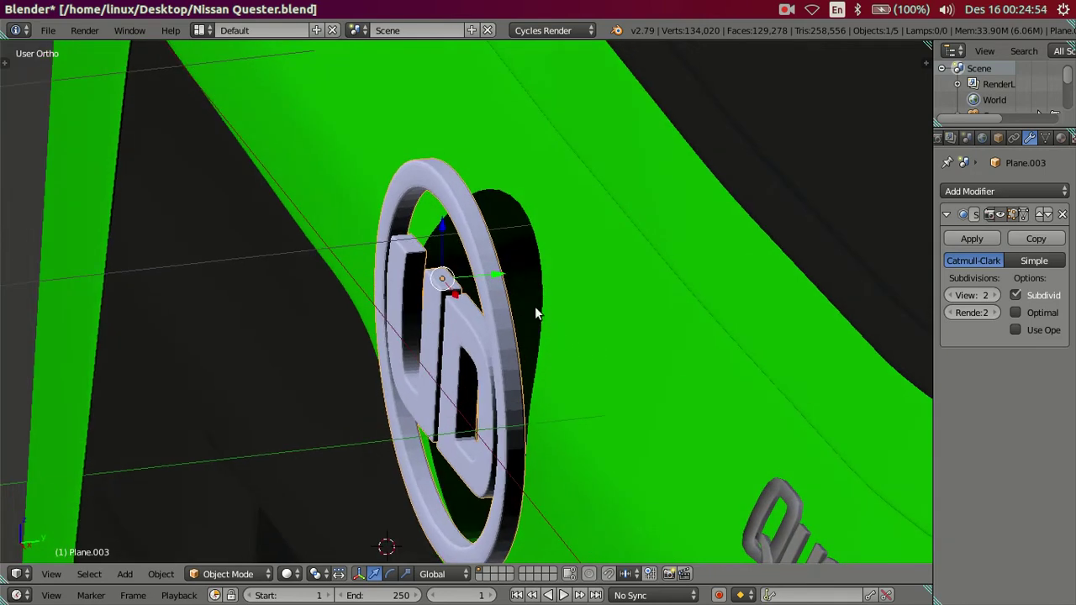
left_click_drag(493, 283, 501, 280)
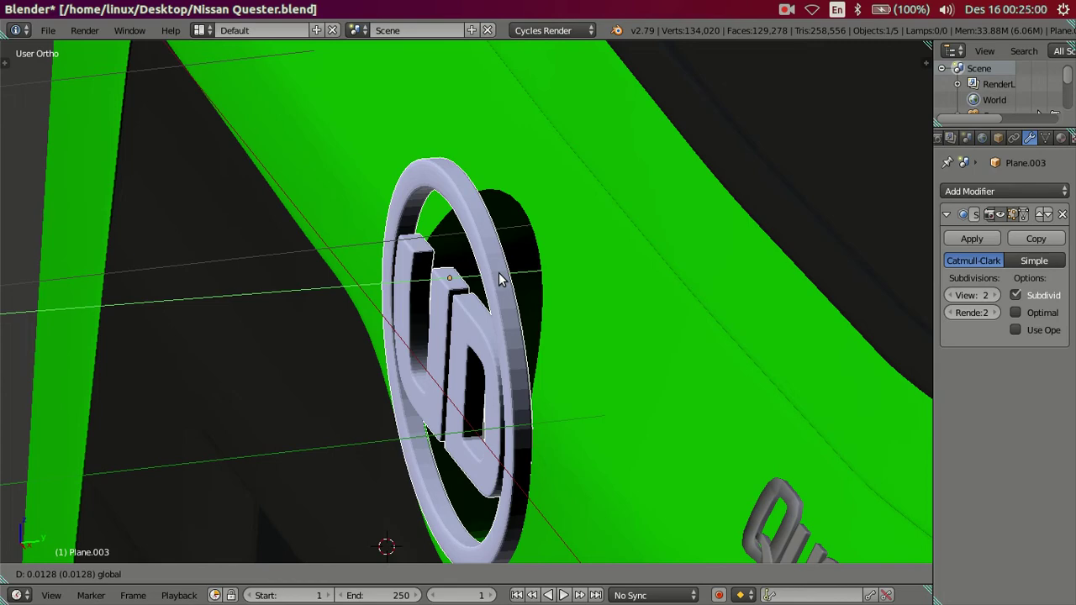
left_click_drag(500, 280, 505, 282)
mouse_move(497, 352)
middle_mouse_down()
mouse_move(668, 288)
mouse_move(725, 312)
mouse_move(715, 336)
mouse_move(611, 349)
mouse_move(456, 324)
mouse_move(465, 320)
middle_mouse_up()
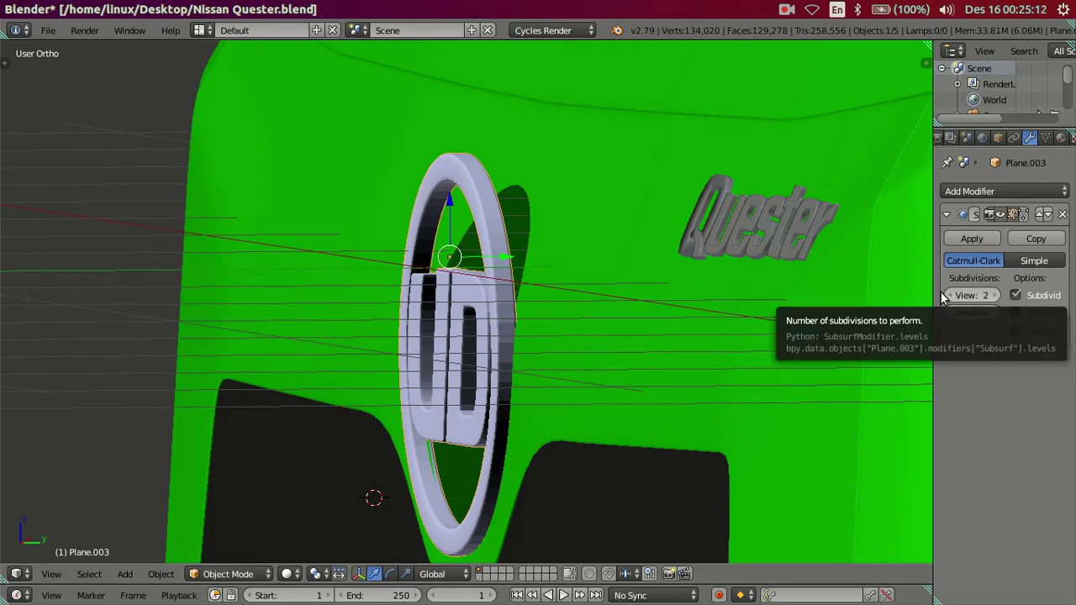
Select the cab body, enter Edit Mode, and set its Subsurf viewport level to 0
key("KP_6")
key("KP_6")
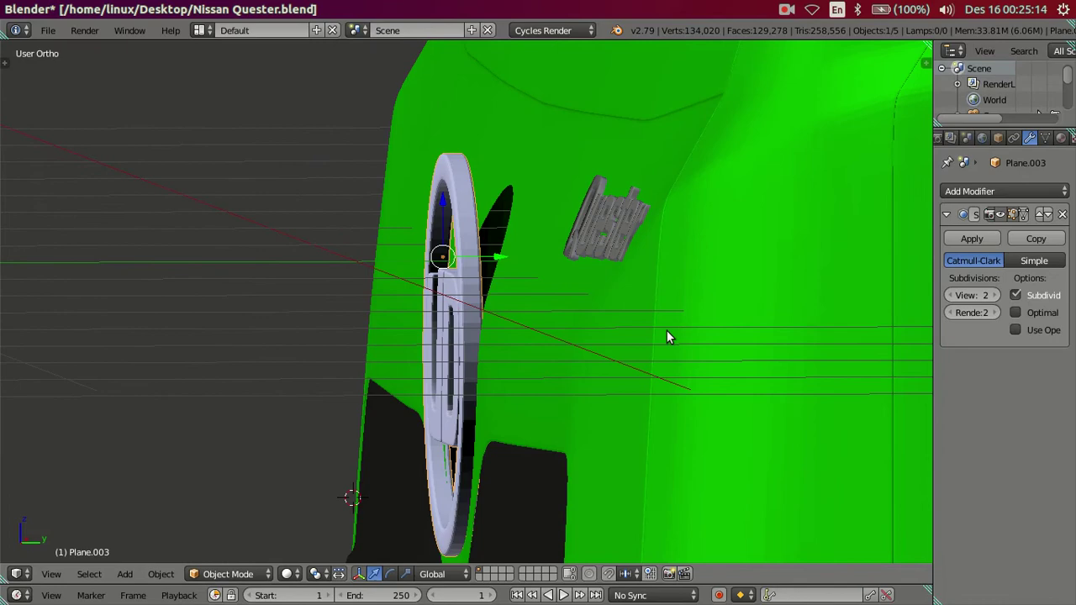
key("KP_4")
key("KP_4")
mouse_move(689, 339)
middle_mouse_down()
mouse_move(702, 359)
mouse_move(678, 370)
mouse_move(662, 343)
middle_mouse_up()
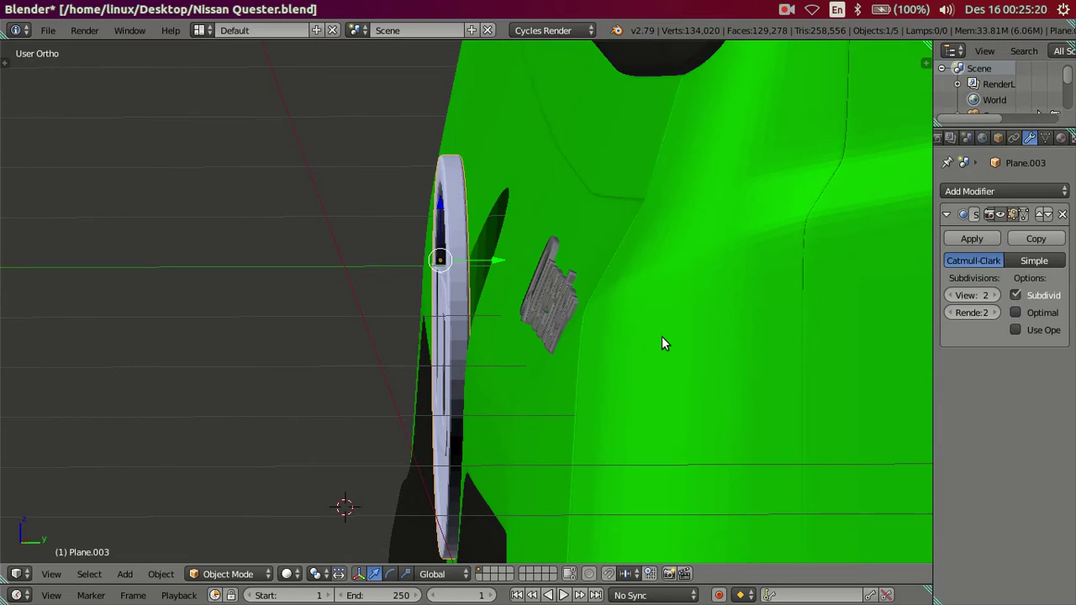
key("z")
right_click(500, 341)
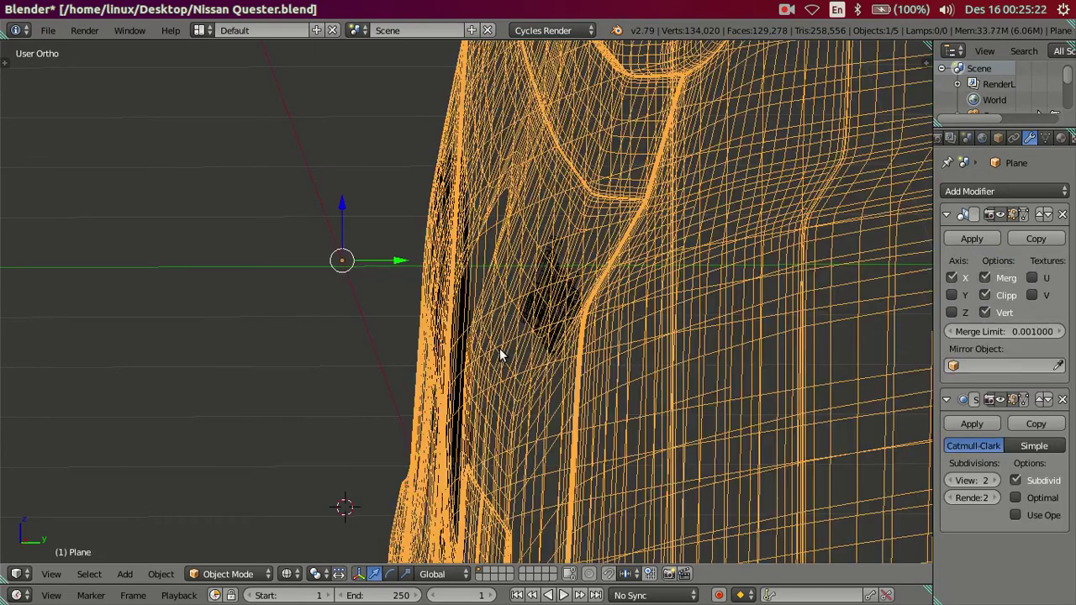
key("z")
middle_click_drag(499, 345, 550, 356)
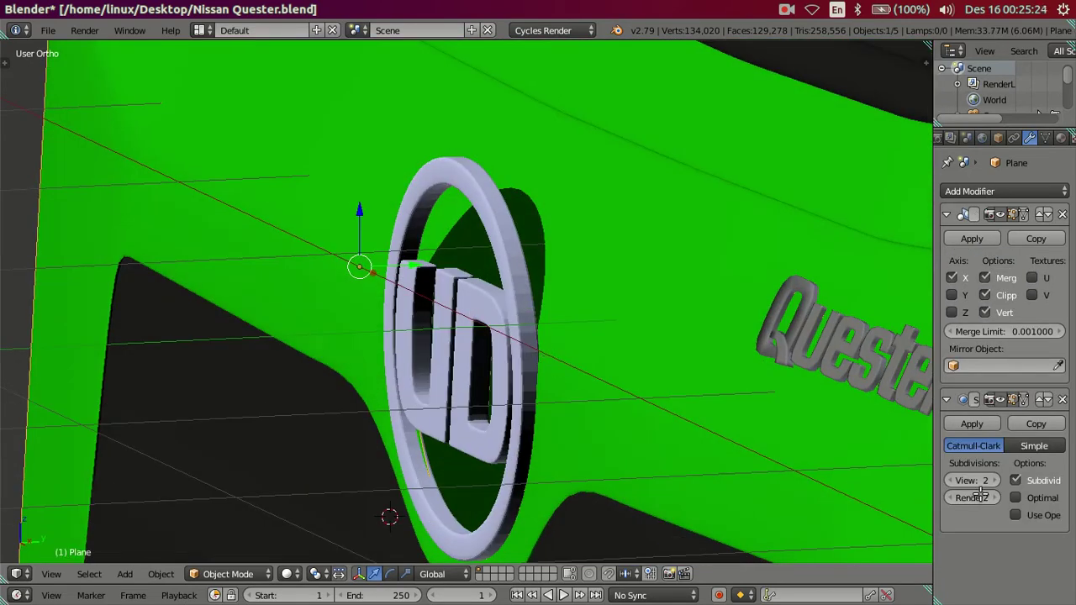
key("Tab")
left_click(952, 480)
left_click(953, 480)
Slide the panel vertices beside the badge along Y in the right view
mouse_move(608, 365)
middle_mouse_down()
mouse_move(589, 370)
mouse_move(608, 396)
mouse_move(524, 423)
middle_mouse_up()
key("z")
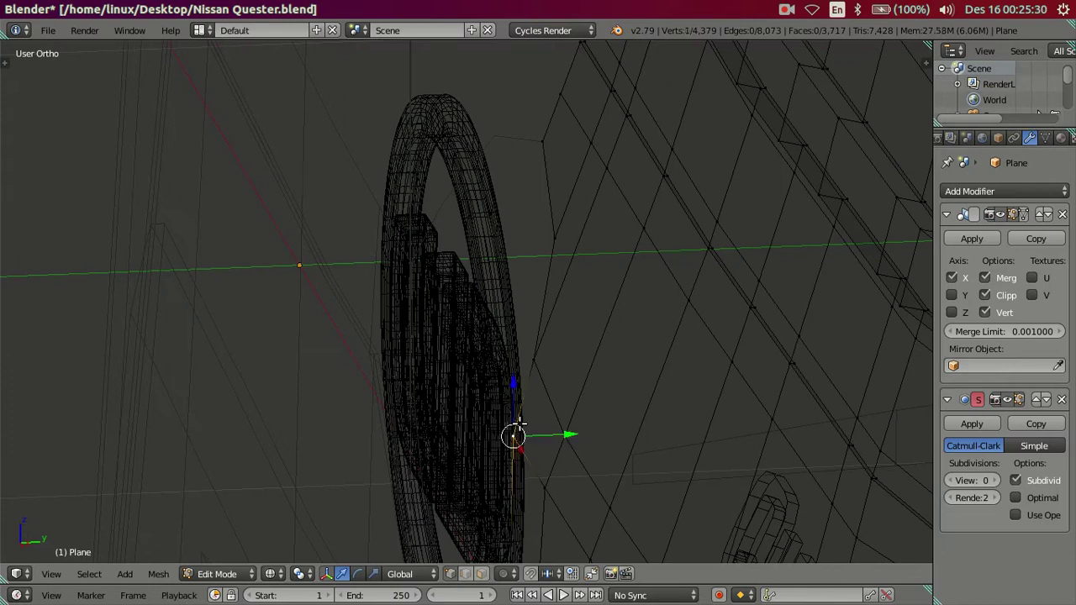
middle_click_drag(542, 360, 547, 457)
key("KP_3")
key("KP_Decimal")
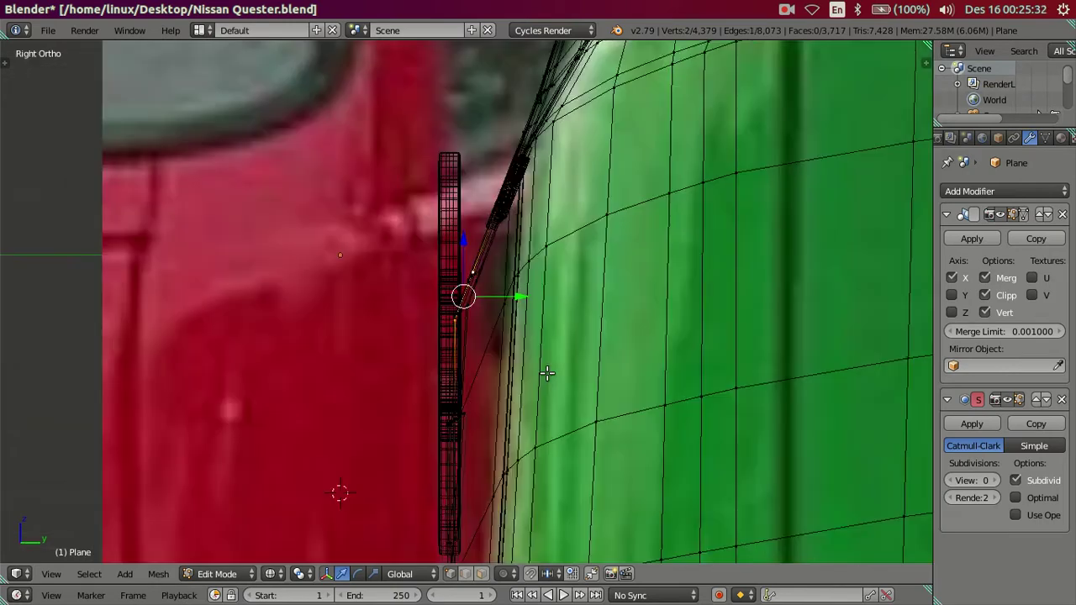
left_click_drag(510, 298, 528, 293)
left_click_drag(559, 242, 533, 247)
scroll(533, 248, "down", 4)
mouse_move(533, 247)
middle_mouse_down()
mouse_move(564, 291)
mouse_move(648, 240)
mouse_move(661, 188)
mouse_move(636, 178)
mouse_move(560, 255)
mouse_move(554, 366)
middle_mouse_up()
scroll(588, 294, "up", 3)
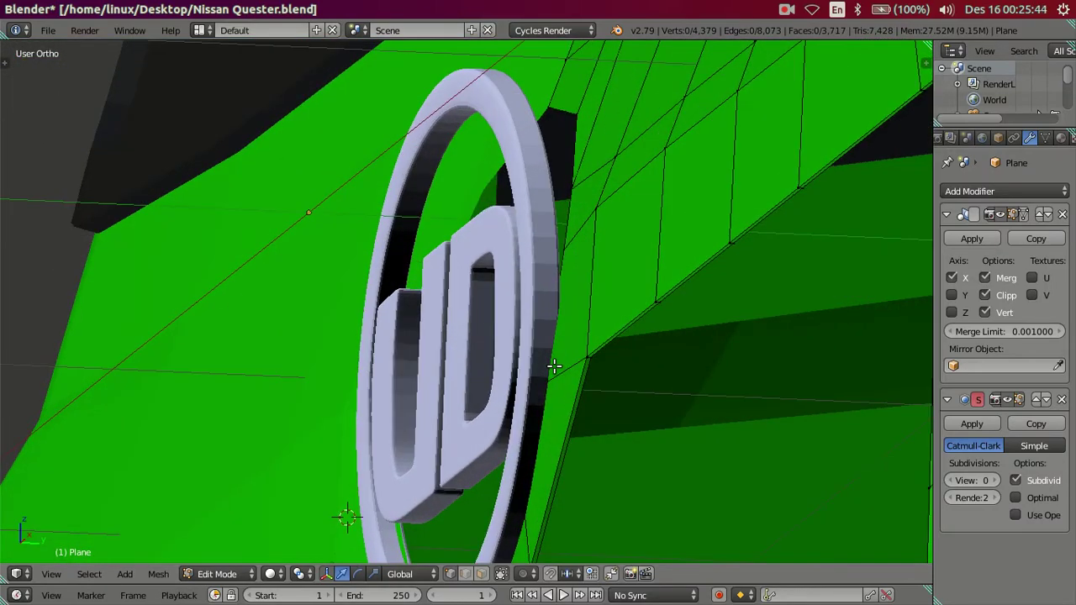
Slide the selected pocket edge along Y in the right view
key("z")
mouse_move(569, 199)
middle_mouse_down()
mouse_move(613, 267)
mouse_move(611, 241)
mouse_move(587, 306)
mouse_move(440, 353)
mouse_move(553, 306)
mouse_move(626, 378)
mouse_move(569, 392)
middle_mouse_up()
key("z")
key("KP_3")
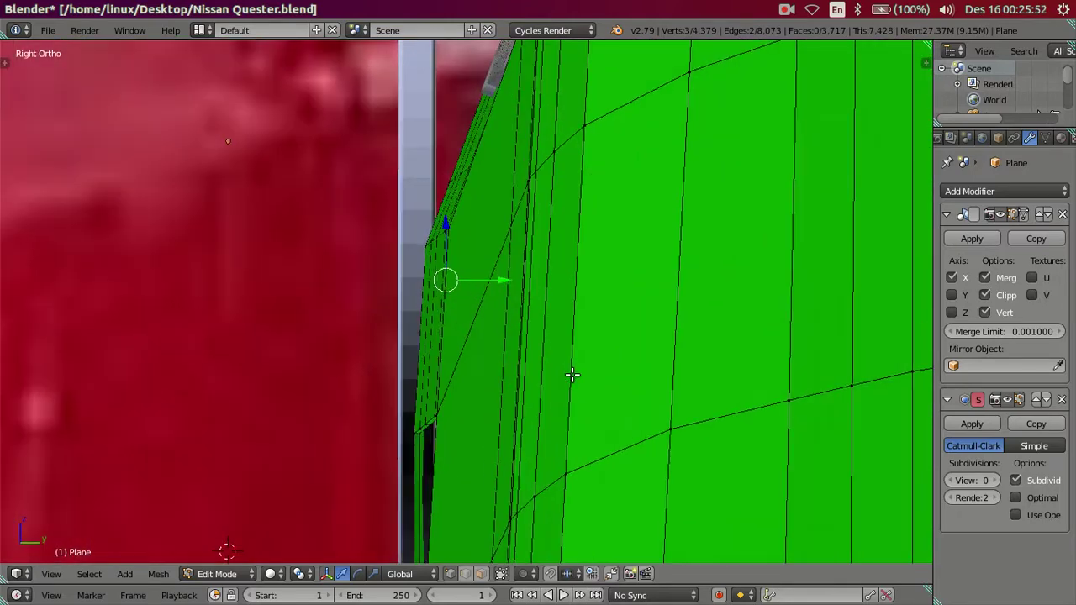
key("z")
mouse_move(501, 290)
left_mouse_down()
mouse_move(514, 276)
mouse_move(508, 252)
left_mouse_up()
mouse_move(508, 253)
middle_mouse_down()
mouse_move(538, 280)
mouse_move(505, 301)
mouse_move(716, 311)
mouse_move(745, 288)
mouse_move(780, 357)
middle_mouse_up()
In Object Mode, preview the cab at subdivision 2, then return it to 0
key("Tab")
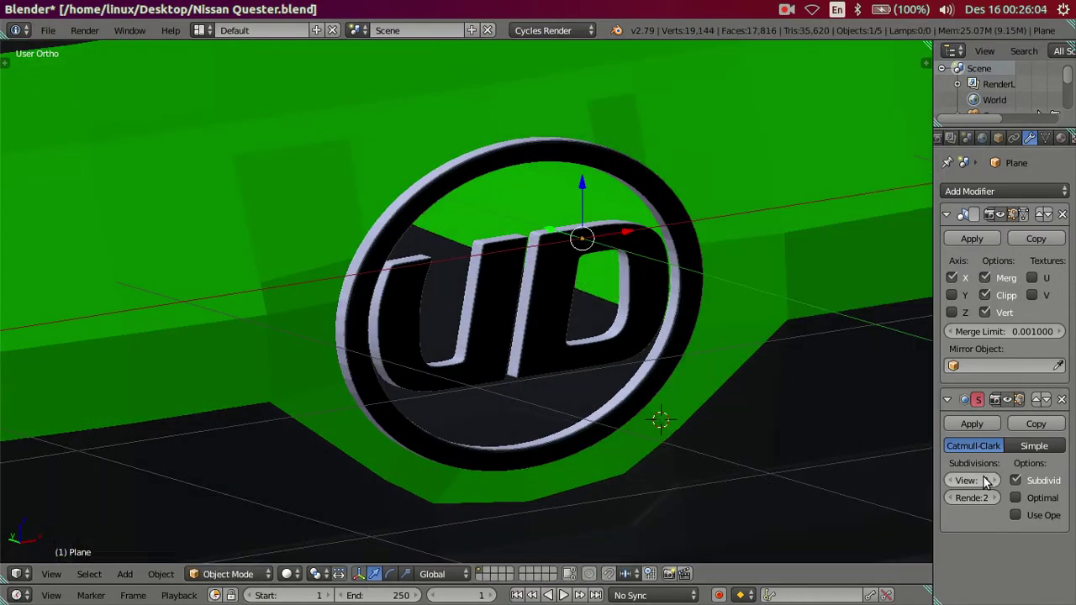
scroll(976, 480, "up", 2, "ctrl")
mouse_move(830, 425)
middle_mouse_down()
mouse_move(613, 312)
mouse_move(479, 331)
mouse_move(403, 322)
middle_mouse_up()
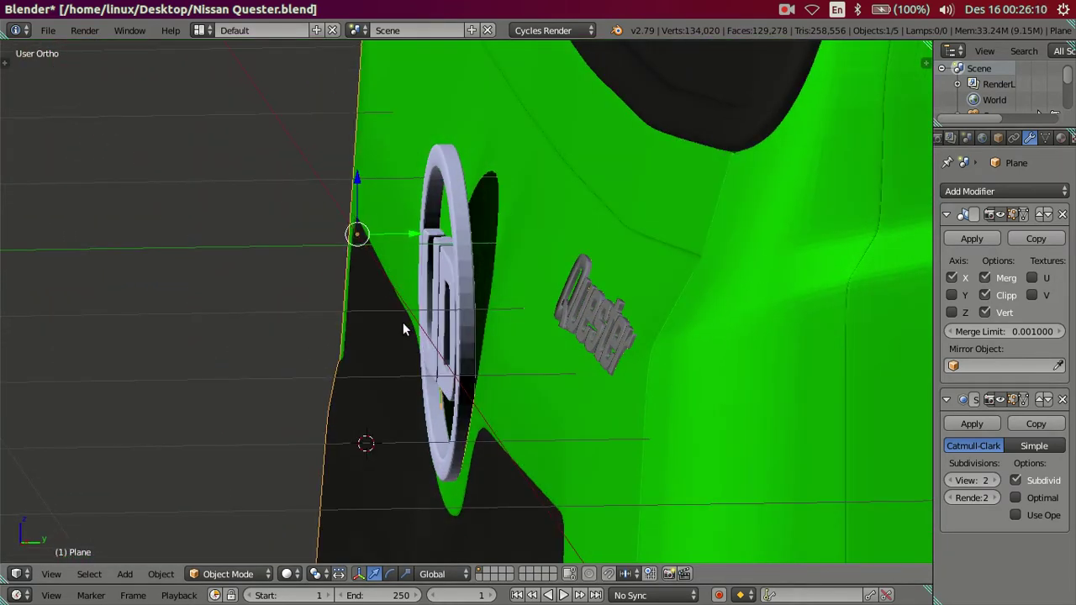
left_click(948, 484)
left_click(948, 484)
mouse_move(622, 340)
middle_mouse_down()
mouse_move(559, 304)
mouse_move(476, 282)
middle_mouse_up()
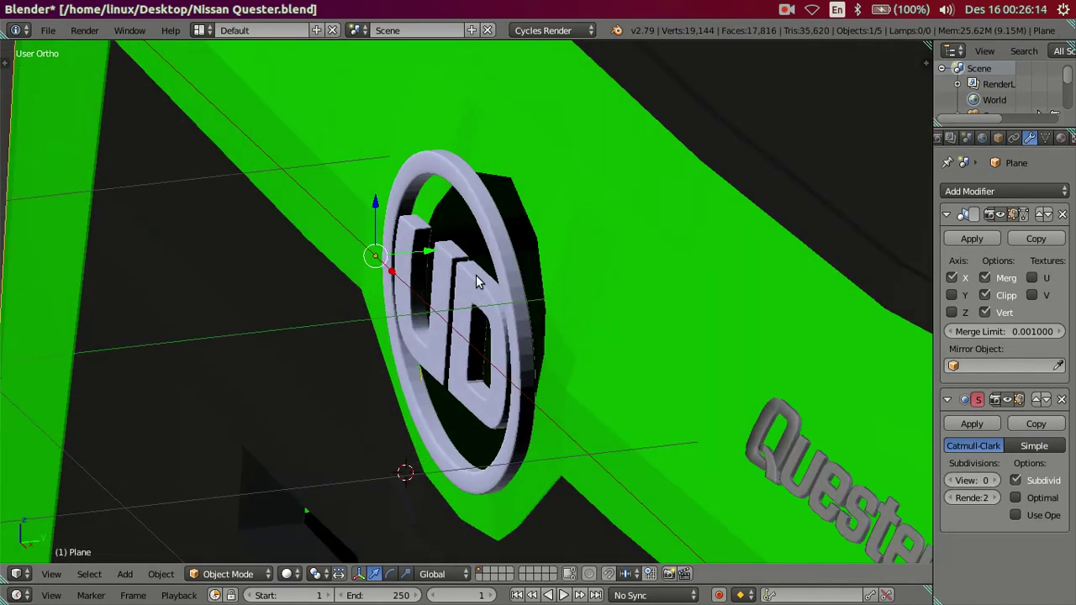
Lower the UD badge's Subsurf viewport level to 0 and reselect the cab body
right_click(476, 283)
left_click(949, 295)
left_click(949, 295)
mouse_move(668, 318)
middle_mouse_down()
mouse_move(581, 302)
mouse_move(676, 315)
mouse_move(664, 312)
mouse_move(617, 353)
mouse_move(571, 281)
mouse_move(512, 295)
mouse_move(505, 163)
mouse_move(550, 224)
mouse_move(537, 270)
mouse_move(560, 291)
mouse_move(587, 227)
mouse_move(558, 233)
mouse_move(551, 267)
middle_mouse_up()
key("Tab")
key("Tab")
right_click(677, 315)
key("Tab")
Inspect the front panel around the UD badge from the right side, briefly in wireframe
key("KP_3")
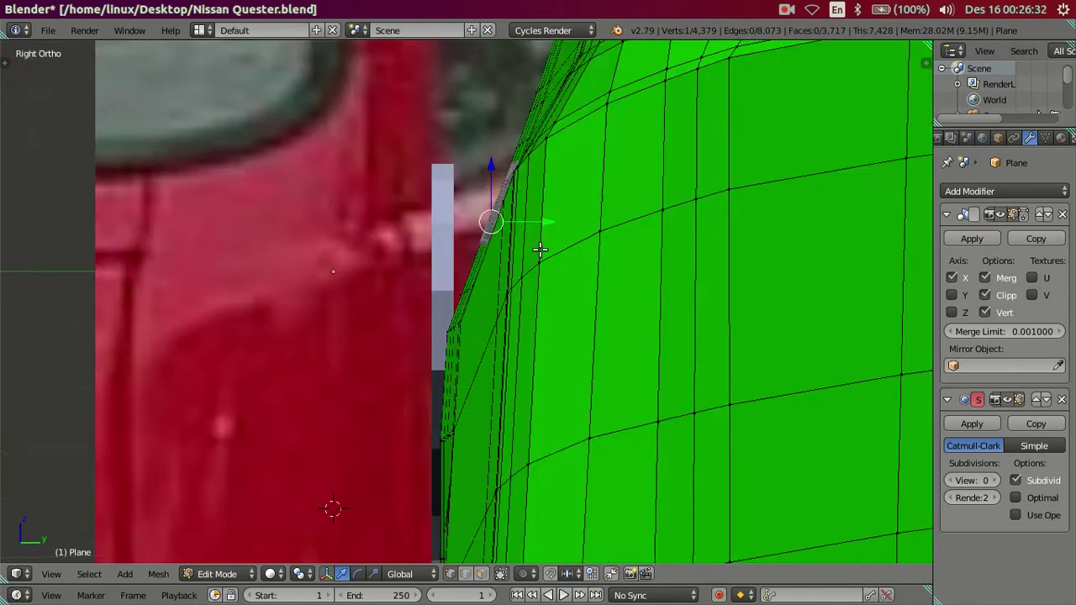
scroll(545, 239, "up", 5)
scroll(550, 232, "up", 1, "ctrl")
scroll(555, 237, "up", 1, "ctrl")
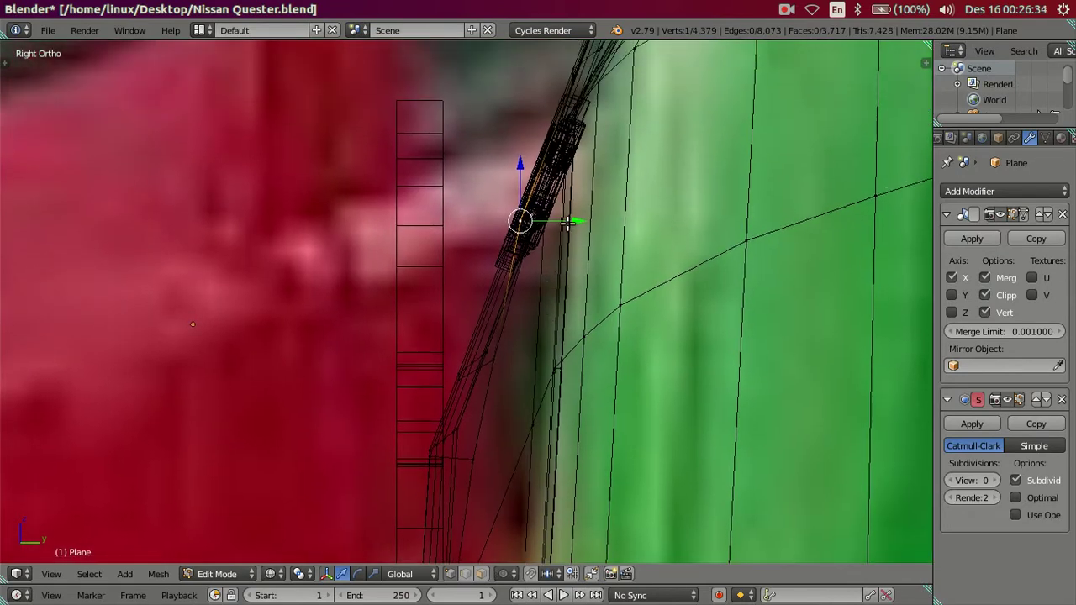
scroll(563, 248, "up", 1)
middle_click_drag(542, 326, 560, 318)
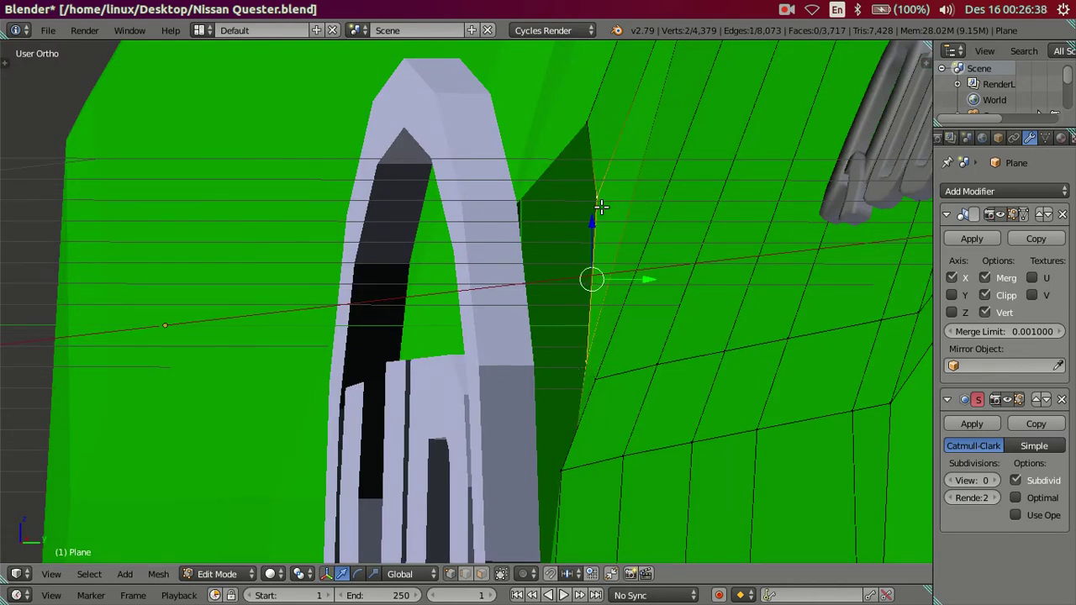
key("KP_3")
key("z")
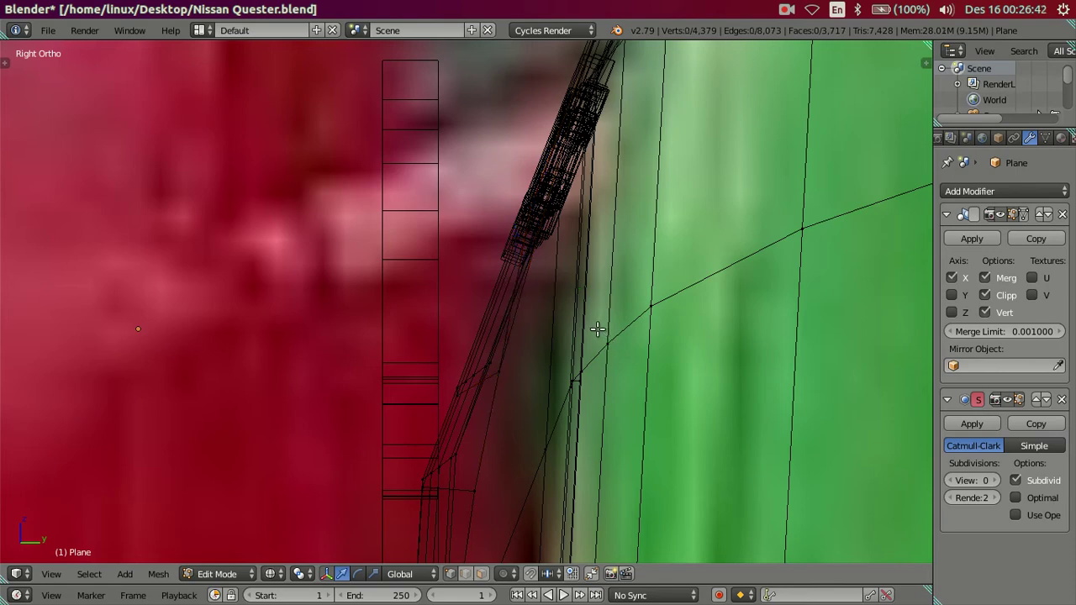
key("z")
scroll(570, 281, "down", 4)
middle_click_drag(569, 281, 590, 300)
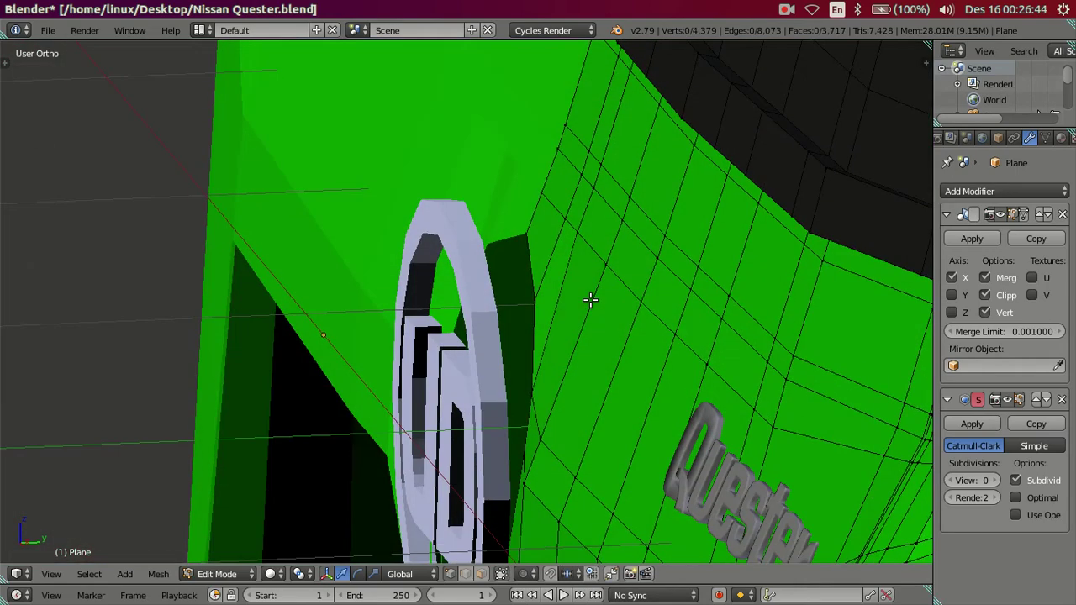
Select a front-panel vertex beside the UD badge and examine the panel around it
right_click(525, 297)
middle_click_drag(583, 353, 564, 334)
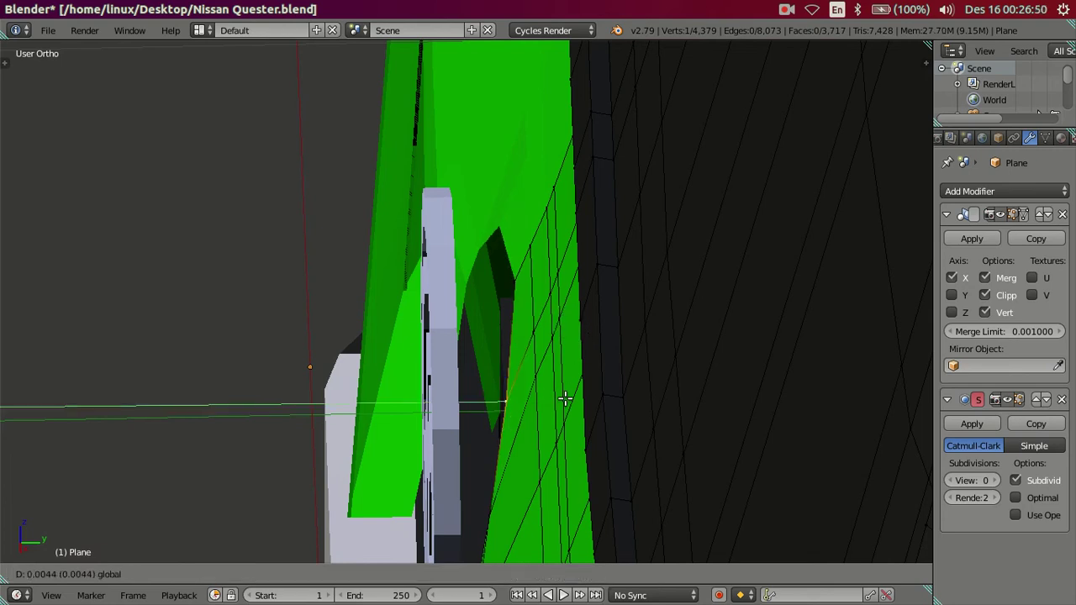
mouse_move(548, 377)
middle_mouse_down()
mouse_move(623, 396)
mouse_move(579, 322)
mouse_move(566, 336)
mouse_move(577, 352)
middle_mouse_up()
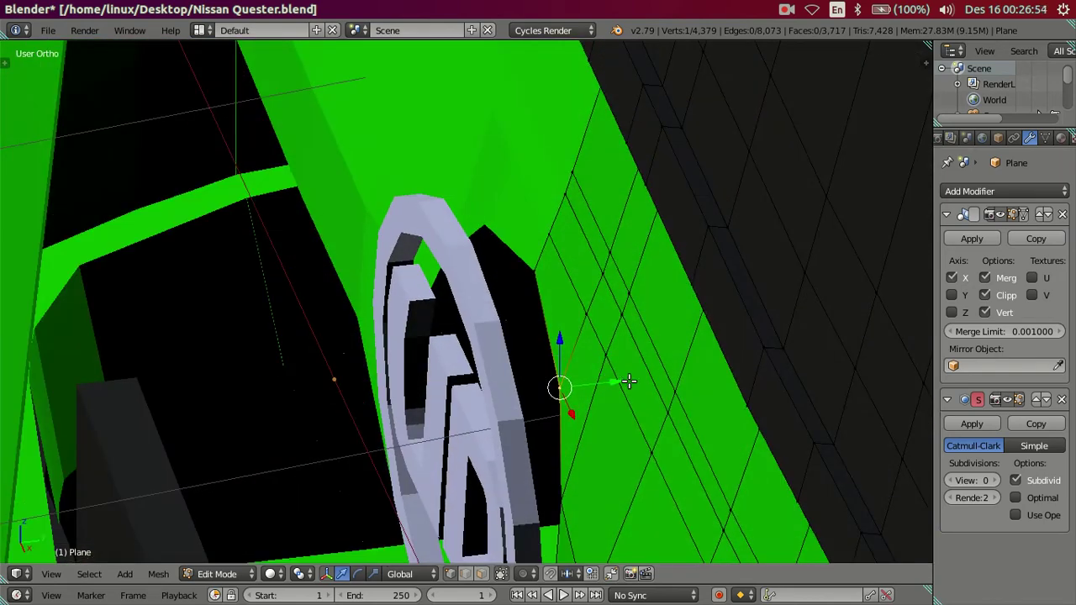
mouse_move(631, 371)
middle_mouse_down()
mouse_move(596, 378)
mouse_move(597, 360)
mouse_move(739, 360)
middle_mouse_up()
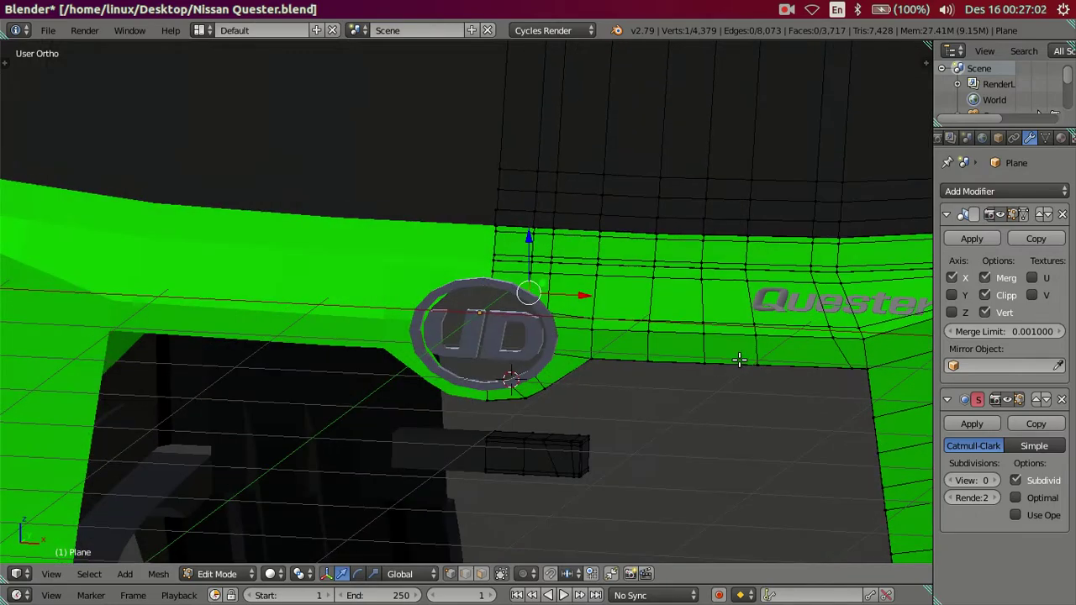
Swing the view over to inspect the panel around the Quester lettering
middle_click_drag(737, 310, 527, 341)
scroll(526, 342, "up", 2)
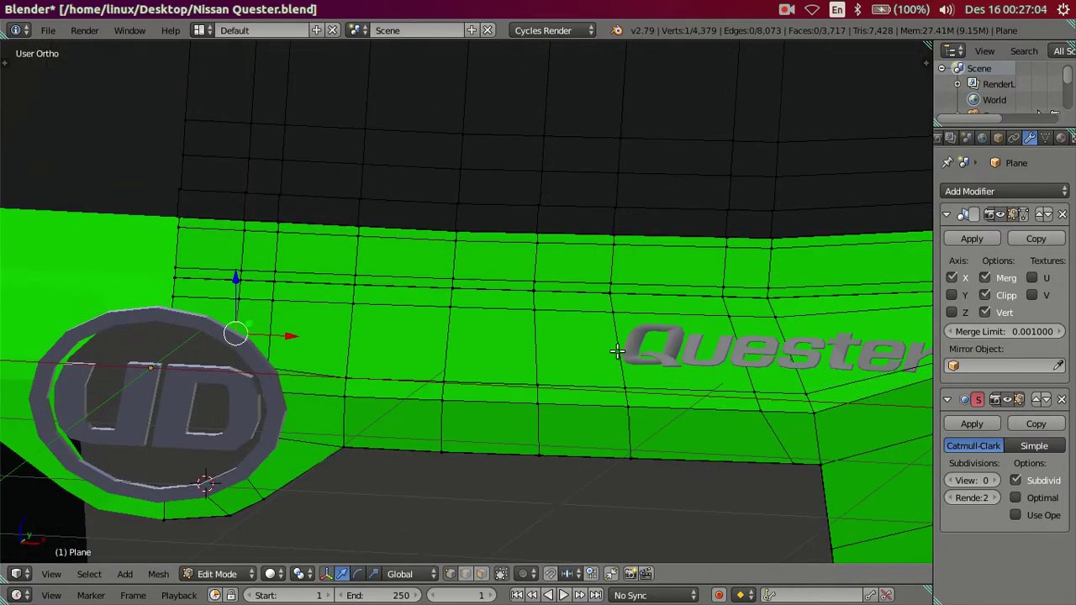
scroll(572, 391, "up", 2)
scroll(572, 391, "down", 3)
mouse_move(572, 391)
middle_mouse_down()
mouse_move(513, 374)
mouse_move(528, 370)
middle_mouse_up()
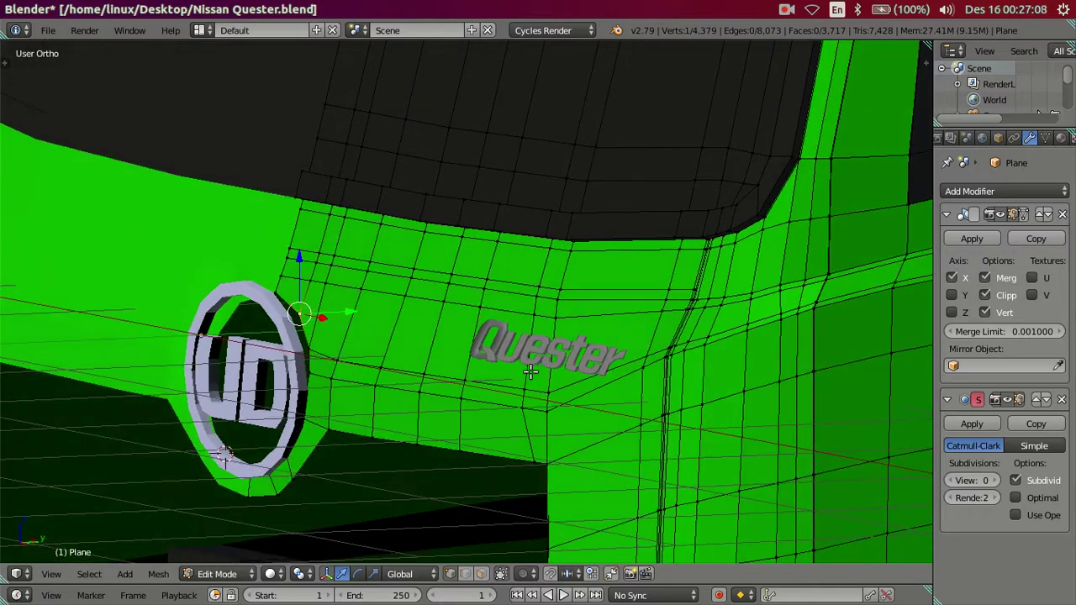
scroll(546, 415, "up", 1)
scroll(547, 416, "up", 1)
scroll(543, 418, "up", 1)
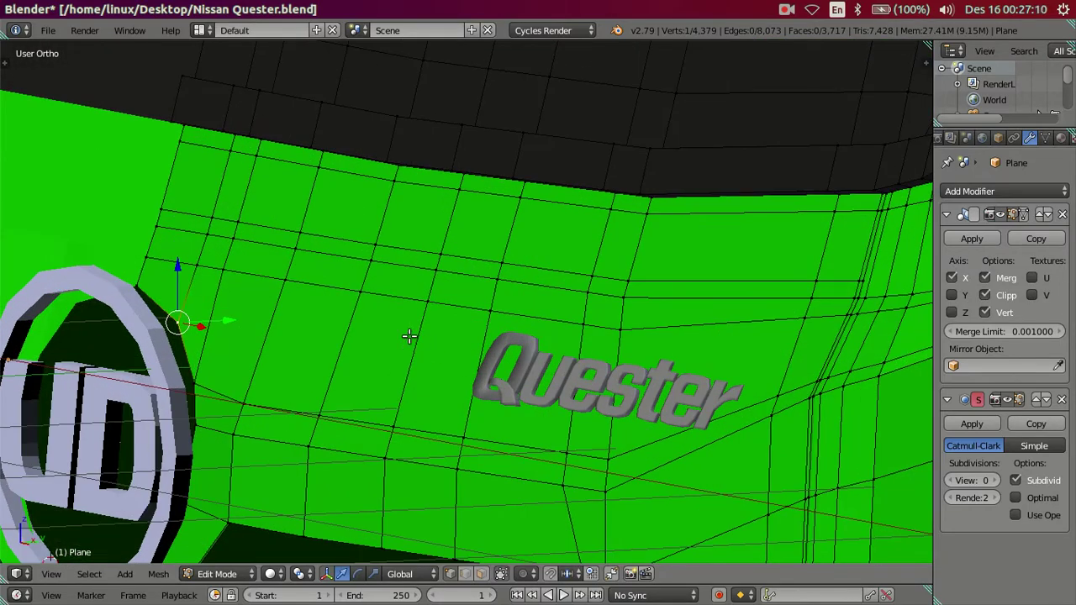
mouse_move(286, 369)
middle_mouse_down()
mouse_move(294, 356)
mouse_move(233, 373)
mouse_move(343, 341)
mouse_move(284, 368)
mouse_move(498, 336)
middle_mouse_up()
scroll(314, 367, "up", 1)
scroll(333, 379, "up", 1)
scroll(358, 383, "up", 1)
scroll(357, 383, "down", 3)
Switch from the cab body to the UD badge (Plane.003) and edit its mesh in right view
key("Tab")
right_click(264, 355)
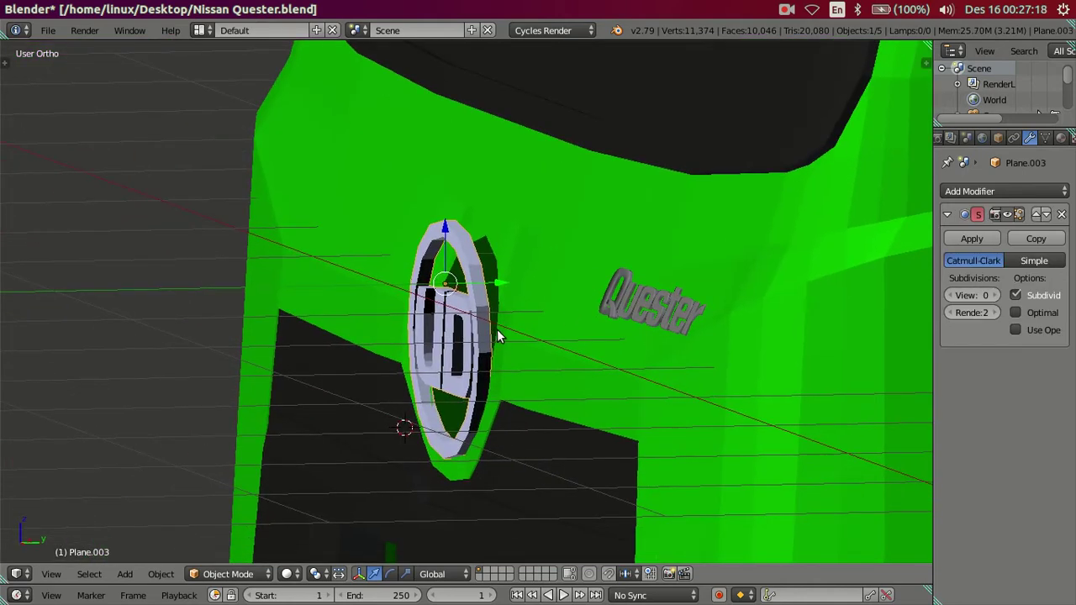
key("KP_3")
key("Tab")
scroll(567, 339, "up", 2)
scroll(640, 358, "up", 2)
mouse_move(640, 357)
middle_mouse_down()
mouse_move(630, 426)
mouse_move(547, 298)
mouse_move(559, 382)
middle_mouse_up()
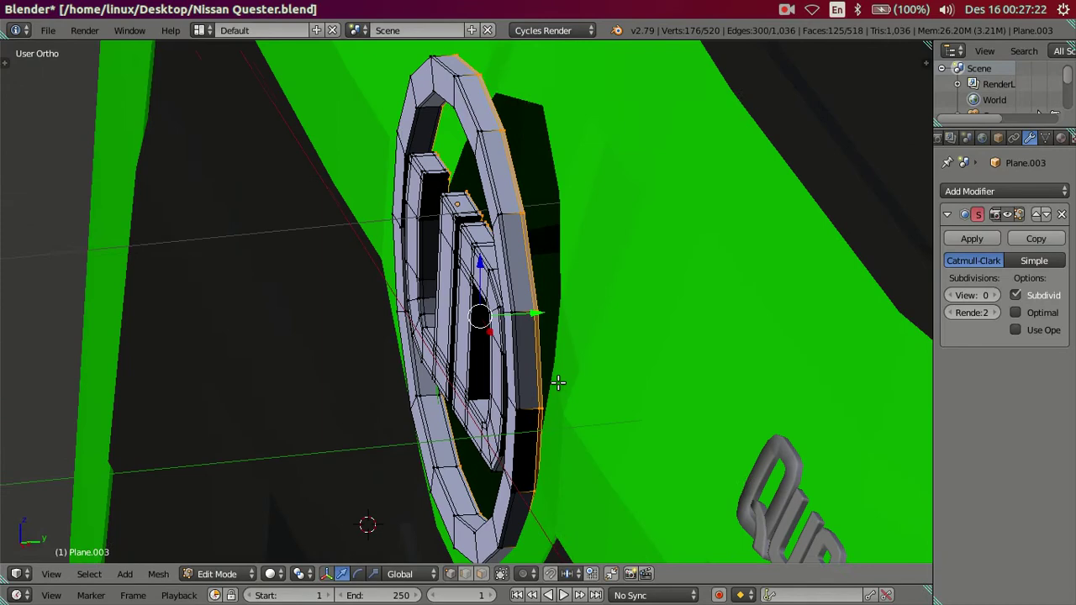
scroll(558, 383, "down", 3)
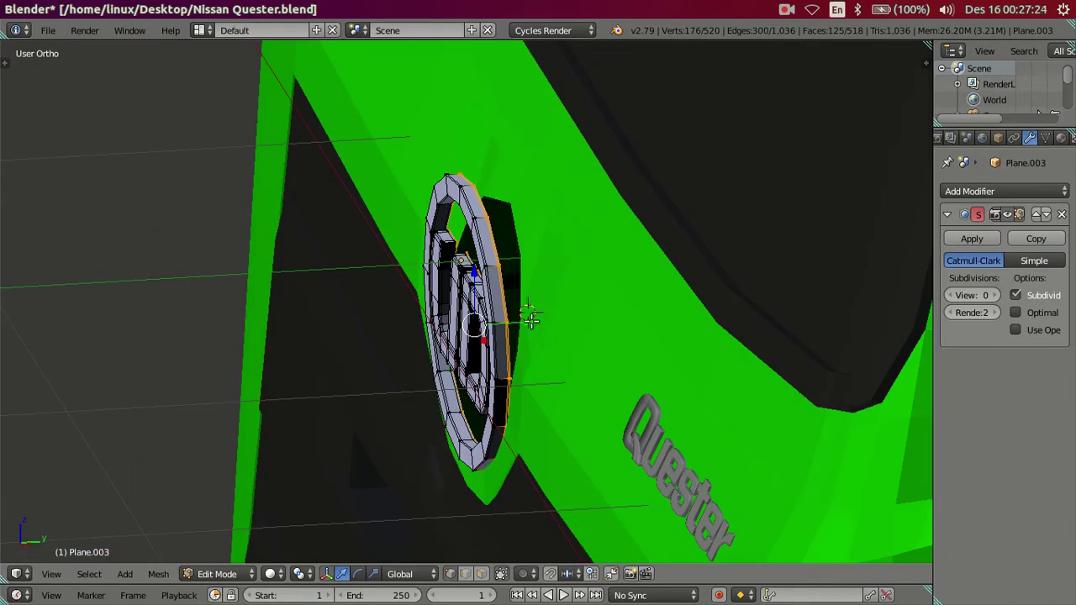
Try a rim extrusion, undo it, and shift the outer rim edge loop 0.0101 along Y
key("e")
left_click(573, 312)
mouse_move(572, 312)
middle_mouse_down()
mouse_move(555, 404)
mouse_move(588, 296)
mouse_move(385, 340)
mouse_move(437, 360)
mouse_move(447, 342)
mouse_move(180, 384)
mouse_move(264, 392)
mouse_move(488, 320)
mouse_move(418, 357)
mouse_move(530, 294)
middle_mouse_up()
key("Tab")
key("Tab")
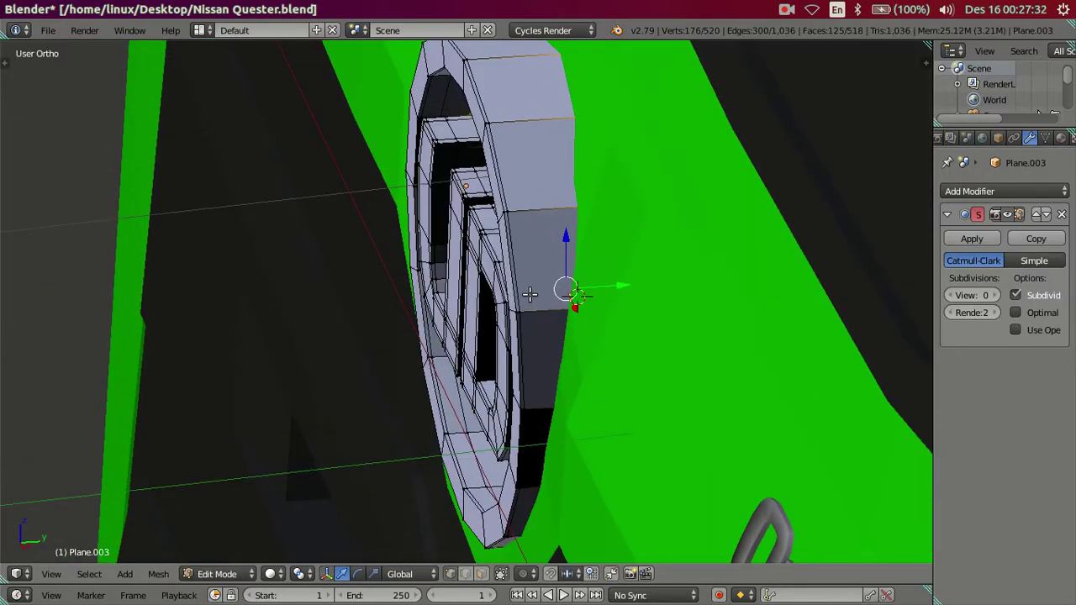
key("ctrl+z")
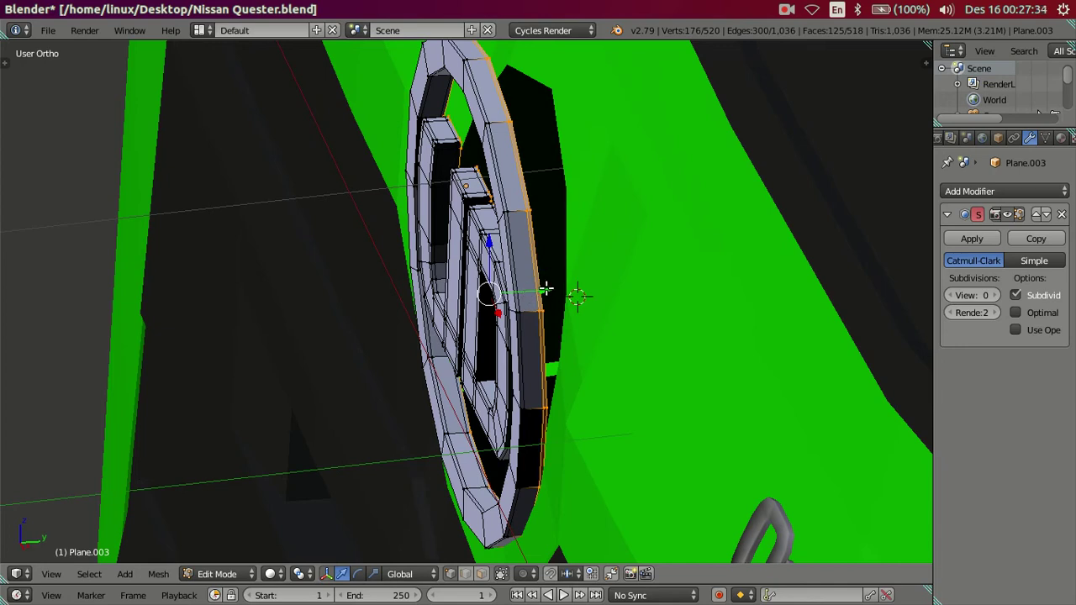
key("g")
key("y")
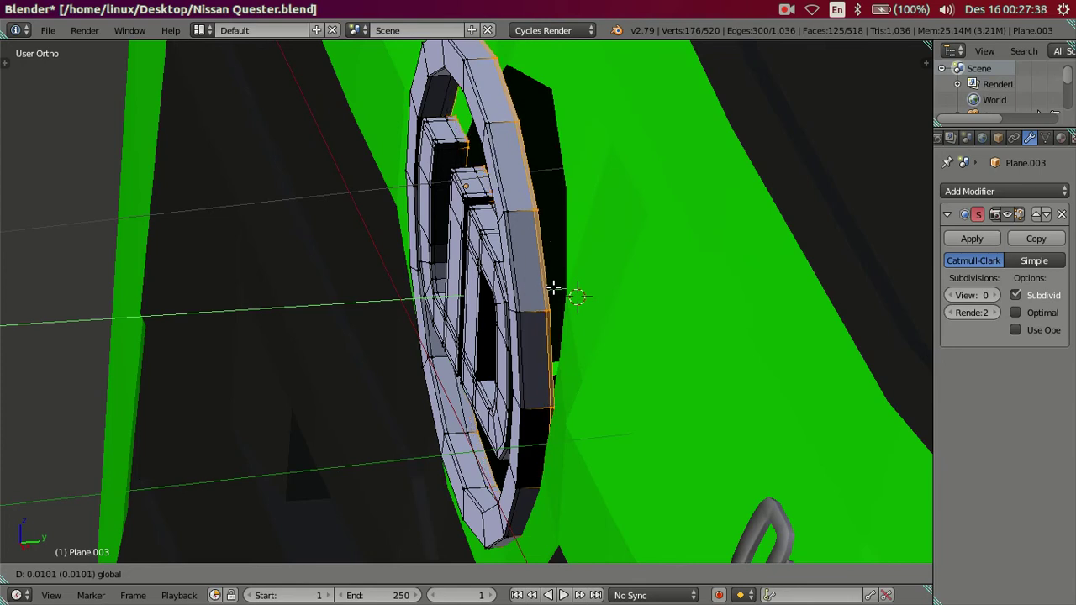
right_click(558, 288)
Select the whole badge mesh and rotate it to match the front panel's slope
scroll(571, 295, "down", 3)
key("a")
key("KP_3")
scroll(581, 286, "up", 3)
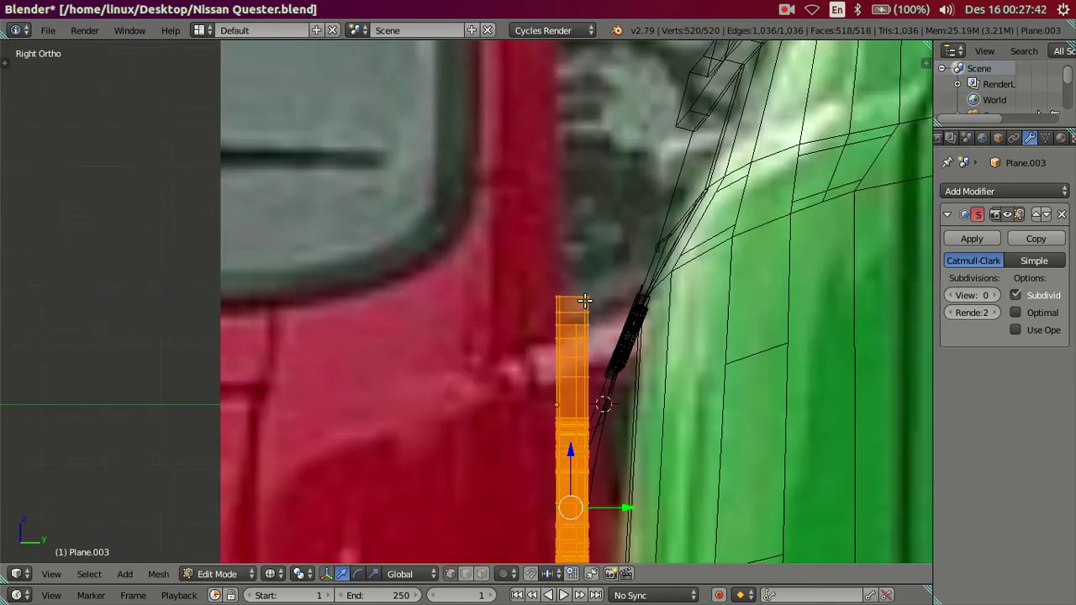
scroll(580, 277, "up", 1)
scroll(585, 271, "up", 2)
scroll(586, 271, "down", 2)
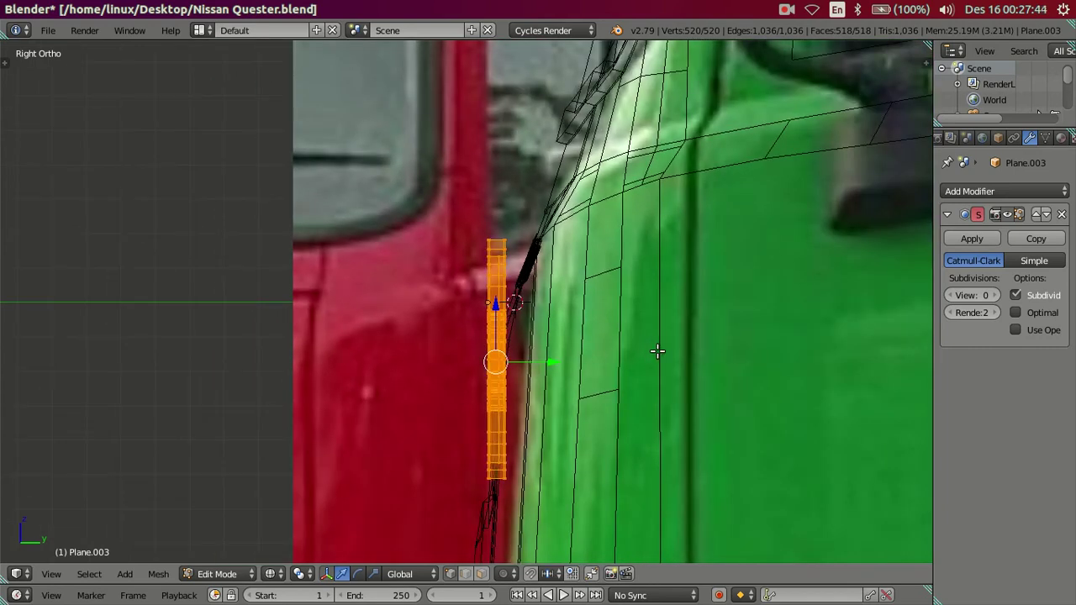
key("r")
left_click(643, 381)
middle_click_drag(560, 360, 544, 343)
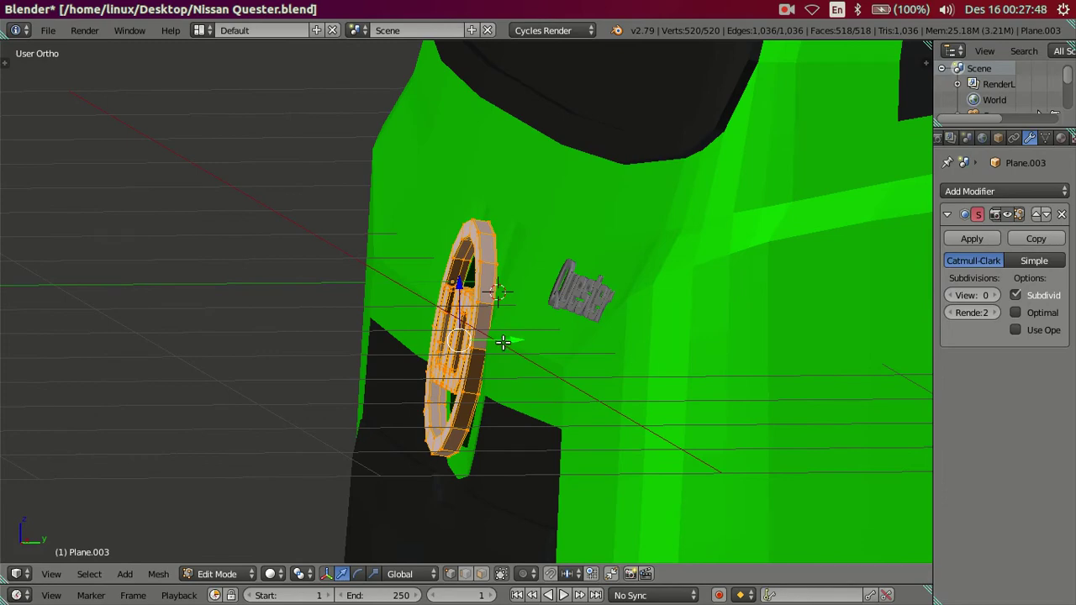
Rotate the badge ring a second time and move it toward the panel
key("r")
left_click(511, 338)
mouse_move(512, 338)
middle_mouse_down()
mouse_move(690, 359)
mouse_move(470, 401)
mouse_move(420, 333)
mouse_move(68, 411)
mouse_move(33, 396)
mouse_move(445, 304)
middle_mouse_up()
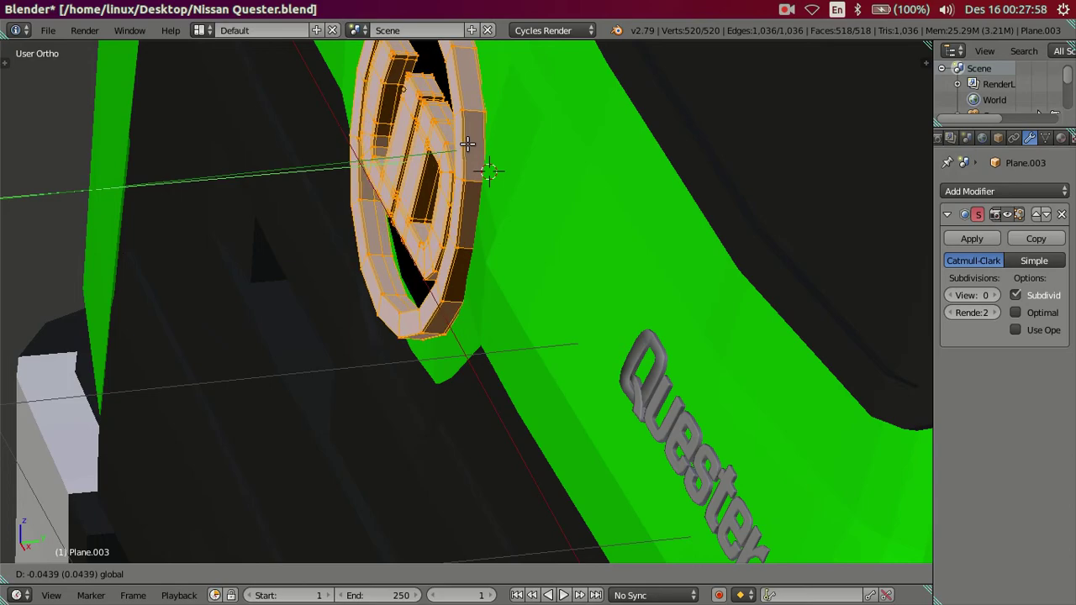
left_click(475, 143)
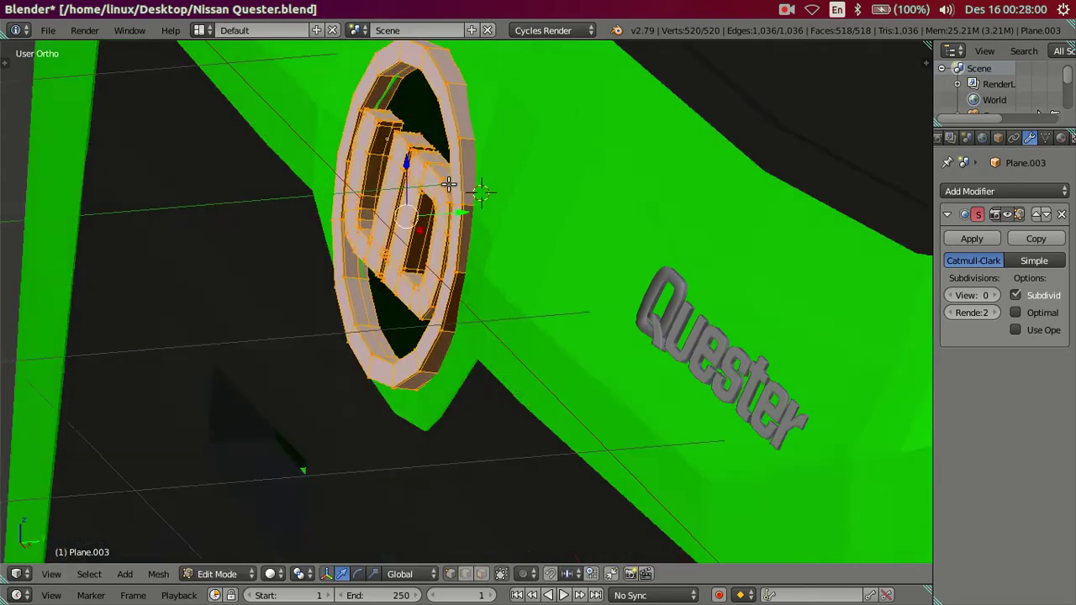
middle_click_drag(475, 143, 471, 162)
mouse_move(384, 281)
middle_mouse_down()
mouse_move(517, 337)
mouse_move(652, 290)
middle_mouse_up()
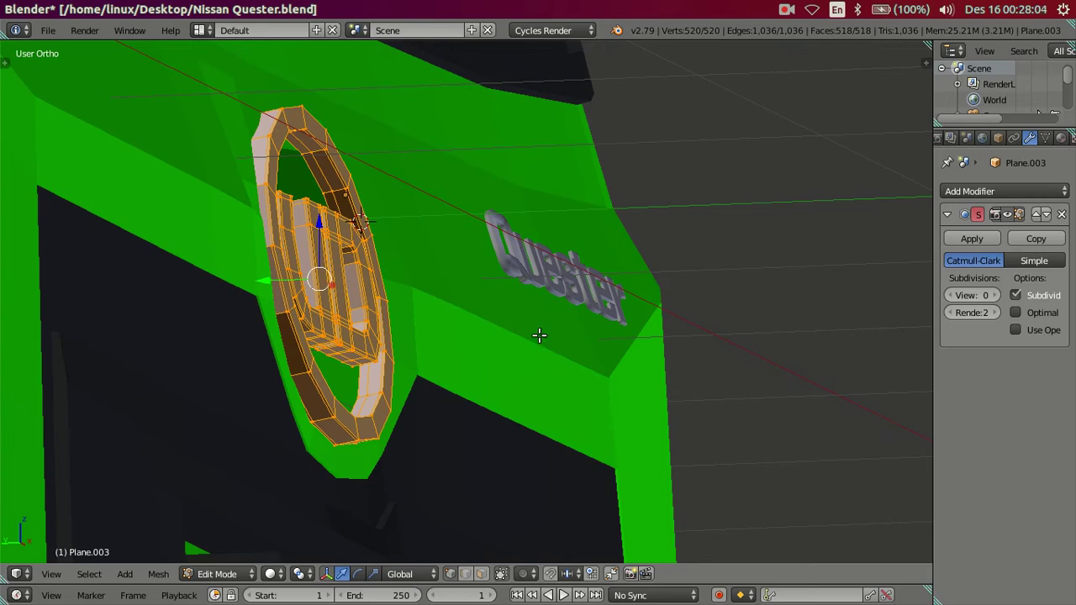
Tilt the badge on X, slide it along Y against the panel, and raise its viewport subdivision
key("r")
key("x")
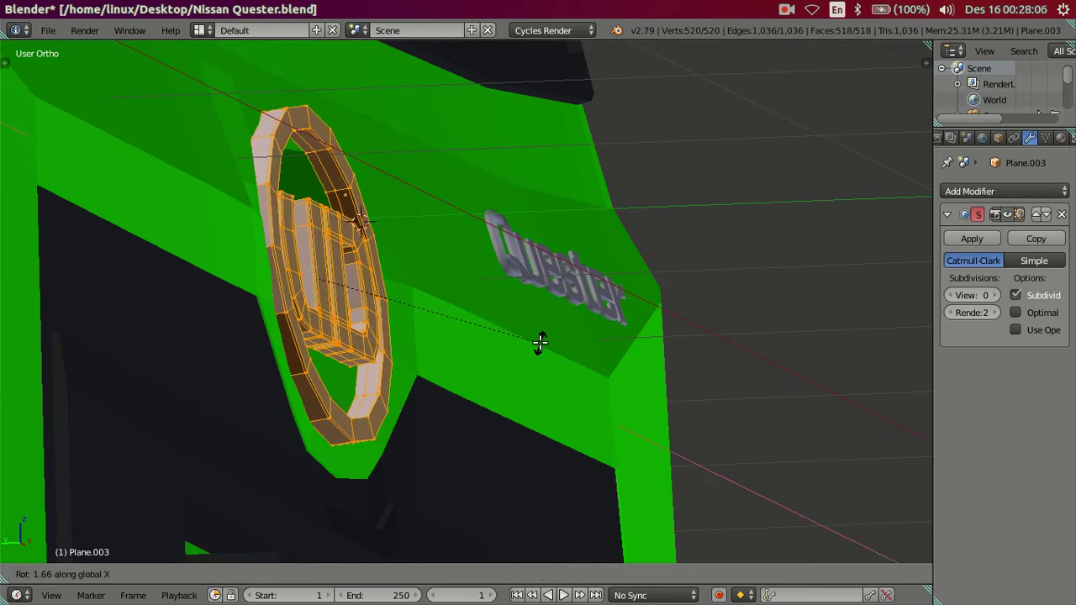
left_click(540, 340)
mouse_move(550, 320)
middle_mouse_down()
mouse_move(327, 245)
mouse_move(244, 365)
mouse_move(225, 362)
middle_mouse_up()
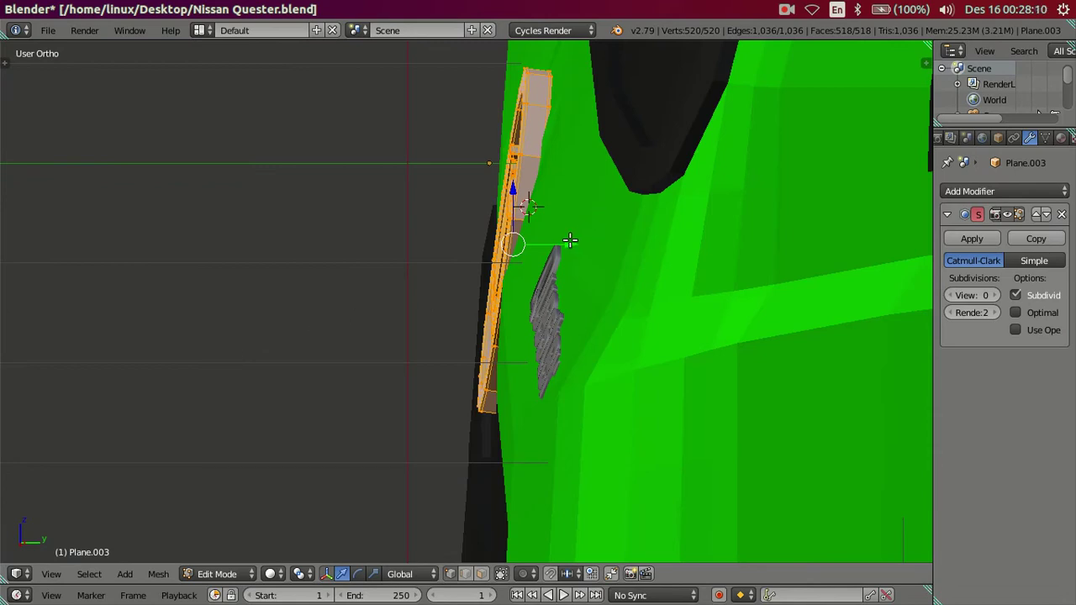
left_click_drag(568, 243, 569, 243)
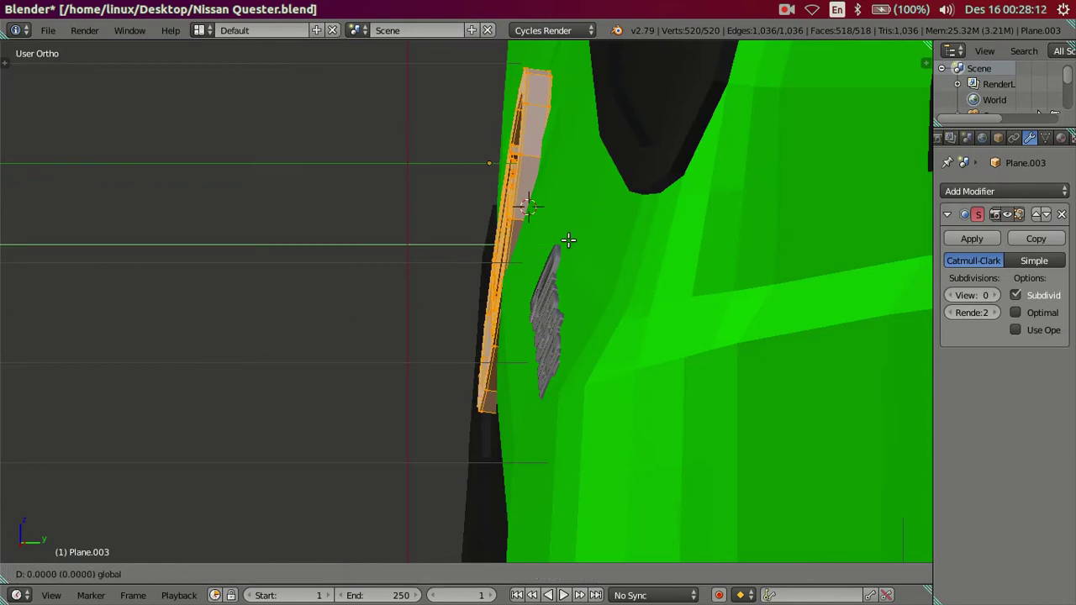
left_click(568, 239)
mouse_move(568, 240)
middle_mouse_down()
mouse_move(516, 303)
mouse_move(567, 278)
mouse_move(627, 312)
mouse_move(634, 356)
mouse_move(757, 354)
middle_mouse_up()
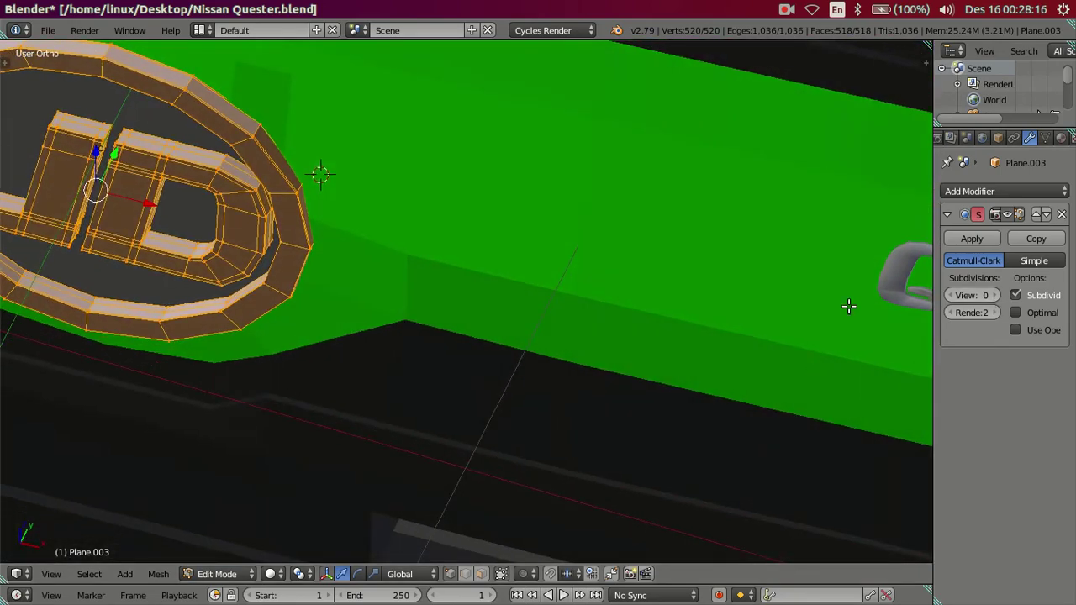
left_click(995, 296)
Set both the badge's and the cab body's viewport subdivision to 2
left_click(996, 296)
key("Tab")
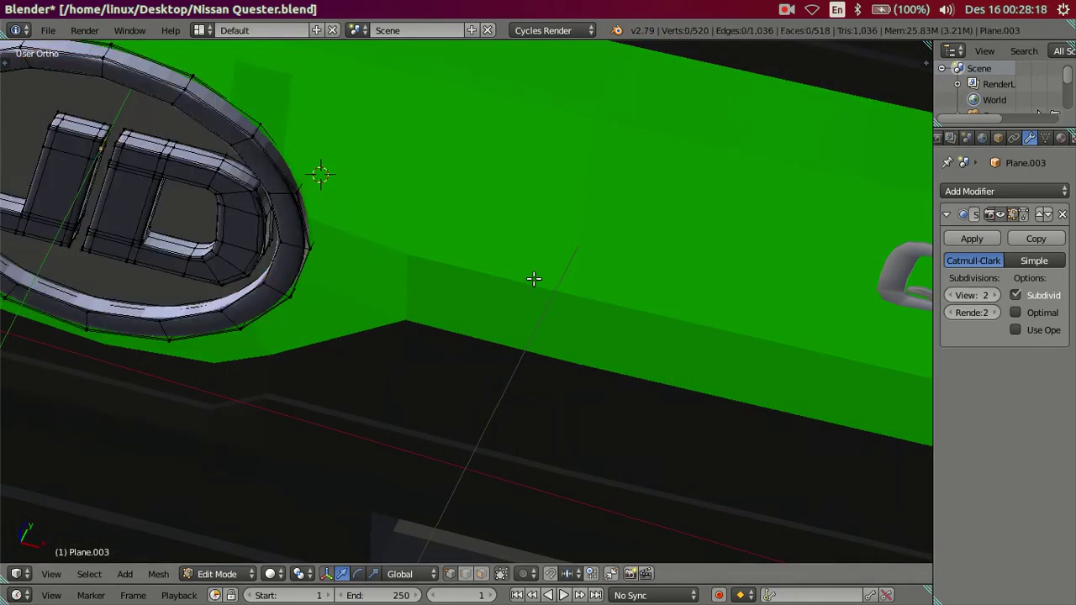
scroll(392, 254, "down", 3)
right_click(441, 261)
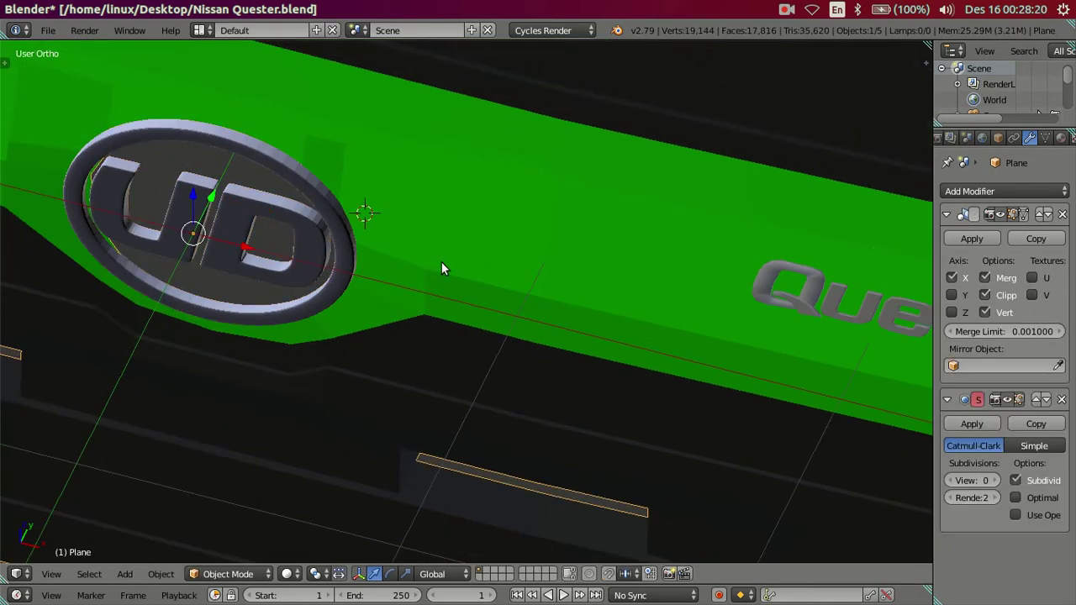
left_click(996, 481)
left_click(996, 481)
mouse_move(530, 334)
middle_mouse_down()
mouse_move(463, 275)
mouse_move(413, 272)
mouse_move(419, 288)
mouse_move(392, 294)
mouse_move(433, 289)
mouse_move(444, 280)
mouse_move(437, 271)
mouse_move(455, 323)
mouse_move(590, 275)
mouse_move(635, 267)
mouse_move(674, 281)
mouse_move(614, 245)
mouse_move(505, 359)
mouse_move(451, 363)
mouse_move(457, 325)
middle_mouse_up()
Slide the cab's panel vertices beside the badge 0.0055 along Y
key("a")
key("Tab")
mouse_move(450, 252)
middle_mouse_down()
mouse_move(497, 264)
mouse_move(465, 245)
middle_mouse_up()
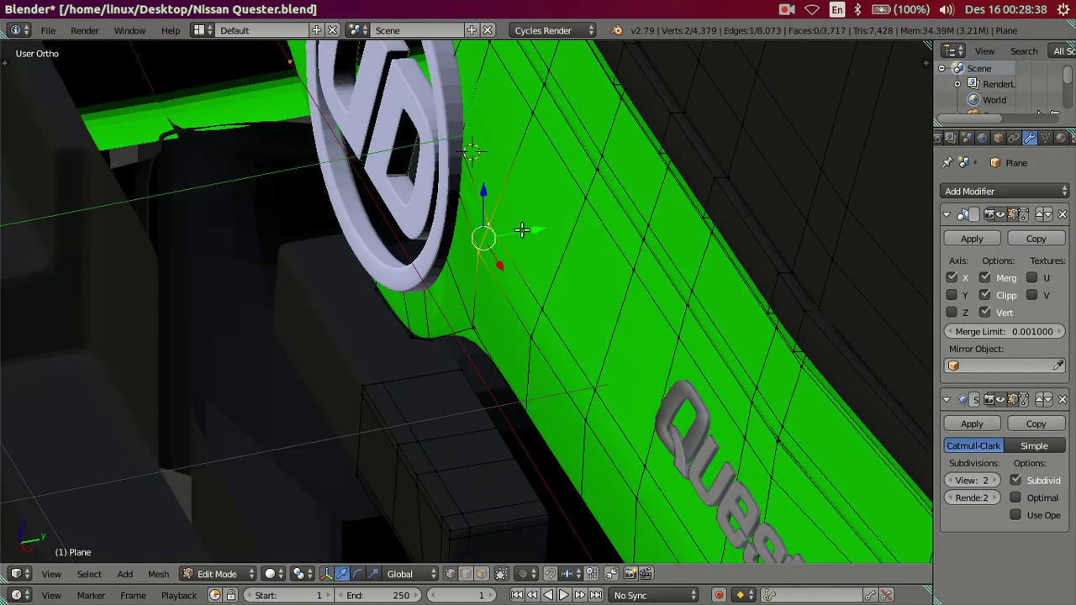
left_click_drag(530, 229, 532, 228)
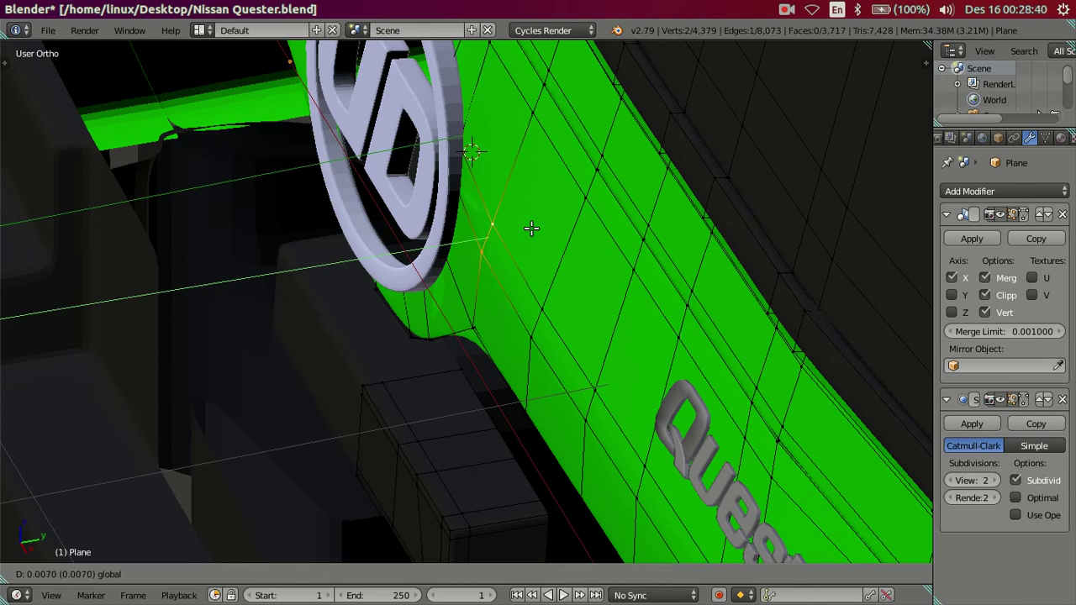
left_click(532, 228)
key("a")
mouse_move(522, 244)
middle_mouse_down()
mouse_move(505, 221)
mouse_move(497, 232)
middle_mouse_up()
key("Tab")
mouse_move(453, 261)
middle_mouse_down()
mouse_move(502, 245)
mouse_move(476, 303)
mouse_move(558, 301)
mouse_move(519, 281)
mouse_move(344, 300)
mouse_move(356, 289)
mouse_move(547, 348)
mouse_move(559, 330)
middle_mouse_up()
Add another panel vertex beside the badge and move that face along Y, then undo it
scroll(550, 332, "up", 2)
scroll(552, 327, "up", 2)
key("Tab")
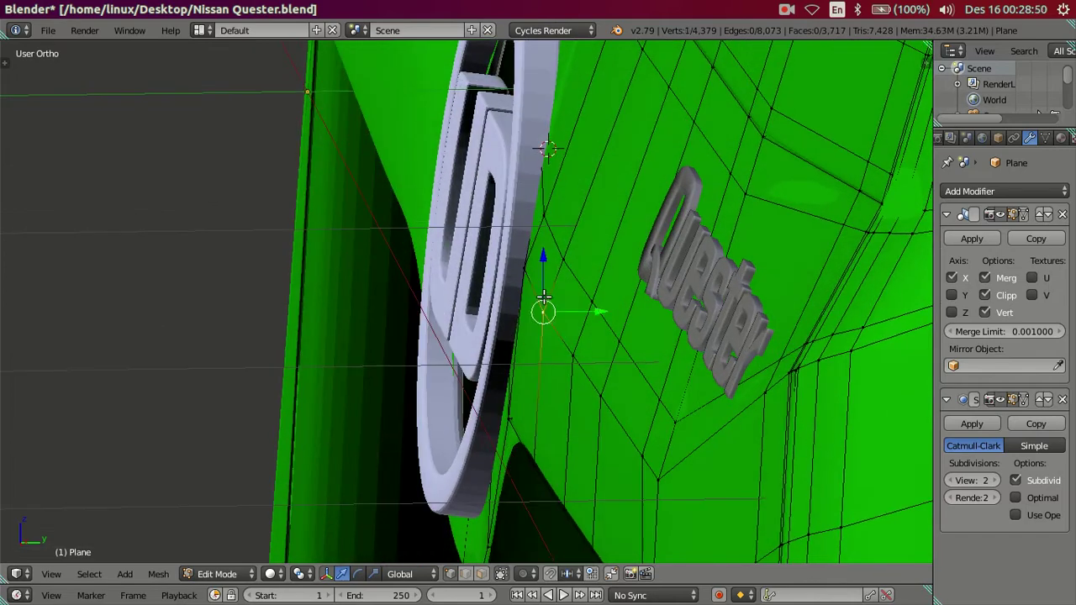
middle_click_drag(556, 288, 576, 296)
right_click(523, 207, "shift")
mouse_move(525, 210)
middle_mouse_down()
mouse_move(542, 260)
mouse_move(553, 255)
middle_mouse_up()
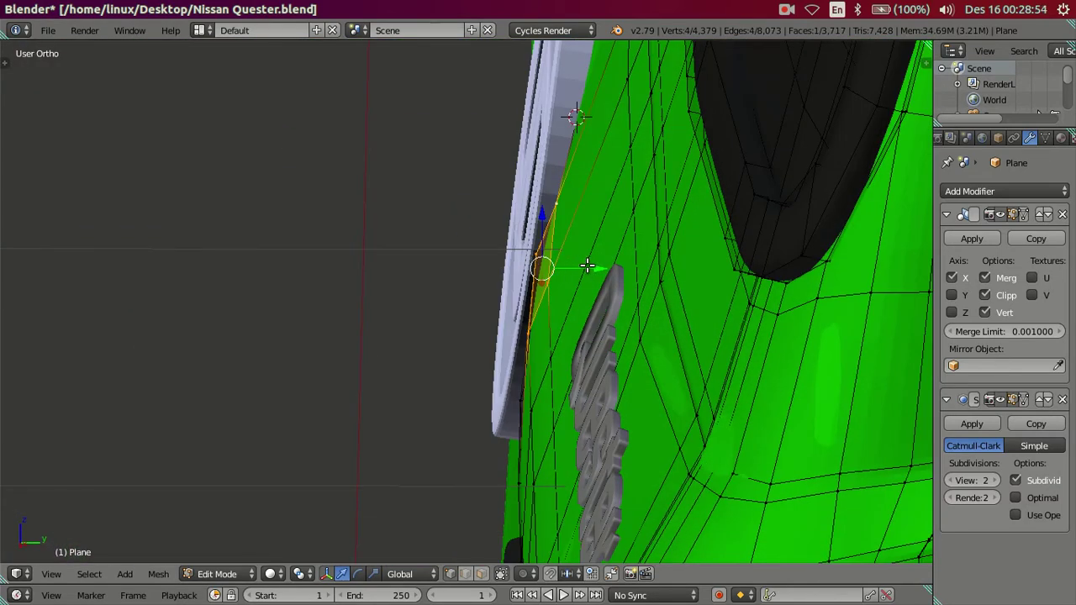
left_click_drag(586, 266, 591, 266)
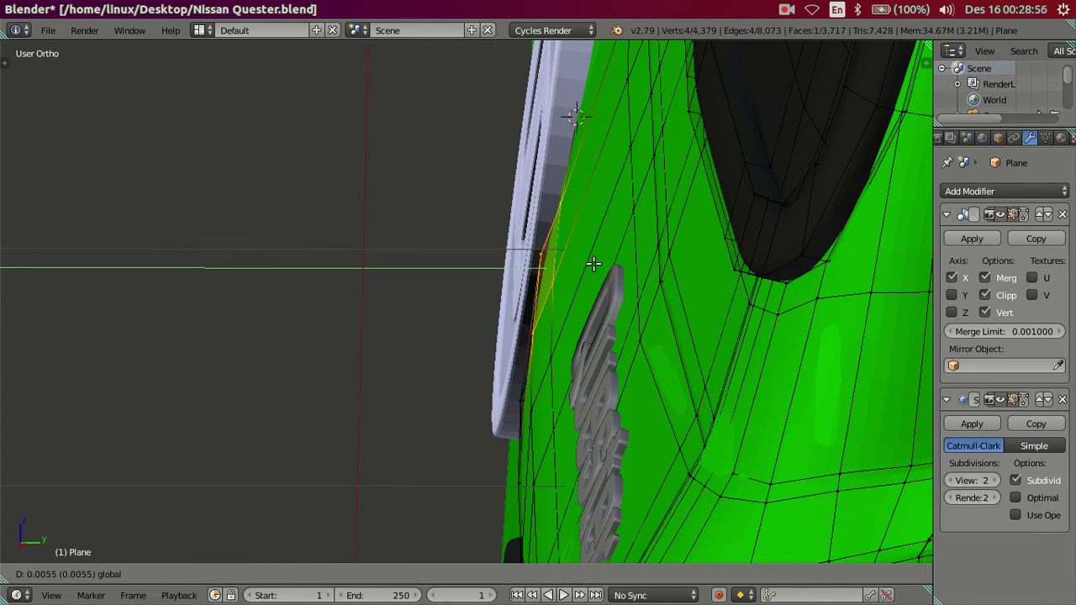
left_click(595, 264)
mouse_move(562, 257)
middle_mouse_down()
mouse_move(620, 247)
mouse_move(631, 260)
mouse_move(586, 289)
mouse_move(509, 300)
mouse_move(687, 327)
mouse_move(774, 308)
mouse_move(636, 312)
middle_mouse_up()
key("ctrl+z")
Slide a panel vertex beside the badge along Y, checking the result in wireframe
key("a")
key("Tab")
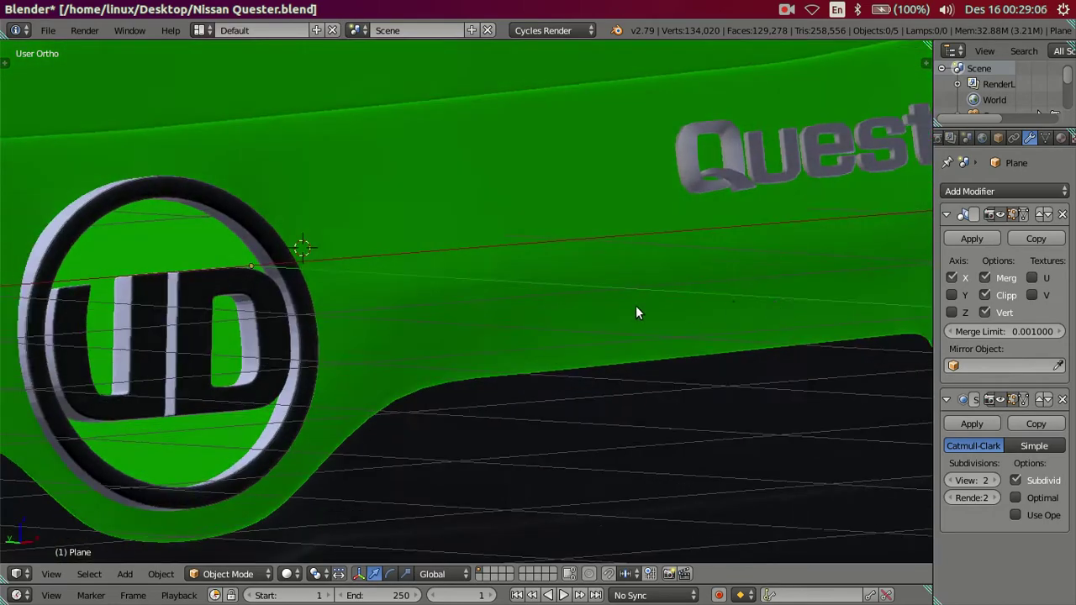
scroll(482, 331, "up", 2)
key("Tab")
mouse_move(485, 326)
middle_mouse_down()
mouse_move(342, 344)
mouse_move(271, 338)
mouse_move(439, 335)
middle_mouse_up()
scroll(528, 305, "up", 2)
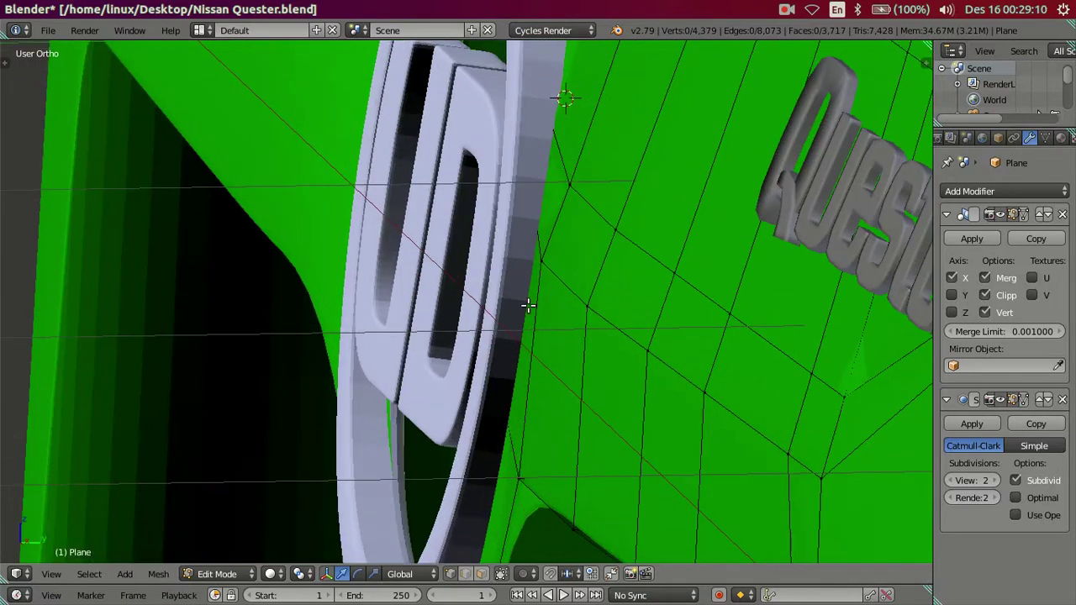
mouse_move(610, 286)
left_mouse_down()
mouse_move(593, 282)
mouse_move(591, 252)
left_mouse_up()
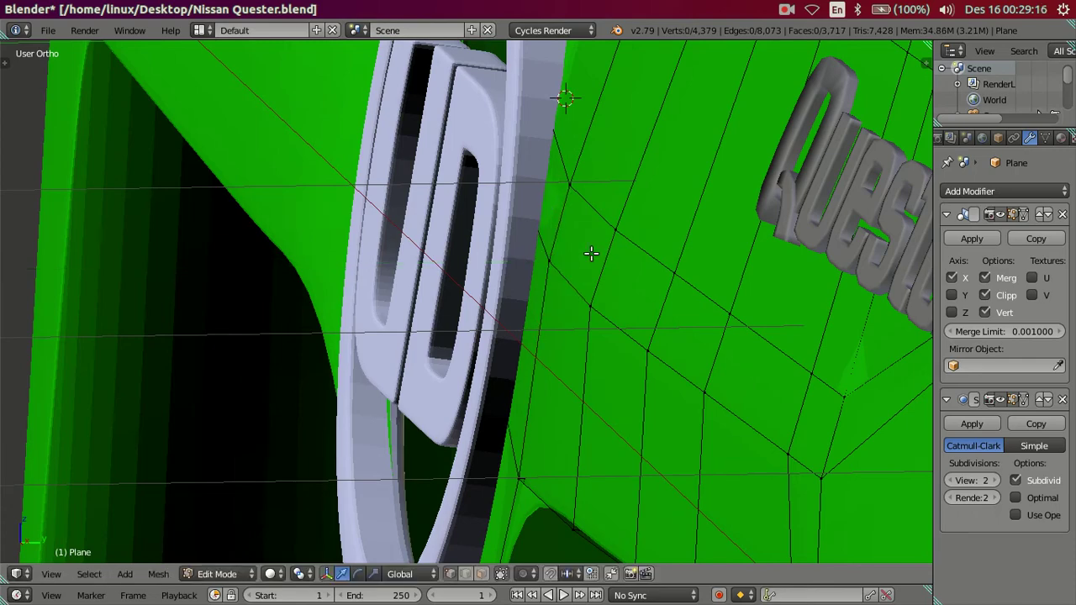
key("z")
middle_click_drag(597, 243, 586, 264)
key("z")
In Object Mode, select the UD badge and hide it to expose the oval pocket
key("Tab")
mouse_move(446, 251)
middle_mouse_down()
mouse_move(533, 257)
mouse_move(622, 314)
mouse_move(603, 266)
mouse_move(670, 255)
mouse_move(596, 240)
mouse_move(591, 277)
mouse_move(605, 282)
middle_mouse_up()
scroll(533, 257, "down", 4)
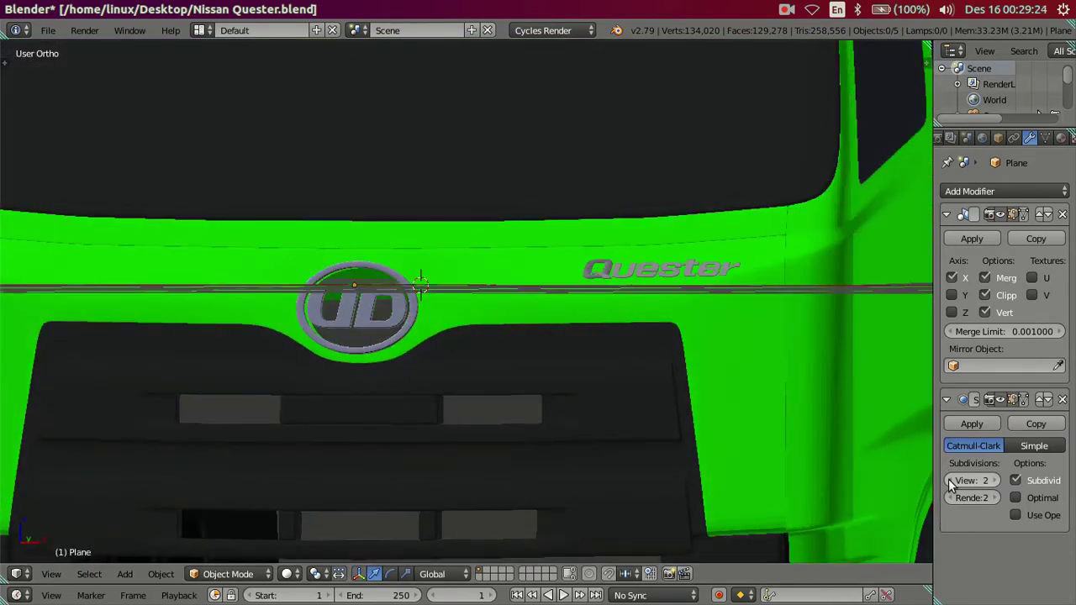
scroll(490, 415, "up", 3)
mouse_move(407, 382)
middle_mouse_down("shift")
mouse_move(624, 355)
mouse_move(570, 343)
mouse_move(563, 323)
middle_mouse_up("shift")
scroll(625, 355, "up", 3)
key("Tab")
key("Tab")
key("Tab")
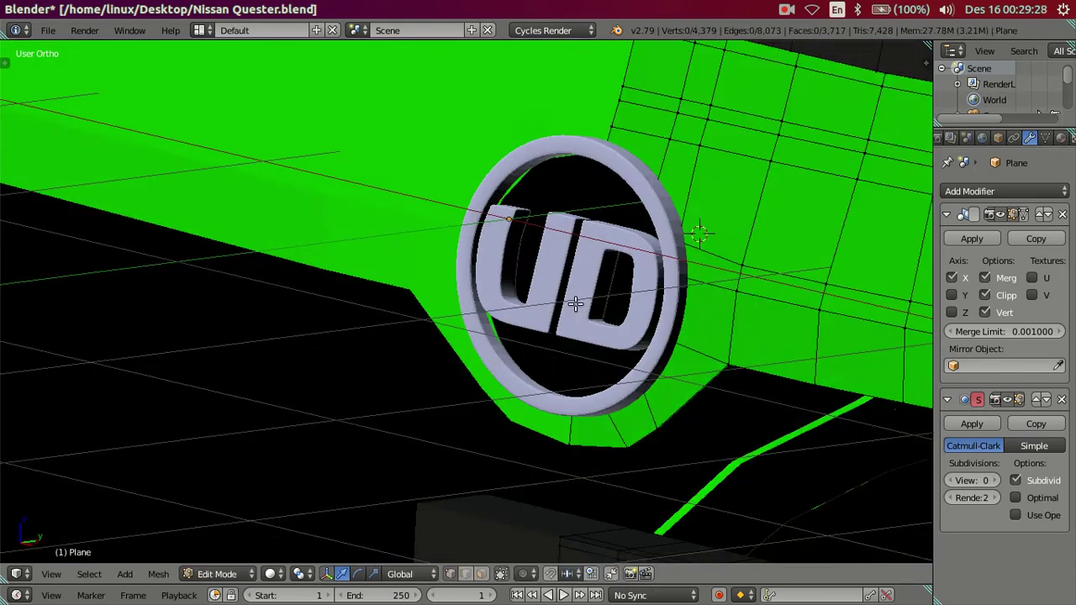
key("Tab")
right_click(578, 304)
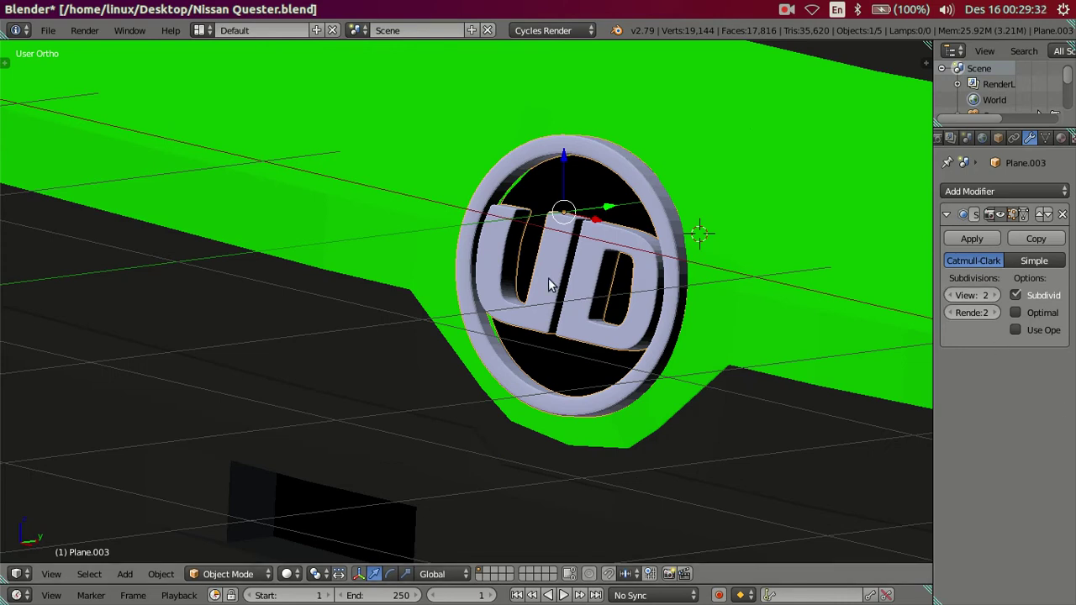
key("h")
middle_click_drag(616, 303, 718, 291)
In Front Ortho, extrude the cab pocket's rim, scale it inward and shift it along X
right_click(714, 292)
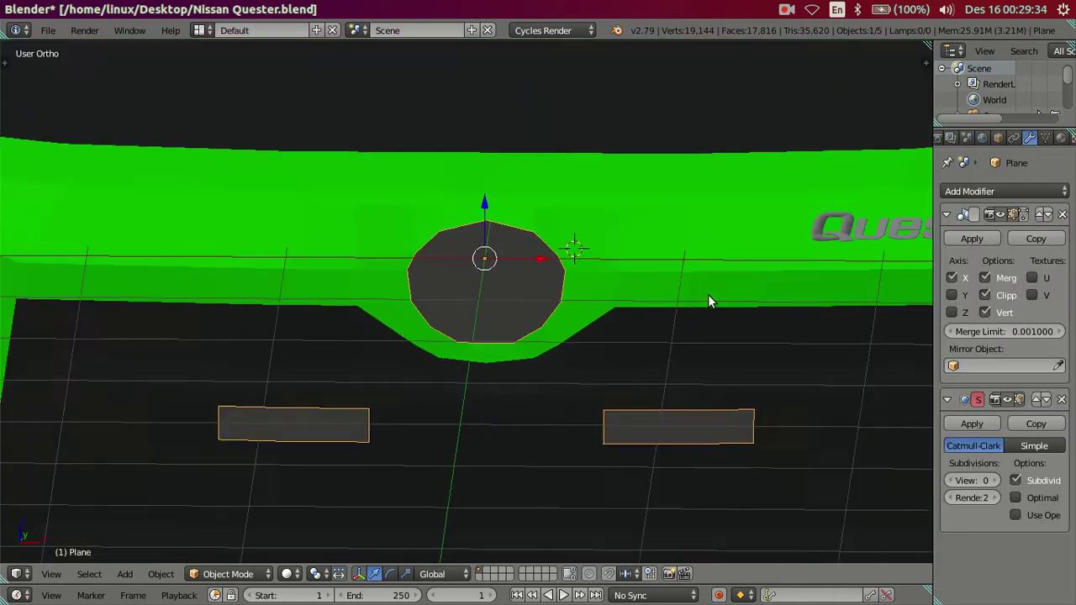
key("Tab")
scroll(704, 290, "up", 2)
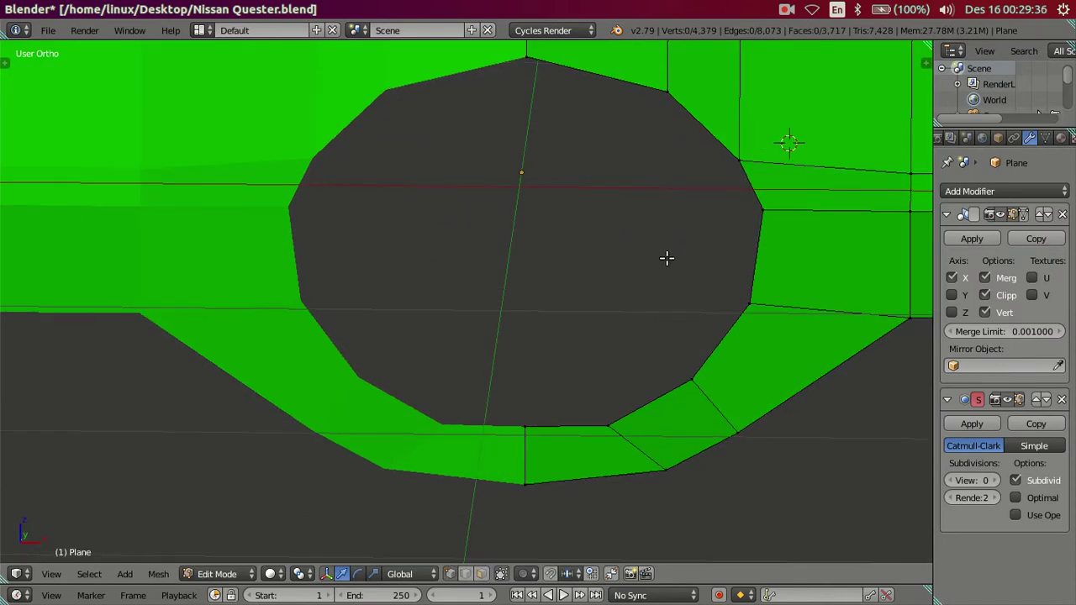
key("KP_1")
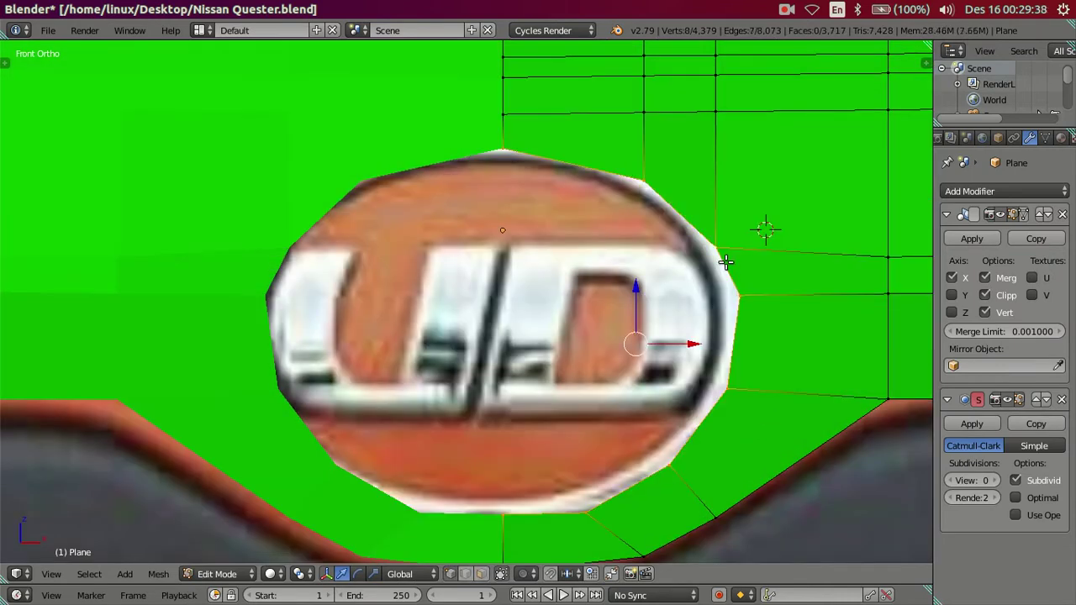
key("e")
right_click(783, 307)
key("s")
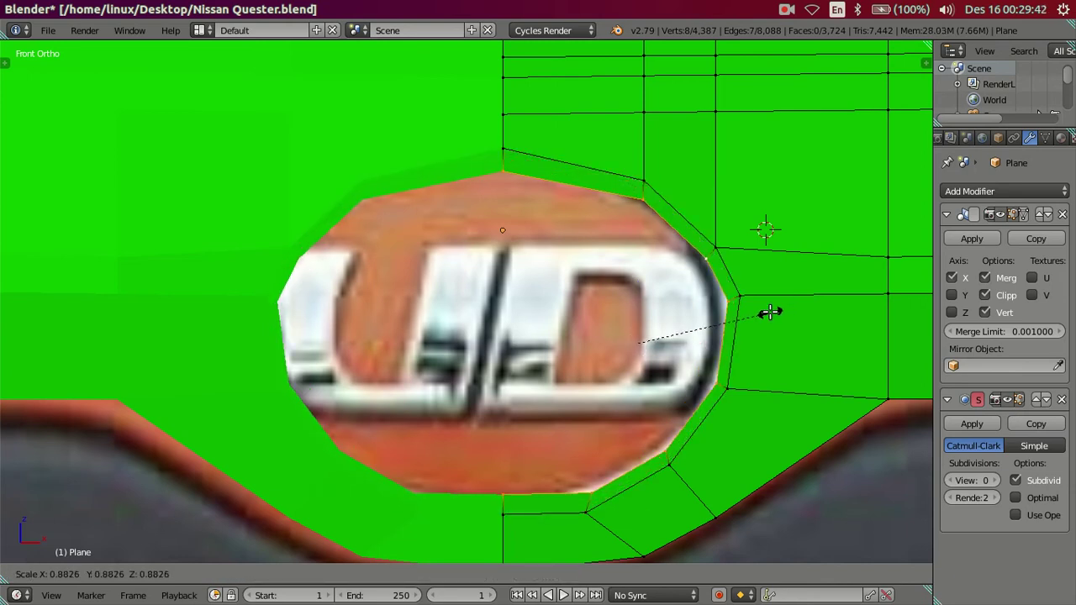
left_click(768, 313)
left_click_drag(692, 337, 688, 336)
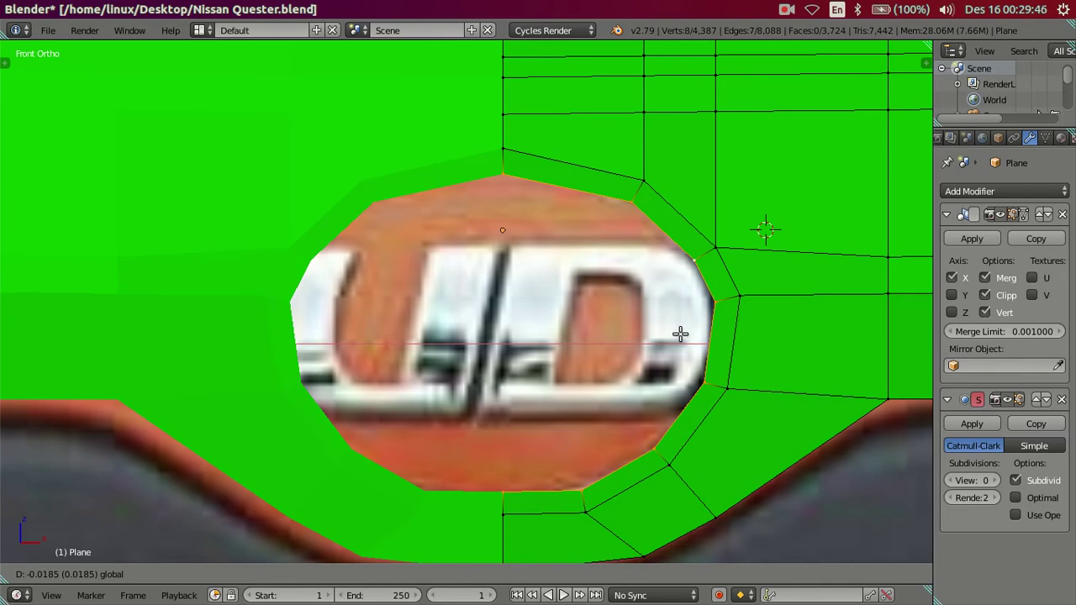
left_click_drag(681, 333, 683, 335)
Squash the extruded ring into a thin strip and move it horizontally toward the centre
mouse_move(713, 396)
middle_mouse_down()
mouse_move(619, 378)
mouse_move(812, 233)
mouse_move(783, 230)
middle_mouse_up()
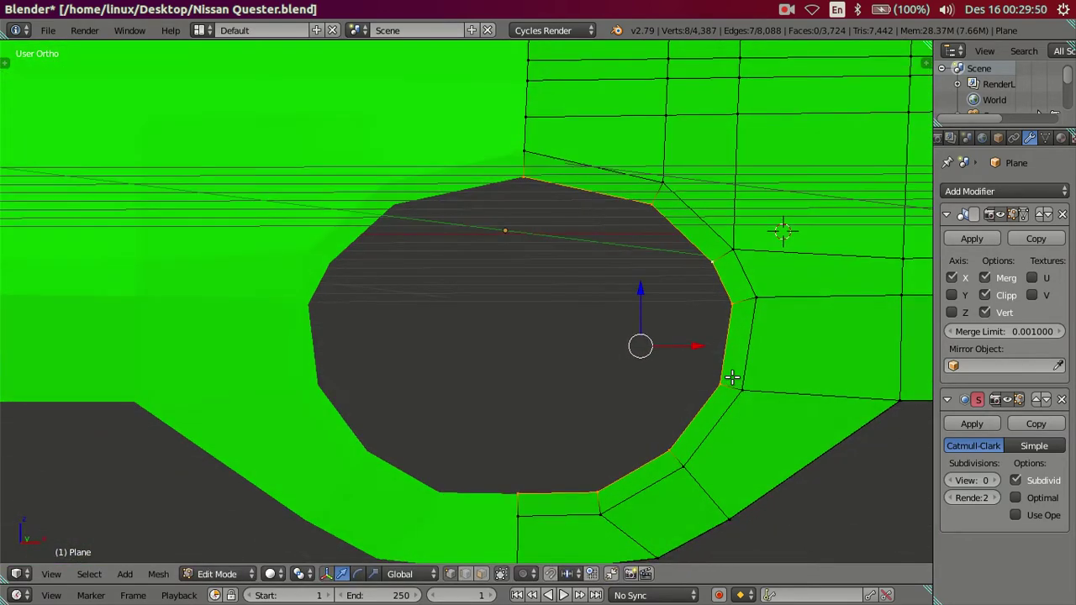
key("KP_1")
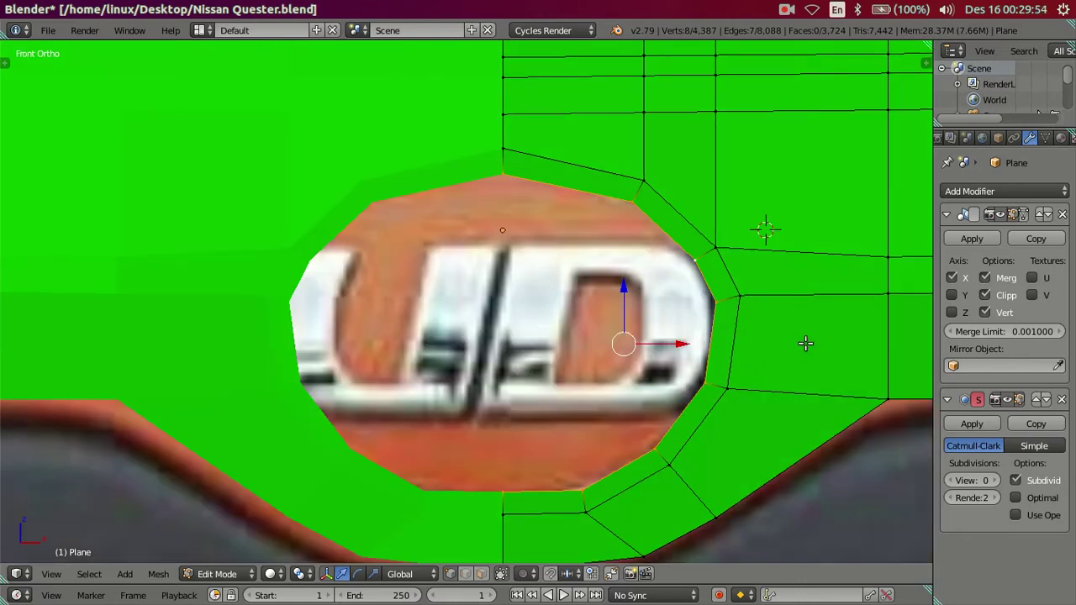
key("s")
left_click(627, 338)
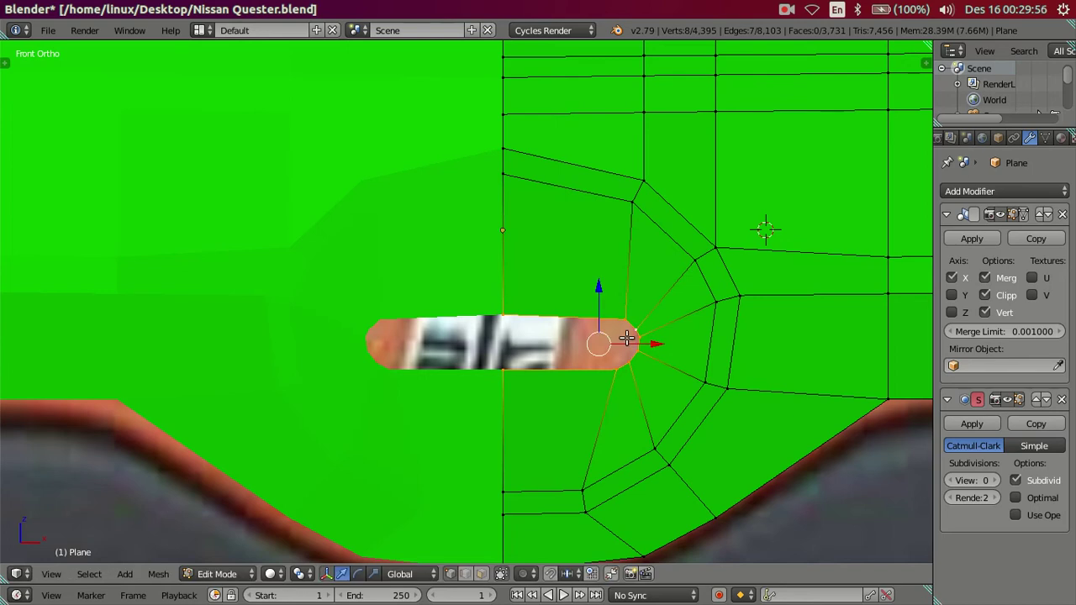
key("g")
key("x")
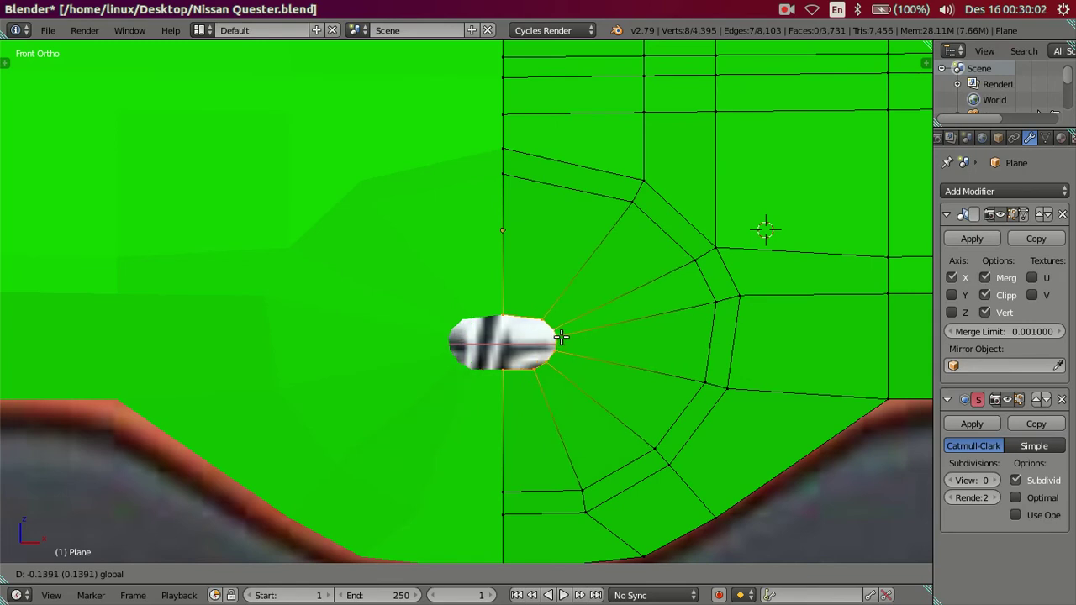
left_click(562, 337)
Resize the small ring and close the pocket's back with a new filled face
key("s")
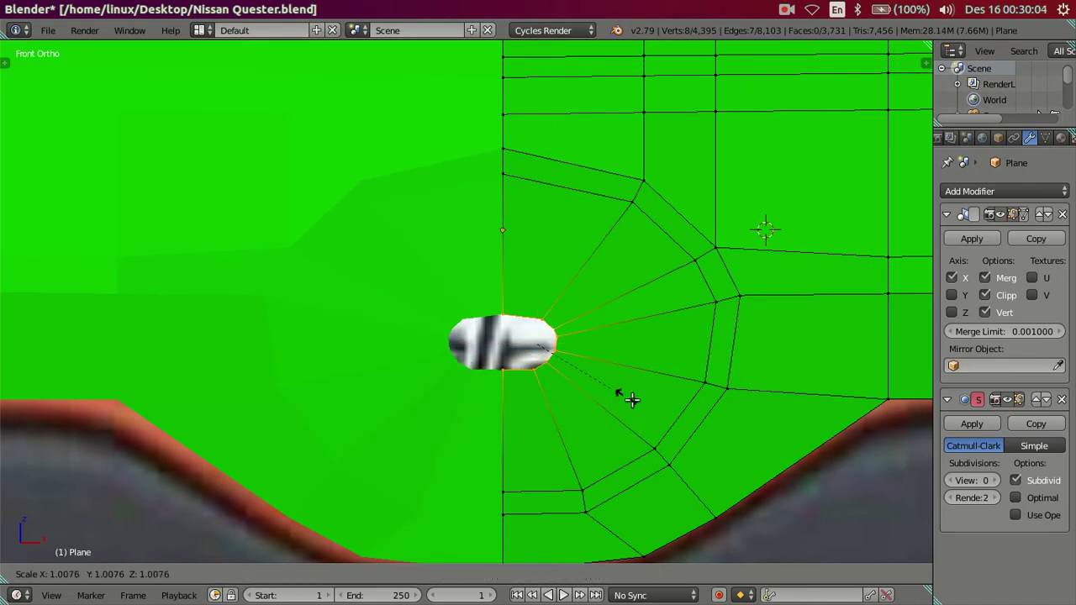
left_click(703, 440)
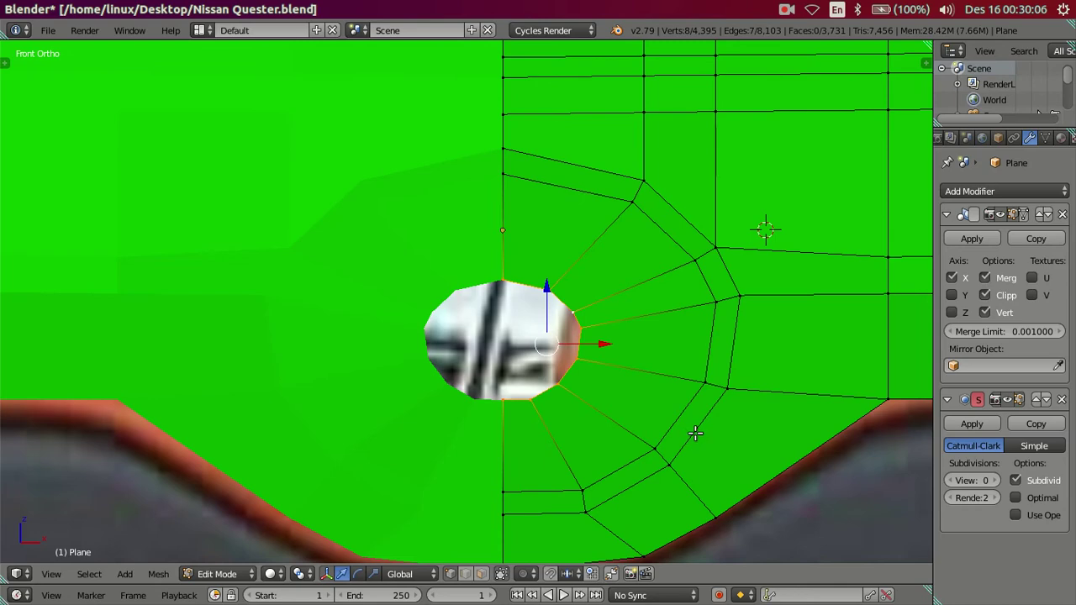
key("f")
key("a")
mouse_move(676, 451)
middle_mouse_down()
mouse_move(705, 292)
mouse_move(697, 247)
mouse_move(620, 293)
mouse_move(726, 353)
mouse_move(776, 404)
mouse_move(916, 469)
middle_mouse_up()
key("a")
key("Tab")
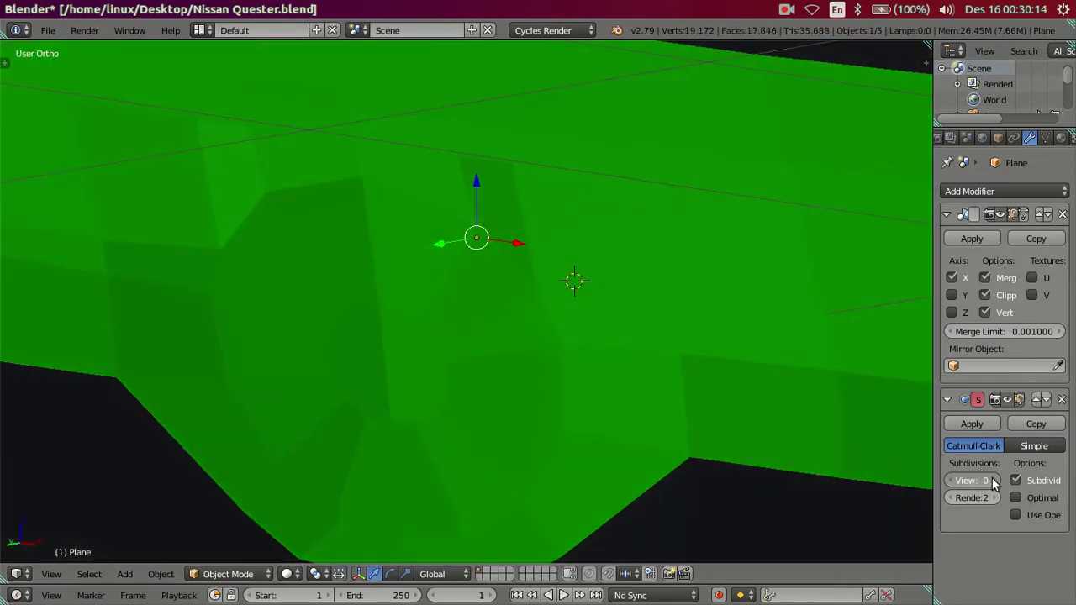
Set the cab's subdivision preview to 2 and select the badge pocket's inner faces
left_click(994, 481)
left_click(994, 481)
mouse_move(752, 423)
middle_mouse_down()
mouse_move(574, 350)
mouse_move(537, 358)
mouse_move(514, 392)
mouse_move(412, 397)
mouse_move(504, 373)
mouse_move(514, 364)
mouse_move(500, 350)
mouse_move(550, 360)
mouse_move(546, 342)
middle_mouse_up()
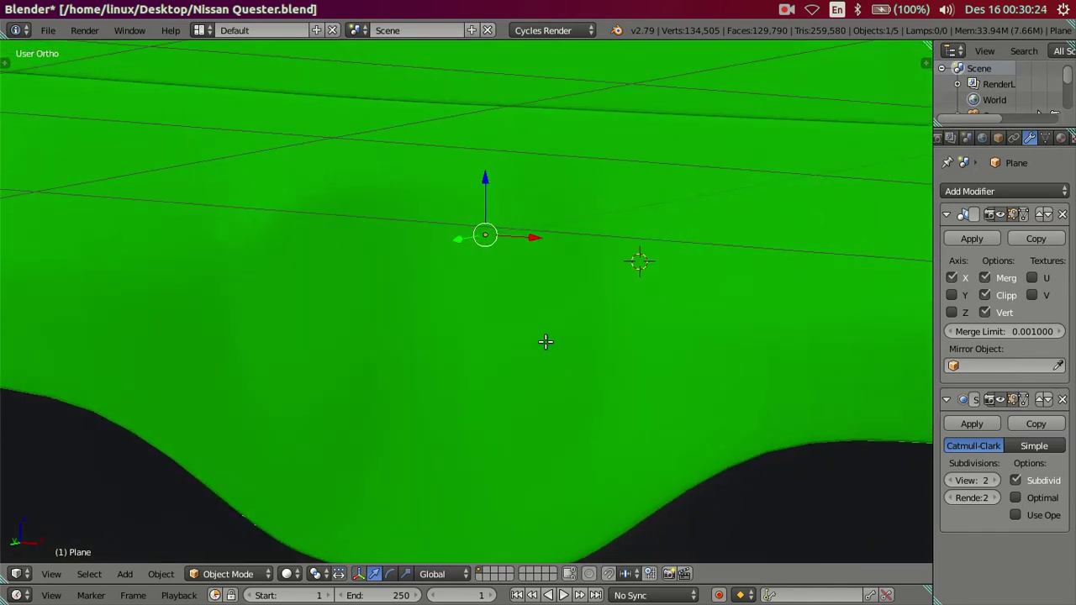
key("Tab")
middle_click_drag(619, 364, 614, 346)
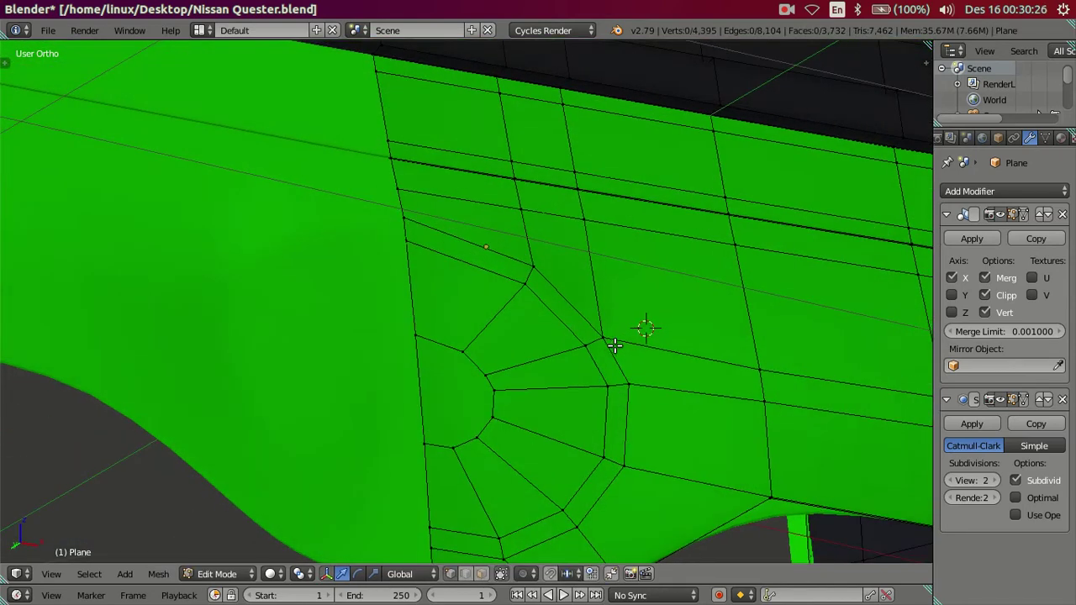
left_click(476, 357, "alt+shift")
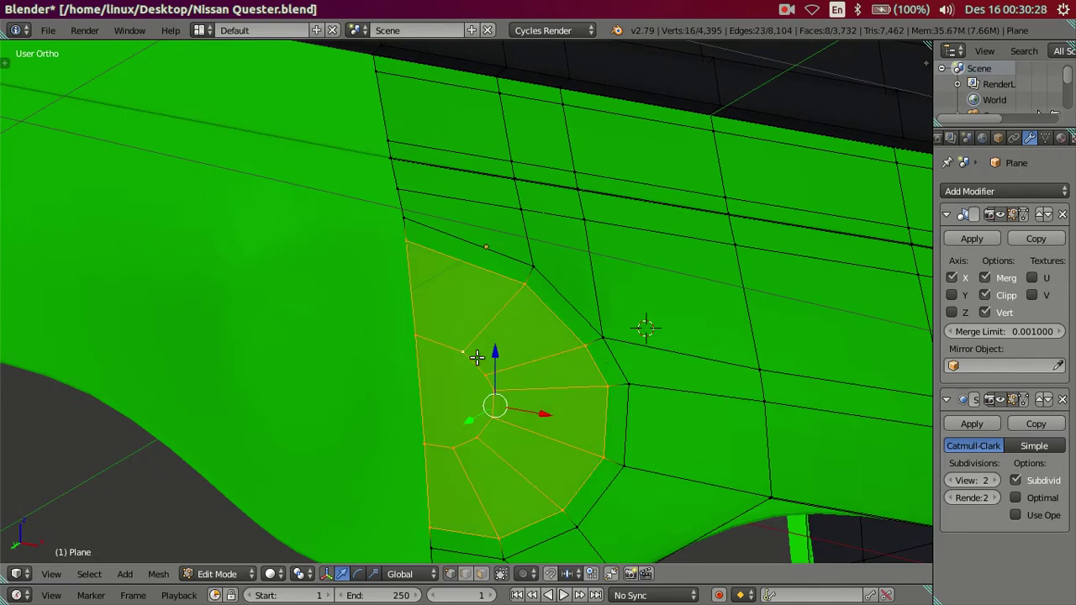
middle_click_drag(568, 410, 694, 410)
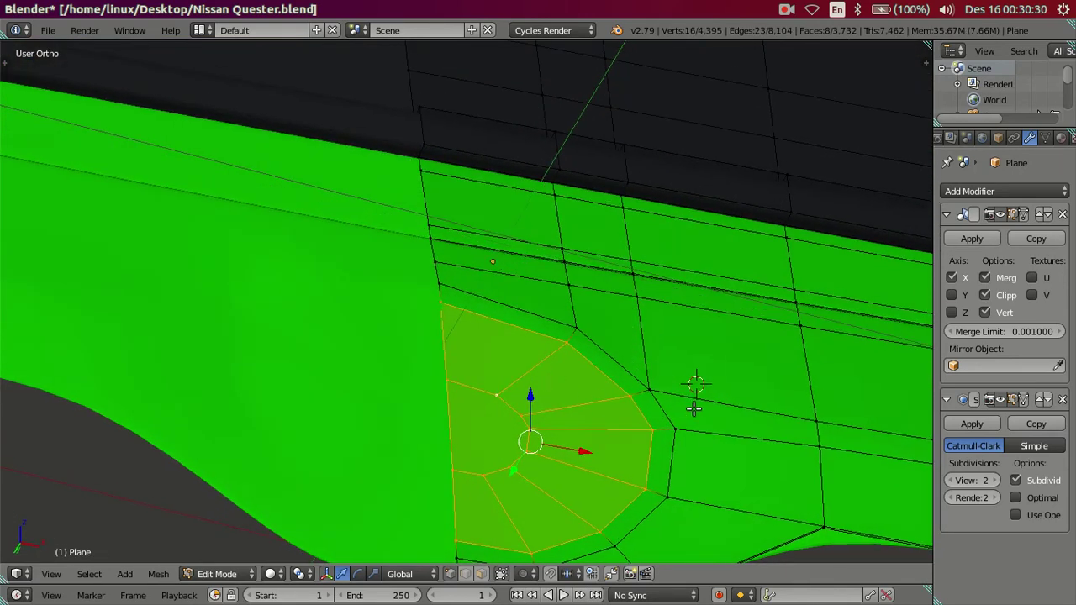
Scale the pocket faces up to about 1.037, check from front view, then leave Edit Mode
key("s")
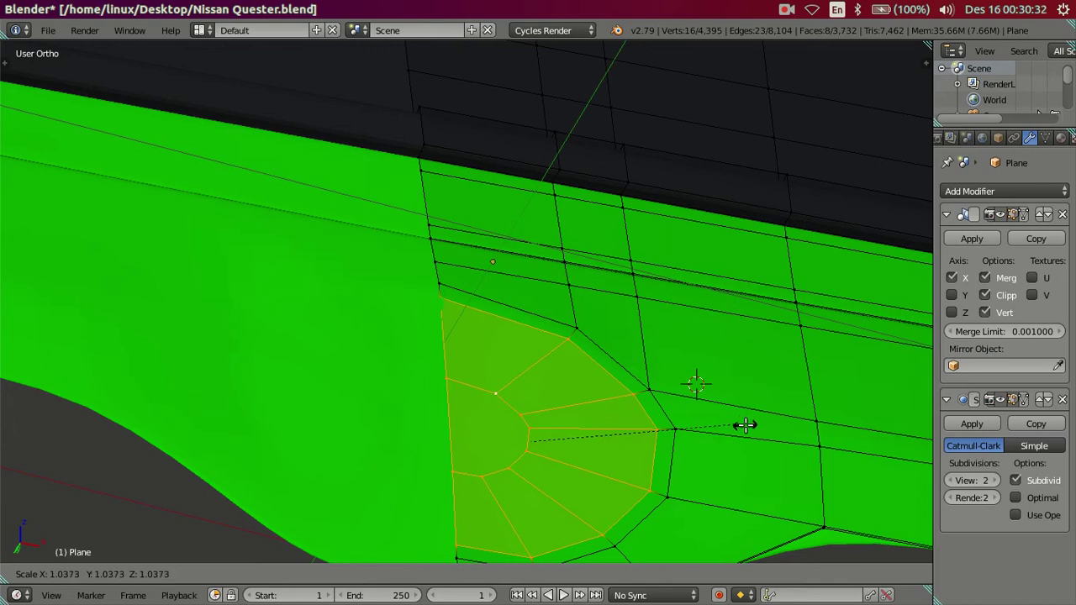
left_click(752, 436)
middle_click_drag(697, 449, 681, 452)
middle_click_drag(591, 428, 538, 395)
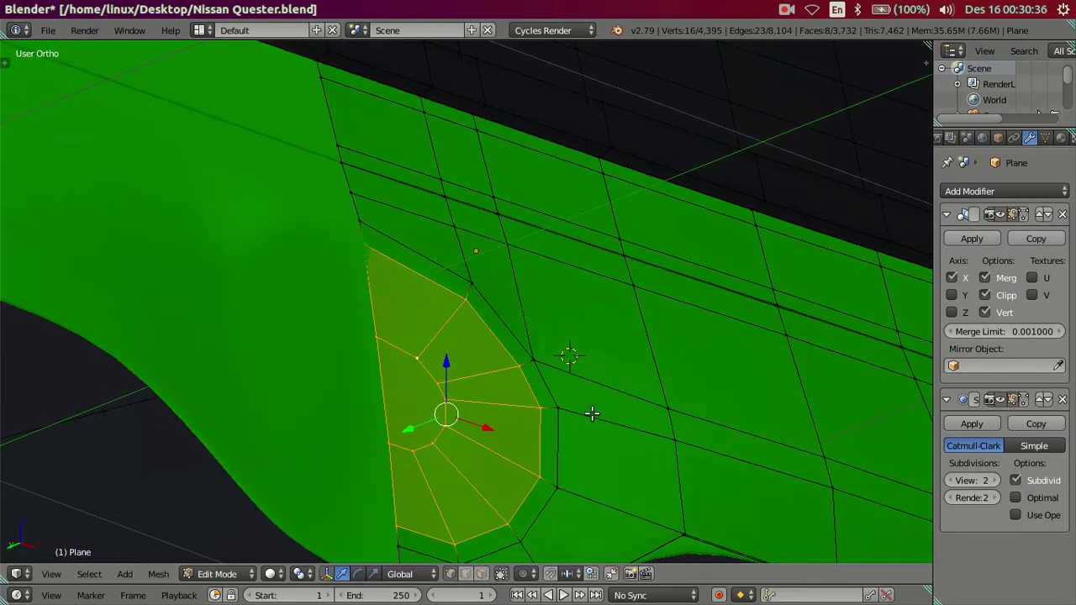
key("KP_1")
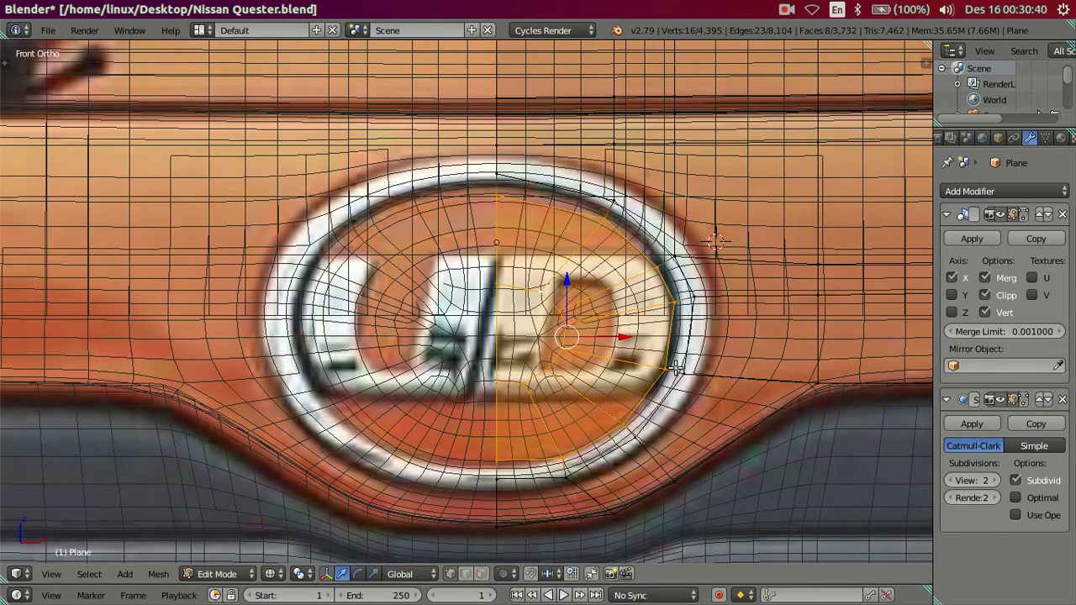
key("z")
mouse_move(655, 334)
middle_mouse_down()
mouse_move(624, 300)
mouse_move(602, 302)
middle_mouse_up()
key("a")
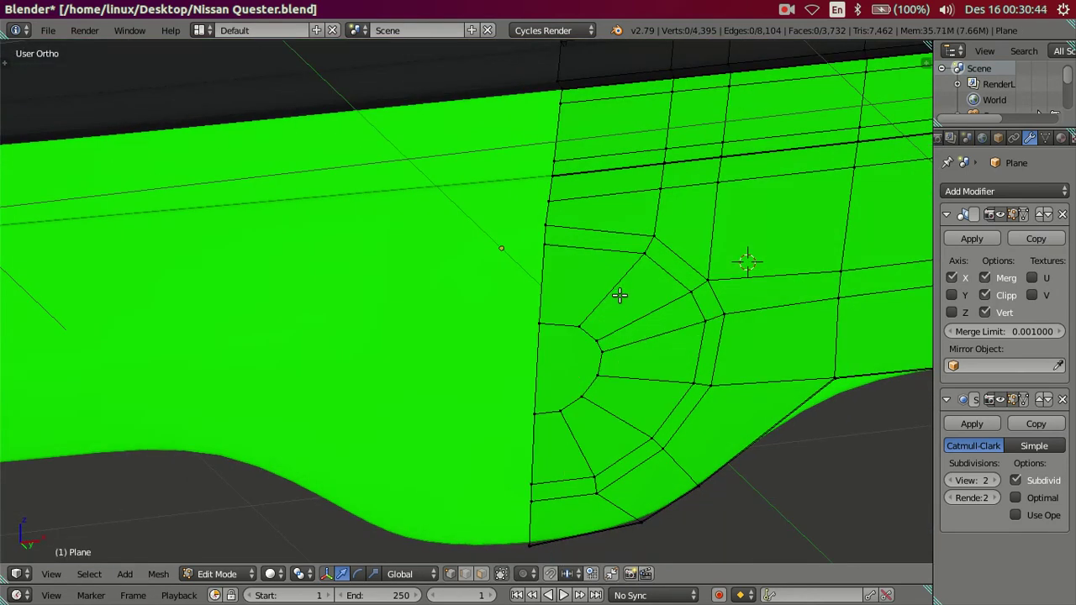
key("Tab")
Inspect the badge area by toggling wireframe and Edit Mode on the cab body
mouse_move(543, 284)
middle_mouse_down()
mouse_move(555, 319)
mouse_move(646, 344)
mouse_move(666, 311)
mouse_move(684, 328)
mouse_move(429, 332)
mouse_move(400, 342)
mouse_move(422, 292)
mouse_move(428, 356)
mouse_move(418, 370)
mouse_move(630, 385)
mouse_move(617, 365)
mouse_move(640, 351)
middle_mouse_up()
key("z")
key("z")
key("Tab")
key("z")
key("z")
key("Tab")
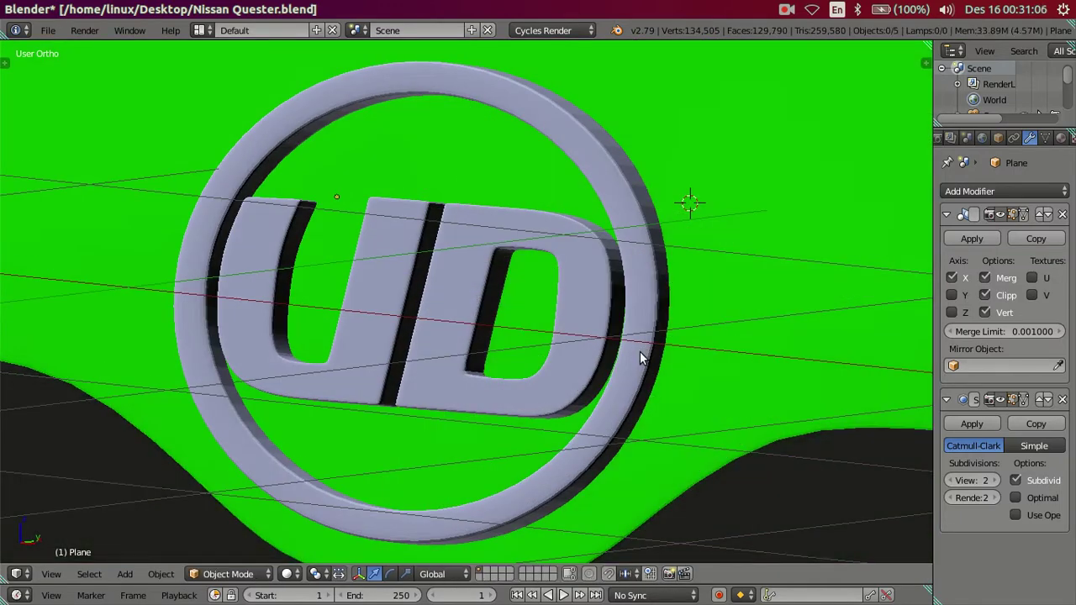
scroll(640, 356, "down", 3)
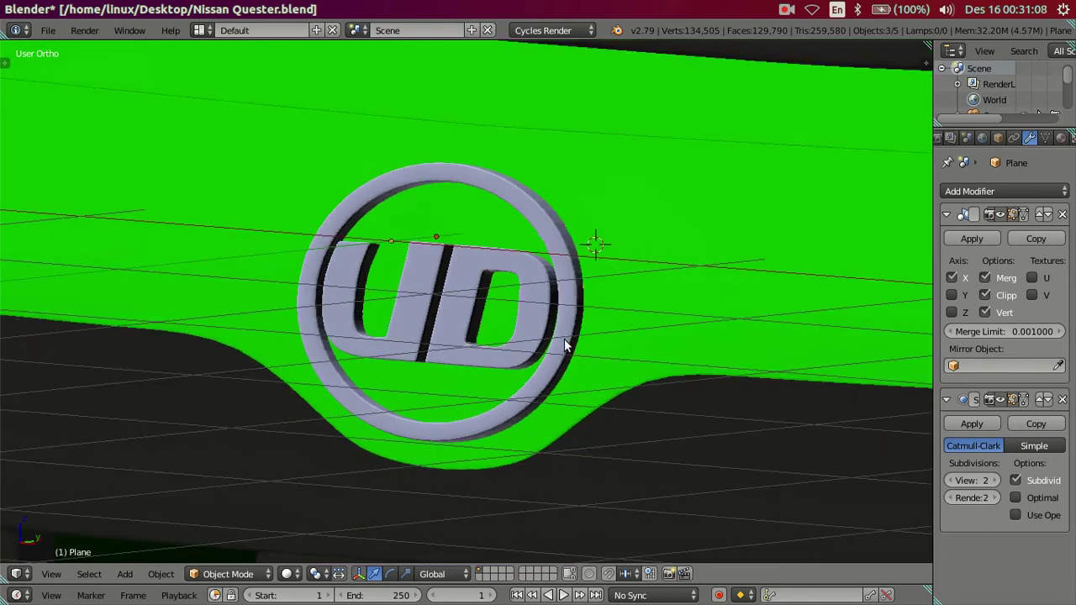
key("Tab")
scroll(556, 336, "up", 3)
key("Tab")
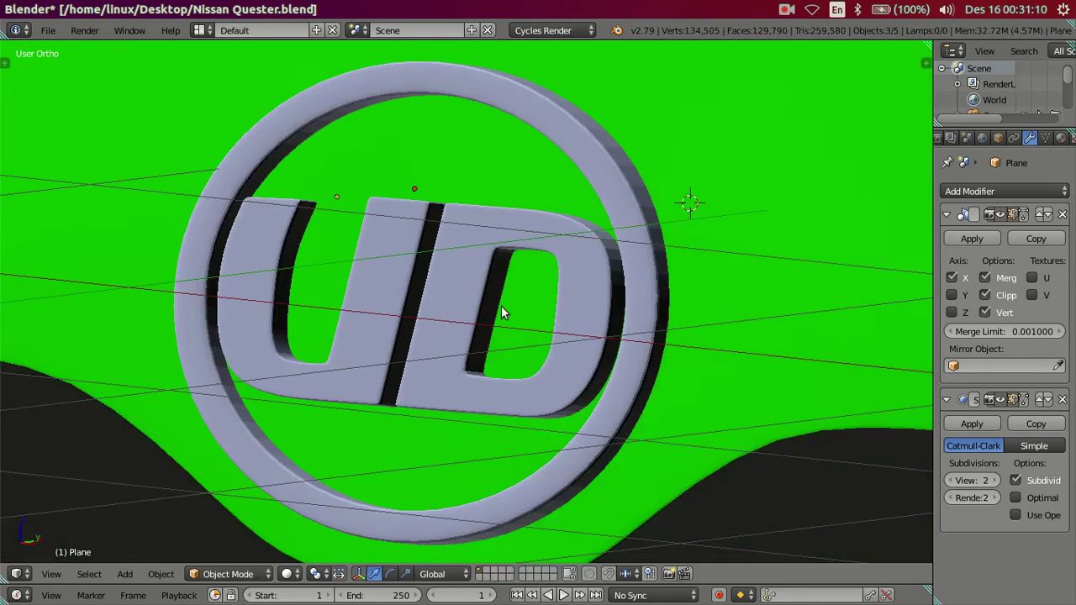
Hide the UD badge object Plane.003 in wireframe, then reselect the cab body
key("z")
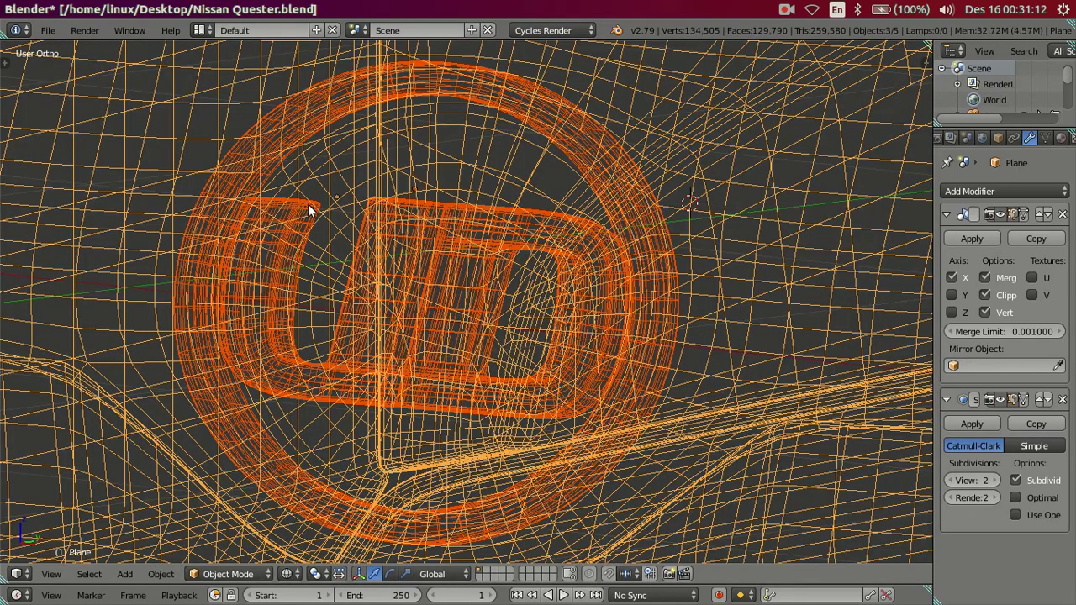
right_click(305, 209)
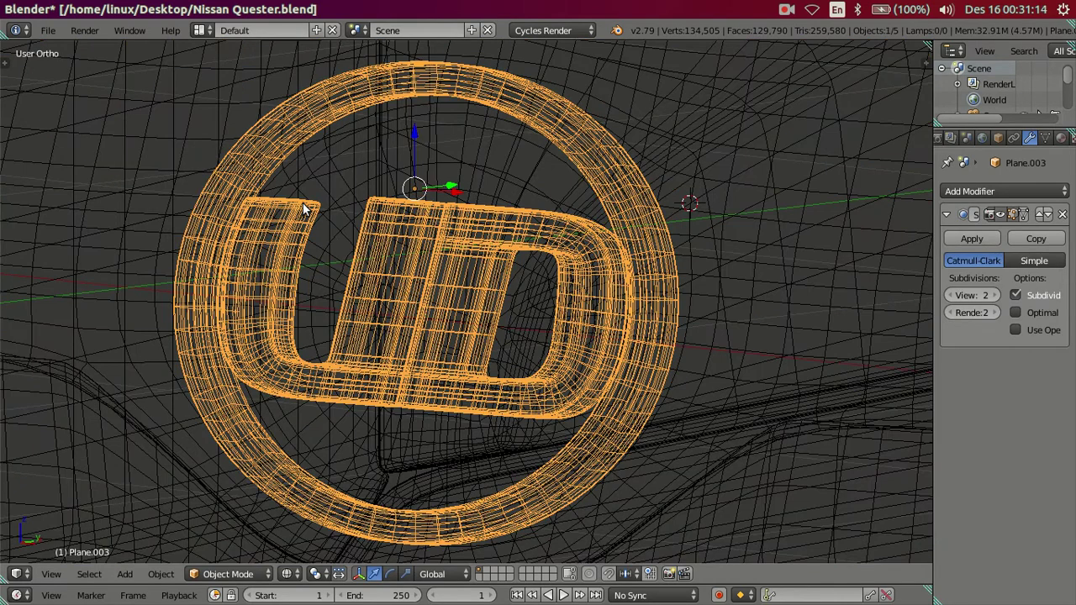
key("h")
right_click(476, 303)
Select the vertical edge loops along the cab's front corner in Edit Mode
key("z")
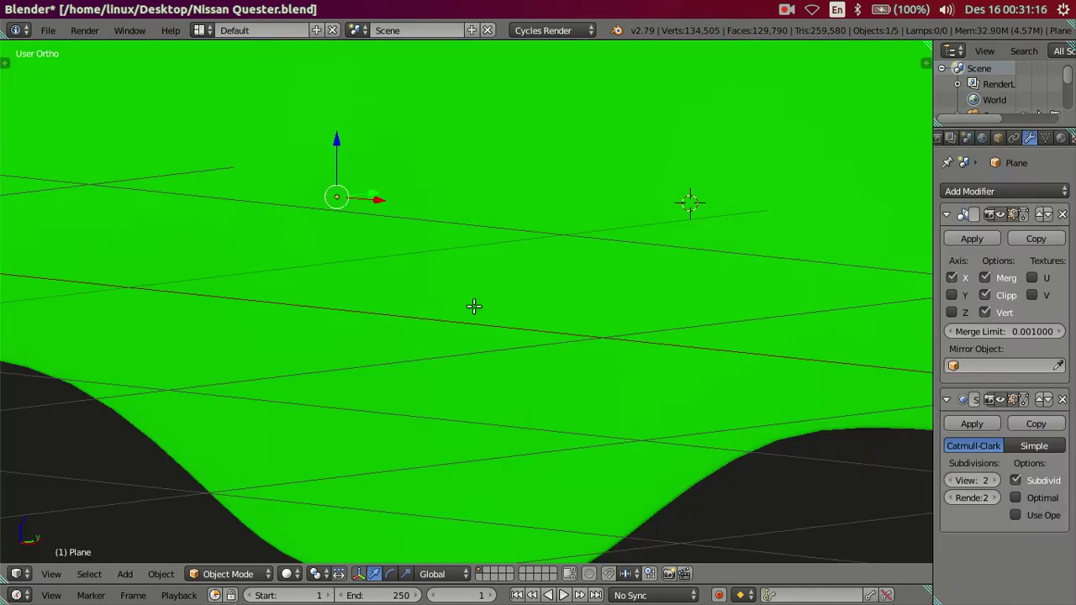
key("Tab")
middle_click_drag(483, 298, 505, 303)
key("a")
mouse_move(626, 328)
middle_mouse_down()
mouse_move(583, 305)
mouse_move(533, 319)
mouse_move(548, 314)
middle_mouse_up()
right_click(542, 314, "alt")
right_click(482, 329, "alt+shift")
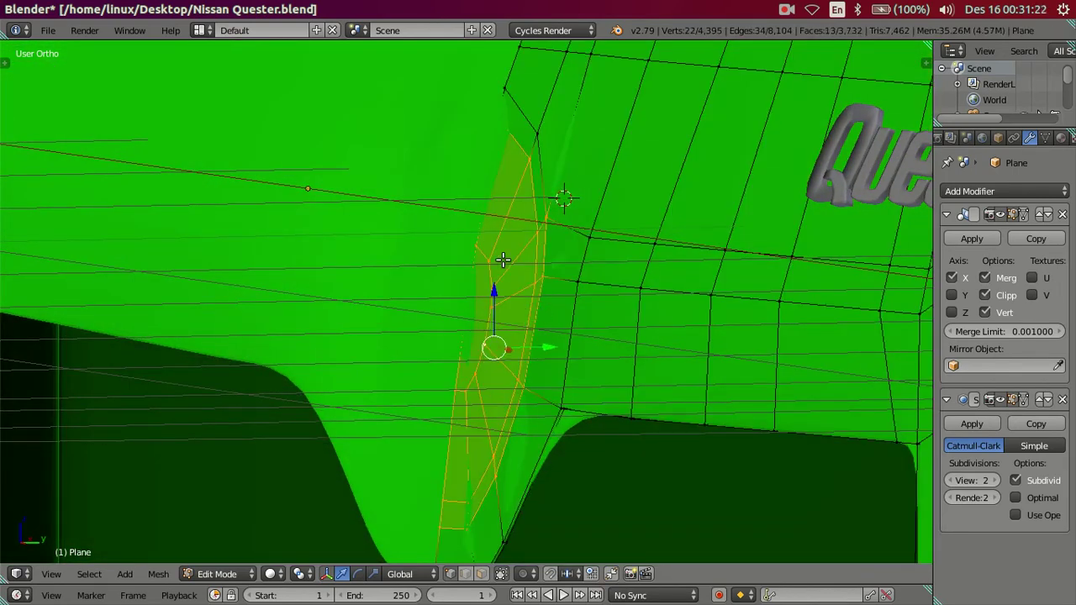
right_click(541, 158, "shift")
Trim the corner selection to a thin strip with circle deselect in top view
key("KP_3")
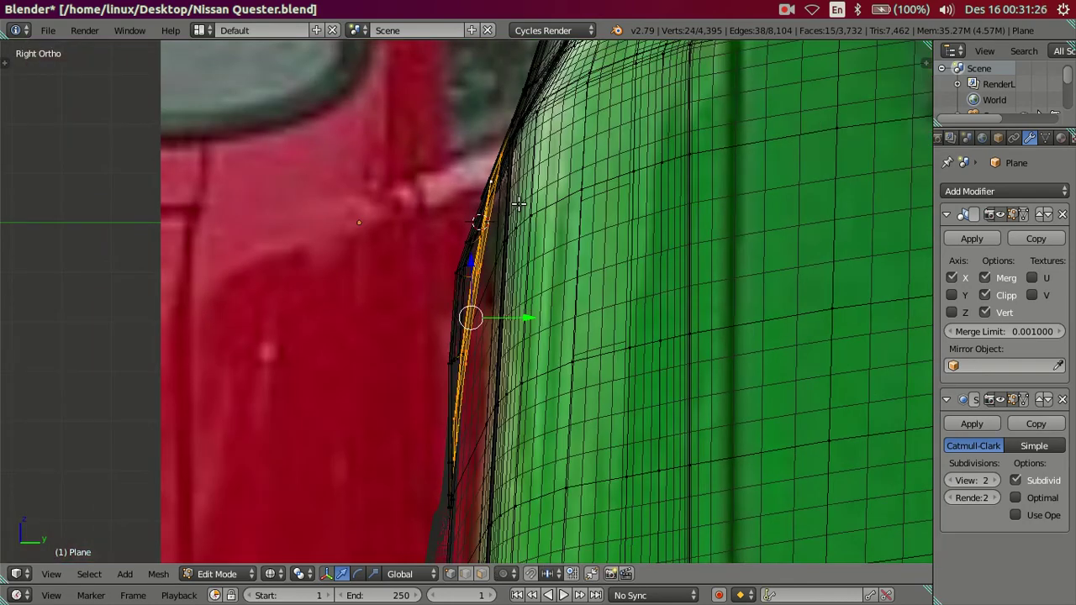
mouse_move(519, 203)
middle_mouse_down()
mouse_move(550, 210)
mouse_move(537, 211)
middle_mouse_up()
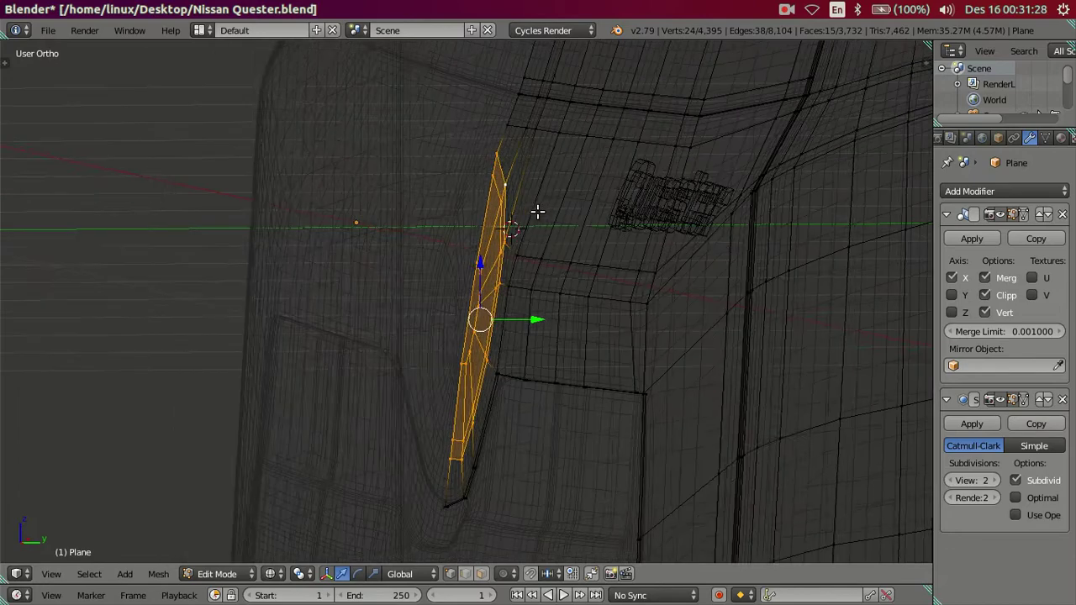
key("KP_3")
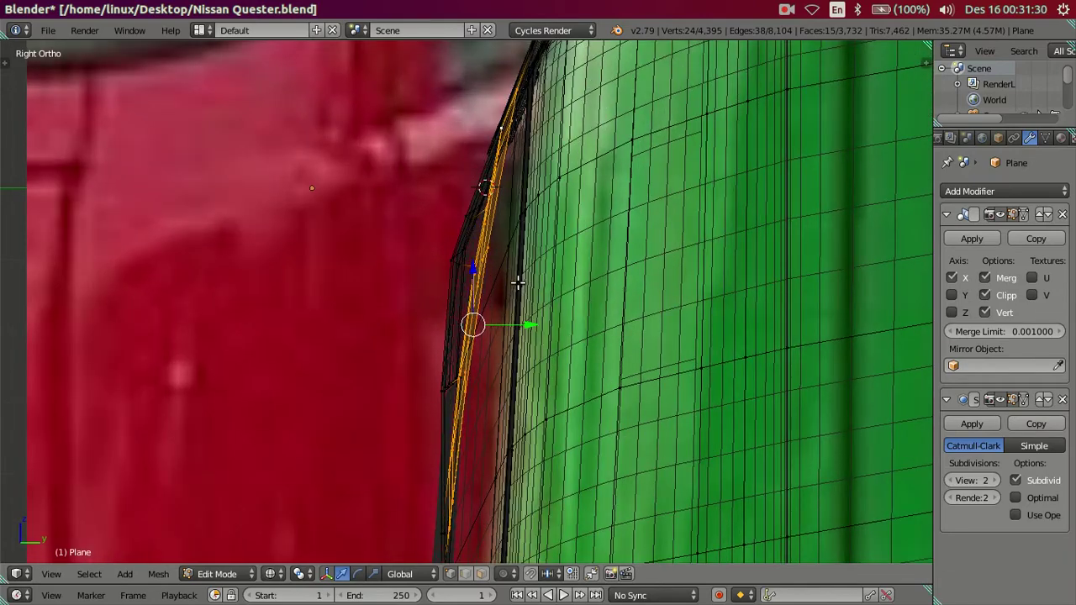
key("KP_7")
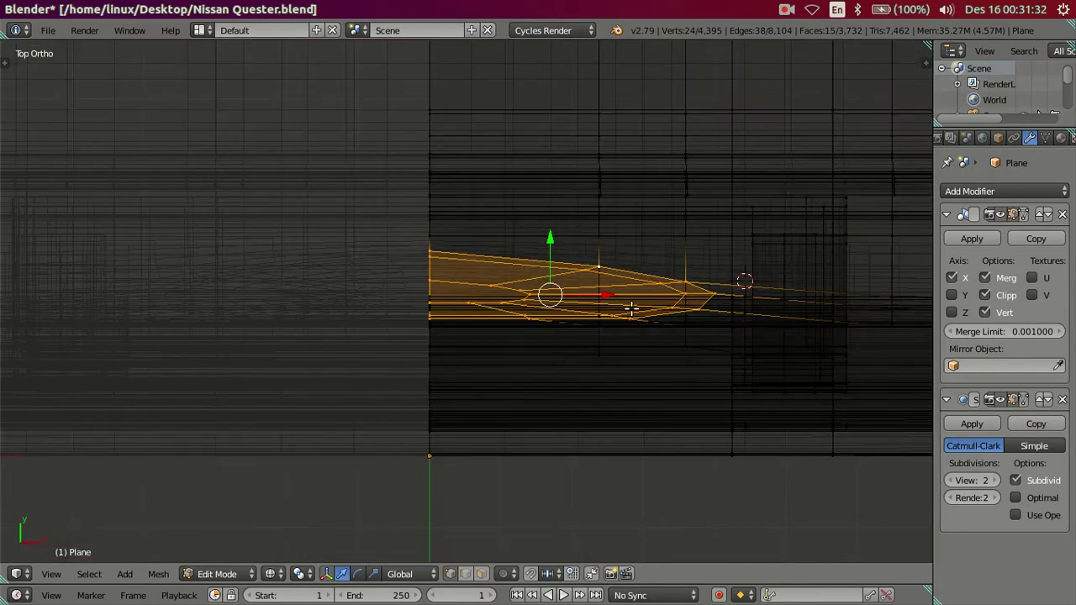
scroll(605, 294, "up", 1)
mouse_move(650, 311)
middle_mouse_down("shift")
mouse_move(531, 370)
mouse_move(546, 384)
mouse_move(396, 257)
mouse_move(420, 328)
mouse_move(408, 244)
mouse_move(471, 247)
mouse_move(458, 252)
middle_mouse_up("shift")
scroll(531, 370, "up", 1)
key("c")
scroll(348, 159, "down", 1)
scroll(348, 142, "down", 1)
mouse_move(348, 142)
middle_mouse_down()
mouse_move(462, 124)
mouse_move(329, 243)
mouse_move(344, 238)
mouse_move(291, 341)
mouse_move(337, 492)
mouse_move(373, 505)
middle_mouse_up()
right_click(372, 504)
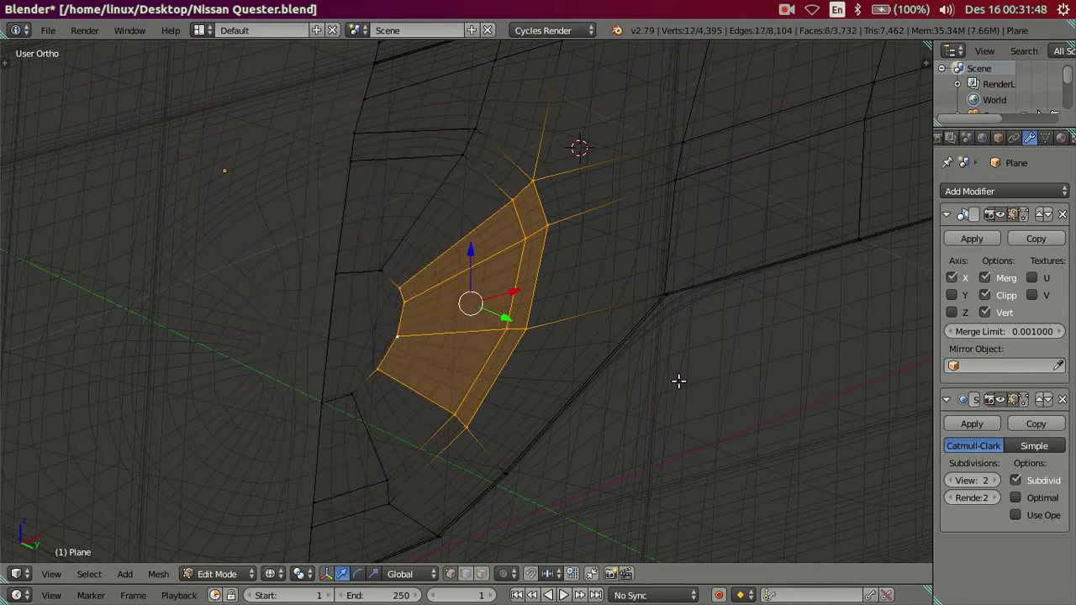
key("c")
middle_click_drag(392, 284, 377, 355)
right_click(368, 348)
In right view, move the thin strip outward 0.0101 along Y
key("KP_3")
scroll(397, 358, "up", 1)
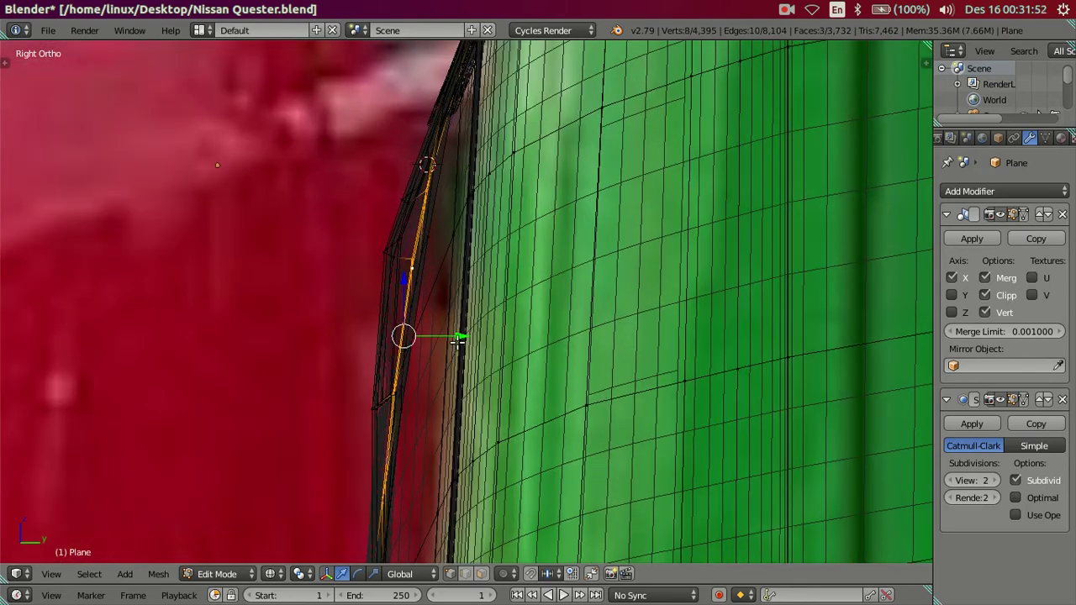
left_click_drag(463, 336, 473, 337)
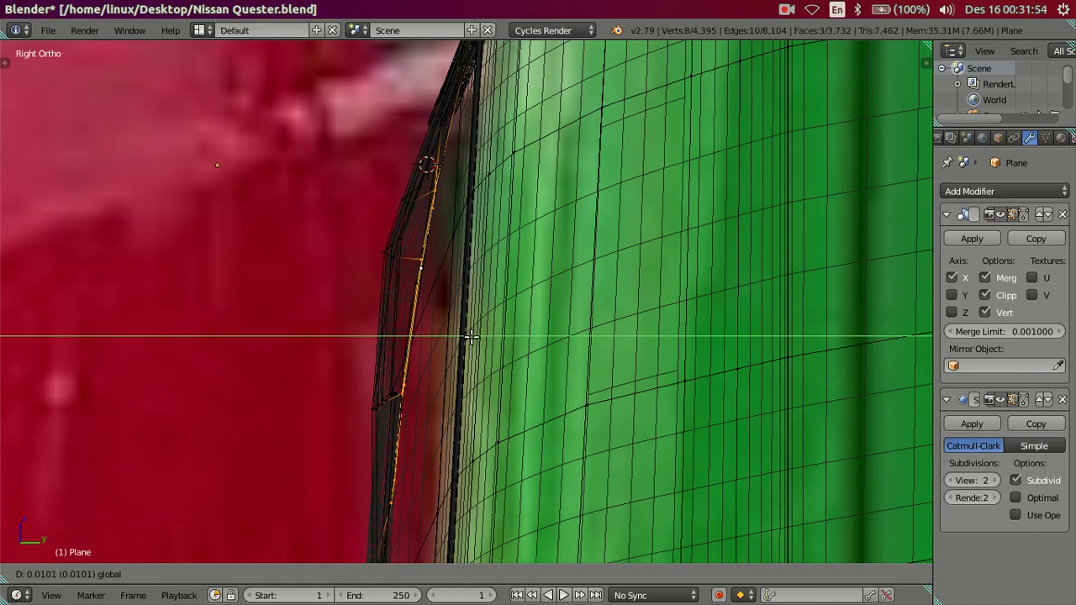
left_click(469, 337)
scroll(461, 336, "up", 1)
mouse_move(452, 339)
middle_mouse_down()
mouse_move(579, 402)
mouse_move(606, 390)
mouse_move(630, 372)
mouse_move(681, 288)
mouse_move(671, 243)
mouse_move(652, 228)
mouse_move(596, 254)
mouse_move(575, 331)
mouse_move(576, 378)
mouse_move(697, 368)
mouse_move(730, 325)
mouse_move(633, 377)
mouse_move(594, 452)
mouse_move(603, 378)
mouse_move(634, 373)
mouse_move(624, 327)
mouse_move(512, 426)
mouse_move(524, 420)
mouse_move(509, 442)
mouse_move(497, 371)
middle_mouse_up()
Drop the cab body's viewport subdivision level to 0 and view the corner strip
key("Tab")
Restore the subdivision View level to 2 and view the UD badge obliquely
key("Tab")
left_click(951, 480)
left_click(950, 480)
mouse_move(608, 365)
middle_mouse_down()
mouse_move(677, 422)
mouse_move(608, 406)
mouse_move(480, 412)
mouse_move(435, 446)
mouse_move(548, 539)
mouse_move(685, 548)
mouse_move(596, 507)
mouse_move(433, 504)
mouse_move(417, 515)
middle_mouse_up()
scroll(428, 344, "up", 3)
mouse_move(428, 344)
middle_mouse_down()
mouse_move(461, 338)
mouse_move(440, 352)
mouse_move(476, 361)
middle_mouse_up()
Move three corner-strip vertices 0.0015 along Y
right_click(425, 407)
right_click(463, 271, "ctrl")
left_click_drag(504, 338, 509, 339)
mouse_move(510, 339)
middle_mouse_down()
mouse_move(492, 332)
mouse_move(591, 345)
mouse_move(608, 322)
middle_mouse_up()
key("a")
scroll(526, 336, "up", 3)
key("Tab")
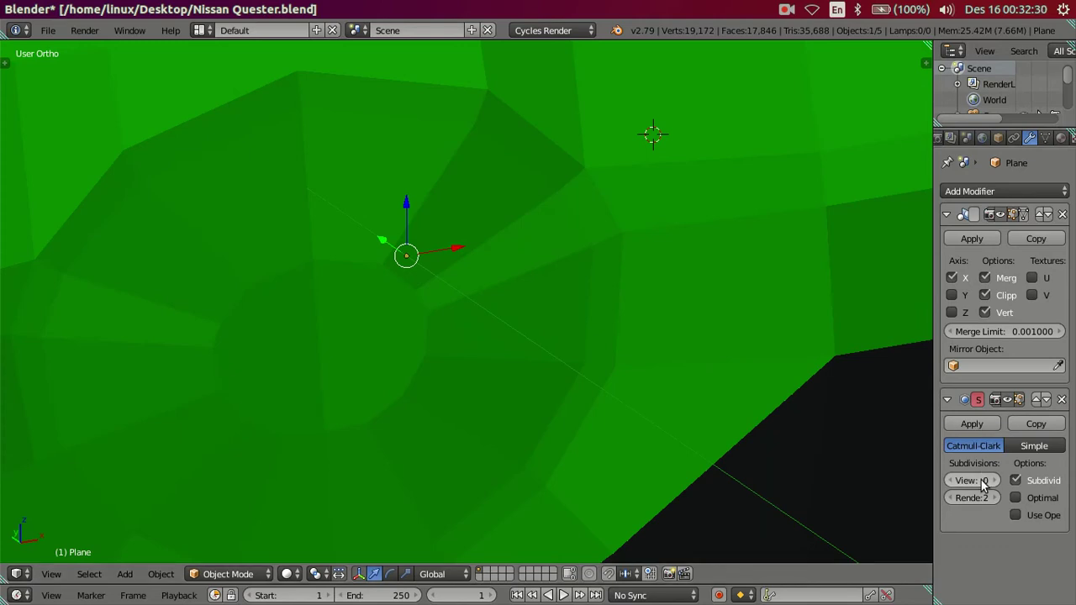
left_click(995, 480)
left_click(995, 480)
mouse_move(764, 402)
middle_mouse_down()
mouse_move(596, 304)
mouse_move(622, 291)
mouse_move(594, 274)
mouse_move(492, 303)
mouse_move(454, 343)
mouse_move(447, 332)
mouse_move(564, 261)
mouse_move(529, 298)
mouse_move(544, 306)
middle_mouse_up()
scroll(541, 349, "up", 2)
scroll(555, 353, "up", 3)
scroll(572, 355, "up", 1)
mouse_move(547, 345)
middle_mouse_down()
mouse_move(486, 352)
mouse_move(436, 338)
middle_mouse_up()
scroll(450, 312, "up", 2)
Select the UD badge object in wireframe, then return to solid shading
key("z")
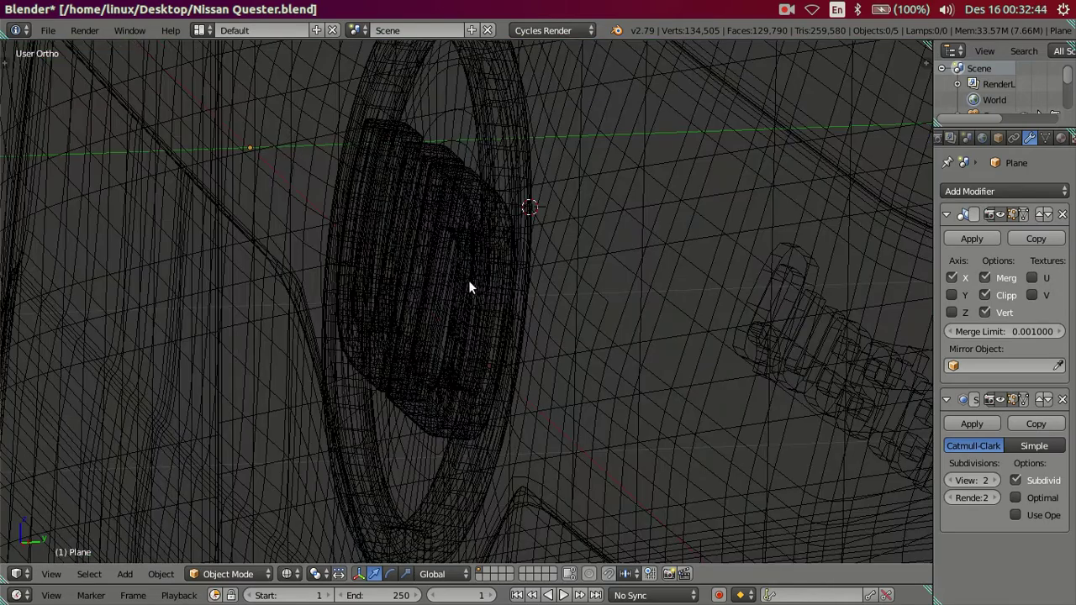
mouse_move(508, 282)
middle_mouse_down()
mouse_move(563, 306)
mouse_move(494, 262)
middle_mouse_up()
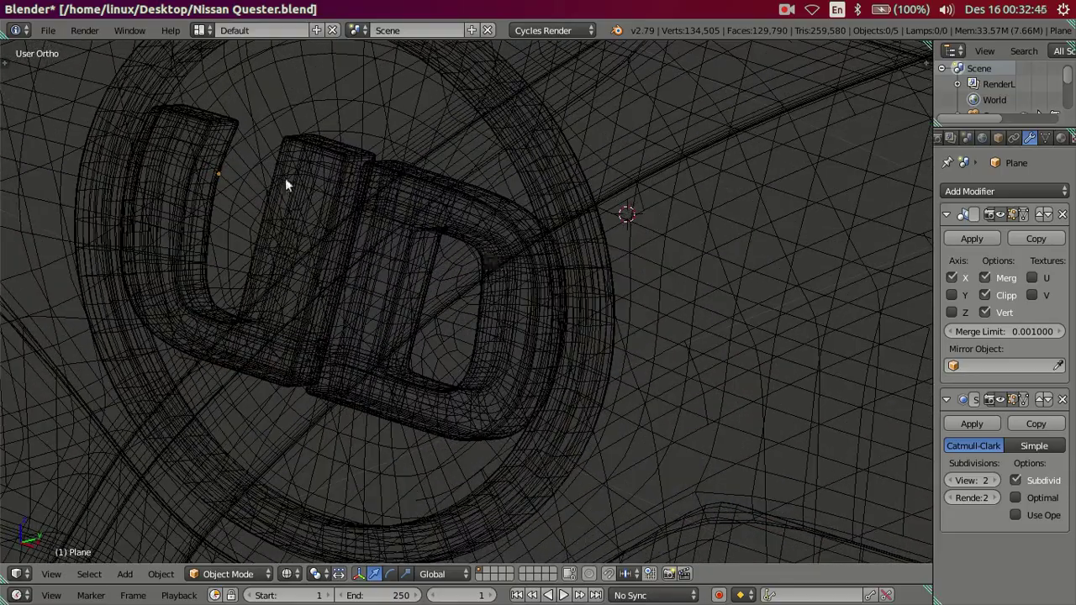
right_click(220, 126)
scroll(370, 211, "down", 3)
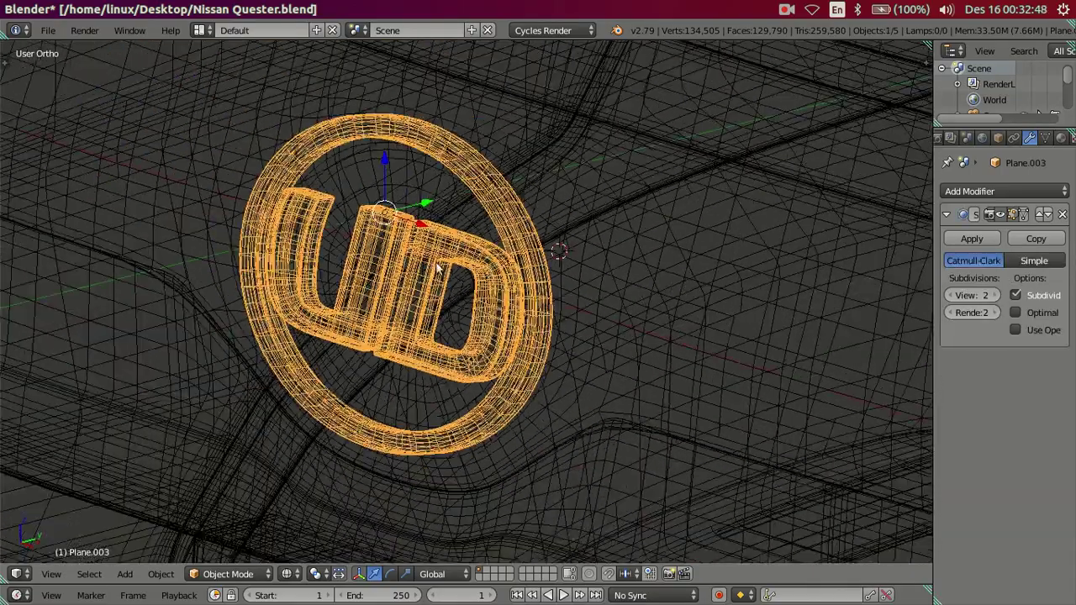
key("z")
scroll(498, 275, "up", 3)
middle_click_drag(498, 275, 471, 265)
Move the entire badge mesh in Edit Mode and check its fit before leaving
key("Tab")
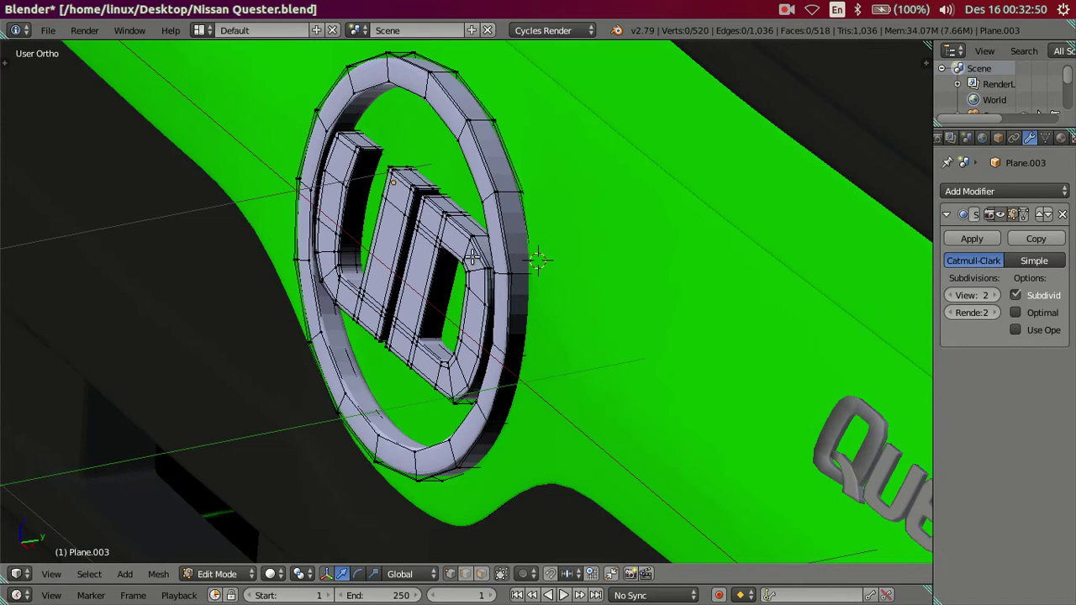
key("a")
key("g")
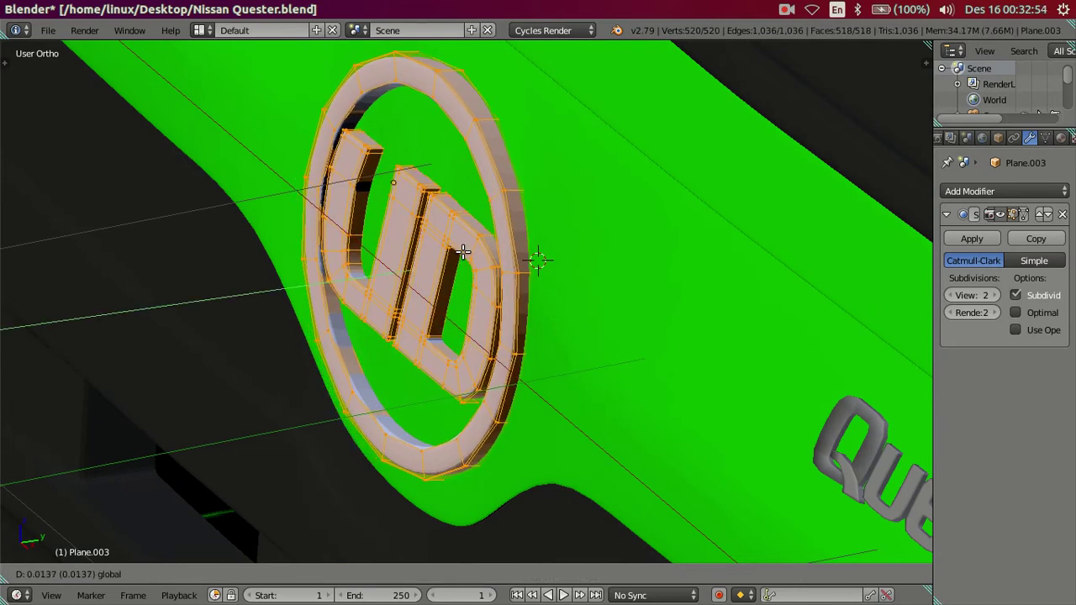
left_click(463, 251)
middle_click_drag(463, 252, 455, 232)
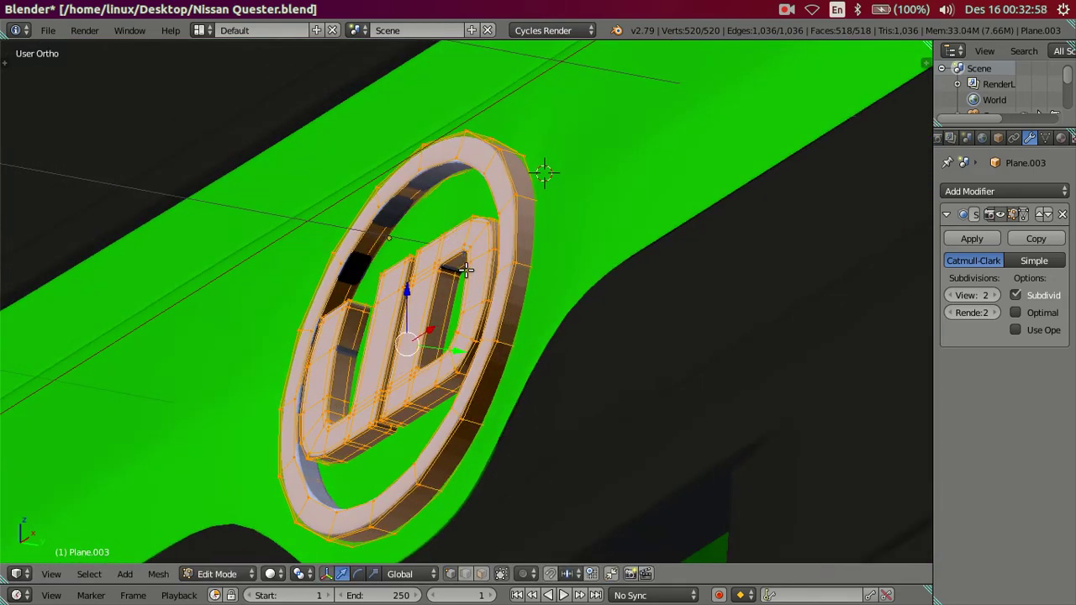
middle_click_drag(465, 269, 442, 299)
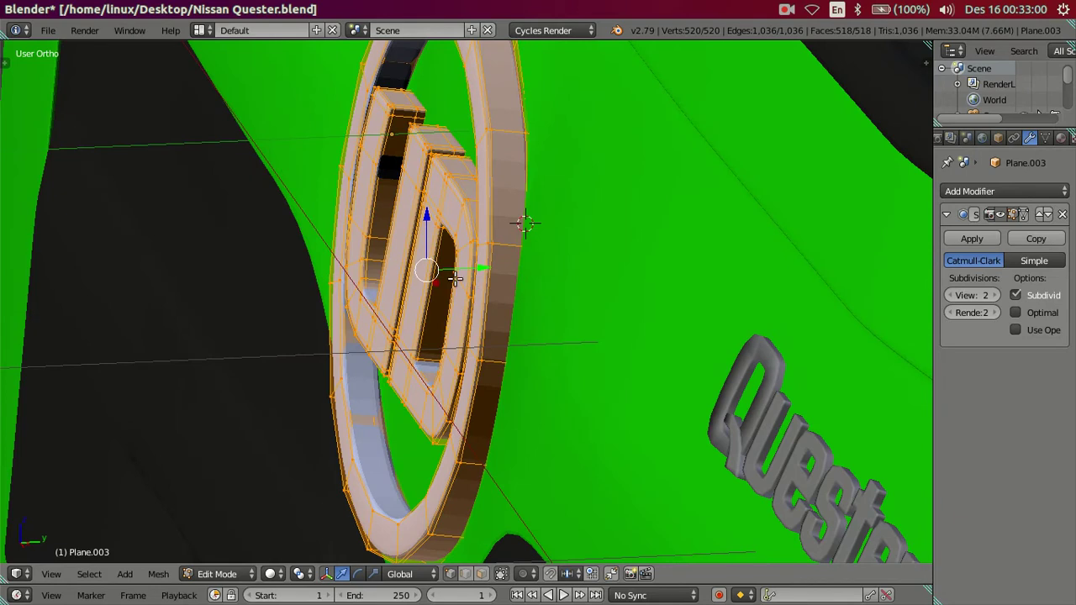
mouse_move(476, 267)
middle_mouse_down()
mouse_move(458, 272)
mouse_move(481, 217)
mouse_move(474, 275)
middle_mouse_up()
key("Tab")
key("Tab")
key("Tab")
key("Tab")
Nudge all badge vertices a small amount along Y toward the front panel
key("a")
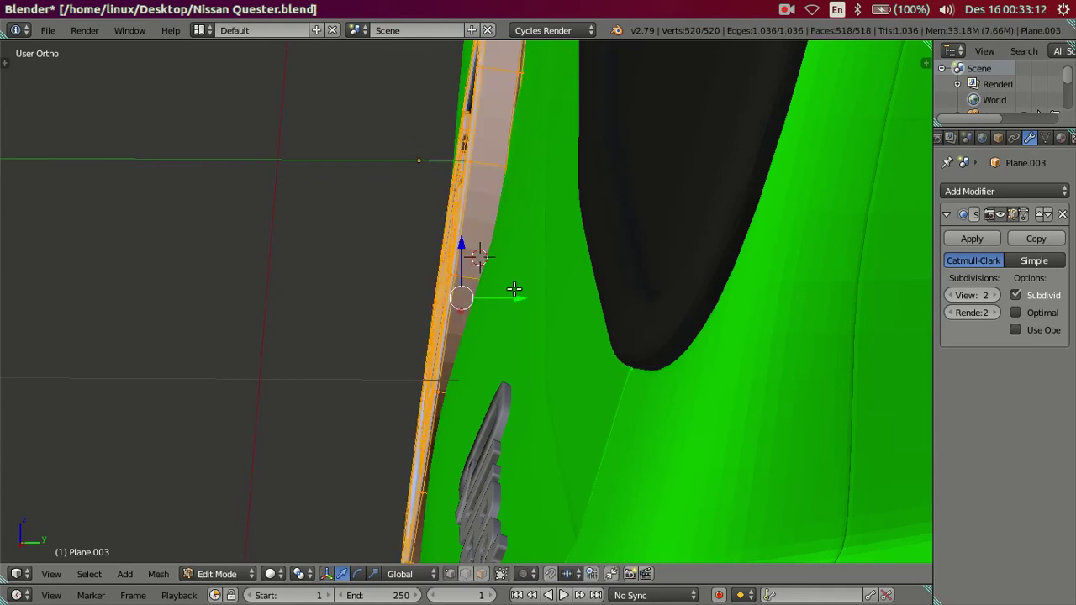
key("g")
key("y")
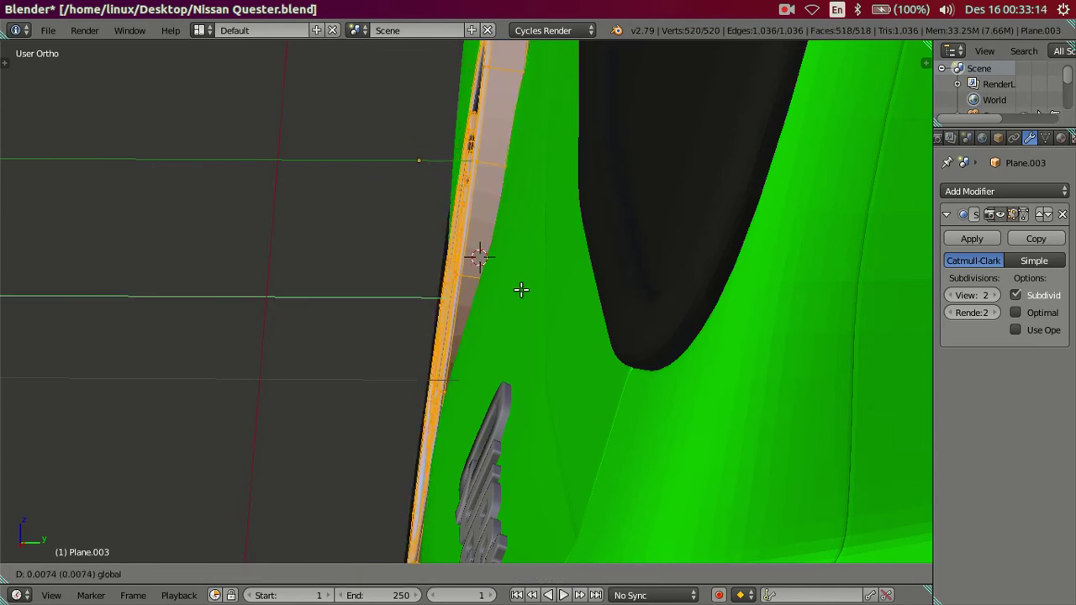
left_click(523, 291)
mouse_move(523, 291)
middle_mouse_down()
mouse_move(538, 246)
mouse_move(526, 245)
mouse_move(542, 334)
middle_mouse_up()
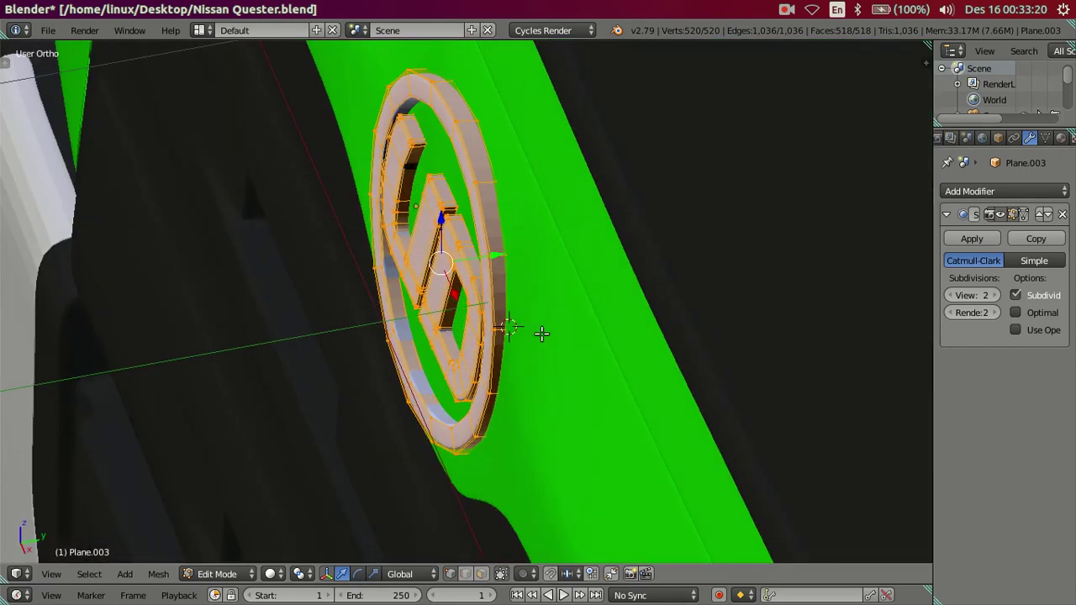
mouse_move(514, 264)
middle_mouse_down()
mouse_move(495, 261)
mouse_move(517, 293)
mouse_move(553, 278)
mouse_move(581, 226)
mouse_move(577, 194)
mouse_move(596, 197)
mouse_move(552, 236)
middle_mouse_up()
key("KP_3")
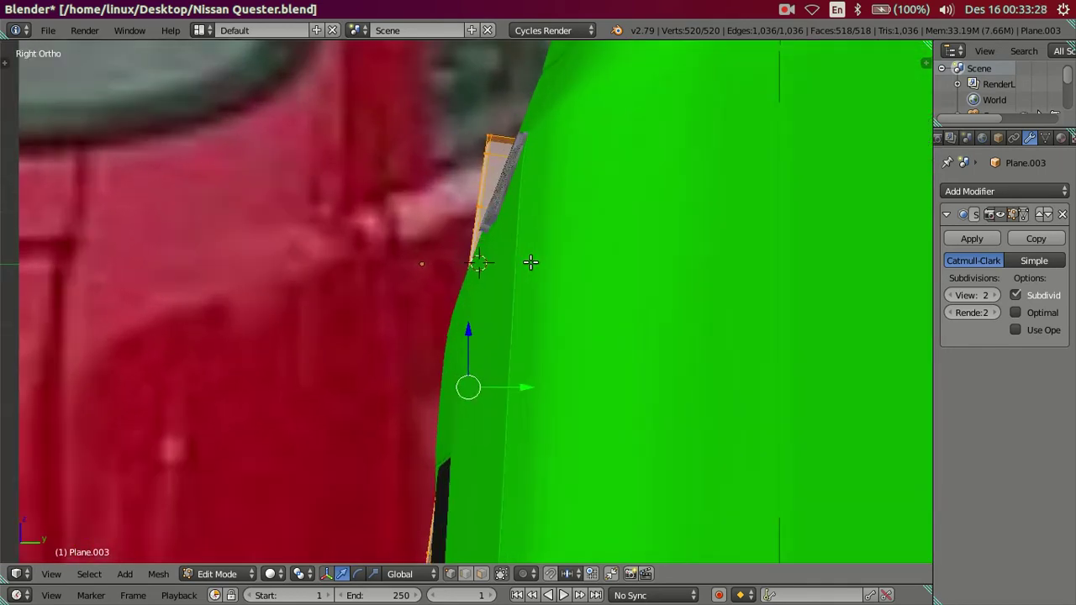
key("z")
middle_click_drag(506, 308, 539, 234, "shift")
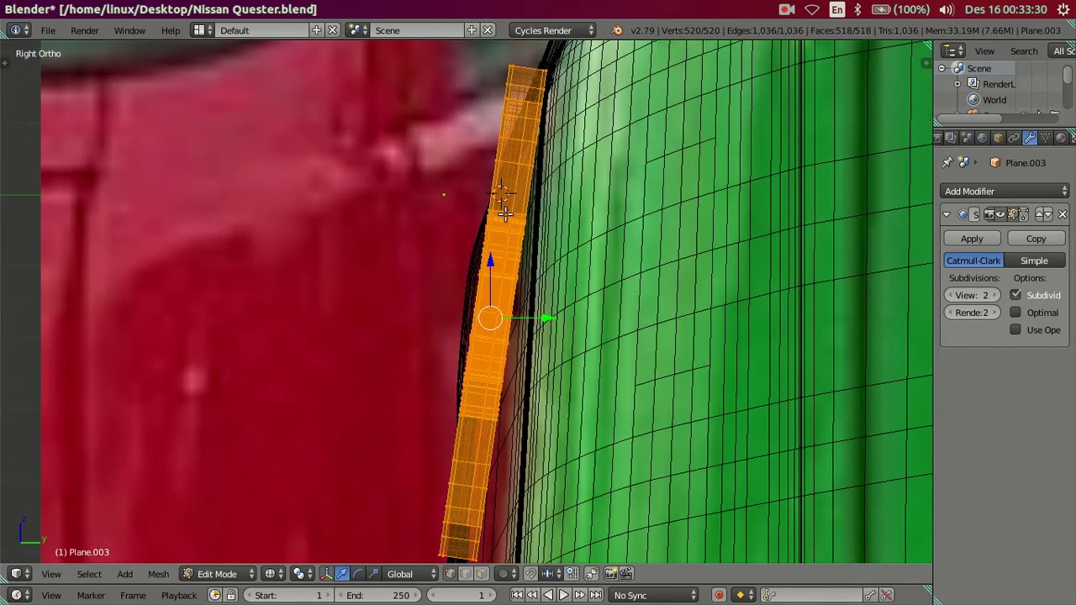
scroll(502, 189, "up", 1)
scroll(502, 189, "up", 1)
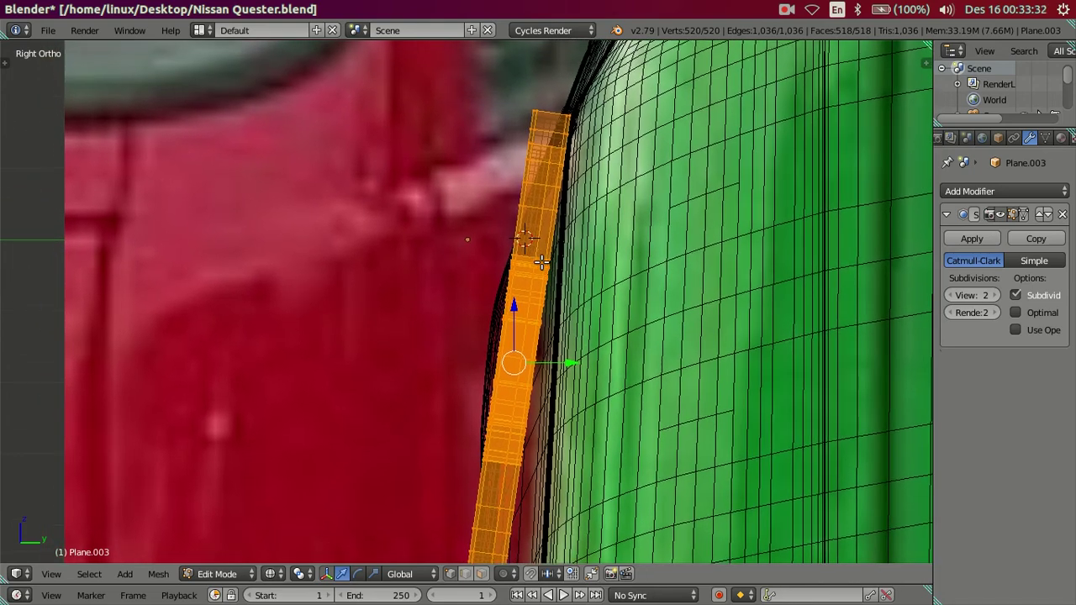
scroll(553, 114, "up", 1)
scroll(518, 216, "up", 1)
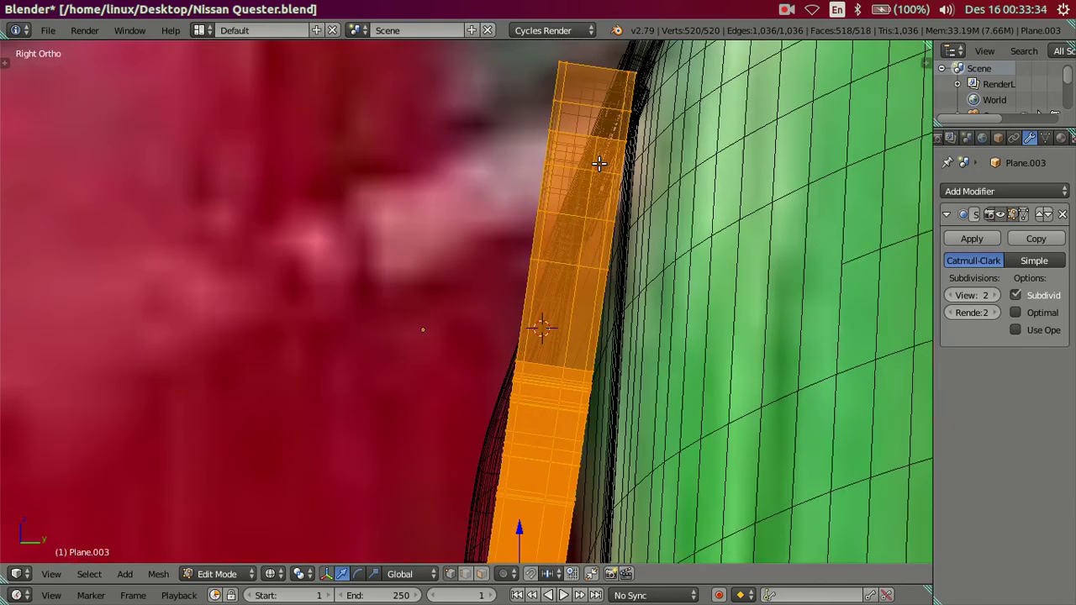
scroll(600, 163, "up", 1)
scroll(571, 216, "up", 1)
scroll(612, 177, "up", 1)
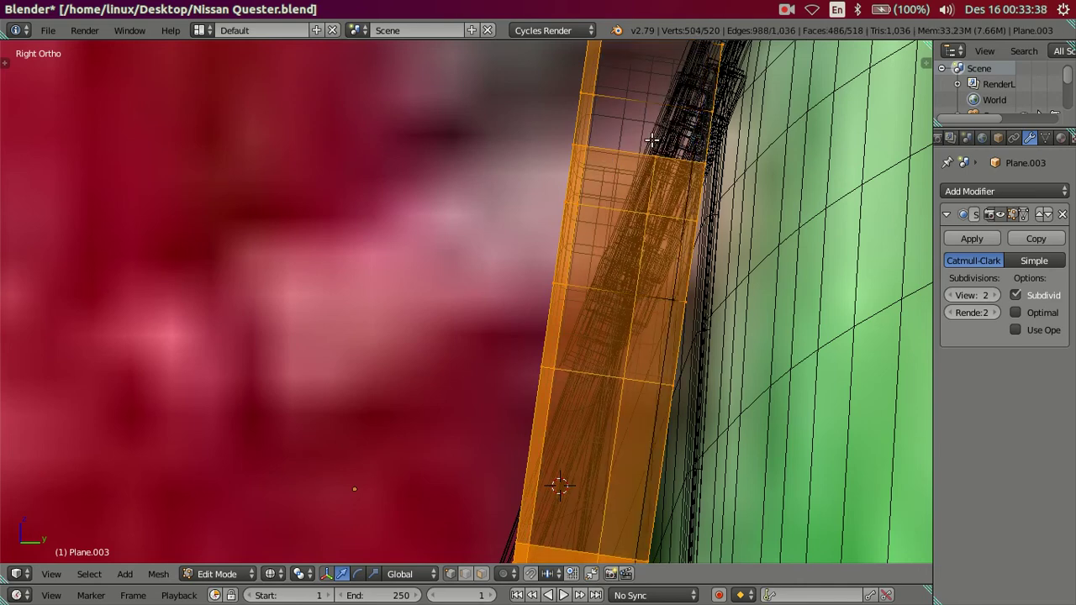
scroll(655, 140, "down", 3)
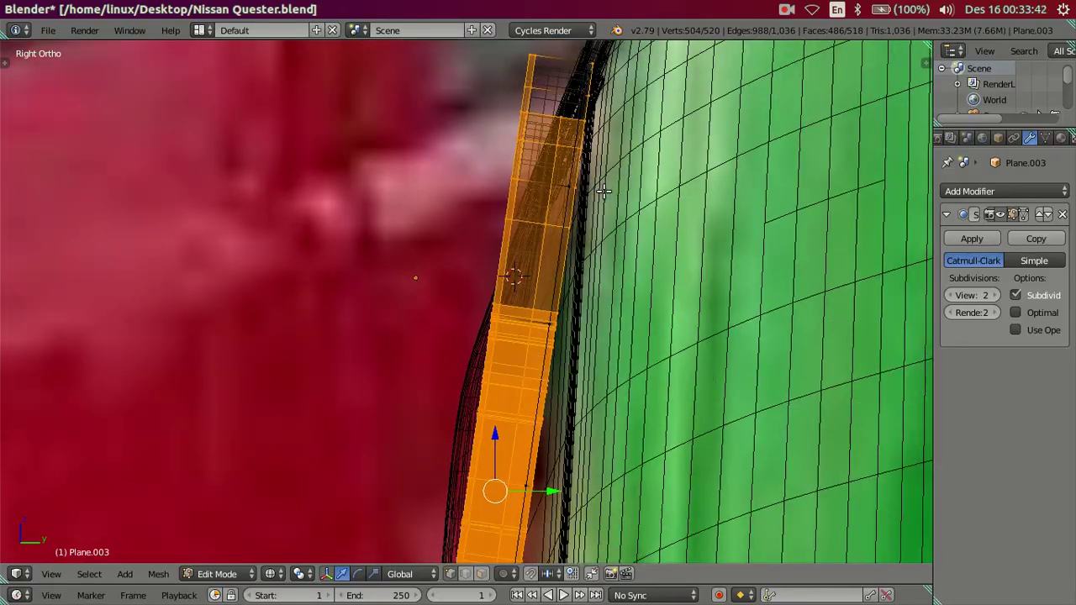
mouse_move(603, 190)
middle_mouse_down()
mouse_move(600, 216)
mouse_move(630, 216)
mouse_move(599, 229)
middle_mouse_up()
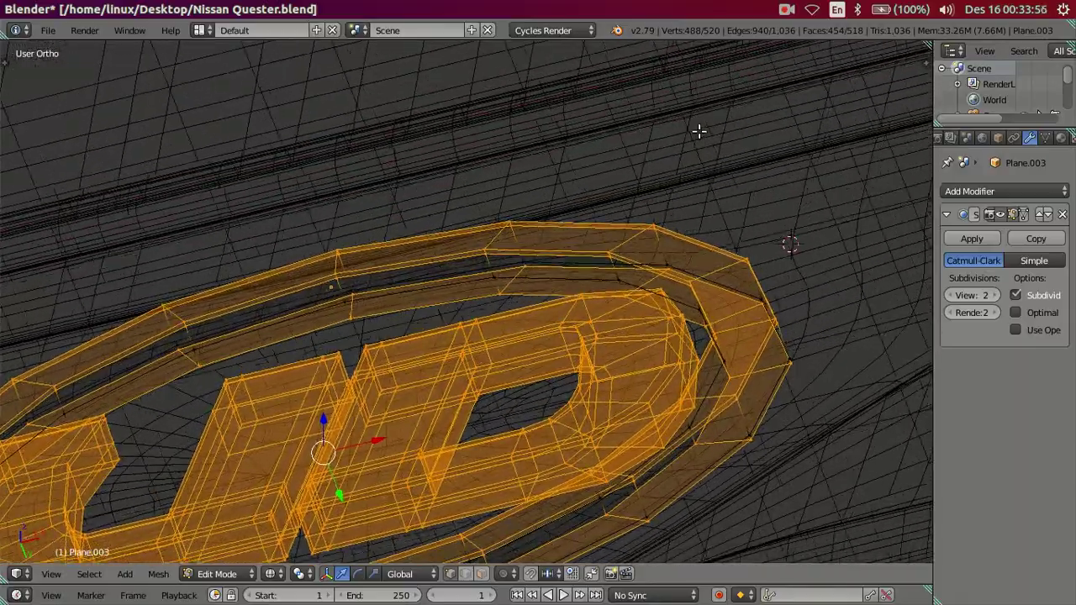
key("z")
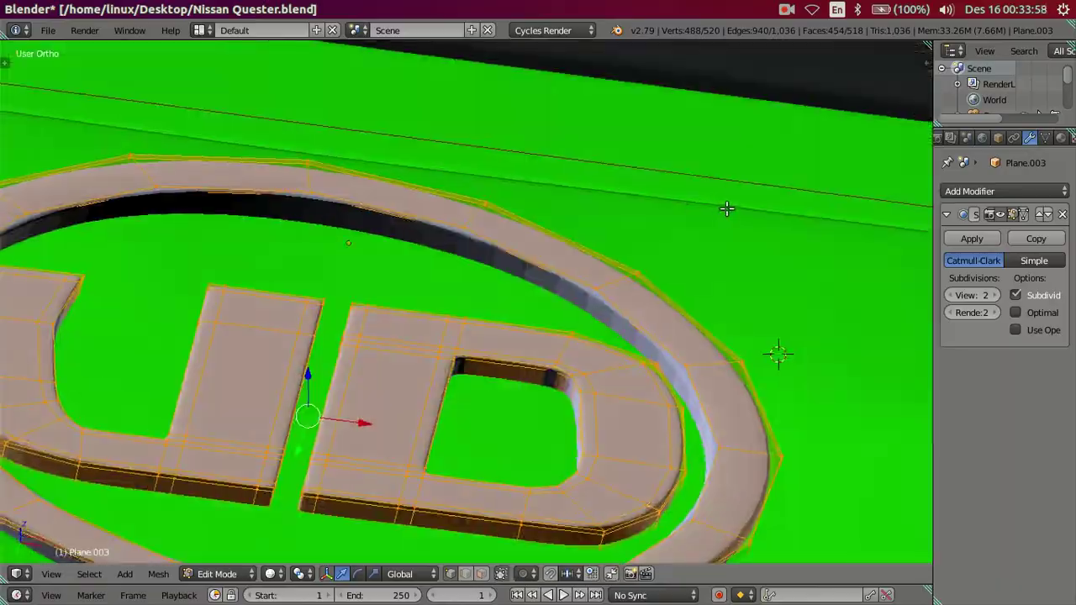
key("z")
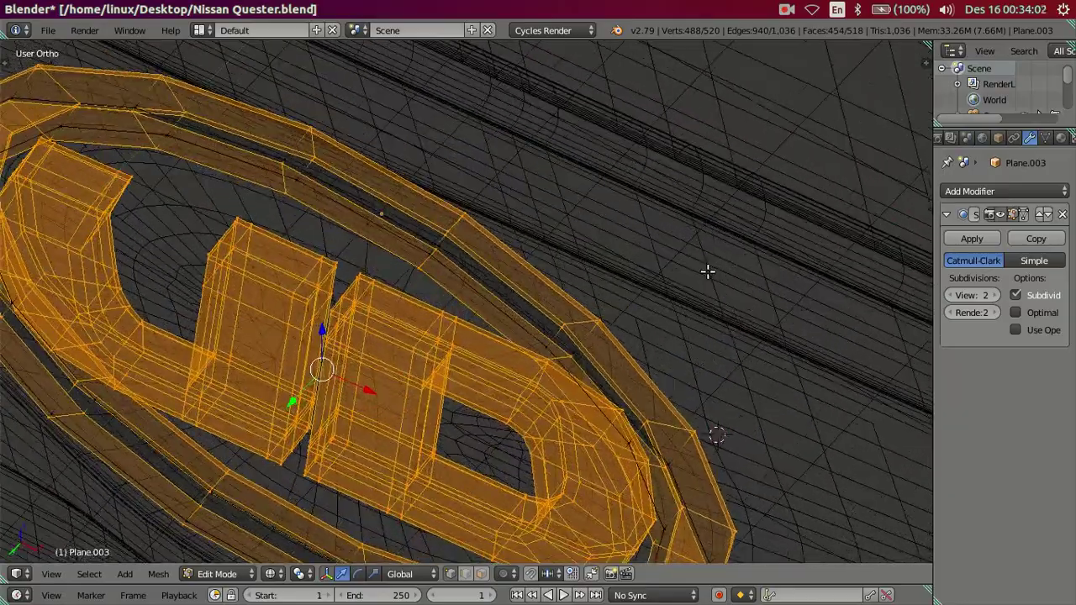
key("z")
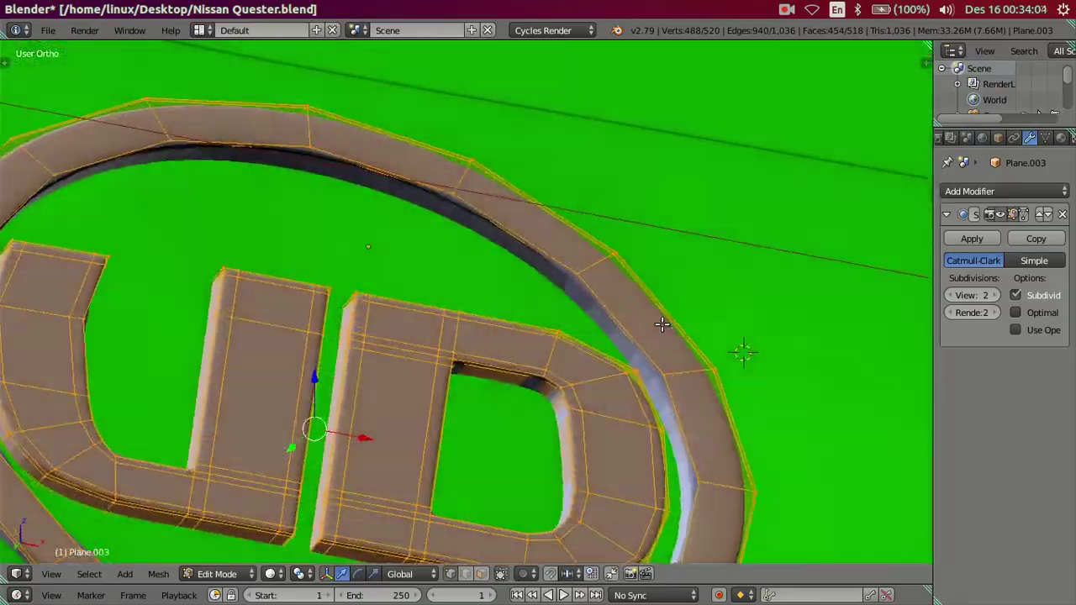
key("z")
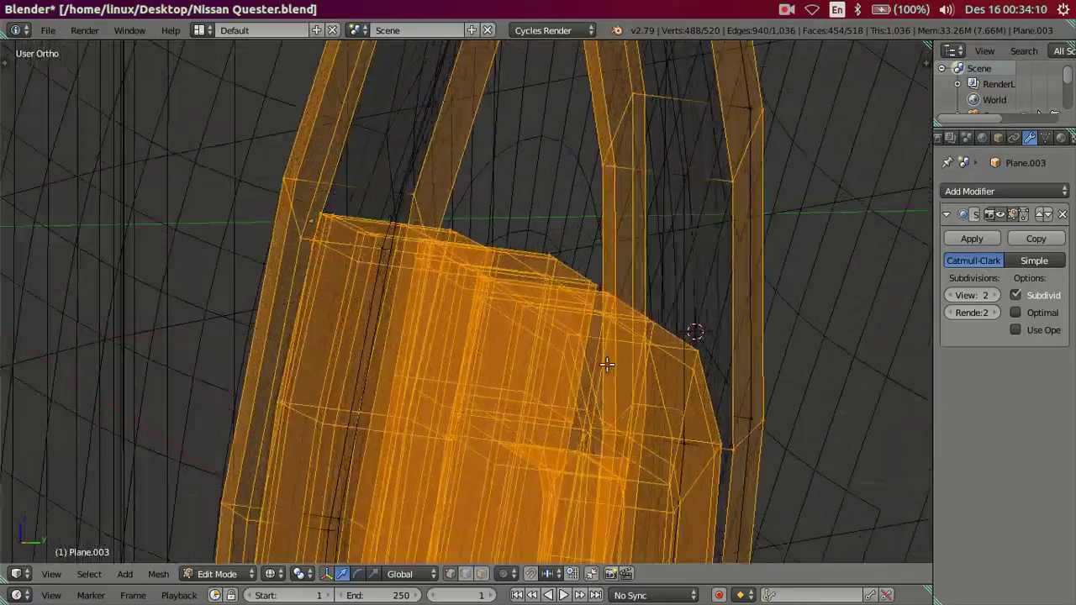
key("z")
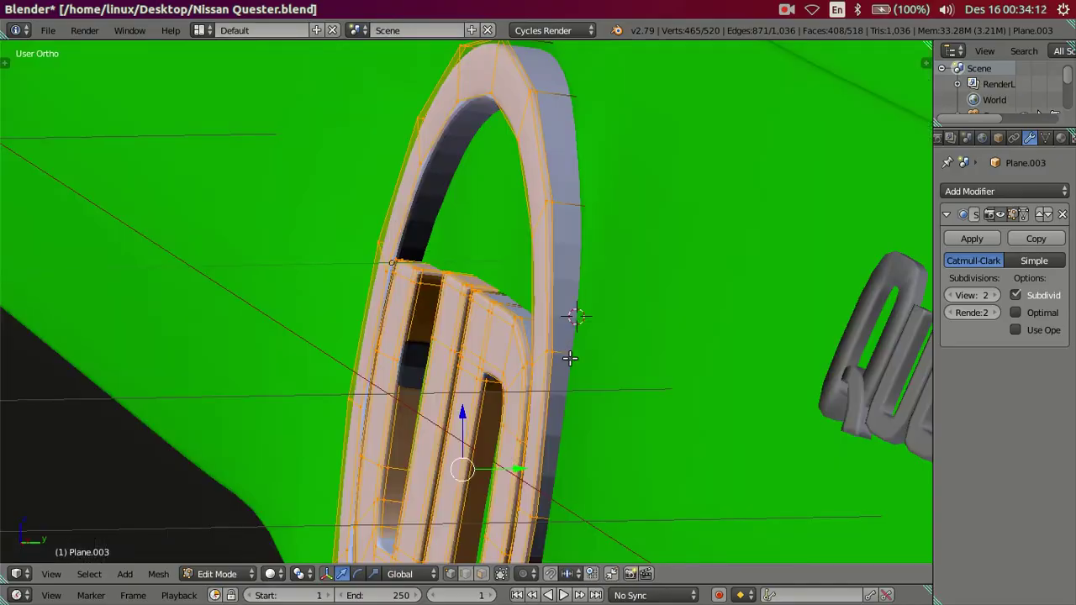
key("z")
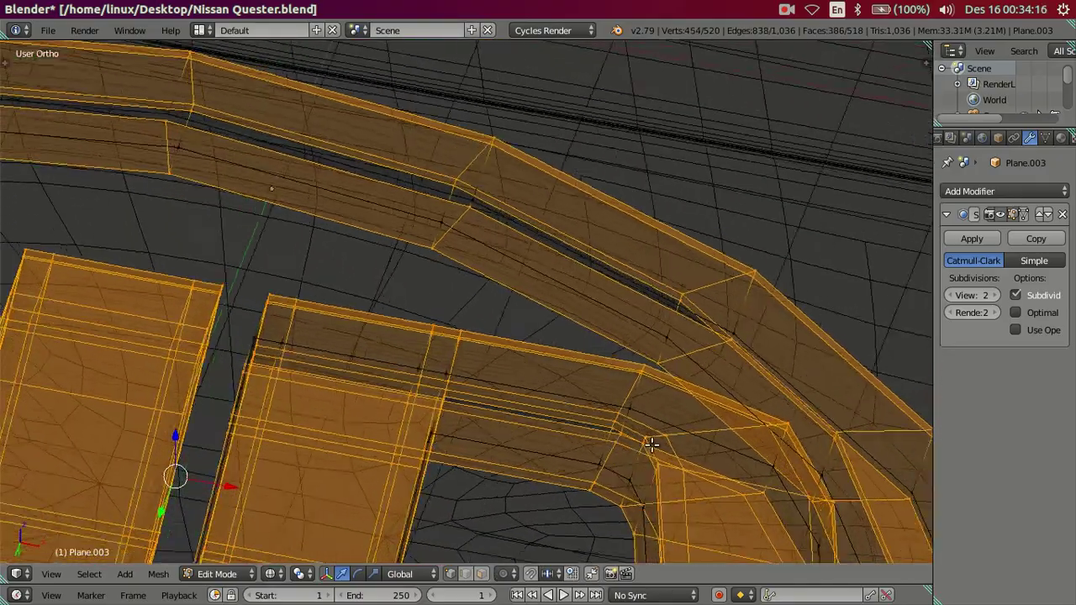
mouse_move(652, 445)
middle_mouse_down()
mouse_move(668, 461)
mouse_move(355, 426)
mouse_move(577, 365)
mouse_move(433, 319)
middle_mouse_up()
key("z")
key("z")
scroll(368, 244, "down", 2)
middle_click_drag(361, 233, 577, 312)
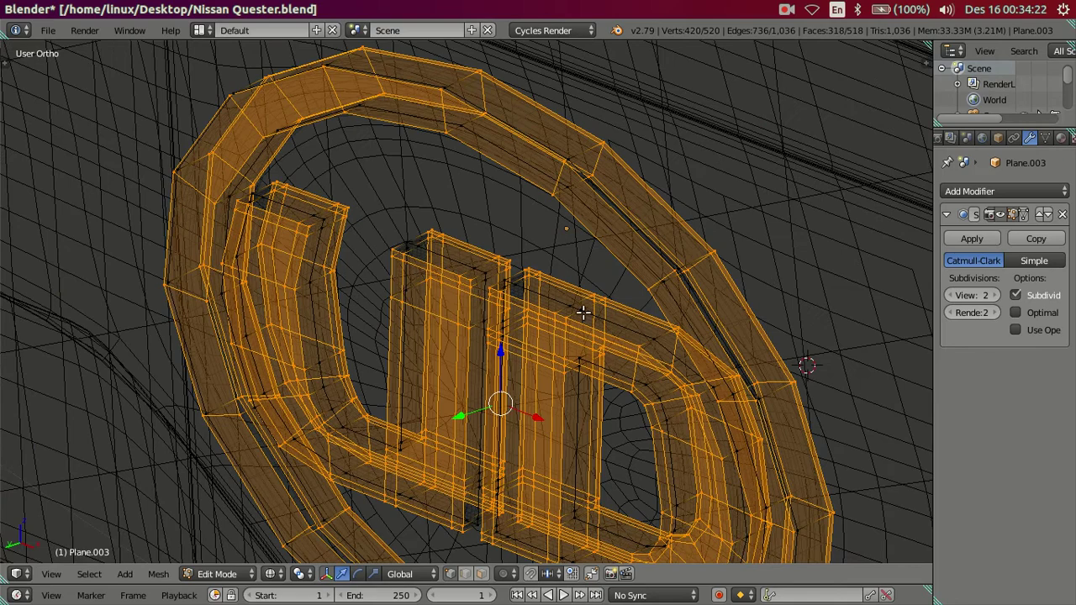
key("z")
scroll(547, 360, "up", 2)
middle_click_drag(547, 359, 510, 337)
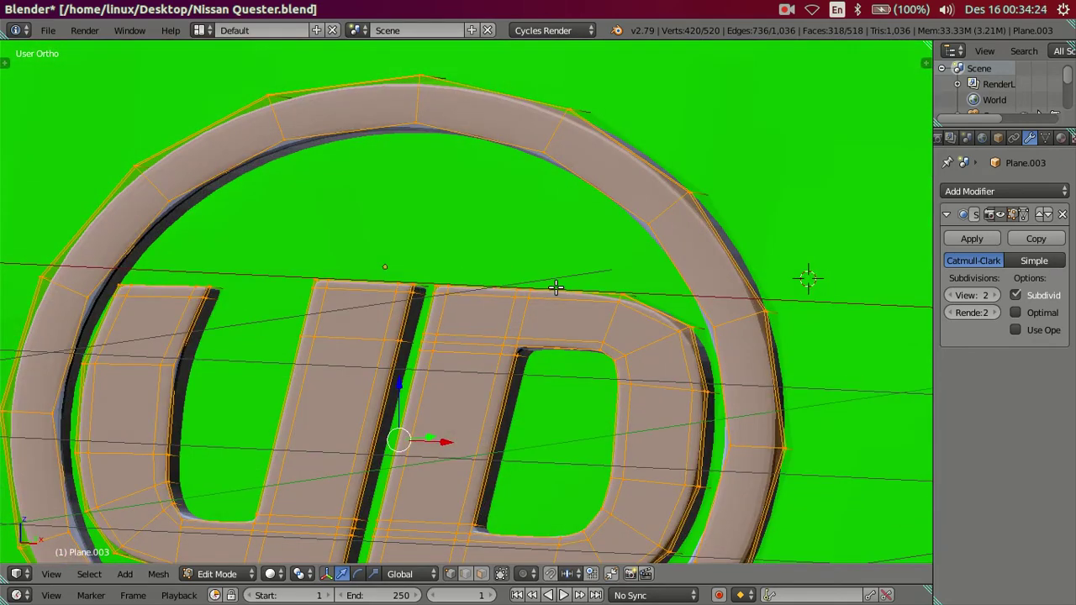
key("KP_3")
Circle-deselect the strip vertices and shift the remaining badge part along Y
scroll(512, 281, "down", 2)
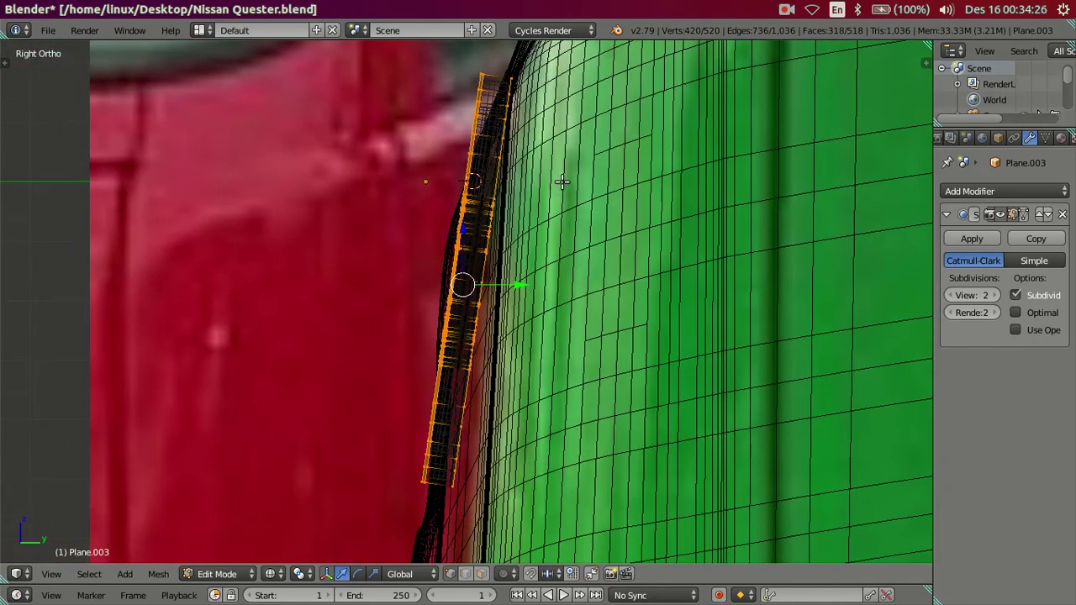
scroll(562, 182, "down", 1)
scroll(531, 212, "up", 1)
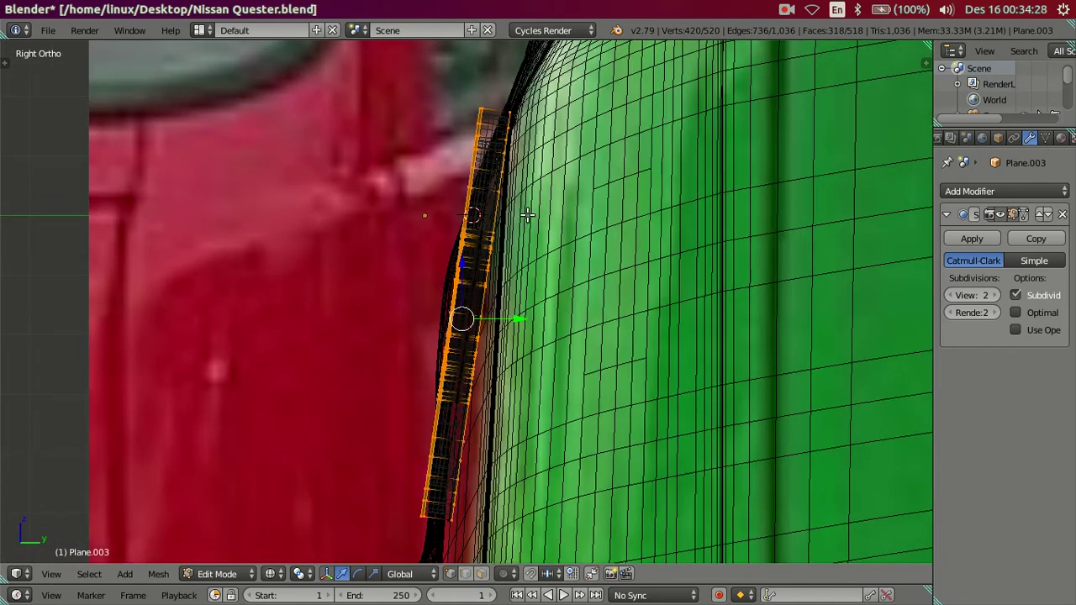
middle_click_drag(545, 127, 539, 160)
mouse_move(539, 212)
middle_mouse_down()
mouse_move(504, 253)
mouse_move(517, 366)
middle_mouse_up()
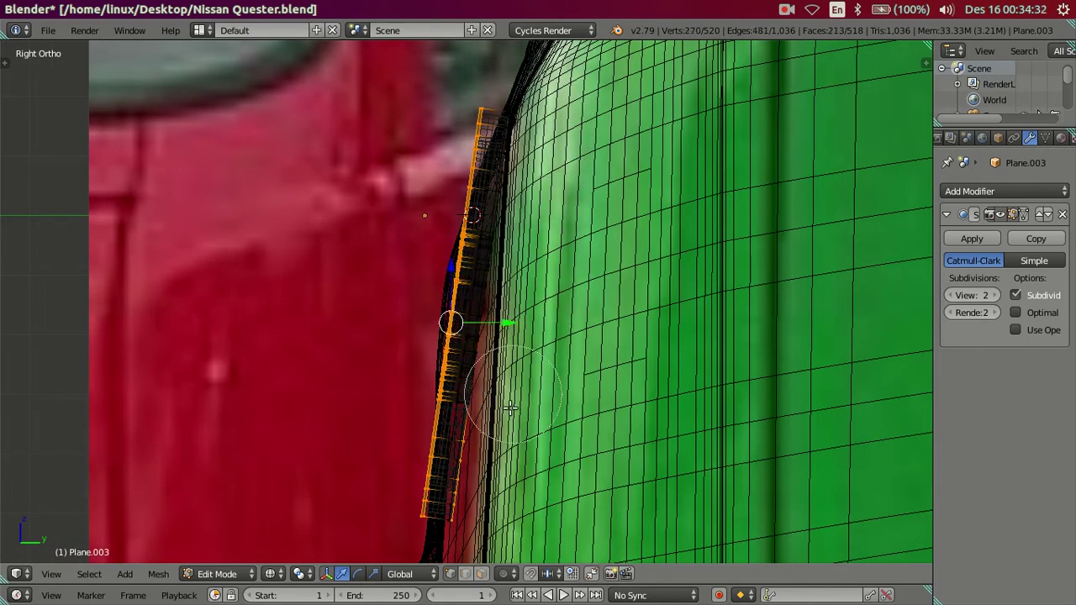
middle_click_drag(510, 408, 484, 539)
key("Escape")
key("z")
mouse_move(503, 426)
middle_mouse_down()
mouse_move(488, 307)
mouse_move(511, 300)
middle_mouse_up()
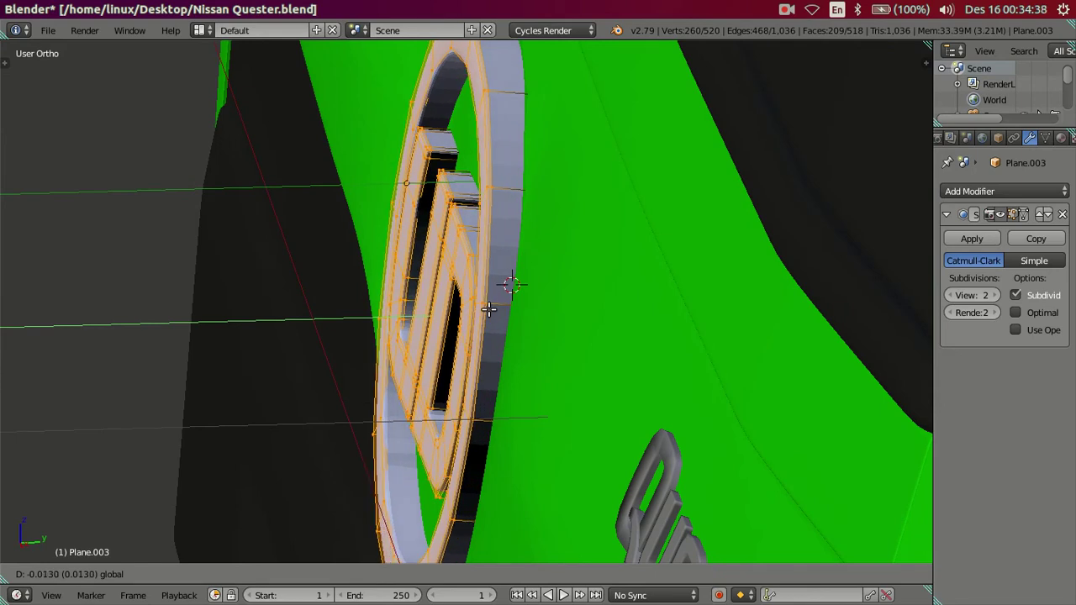
left_click(489, 309)
mouse_move(489, 309)
middle_mouse_down()
mouse_move(469, 327)
mouse_move(617, 337)
mouse_move(680, 326)
mouse_move(587, 338)
mouse_move(518, 322)
middle_mouse_up()
Reselect the linked badge geometry with L and shift it 0.0045 along Y
key("a")
key("Tab")
scroll(434, 334, "down", 3)
key("Tab")
scroll(518, 322, "up", 2)
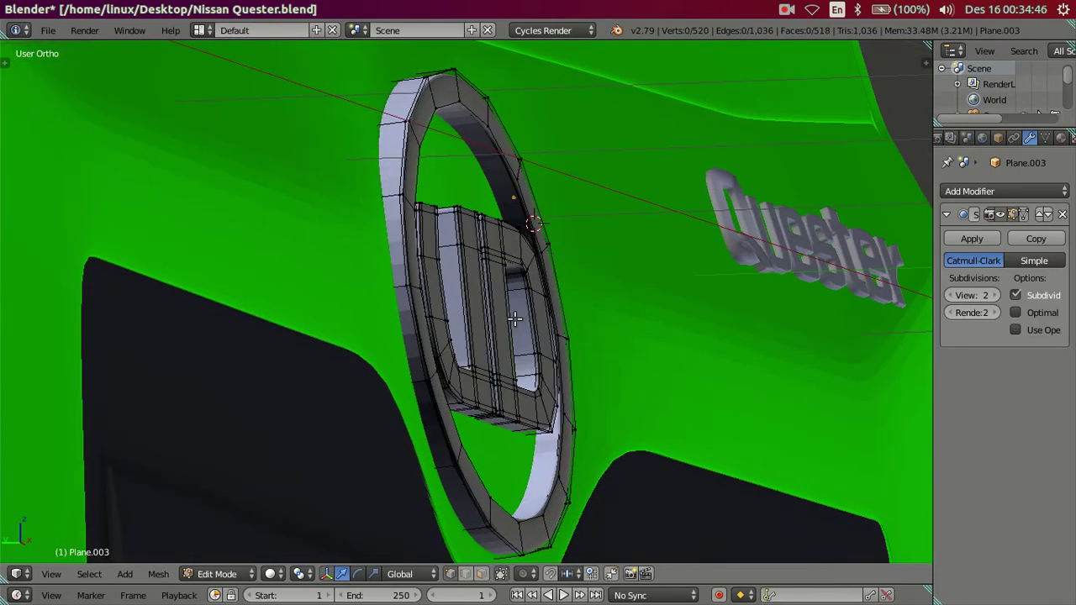
key("l")
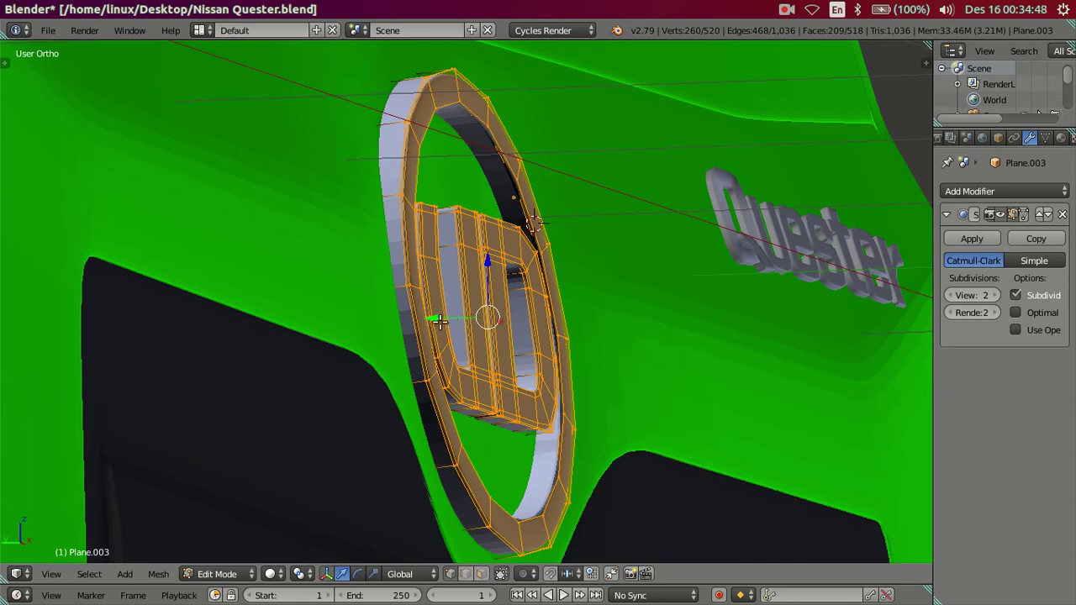
key("g")
key("y")
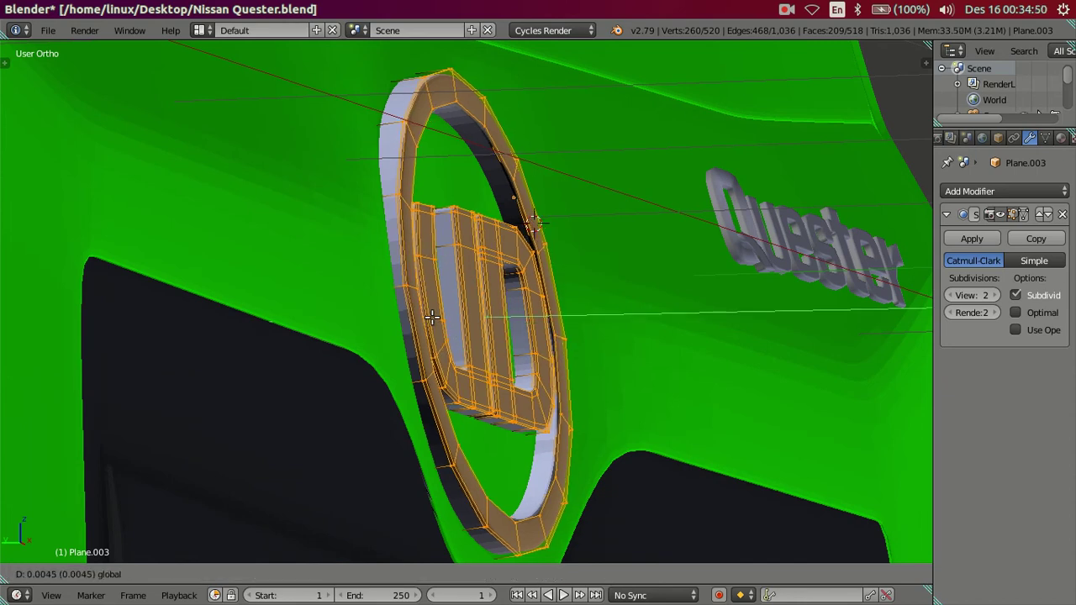
left_click(431, 316)
key("a")
mouse_move(697, 337)
middle_mouse_down()
mouse_move(477, 346)
mouse_move(731, 209)
mouse_move(712, 206)
middle_mouse_up()
Dissolve the ring's right-side loop, inner ring loop and a letter loop
scroll(732, 209, "up", 5)
key("Tab")
key("Tab")
right_click(706, 194, "alt")
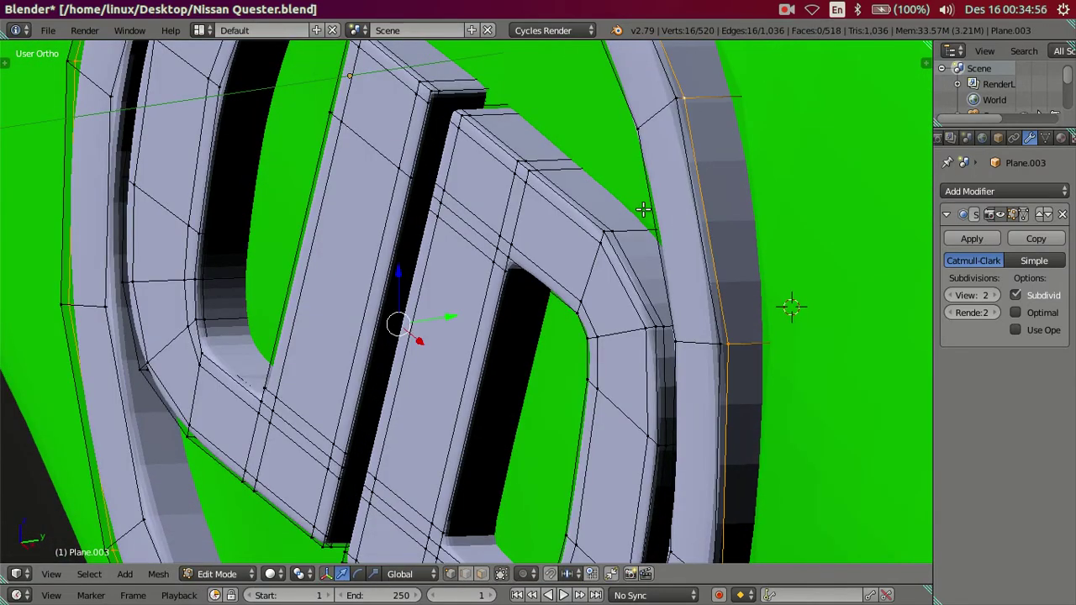
right_click(554, 171, "alt+shift")
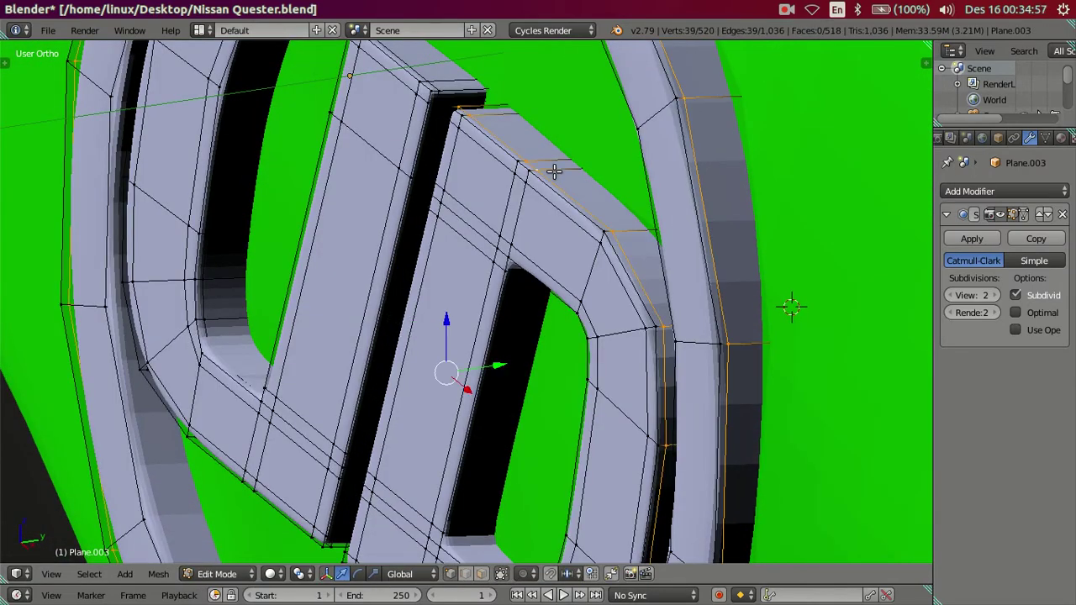
right_click(408, 61, "alt+shift")
key("x")
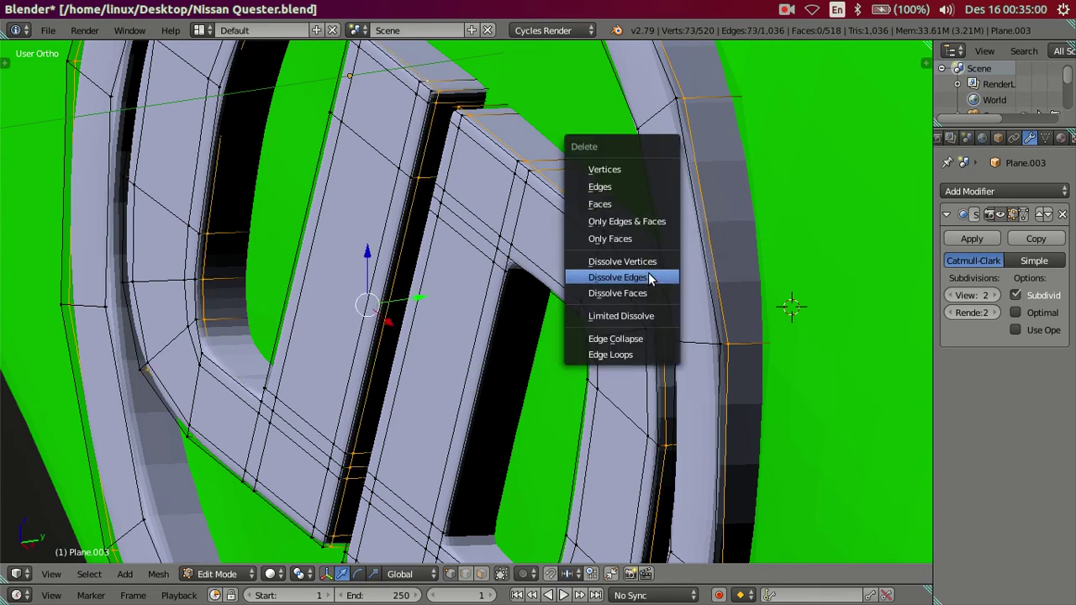
left_click(650, 278)
Deselect the badge mesh, return to Object Mode and view the emblem from the front
key("a")
scroll(642, 253, "down", 5)
scroll(636, 277, "up", 3)
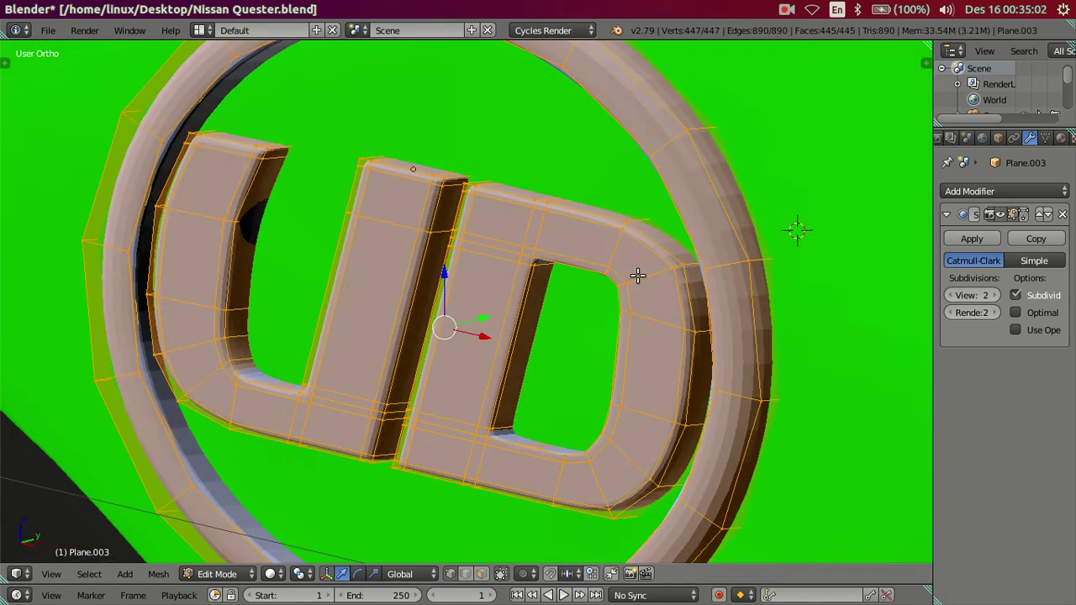
key("a")
key("Tab")
mouse_move(637, 276)
middle_mouse_down()
mouse_move(629, 264)
mouse_move(577, 283)
mouse_move(703, 235)
mouse_move(687, 189)
mouse_move(622, 182)
mouse_move(559, 220)
mouse_move(542, 242)
mouse_move(540, 277)
mouse_move(555, 320)
mouse_move(482, 322)
middle_mouse_up()
key("a")
mouse_move(468, 285)
middle_mouse_down()
mouse_move(439, 317)
mouse_move(525, 320)
middle_mouse_up()
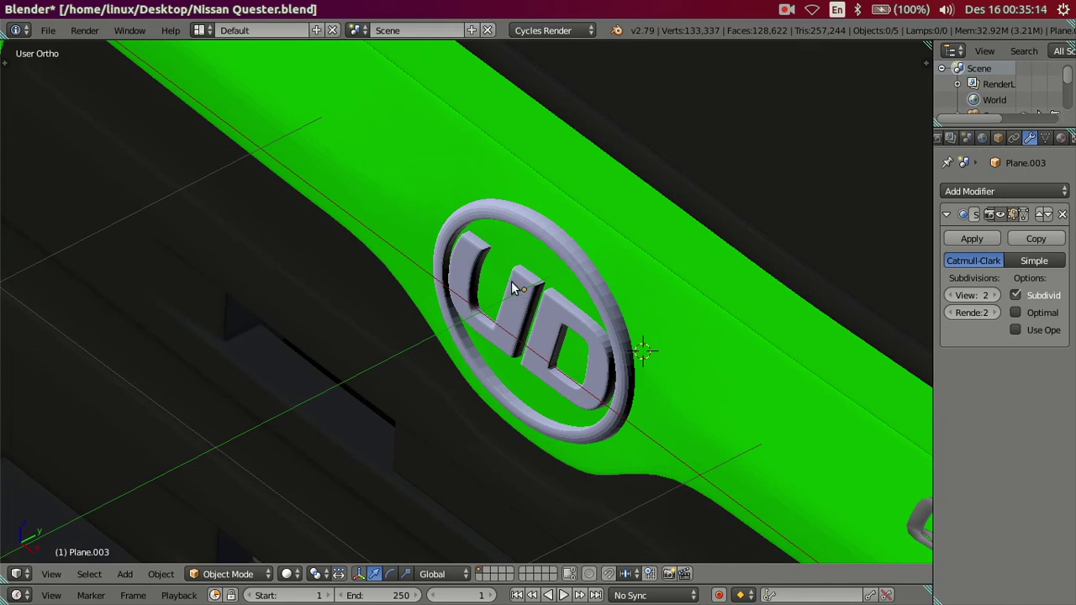
Smooth-shade the UD emblem, then deselect everything
right_click(520, 311)
scroll(521, 294, "up", 2)
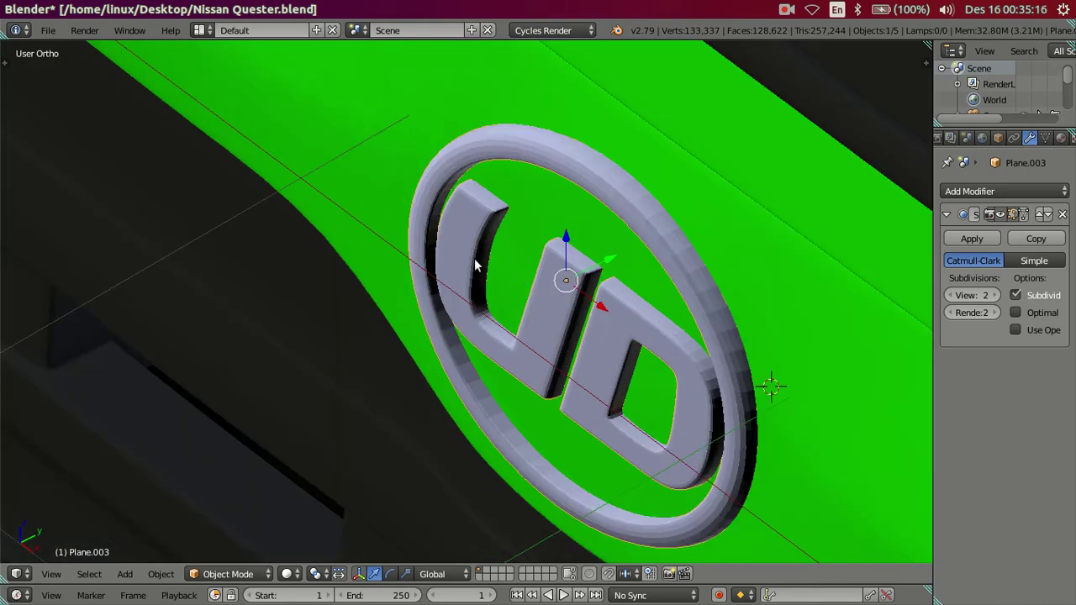
key("t")
left_click(51, 280)
key("a")
Set the emblem's viewport subdivision to 0 and check it from the front and side
middle_click_drag(545, 296, 564, 278)
left_click(951, 295)
left_click(951, 295)
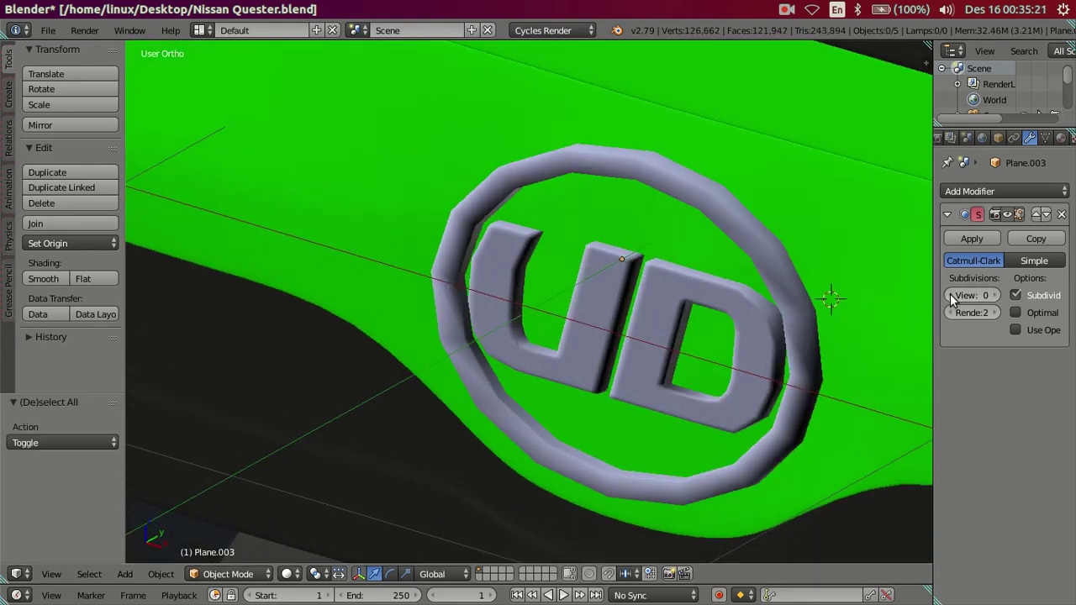
left_click(994, 296)
scroll(704, 337, "down", 2)
scroll(764, 408, "down", 2)
middle_click_drag(764, 409, 416, 324, "shift")
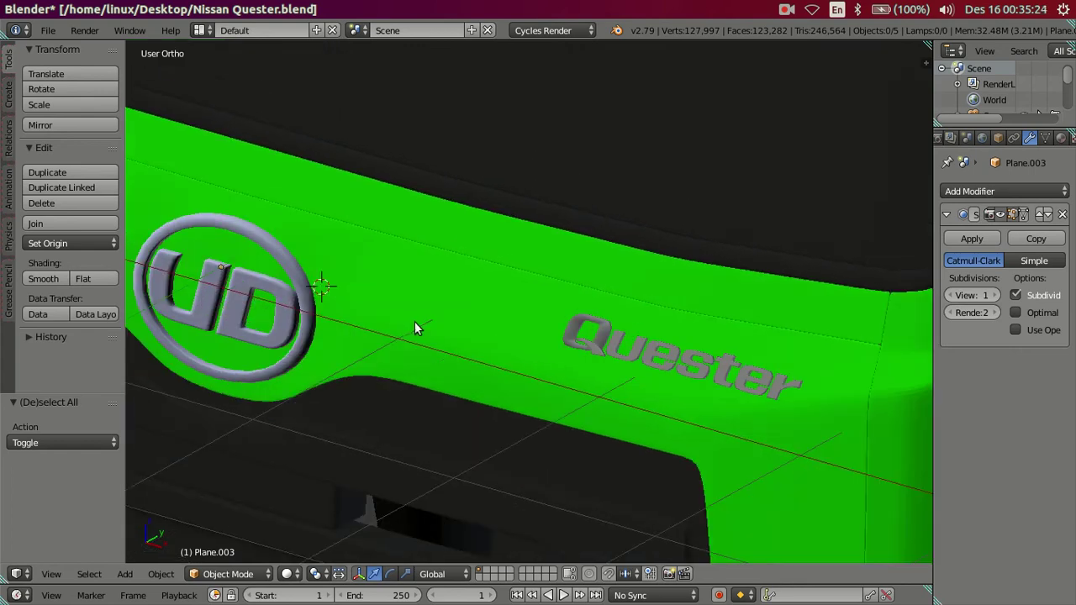
mouse_move(602, 376)
middle_mouse_down()
mouse_move(617, 365)
mouse_move(334, 342)
mouse_move(588, 368)
mouse_move(857, 344)
middle_mouse_up()
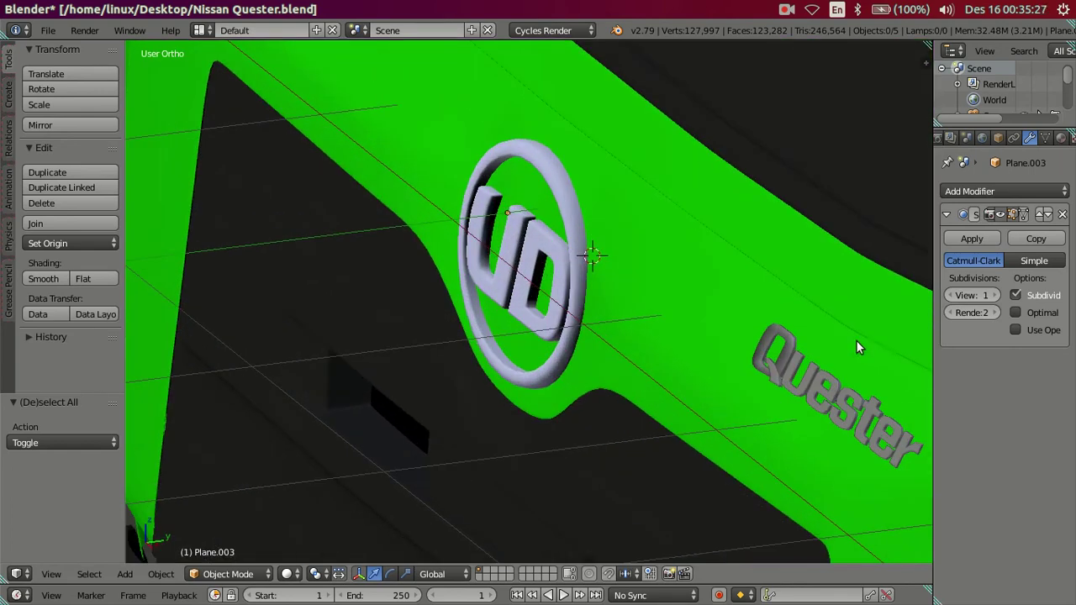
left_click(951, 296)
mouse_move(865, 285)
middle_mouse_down()
mouse_move(644, 228)
mouse_move(596, 309)
mouse_move(601, 286)
middle_mouse_up()
Select the UD emblem in wireframe and enter Edit Mode with an empty mesh selection
key("z")
key("z")
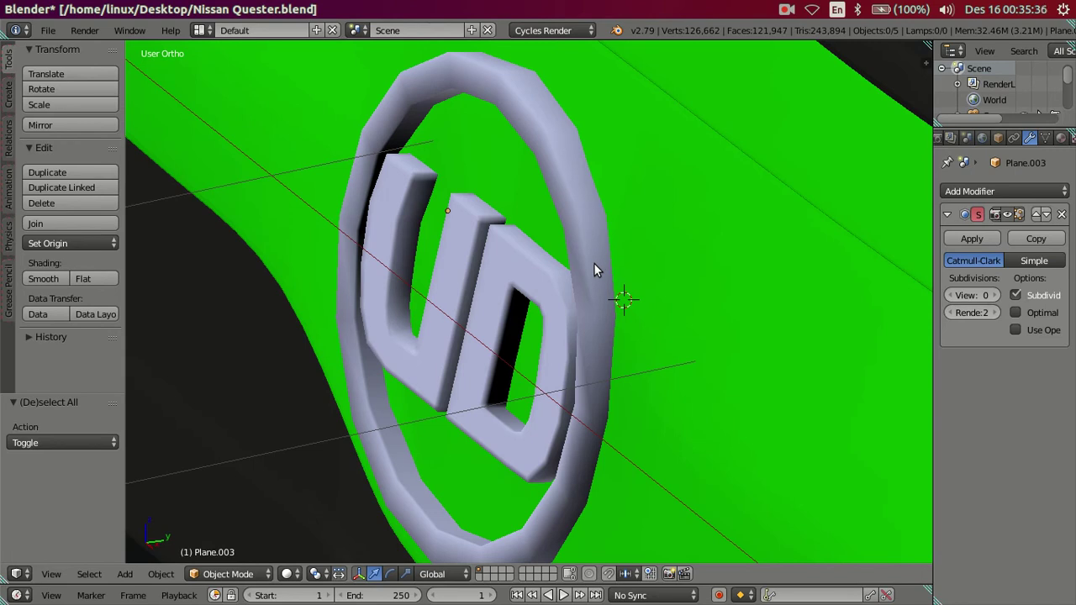
key("a")
scroll(594, 264, "up", 2)
key("z")
middle_click_drag(647, 250, 625, 320, "shift")
key("Tab")
scroll(629, 304, "up", 2)
key("a")
key("a")
Alt-select three edge loops around the D's vertical strips
right_click(653, 248, "alt")
right_click(713, 231, "alt+shift")
scroll(600, 272, "up", 3)
key("z")
scroll(846, 319, "down", 2)
key("z")
scroll(610, 271, "up", 2)
right_click(752, 324, "alt+shift")
scroll(585, 328, "down", 2)
mouse_move(380, 173)
middle_mouse_down()
mouse_move(480, 350)
mouse_move(586, 305)
mouse_move(440, 404)
mouse_move(625, 223)
mouse_move(562, 336)
mouse_move(533, 339)
middle_mouse_up()
Inspect the emblem's inner edge and reduce the selection to the boundary loop of the selected faces
scroll(504, 344, "up", 3)
key("z")
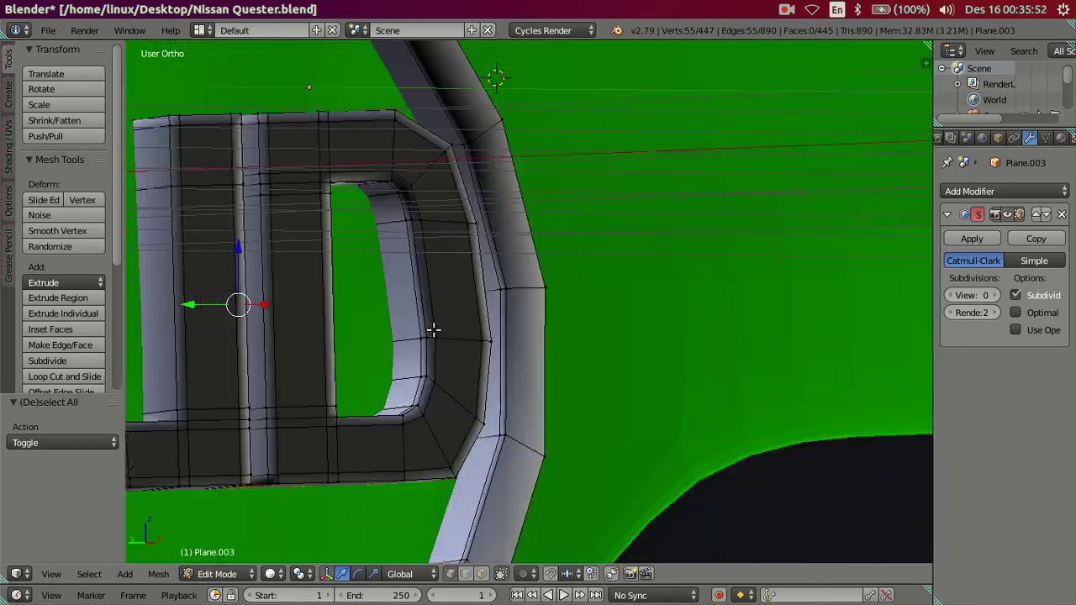
middle_click_drag(433, 330, 440, 325)
scroll(415, 360, "up", 2)
middle_click_drag(416, 360, 499, 331)
scroll(427, 317, "up", 2)
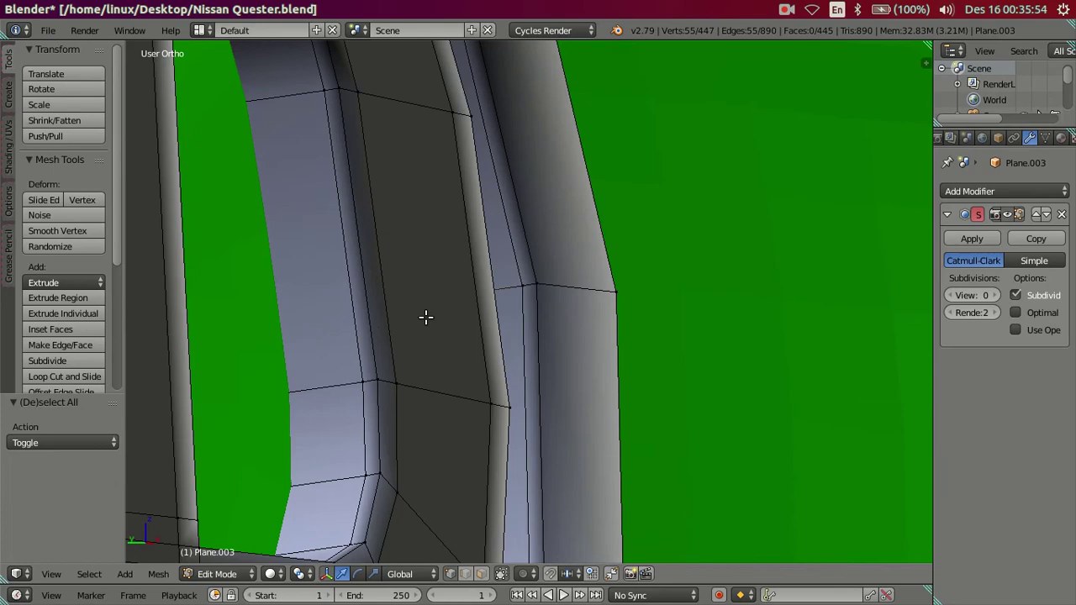
key("z")
scroll(341, 319, "down", 3)
mouse_move(328, 325)
middle_mouse_down()
mouse_move(547, 365)
mouse_move(524, 355)
middle_mouse_up()
key("z")
key("z")
scroll(463, 328, "up", 2)
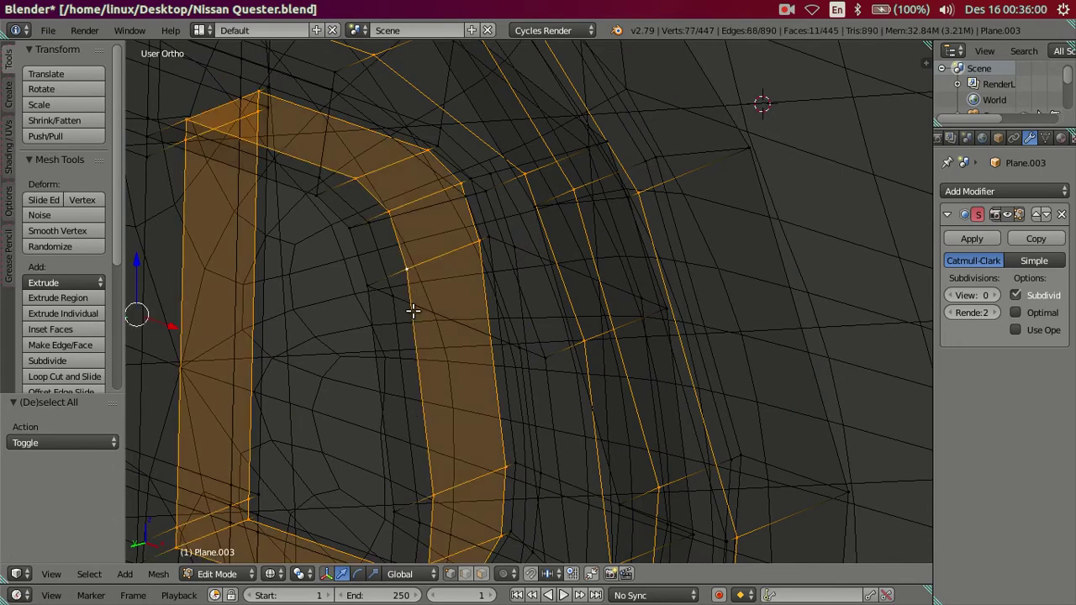
middle_click_drag(413, 310, 469, 331)
scroll(469, 332, "down", 3)
scroll(513, 347, "up", 3)
left_click(465, 574, "ctrl")
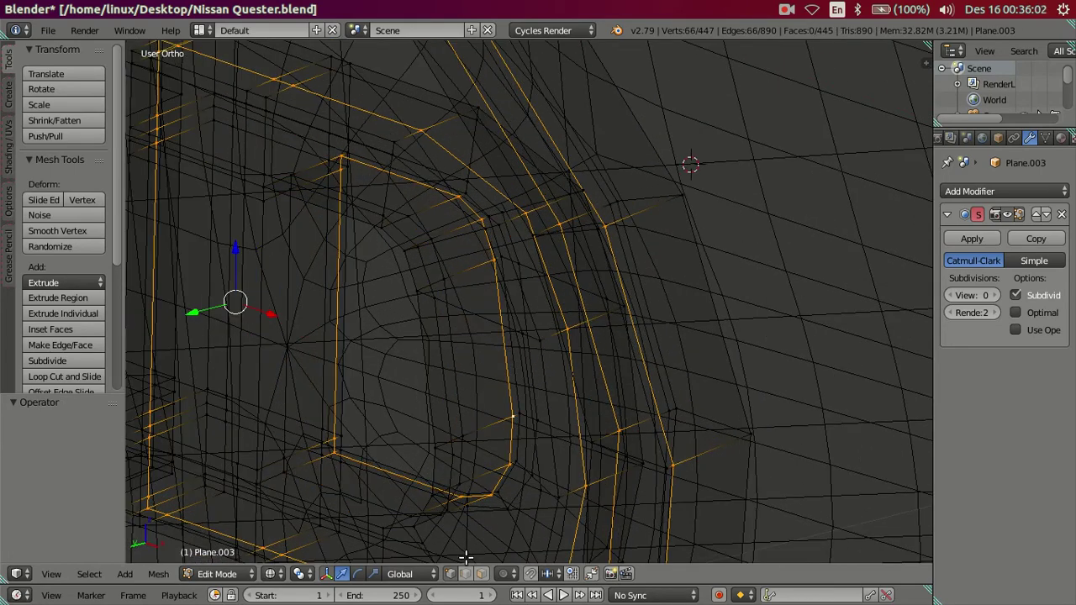
Add the left strip's edge loop to the selection and dissolve the stray edges inside the D
scroll(463, 422, "up", 2)
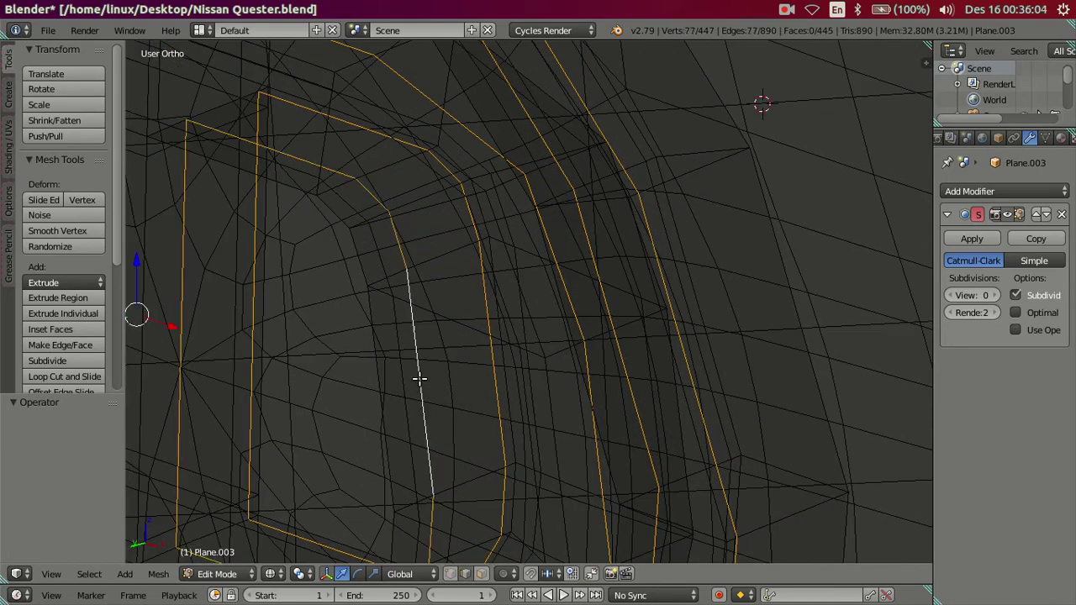
scroll(419, 379, "down", 2)
key("z")
mouse_move(428, 435)
middle_mouse_down("shift")
mouse_move(629, 298)
mouse_move(596, 280)
mouse_move(630, 509)
mouse_move(541, 533)
mouse_move(535, 398)
mouse_move(449, 334)
mouse_move(434, 379)
mouse_move(264, 315)
middle_mouse_up("shift")
scroll(628, 298, "up", 1)
key("z")
key("z")
key("z")
key("z")
mouse_move(400, 363)
middle_mouse_down()
mouse_move(435, 260)
mouse_move(452, 289)
middle_mouse_up()
scroll(451, 289, "down", 5)
mouse_move(718, 348)
middle_mouse_down()
mouse_move(675, 362)
mouse_move(684, 390)
middle_mouse_up()
key("z")
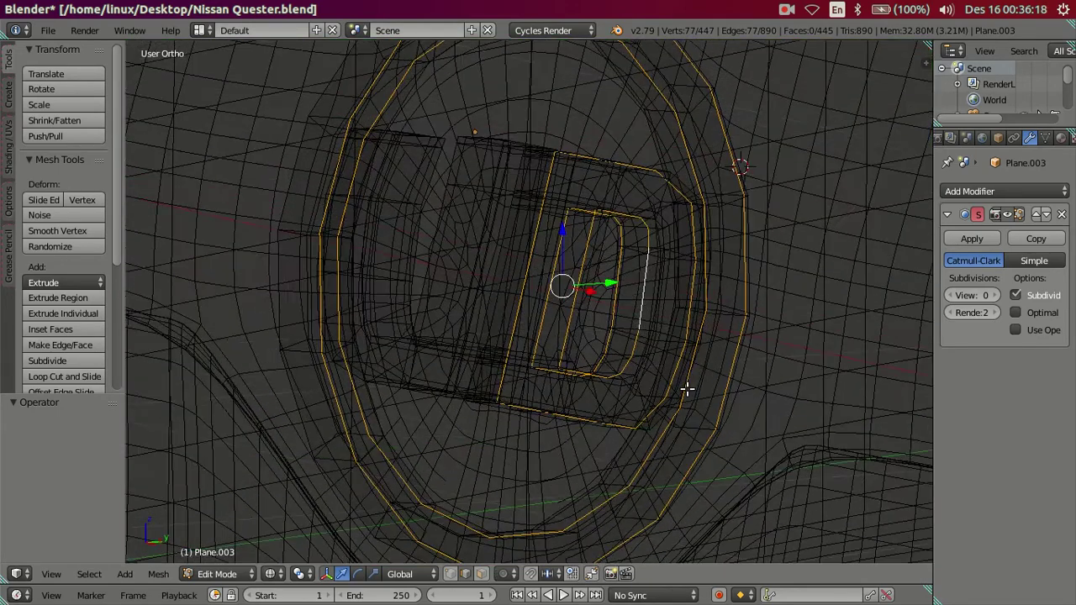
key("z")
key("x")
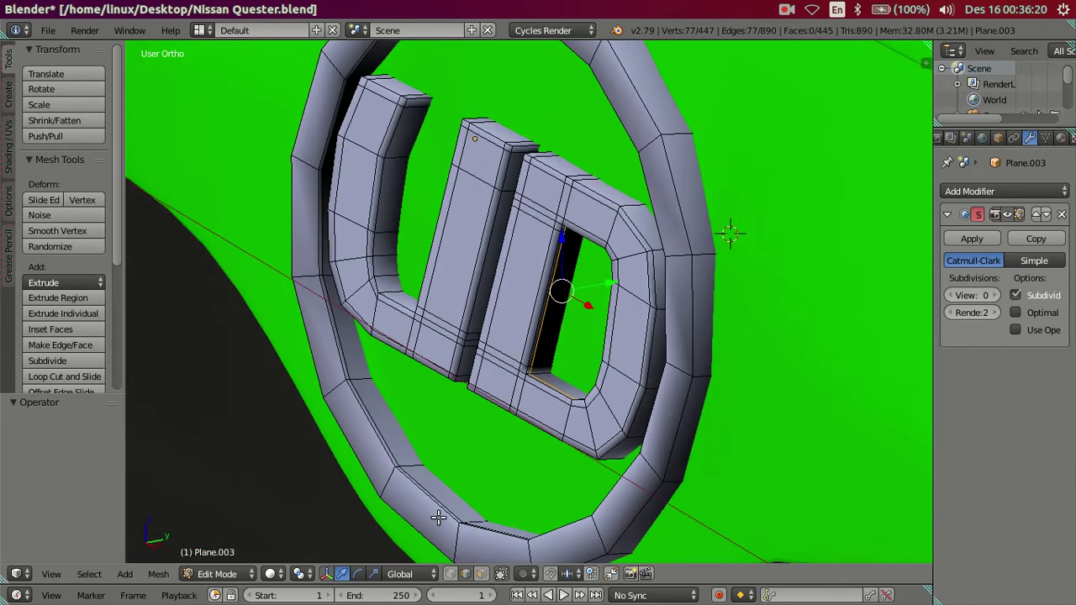
middle_click_drag(442, 517, 428, 510)
scroll(427, 510, "up", 4)
right_click(273, 444, "alt+shift")
key("x")
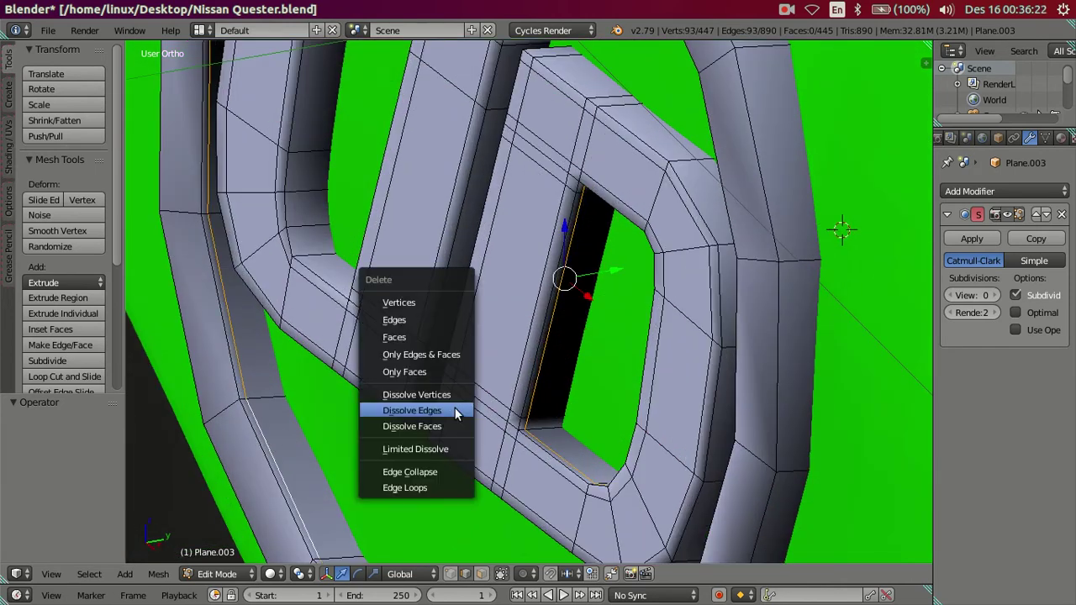
left_click(456, 413)
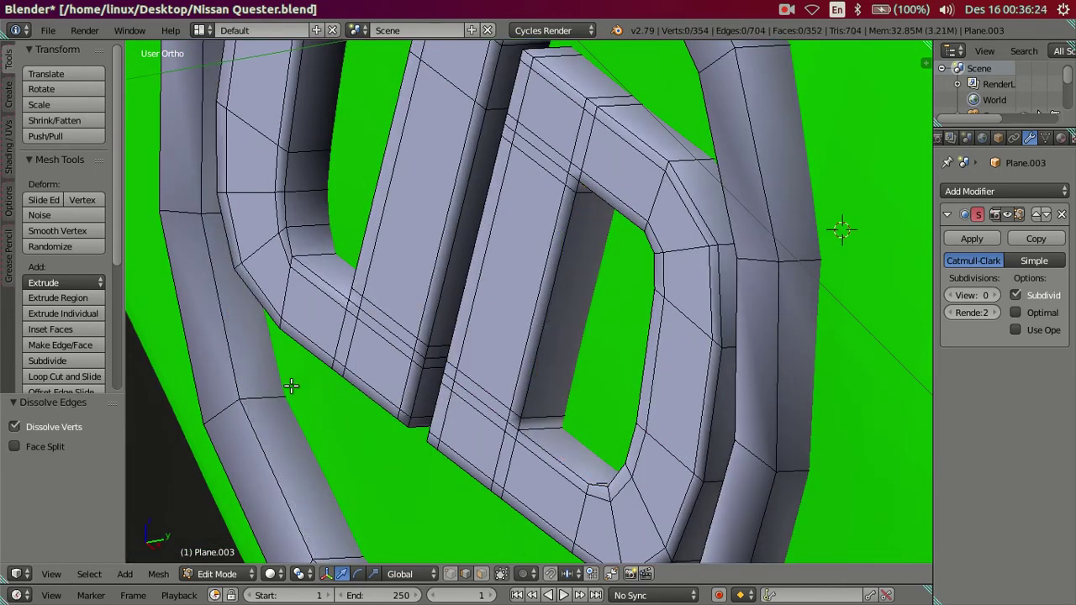
Add loop cuts on the D's left and right strips and around its hole, undoing the extra one
key("ctrl+r")
left_click(261, 395)
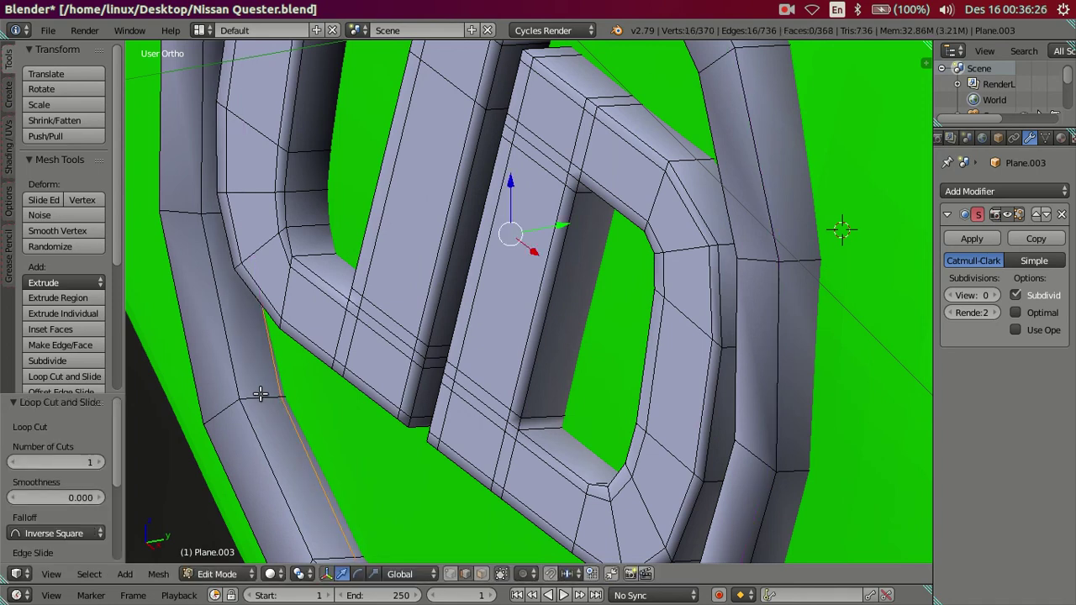
key("ctrl+r")
left_click(807, 259)
key("ctrl+r")
left_click(690, 161)
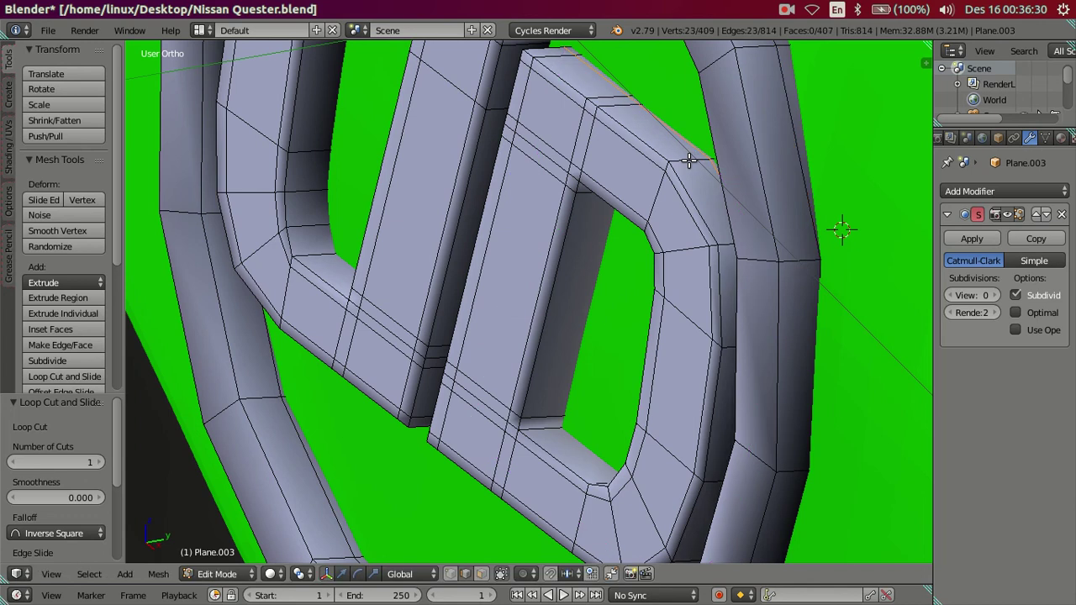
key("ctrl+r")
left_click(547, 402)
key("ctrl+r")
left_click(438, 338)
key("ctrl+z")
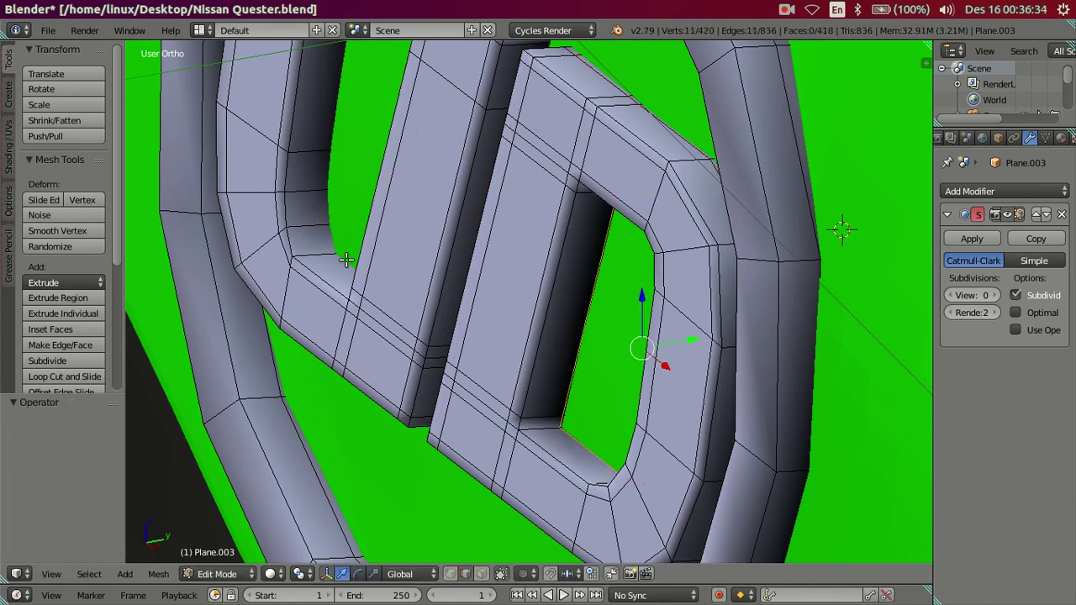
Deselect the mesh and return the badge to Object Mode
scroll(469, 227, "down", 5)
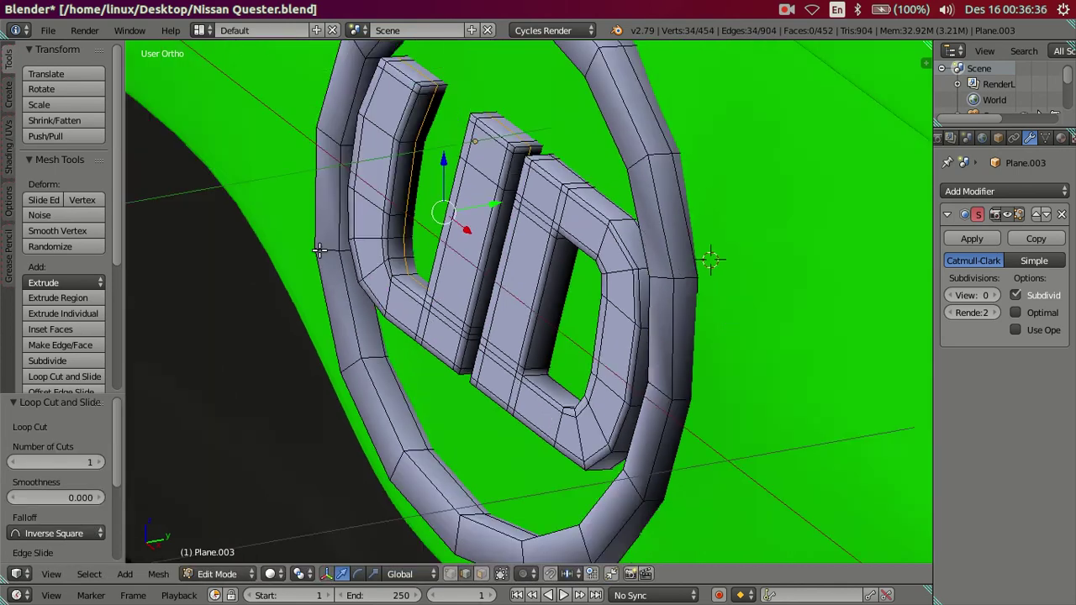
scroll(469, 228, "down", 2)
key("a")
key("Tab")
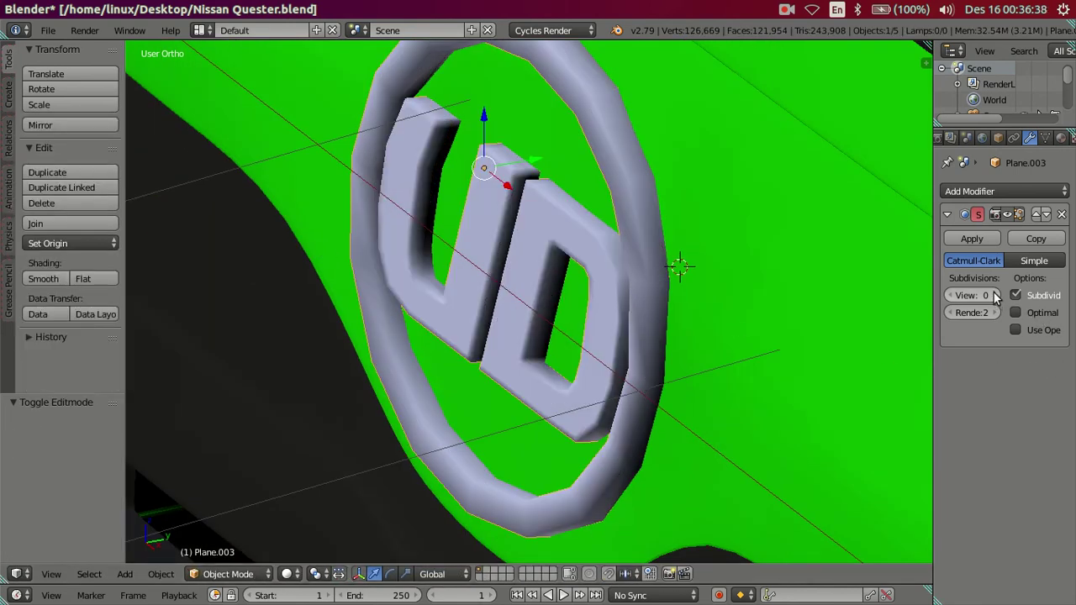
Preview the emblem at viewport subdivision 2, then set it back to 0
left_click(994, 296)
left_click(995, 295)
mouse_move(661, 353)
middle_mouse_down()
mouse_move(745, 324)
mouse_move(819, 275)
mouse_move(852, 278)
mouse_move(691, 284)
mouse_move(573, 360)
mouse_move(567, 338)
mouse_move(619, 404)
mouse_move(620, 337)
middle_mouse_up()
scroll(807, 269, "down", 3)
key("a")
mouse_move(705, 327)
middle_mouse_down()
mouse_move(630, 359)
mouse_move(697, 361)
mouse_move(943, 313)
middle_mouse_up()
left_click(955, 295)
mouse_move(841, 328)
middle_mouse_down()
mouse_move(732, 341)
mouse_move(687, 307)
mouse_move(737, 321)
mouse_move(609, 326)
middle_mouse_up()
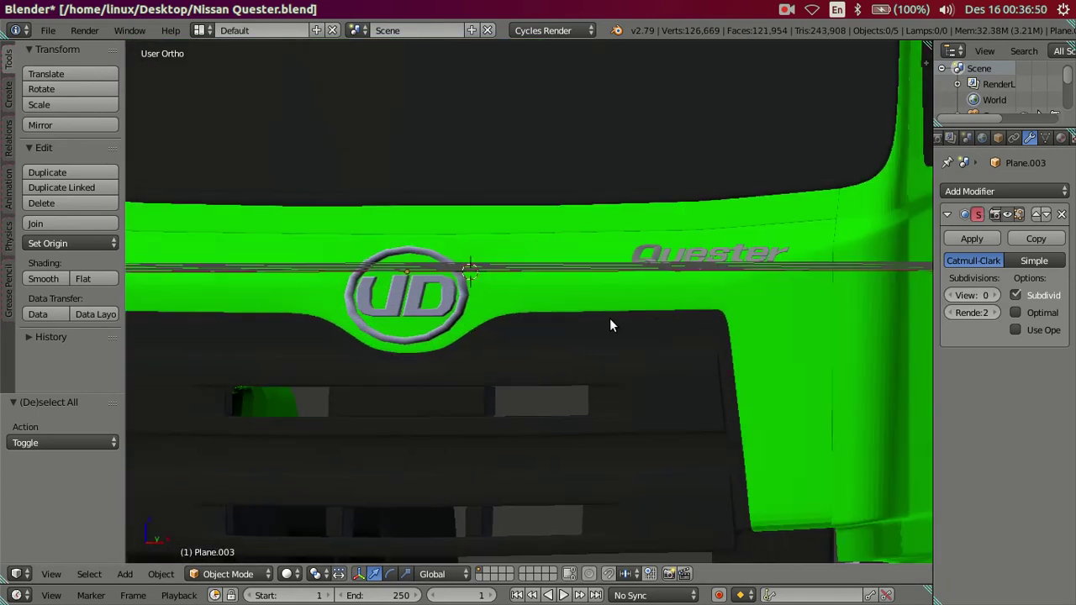
scroll(611, 326, "down", 5)
Select the cab body and set its viewport subdivision to 0
mouse_move(745, 342)
middle_mouse_down()
mouse_move(711, 339)
mouse_move(541, 147)
middle_mouse_up()
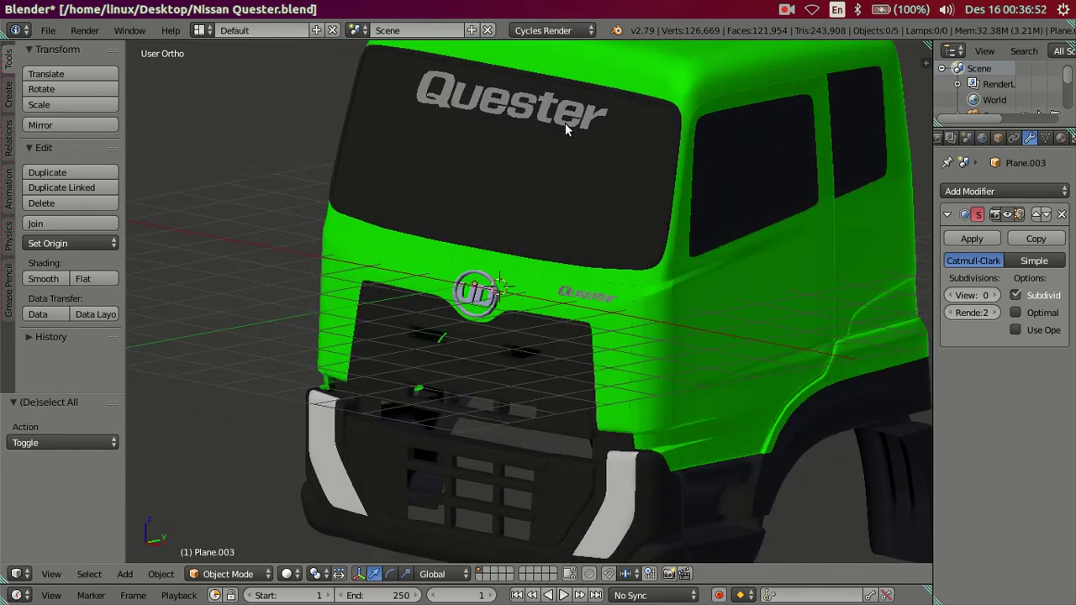
right_click(722, 304)
scroll(720, 311, "down", 3)
left_click(950, 480)
left_click(951, 480)
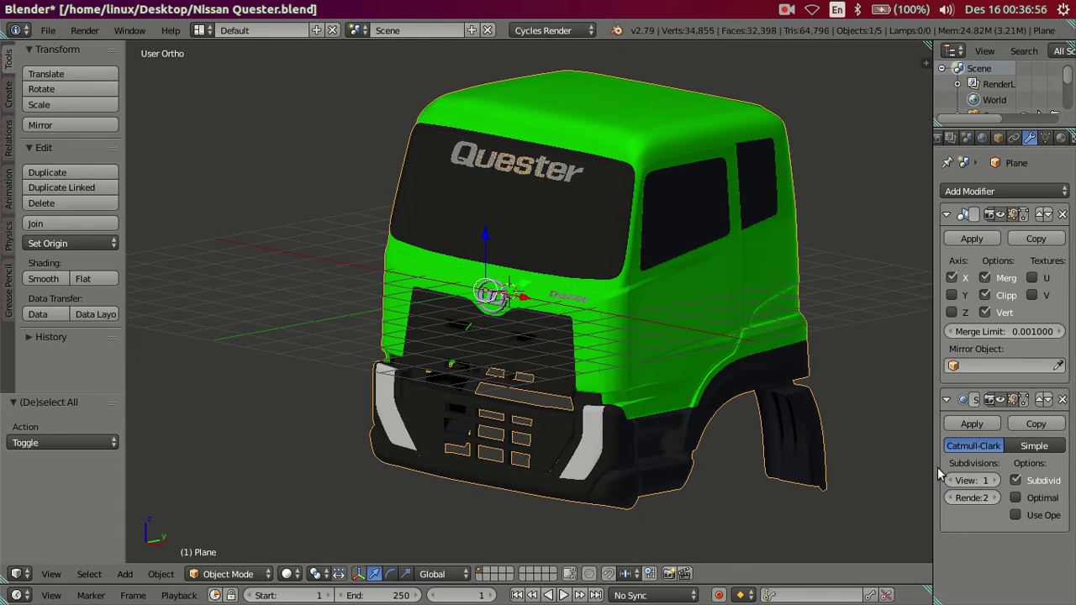
scroll(613, 262, "up", 5)
key("z")
scroll(613, 261, "up", 6)
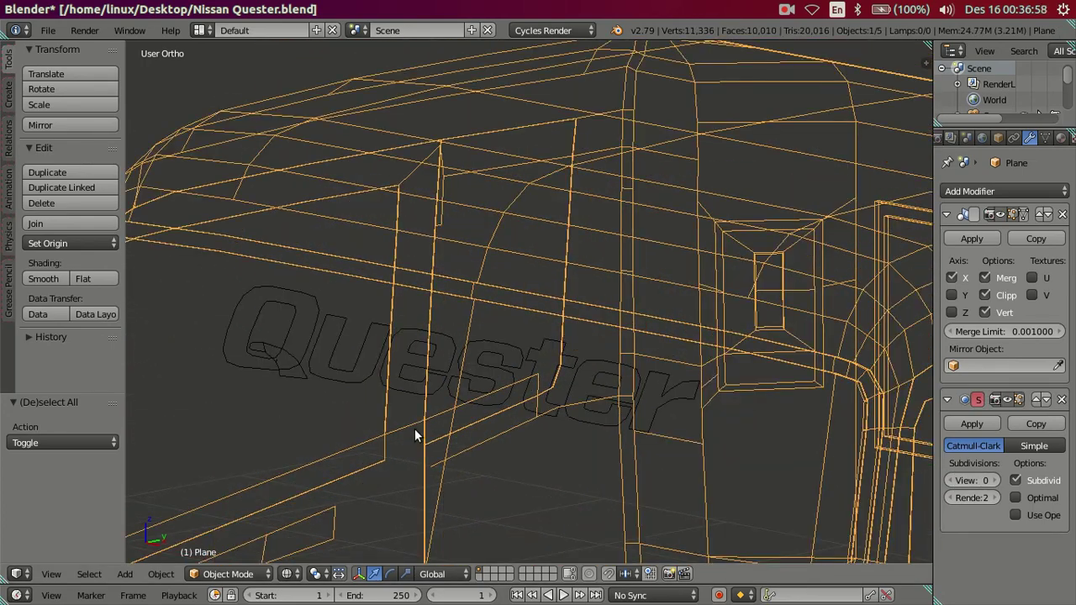
Select the Quester windshield lettering, then hide the tool shelf and return to solid display
right_click(307, 384)
scroll(310, 379, "down", 3)
scroll(348, 362, "down", 1)
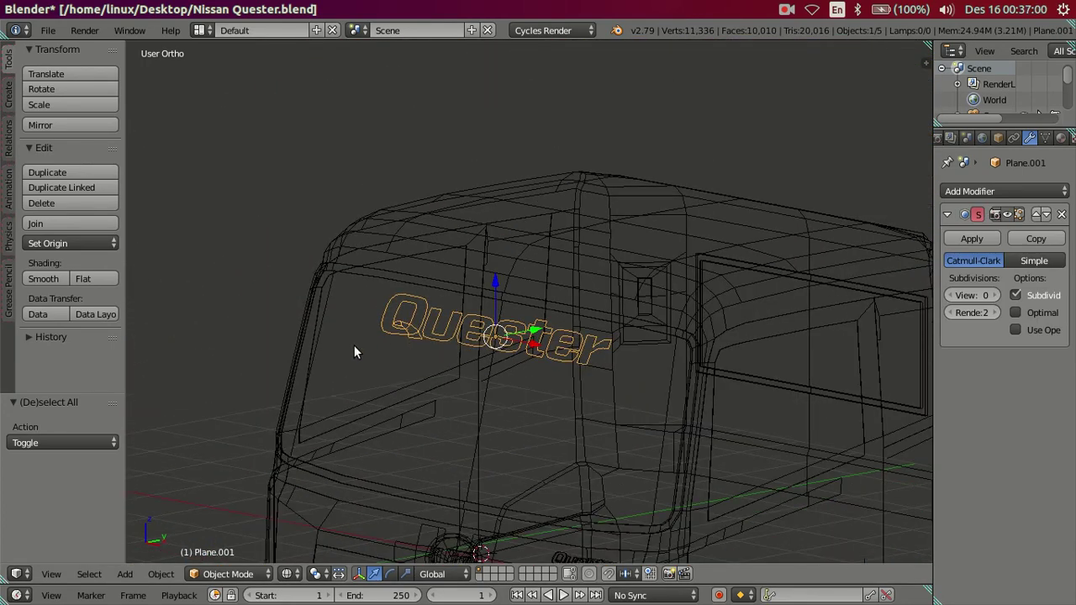
key("t")
key("a")
key("z")
scroll(623, 491, "down", 3)
mouse_move(377, 335)
middle_mouse_down()
mouse_move(623, 491)
mouse_move(616, 393)
mouse_move(512, 316)
mouse_move(561, 340)
mouse_move(573, 322)
mouse_move(416, 315)
mouse_move(492, 307)
middle_mouse_up()
View the cab from the front and right side, then through the scene camera
key("KP_1")
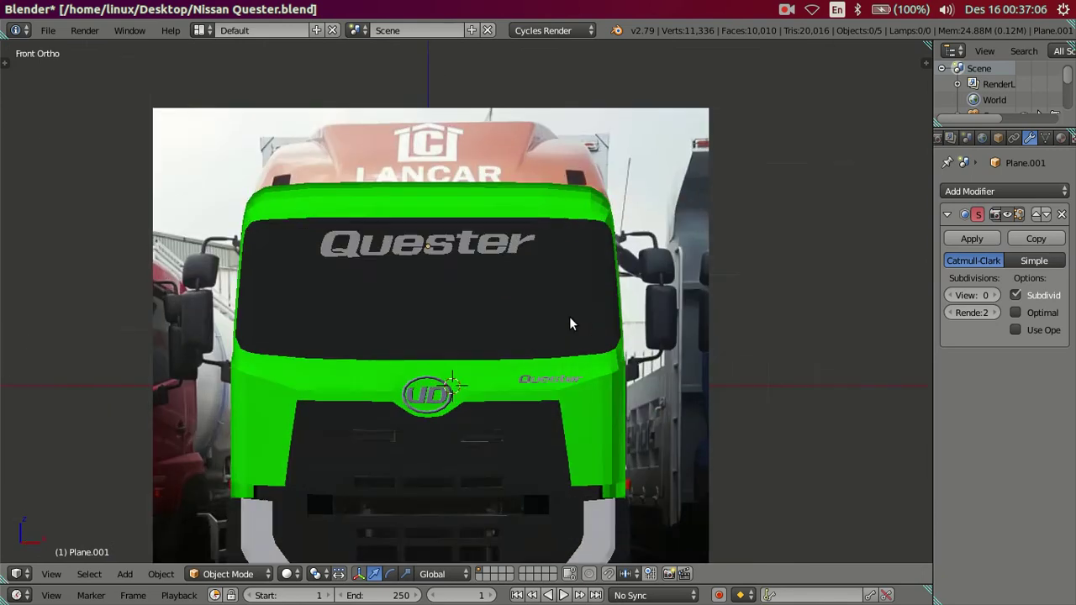
scroll(569, 316, "up", 2)
key("KP_3")
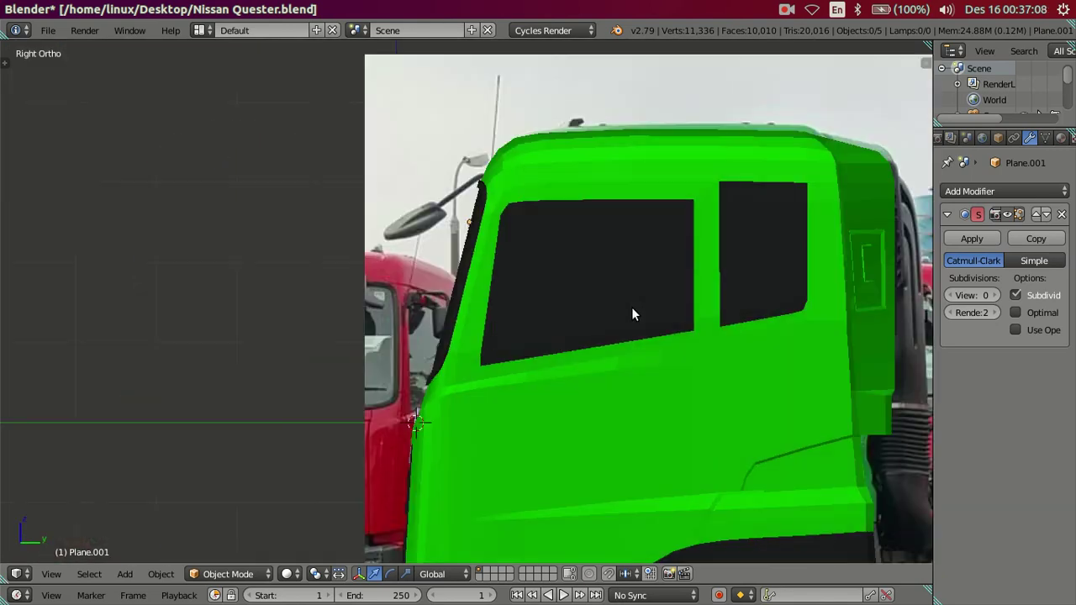
key("z")
key("z")
middle_click_drag(539, 334, 699, 338)
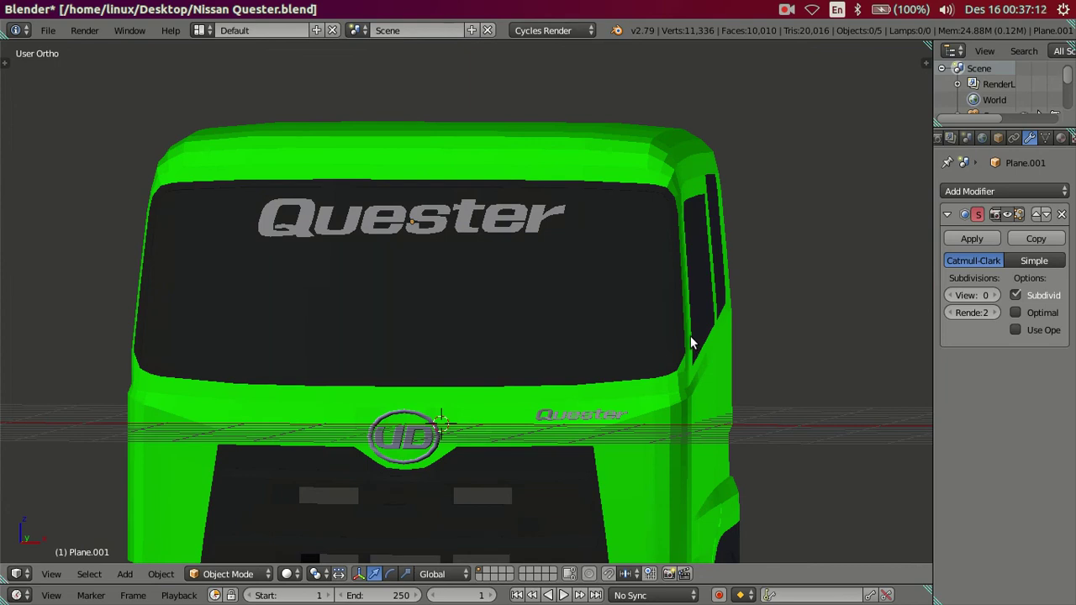
key("KP_0")
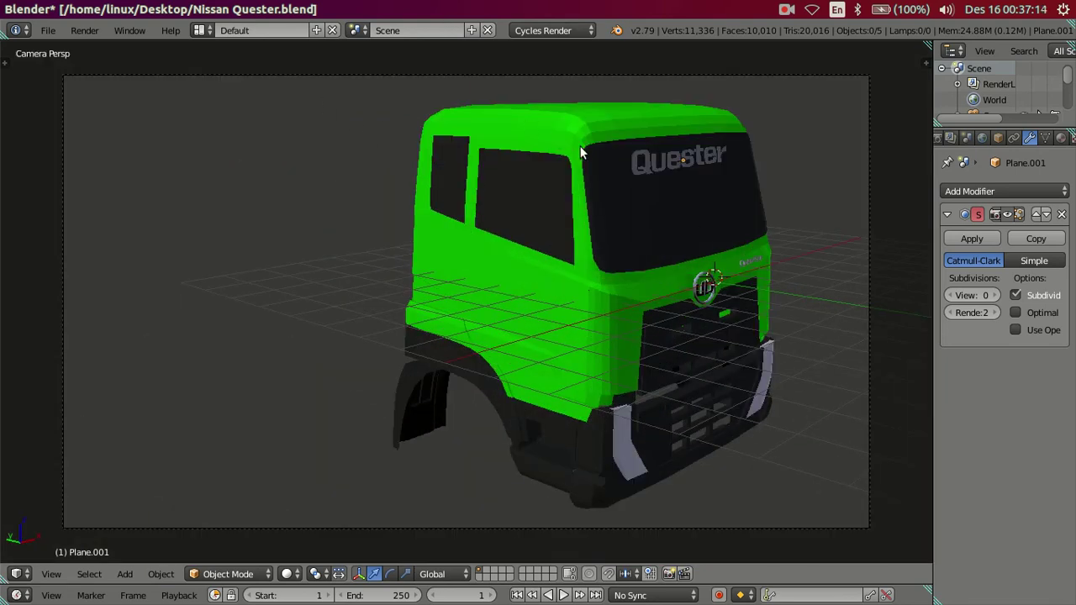